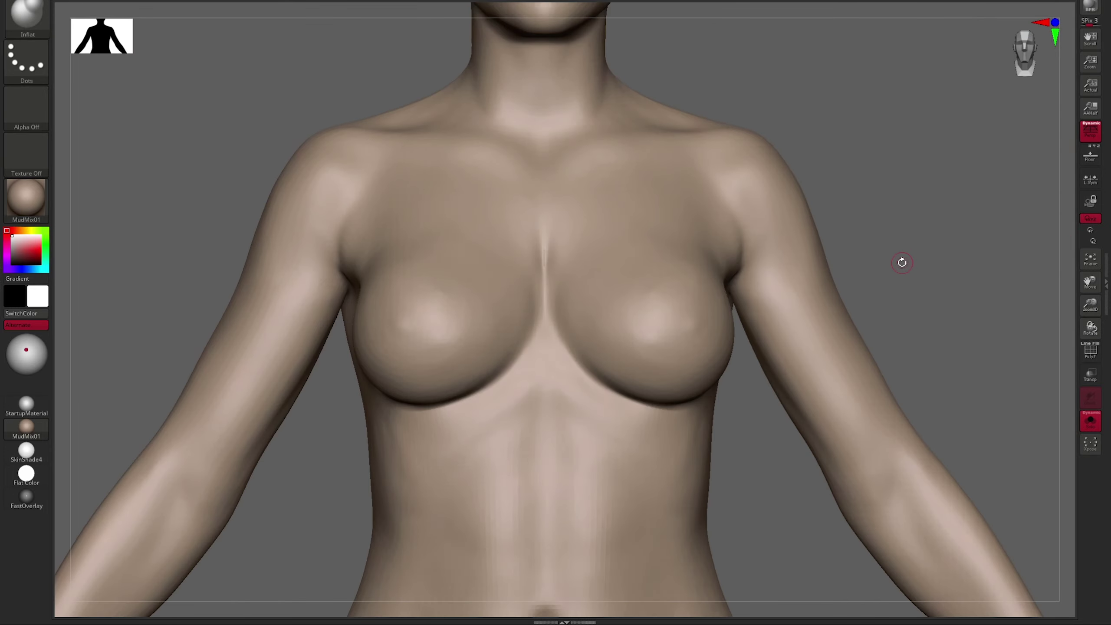
Reshape the side profile of the breasts and upper chest with the Move brush.
left_click_drag(901, 263, 1038, 186)
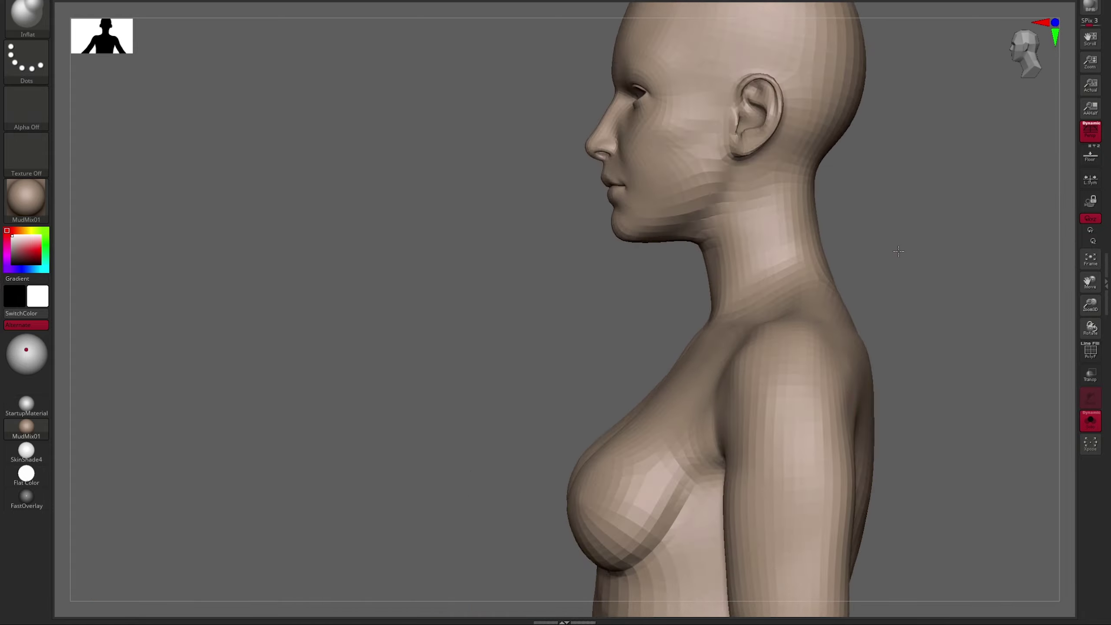
key("s")
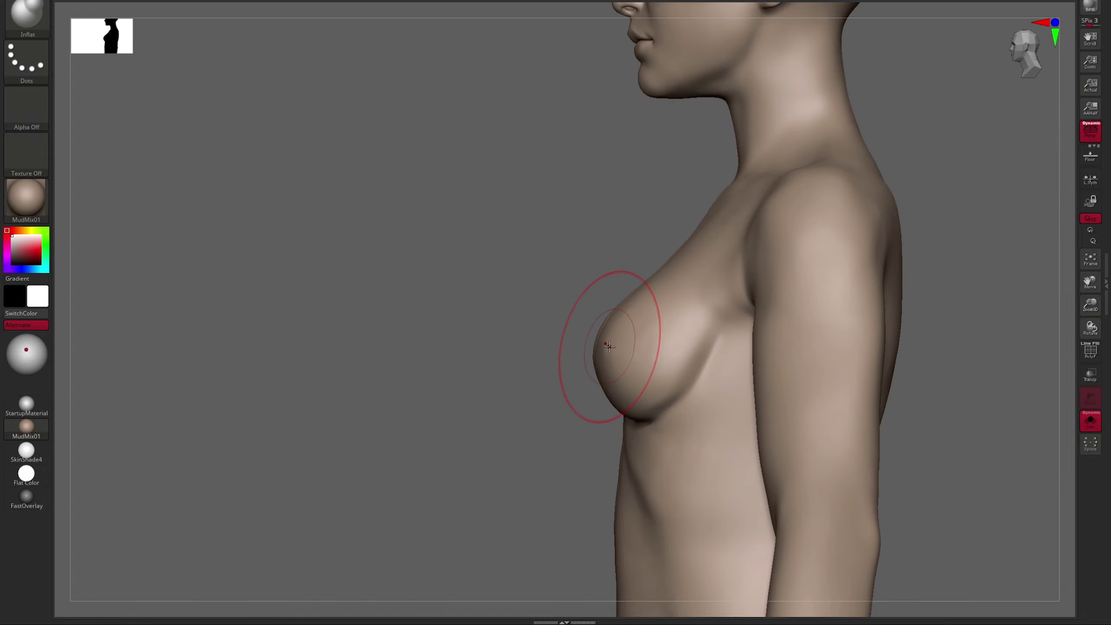
key("b")
key("m")
key("v")
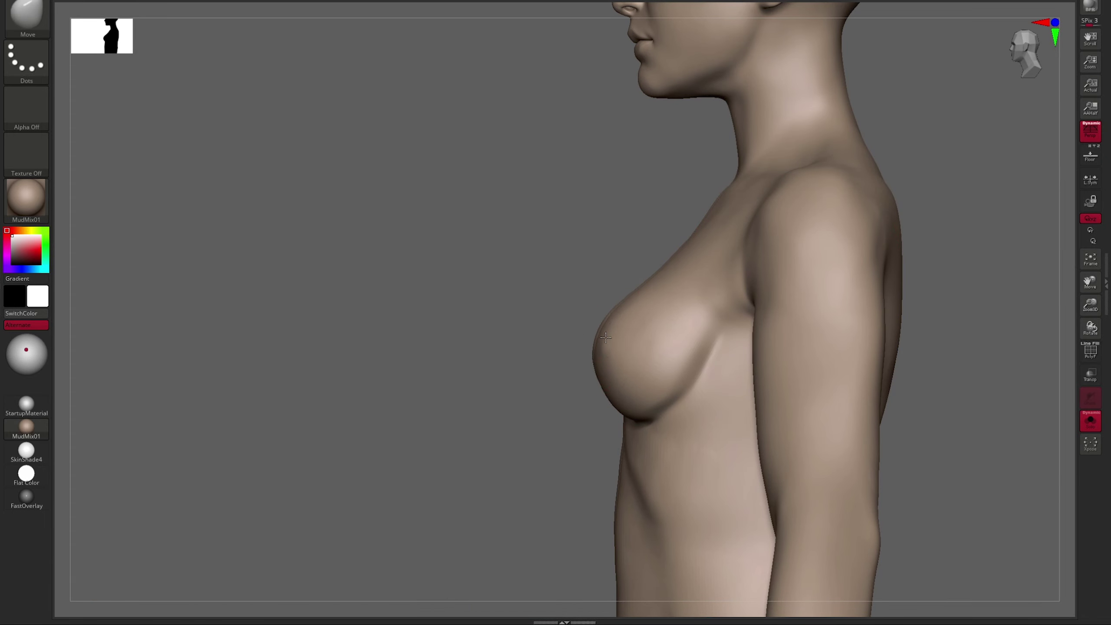
left_click_drag(657, 267, 612, 234, "alt")
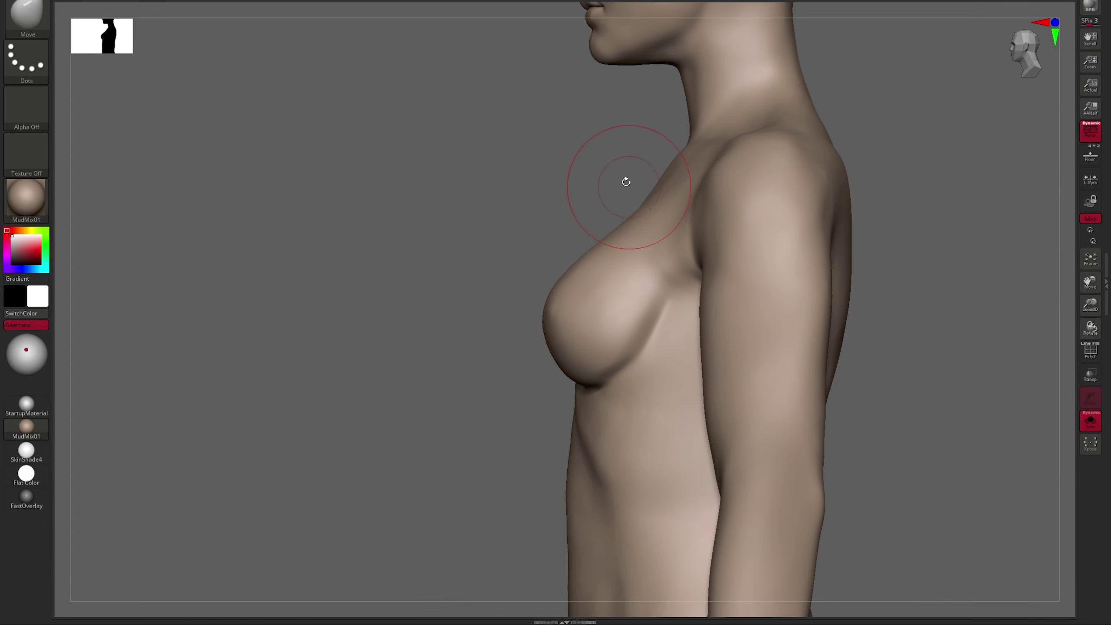
left_click_drag(626, 181, 662, 183)
left_click_drag(785, 189, 628, 246)
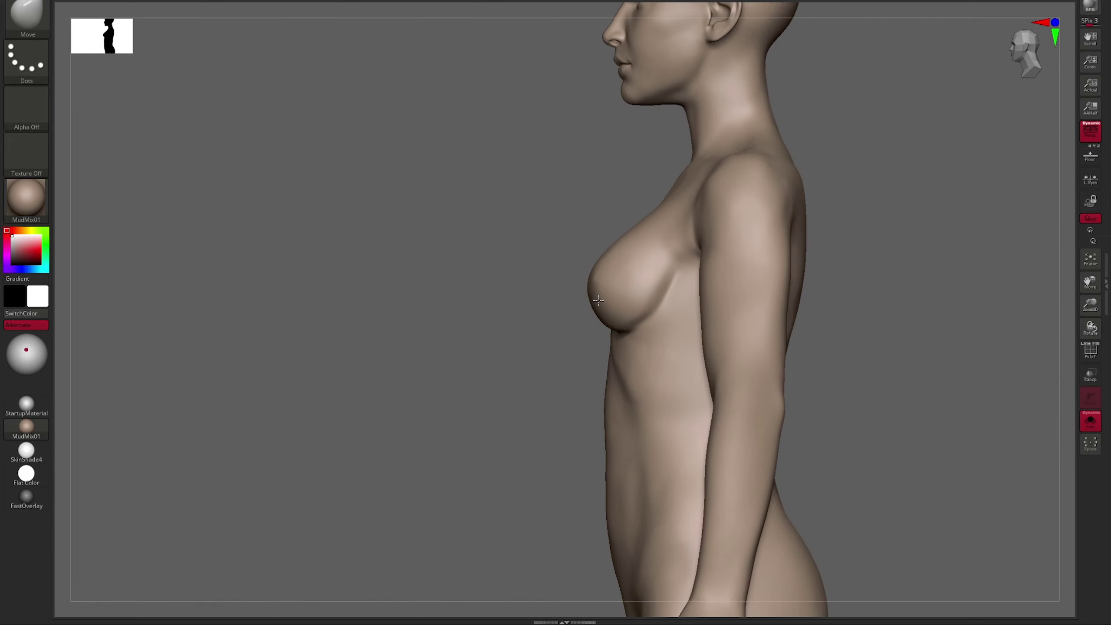
mouse_move(598, 301)
left_mouse_down()
mouse_move(558, 255)
mouse_move(551, 324)
mouse_move(590, 336)
mouse_move(650, 318)
left_mouse_up()
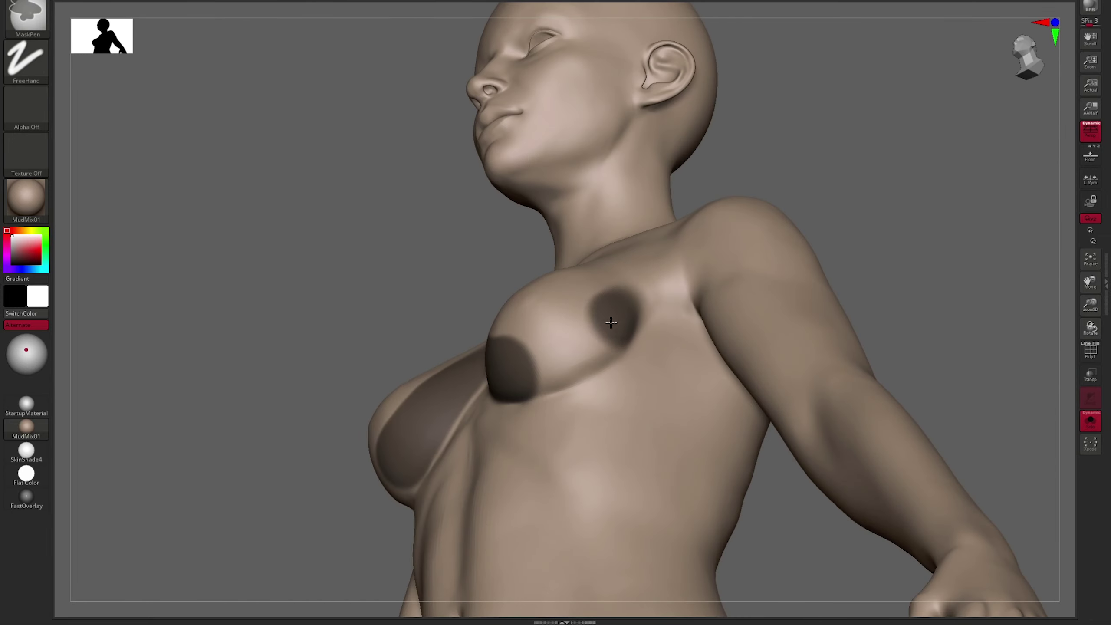
Paint a mask over both breasts and adjust the torso surface beneath them with the Move brush.
left_click_drag(609, 372, 582, 307, "ctrl")
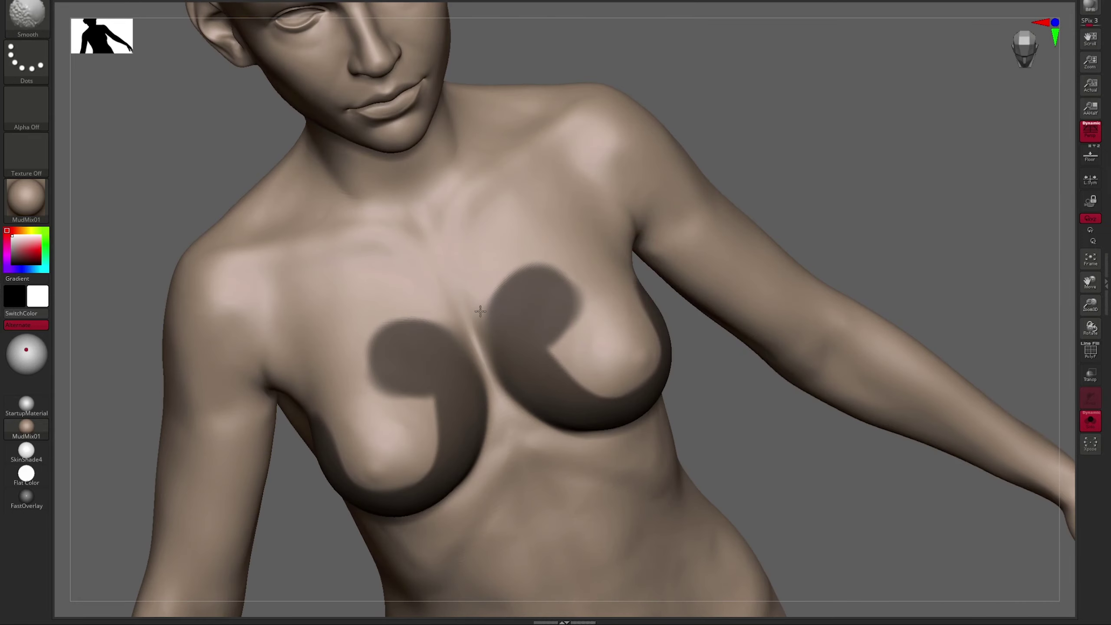
left_click_drag(564, 263, 630, 360, "ctrl")
left_click_drag(630, 359, 604, 280, "ctrl")
left_click_drag(630, 316, 643, 385, "ctrl")
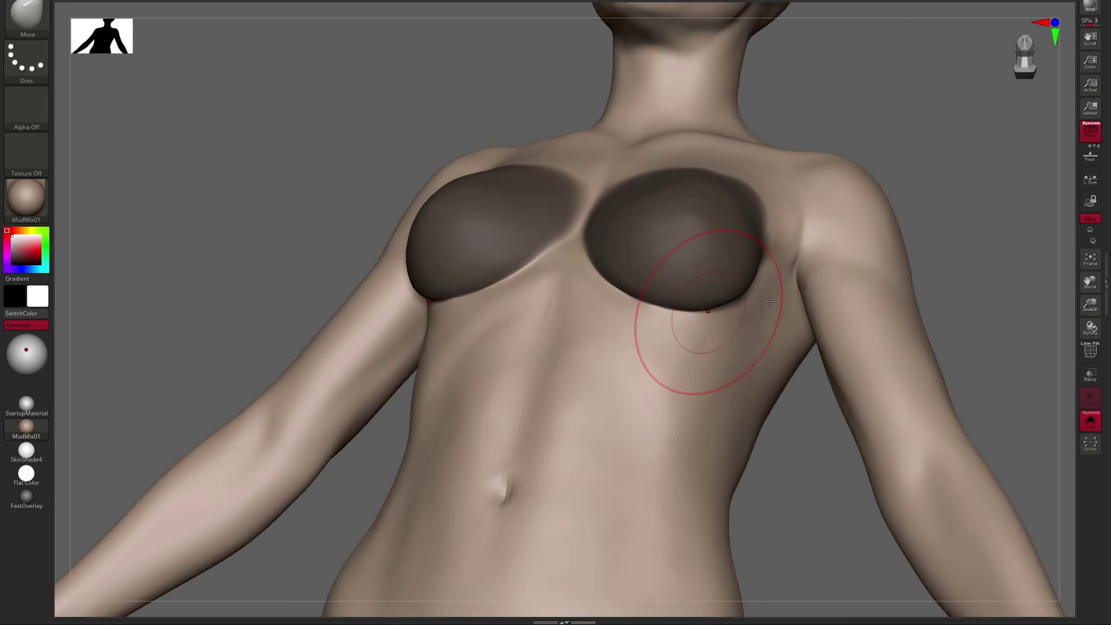
left_click(558, 323, "ctrl")
mouse_move(558, 323)
left_mouse_down()
mouse_move(807, 321)
mouse_move(876, 392)
left_mouse_up()
Refine the breast surfaces and the folds beneath them with the ClayBuildup and DamStandard brushes.
key("b")
key("c")
key("b")
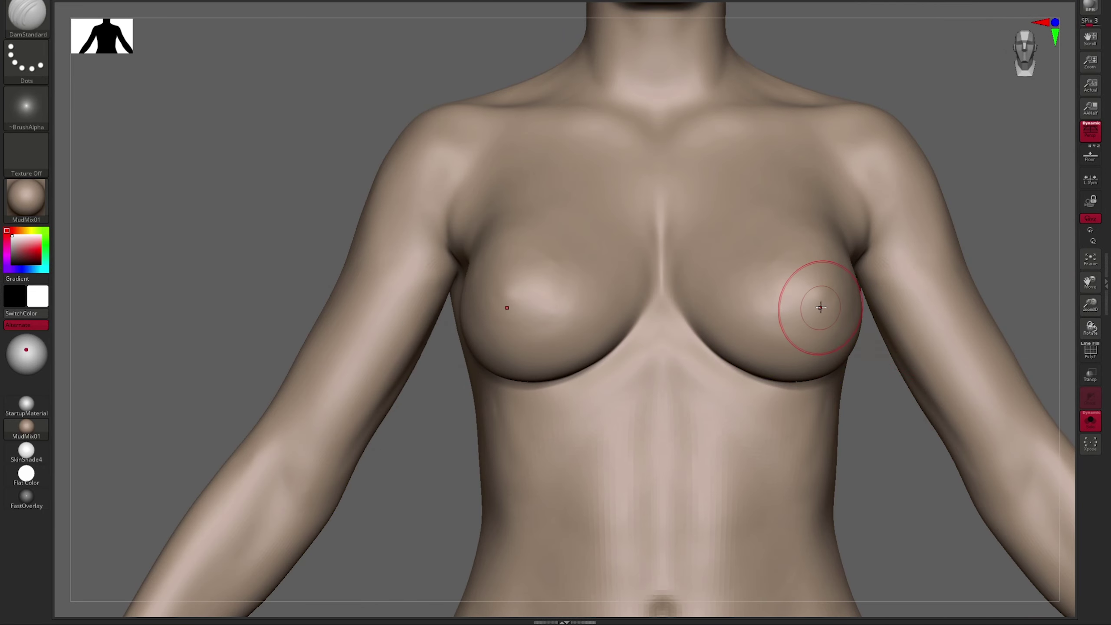
right_click_drag(821, 308, 780, 296)
key("b")
key("c")
key("b")
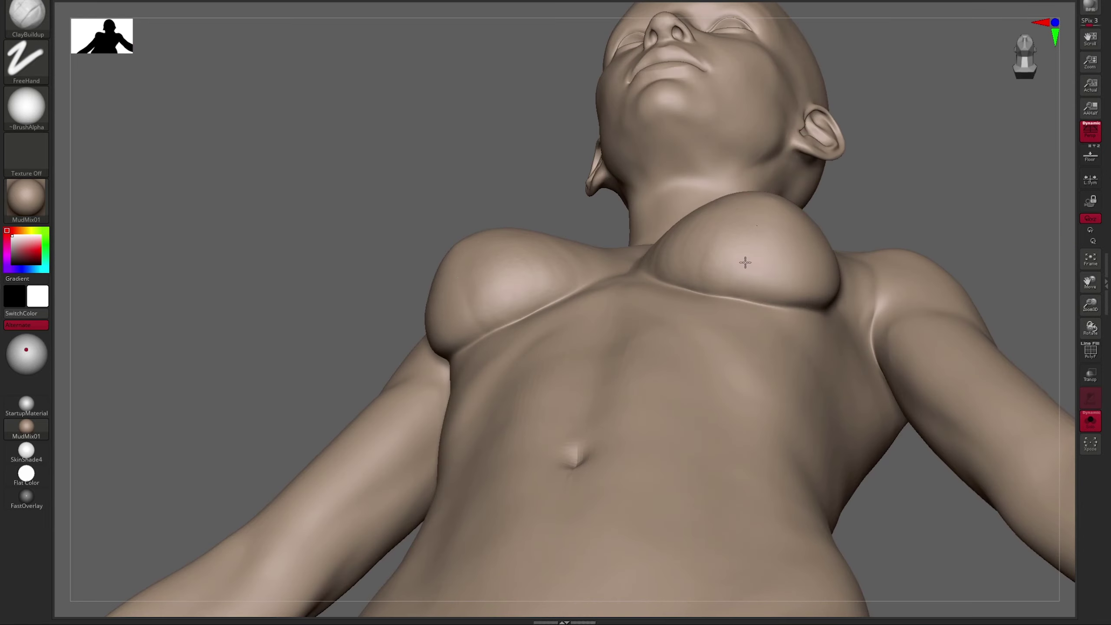
key("b")
key("d")
key("s")
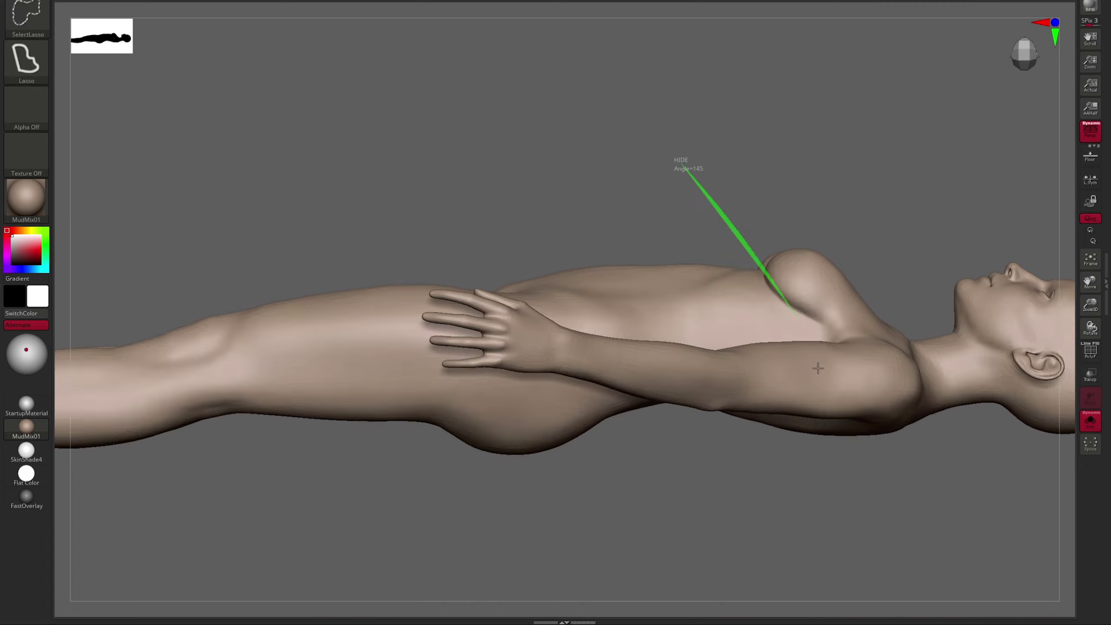
Isolate the torso by hiding the head and legs, and reshape the breasts with the Move brush.
left_click_drag(781, 298, 658, 521, "ctrl+shift")
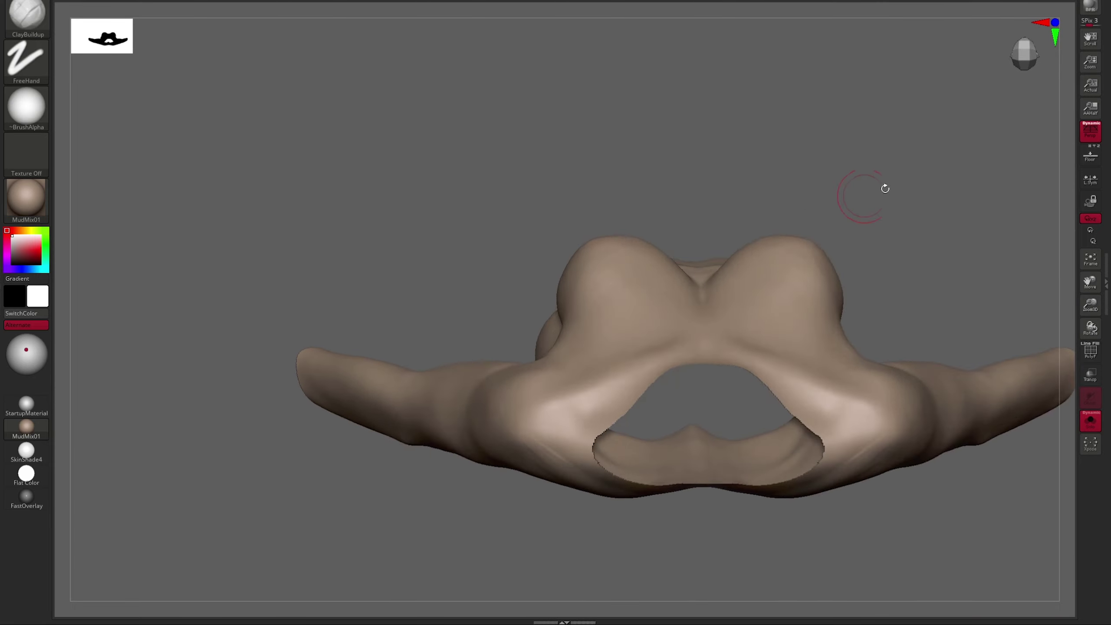
key("b")
key("m")
key("v")
key("s")
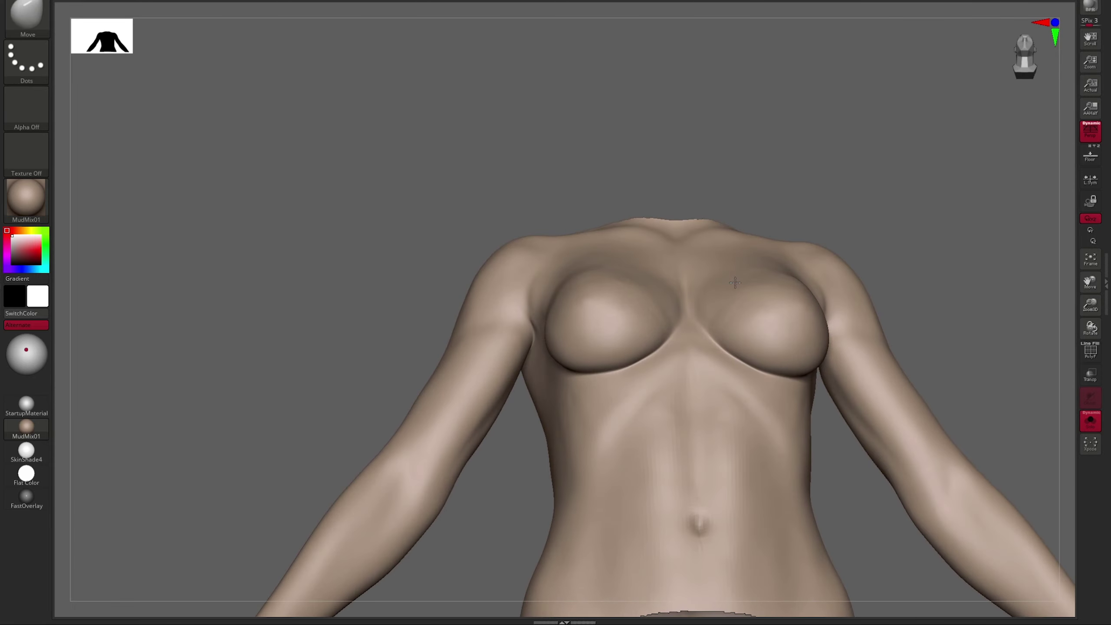
Build up the inner breast and lower chest on the isolated torso with the ClayBuildup brush.
key("b")
key("c")
key("b")
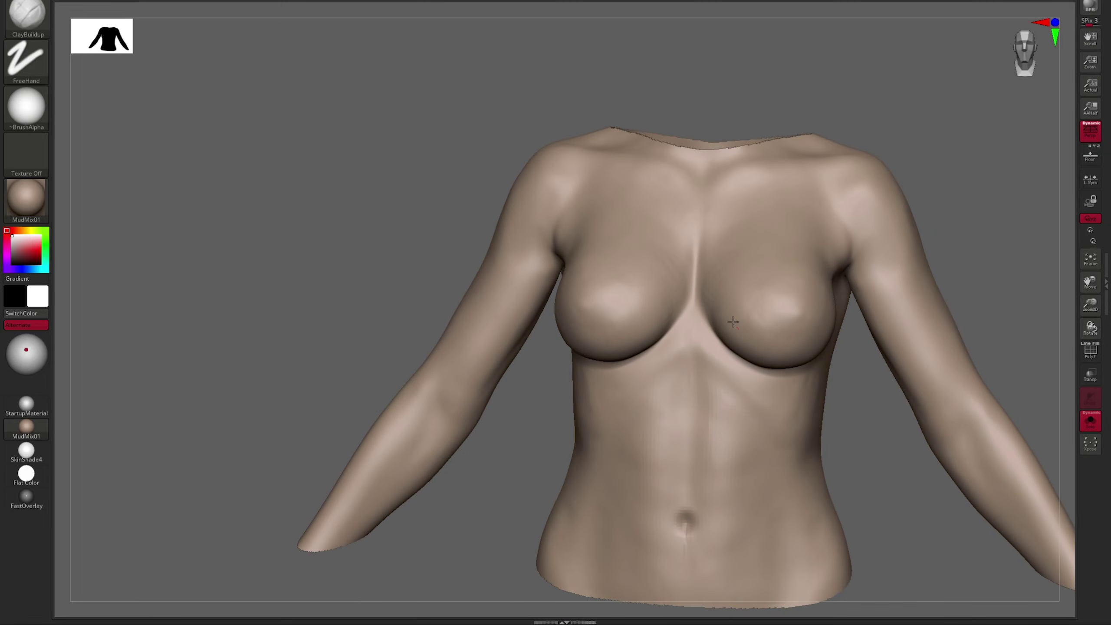
right_click_drag(733, 321, 819, 293)
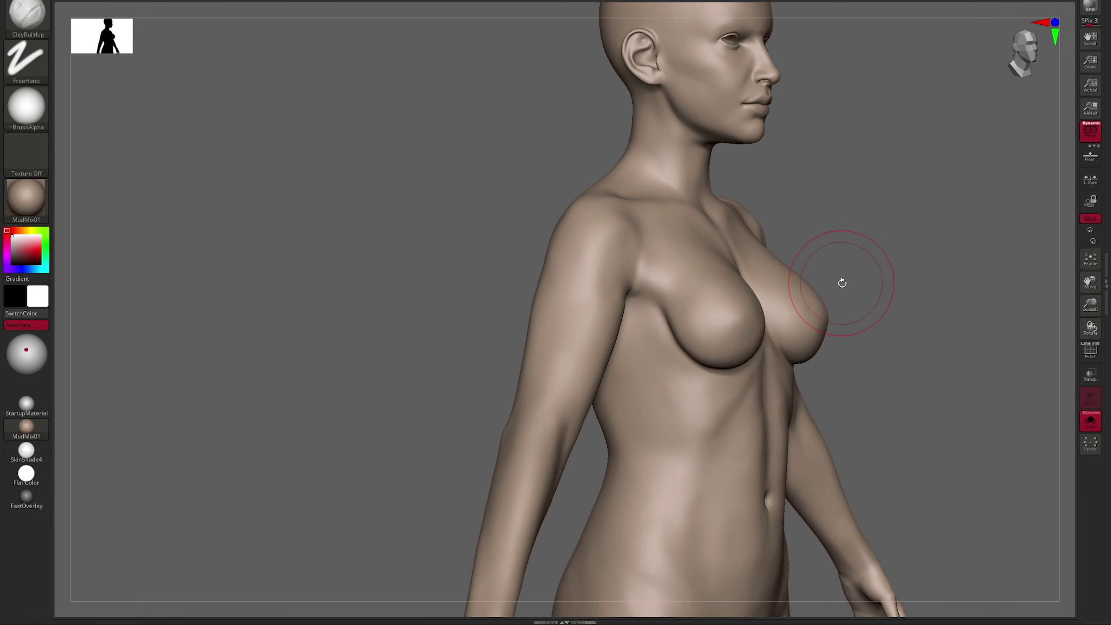
Shape the transition from the upper breast to the armpit with the Move and ClayBuildup brushes.
key("s")
key("b")
key("m")
key("v")
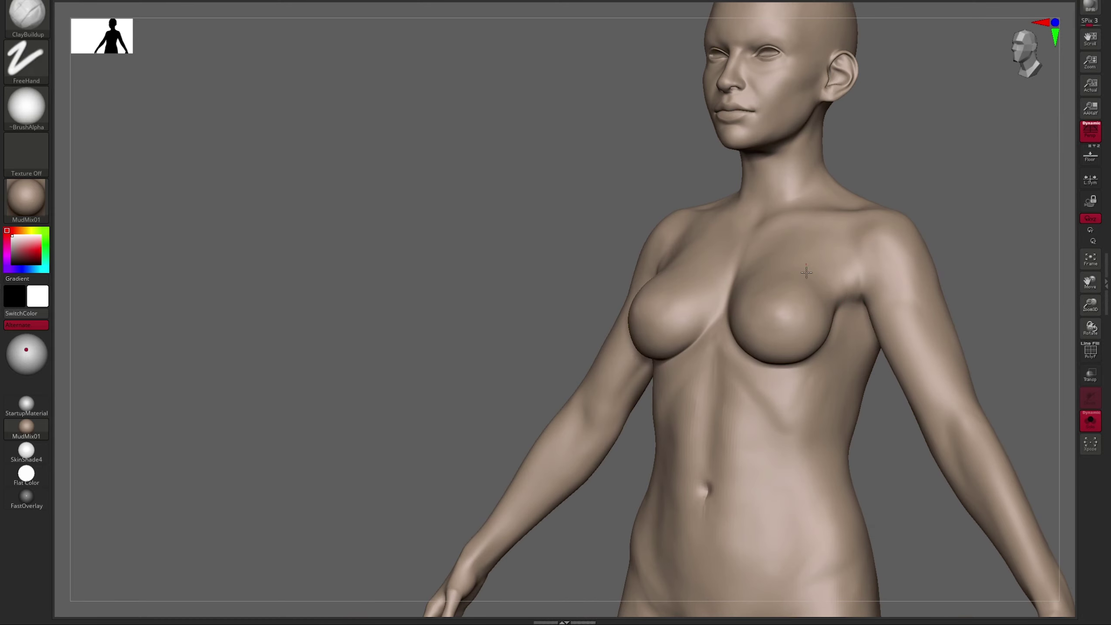
right_click_drag(807, 272, 788, 289)
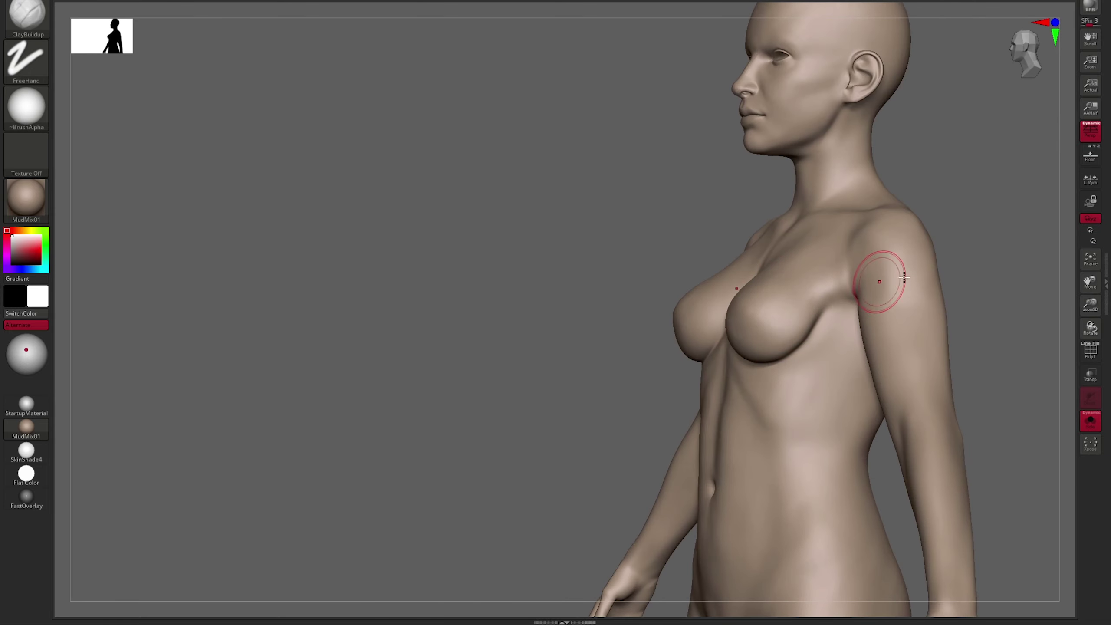
right_click_drag(904, 277, 670, 346)
Adjust the upper slope of the breasts in side view with the Move brush.
key("b")
key("m")
key("v")
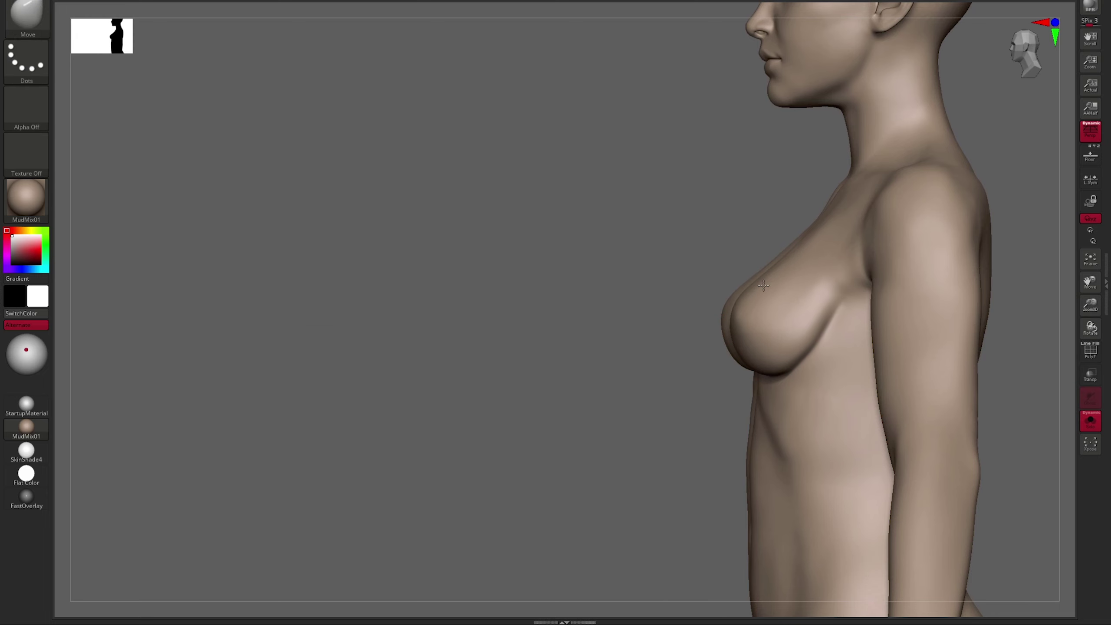
right_click_drag(764, 286, 772, 282)
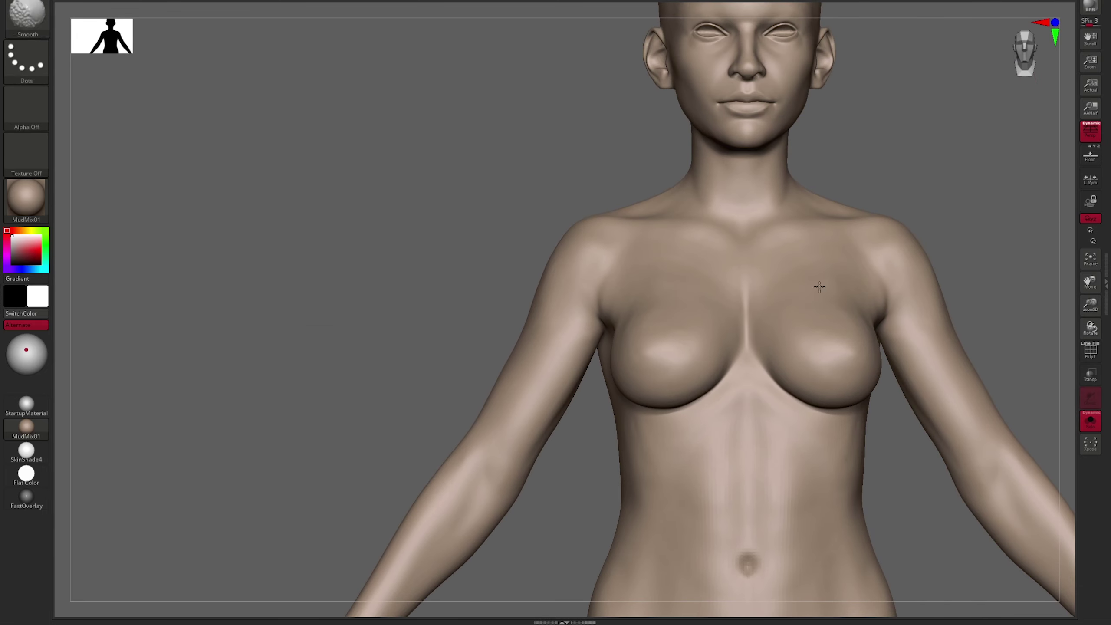
Refine the upper chest above the breasts with the ClayBuildup and Move brushes.
key("b")
key("c")
key("b")
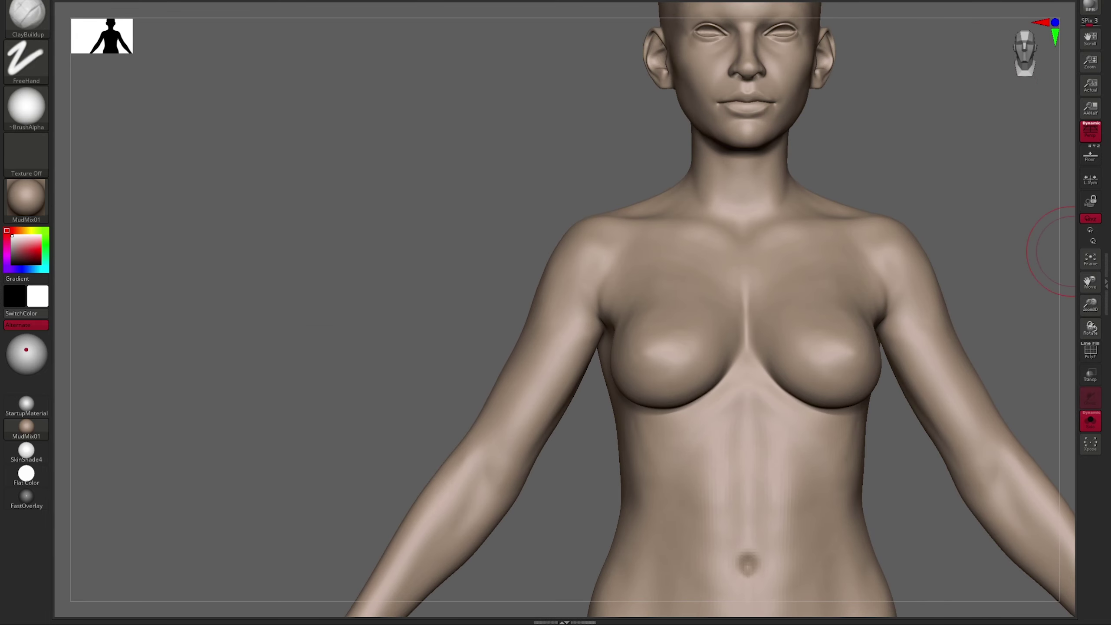
key("b")
key("m")
key("v")
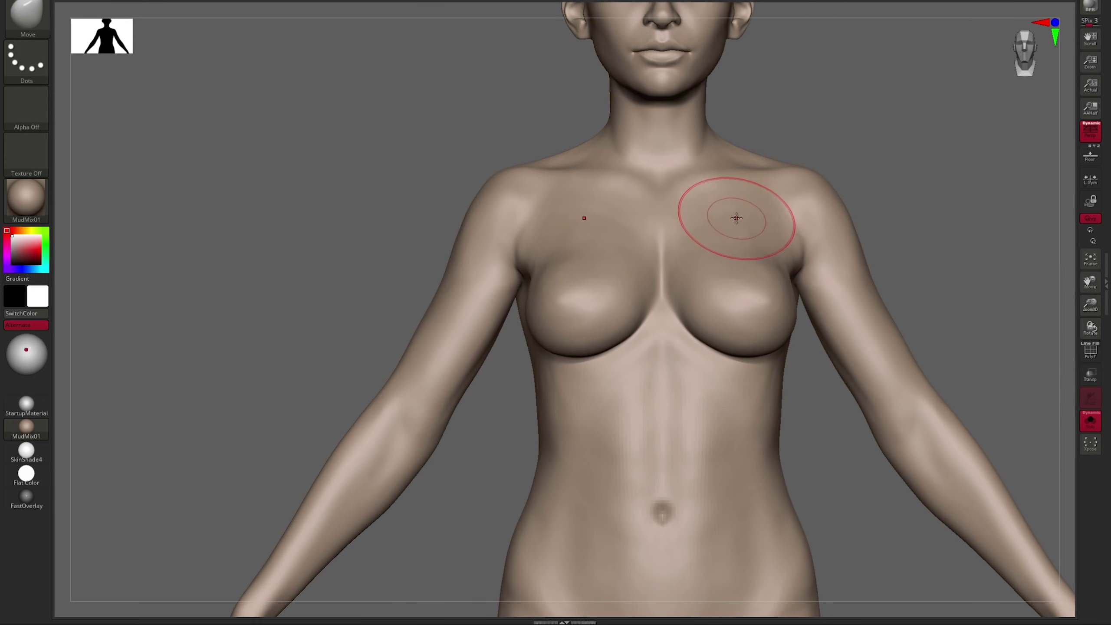
mouse_move(737, 218)
right_mouse_down()
mouse_move(747, 224)
mouse_move(748, 266)
right_mouse_up()
Sculpt small nipple forms on both breasts with the DamStandard and ClayBuildup brushes.
key("b")
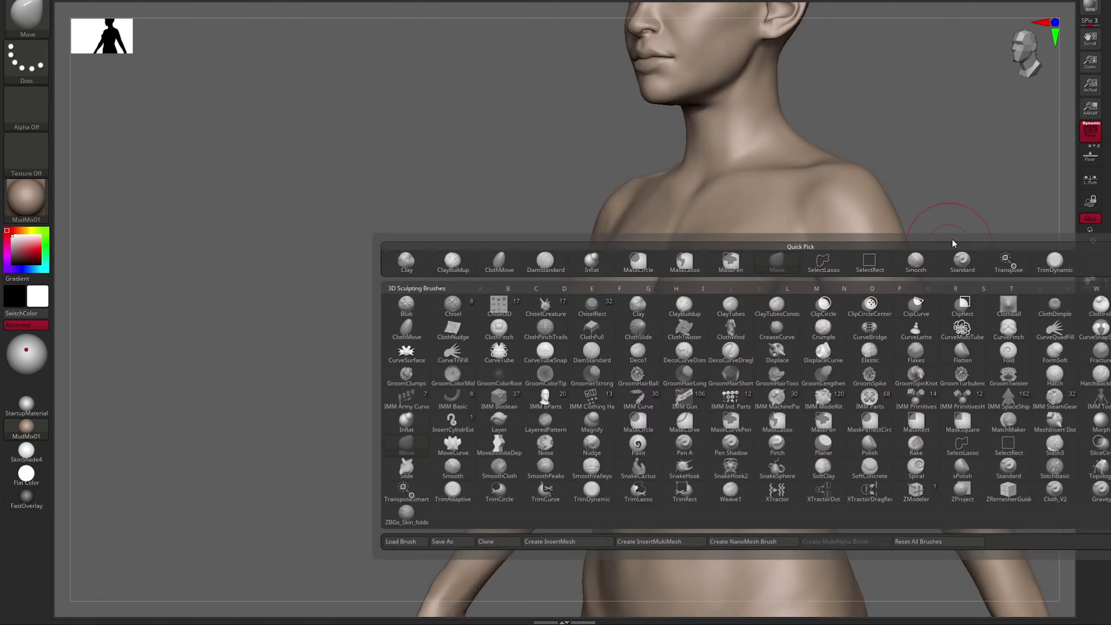
key("d")
key("s")
mouse_move(953, 241)
right_mouse_down()
mouse_move(1002, 206)
mouse_move(775, 285)
mouse_move(912, 221)
mouse_move(1011, 289)
mouse_move(923, 198)
mouse_move(840, 244)
mouse_move(849, 257)
right_mouse_up()
key("b")
key("c")
key("b")
mouse_move(958, 267)
right_mouse_down()
mouse_move(819, 355)
mouse_move(751, 285)
right_mouse_up()
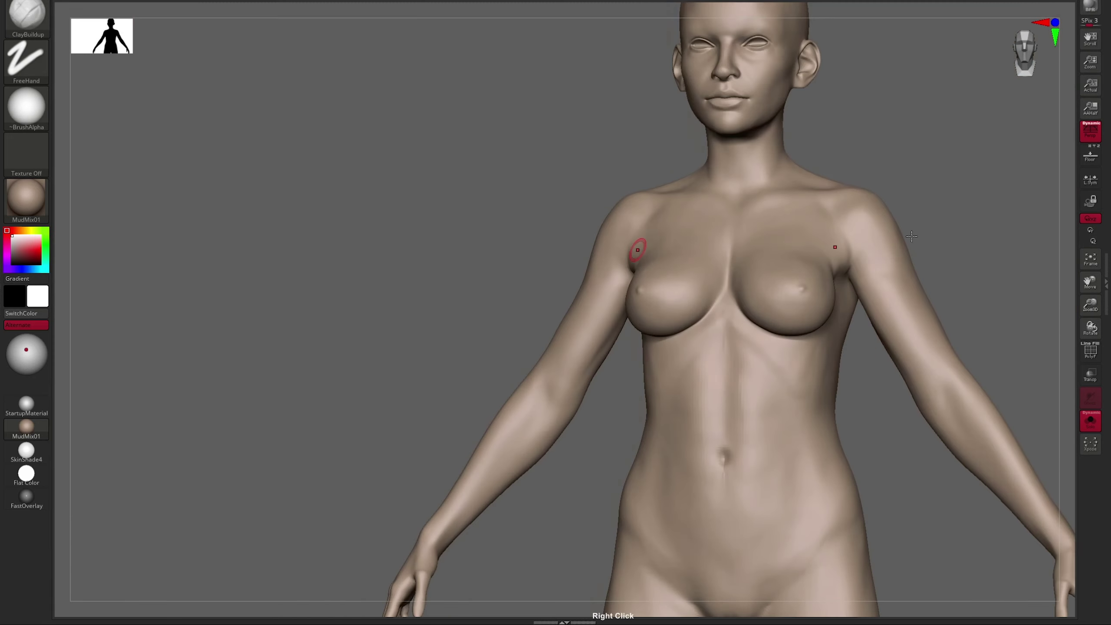
right_click_drag(634, 248, 943, 389)
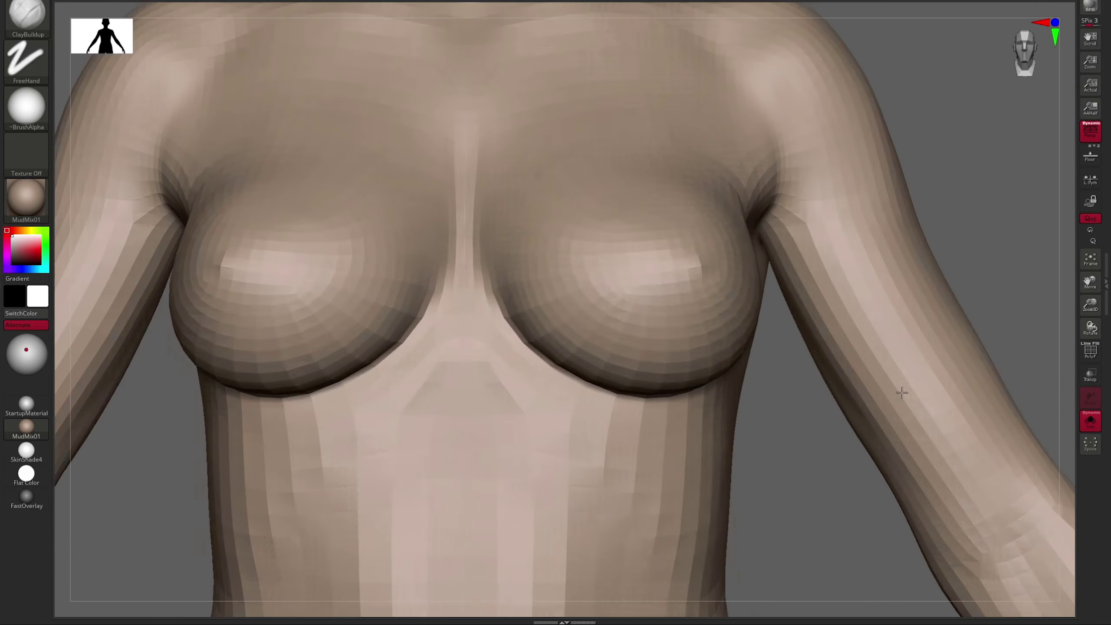
Compare the chest with subdivision smoothing on and off, and reshape the front of the breasts with the Move brush.
key("d")
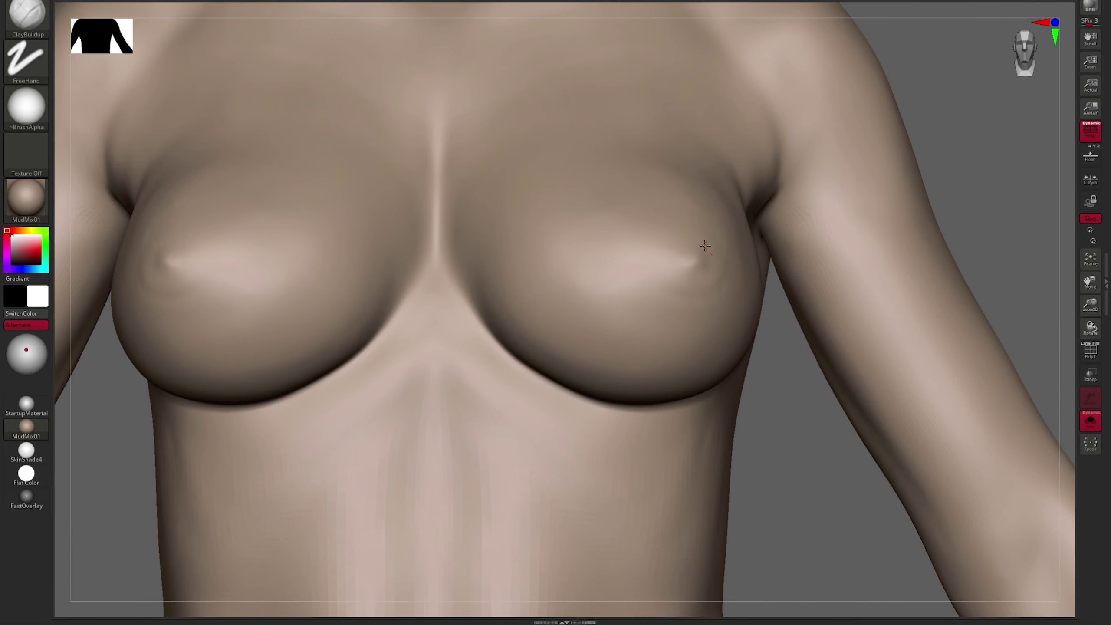
key("shift+d")
right_click_drag(902, 393, 782, 251)
key("d")
key("b")
key("m")
key("v")
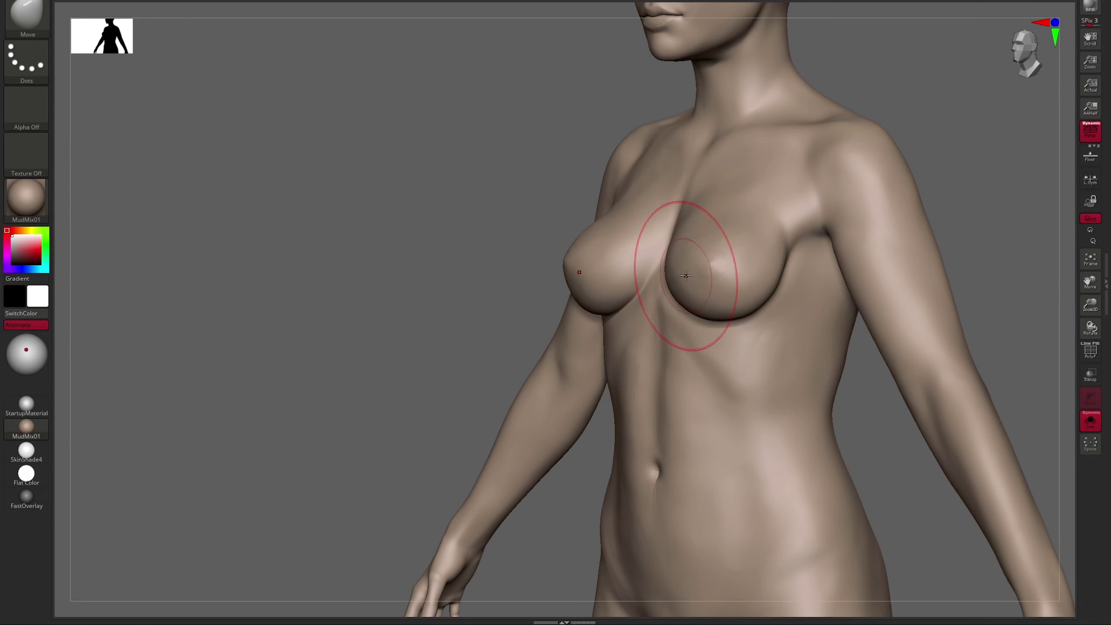
right_click_drag(680, 283, 711, 323)
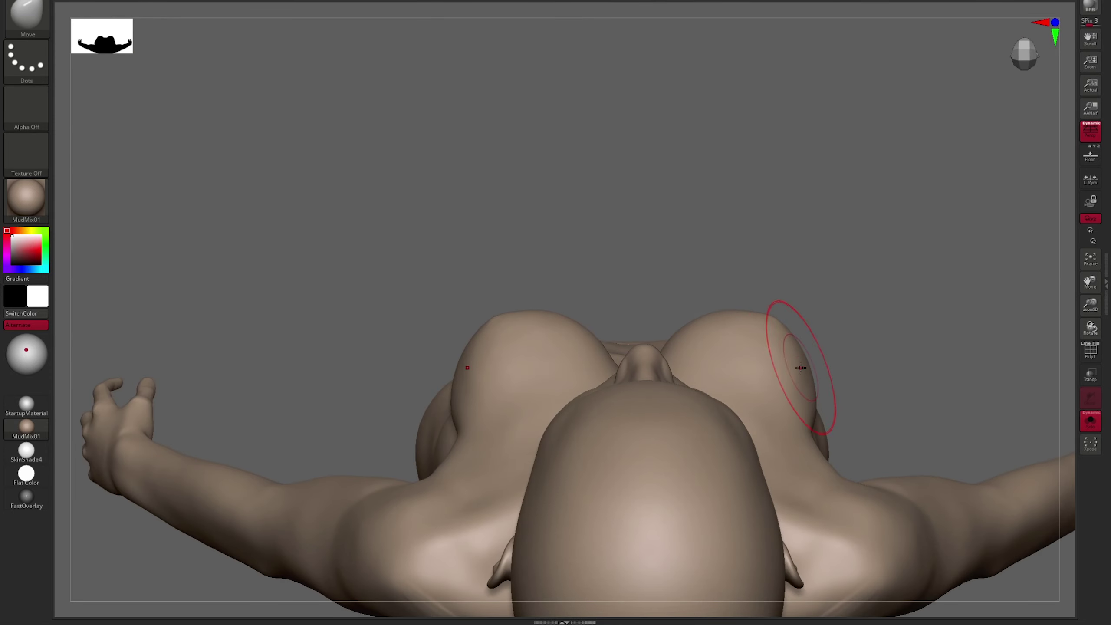
mouse_move(801, 368)
right_mouse_down()
mouse_move(951, 307)
mouse_move(831, 372)
mouse_move(690, 414)
mouse_move(831, 263)
mouse_move(254, 273)
mouse_move(967, 148)
mouse_move(954, 189)
right_mouse_up()
Even out the breast contours in front view with the ClayBuildup and Move brushes, smoothing the surface.
key("b")
key("c")
key("b")
key("b")
key("m")
key("v")
right_click_drag(950, 375, 827, 360)
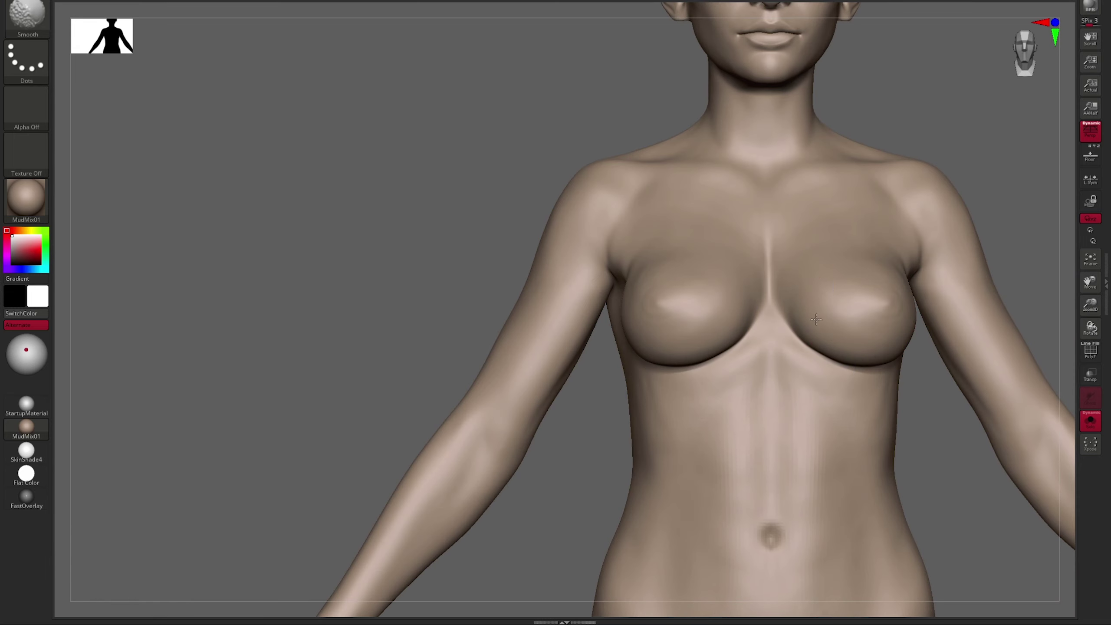
mouse_move(817, 320)
right_mouse_down()
mouse_move(910, 302)
mouse_move(829, 307)
right_mouse_up()
mouse_move(916, 330)
right_mouse_down()
mouse_move(968, 298)
mouse_move(744, 248)
mouse_move(727, 314)
mouse_move(632, 360)
mouse_move(712, 322)
mouse_move(932, 265)
mouse_move(899, 179)
mouse_move(988, 390)
mouse_move(956, 253)
mouse_move(943, 322)
mouse_move(739, 300)
mouse_move(741, 283)
mouse_move(810, 348)
mouse_move(825, 307)
right_mouse_up()
key("s")
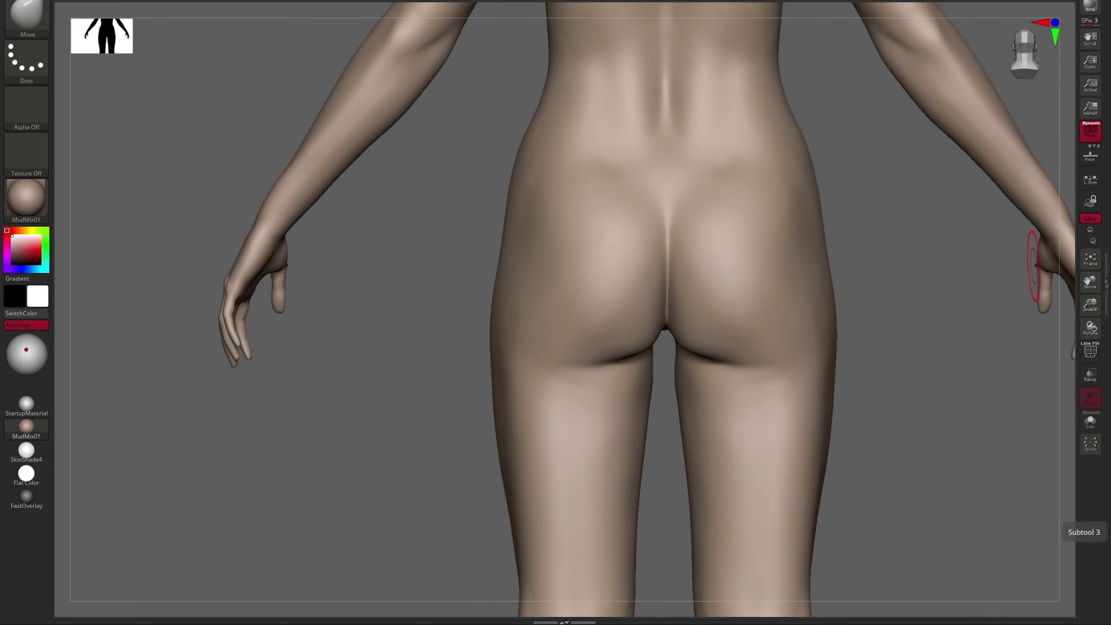
Build up volume on the buttocks and their lower folds with the ClayBuildup brush.
mouse_move(1036, 265)
right_mouse_down()
mouse_move(880, 289)
mouse_move(889, 323)
mouse_move(967, 323)
mouse_move(736, 363)
right_mouse_up()
key("b")
key("c")
key("b")
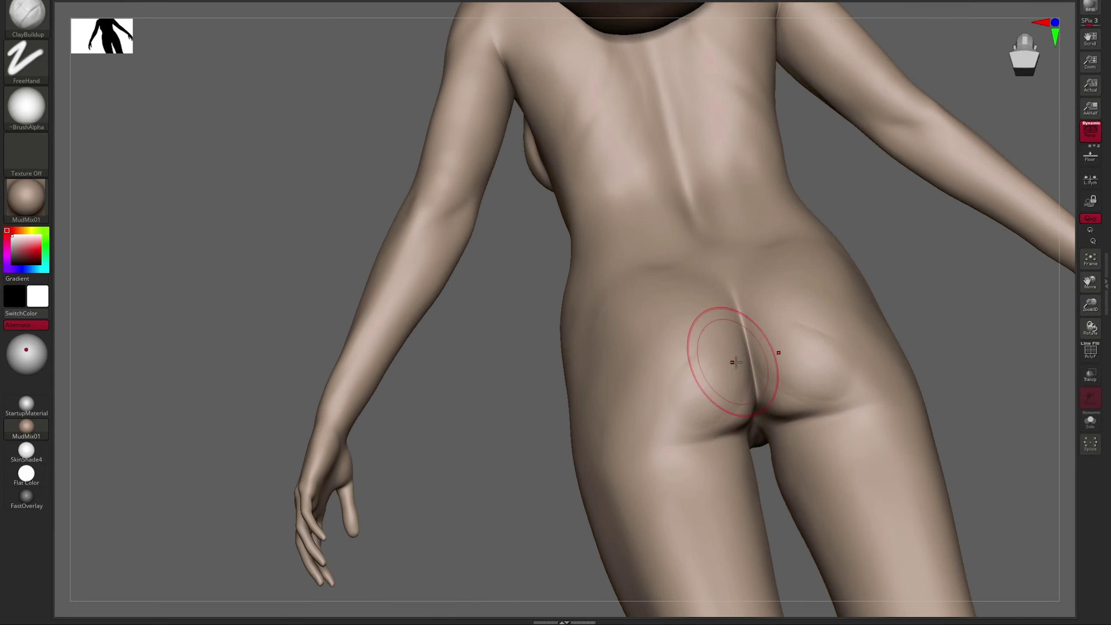
right_click_drag(663, 429, 801, 326)
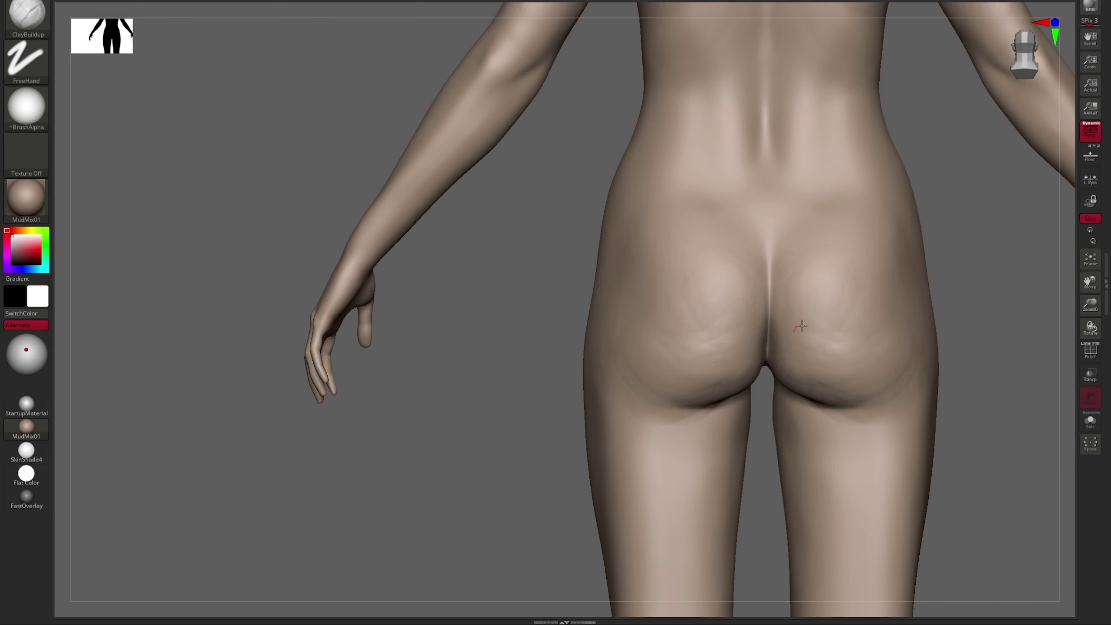
mouse_move(867, 270)
right_mouse_down("shift")
mouse_move(819, 385)
mouse_move(921, 291)
mouse_move(799, 334)
mouse_move(882, 268)
mouse_move(708, 281)
mouse_move(831, 245)
mouse_move(810, 246)
mouse_move(603, 327)
mouse_move(754, 315)
mouse_move(707, 236)
mouse_move(826, 355)
mouse_move(864, 341)
mouse_move(699, 202)
right_mouse_up("shift")
key("f")
right_click_drag(846, 300, 648, 204)
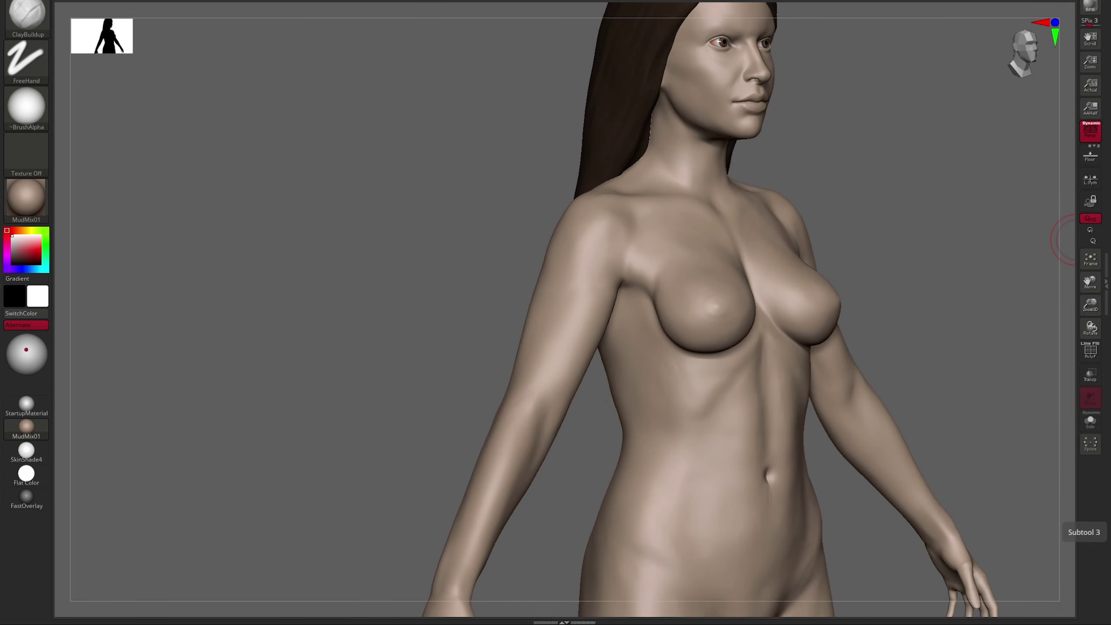
Temporarily hide the head and adjust the chest shape from above with the Move brush.
mouse_move(1064, 240)
right_mouse_down("shift")
mouse_move(993, 335)
mouse_move(878, 281)
mouse_move(870, 263)
mouse_move(700, 315)
right_mouse_up("shift")
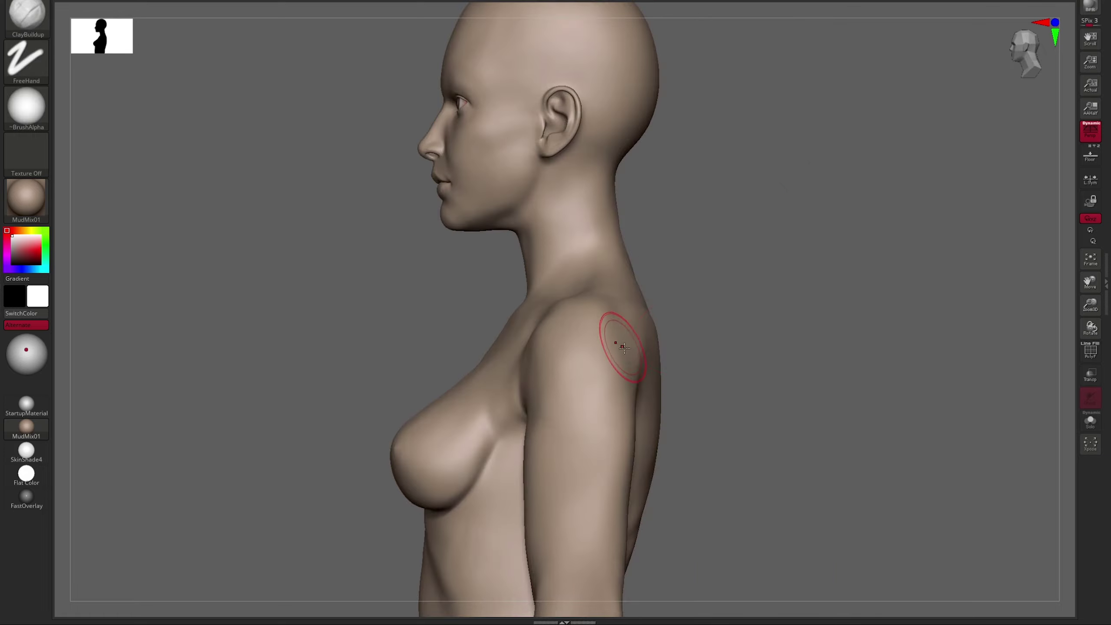
right_click_drag(620, 348, 728, 317, "alt")
mouse_move(702, 259)
right_mouse_down()
mouse_move(728, 315)
mouse_move(689, 231)
mouse_move(673, 250)
mouse_move(722, 230)
mouse_move(686, 244)
mouse_move(834, 223)
mouse_move(820, 213)
mouse_move(833, 249)
mouse_move(632, 241)
mouse_move(780, 206)
mouse_move(784, 184)
mouse_move(827, 192)
right_mouse_up()
key("f")
key("b")
key("m")
key("v")
left_click_drag(827, 192, 648, 334, "ctrl+shift")
right_click_drag(647, 334, 804, 334)
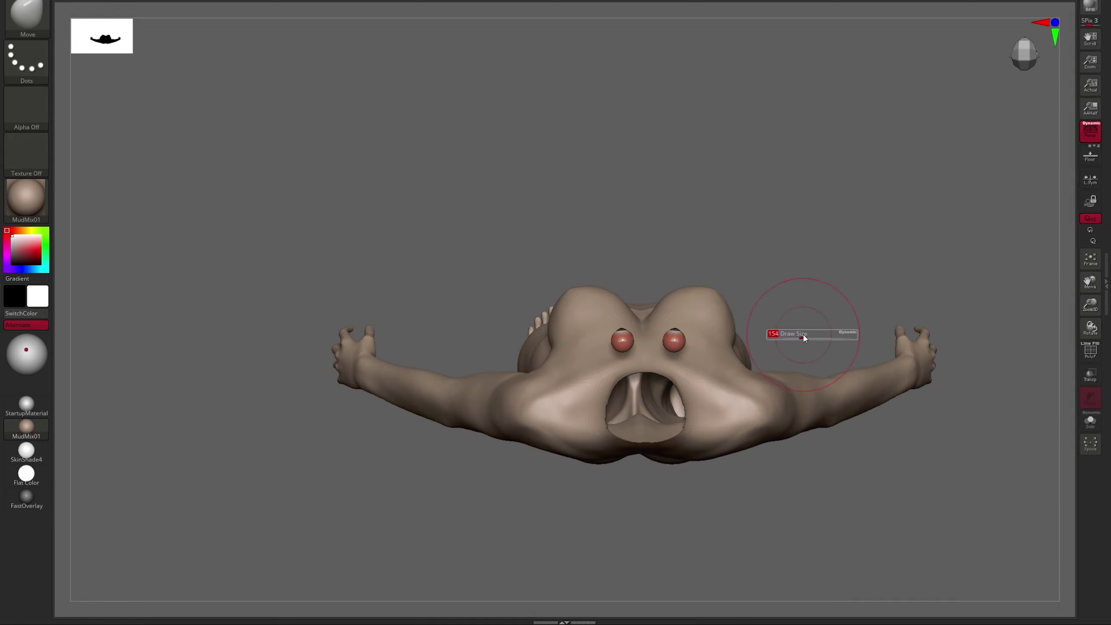
right_click_drag(699, 371, 809, 332)
left_click(880, 311, "ctrl+shift")
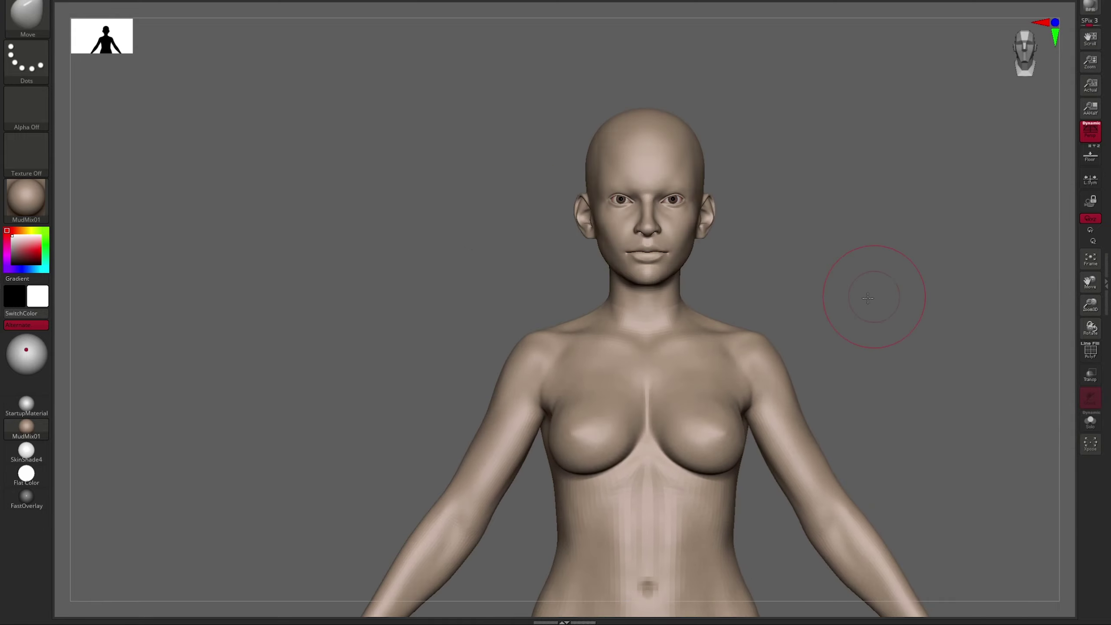
Examine the back musculature from behind and the lower body from the front.
mouse_move(880, 311)
right_mouse_down()
mouse_move(841, 372)
mouse_move(744, 308)
mouse_move(715, 259)
mouse_move(763, 292)
mouse_move(1030, 173)
right_mouse_up()
key("b")
key("c")
key("b")
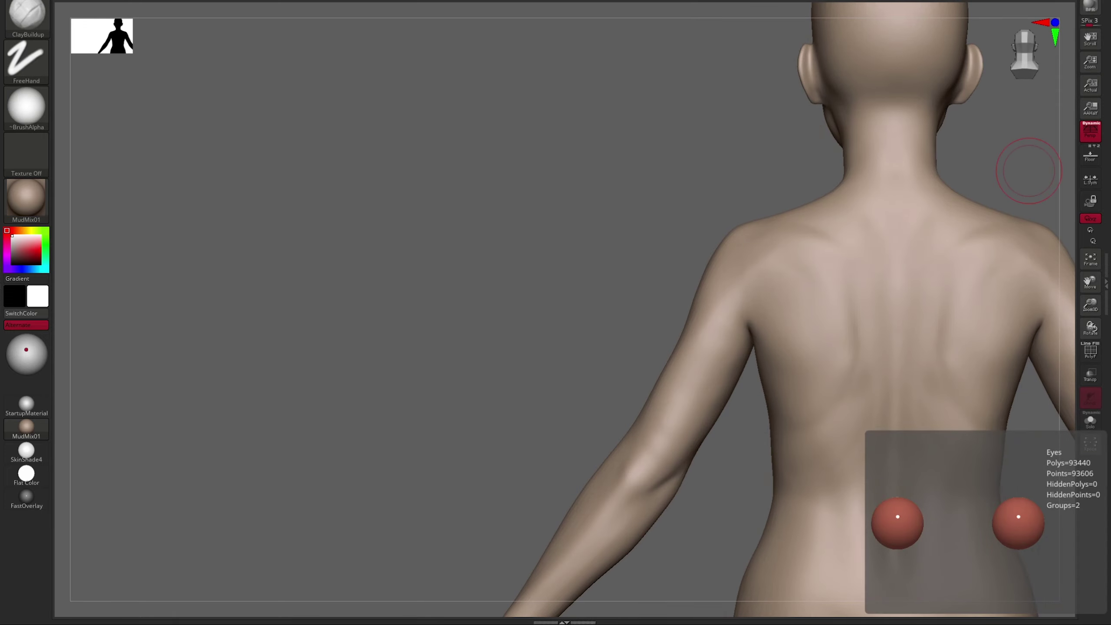
right_click_drag(726, 267, 595, 267, "alt")
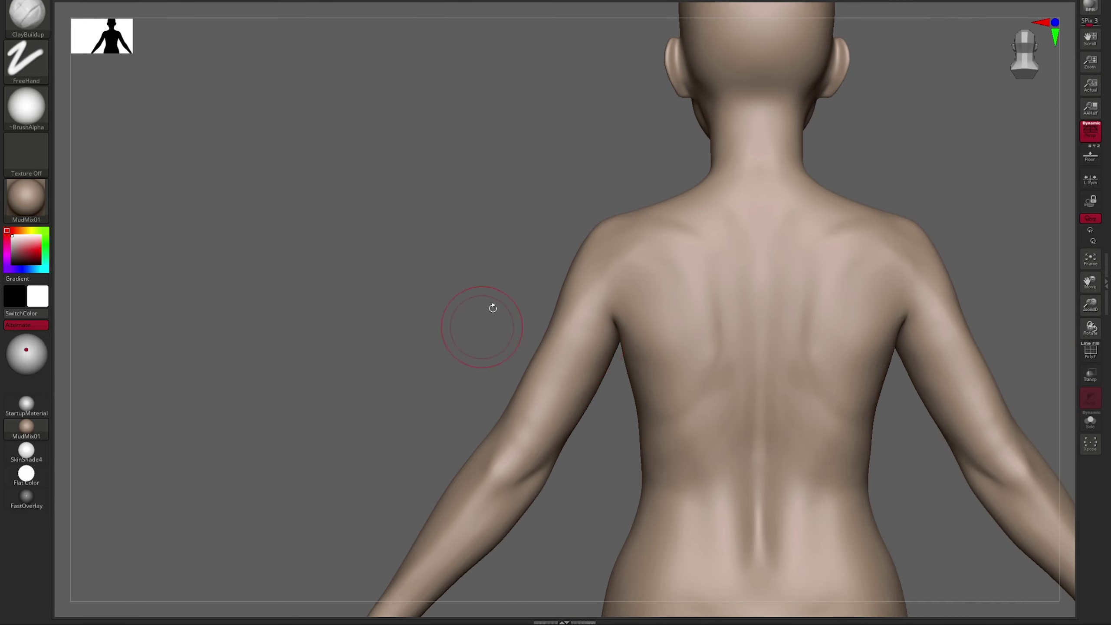
right_click_drag(493, 309, 611, 293)
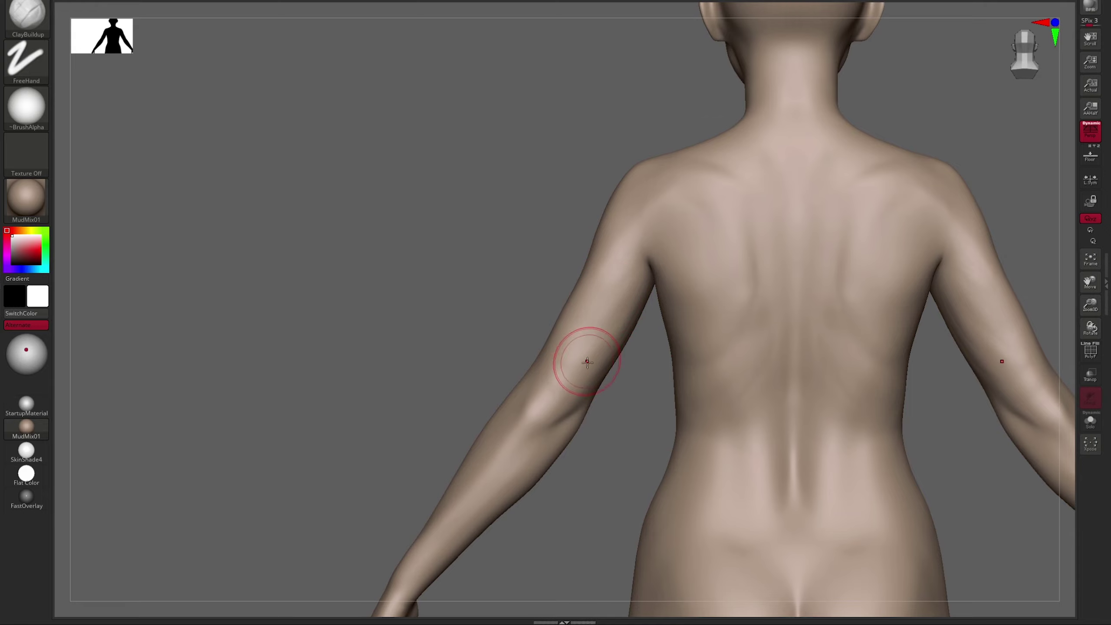
right_click_drag(585, 360, 943, 264)
right_click_drag(866, 277, 703, 325, "alt")
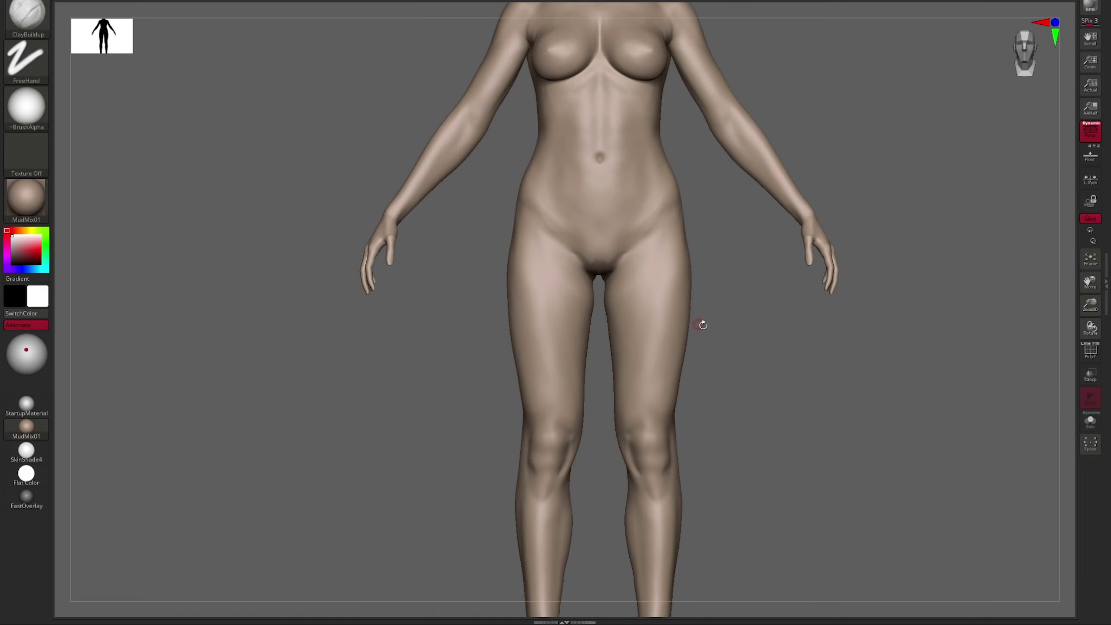
Refine the creases around the knees and legs with the DamStandard brush.
mouse_move(1074, 262)
right_mouse_down()
mouse_move(972, 297)
mouse_move(846, 275)
mouse_move(744, 226)
mouse_move(867, 310)
mouse_move(774, 352)
mouse_move(910, 310)
mouse_move(753, 317)
mouse_move(576, 277)
mouse_move(672, 330)
mouse_move(656, 347)
right_mouse_up()
key("b")
key("d")
key("s")
mouse_move(645, 384)
right_mouse_down("shift")
mouse_move(624, 315)
mouse_move(557, 268)
mouse_move(705, 264)
right_mouse_up("shift")
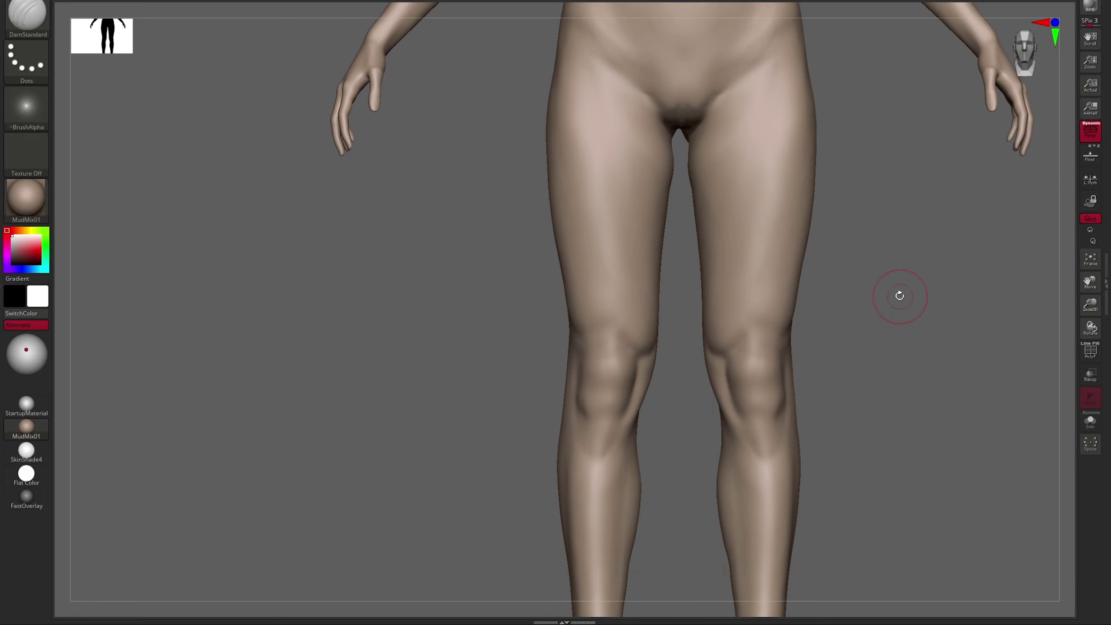
Adjust the contours of the thighs from the front and back with the Move brush.
key("b")
key("m")
key("v")
mouse_move(656, 362)
right_mouse_down("ctrl")
mouse_move(666, 352)
mouse_move(650, 321)
mouse_move(665, 325)
right_mouse_up("ctrl")
key("b")
key("m")
key("v")
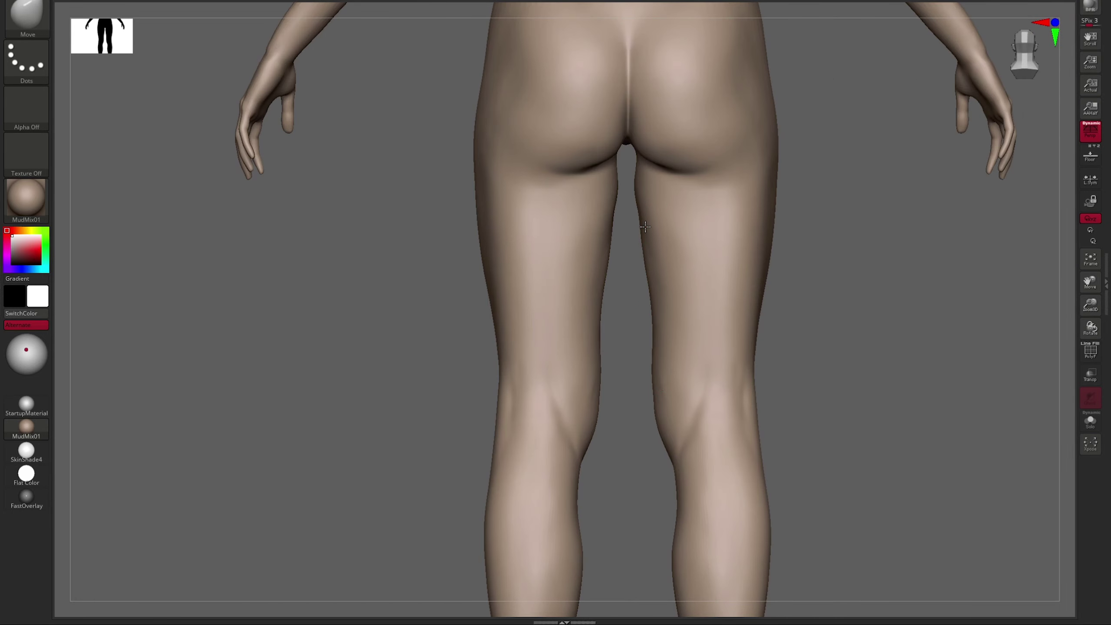
right_click_drag(646, 226, 770, 206)
key("f")
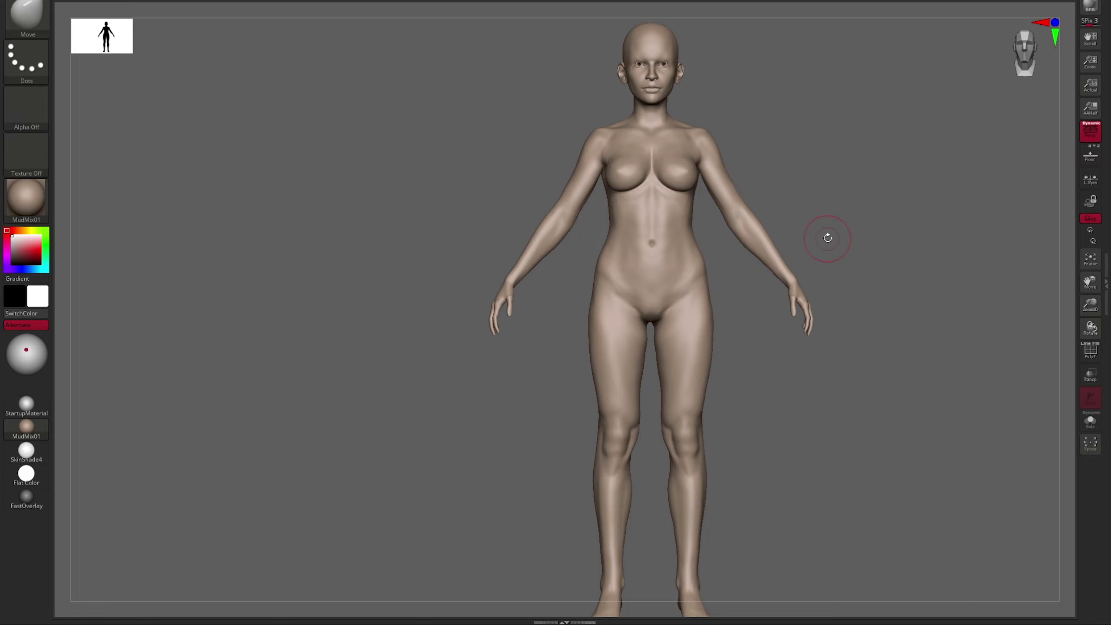
Define the edge between the shin and the inner calf down to the ankle with the ClayBuildup brush.
right_click_drag(828, 238, 818, 258, "ctrl")
mouse_move(889, 236)
right_mouse_down("ctrl")
mouse_move(881, 173)
mouse_move(794, 385)
mouse_move(806, 341)
mouse_move(854, 332)
right_mouse_up("ctrl")
key("b")
key("c")
key("b")
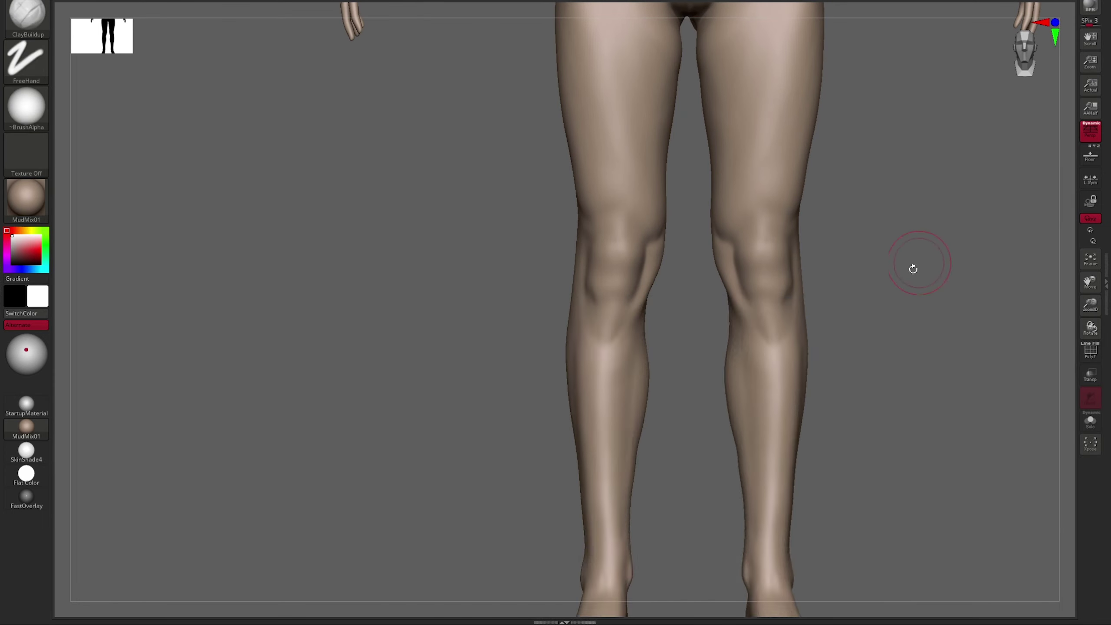
right_click_drag(911, 266, 592, 249, "ctrl")
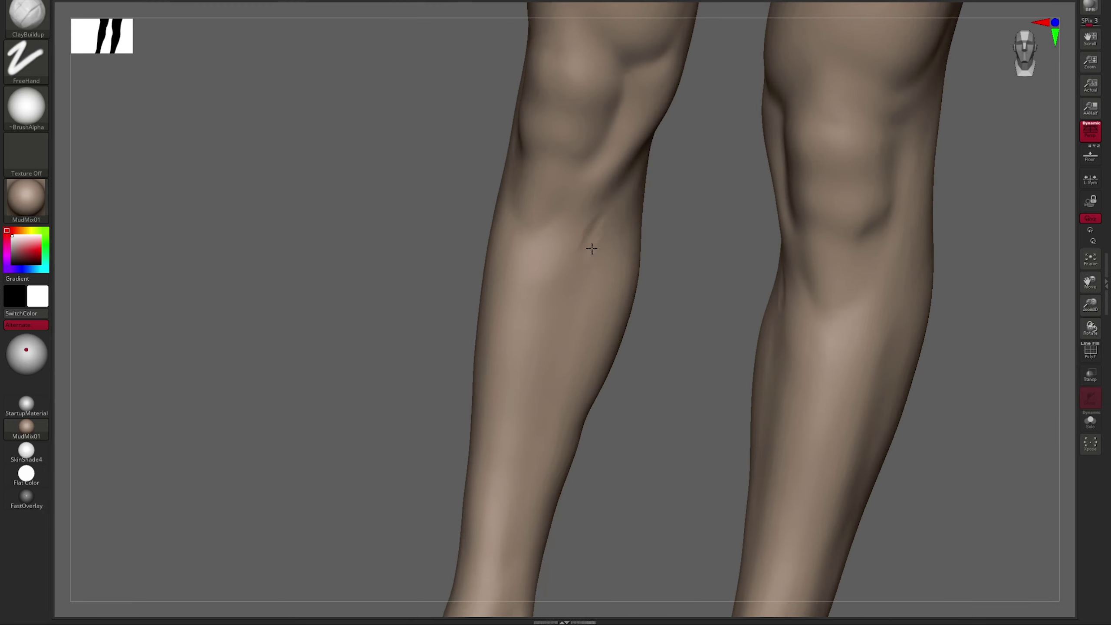
right_click_drag(555, 402, 579, 325, "alt")
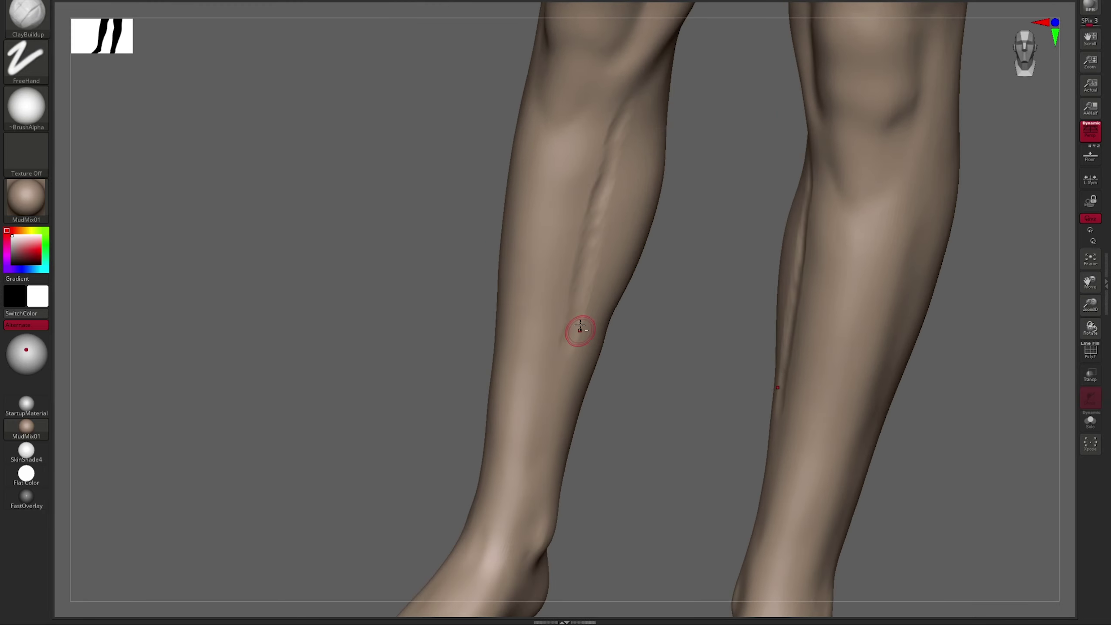
right_click_drag(559, 382, 552, 493)
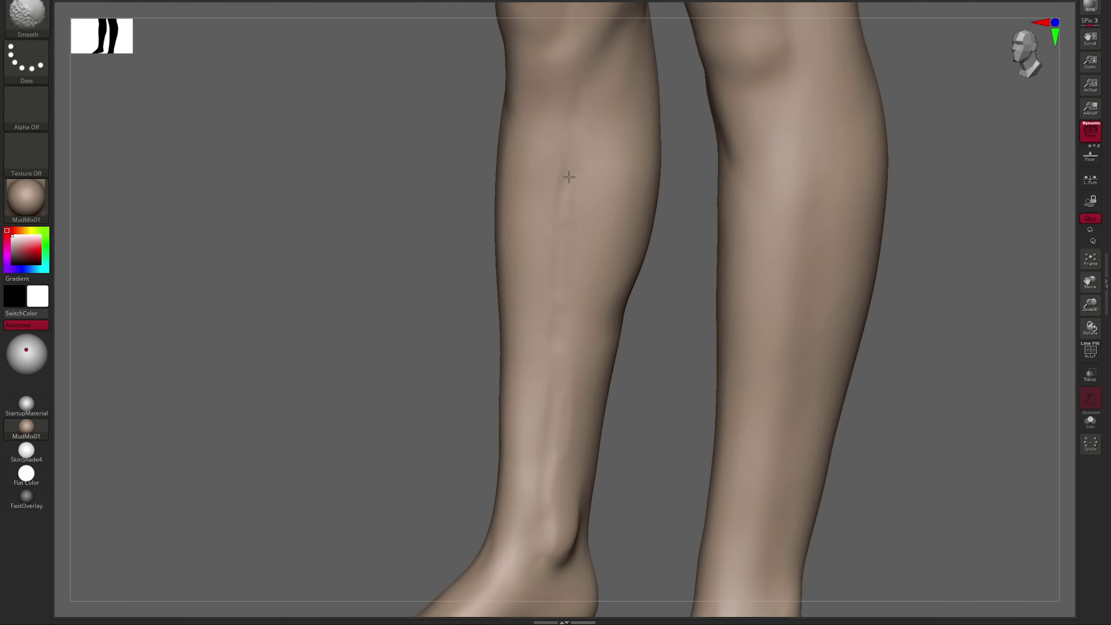
Switch the figure to StartupMaterial and smooth the transition between the shin and inner calf.
mouse_move(569, 177)
right_mouse_down()
mouse_move(638, 248)
mouse_move(572, 168)
right_mouse_up()
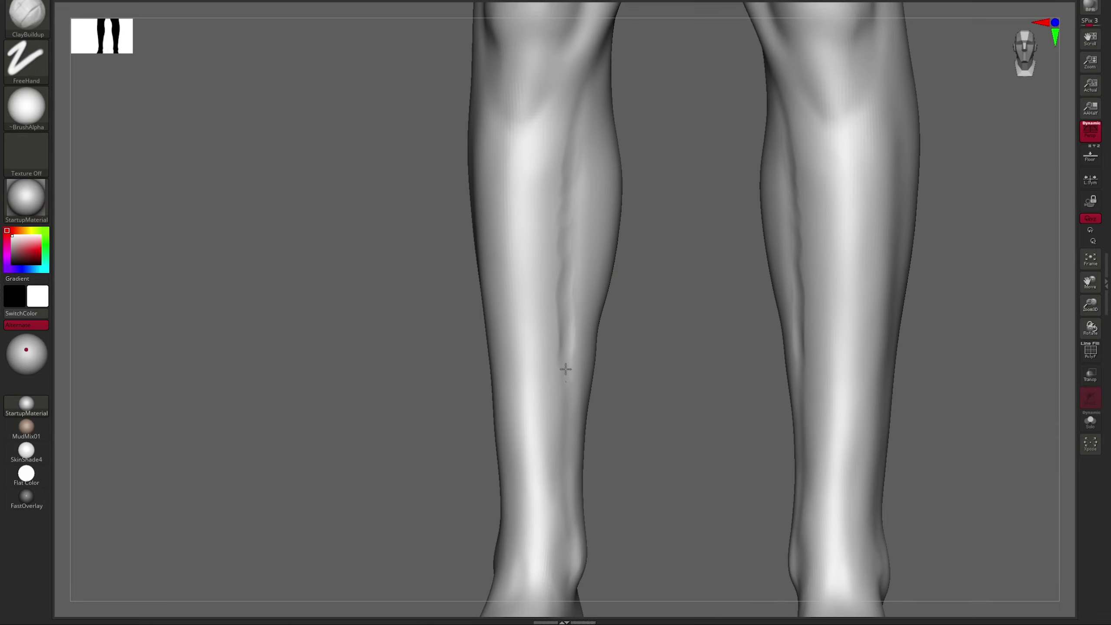
mouse_move(565, 369)
right_mouse_down("alt")
mouse_move(603, 199)
mouse_move(528, 293)
right_mouse_up("alt")
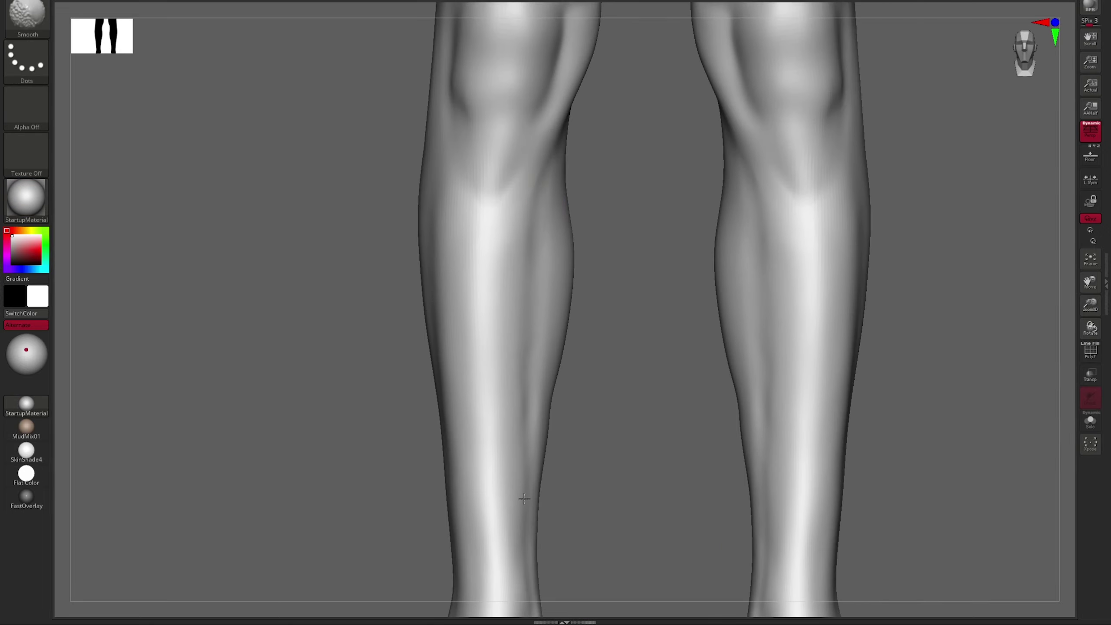
mouse_move(524, 499)
right_mouse_down("alt")
mouse_move(633, 306)
mouse_move(509, 193)
right_mouse_up("alt")
Build up the outer calf muscles below the knee in side view with the ClayBuildup brush and smooth them.
left_click_drag(508, 194, 526, 346)
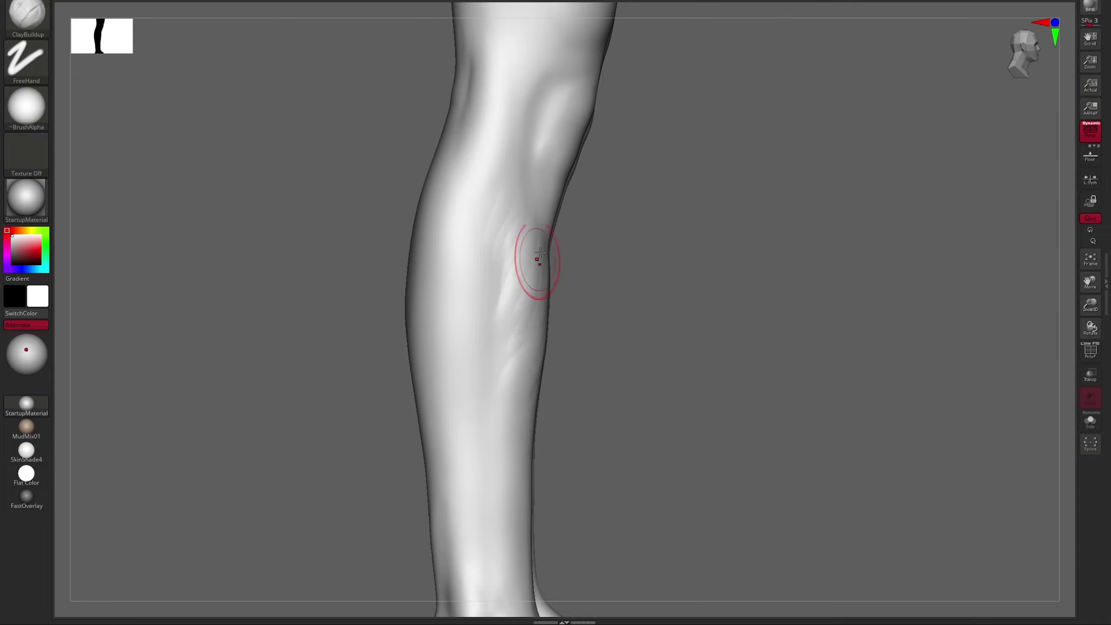
right_click_drag(510, 427, 568, 405, "alt")
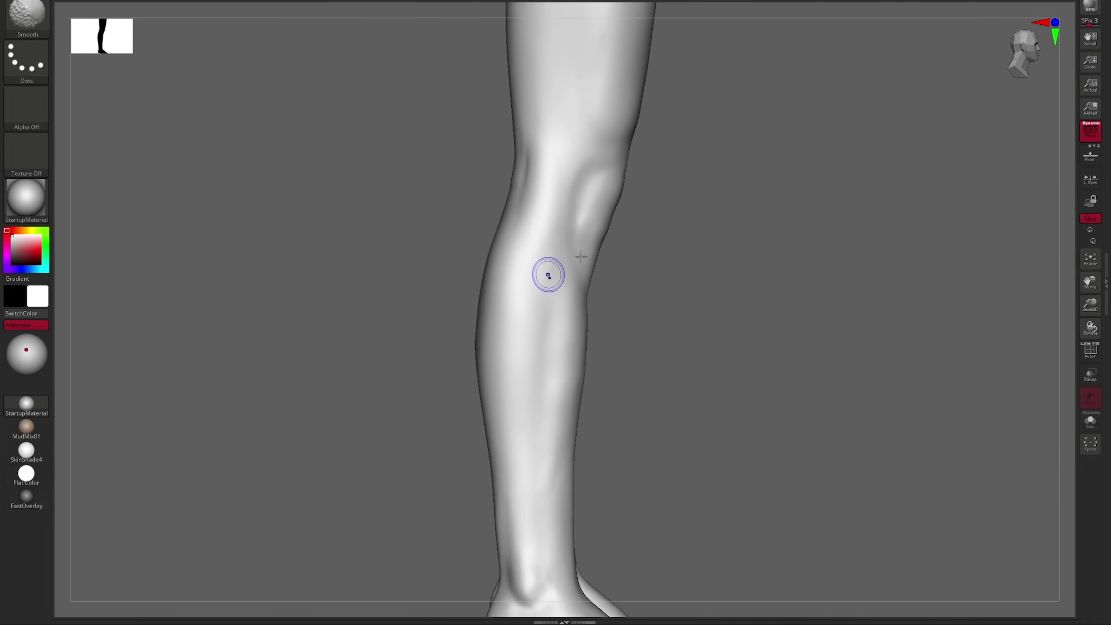
right_click_drag(549, 273, 616, 242)
right_click_drag(621, 299, 695, 298)
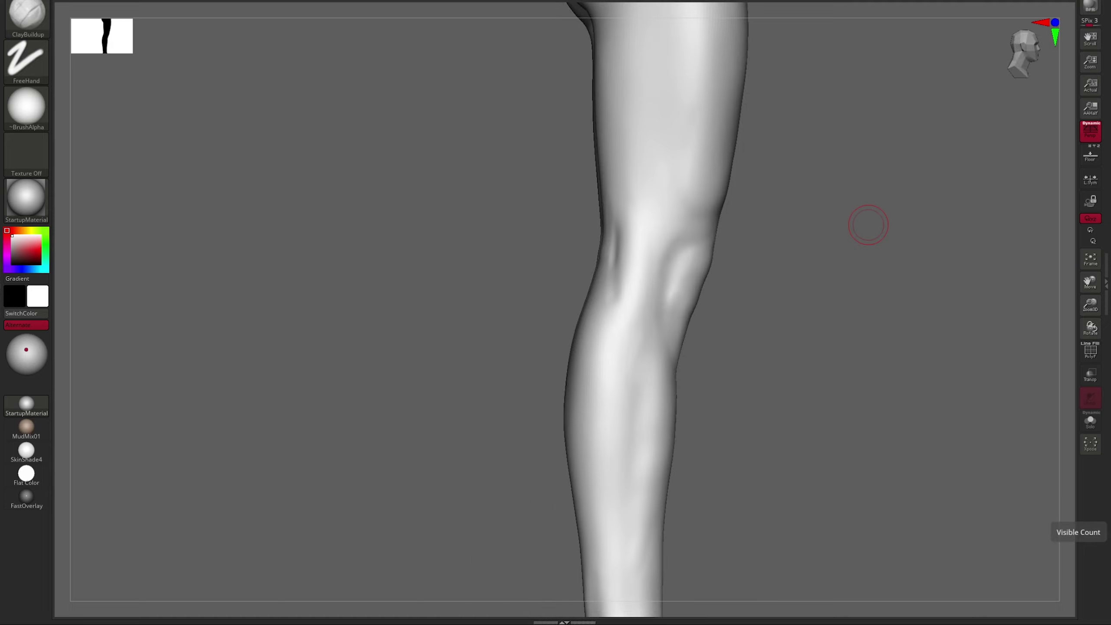
Sculpt the tendon along the back of the knee with the ClayBuildup brush.
left_click_drag(868, 225, 533, 294)
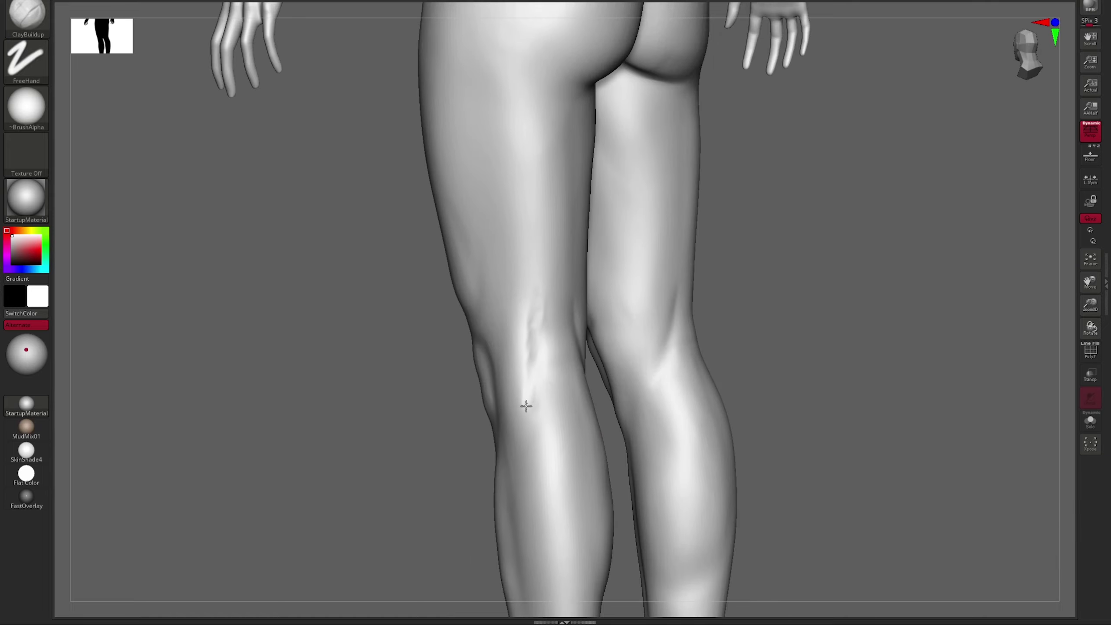
left_click_drag(532, 345, 529, 304)
mouse_move(530, 380)
left_mouse_down("alt")
mouse_move(690, 322)
mouse_move(720, 330)
mouse_move(680, 389)
mouse_move(694, 401)
mouse_move(769, 321)
left_mouse_up("alt")
Adjust the leg silhouette in front view with the Move brush.
key("f")
key("s")
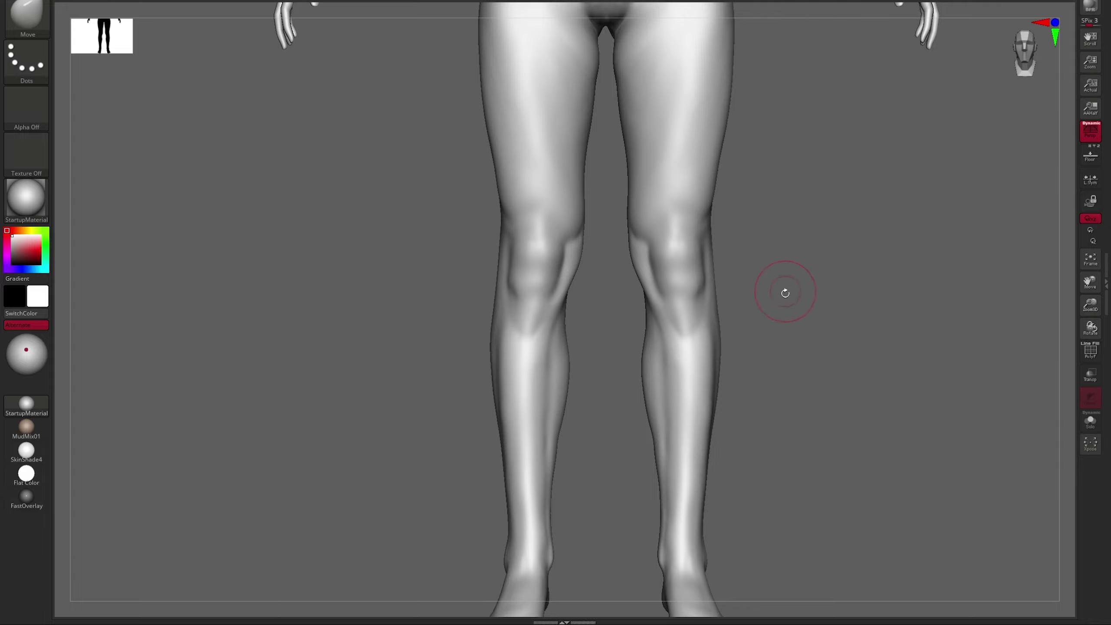
left_click_drag(668, 380, 753, 367, "alt")
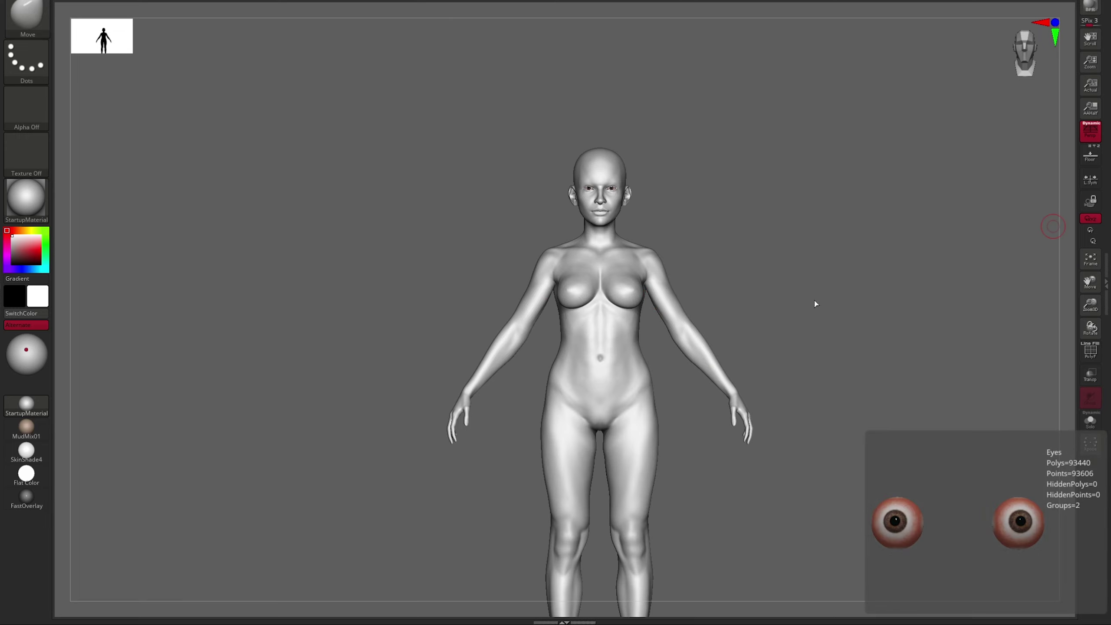
left_click_drag(816, 304, 782, 316, "alt")
left_click_drag(711, 298, 1068, 193)
Apply the MudMix01 material and refine the overall body proportions with the Move brush.
left_click(26, 428)
left_click_drag(766, 297, 830, 292)
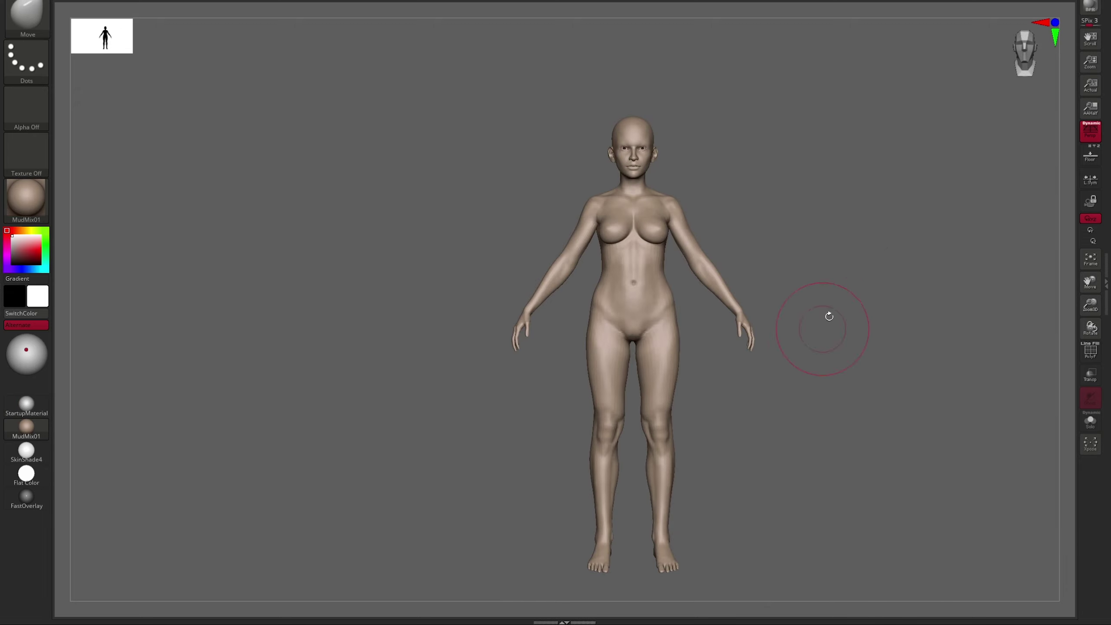
right_click_drag(827, 317, 765, 335, "ctrl")
mouse_move(848, 298)
right_mouse_down()
mouse_move(822, 307)
mouse_move(779, 291)
mouse_move(781, 348)
mouse_move(793, 362)
mouse_move(749, 379)
right_mouse_up()
key("s")
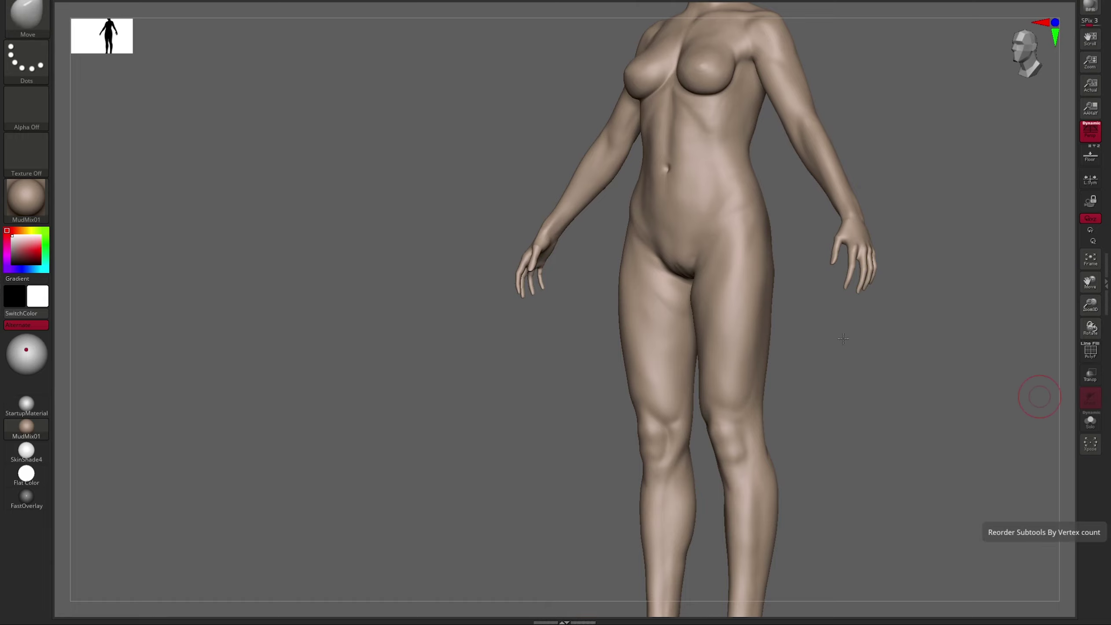
Hide the head and arms to isolate the torso and legs.
right_click_drag(818, 330, 797, 315)
left_click_drag(626, 201, 835, 206, "ctrl+alt+shift")
mouse_move(613, 27)
left_mouse_down("ctrl+alt+shift")
mouse_move(829, 388)
mouse_move(845, 351)
left_mouse_up("ctrl+alt+shift")
mouse_move(844, 351)
right_mouse_down()
mouse_move(866, 251)
mouse_move(813, 305)
right_mouse_up()
right_click_drag(803, 350, 818, 337)
Carve the creases beneath the buttocks with the DamStandard brush and smooth their edges.
mouse_move(826, 422)
right_mouse_down()
mouse_move(826, 331)
mouse_move(675, 350)
mouse_move(712, 350)
mouse_move(704, 317)
right_mouse_up()
mouse_move(699, 274)
right_mouse_down()
mouse_move(734, 286)
mouse_move(832, 253)
mouse_move(859, 226)
mouse_move(822, 199)
mouse_move(689, 288)
mouse_move(663, 281)
right_mouse_up()
key("b")
key("d")
key("s")
mouse_move(779, 237)
right_mouse_down()
mouse_move(654, 287)
mouse_move(943, 129)
mouse_move(902, 367)
mouse_move(606, 310)
right_mouse_up()
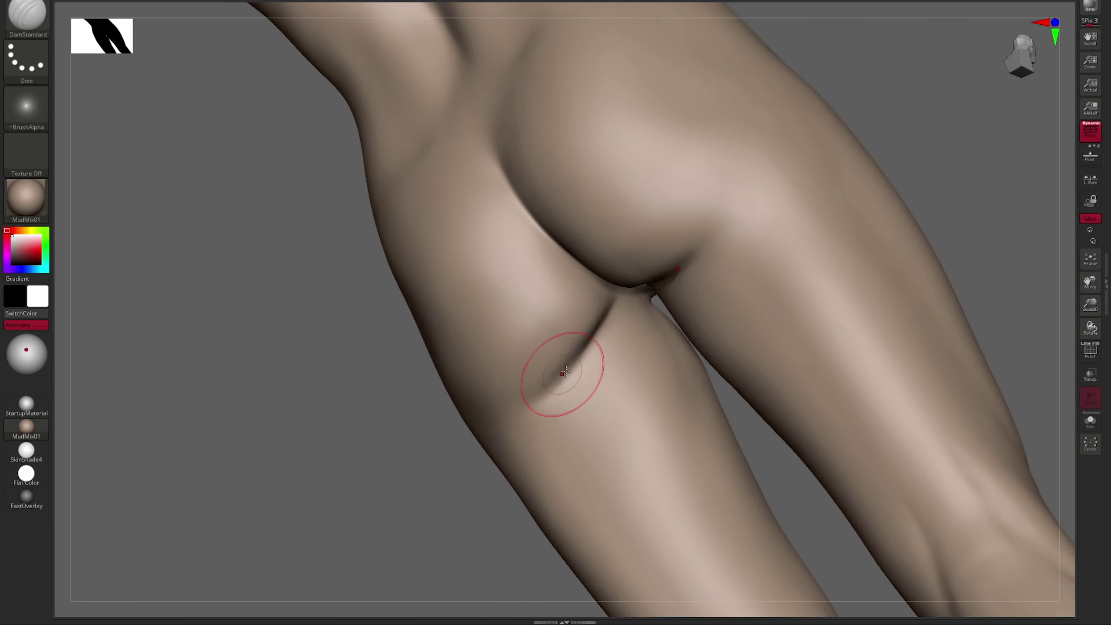
right_click_drag(566, 371, 717, 333)
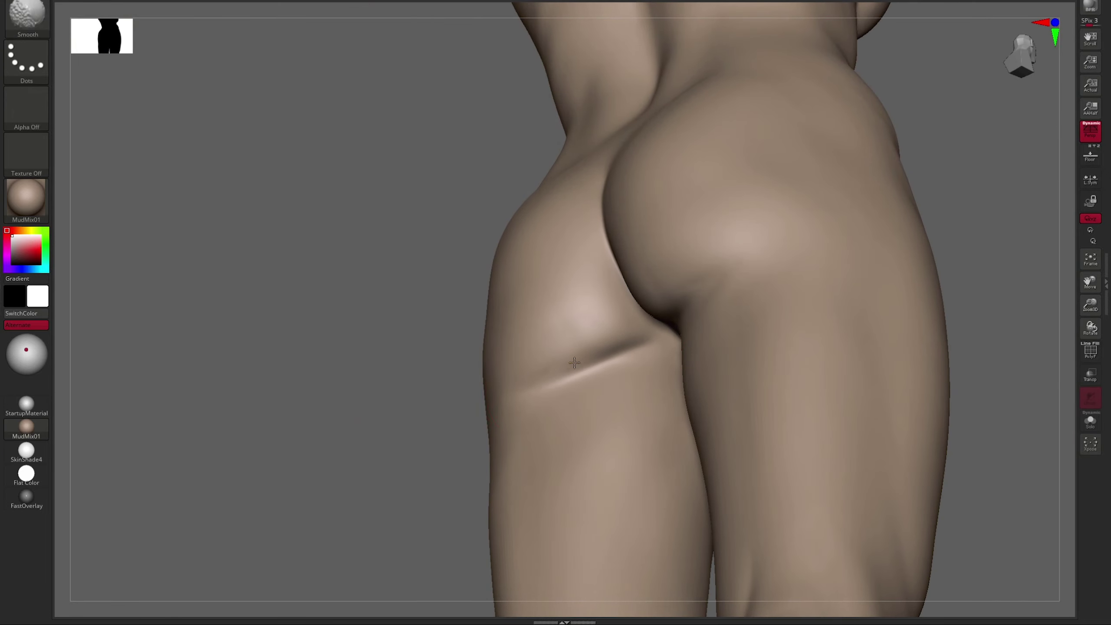
mouse_move(574, 362)
right_mouse_down("shift")
mouse_move(529, 372)
mouse_move(952, 281)
mouse_move(940, 282)
right_mouse_up("shift")
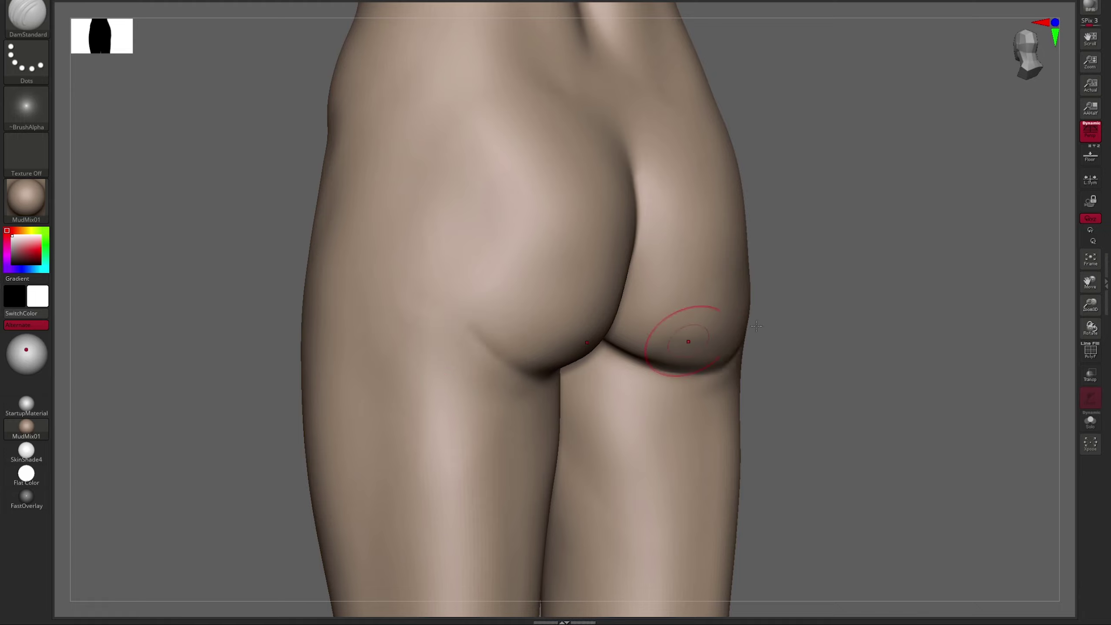
right_click_drag(758, 326, 861, 343)
right_click_drag(980, 301, 934, 349)
mouse_move(906, 308)
right_mouse_down()
mouse_move(856, 300)
mouse_move(769, 347)
mouse_move(755, 396)
mouse_move(918, 350)
mouse_move(851, 213)
right_mouse_up()
Reshape the contours of the buttocks and hips with the Move brush.
key("b")
key("m")
key("v")
right_click_drag(720, 360, 749, 321, "shift")
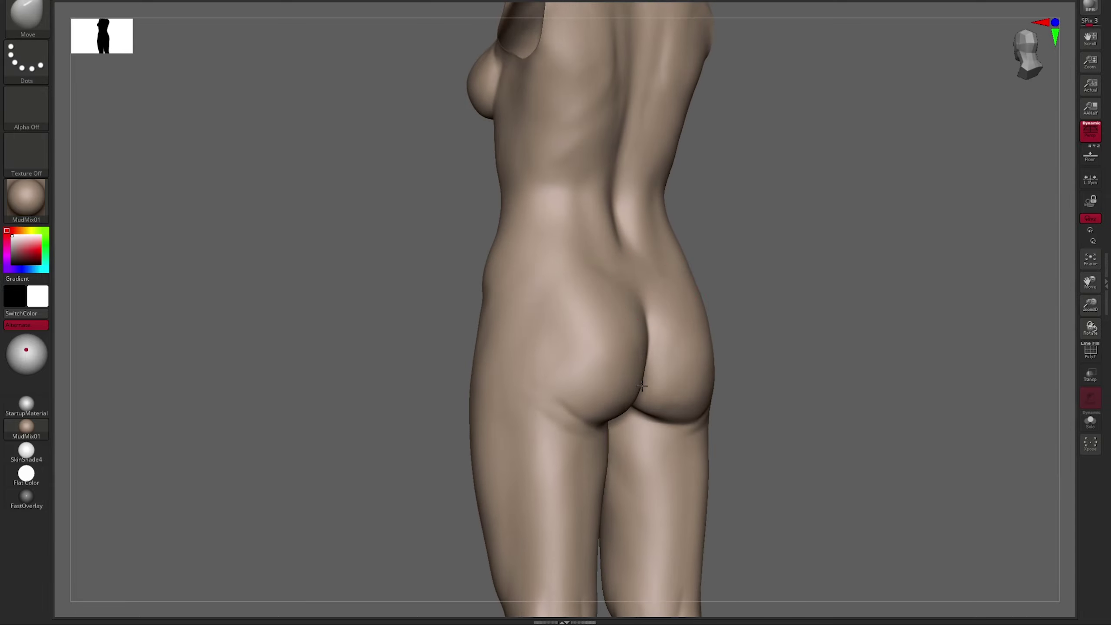
mouse_move(642, 386)
right_mouse_down()
mouse_move(798, 301)
mouse_move(808, 262)
mouse_move(816, 340)
mouse_move(744, 360)
mouse_move(848, 346)
right_mouse_up()
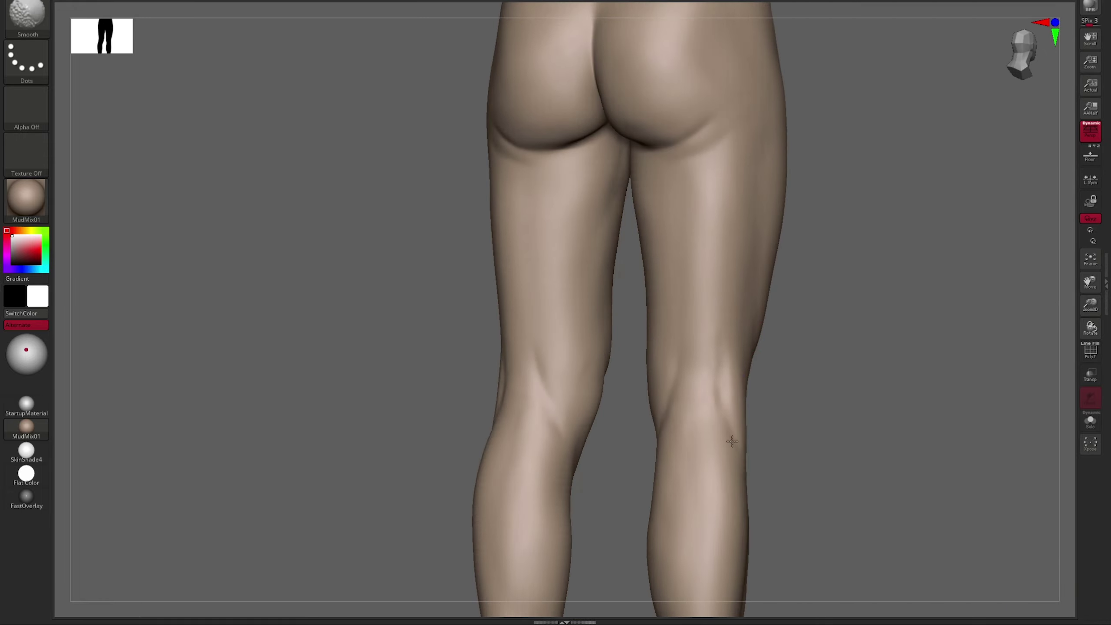
Smooth the backs of the knees and switch the figure to StartupMaterial.
mouse_move(732, 441)
right_mouse_down()
mouse_move(695, 340)
mouse_move(744, 355)
mouse_move(761, 406)
mouse_move(667, 334)
right_mouse_up()
mouse_move(656, 413)
right_mouse_down("shift")
mouse_move(702, 305)
mouse_move(676, 256)
mouse_move(644, 249)
right_mouse_up("shift")
key("s")
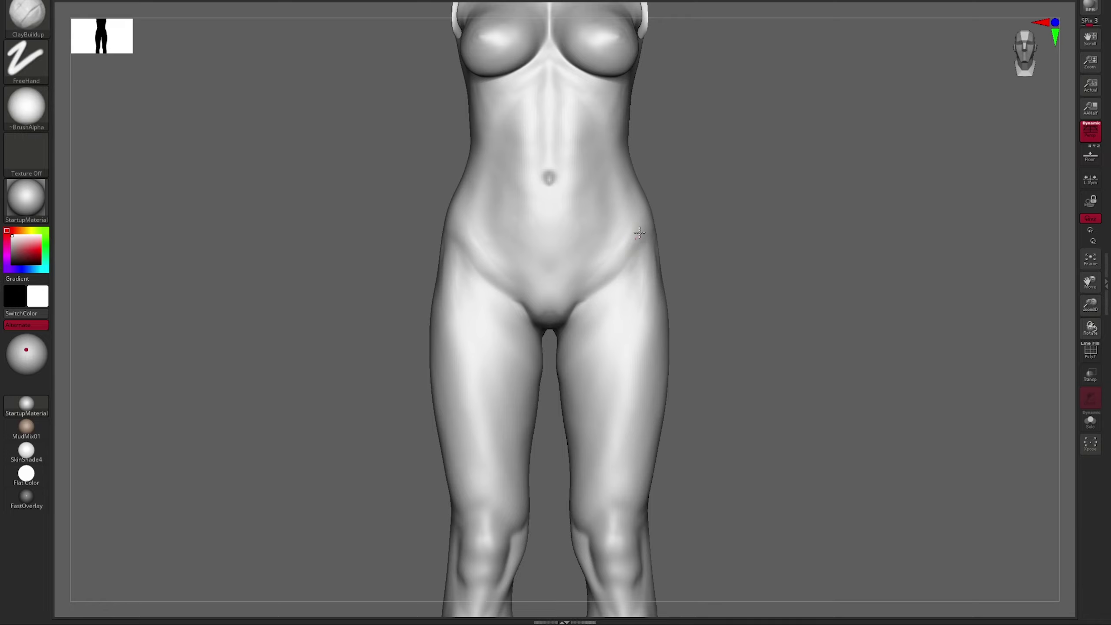
Sharpen the groin folds between the lower abdomen and thighs with the DamStandard brush.
mouse_move(677, 212)
right_mouse_down()
mouse_move(671, 278)
mouse_move(790, 263)
right_mouse_up()
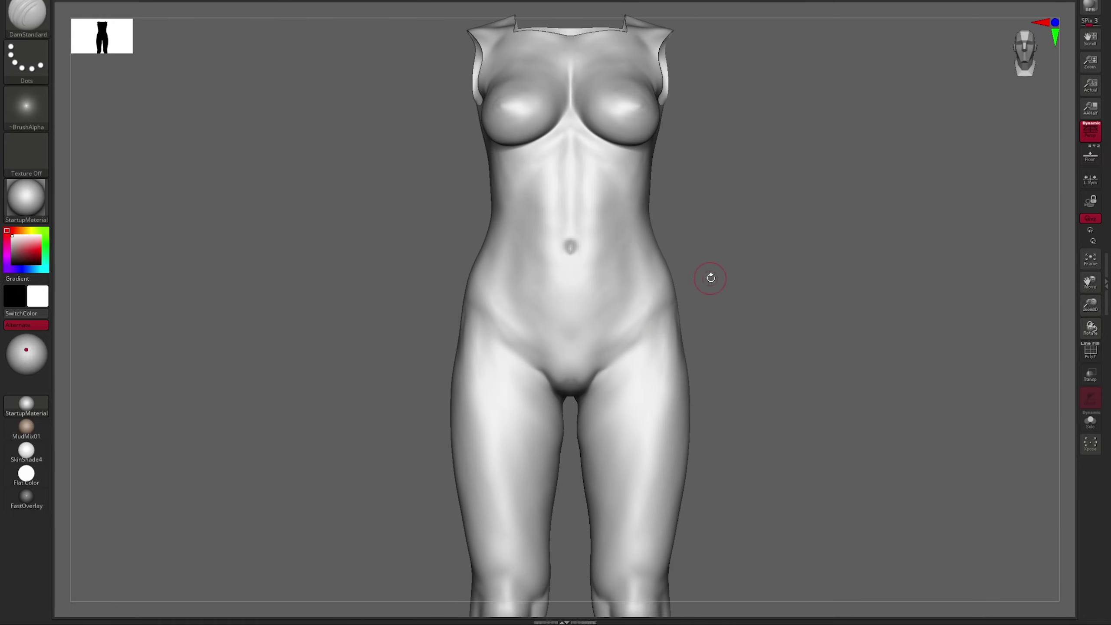
right_click_drag(710, 278, 636, 334, "ctrl")
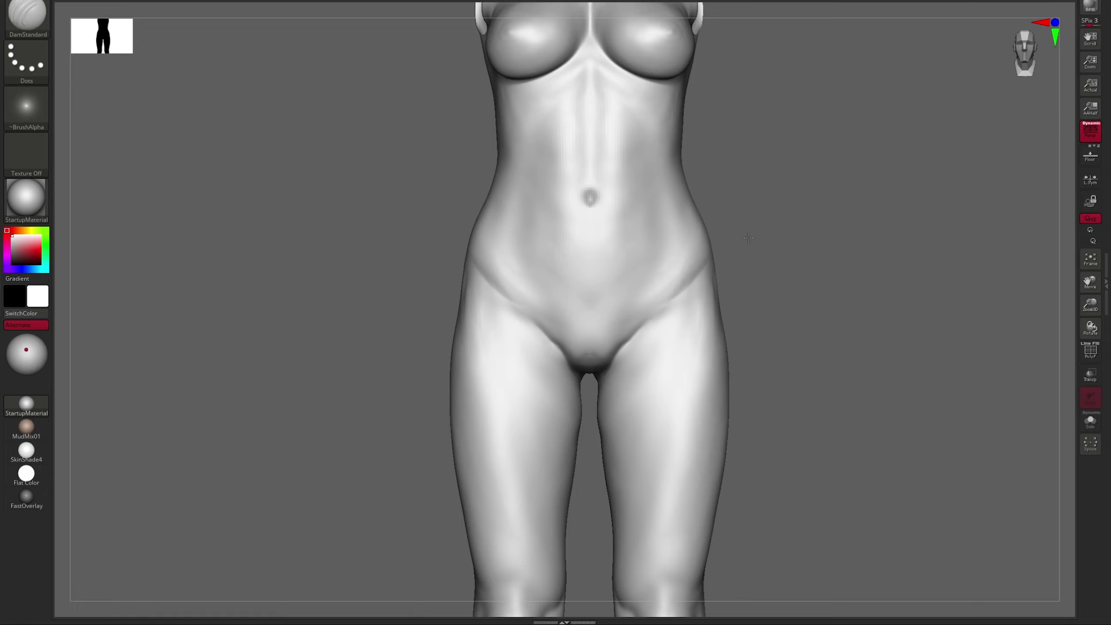
mouse_move(748, 238)
right_mouse_down()
mouse_move(694, 278)
mouse_move(849, 255)
mouse_move(844, 236)
mouse_move(913, 169)
mouse_move(769, 258)
mouse_move(690, 330)
mouse_move(867, 262)
right_mouse_up()
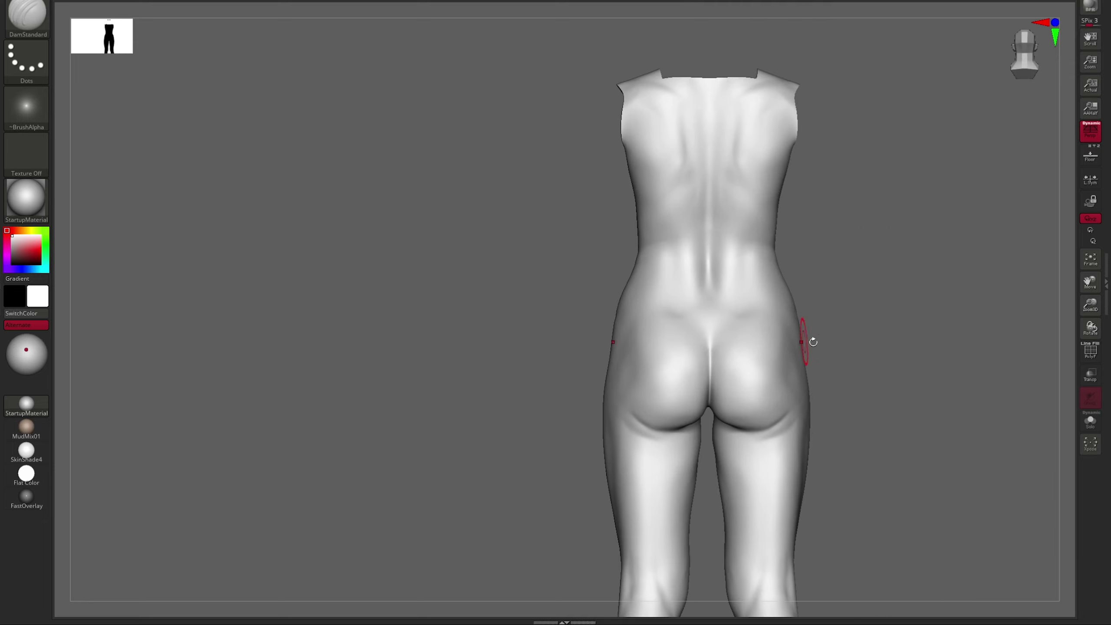
Adjust the hip and leg contours with the Move brush and unhide the rest of the body.
mouse_move(814, 342)
right_mouse_down()
mouse_move(874, 278)
mouse_move(826, 311)
mouse_move(789, 305)
mouse_move(804, 323)
mouse_move(757, 380)
mouse_move(782, 330)
mouse_move(737, 303)
mouse_move(774, 322)
mouse_move(784, 372)
mouse_move(705, 365)
mouse_move(760, 314)
mouse_move(799, 330)
mouse_move(707, 442)
mouse_move(829, 200)
mouse_move(838, 289)
mouse_move(853, 315)
mouse_move(801, 313)
mouse_move(670, 377)
mouse_move(795, 363)
right_mouse_up()
key("b")
key("m")
key("v")
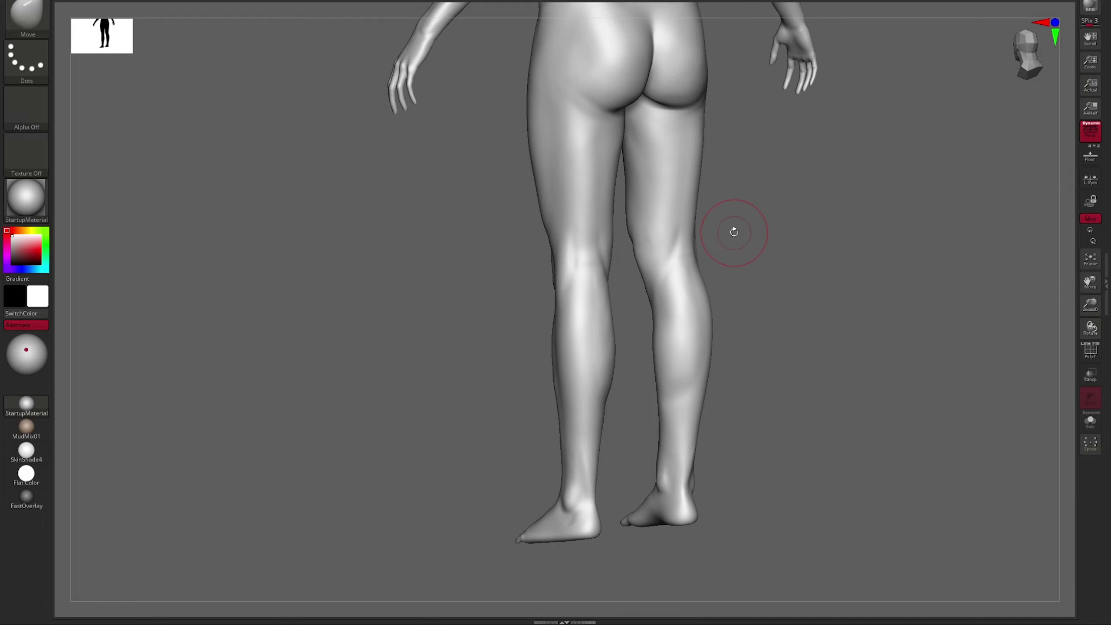
Build up volume on the backs of the thighs below the buttocks with the ClayBuildup brush.
key("b")
key("c")
key("b")
mouse_move(734, 232)
right_mouse_down()
mouse_move(846, 206)
mouse_move(731, 262)
right_mouse_up()
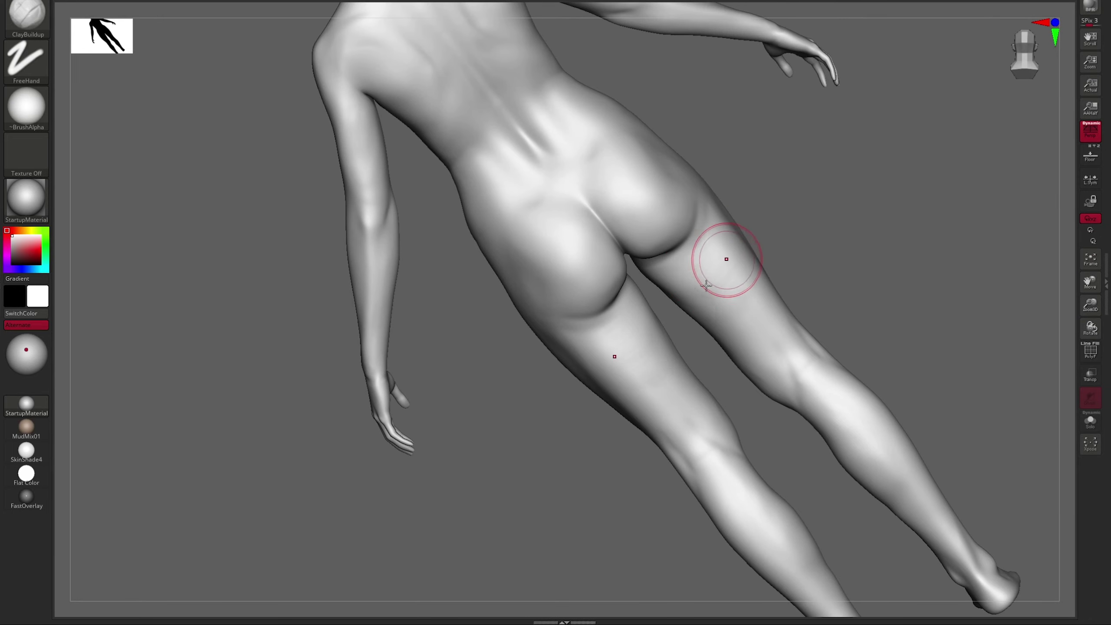
right_click_drag(825, 251, 761, 287)
mouse_move(773, 232)
right_mouse_down()
mouse_move(665, 340)
mouse_move(722, 262)
mouse_move(789, 206)
mouse_move(752, 280)
mouse_move(851, 335)
mouse_move(819, 310)
mouse_move(893, 446)
mouse_move(985, 311)
mouse_move(950, 313)
mouse_move(1000, 351)
mouse_move(894, 289)
mouse_move(920, 345)
mouse_move(893, 274)
mouse_move(861, 305)
mouse_move(827, 310)
mouse_move(842, 315)
mouse_move(827, 275)
mouse_move(709, 285)
right_mouse_up()
Show the hair and refine the chin and jaw from several angles with the Move brush.
key("b")
key("m")
key("v")
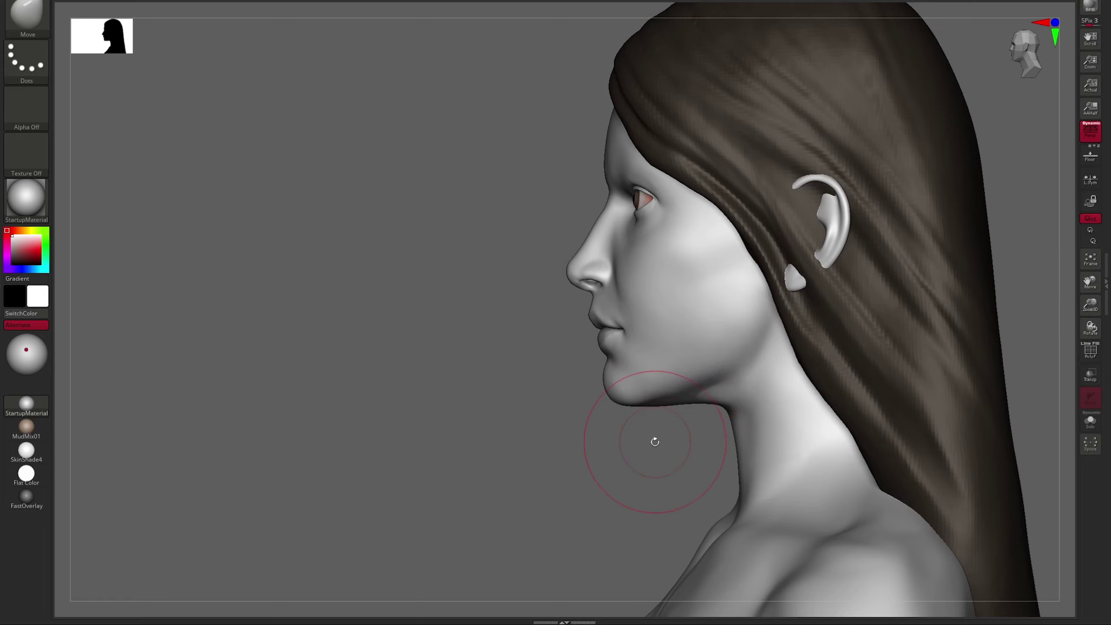
right_click_drag(655, 442, 749, 339)
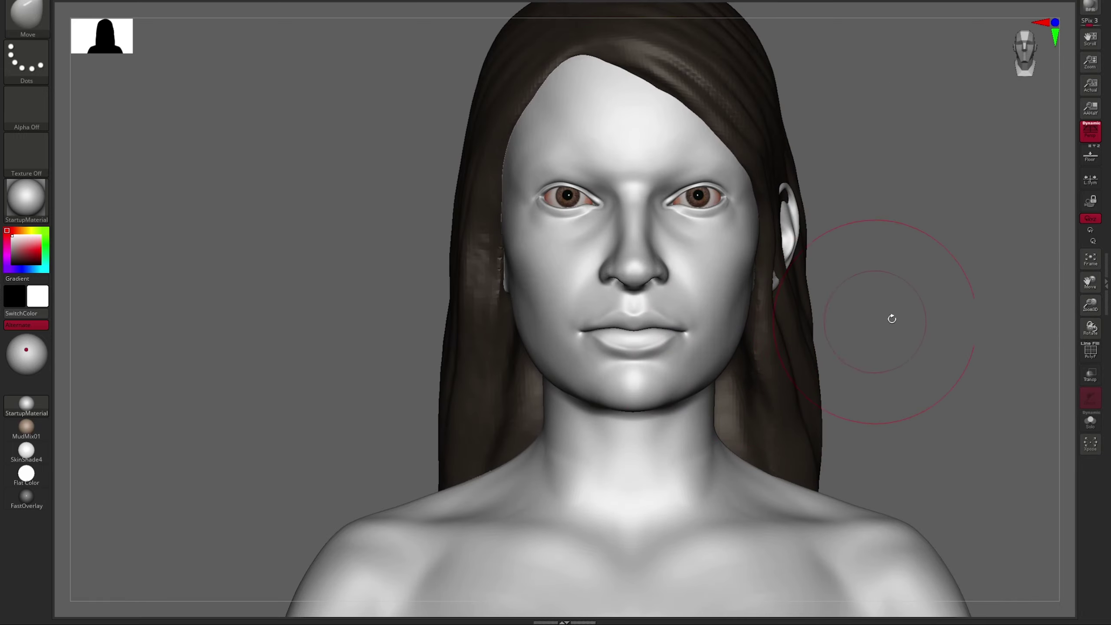
mouse_move(892, 318)
right_mouse_down()
mouse_move(919, 379)
mouse_move(912, 365)
mouse_move(753, 322)
right_mouse_up()
right_click_drag(839, 254, 671, 307)
right_click_drag(752, 353, 940, 281)
key("f")
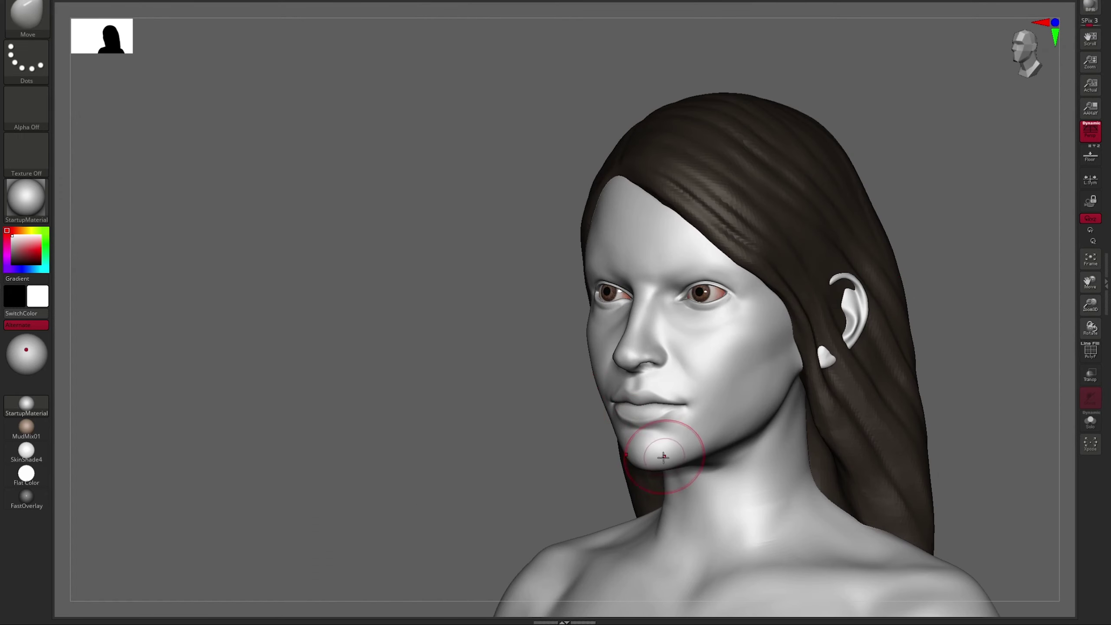
Refine the creases between the lower abdomen and thighs with the DamStandard brush and smooth them.
right_click_drag(659, 461, 768, 276)
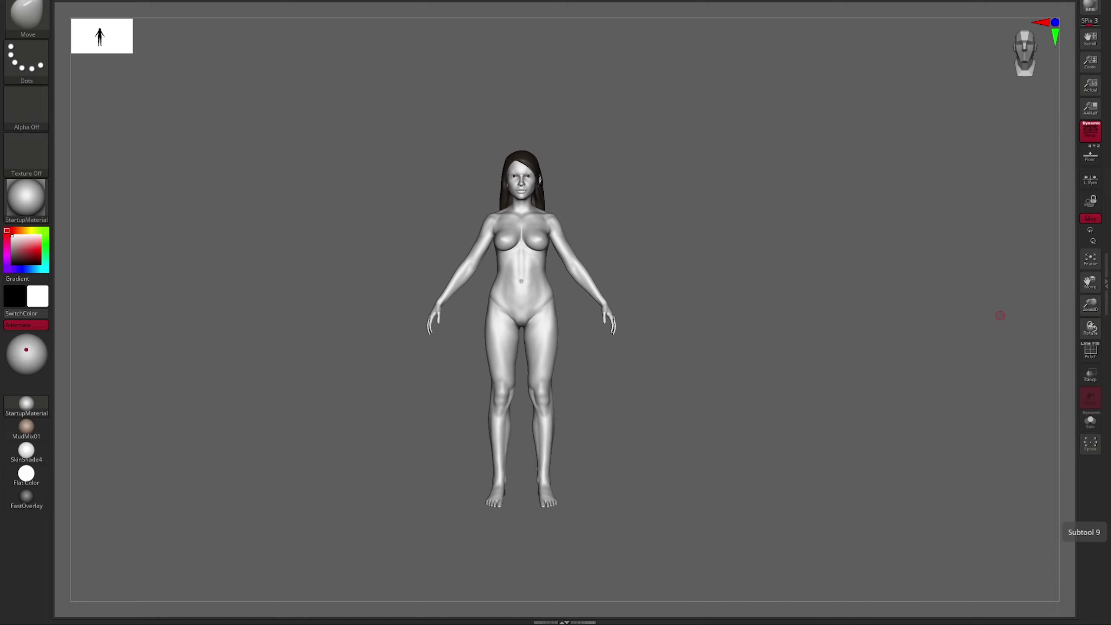
mouse_move(824, 368)
right_mouse_down("ctrl")
mouse_move(725, 297)
mouse_move(746, 249)
mouse_move(699, 302)
right_mouse_up("ctrl")
key("b")
key("d")
key("s")
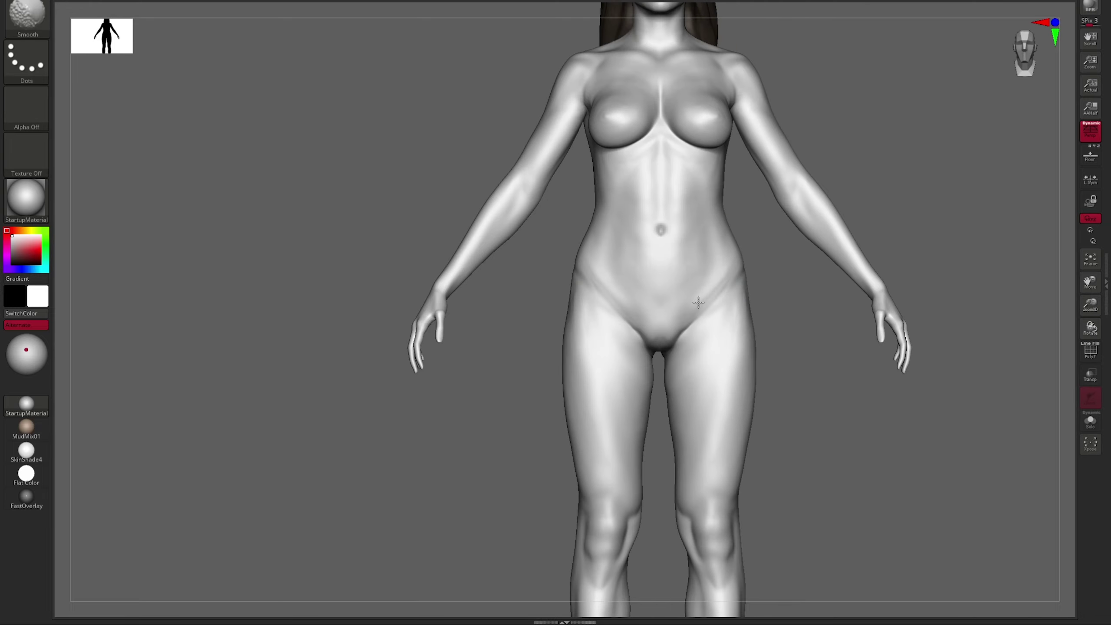
mouse_move(767, 277)
right_mouse_down()
mouse_move(749, 268)
mouse_move(843, 174)
mouse_move(715, 258)
mouse_move(827, 249)
mouse_move(832, 280)
right_mouse_up()
Adjust the contours of the hips and buttocks from the front and back with the Move brush.
key("b")
key("m")
key("v")
mouse_move(822, 320)
right_mouse_down("alt")
mouse_move(788, 258)
mouse_move(923, 189)
mouse_move(684, 239)
mouse_move(724, 273)
mouse_move(801, 241)
mouse_move(864, 248)
mouse_move(622, 275)
mouse_move(575, 231)
mouse_move(893, 223)
mouse_move(886, 360)
mouse_move(799, 417)
mouse_move(866, 467)
mouse_move(640, 264)
mouse_move(789, 311)
mouse_move(799, 330)
mouse_move(722, 368)
mouse_move(735, 324)
mouse_move(715, 279)
right_mouse_up("alt")
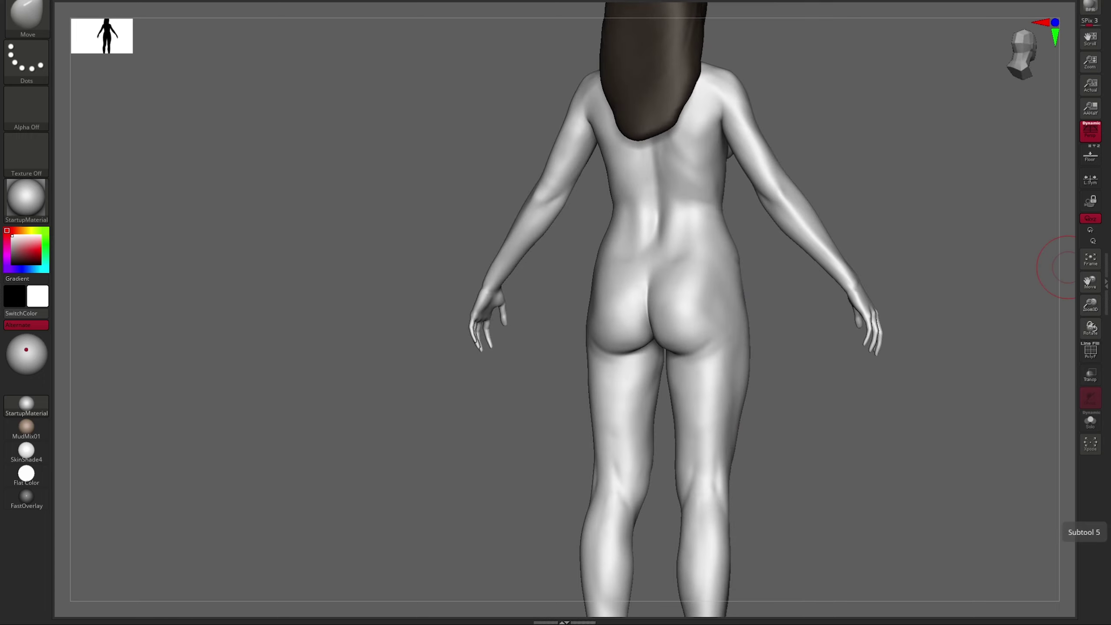
right_click_drag(1063, 267, 963, 303, "alt")
Build up the shin and calf forms below the knees with the ClayBuildup brush.
right_click_drag(827, 385, 766, 274, "alt")
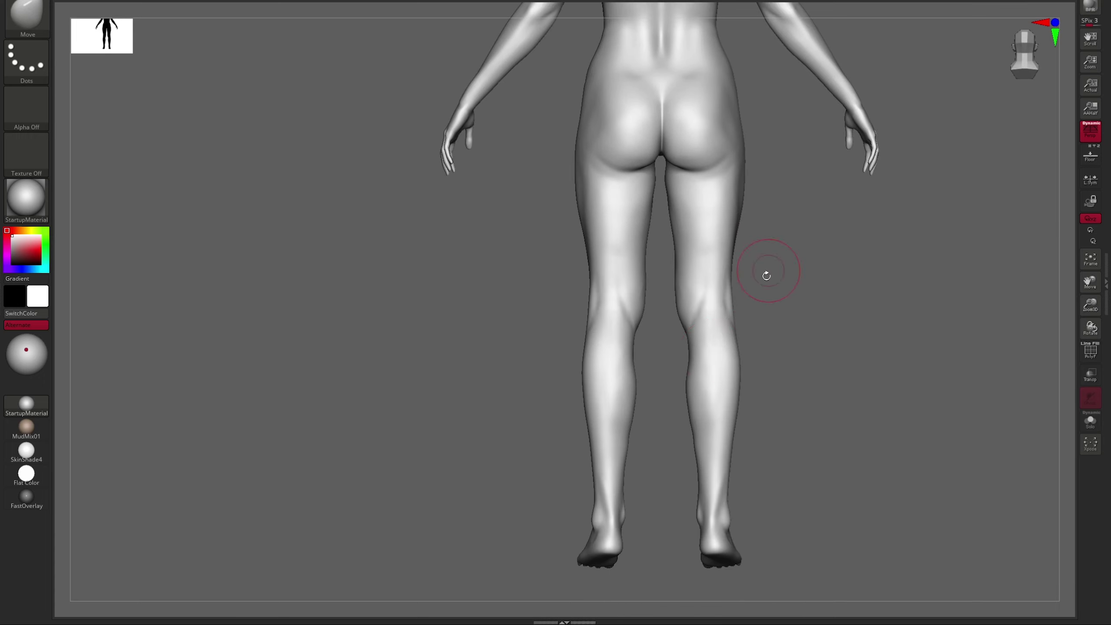
right_click_drag(738, 399, 612, 197)
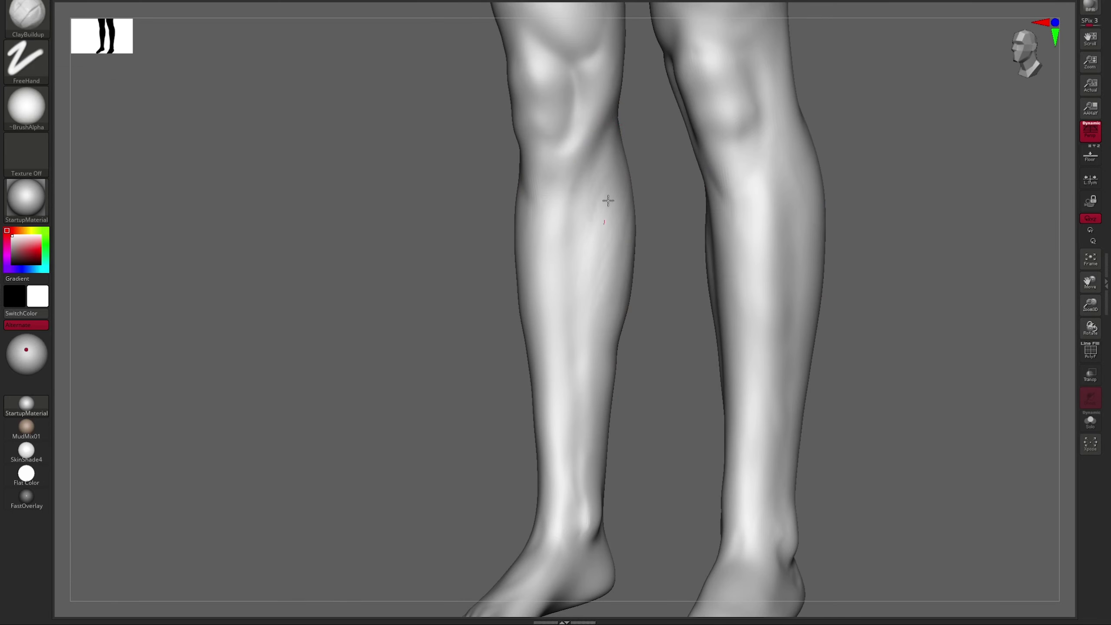
mouse_move(606, 411)
right_mouse_down("alt")
mouse_move(665, 455)
mouse_move(705, 429)
mouse_move(600, 379)
mouse_move(760, 317)
right_mouse_up("alt")
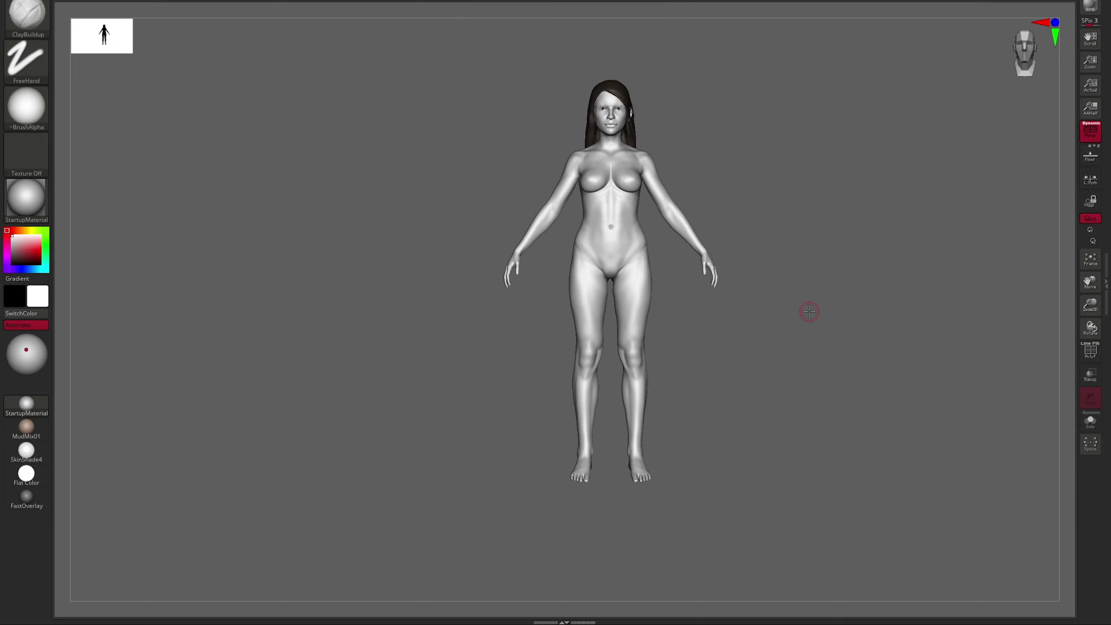
Reshape the hips and pubic area with the Move brush and smooth the surface.
right_click_drag(821, 282, 833, 268, "alt")
key("b")
key("m")
key("v")
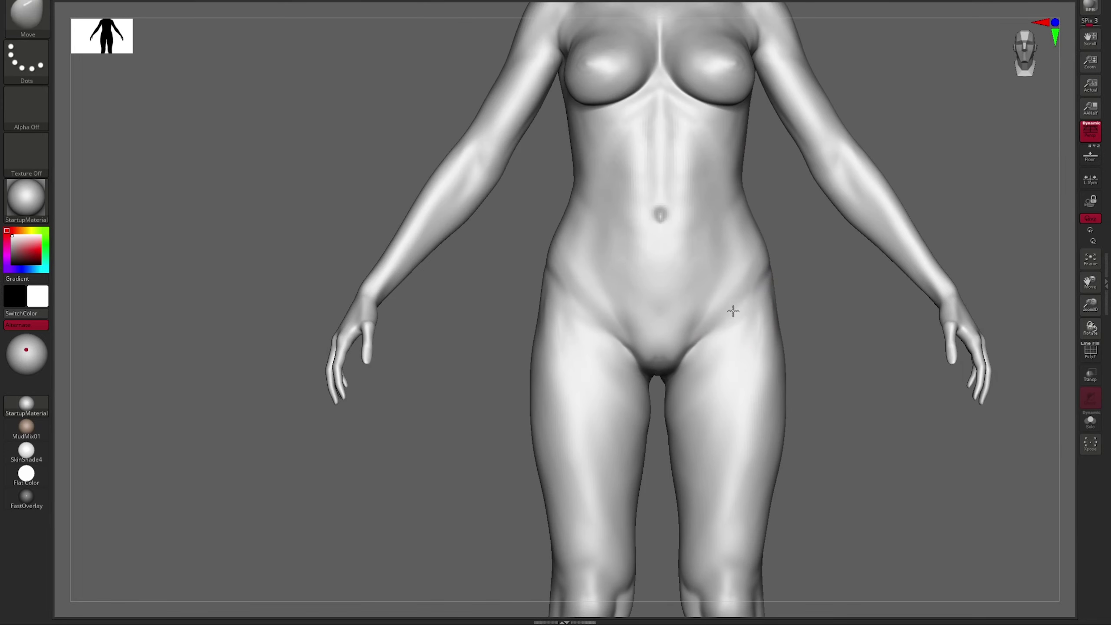
mouse_move(740, 295)
right_mouse_down("alt")
mouse_move(868, 286)
mouse_move(824, 300)
mouse_move(882, 256)
mouse_move(734, 377)
mouse_move(508, 348)
mouse_move(563, 308)
mouse_move(793, 285)
right_mouse_up("alt")
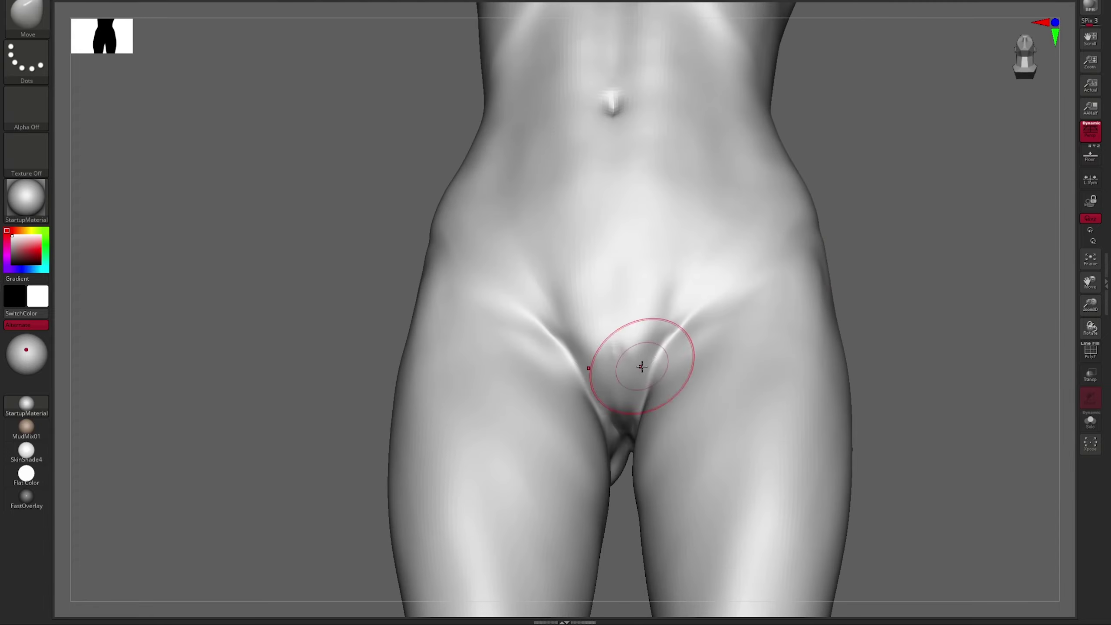
right_click_drag(915, 294, 673, 275)
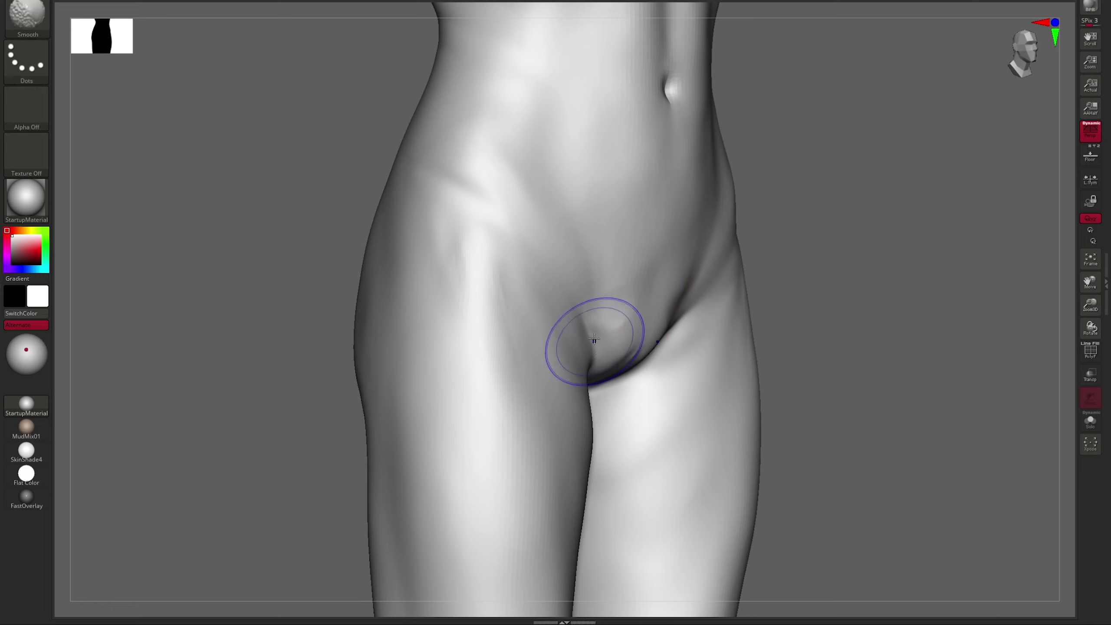
Build up the lower abdomen and the hip folds with the ClayBuildup brush.
mouse_move(595, 340)
right_mouse_down()
mouse_move(863, 236)
mouse_move(814, 248)
mouse_move(814, 220)
mouse_move(879, 203)
right_mouse_up()
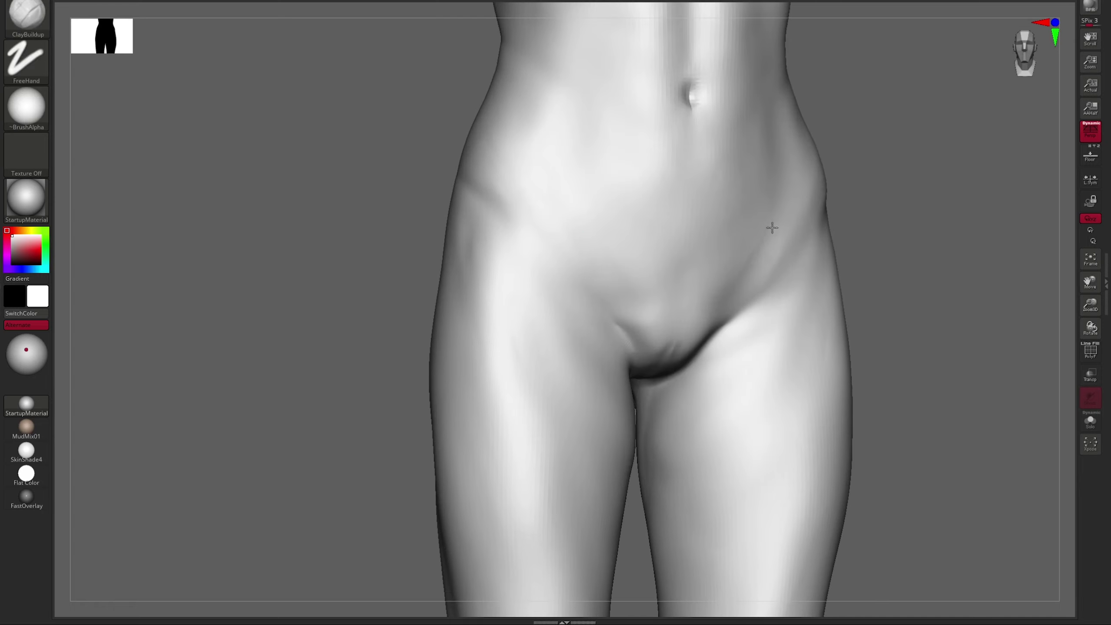
right_click_drag(744, 276, 736, 299)
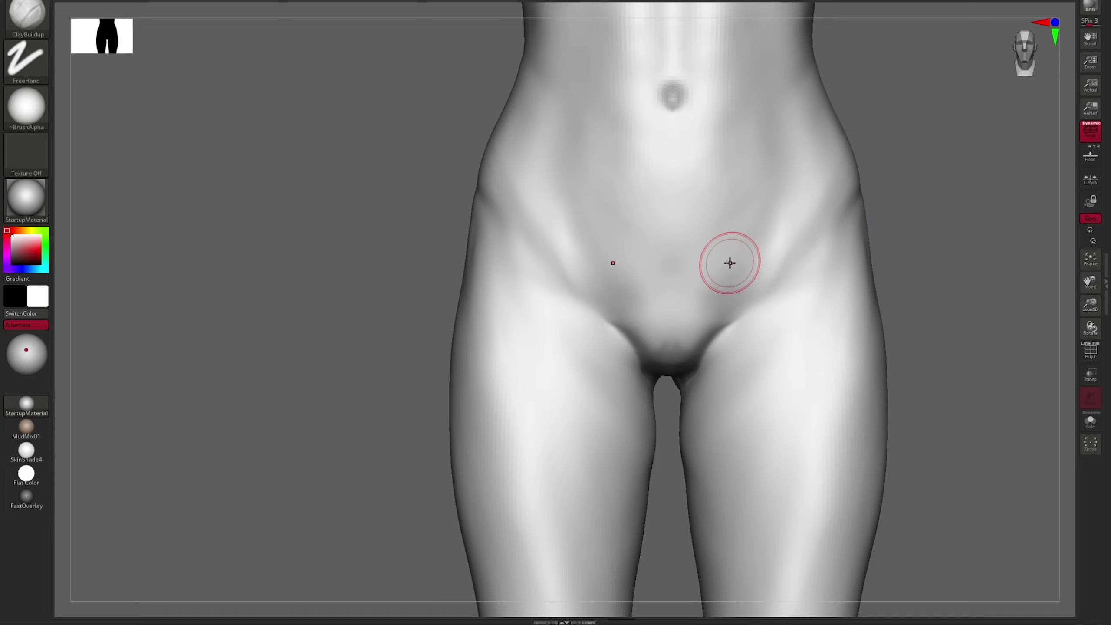
mouse_move(752, 257)
right_mouse_down("alt")
mouse_move(702, 315)
mouse_move(744, 330)
mouse_move(898, 193)
mouse_move(748, 310)
mouse_move(724, 257)
right_mouse_up("alt")
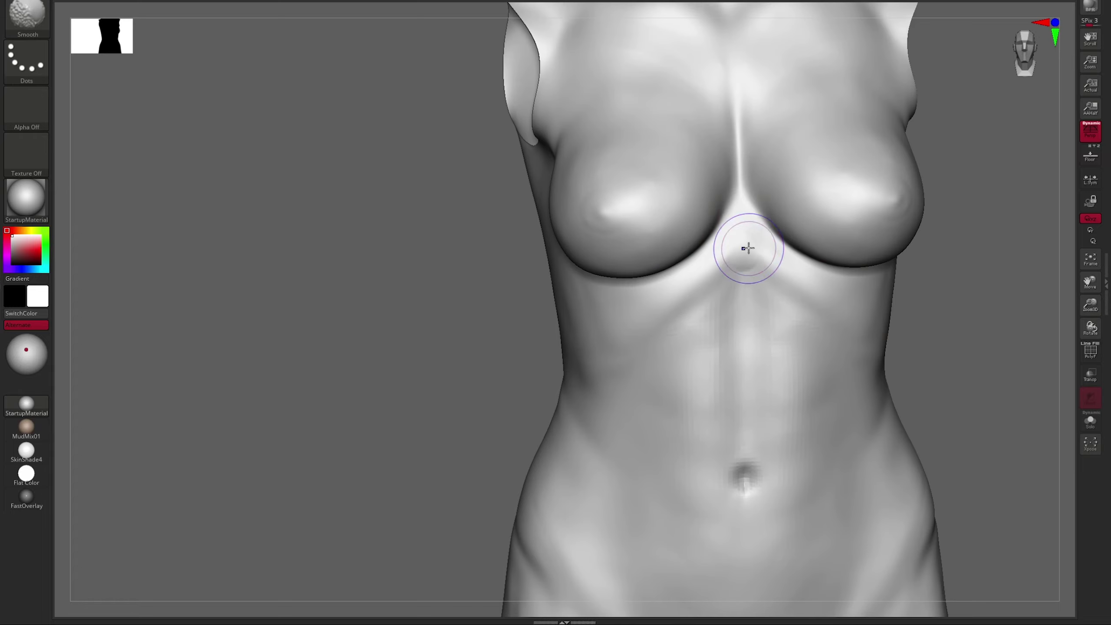
Adjust the breasts with the Move brush and carve the abdomen's midline down to the navel with the DamStandard brush.
mouse_move(744, 249)
right_mouse_down()
mouse_move(881, 258)
mouse_move(742, 244)
mouse_move(720, 267)
mouse_move(543, 362)
mouse_move(955, 220)
right_mouse_up()
key("b")
key("m")
key("v")
key("s")
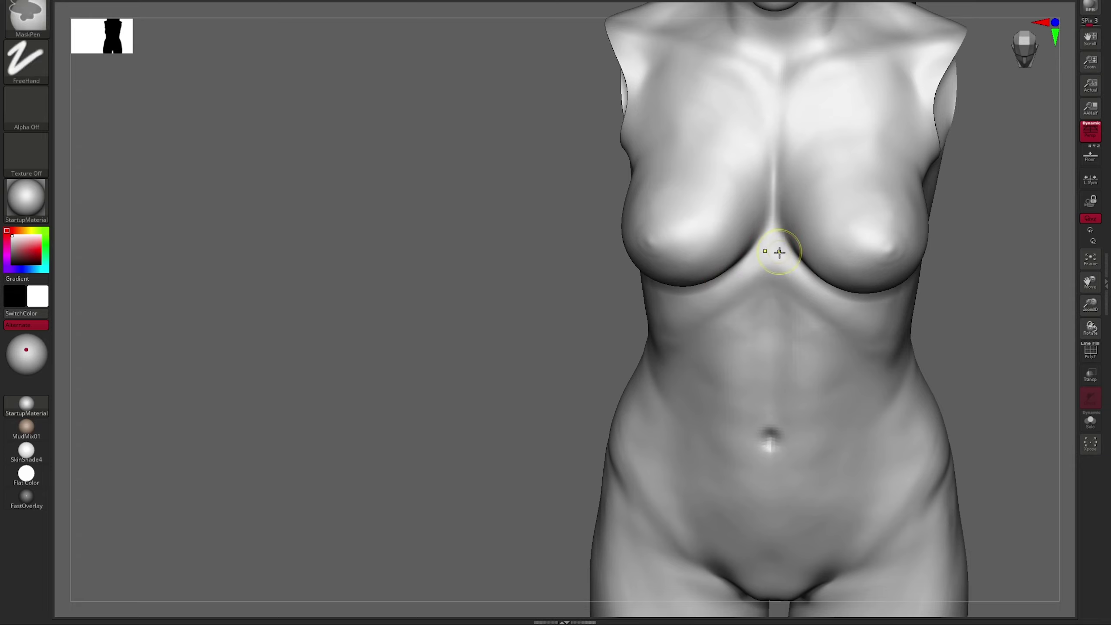
right_click_drag(778, 211, 778, 235)
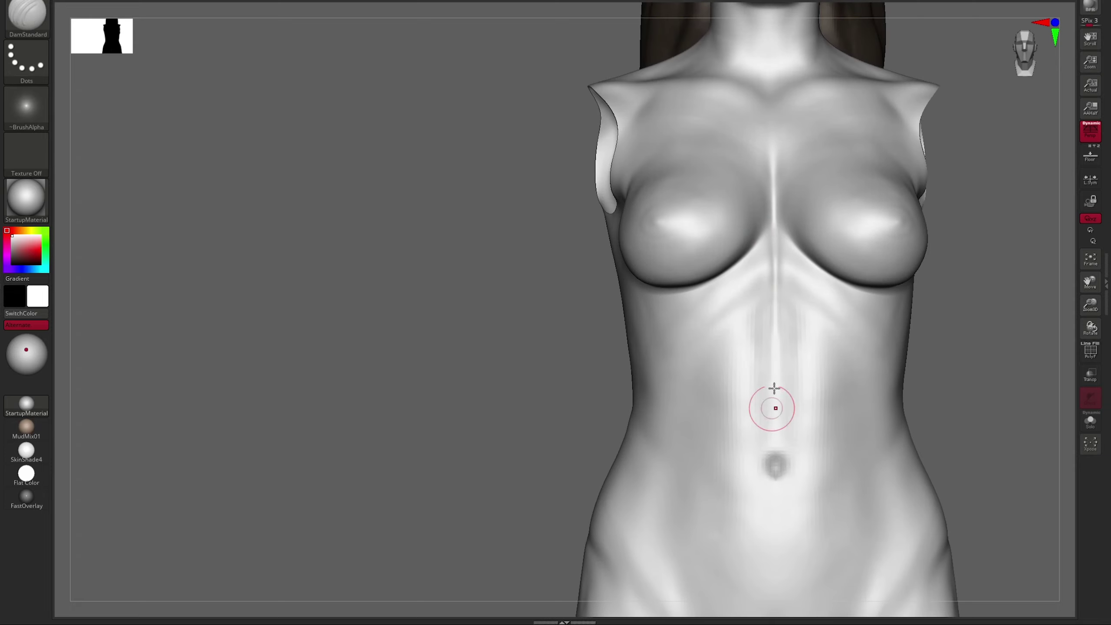
right_click_drag(796, 354, 731, 297, "ctrl")
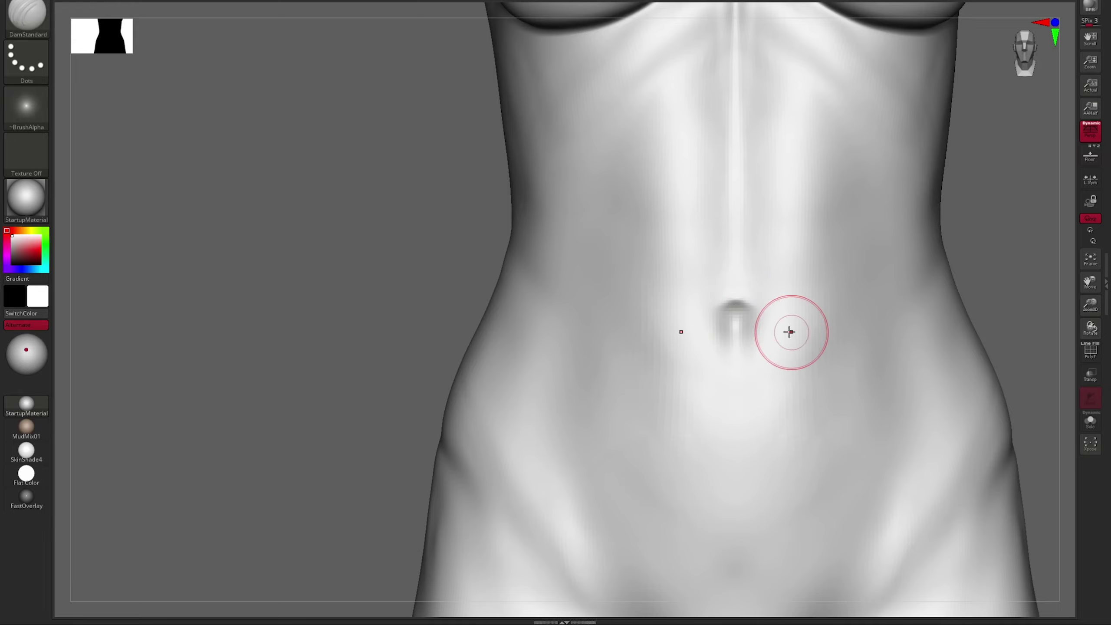
Model the abdominal forms around the navel and waist with the ClayBuildup brush.
key("b")
key("c")
key("b")
mouse_move(751, 338)
right_mouse_down("ctrl")
mouse_move(738, 312)
mouse_move(777, 301)
mouse_move(749, 276)
mouse_move(834, 234)
mouse_move(829, 288)
mouse_move(771, 344)
right_mouse_up("ctrl")
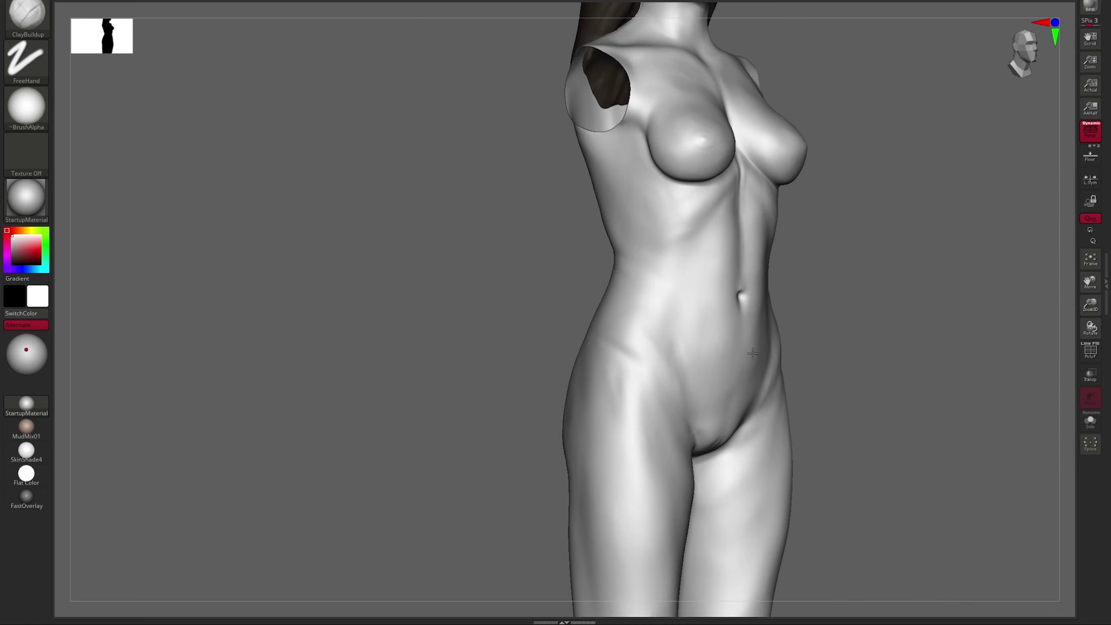
mouse_move(785, 333)
right_mouse_down()
mouse_move(893, 310)
mouse_move(851, 289)
mouse_move(851, 261)
mouse_move(826, 293)
mouse_move(843, 288)
mouse_move(816, 289)
mouse_move(826, 256)
mouse_move(761, 282)
right_mouse_up()
Add volume to the front of the thighs and around the knees with the ClayBuildup brush.
mouse_move(847, 235)
right_mouse_down()
mouse_move(789, 187)
mouse_move(791, 262)
mouse_move(794, 232)
mouse_move(649, 309)
mouse_move(765, 261)
mouse_move(811, 317)
mouse_move(935, 305)
mouse_move(758, 337)
right_mouse_up()
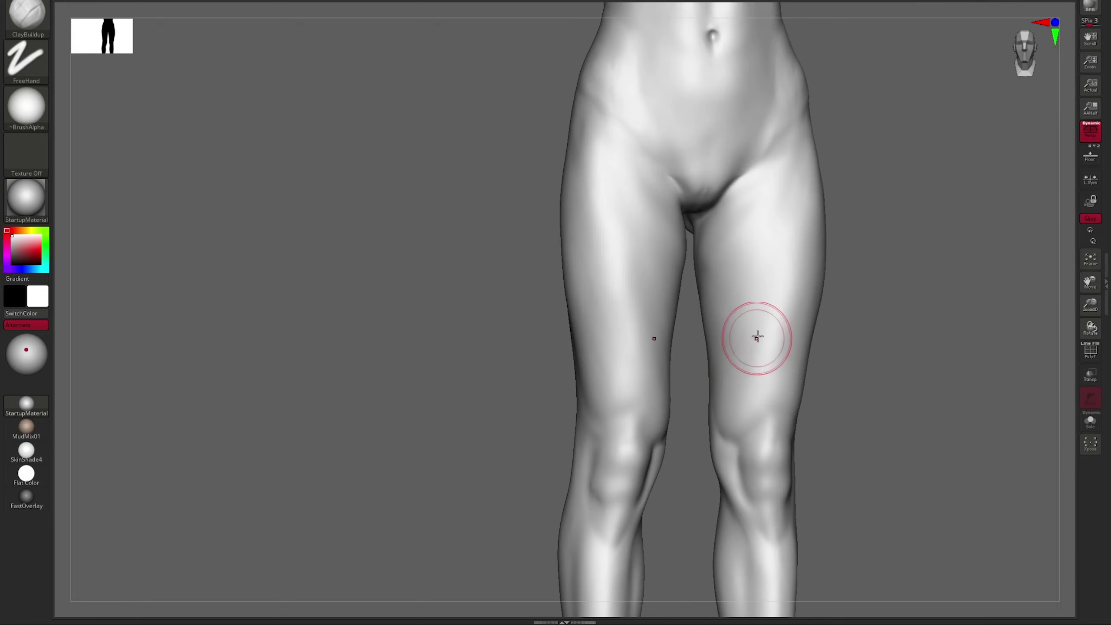
mouse_move(742, 398)
right_mouse_down()
mouse_move(855, 323)
mouse_move(745, 385)
mouse_move(740, 342)
mouse_move(618, 334)
right_mouse_up()
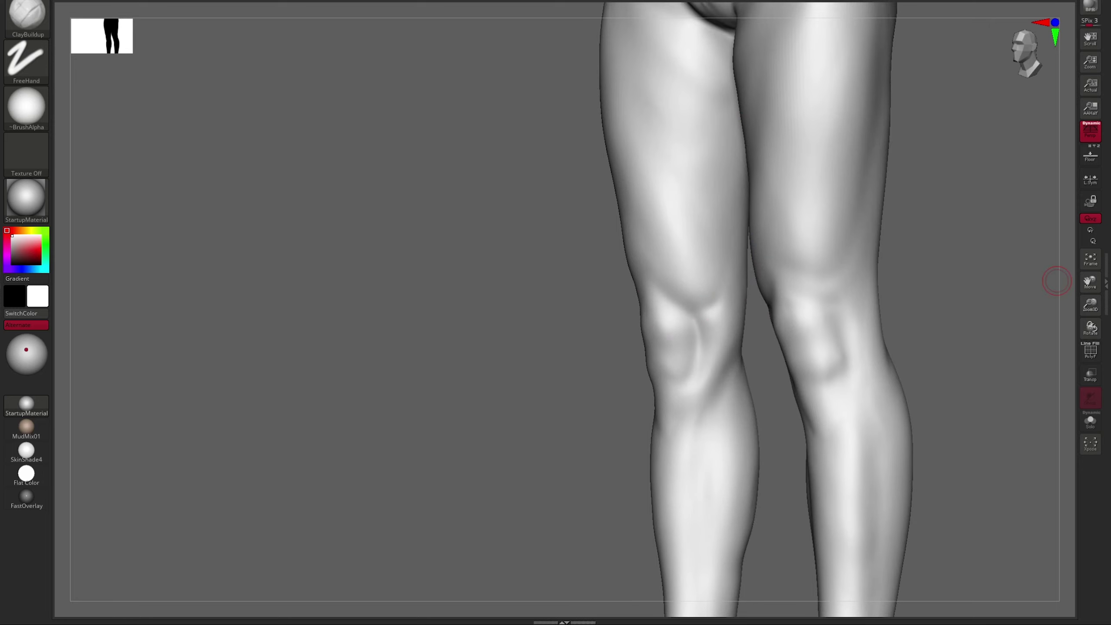
right_click_drag(613, 389, 602, 397)
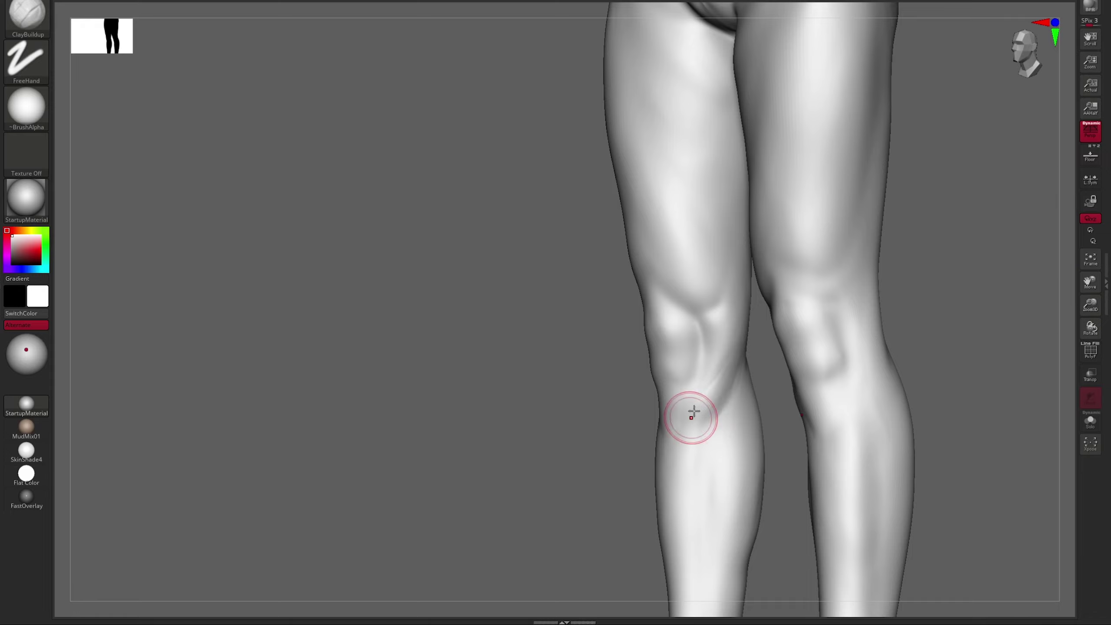
Adjust the inner contours of the knees with the Move brush.
key("b")
key("m")
key("v")
right_click_drag(694, 412, 684, 342)
key("b")
key("Escape")
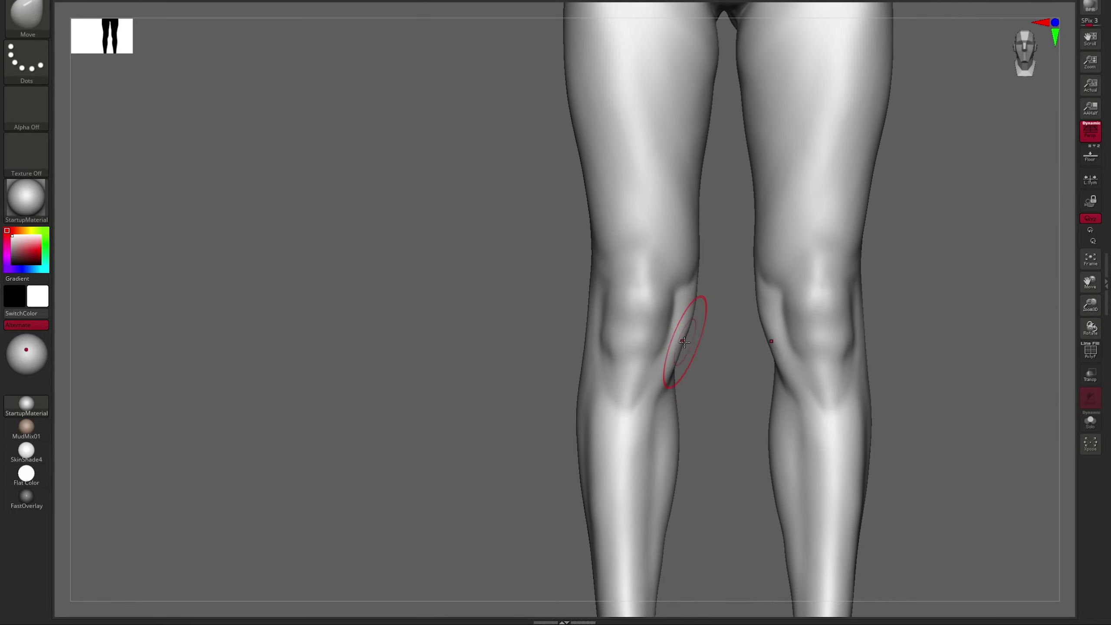
Build up the calf and shin muscles of the lower legs with the ClayBuildup brush.
key("b")
key("c")
key("b")
mouse_move(915, 268)
right_mouse_down()
mouse_move(746, 340)
mouse_move(680, 298)
mouse_move(663, 338)
right_mouse_up()
key("s")
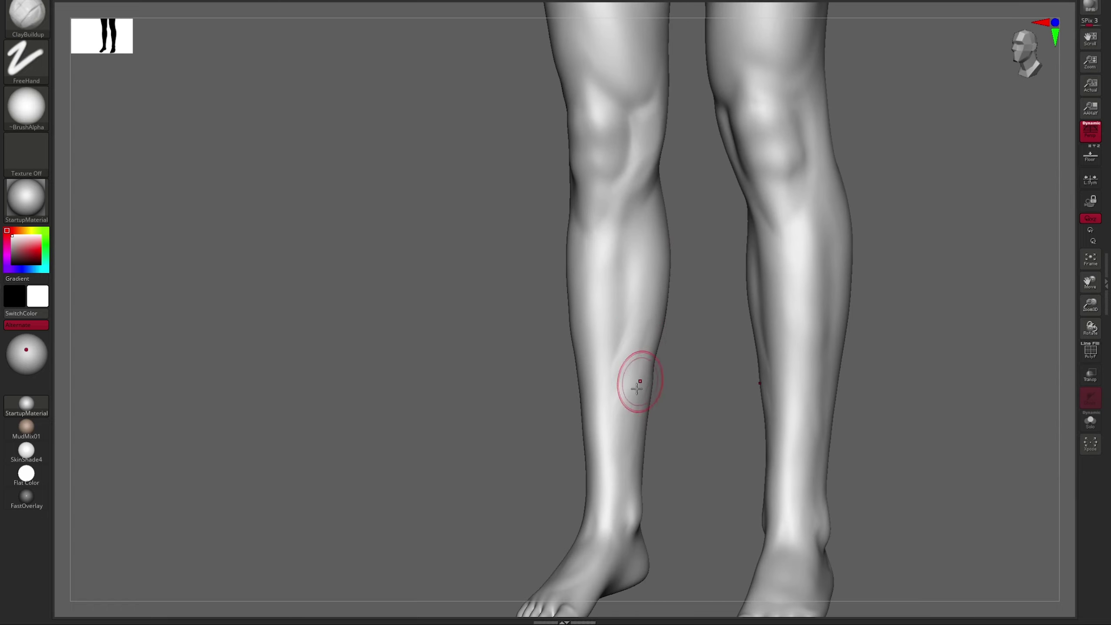
right_click_drag(632, 374, 628, 380, "shift")
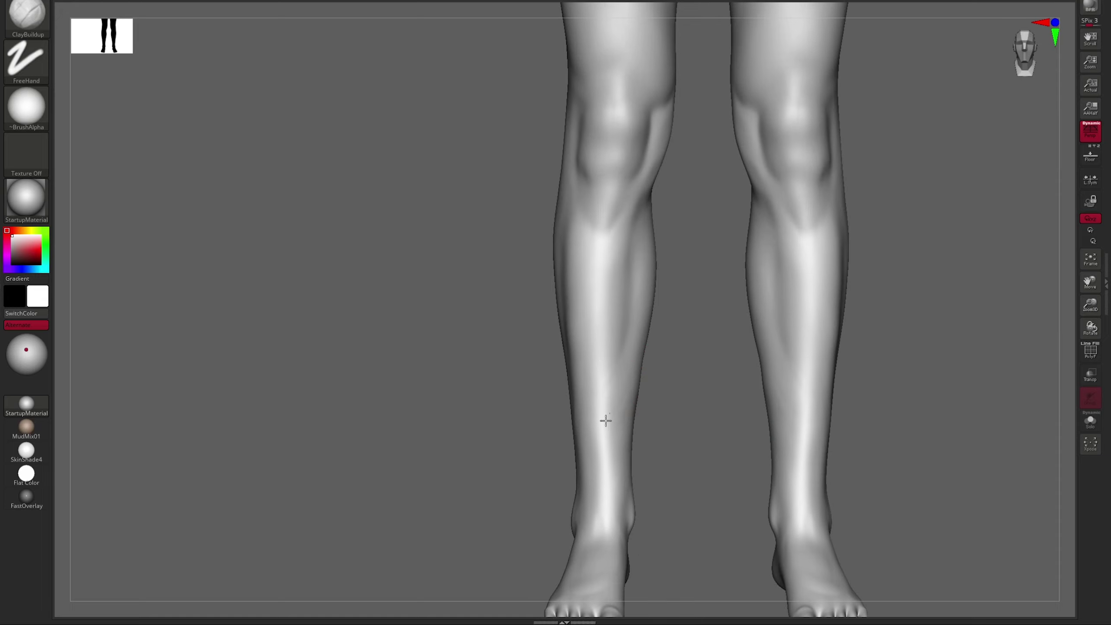
Refine the lower leg contours above the ankles with the Move and ClayBuildup brushes.
right_click_drag(612, 436, 642, 410)
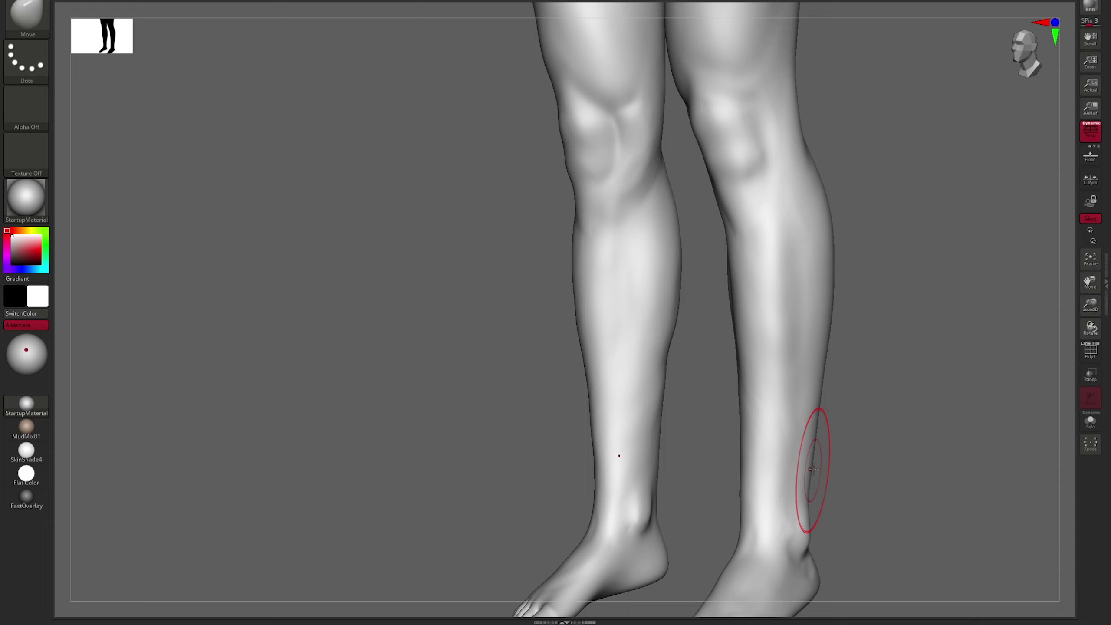
mouse_move(813, 469)
right_mouse_down()
mouse_move(717, 393)
mouse_move(751, 431)
mouse_move(744, 472)
mouse_move(687, 376)
mouse_move(801, 323)
mouse_move(868, 186)
mouse_move(764, 316)
mouse_move(702, 315)
mouse_move(898, 267)
mouse_move(692, 281)
mouse_move(832, 245)
right_mouse_up()
key("b")
key("c")
key("b")
key("f")
Isolate the feet and adjust their shape from above with the Move brush.
left_click_drag(839, 208, 683, 177, "ctrl+shift")
mouse_move(744, 206)
right_mouse_down()
mouse_move(839, 218)
mouse_move(807, 266)
right_mouse_up()
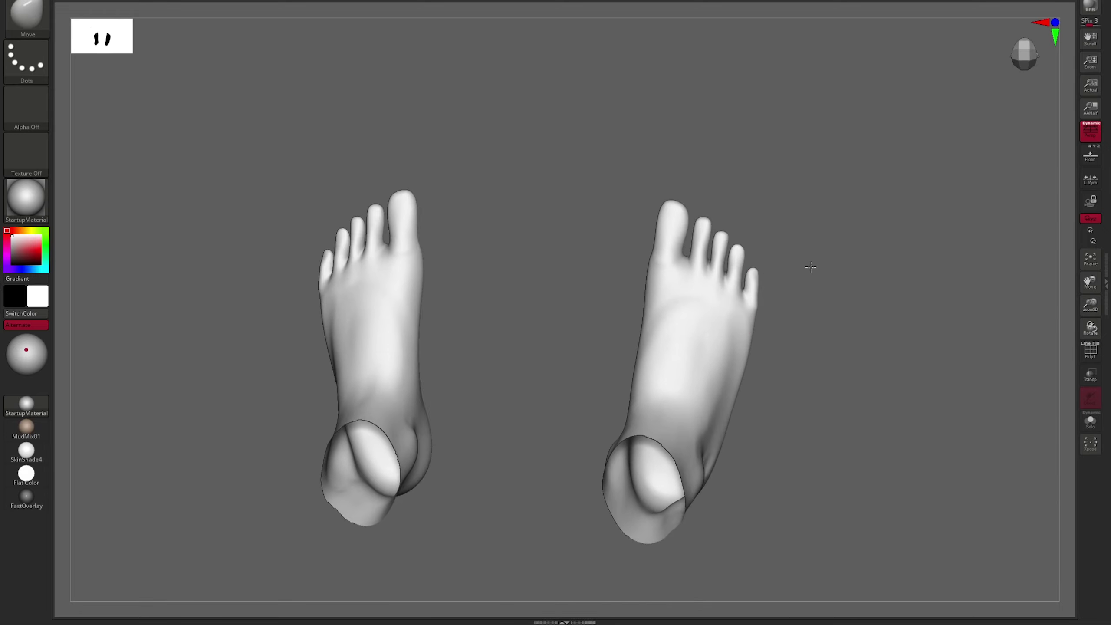
right_click_drag(682, 394, 650, 307)
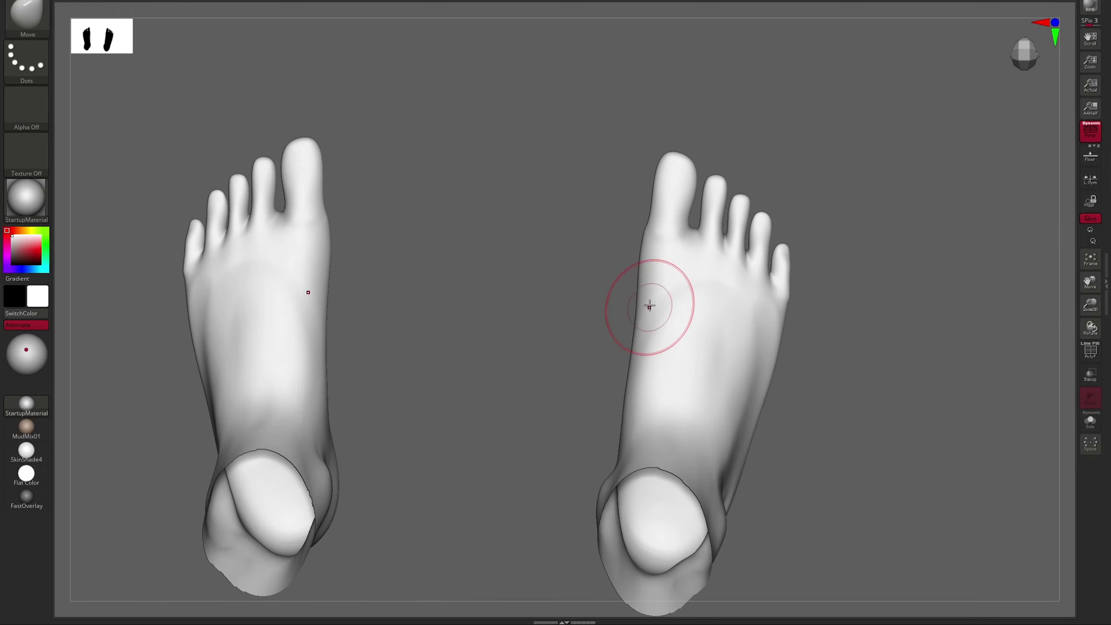
Mask everything on the foot except the big toe and reshape that toe with the Move brush.
right_click_drag(665, 348, 829, 75)
left_click_drag(694, 233, 543, 399, "ctrl")
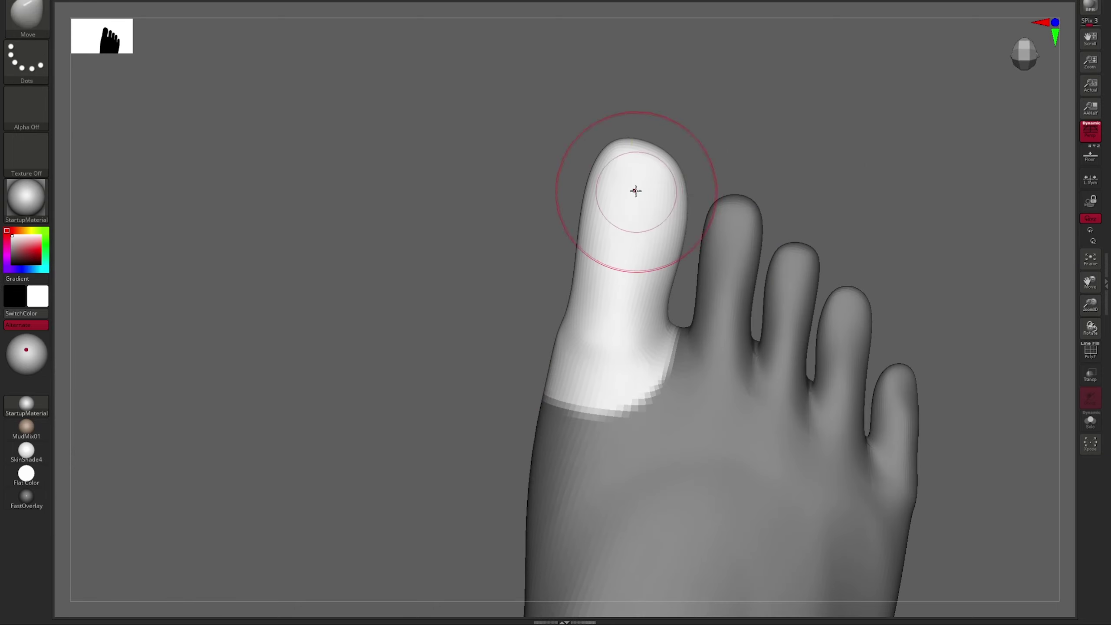
right_click_drag(621, 260, 885, 206)
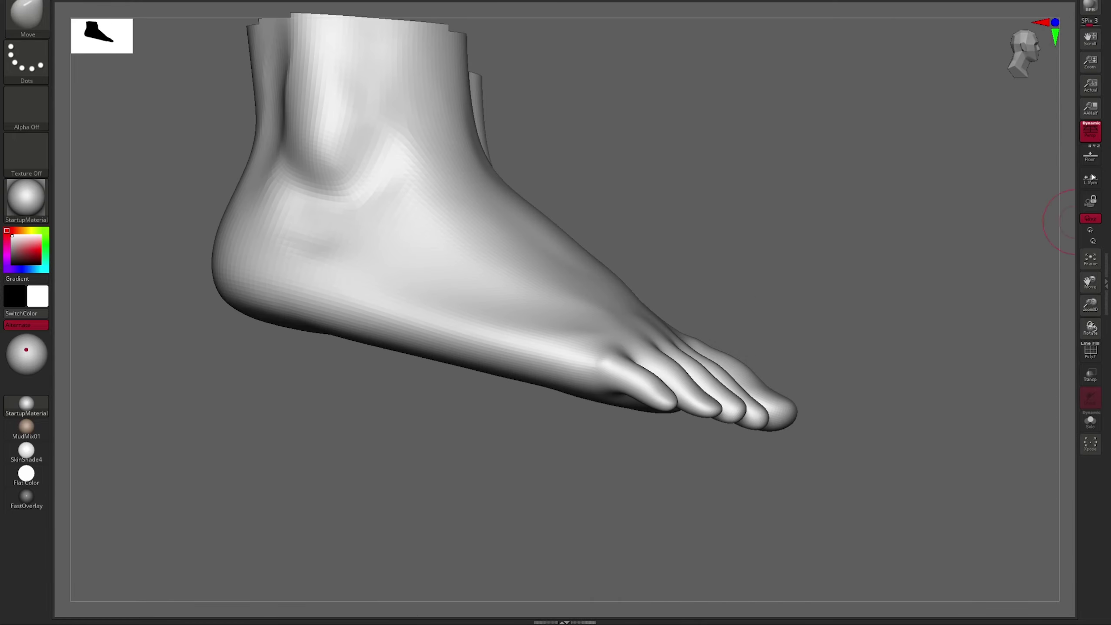
Turn off perspective and unhide the rest of the leg.
left_click(1091, 131)
right_click_drag(869, 313, 984, 340)
key("b")
key("Escape")
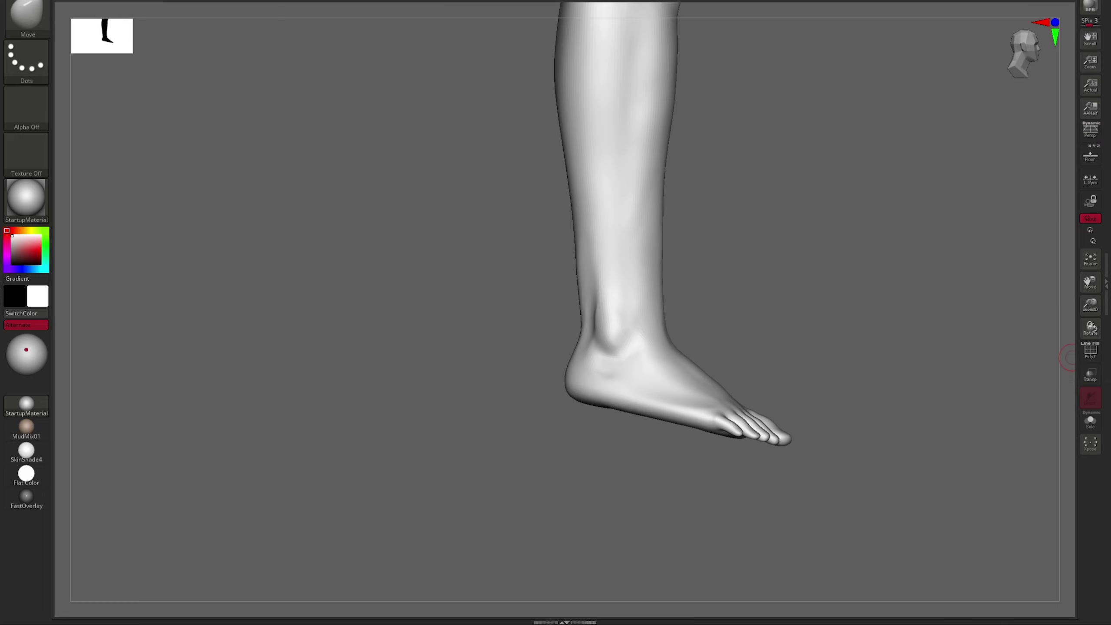
Add a box as a new subtool, flatten it into a floor slab and place it beneath the feet.
key("b")
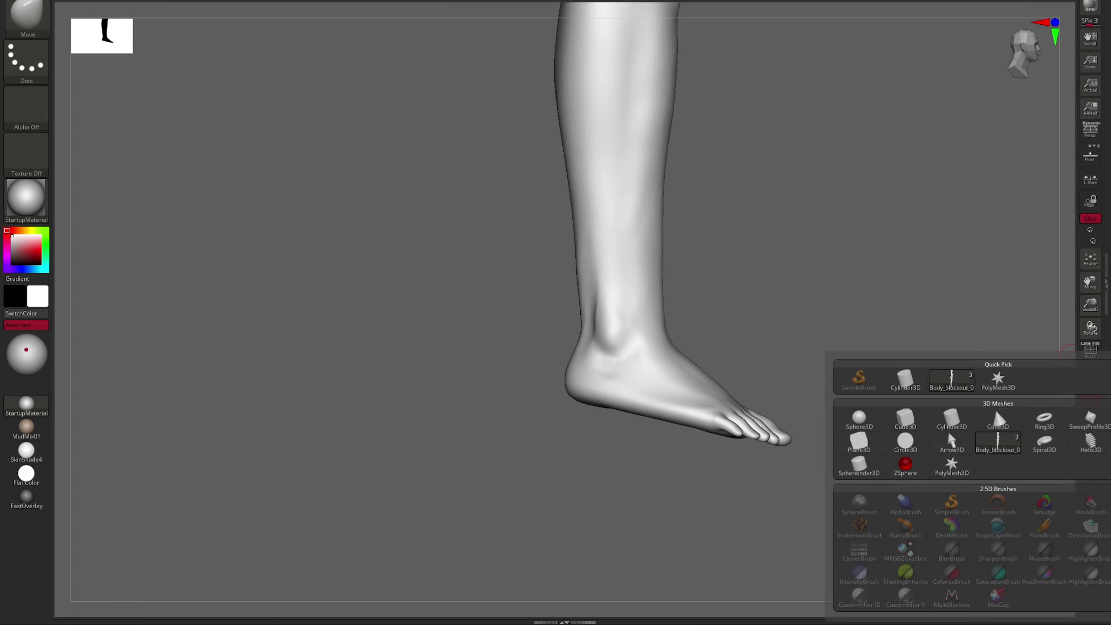
left_click(994, 408)
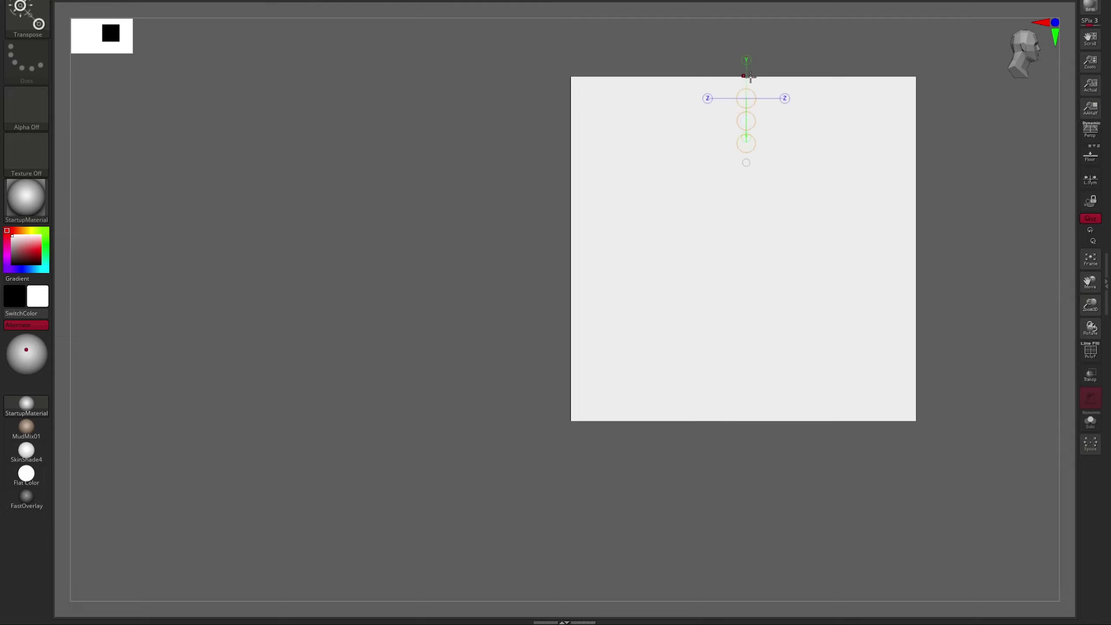
left_click_drag(743, 419, 752, 586)
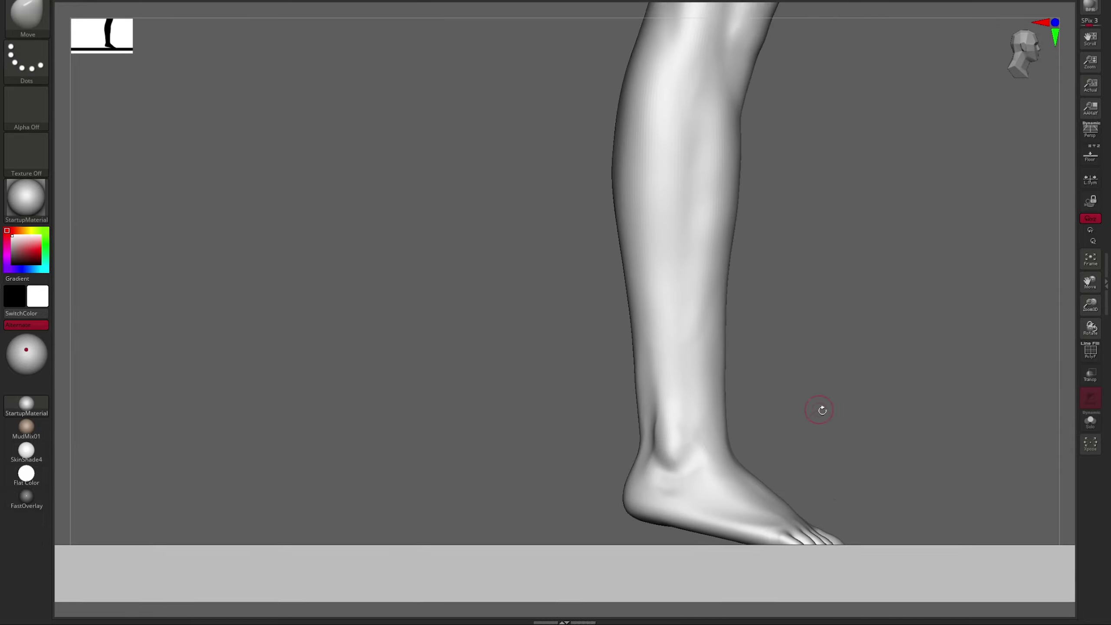
left_click_drag(1054, 375, 984, 283, "alt")
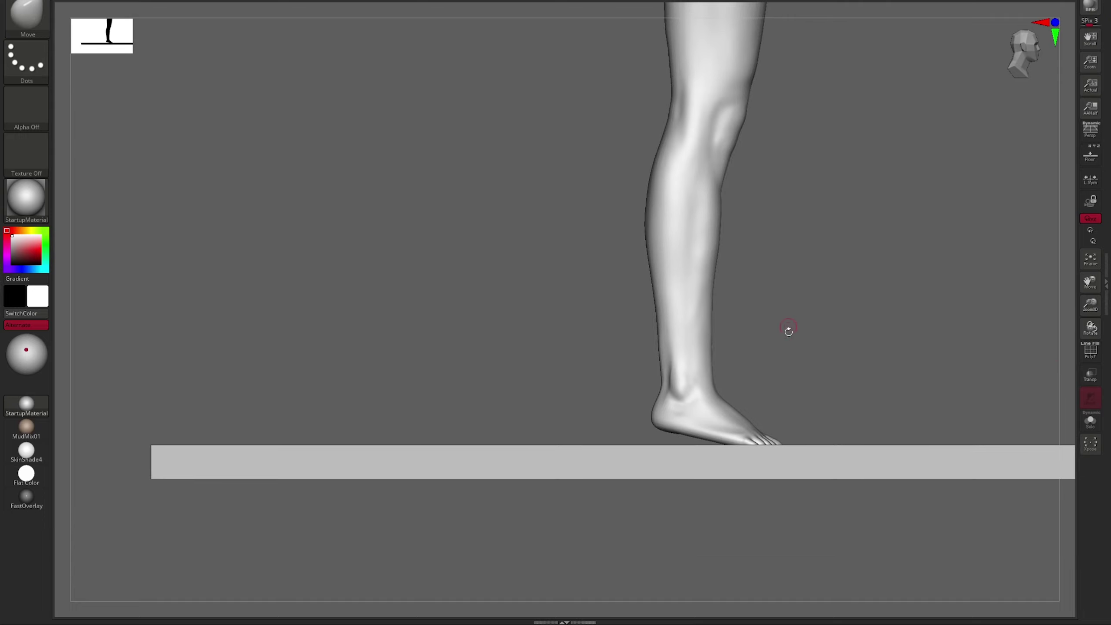
key("w")
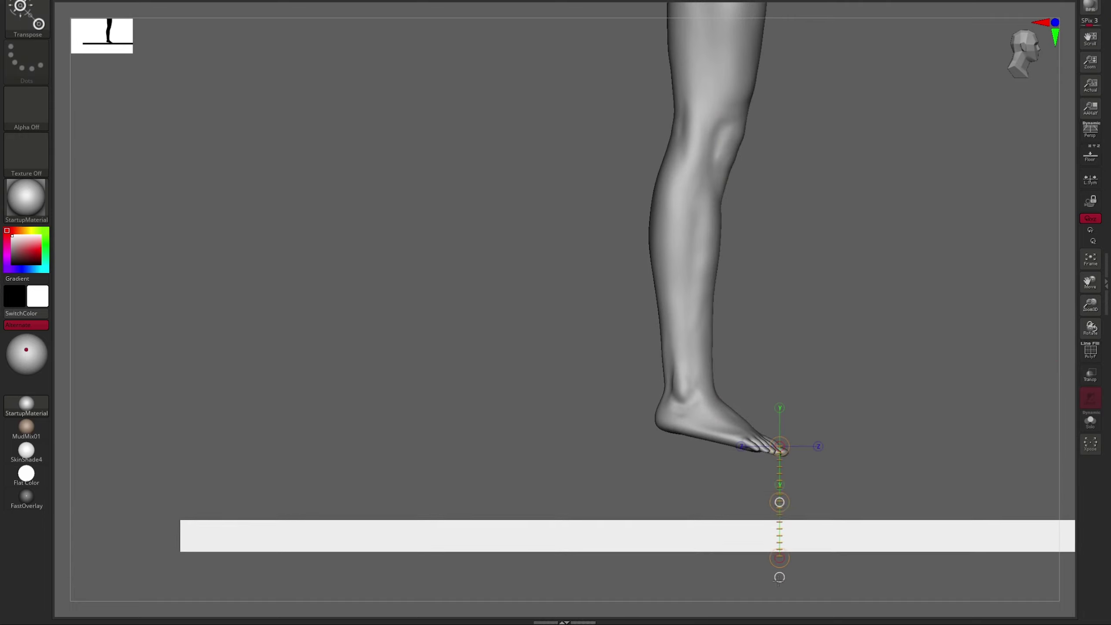
Switch the body to a lower subdivision level and mask the leg above the ankle.
key("shift+d")
mouse_move(959, 350)
left_mouse_down("ctrl")
mouse_move(639, 310)
mouse_move(676, 468)
mouse_move(606, 452)
mouse_move(688, 467)
left_mouse_up("ctrl")
key("d")
Rotate the unmasked foot downward at the ankle into a tiptoe pose, adjusting the mask edge between attempts.
left_click_drag(612, 434, 754, 400, "shift")
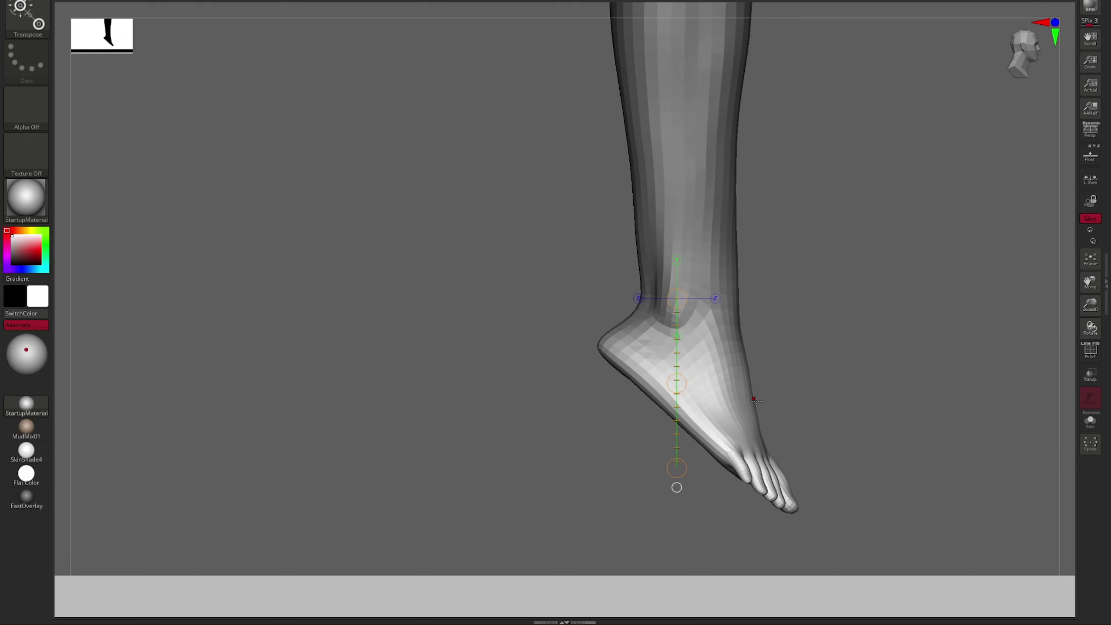
key("ctrl+z")
left_click_drag(678, 331, 732, 324, "ctrl")
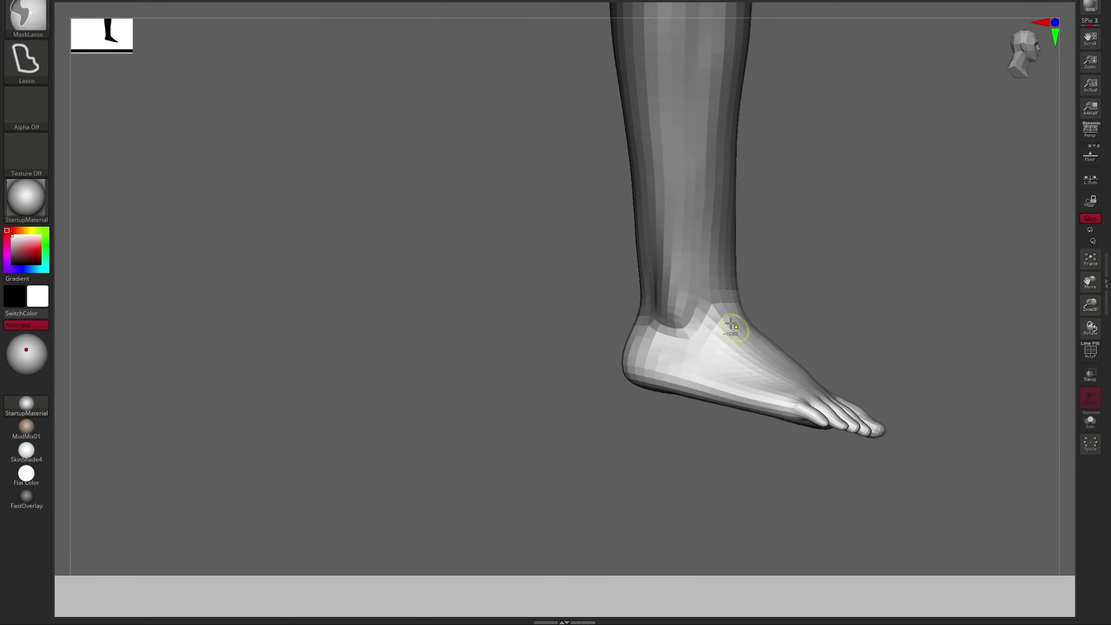
left_click_drag(724, 263, 734, 305)
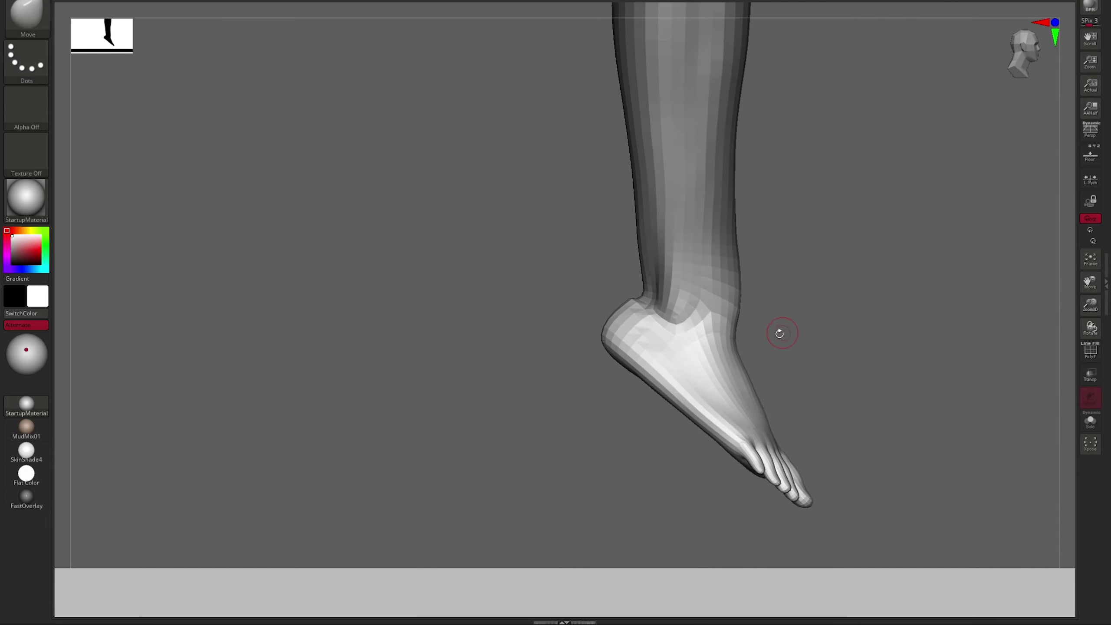
key("q")
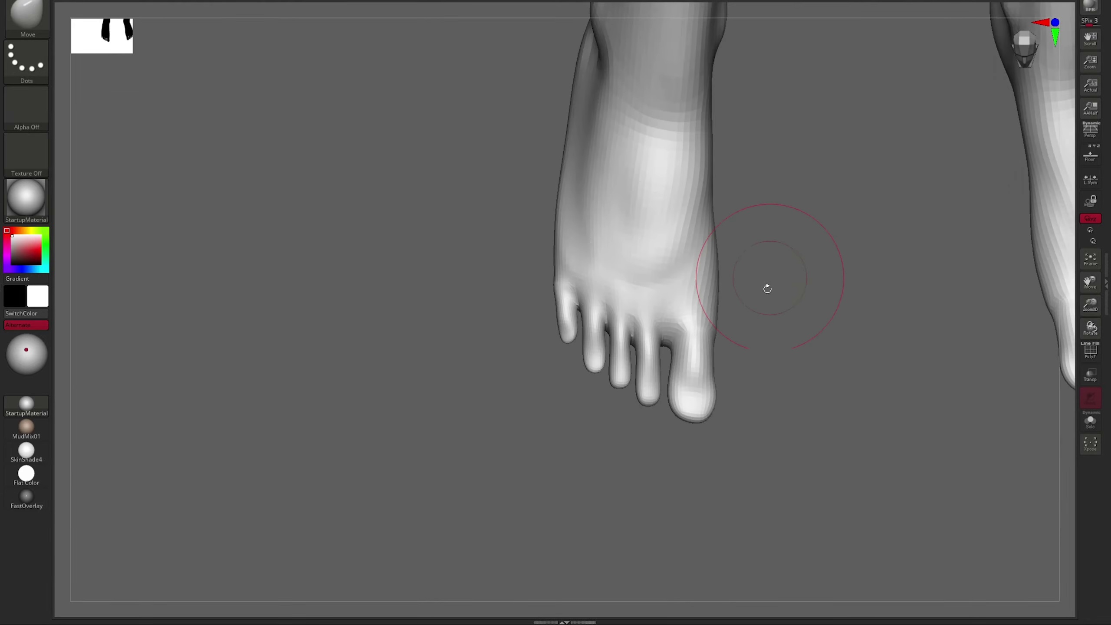
Lasso a mask over all five toes across their bases and switch to the transform gizmo.
mouse_move(800, 368)
left_mouse_down("ctrl")
mouse_move(489, 335)
mouse_move(559, 284)
left_mouse_up("ctrl")
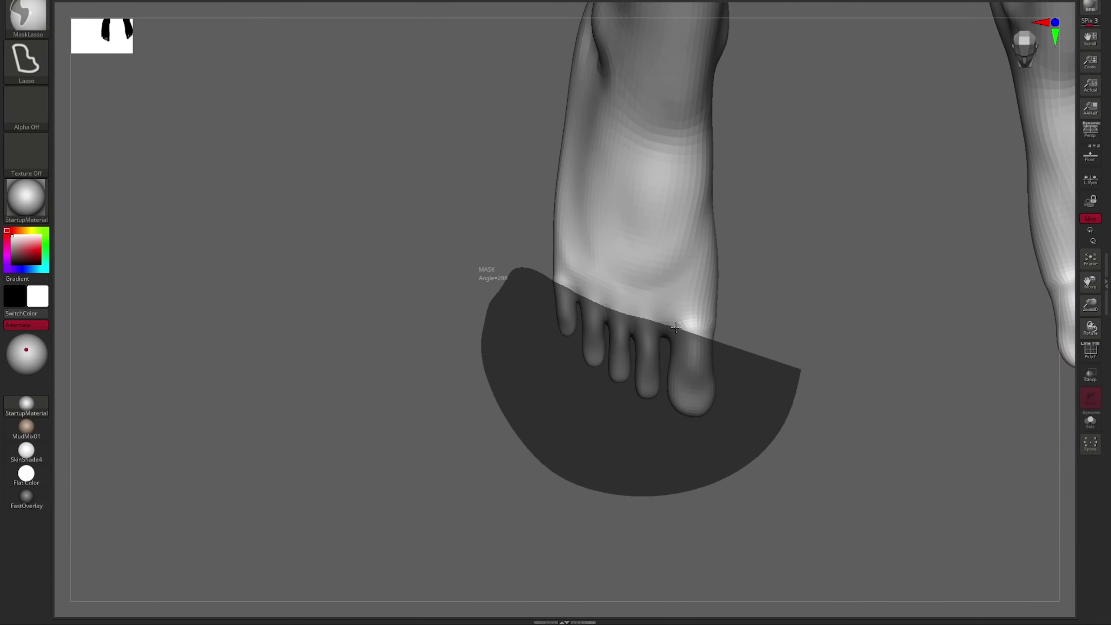
left_click_drag(676, 327, 707, 293, "ctrl")
key("w")
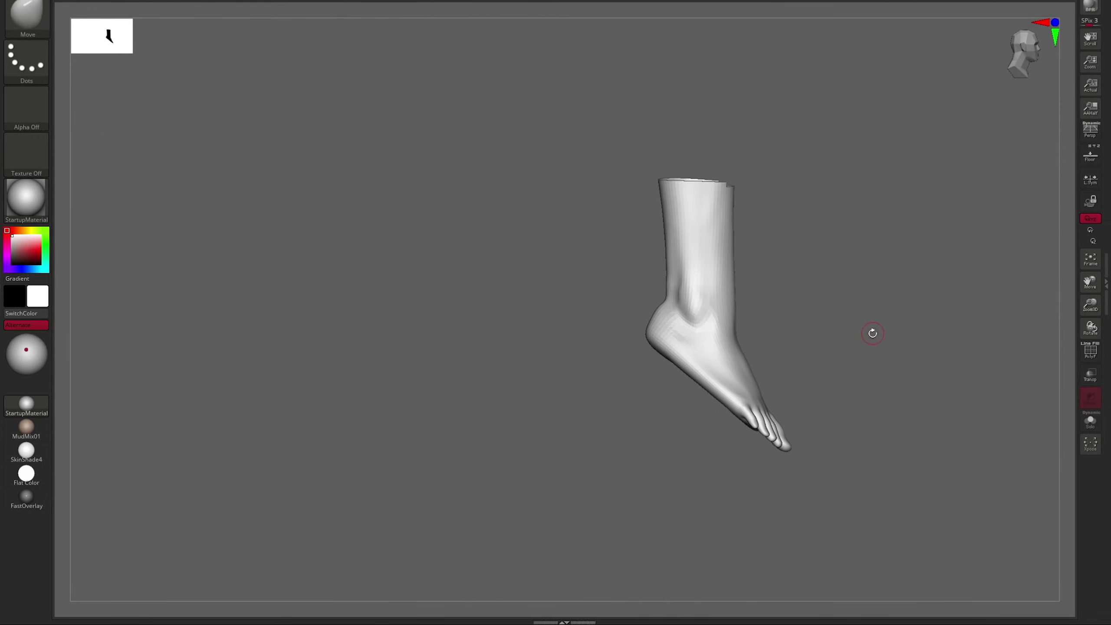
Reshape the ankle, heel and instep of the pointed foot, using the Move brush and ClayBuildup.
mouse_move(871, 330)
left_mouse_down()
mouse_move(796, 295)
mouse_move(861, 385)
mouse_move(840, 522)
mouse_move(874, 377)
left_mouse_up()
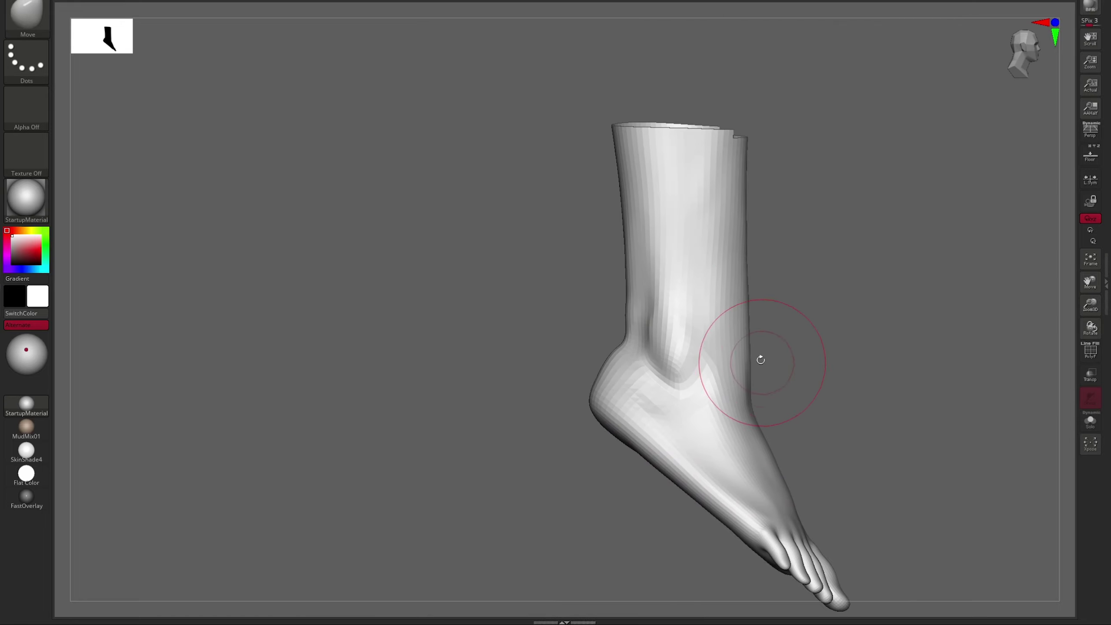
mouse_move(694, 545)
left_mouse_down("alt")
mouse_move(792, 447)
mouse_move(718, 361)
left_mouse_up("alt")
mouse_move(596, 428)
left_mouse_down()
mouse_move(720, 347)
mouse_move(809, 344)
mouse_move(923, 372)
mouse_move(898, 367)
mouse_move(924, 390)
mouse_move(893, 387)
left_mouse_up()
key("b")
key("c")
key("b")
mouse_move(927, 440)
left_mouse_down()
mouse_move(874, 440)
mouse_move(978, 281)
left_mouse_up()
Mask everything on the foot except the second toe and reshape that toe with the Move brush.
key("b")
key("m")
key("v")
mouse_move(900, 380)
left_mouse_down()
mouse_move(893, 398)
mouse_move(680, 385)
mouse_move(751, 356)
mouse_move(701, 353)
mouse_move(893, 266)
mouse_move(810, 254)
left_mouse_up()
left_click_drag(753, 394, 754, 396, "ctrl")
key("s")
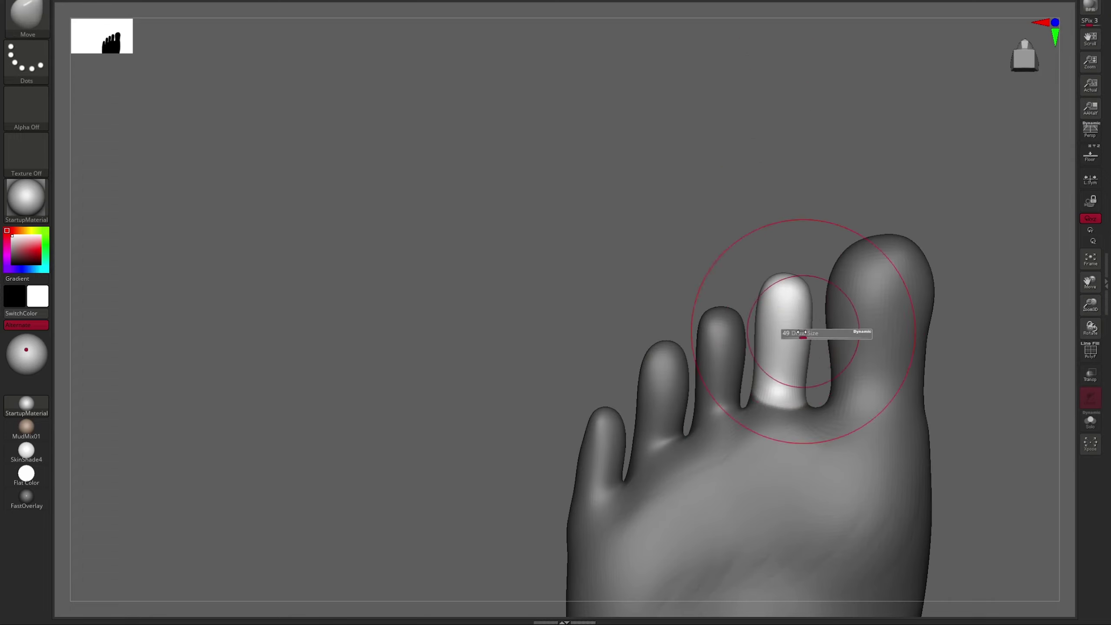
mouse_move(815, 311)
left_mouse_down()
mouse_move(938, 268)
mouse_move(891, 318)
mouse_move(650, 297)
mouse_move(831, 313)
left_mouse_up()
Bend the unmasked toes to lie flat on the floor slab and smooth the crease across their bases.
key("w")
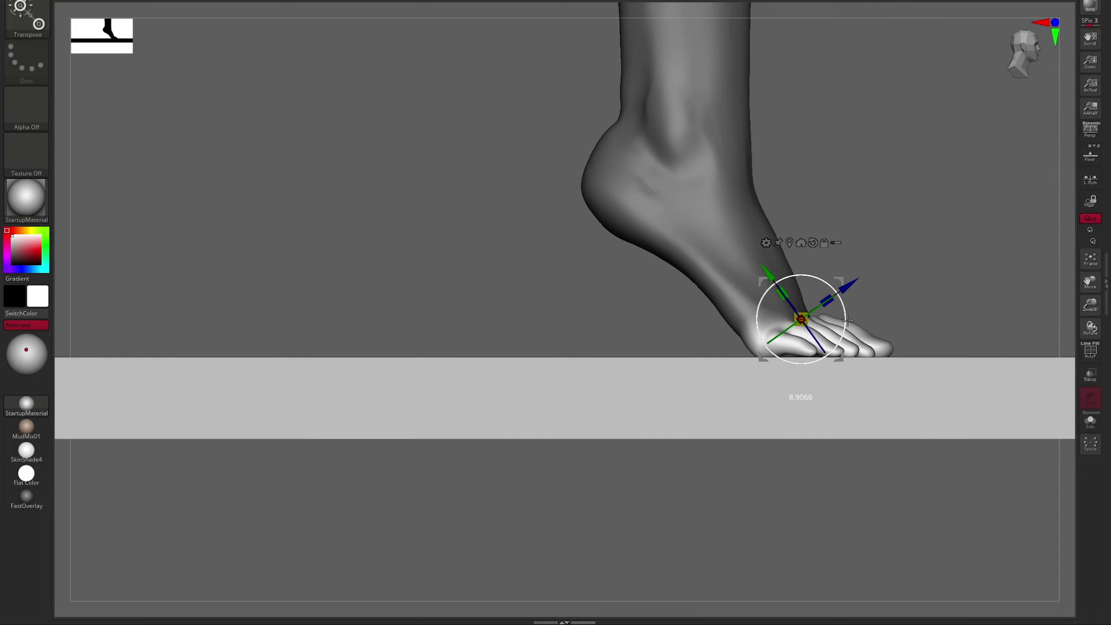
mouse_move(847, 321)
left_mouse_down()
mouse_move(766, 320)
mouse_move(956, 322)
mouse_move(1070, 285)
mouse_move(950, 335)
mouse_move(953, 311)
left_mouse_up()
key("q")
scroll(682, 360, "up", 5)
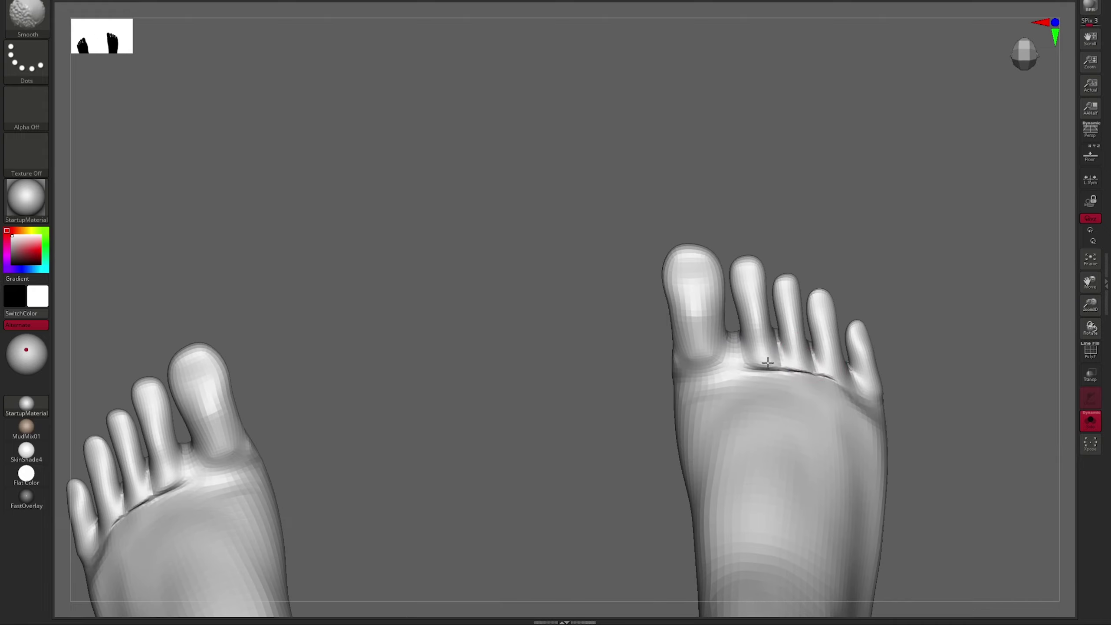
mouse_move(768, 362)
left_mouse_down()
mouse_move(876, 355)
mouse_move(571, 300)
mouse_move(530, 335)
mouse_move(697, 235)
mouse_move(543, 385)
mouse_move(735, 213)
mouse_move(654, 292)
left_mouse_up()
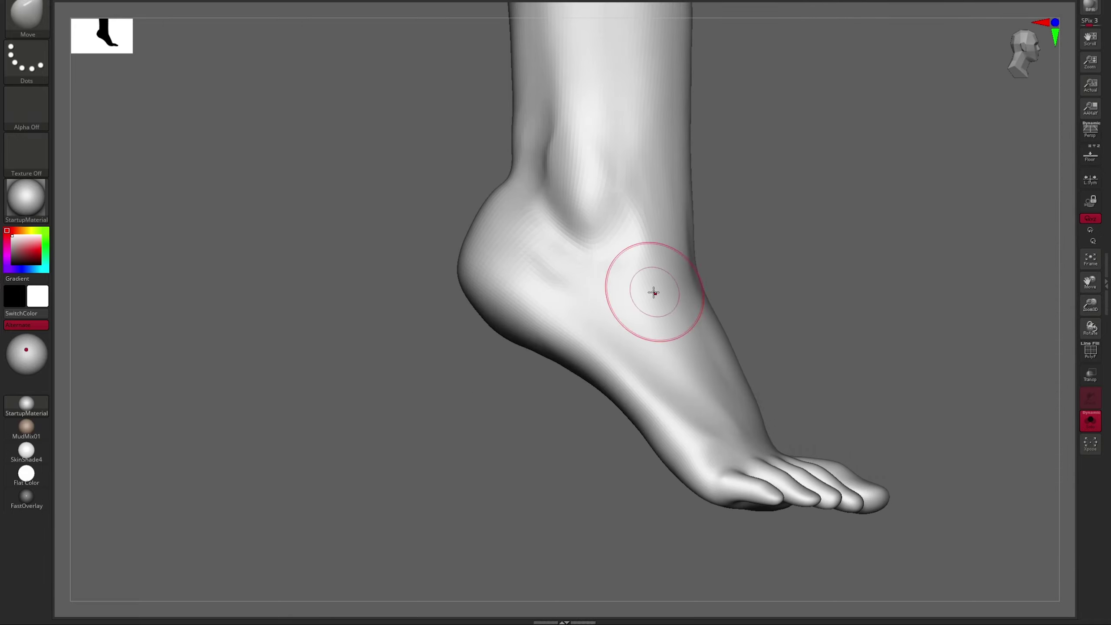
Build up the instep and front of the ankle with ClayBuildup strokes and smooth the added forms.
left_click_drag(677, 460, 707, 372)
key("b")
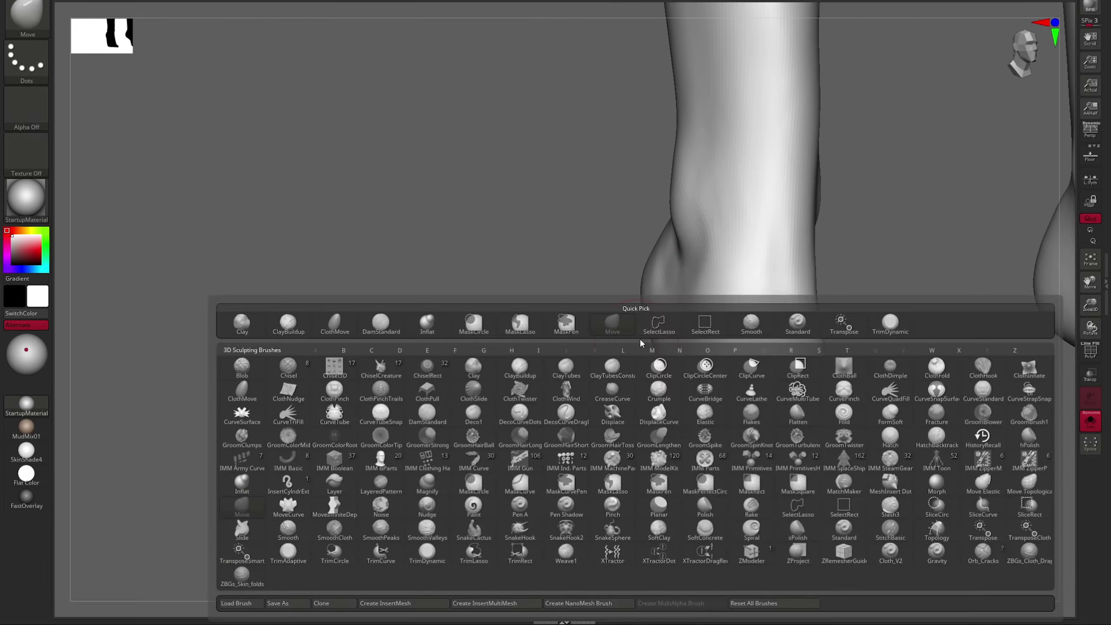
key("c")
key("b")
left_click_drag(688, 331, 710, 409)
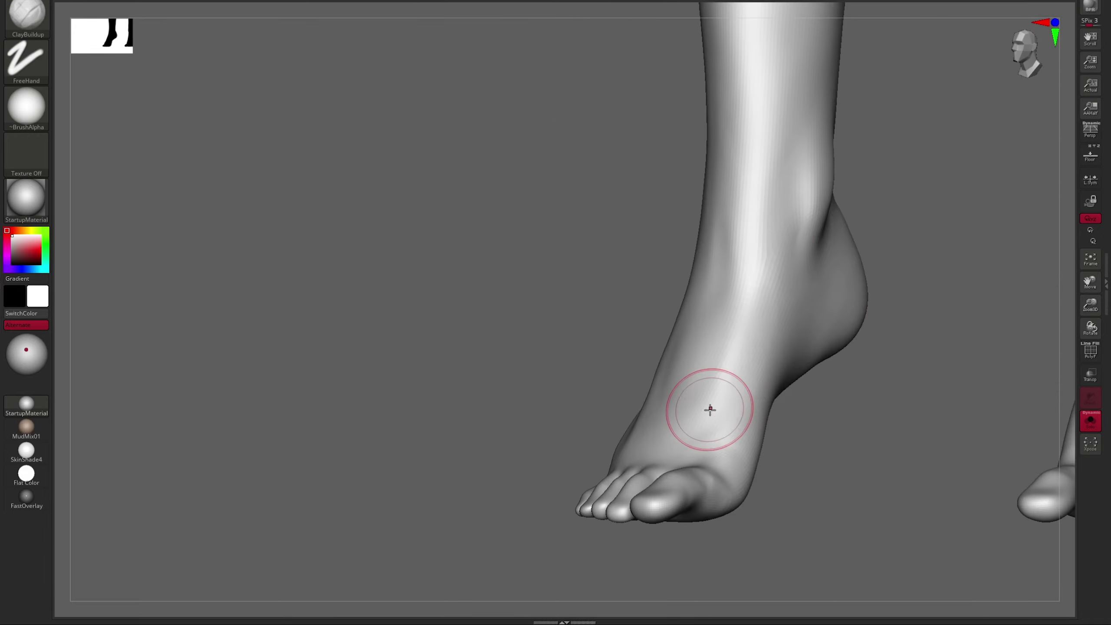
left_click_drag(406, 352, 628, 344)
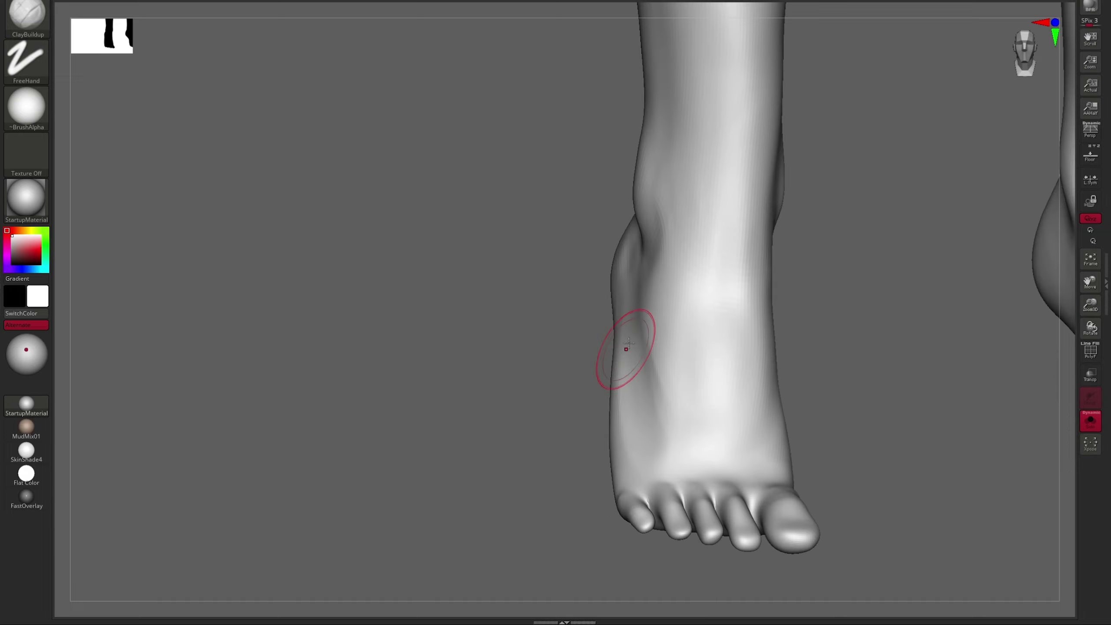
left_click_drag(657, 268, 745, 274)
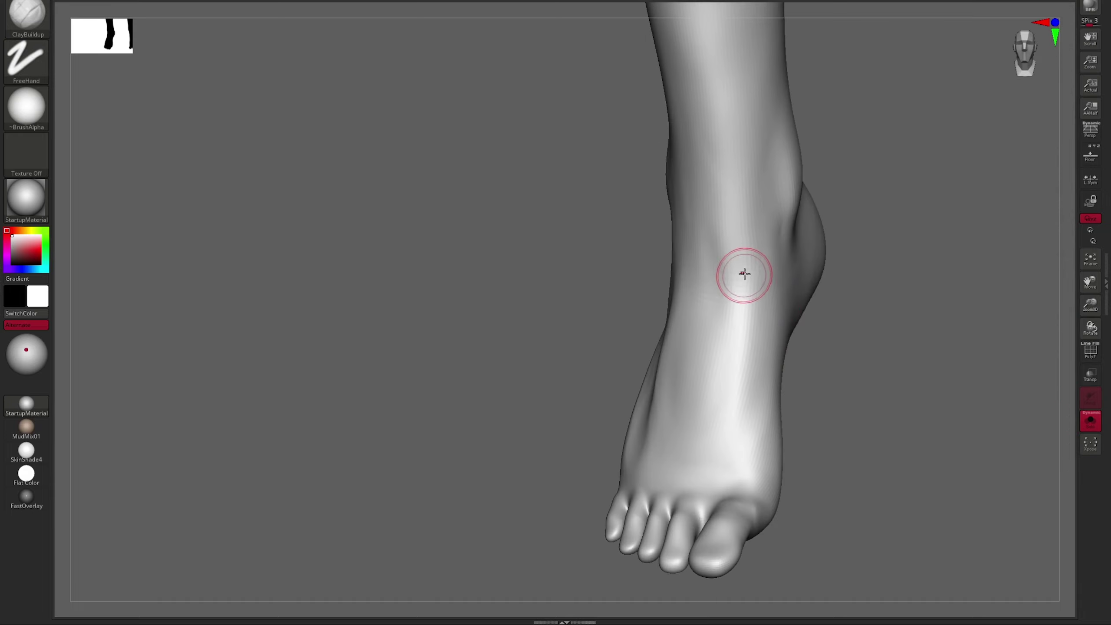
mouse_move(740, 344)
left_mouse_down()
mouse_move(885, 342)
mouse_move(657, 315)
left_mouse_up()
mouse_move(736, 323)
left_mouse_down()
mouse_move(719, 293)
mouse_move(635, 327)
mouse_move(725, 352)
mouse_move(698, 364)
left_mouse_up()
key("shift")
mouse_move(574, 373)
left_mouse_down()
mouse_move(848, 278)
mouse_move(807, 390)
mouse_move(670, 386)
mouse_move(682, 367)
mouse_move(697, 427)
mouse_move(589, 426)
mouse_move(672, 334)
left_mouse_up()
Refine the foot's contours with the Move brush and carve its creases with the DamStandard brush.
key("b")
key("m")
key("v")
key("b")
key("d")
key("s")
mouse_move(771, 240)
left_mouse_down()
mouse_move(856, 186)
mouse_move(779, 271)
mouse_move(728, 376)
mouse_move(608, 296)
left_mouse_up()
mouse_move(689, 346)
left_mouse_down()
mouse_move(645, 389)
mouse_move(682, 333)
mouse_move(731, 292)
left_mouse_up()
Drop to a lower subdivision level and adjust the shape and spacing of the toes with the Move brush.
key("shift+d")
key("b")
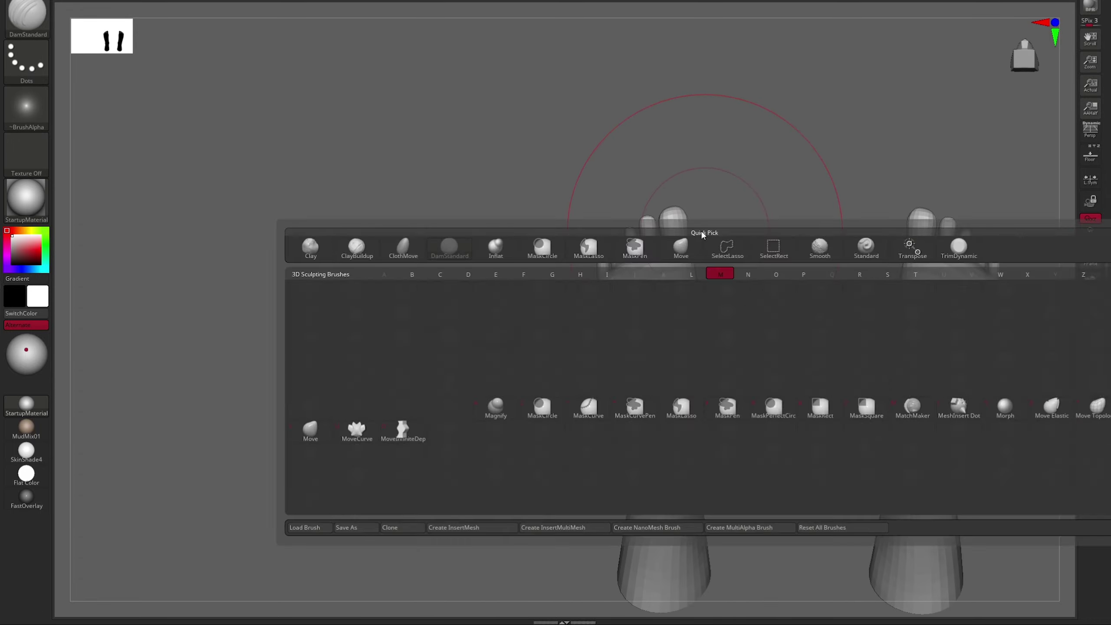
key("m")
key("v")
left_click_drag(602, 301, 727, 374)
left_click_drag(735, 383, 825, 315)
left_click_drag(658, 419, 744, 266)
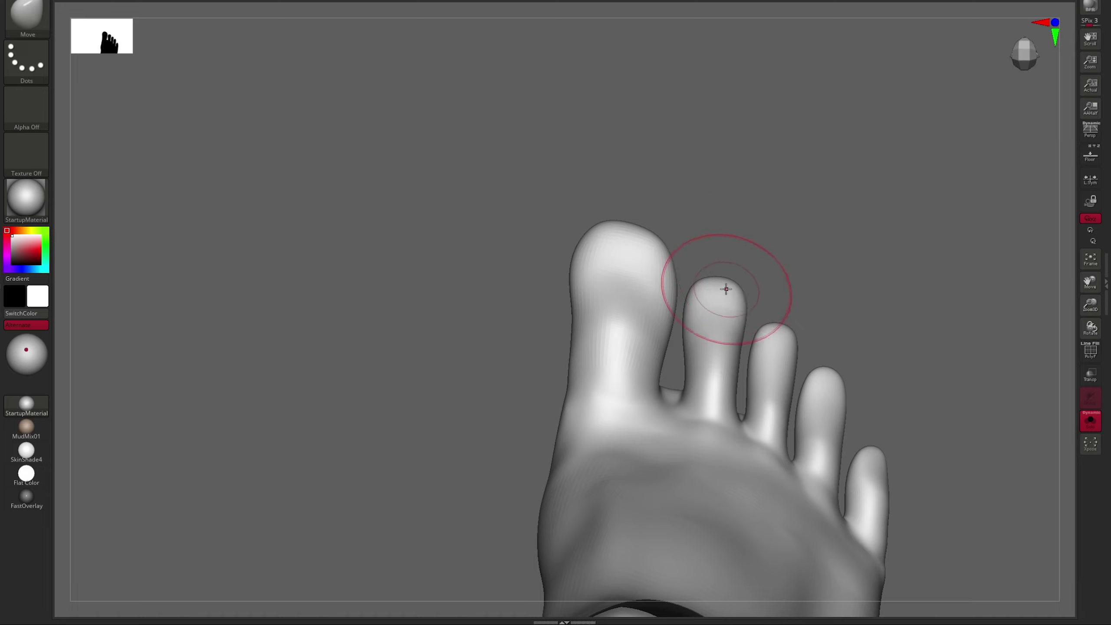
Isolate the second and third toes in turn with inverted masks, reshape each, and clear the mask.
left_click_drag(727, 425, 724, 427, "ctrl")
key("ctrl+i")
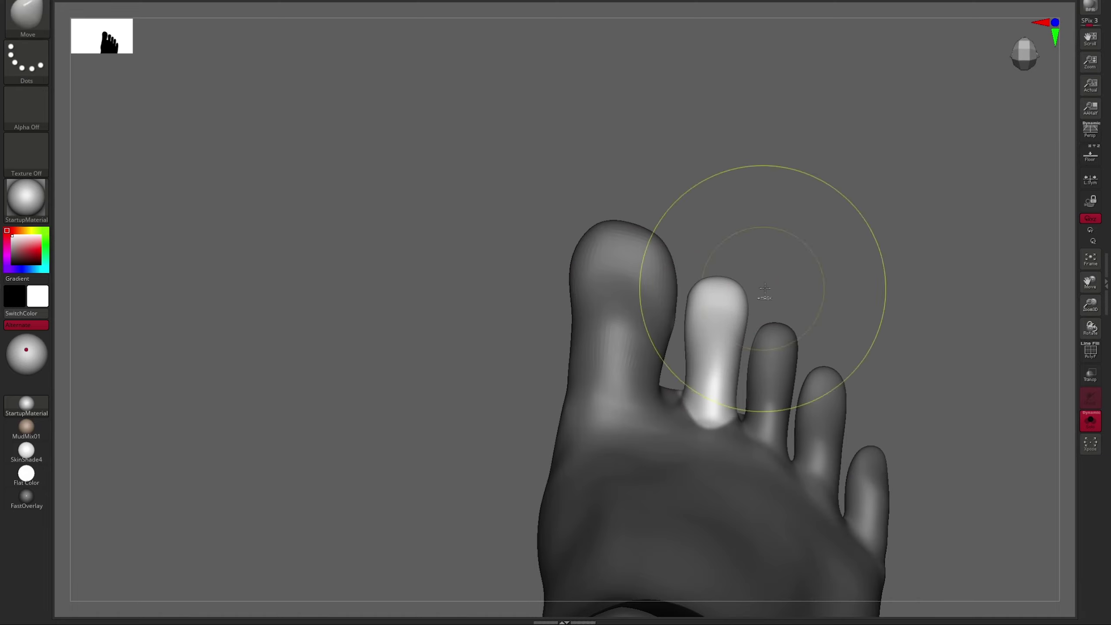
left_click_drag(765, 287, 815, 299, "ctrl")
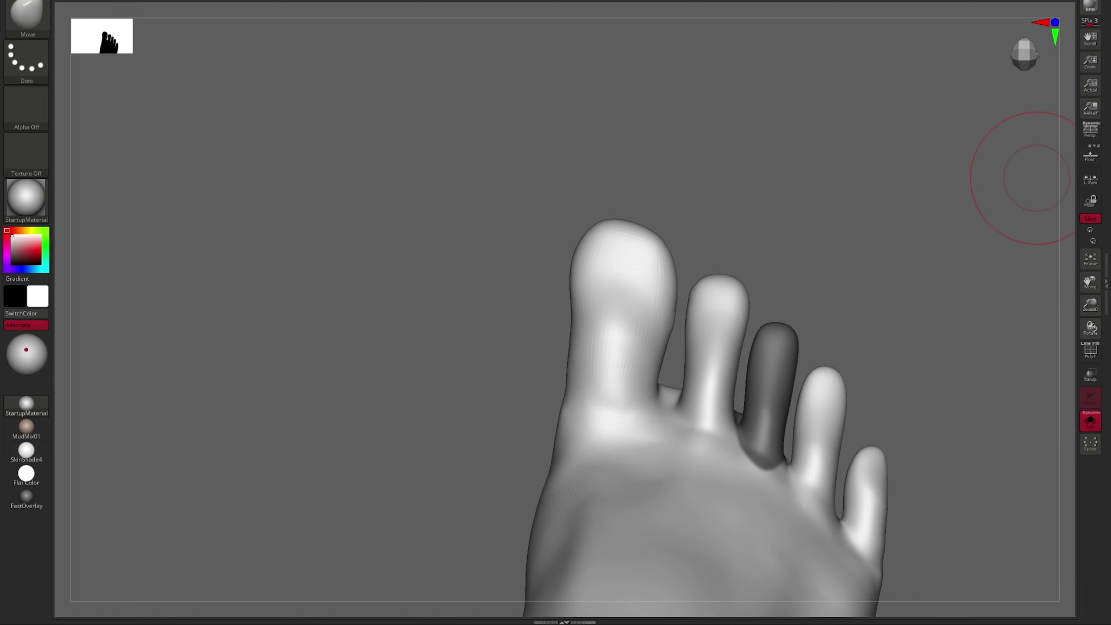
left_click(891, 280, "ctrl")
mouse_move(892, 280)
left_mouse_down()
mouse_move(770, 344)
mouse_move(844, 355)
mouse_move(888, 336)
left_mouse_up()
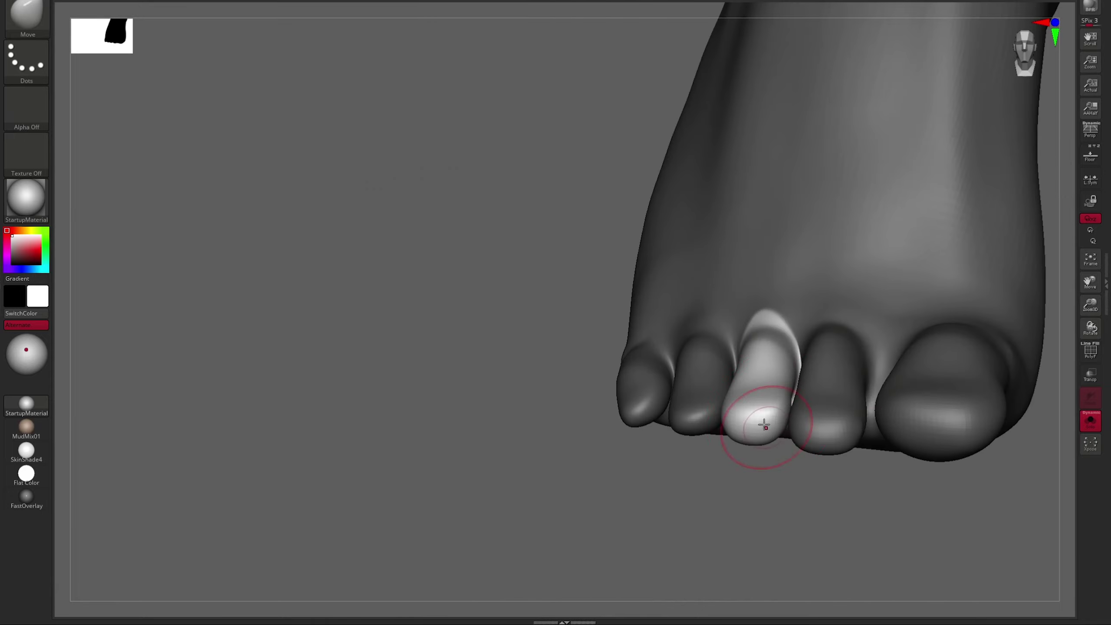
left_click_drag(742, 373, 855, 349, "ctrl")
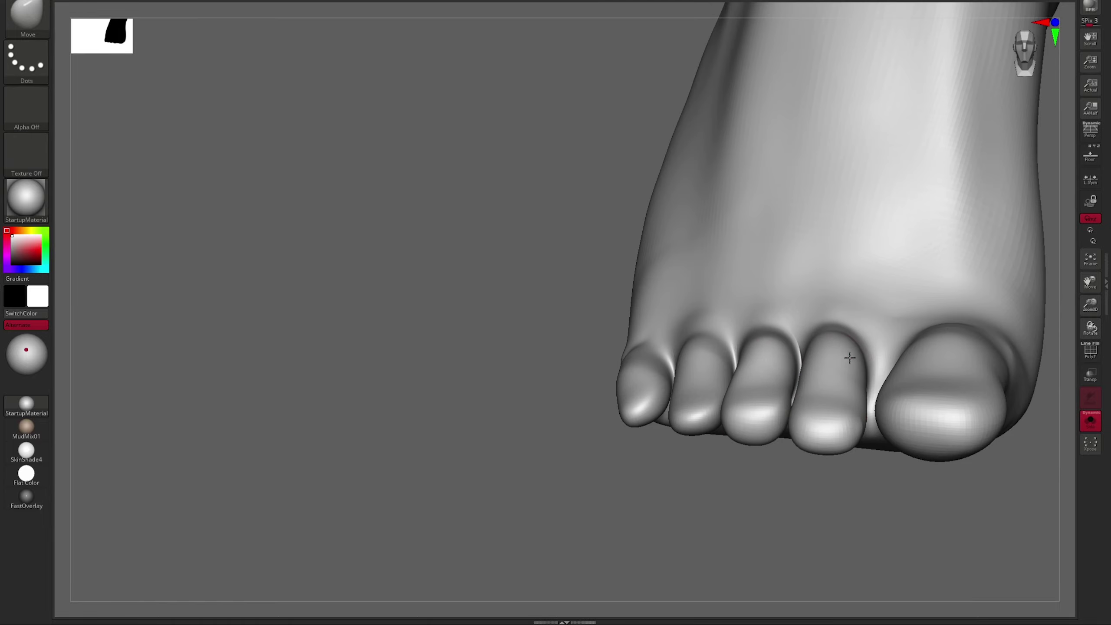
right_click_drag(850, 358, 772, 335)
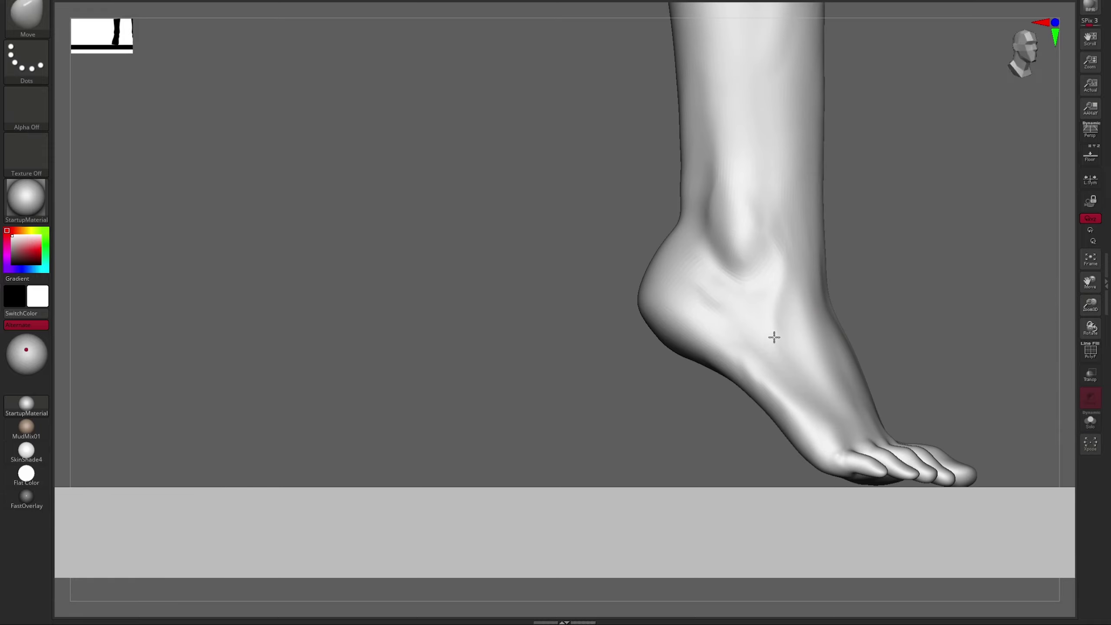
Mask the legs above the ankles and place the transform gizmo on the ankle to adjust the feet.
right_click_drag(853, 307, 1020, 229)
mouse_move(856, 293)
left_mouse_down("ctrl")
mouse_move(529, 297)
mouse_move(744, 306)
left_mouse_up("ctrl")
right_click_drag(799, 370, 1089, 431, "shift")
left_click(1090, 423)
key("w")
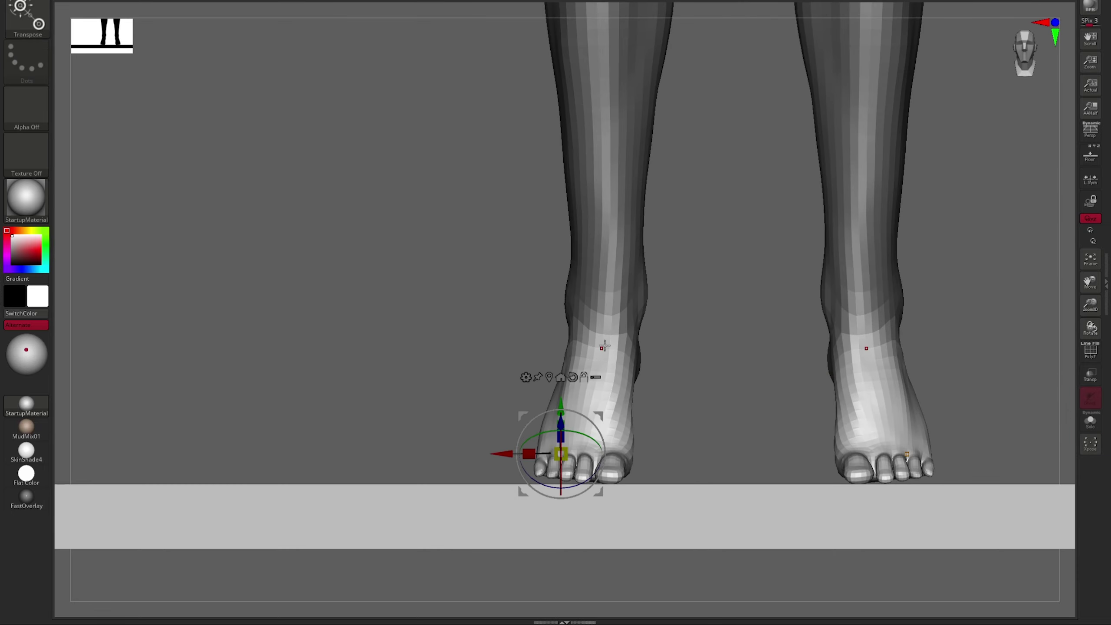
left_click(603, 333, "alt")
mouse_move(737, 387)
right_mouse_down("shift")
mouse_move(831, 394)
mouse_move(919, 420)
mouse_move(586, 312)
mouse_move(844, 246)
mouse_move(820, 394)
mouse_move(797, 420)
mouse_move(744, 438)
mouse_move(774, 459)
mouse_move(859, 433)
right_mouse_up("shift")
key("q")
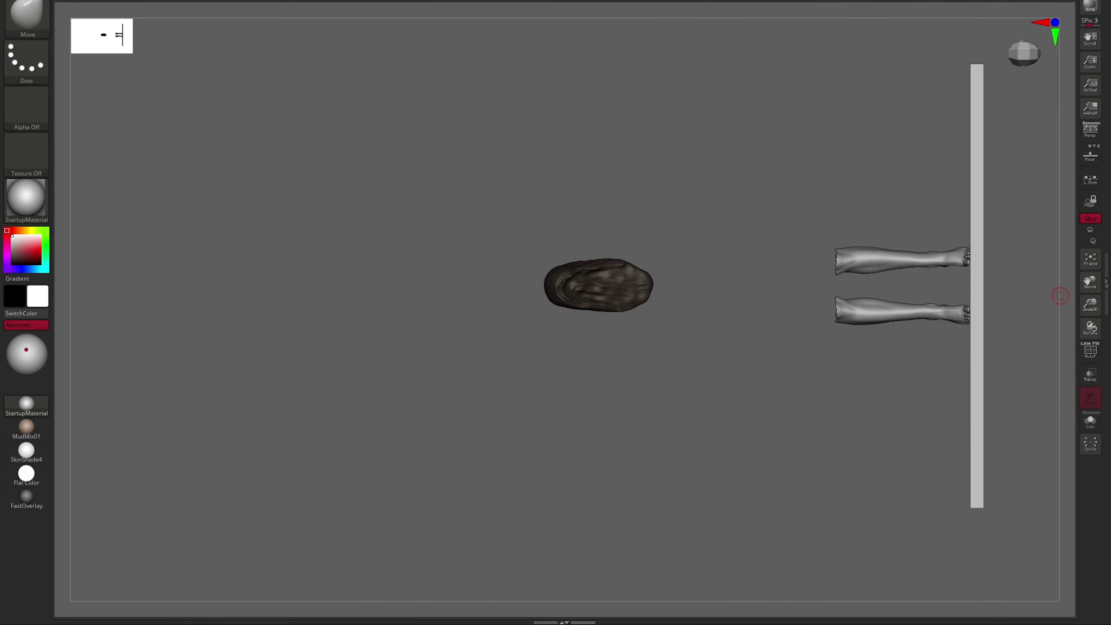
Mask everything except the fourth toe and reshape that toe with the Move brush.
right_click_drag(1060, 297, 888, 268)
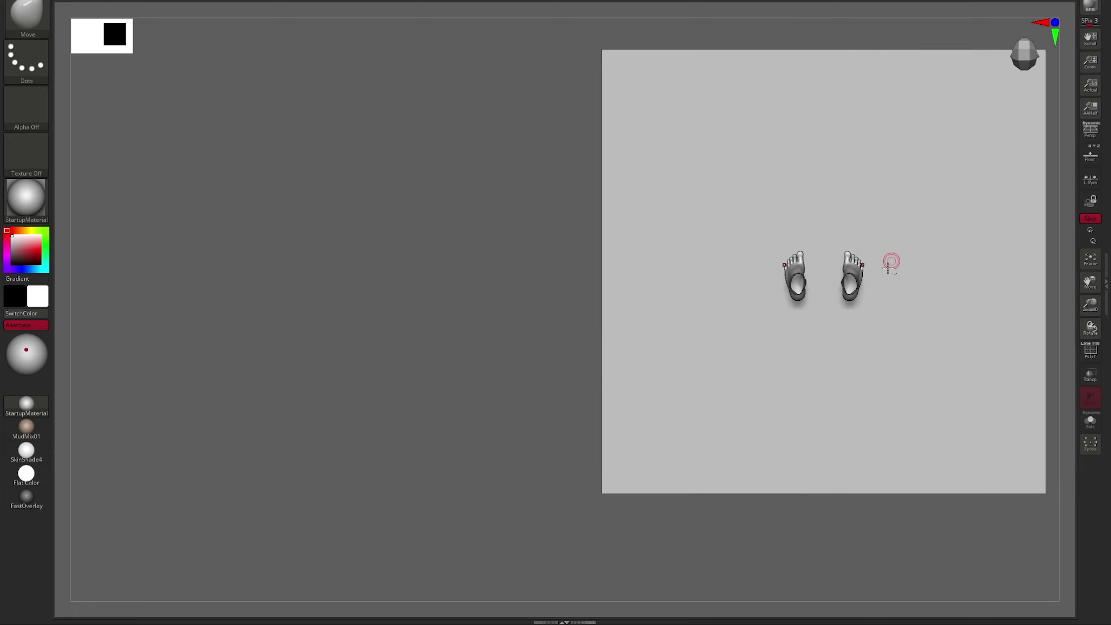
key("f")
right_click_drag(1000, 260, 903, 286)
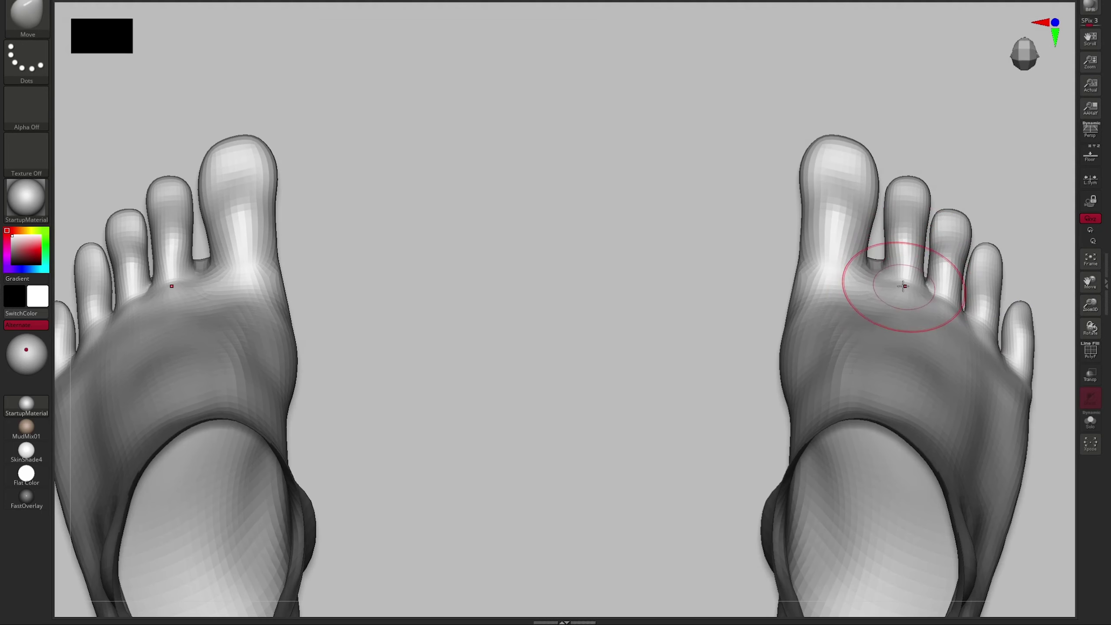
right_click_drag(994, 258, 847, 355, "alt")
right_click_drag(705, 368, 588, 272)
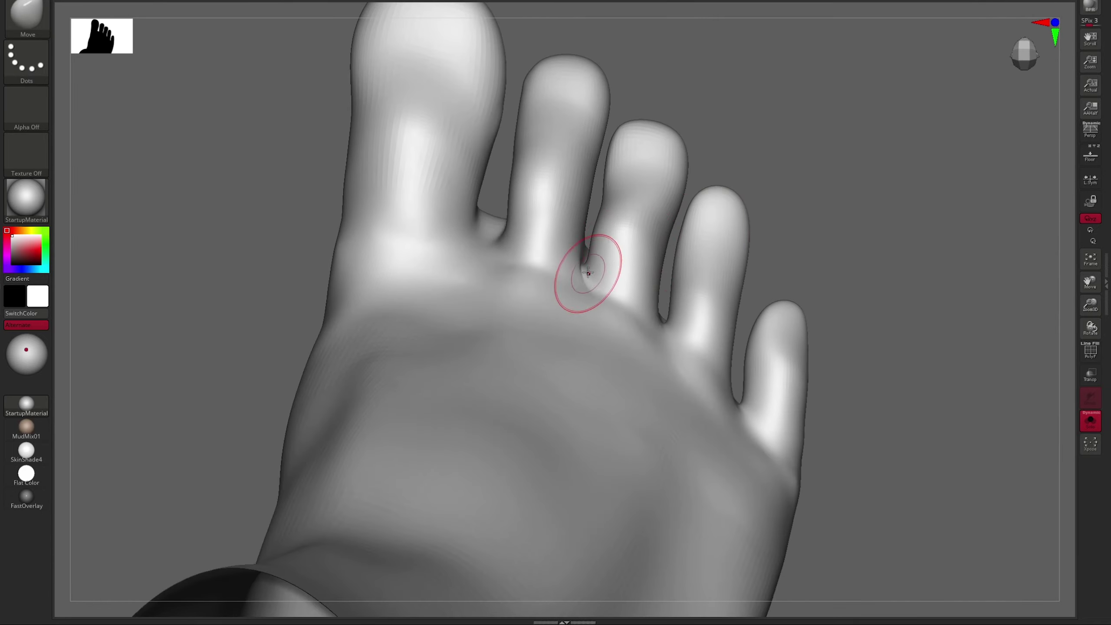
right_click_drag(634, 190, 769, 181)
left_click_drag(765, 169, 739, 323, "ctrl")
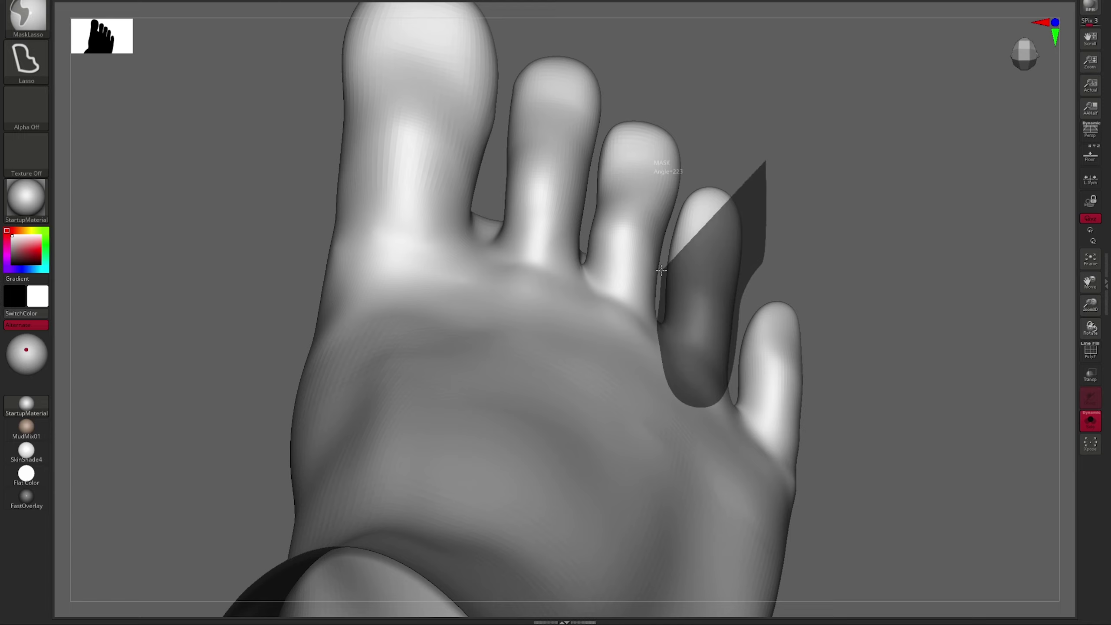
right_click_drag(811, 193, 805, 161)
left_click_drag(805, 161, 713, 159, "ctrl")
left_click_drag(691, 216, 789, 251, "ctrl")
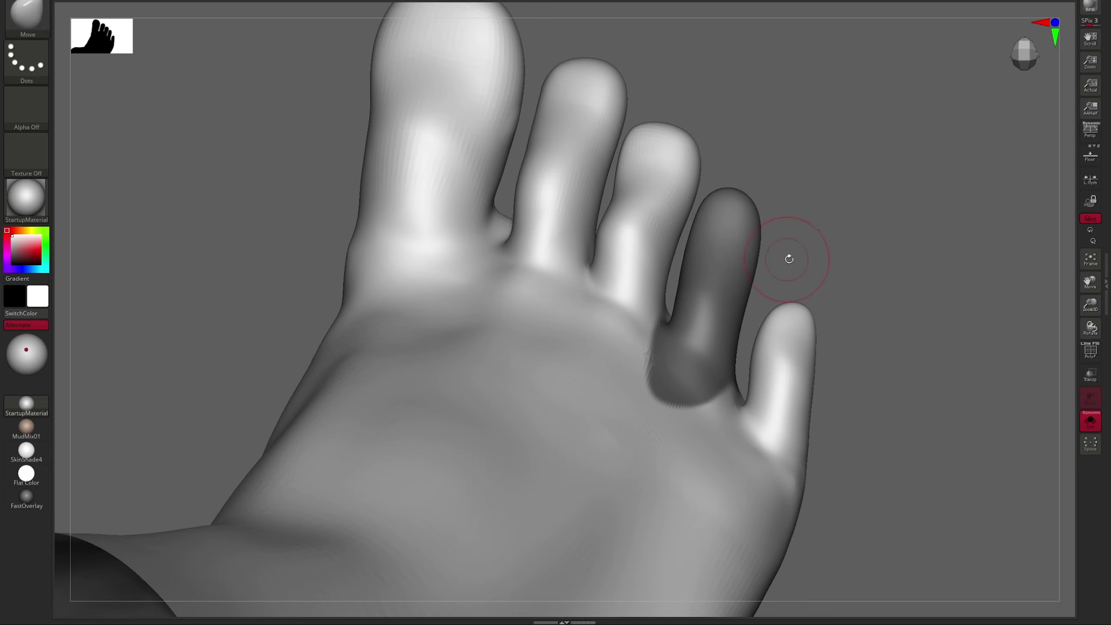
left_click(789, 251, "ctrl")
right_click_drag(759, 228, 707, 253)
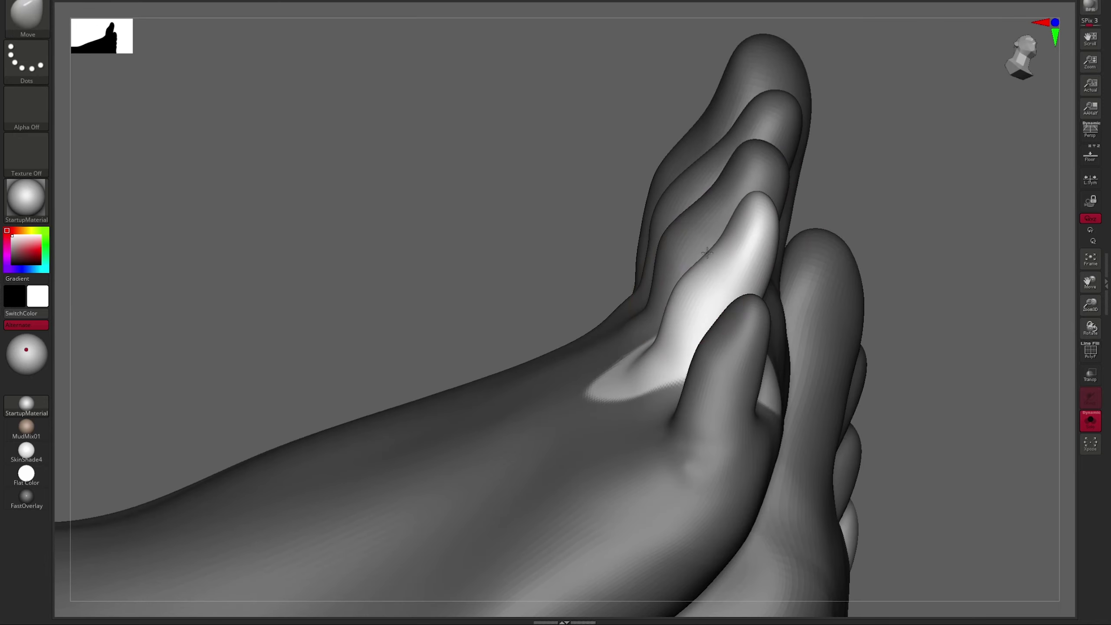
mouse_move(781, 254)
right_mouse_down()
mouse_move(816, 301)
mouse_move(686, 392)
mouse_move(735, 404)
mouse_move(653, 449)
mouse_move(707, 403)
mouse_move(910, 367)
mouse_move(791, 264)
right_mouse_up()
Isolate the little toe with an inverted mask, reposition it with the gizmo and reshape it with the Move brush.
mouse_move(791, 264)
left_mouse_down("ctrl")
mouse_move(673, 288)
mouse_move(731, 424)
left_mouse_up("ctrl")
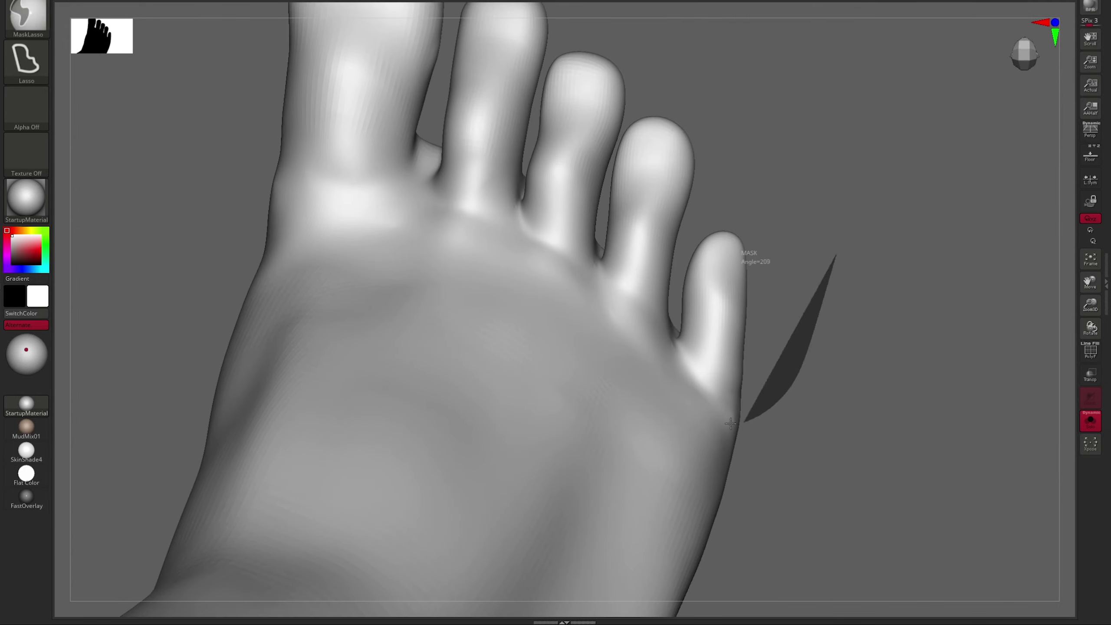
left_click(823, 321, "ctrl")
key("w")
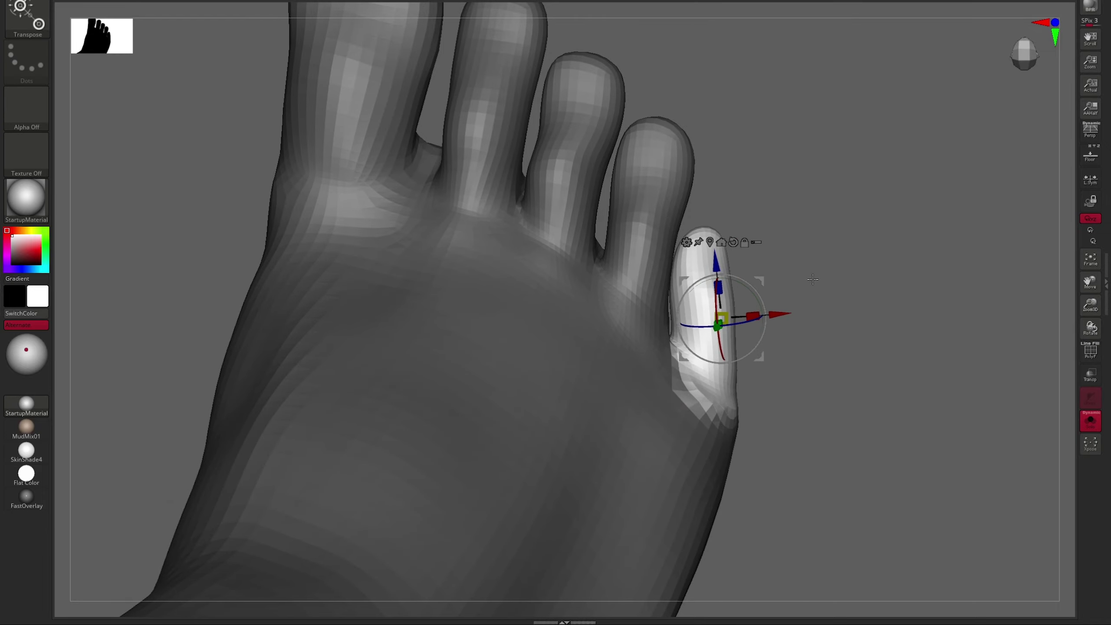
right_click_drag(814, 279, 793, 326)
key("q")
right_click_drag(722, 433, 734, 333)
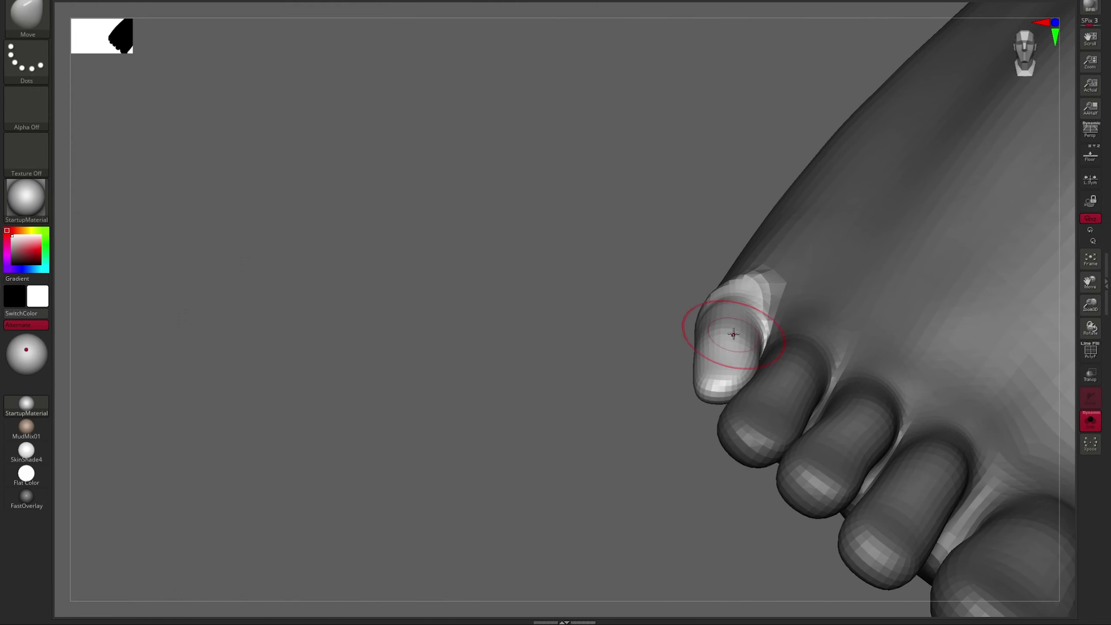
mouse_move(691, 382)
right_mouse_down()
mouse_move(735, 333)
mouse_move(749, 362)
mouse_move(573, 243)
mouse_move(821, 248)
mouse_move(853, 512)
mouse_move(823, 604)
right_mouse_up()
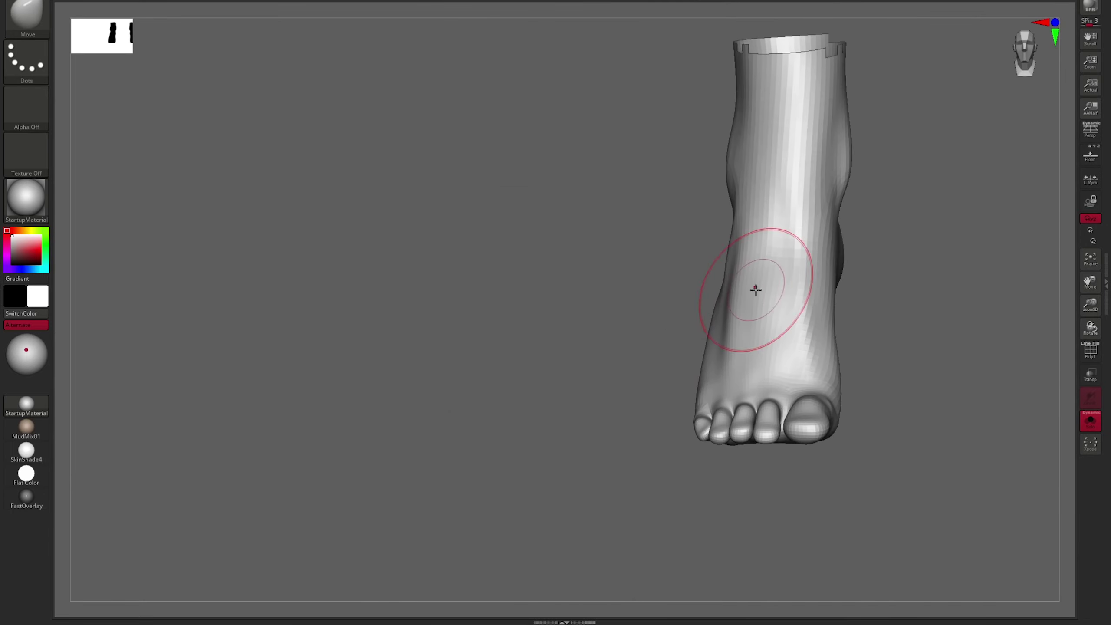
mouse_move(721, 318)
right_mouse_down("alt")
mouse_move(741, 345)
mouse_move(839, 211)
mouse_move(784, 313)
right_mouse_up("alt")
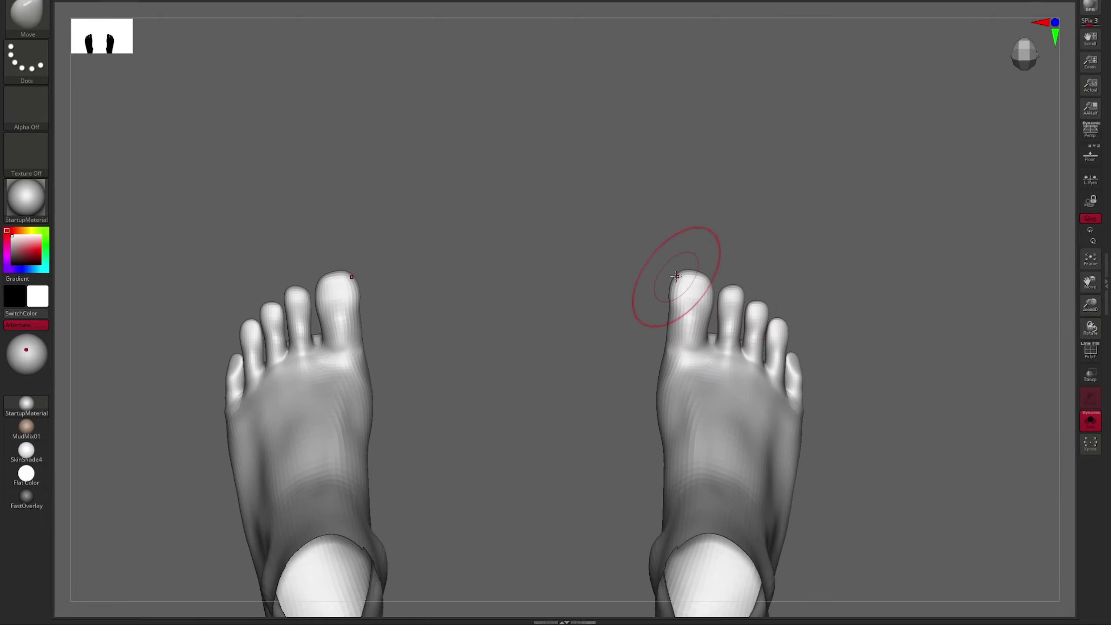
Build up the forms on the sole of the foot with the ClayBuildup brush.
right_click_drag(778, 324, 596, 298)
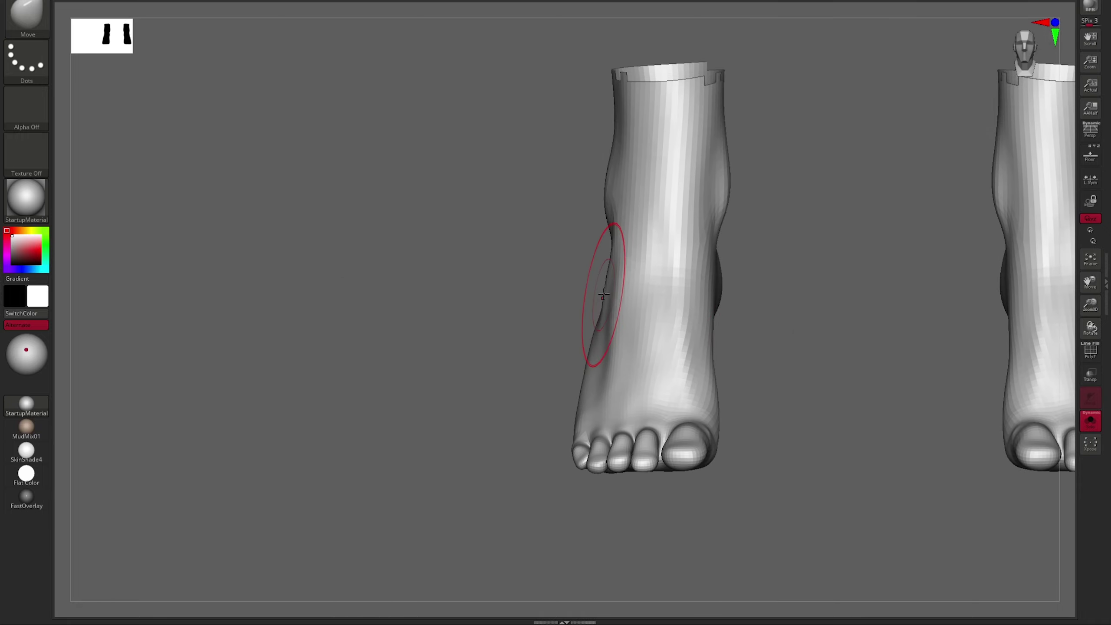
right_click_drag(567, 364, 635, 383)
mouse_move(564, 446)
right_mouse_down()
mouse_move(715, 422)
mouse_move(935, 298)
mouse_move(889, 321)
mouse_move(969, 402)
mouse_move(709, 317)
mouse_move(705, 365)
mouse_move(644, 439)
mouse_move(668, 434)
mouse_move(709, 385)
mouse_move(699, 335)
right_mouse_up()
key("s")
key("b")
key("c")
key("b")
right_click_drag(760, 416, 808, 389)
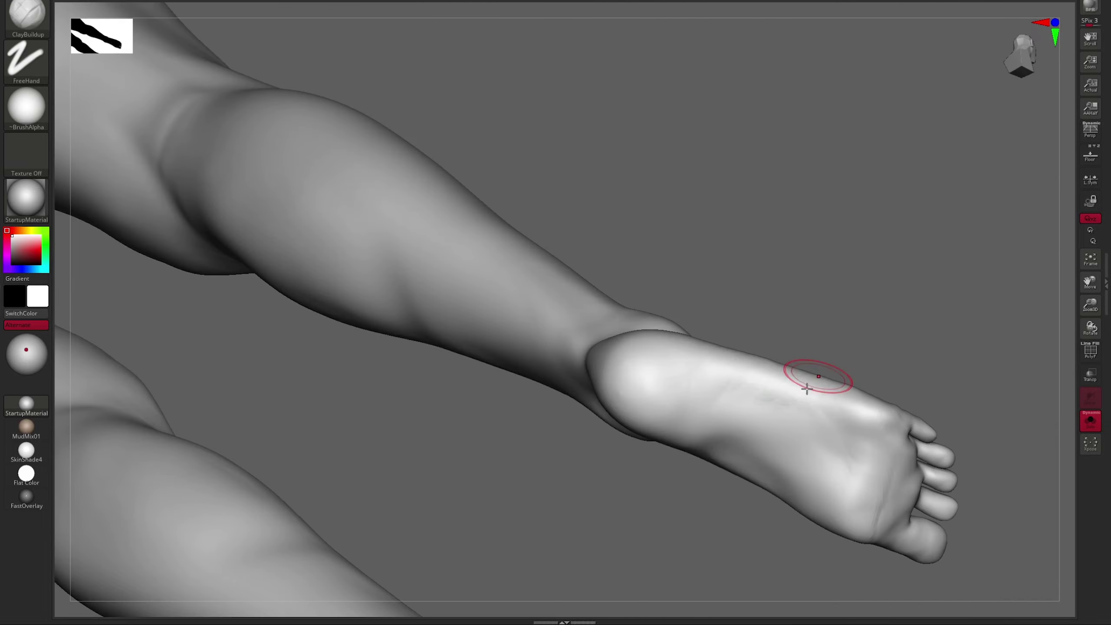
Refine the side profile of the foot and lower leg with the Move brush.
key("b")
key("m")
key("v")
mouse_move(714, 369)
right_mouse_down()
mouse_move(888, 308)
mouse_move(846, 345)
mouse_move(807, 341)
right_mouse_up()
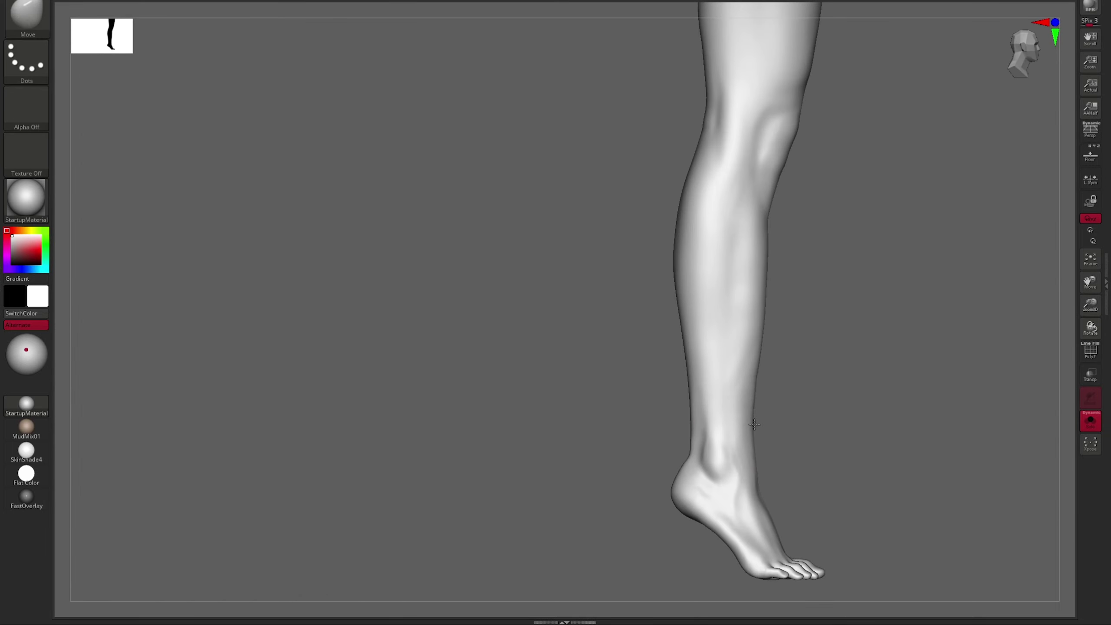
right_click_drag(755, 424, 676, 297)
Carve creases on the underside of the foot where the toes meet the ball, using the DamStandard brush.
mouse_move(775, 254)
right_mouse_down()
mouse_move(708, 261)
mouse_move(782, 282)
right_mouse_up()
key("b")
key("d")
key("s")
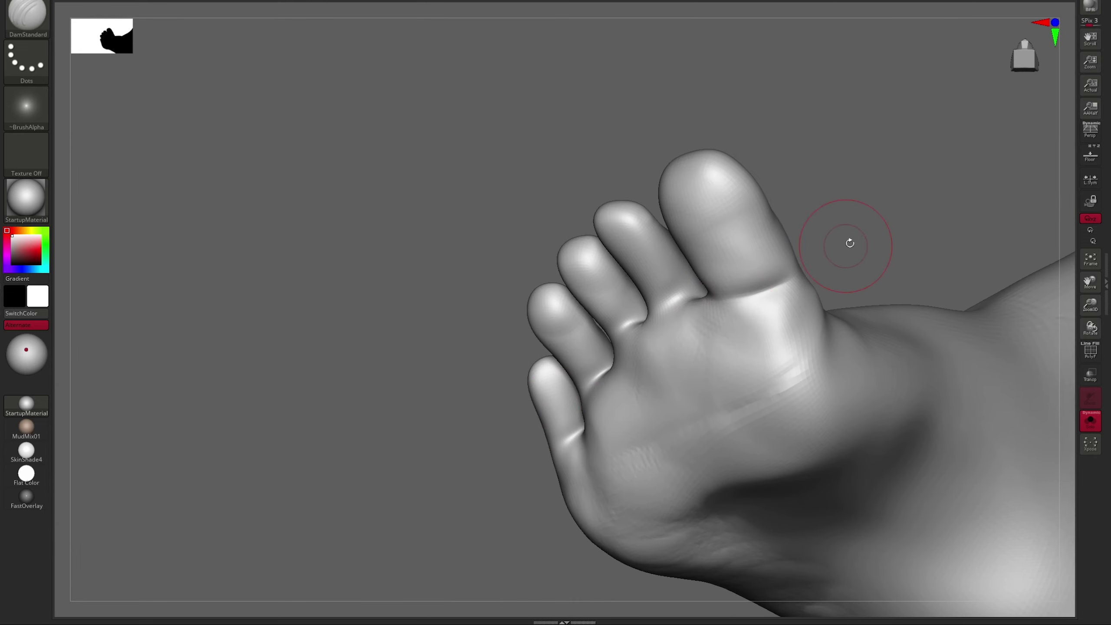
mouse_move(850, 243)
right_mouse_down()
mouse_move(744, 385)
mouse_move(691, 412)
right_mouse_up()
Adjust the sole, arch and heel contours with the Move brush, checking the foot with perspective off.
key("b")
key("m")
key("v")
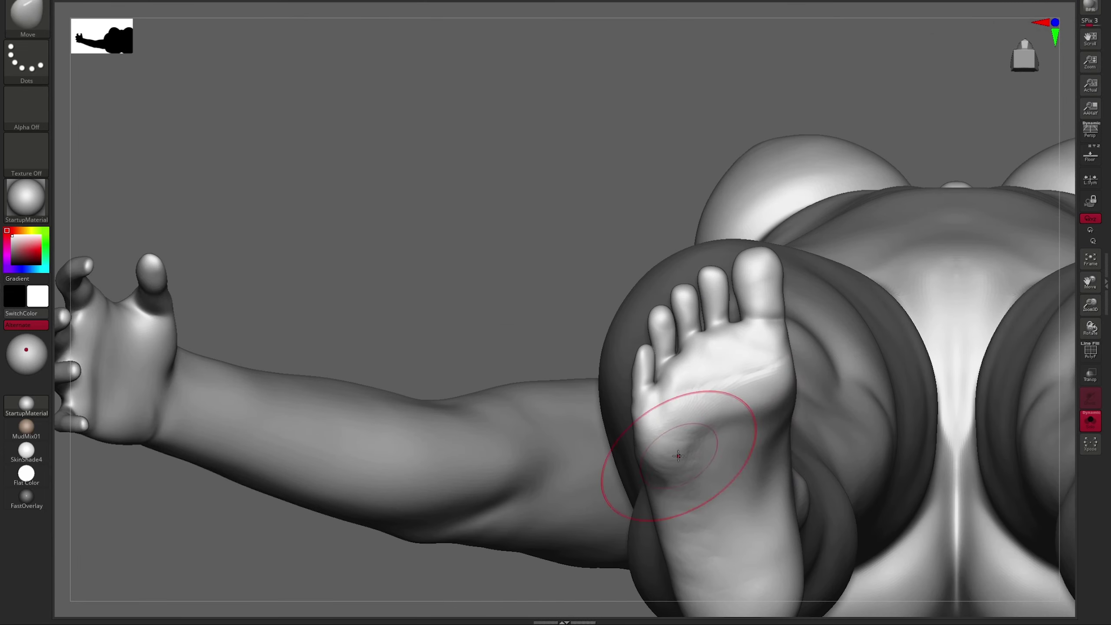
right_click_drag(678, 456, 666, 274)
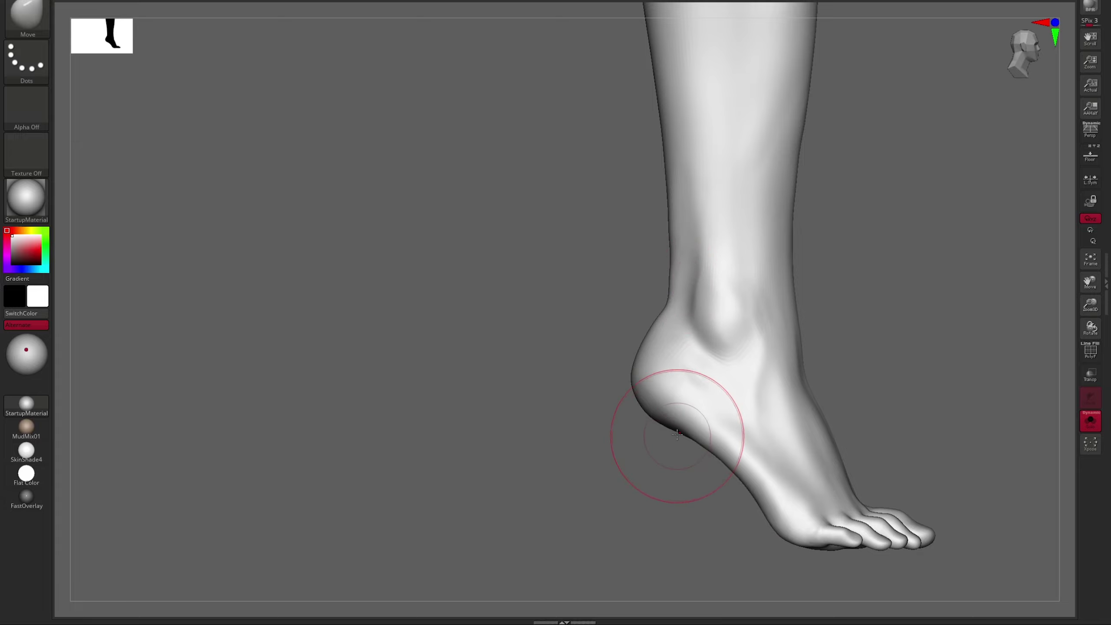
right_click_drag(677, 434, 997, 413)
key("p")
mouse_move(1067, 316)
right_mouse_down()
mouse_move(883, 310)
mouse_move(938, 367)
mouse_move(861, 389)
mouse_move(836, 303)
mouse_move(702, 385)
mouse_move(875, 342)
mouse_move(541, 404)
mouse_move(727, 387)
right_mouse_up()
key("p")
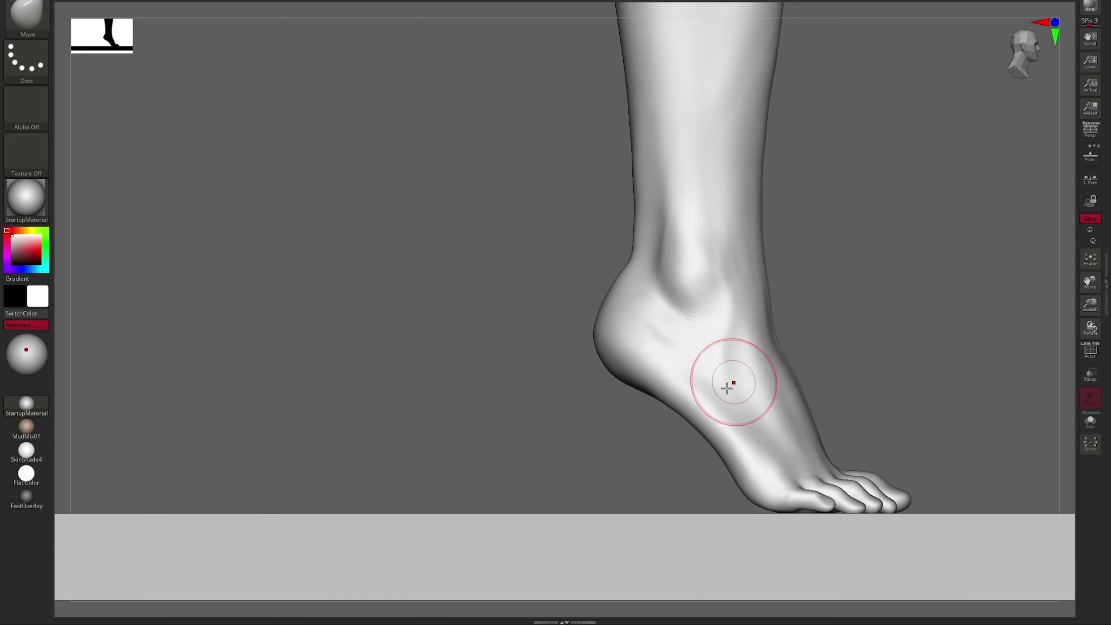
Build up the forms on top of the feet with ClayBuildup and smooth them.
key("b")
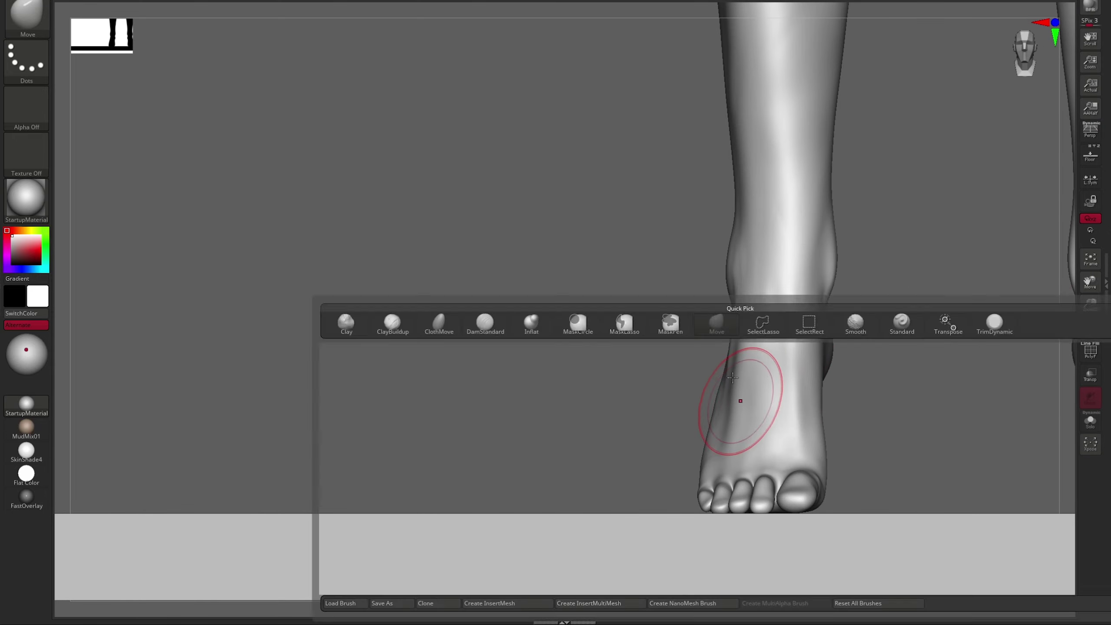
key("c")
key("b")
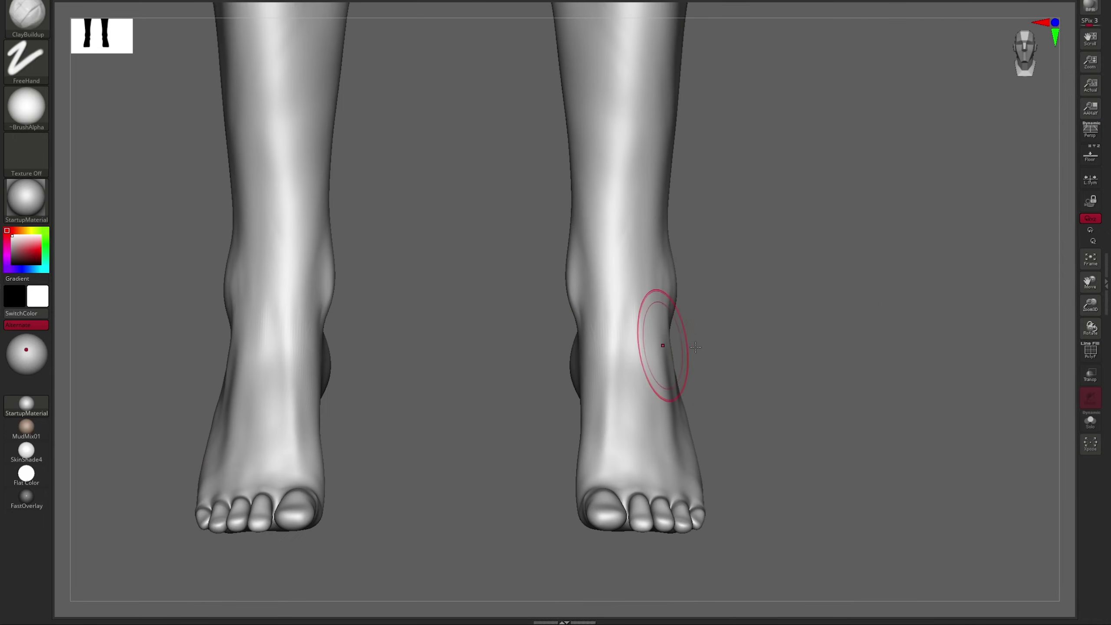
right_click_drag(608, 461, 616, 496)
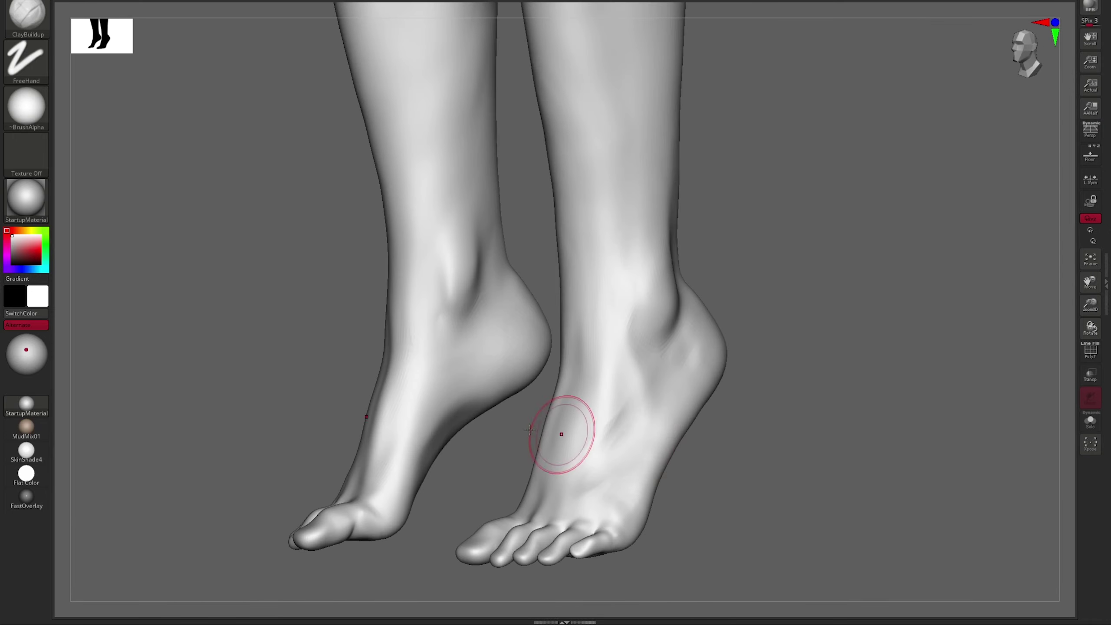
key("shift")
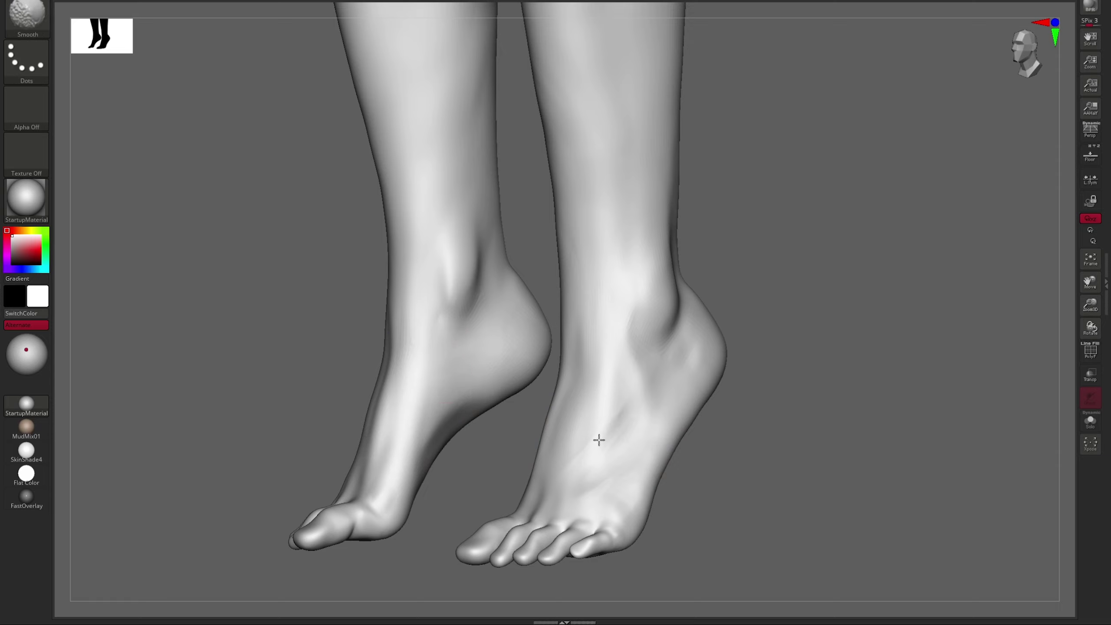
mouse_move(599, 439)
right_mouse_down("alt")
mouse_move(689, 312)
mouse_move(747, 304)
right_mouse_up("alt")
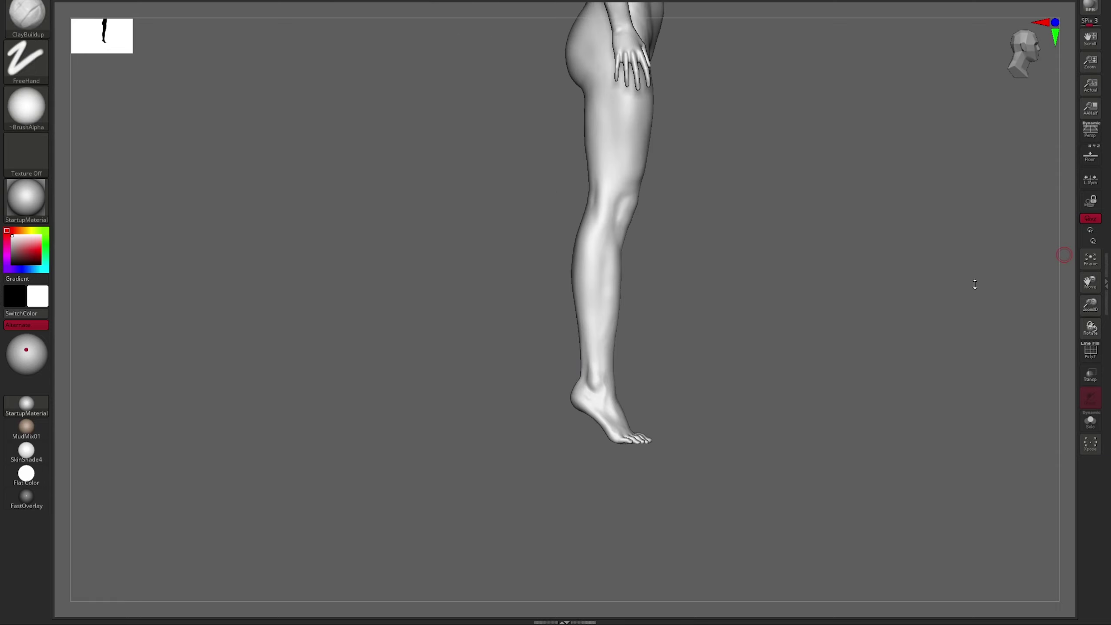
Reshape the arch beneath the heel with the Move brush and check the foot against the whole figure.
right_click_drag(976, 284, 860, 328)
right_click_drag(1067, 258, 851, 346, "alt")
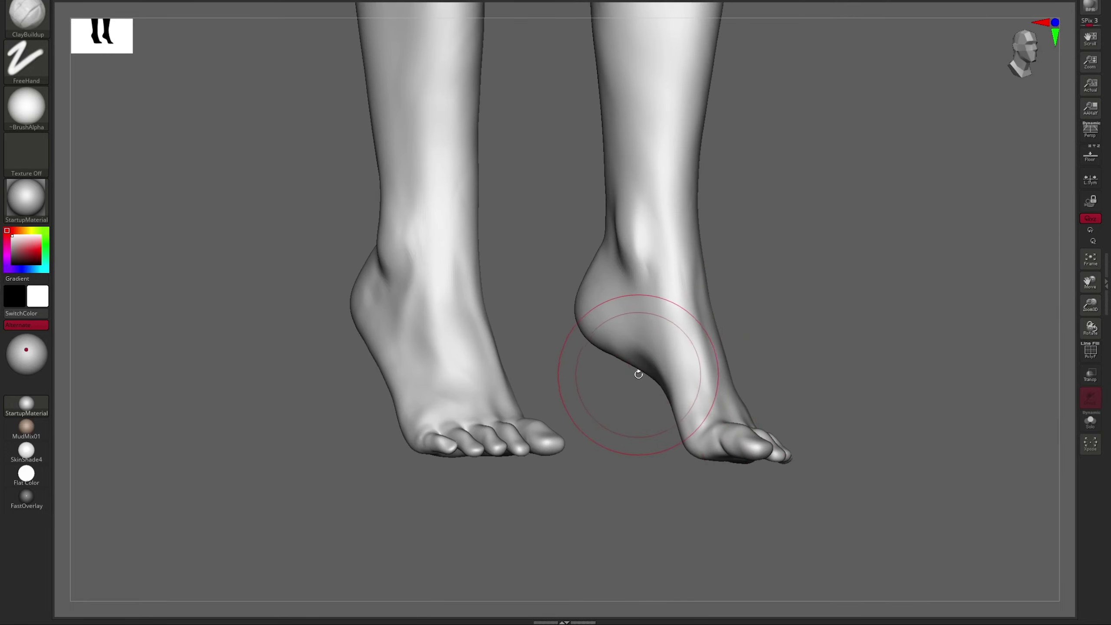
key("b")
key("m")
key("v")
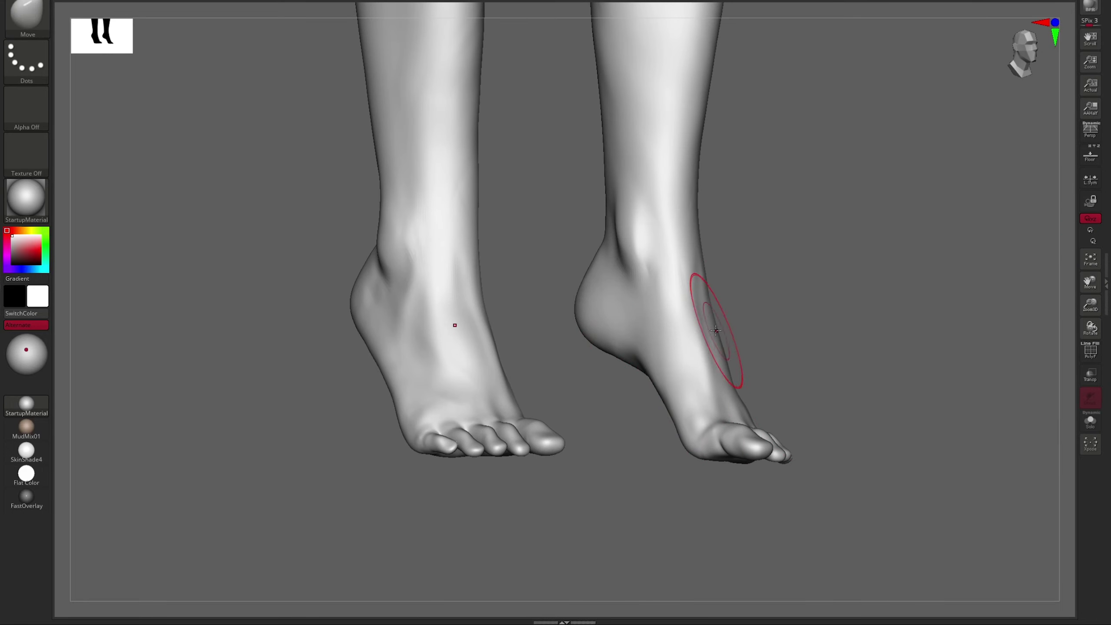
right_click_drag(703, 271, 703, 279)
key("f")
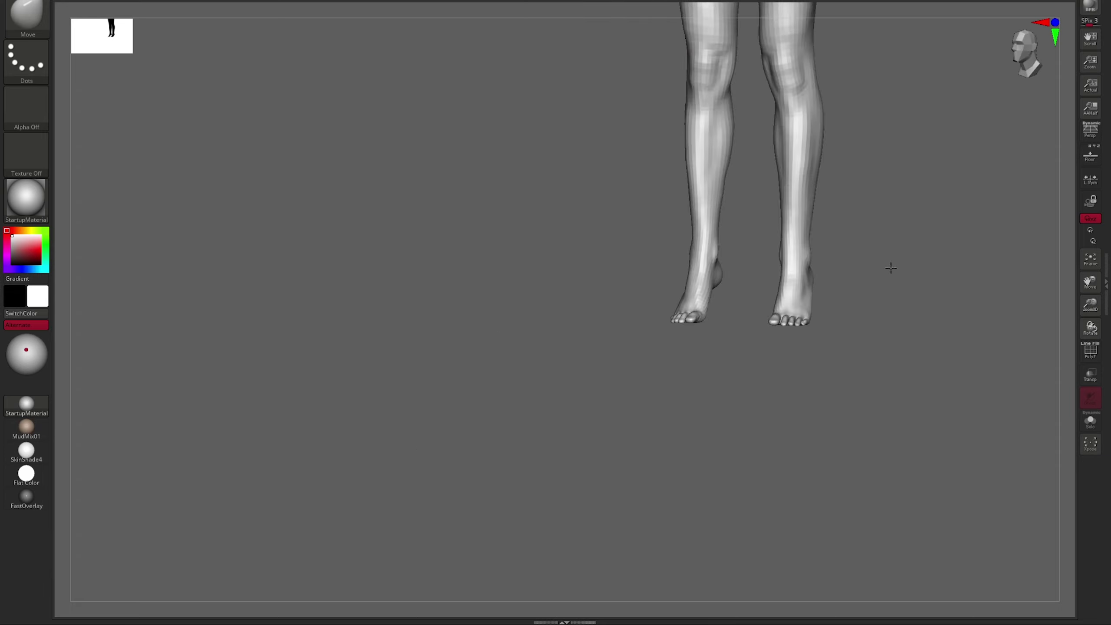
right_click_drag(841, 362, 958, 335)
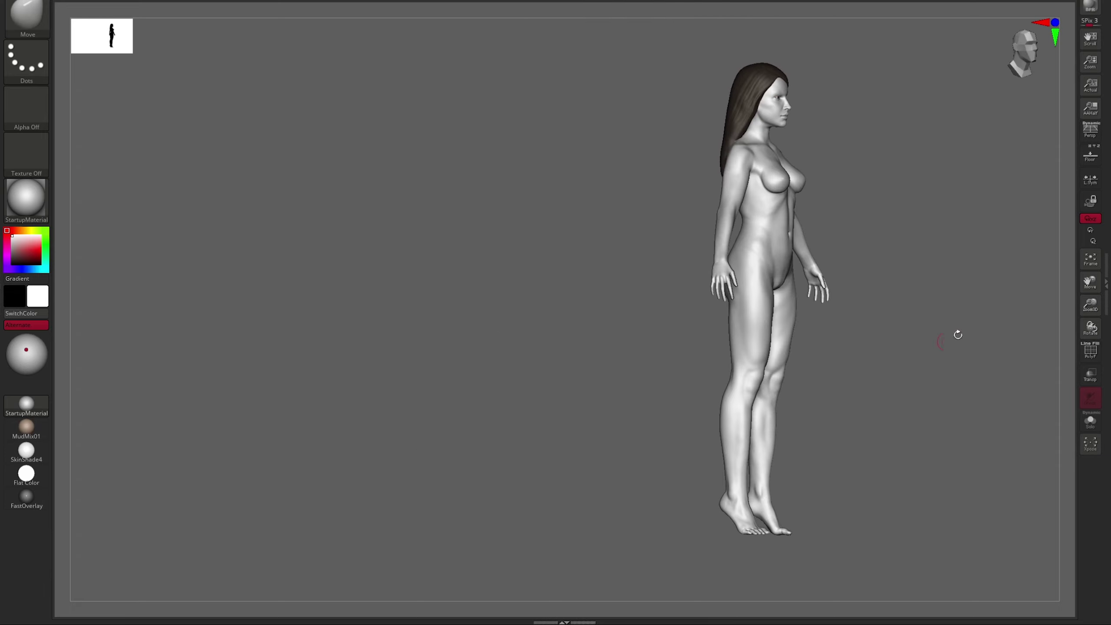
left_click(1056, 22)
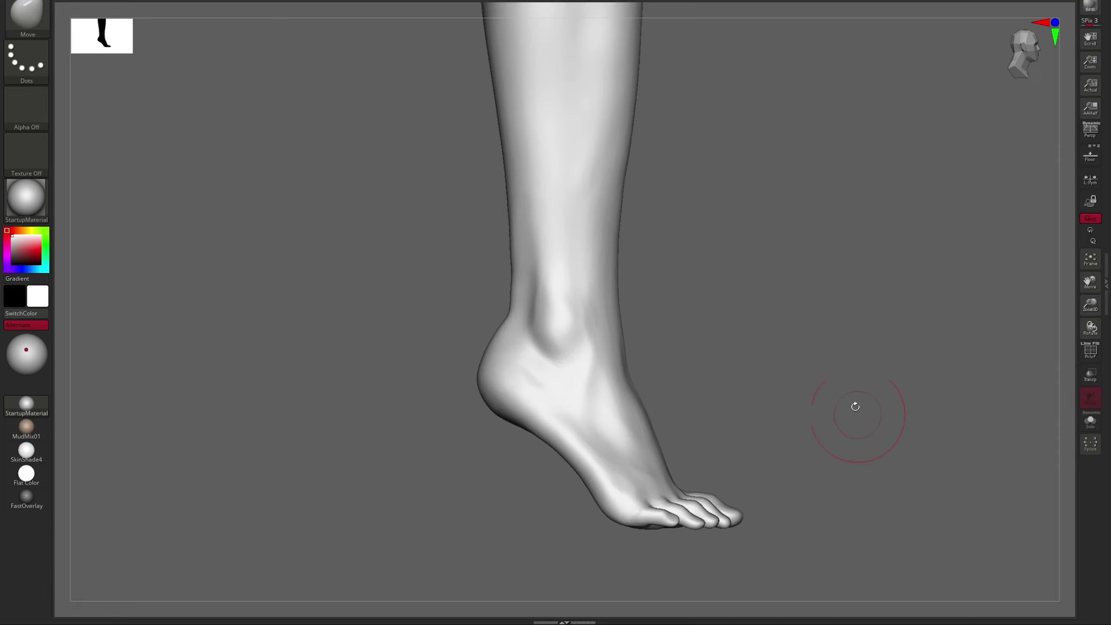
At a lower subdivision level, mask the legs and feet except the toes and adjust the toes with the transform gizmo.
key("shift+d")
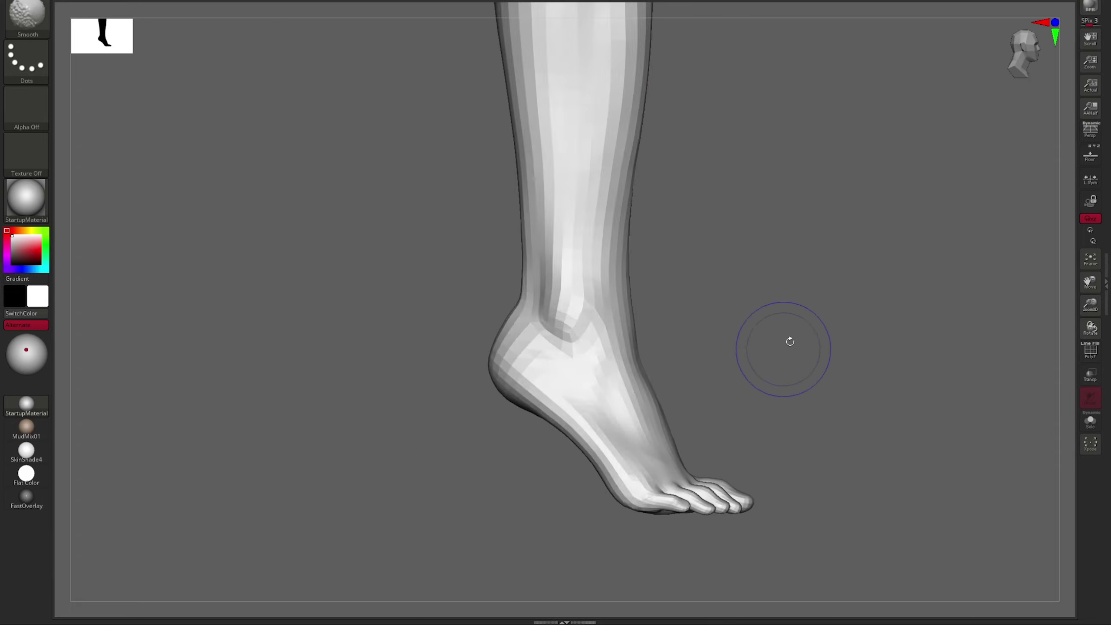
mouse_move(867, 395)
left_mouse_down("ctrl")
mouse_move(412, 256)
mouse_move(674, 263)
left_mouse_up("ctrl")
mouse_move(818, 298)
left_mouse_down("ctrl")
mouse_move(876, 451)
mouse_move(538, 302)
mouse_move(701, 289)
left_mouse_up("ctrl")
left_click(715, 335, "ctrl")
key("w")
left_click_drag(620, 283, 604, 306)
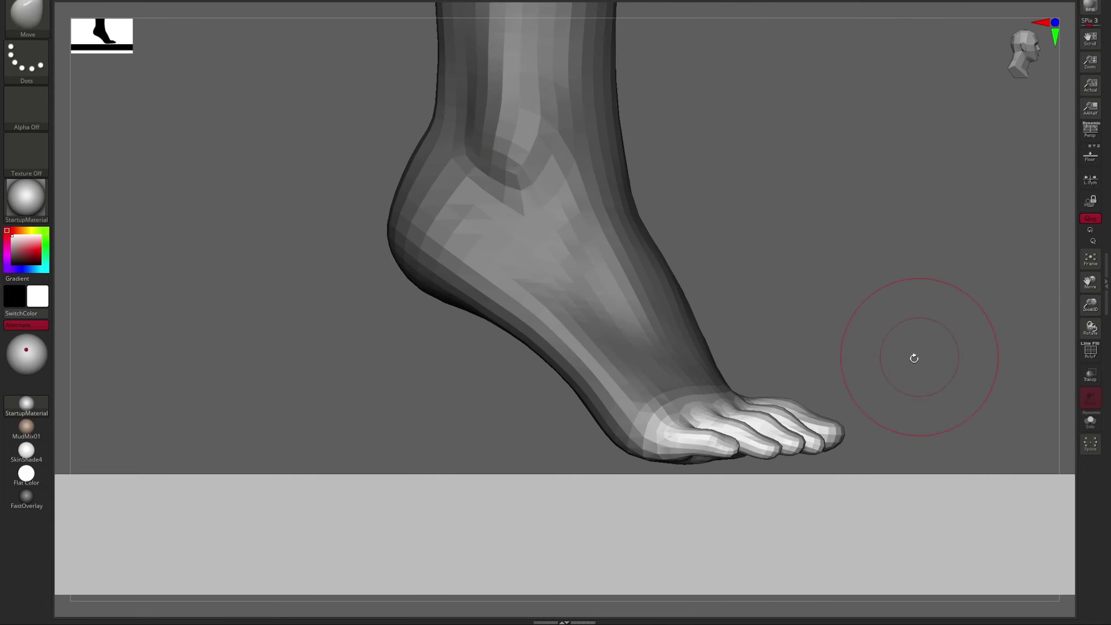
key("w")
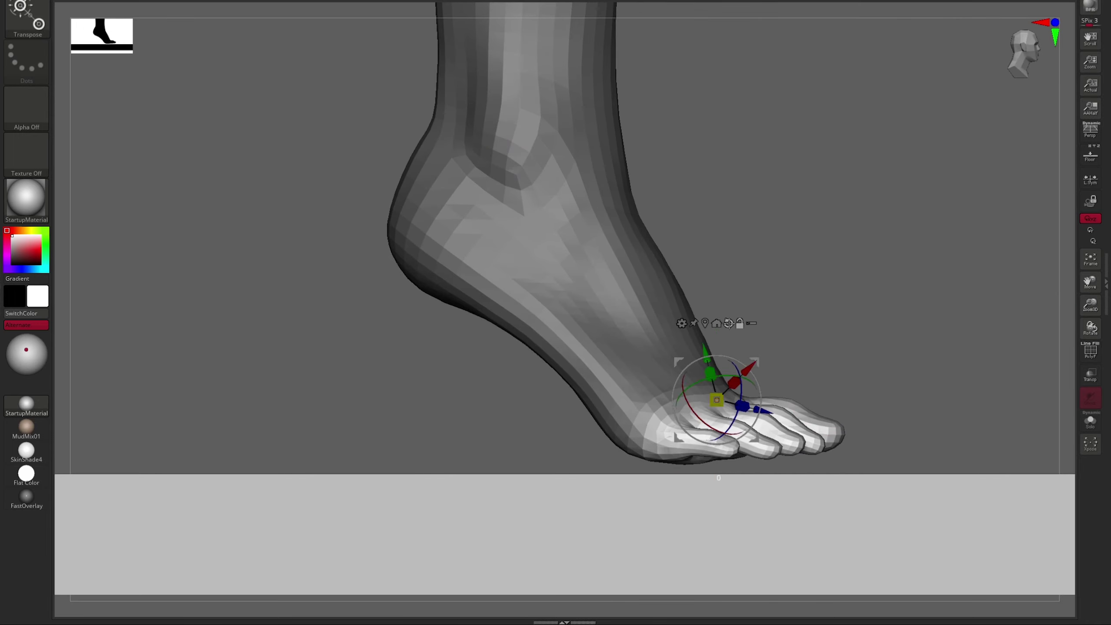
left_click_drag(722, 385, 762, 388, "shift")
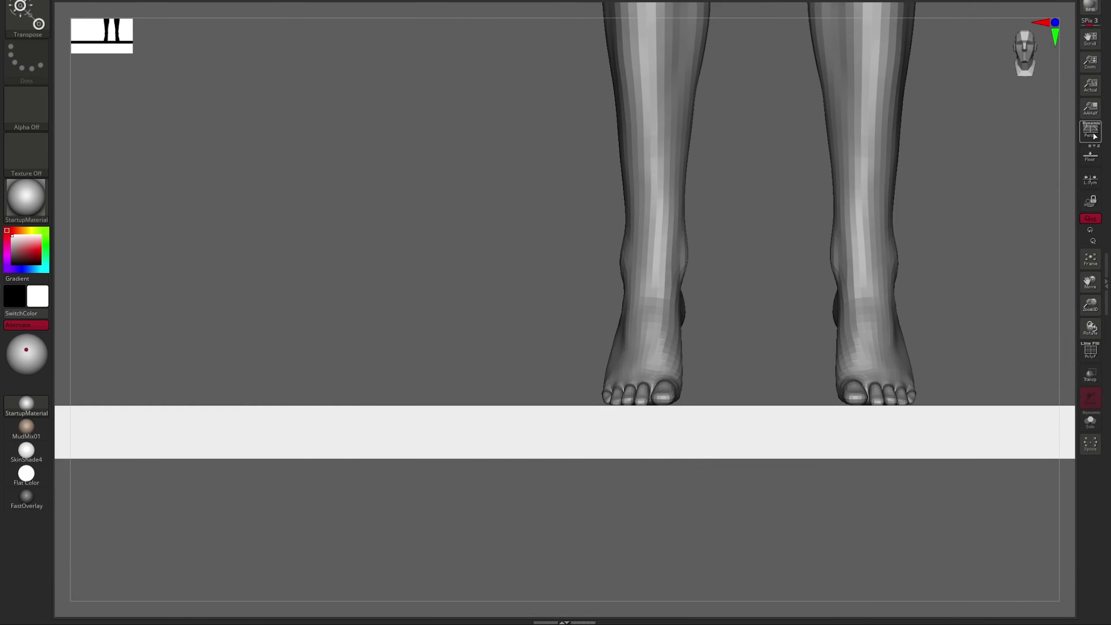
Return to the higher subdivision level and refine the shape of the feet with the Move brush in perspective view.
key("d")
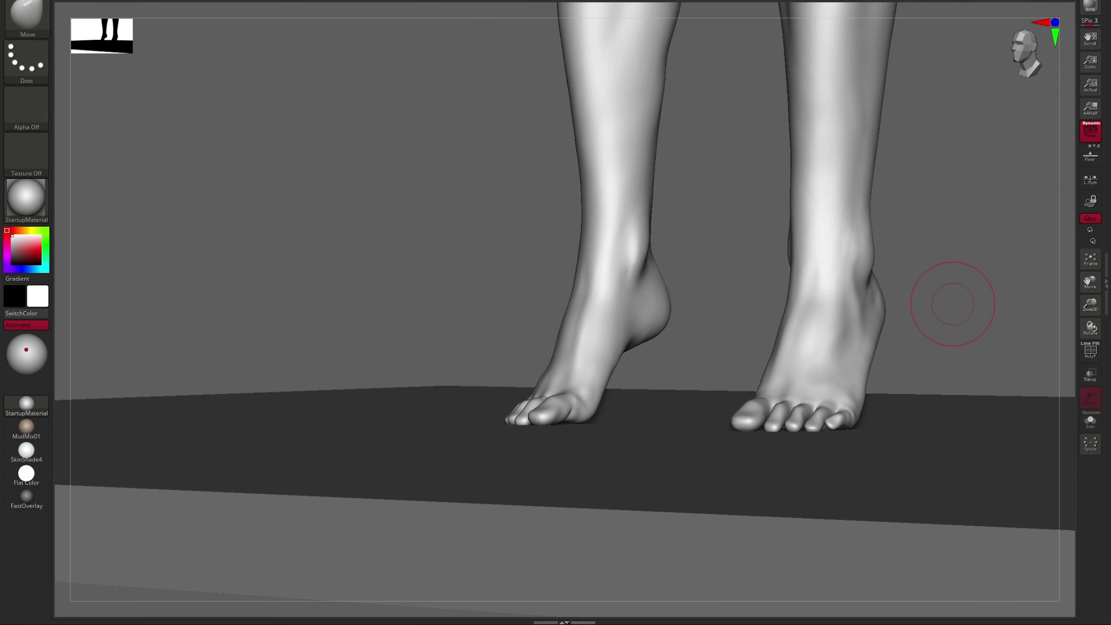
left_click_drag(891, 311, 715, 367, "alt")
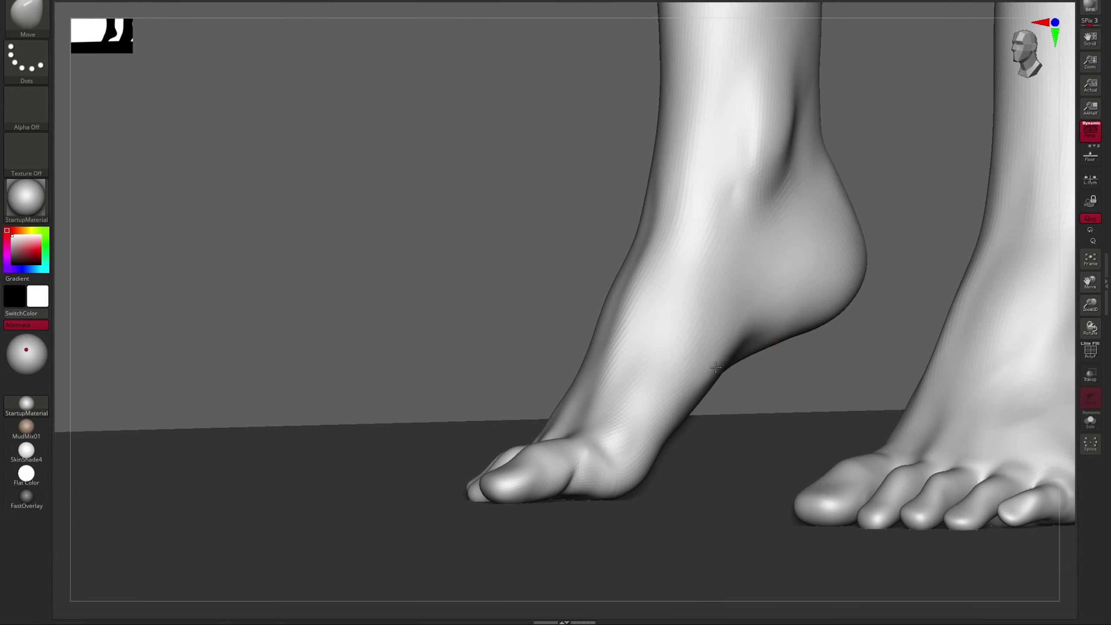
right_click_drag(669, 444, 573, 485)
right_click(574, 485)
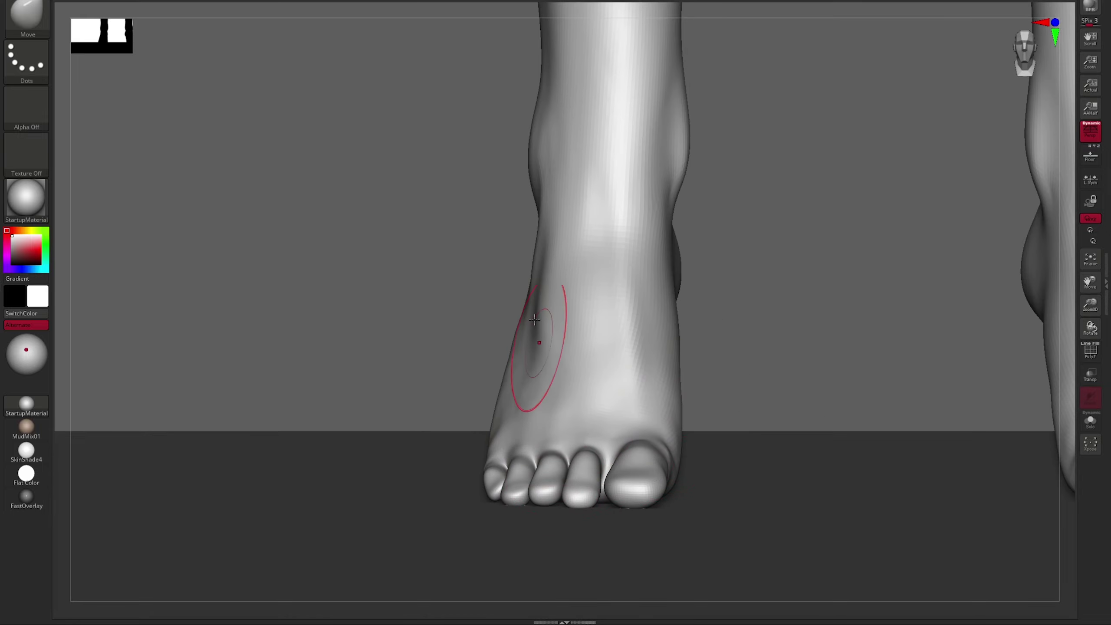
right_click_drag(650, 312, 702, 408)
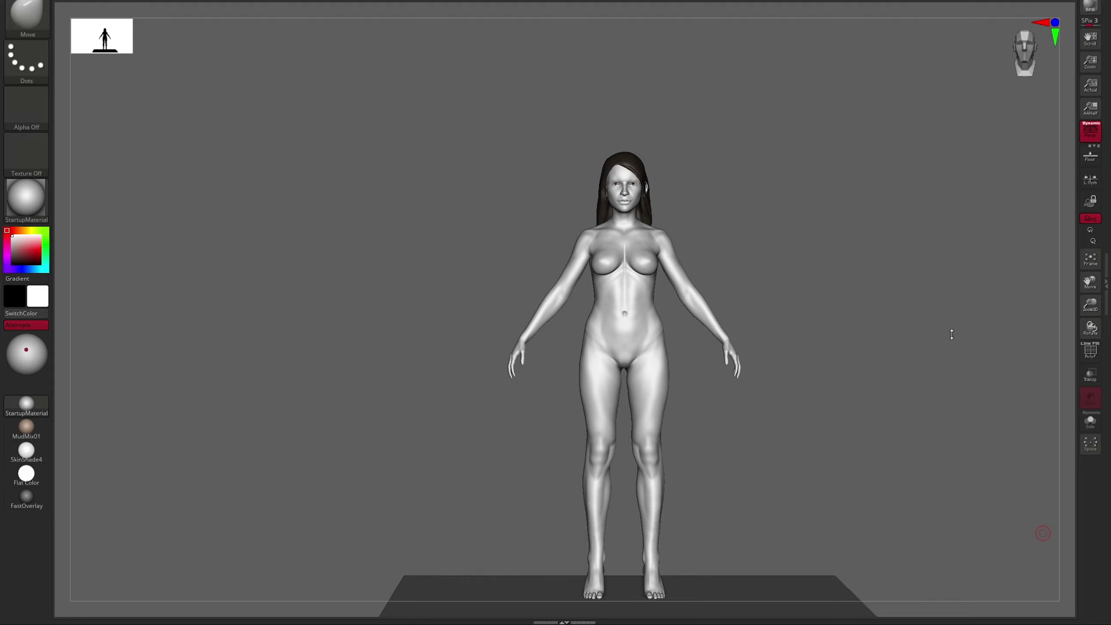
Build up the calf and shin muscles with the ClayBuildup brush and smooth the transitions.
mouse_move(687, 451)
right_mouse_down()
mouse_move(596, 402)
mouse_move(658, 311)
mouse_move(794, 322)
mouse_move(836, 354)
mouse_move(759, 424)
right_mouse_up()
scroll(824, 355, "up", 4)
key("b")
key("b")
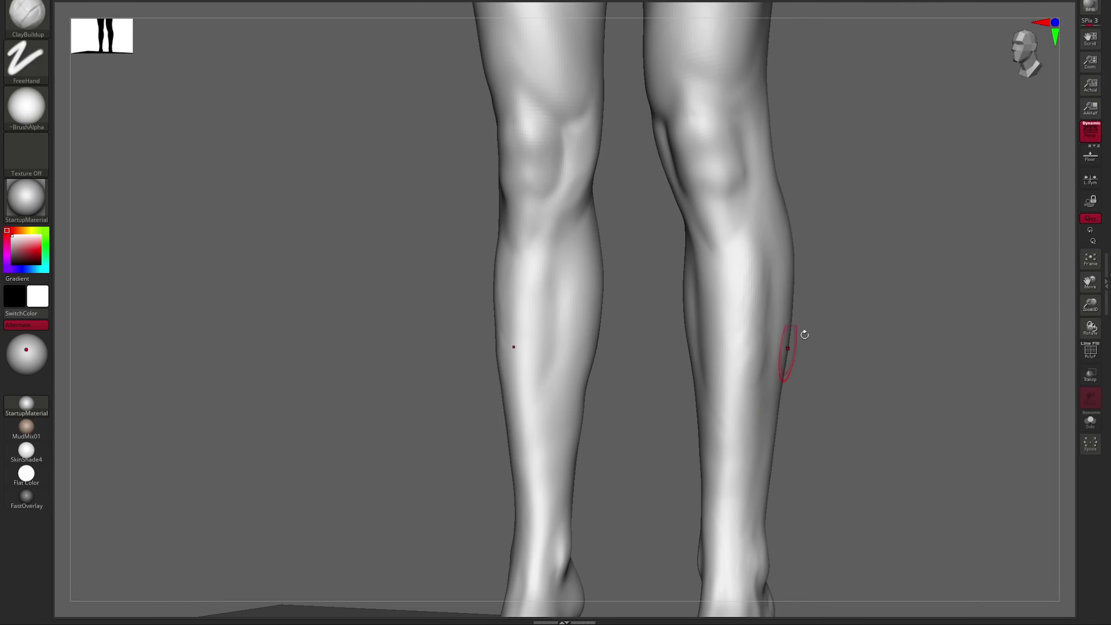
left_click_drag(804, 334, 797, 309, "shift")
right_click_drag(771, 279, 740, 285)
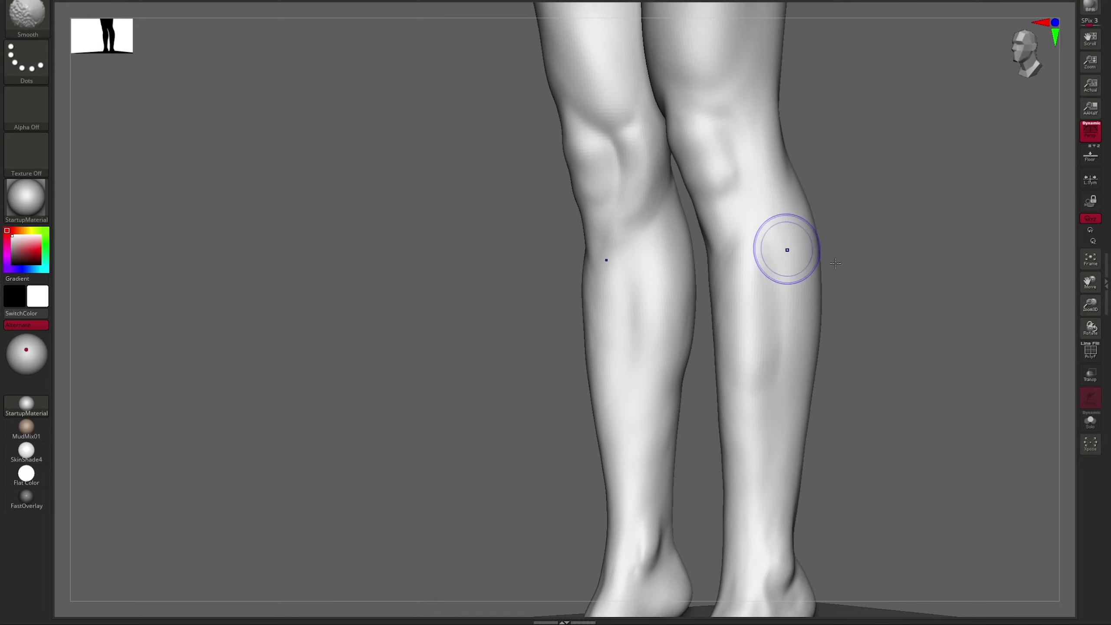
mouse_move(786, 248)
right_mouse_down("shift")
mouse_move(804, 256)
mouse_move(761, 317)
mouse_move(913, 334)
mouse_move(864, 256)
mouse_move(869, 284)
right_mouse_up("shift")
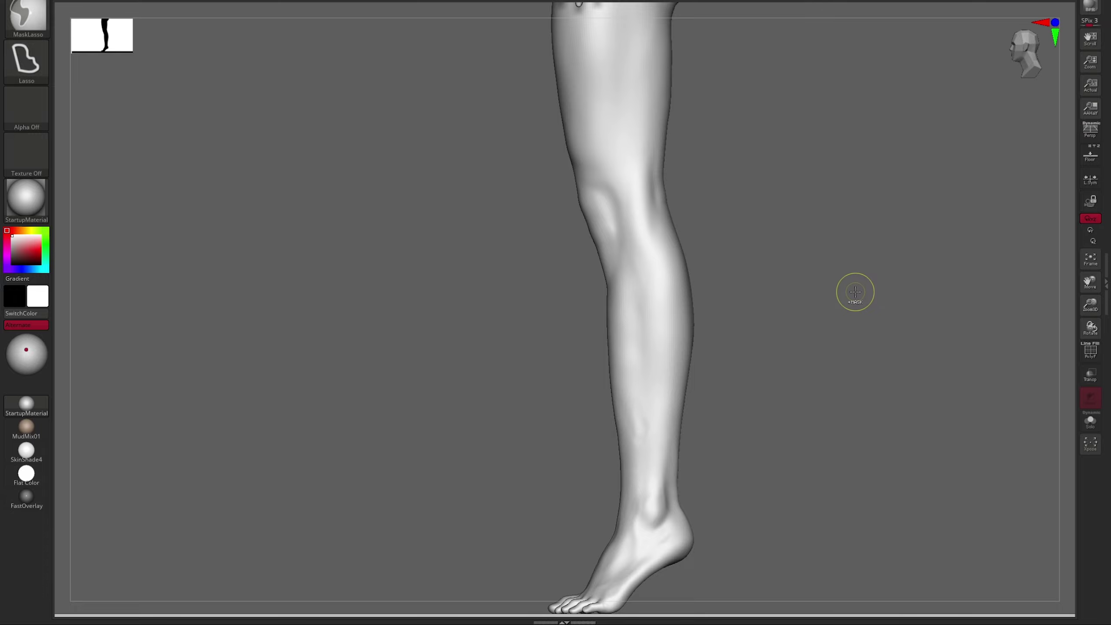
Refine the side contours of the shin and ankle above the floor slab with the Move brush.
key("b")
key("m")
key("v")
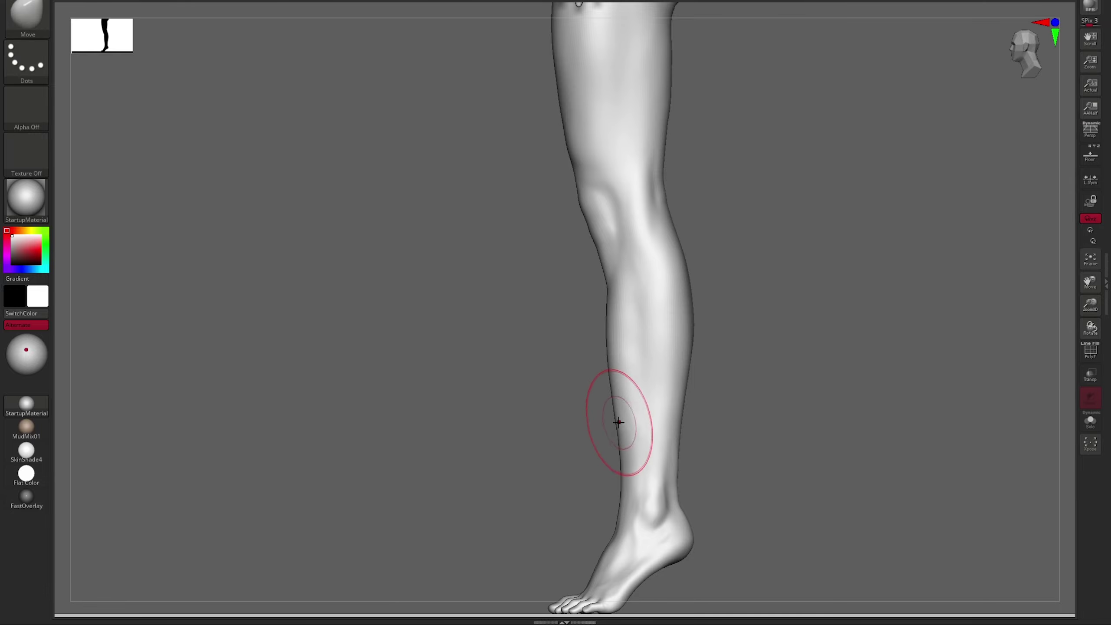
mouse_move(691, 382)
right_mouse_down("ctrl")
mouse_move(688, 368)
mouse_move(680, 480)
right_mouse_up("ctrl")
key("s")
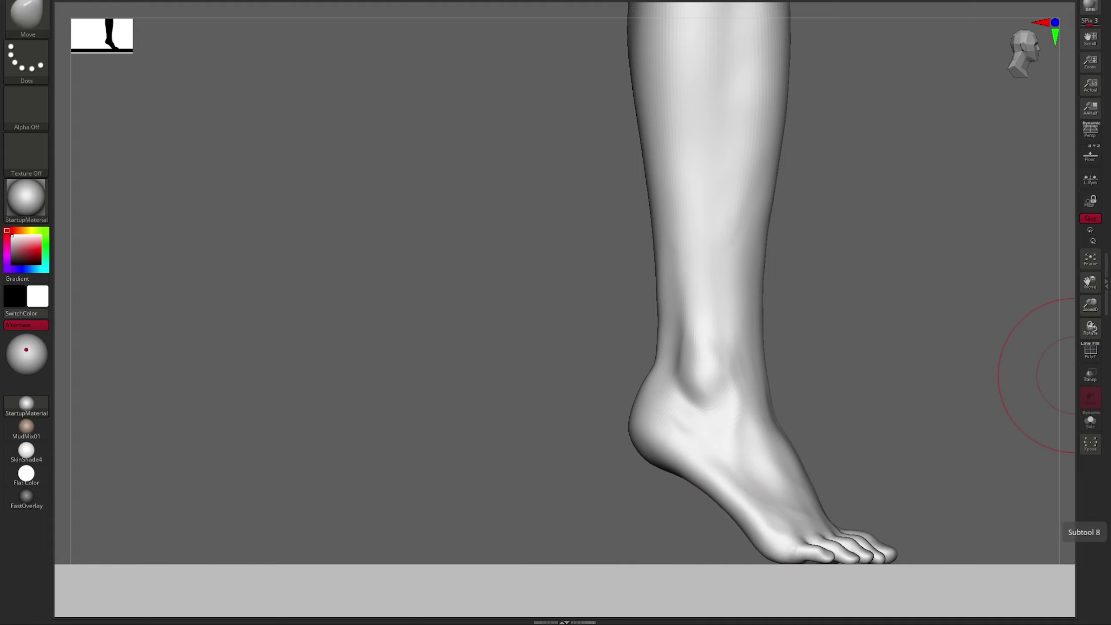
right_click_drag(953, 284, 927, 219, "ctrl")
right_click_drag(875, 350, 805, 315, "ctrl")
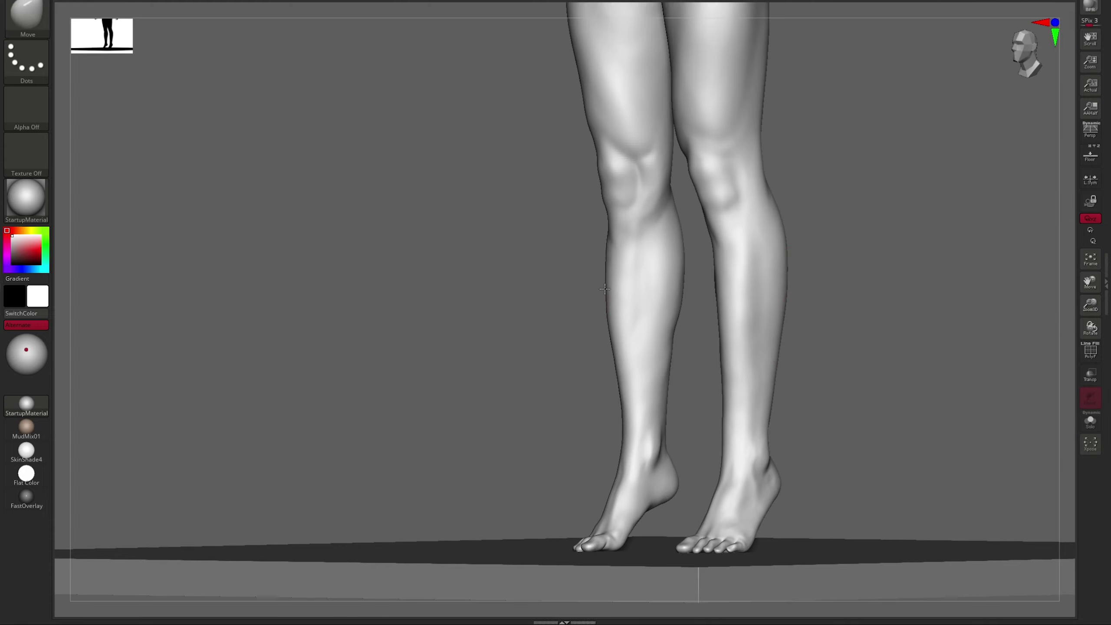
Adjust the calf and ankle contours from the front and back with the Move brush, using perspective view.
right_click_drag(605, 289, 594, 313, "shift")
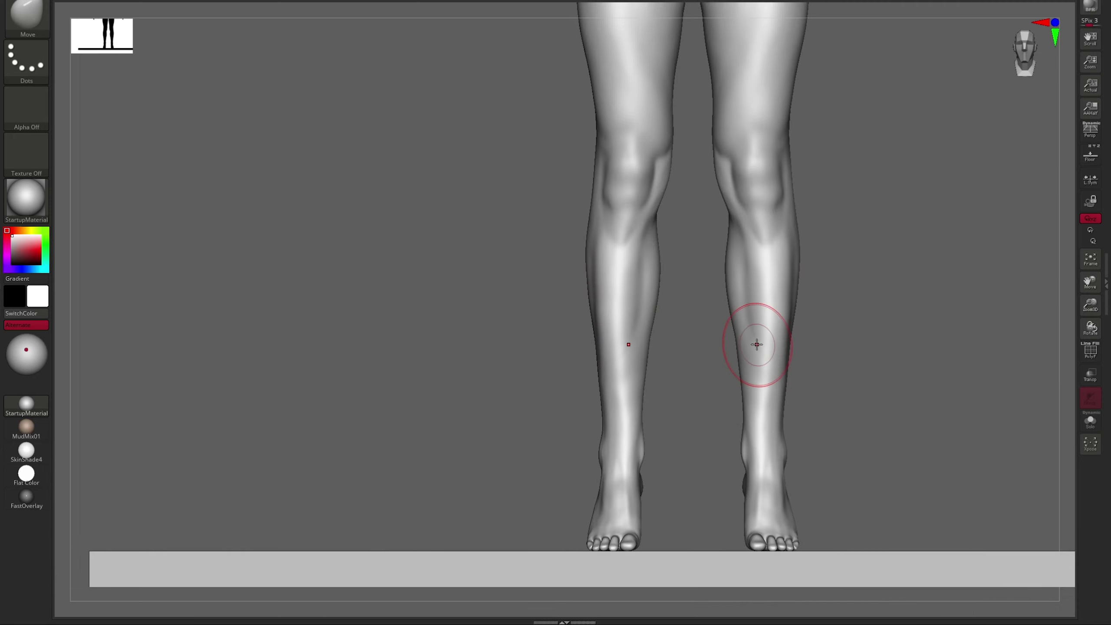
right_click_drag(788, 288, 801, 310)
key("p")
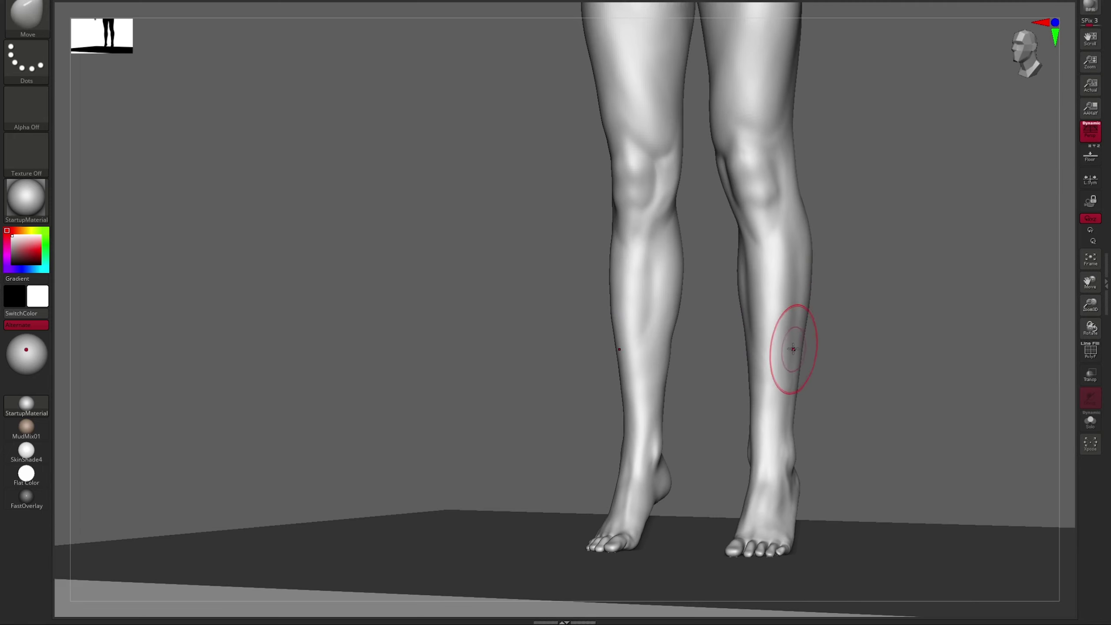
right_click_drag(794, 349, 652, 384, "ctrl")
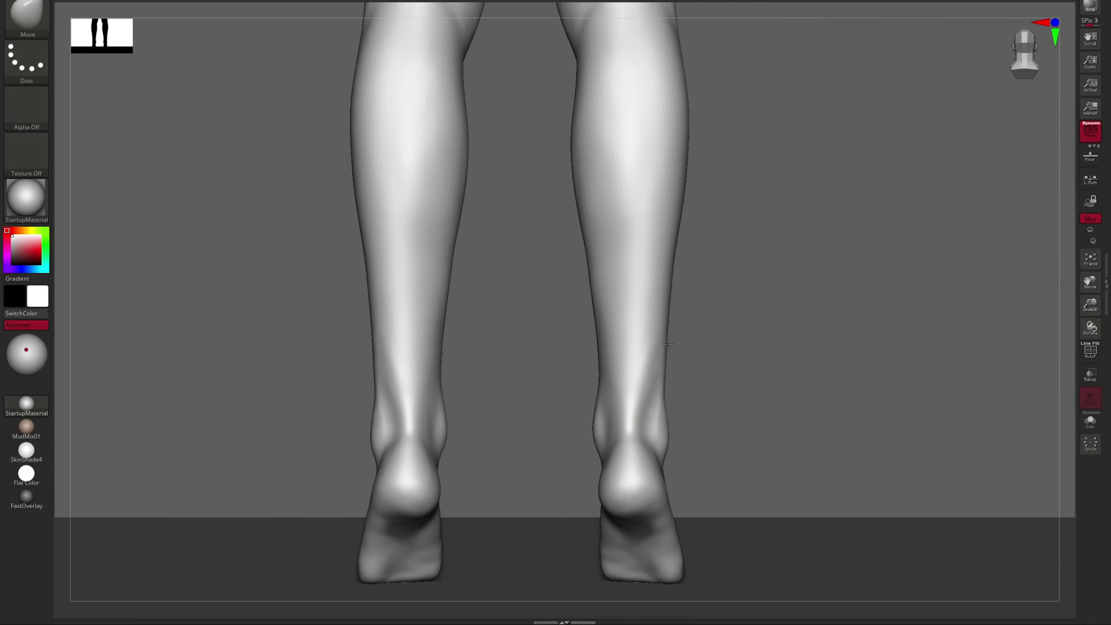
mouse_move(669, 345)
left_mouse_down()
mouse_move(846, 308)
mouse_move(841, 380)
mouse_move(732, 371)
left_mouse_up()
key("s")
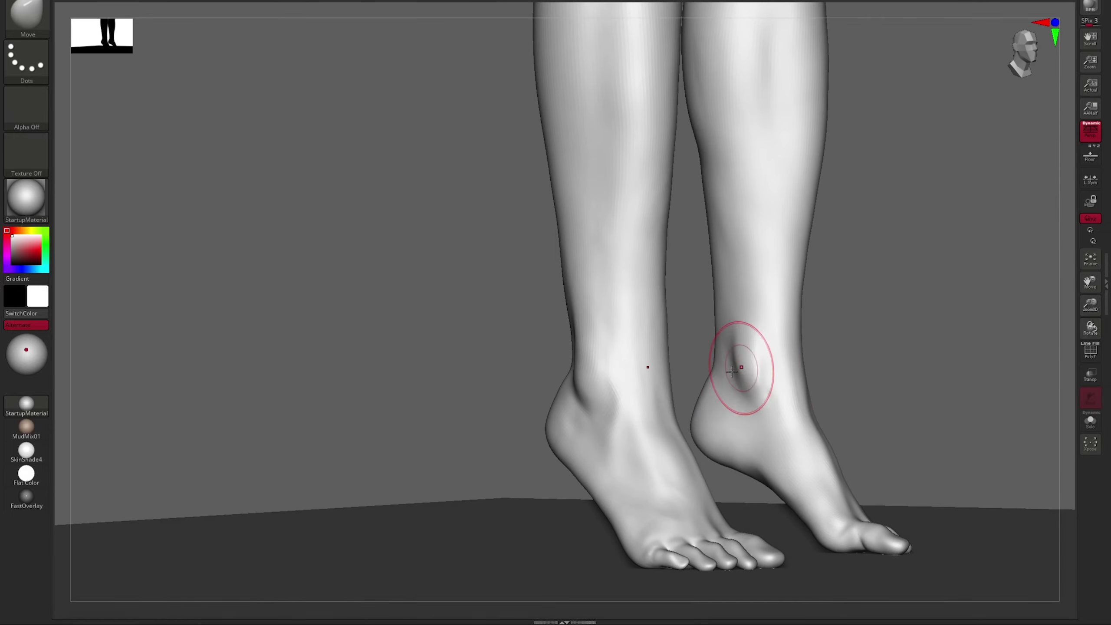
Refine the ankle, heel and lower calf contours from several angles with the Move brush.
left_click_drag(837, 354, 741, 369)
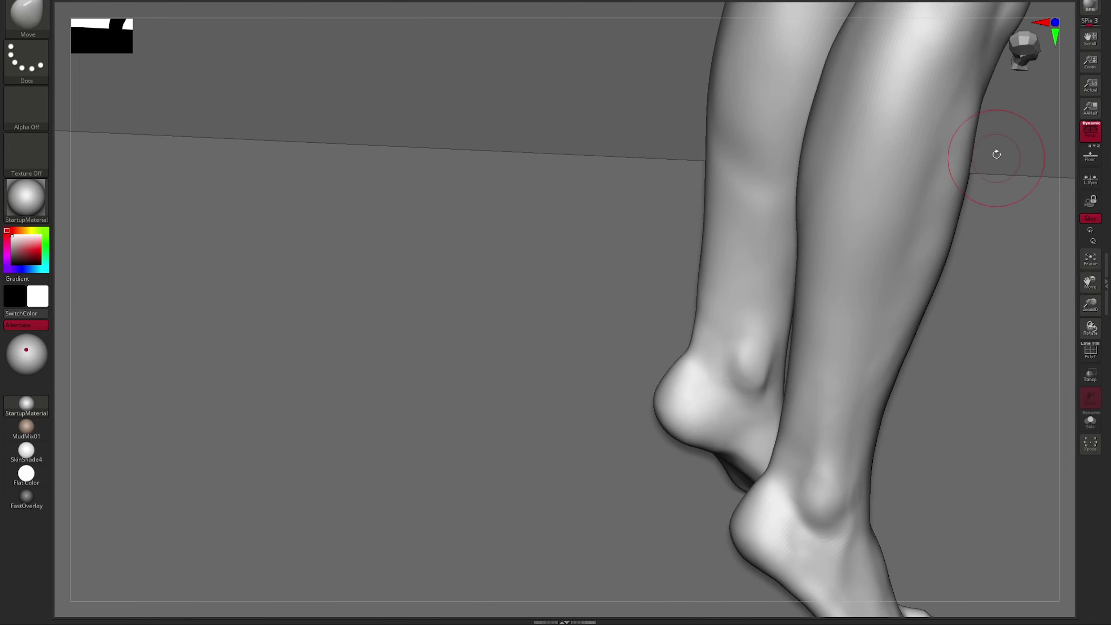
mouse_move(997, 154)
left_mouse_down()
mouse_move(913, 293)
mouse_move(831, 323)
mouse_move(743, 334)
mouse_move(833, 319)
mouse_move(748, 352)
left_mouse_up()
left_click_drag(741, 401, 801, 412)
mouse_move(714, 376)
left_mouse_down()
mouse_move(811, 379)
mouse_move(853, 357)
mouse_move(739, 395)
mouse_move(734, 380)
mouse_move(853, 310)
left_mouse_up()
Build up and smooth the forms of the abdomen and hips from the front with the ClayBuildup brush.
key("f")
key("f")
mouse_move(784, 261)
left_mouse_down("alt")
mouse_move(801, 280)
mouse_move(792, 260)
left_mouse_up("alt")
key("b")
key("f")
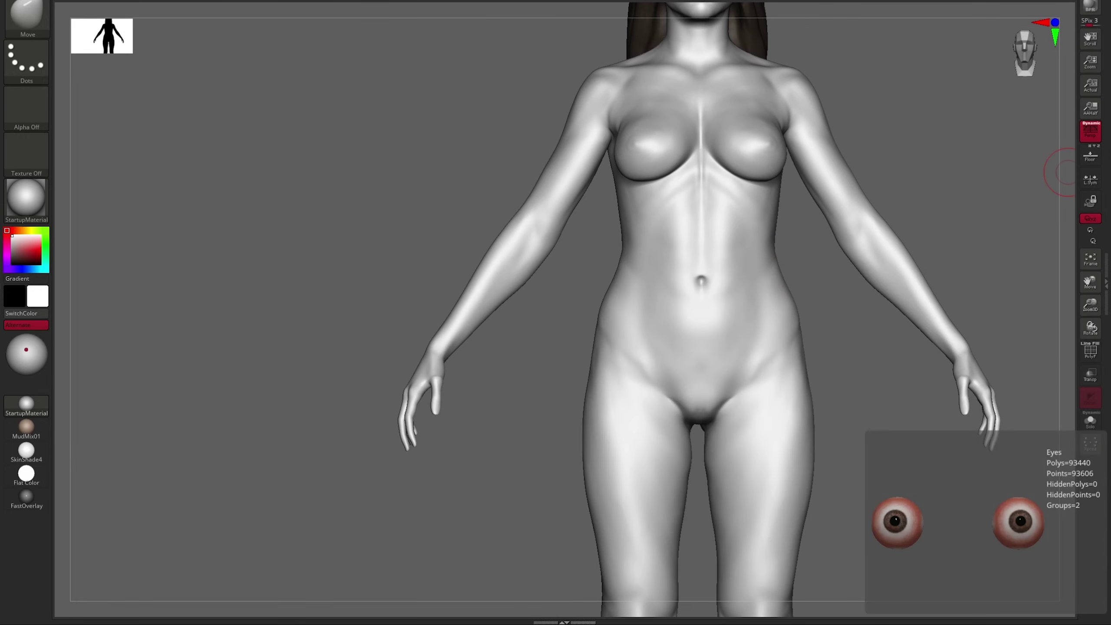
right_click_drag(876, 322, 771, 272)
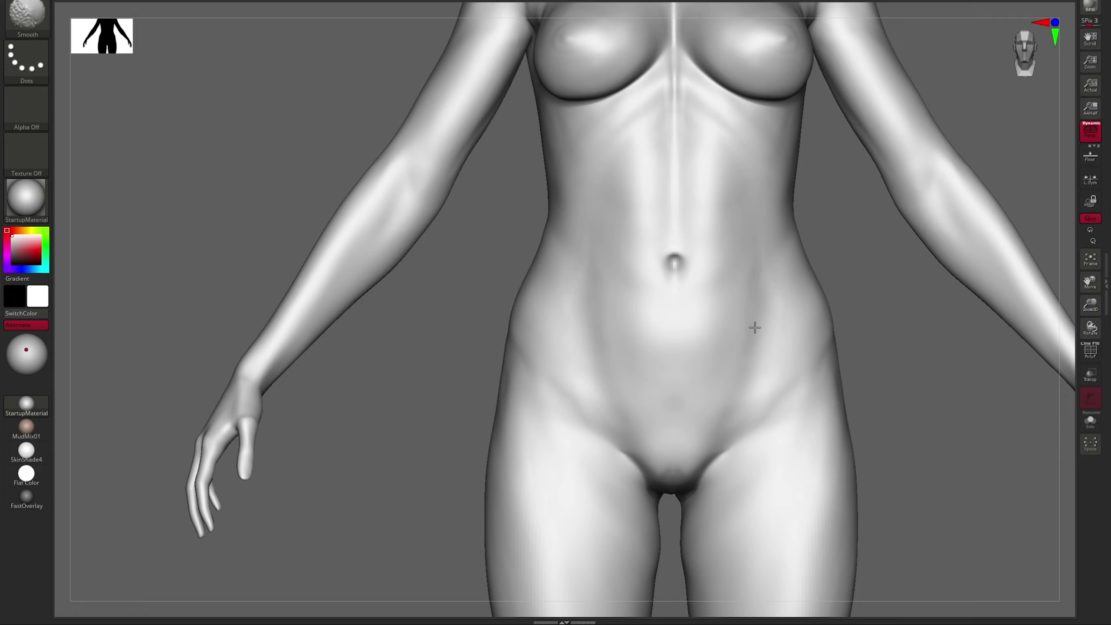
mouse_move(755, 327)
left_mouse_down("alt")
mouse_move(779, 325)
mouse_move(759, 330)
left_mouse_up("alt")
Refine the shoulder, neck and jaw area with the ClayBuildup brush in front and side views.
key("f")
left_click_drag(924, 298, 939, 234, "alt")
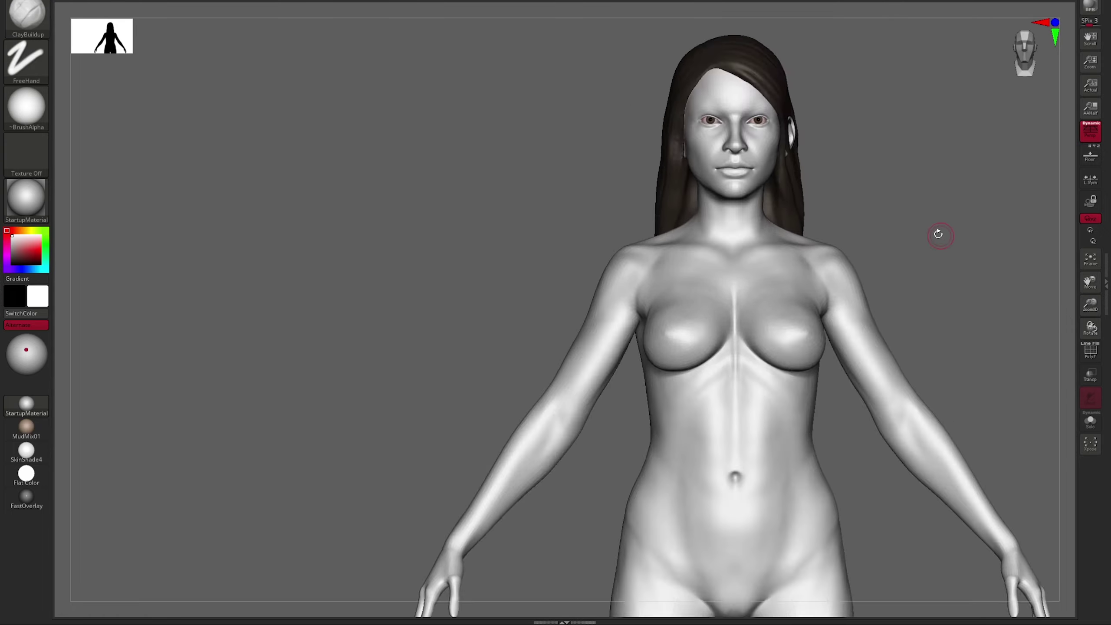
right_click_drag(939, 234, 866, 369)
left_click_drag(876, 263, 968, 263, "alt")
right_click_drag(968, 263, 853, 316, "shift")
left_click_drag(853, 315, 801, 300, "alt")
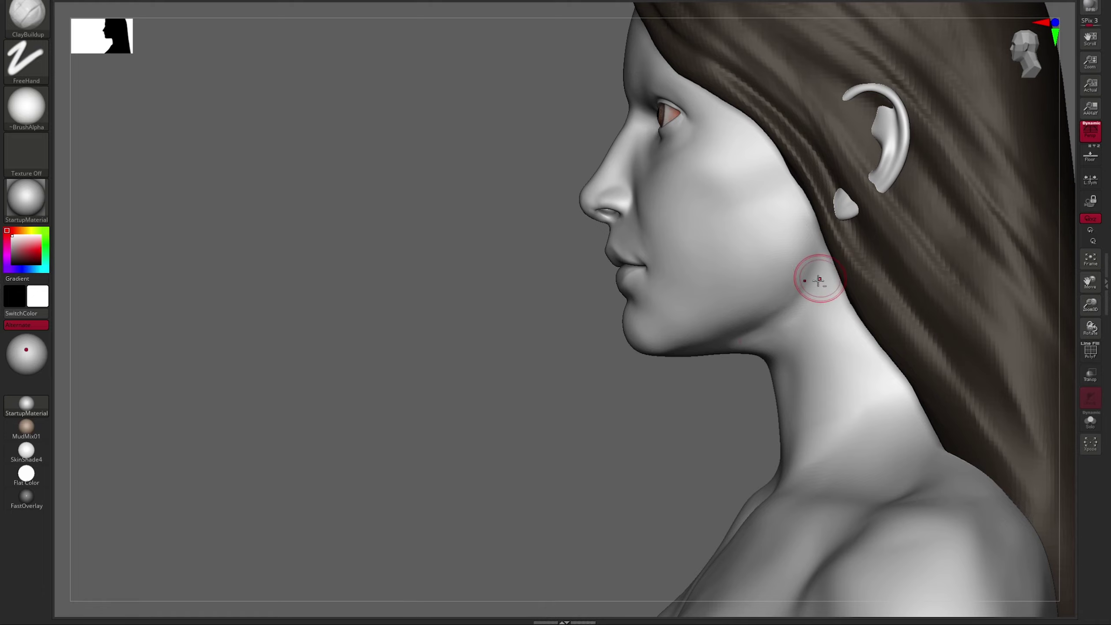
mouse_move(820, 279)
right_mouse_down()
mouse_move(818, 237)
mouse_move(777, 322)
mouse_move(793, 301)
mouse_move(752, 328)
mouse_move(689, 260)
mouse_move(702, 457)
mouse_move(737, 457)
mouse_move(850, 539)
mouse_move(732, 385)
mouse_move(821, 334)
mouse_move(726, 433)
mouse_move(718, 470)
mouse_move(860, 449)
mouse_move(764, 266)
mouse_move(784, 278)
mouse_move(693, 379)
right_mouse_up()
Build up the tops of the isolated feet with the ClayBuildup brush.
key("b")
key("c")
key("b")
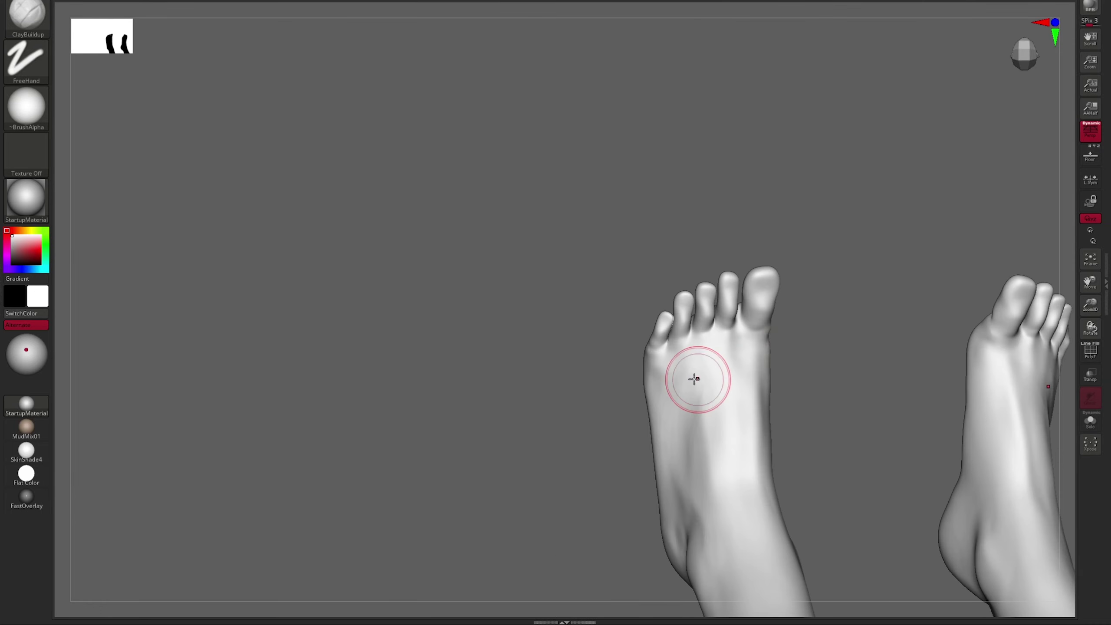
Reshape the toes and outlines of the feet from above and below with the Move brush.
key("b")
key("m")
key("v")
mouse_move(793, 236)
right_mouse_down()
mouse_move(731, 434)
mouse_move(789, 422)
mouse_move(1020, 280)
right_mouse_up()
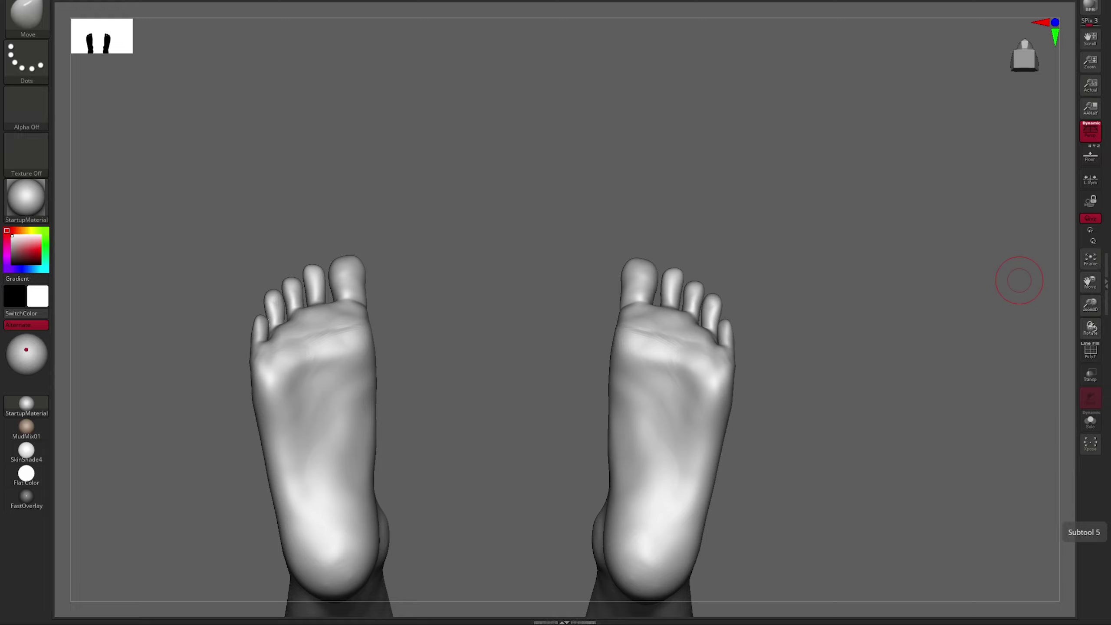
mouse_move(1020, 280)
right_mouse_down()
mouse_move(606, 382)
mouse_move(626, 348)
right_mouse_up()
right_click_drag(590, 409, 814, 285)
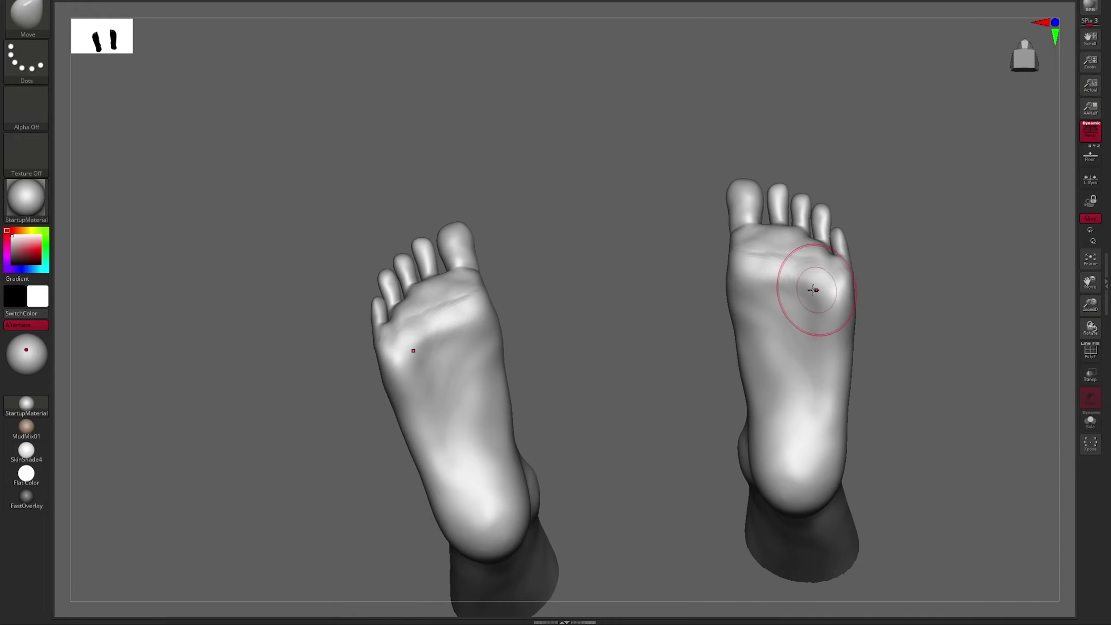
Build up the soles and arches of the feet with the ClayBuildup brush.
key("b")
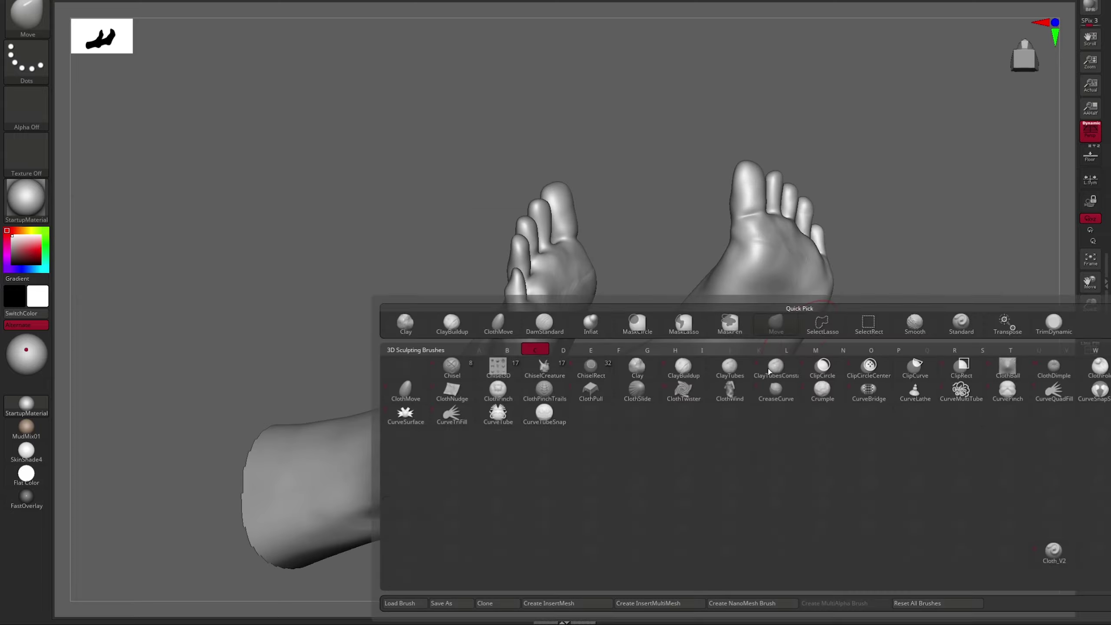
key("c")
key("b")
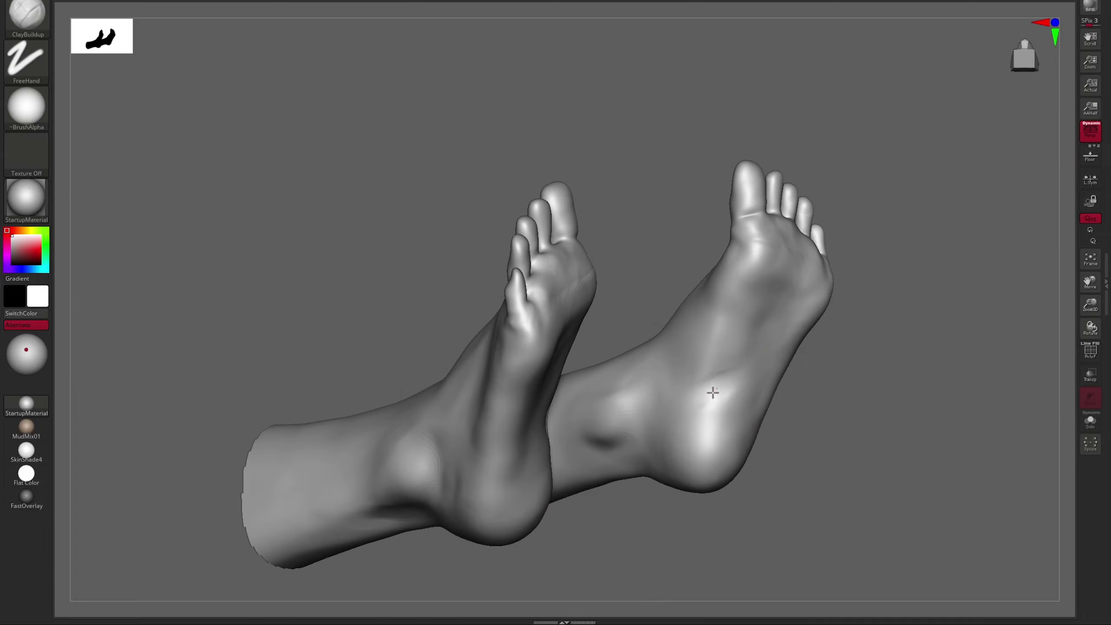
mouse_move(712, 390)
right_mouse_down()
mouse_move(639, 387)
mouse_move(699, 337)
right_mouse_up()
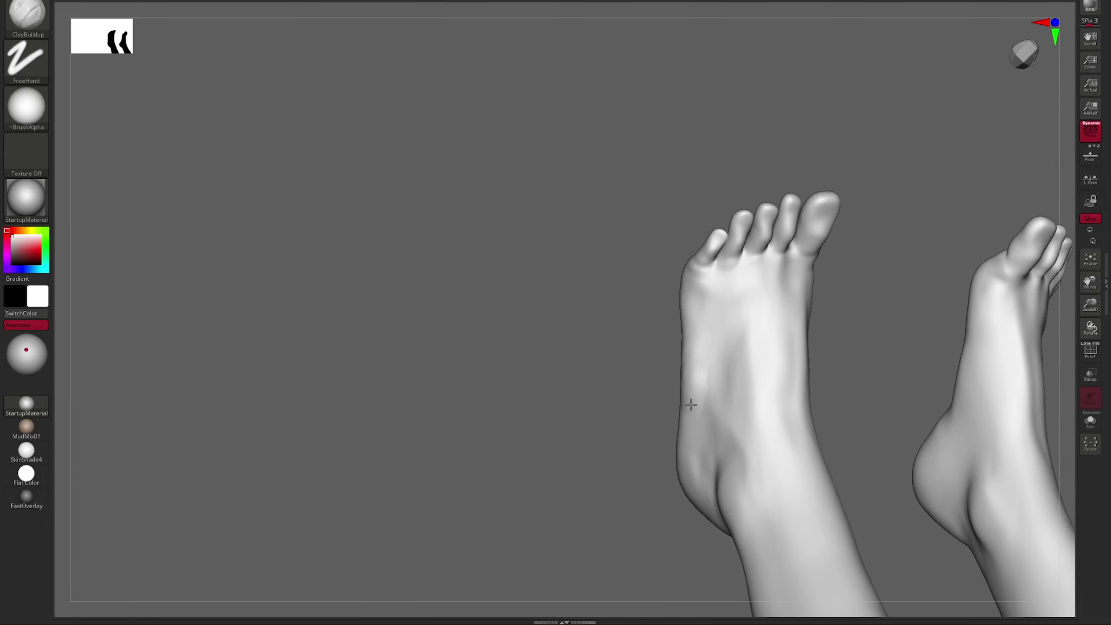
Adjust the side contours of the foot, heel and ankle with the Move brush.
key("b")
key("m")
key("v")
mouse_move(692, 405)
right_mouse_down()
mouse_move(883, 263)
mouse_move(748, 315)
right_mouse_up()
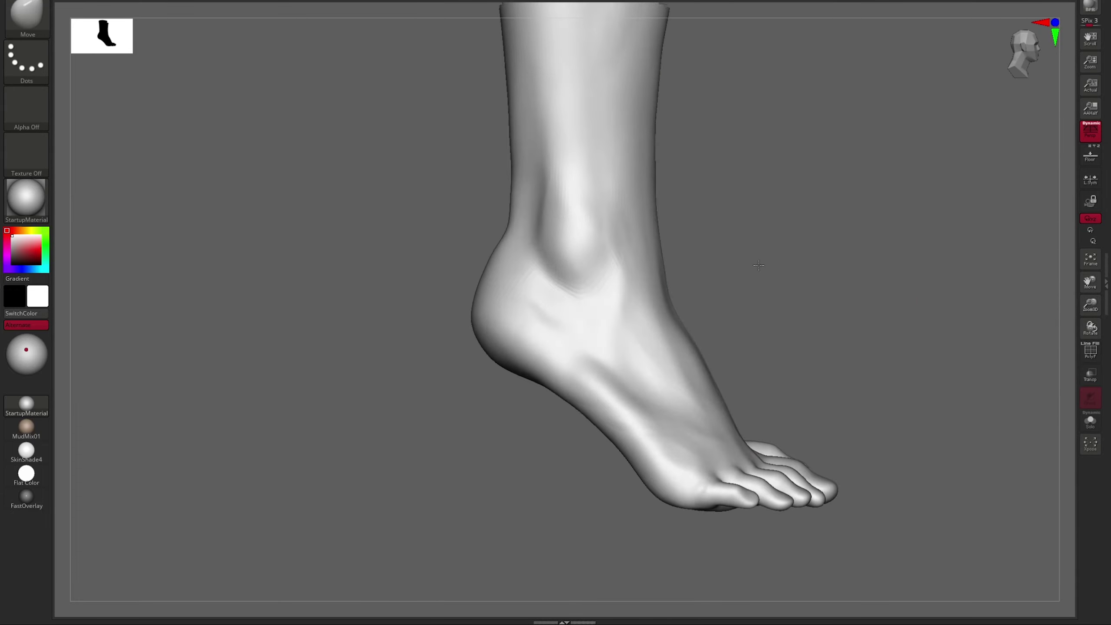
key("f")
mouse_move(645, 359)
right_mouse_down()
mouse_move(572, 395)
mouse_move(893, 398)
mouse_move(843, 366)
right_mouse_up()
Add volume around the ankle bones and insteps of both feet with the ClayBuildup brush.
key("b")
key("c")
key("b")
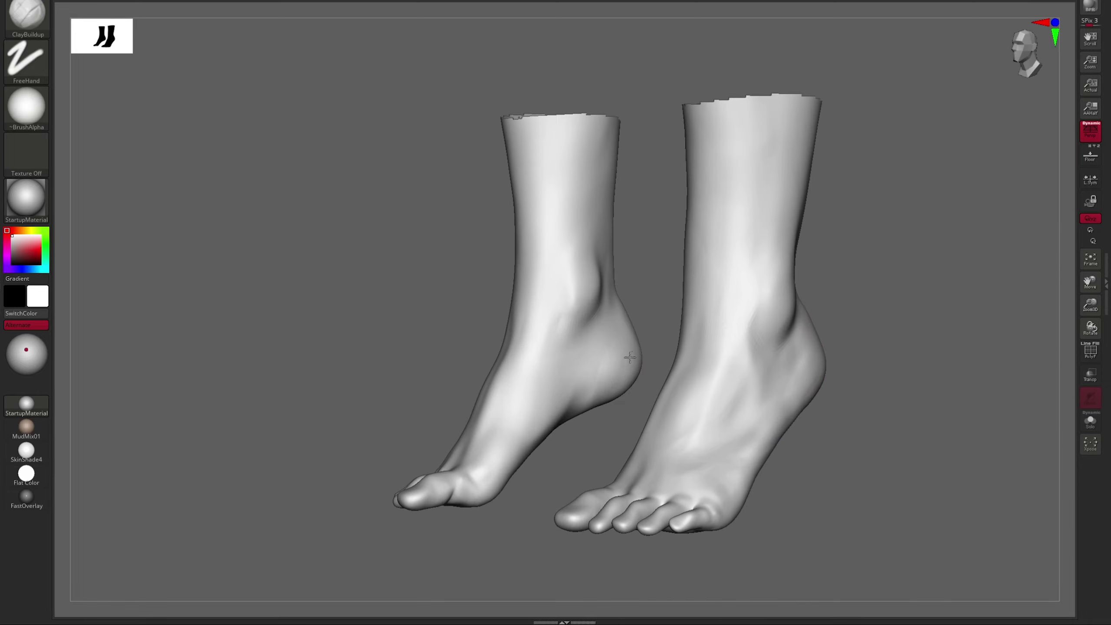
right_click_drag(516, 427, 772, 394)
Unhide the rest of the body and smooth the surface of the thighs.
left_click(931, 355, "ctrl+shift")
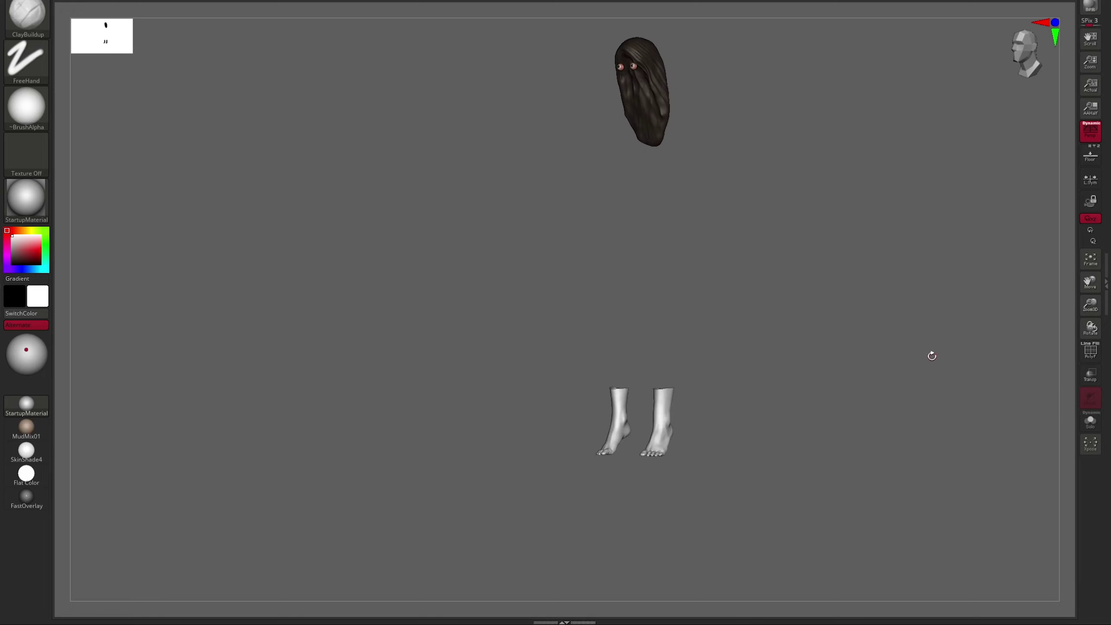
right_click_drag(930, 355, 671, 331, "ctrl")
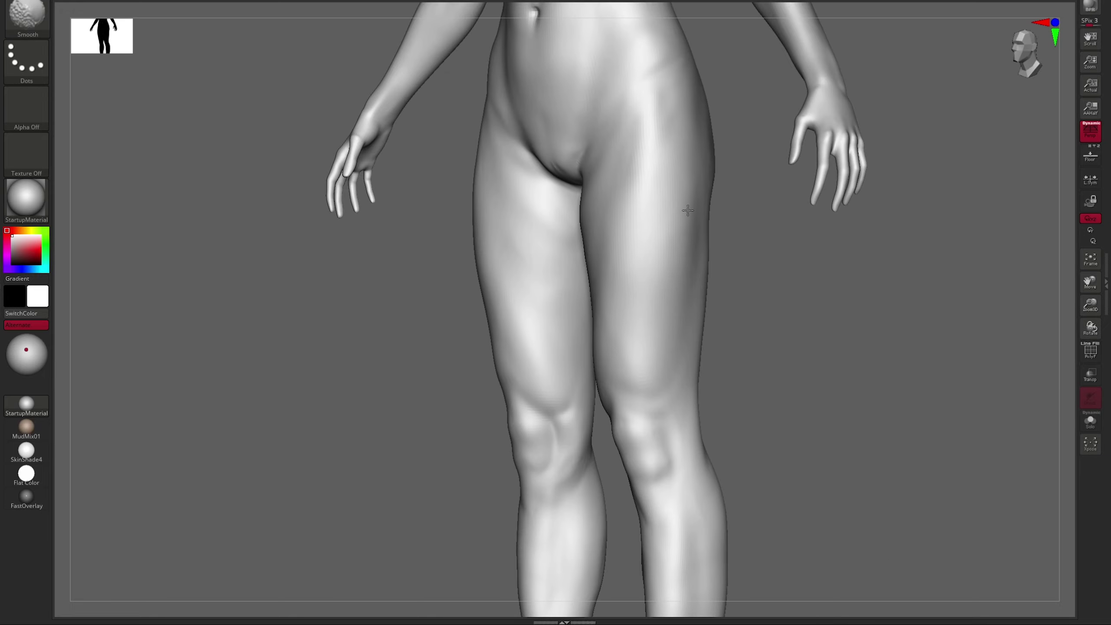
key("f")
Apply surface noise to the whole body with NoiseMaker after adjusting its noise settings.
left_click(1068, 397)
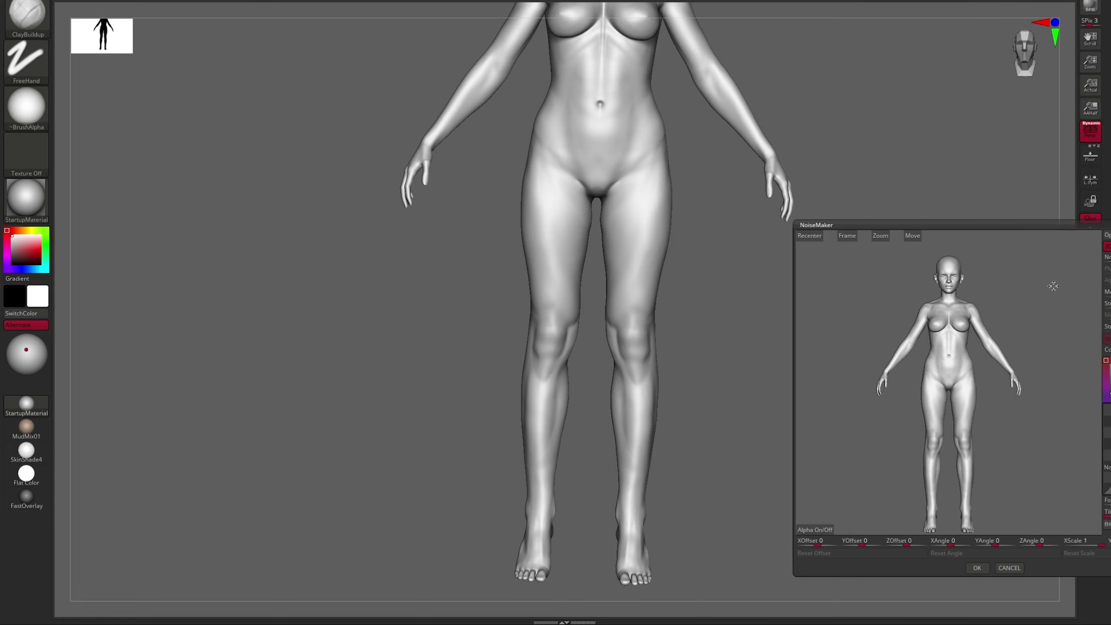
left_click_drag(1048, 285, 963, 351)
left_click_drag(1107, 257, 1110, 257)
left_click_drag(1107, 303, 1110, 303)
left_click(977, 568)
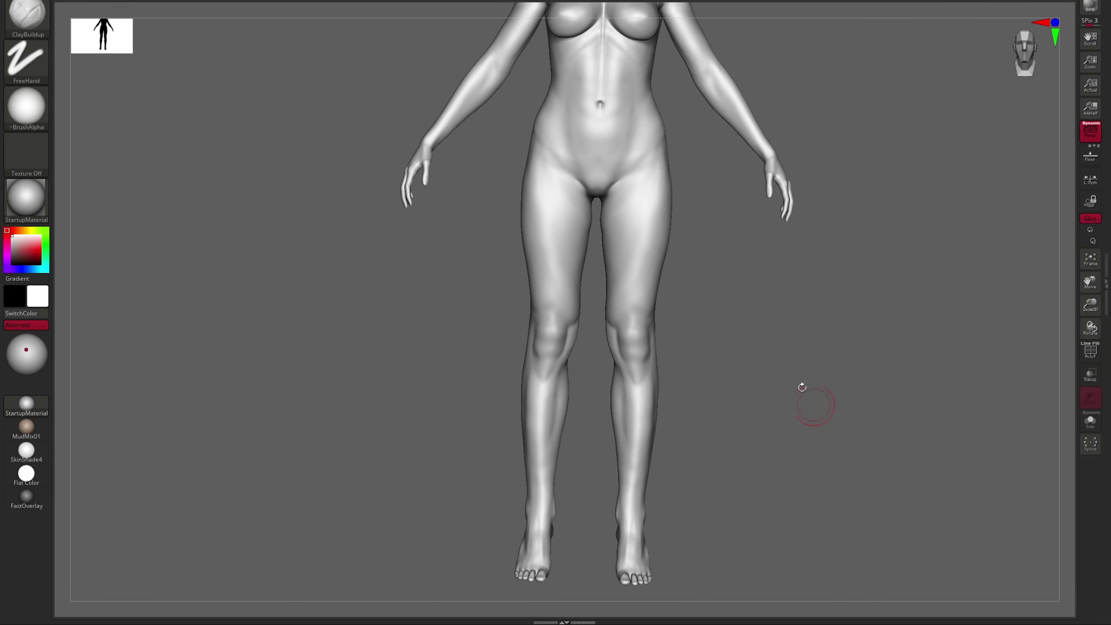
Examine the proportions of the whole figure from the front, three-quarter and back views.
left_click_drag(801, 384, 868, 250)
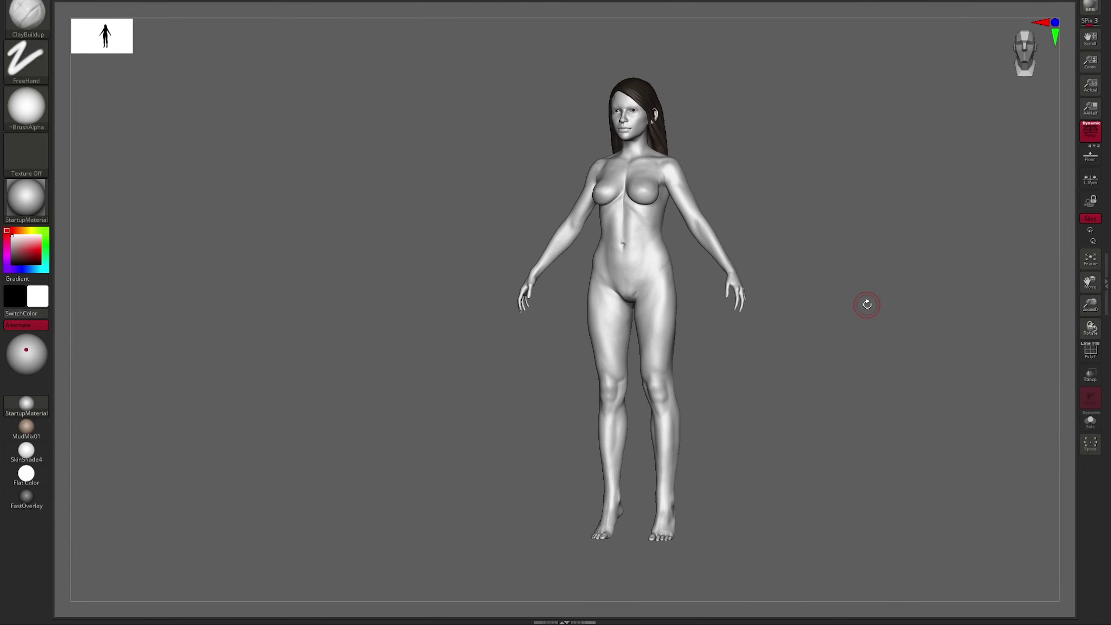
key("w")
key("q")
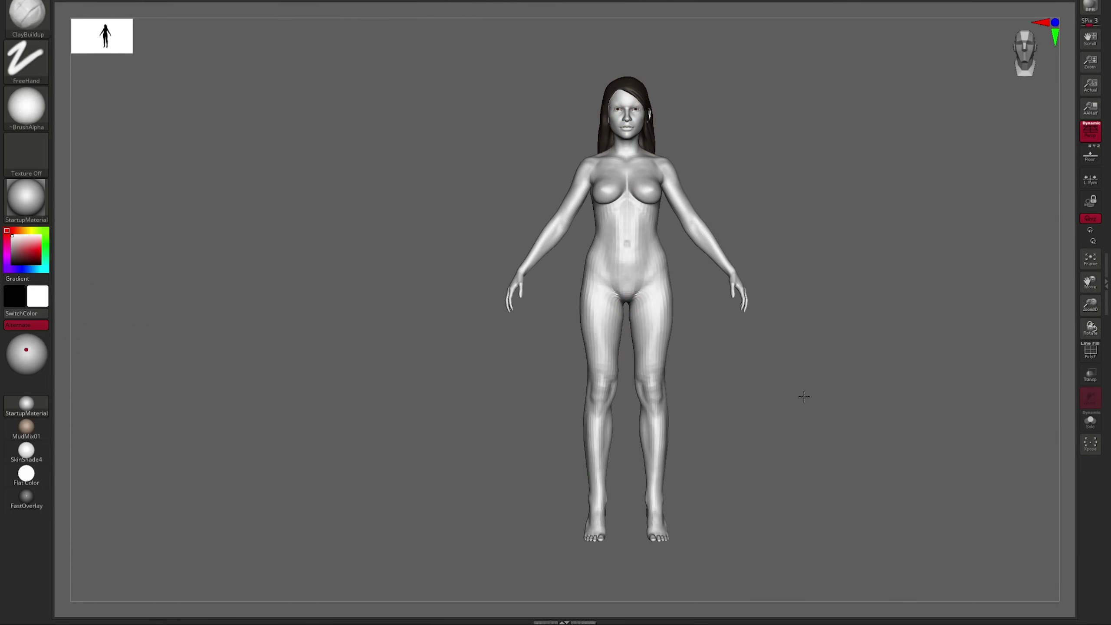
key("Tab")
left_click_drag(925, 280, 822, 286)
key("Tab")
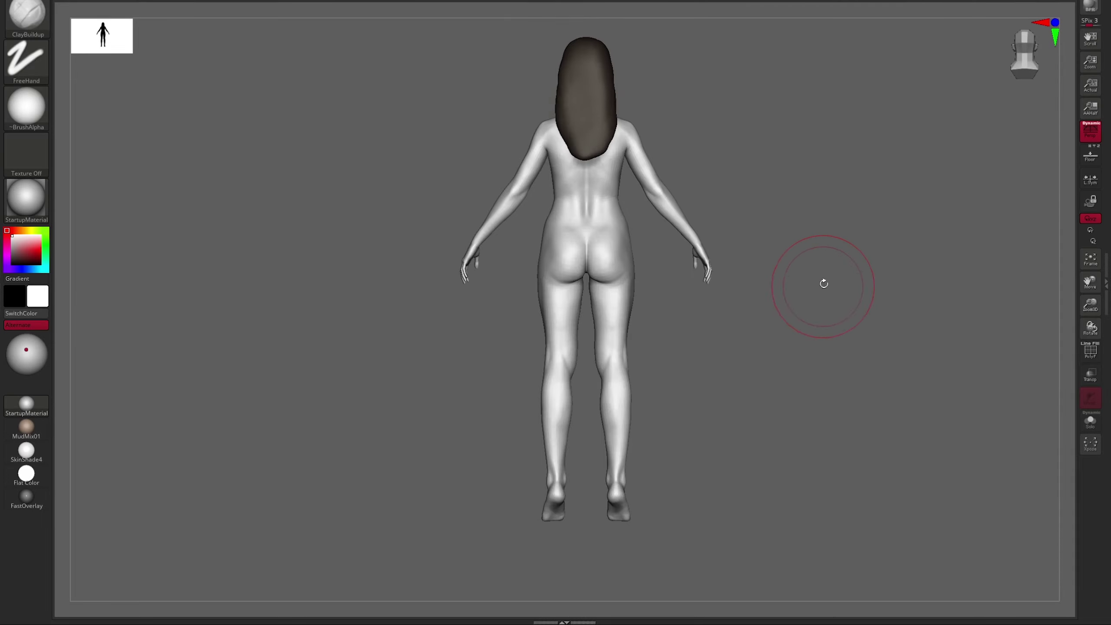
key("w")
key("s")
left_click_drag(746, 252, 857, 311)
Switch the material to MudMix01 and build up the hips and thighs with the ClayBuildup brush.
left_click(26, 427)
scroll(701, 340, "up", 5)
key("b")
key("c")
key("b")
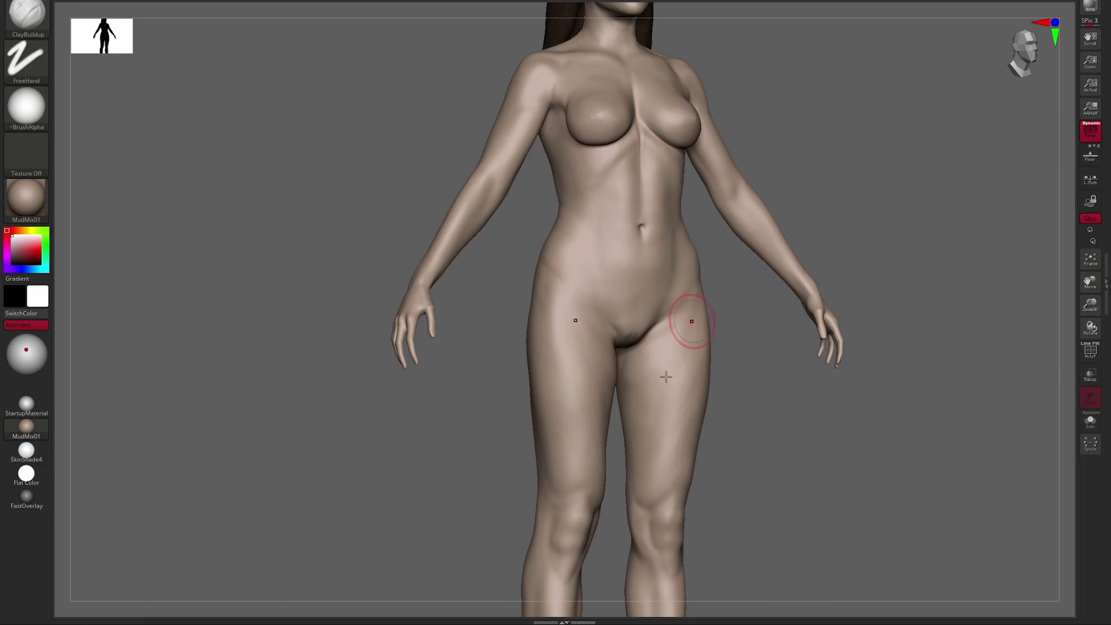
scroll(693, 357, "down", 5)
mouse_move(749, 348)
left_mouse_down()
mouse_move(739, 322)
mouse_move(701, 360)
left_mouse_up()
Adjust the silhouette of the hips, thighs and buttocks from front and back with an enlarged Move brush.
key("b")
key("m")
key("v")
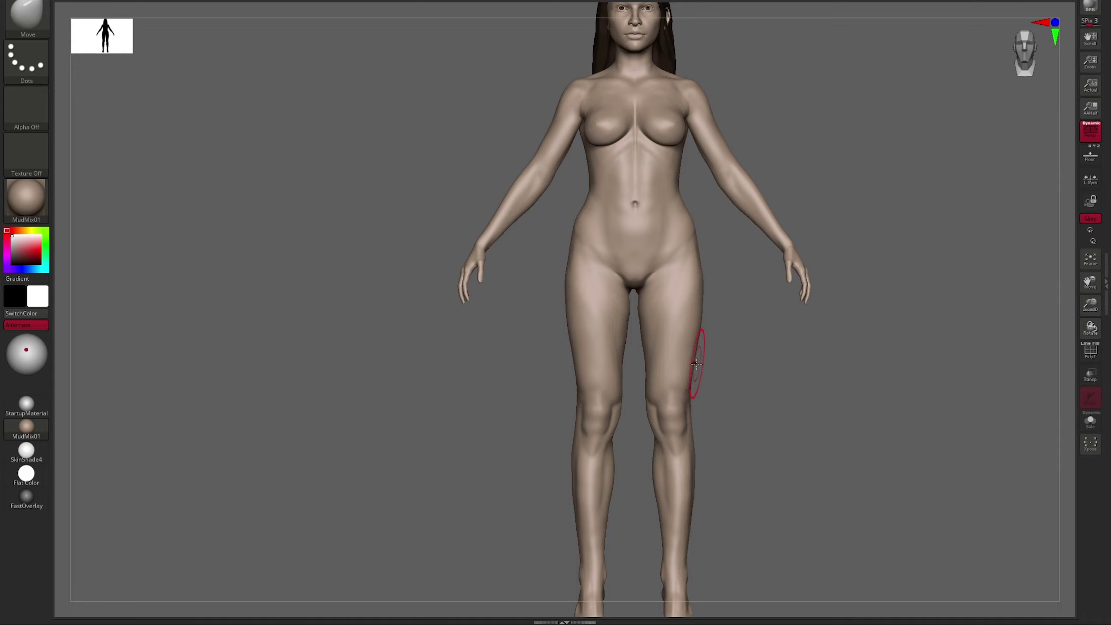
scroll(696, 364, "down", 1)
key("s")
mouse_move(697, 360)
right_mouse_down()
mouse_move(744, 416)
mouse_move(775, 431)
mouse_move(683, 374)
mouse_move(705, 377)
mouse_move(724, 430)
mouse_move(783, 372)
mouse_move(796, 509)
right_mouse_up()
key("f")
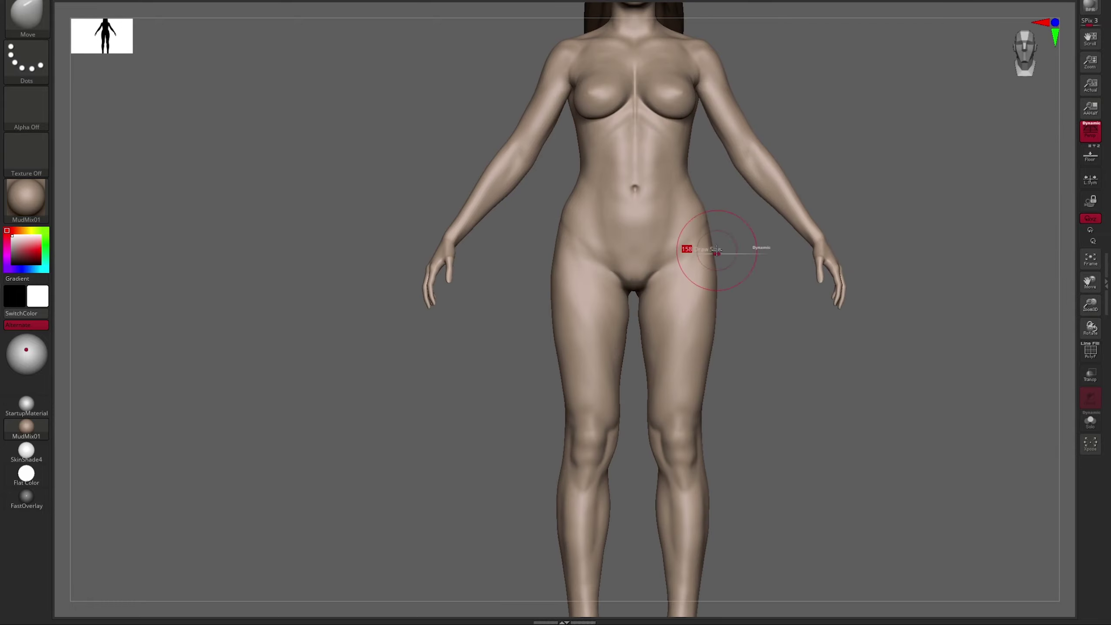
right_click_drag(687, 248, 624, 306)
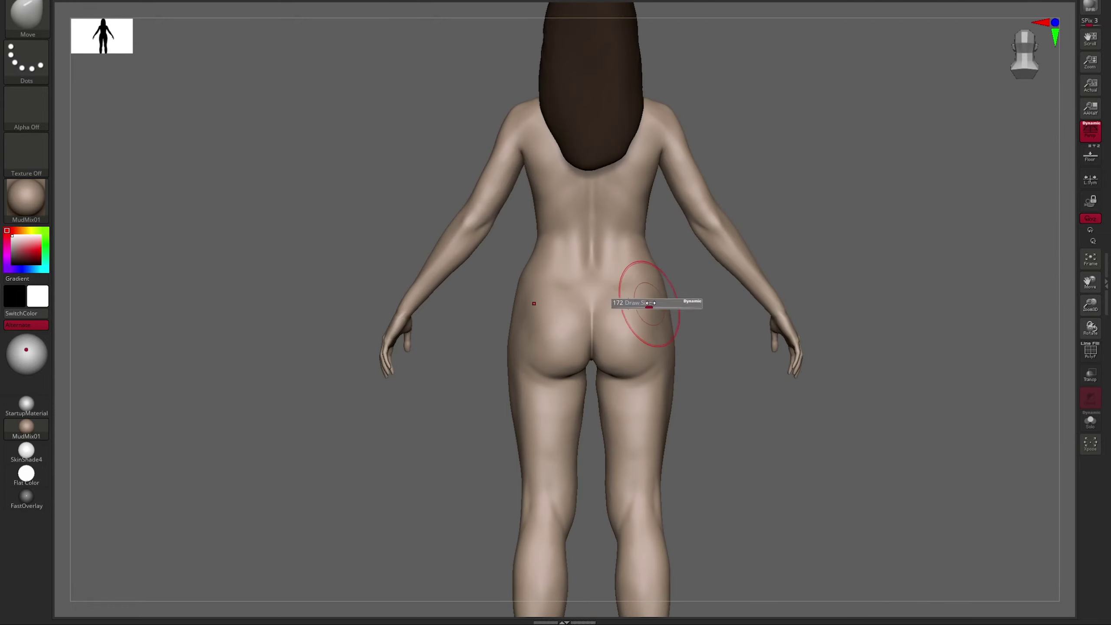
mouse_move(673, 344)
right_mouse_down("ctrl")
mouse_move(700, 363)
mouse_move(705, 433)
mouse_move(750, 336)
mouse_move(796, 397)
right_mouse_up("ctrl")
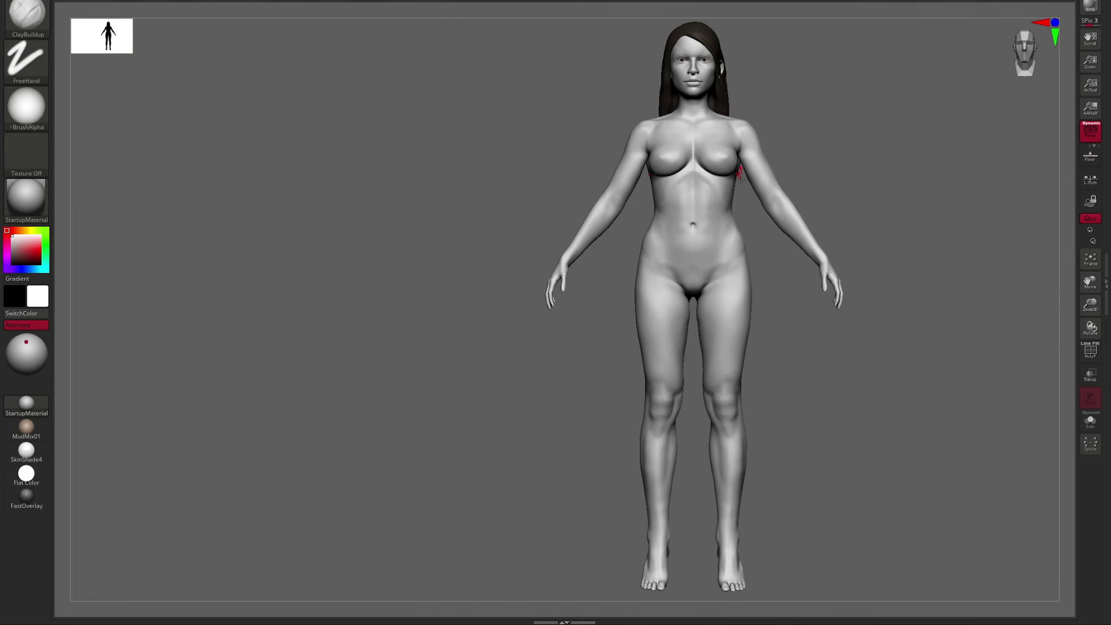
Sculpt the abdominal, rib and hip forms with the ClayBuildup brush and smooth the transitions.
right_click_drag(740, 177, 730, 349, "ctrl")
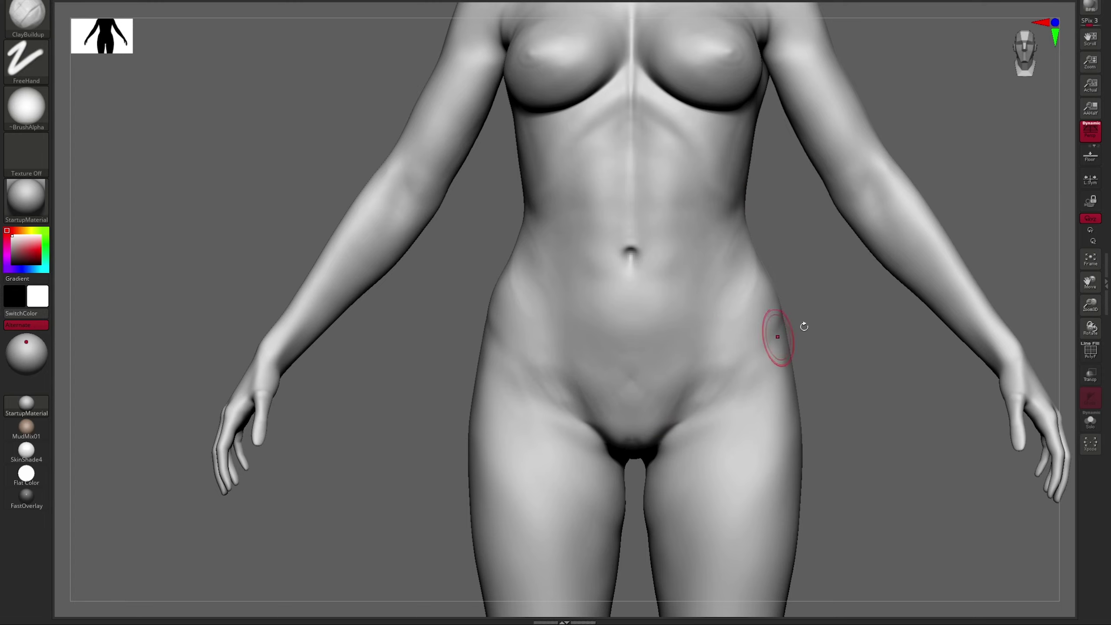
right_click_drag(804, 326, 724, 419)
right_click_drag(729, 365, 631, 278, "alt")
mouse_move(677, 231)
right_mouse_down()
mouse_move(764, 218)
mouse_move(641, 216)
right_mouse_up()
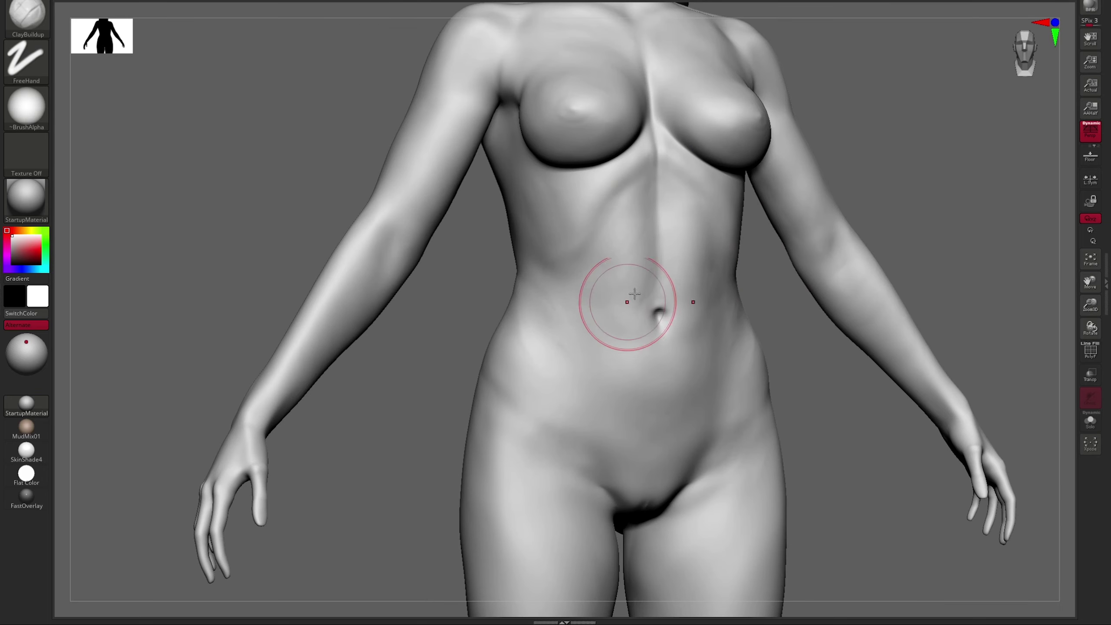
right_click_drag(634, 294, 719, 299)
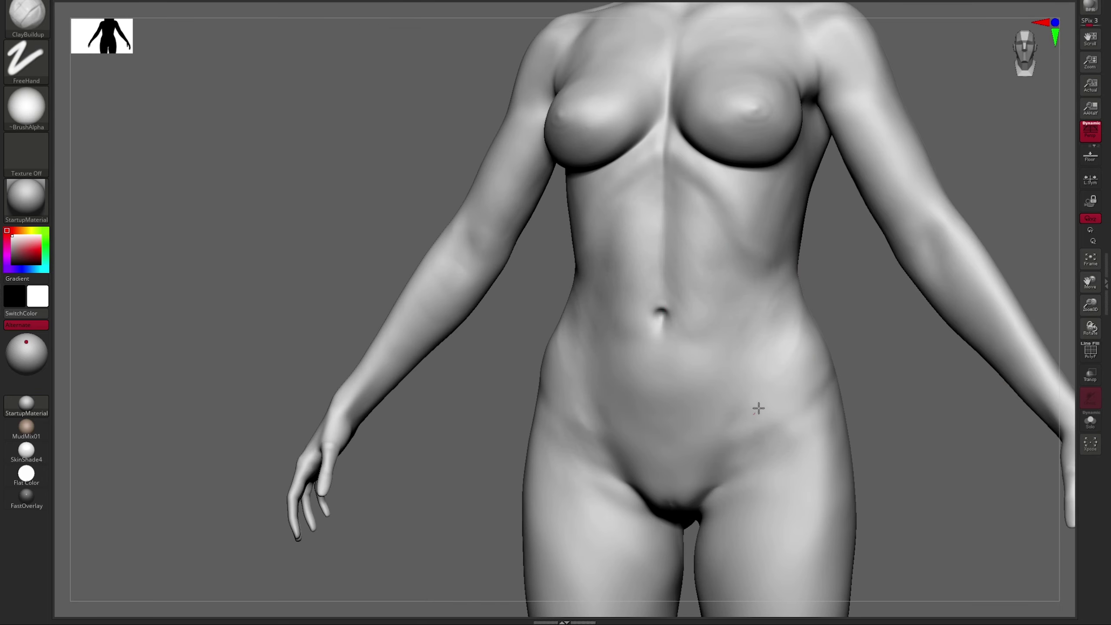
mouse_move(731, 406)
right_mouse_down()
mouse_move(891, 385)
mouse_move(844, 261)
mouse_move(807, 319)
mouse_move(702, 297)
right_mouse_up()
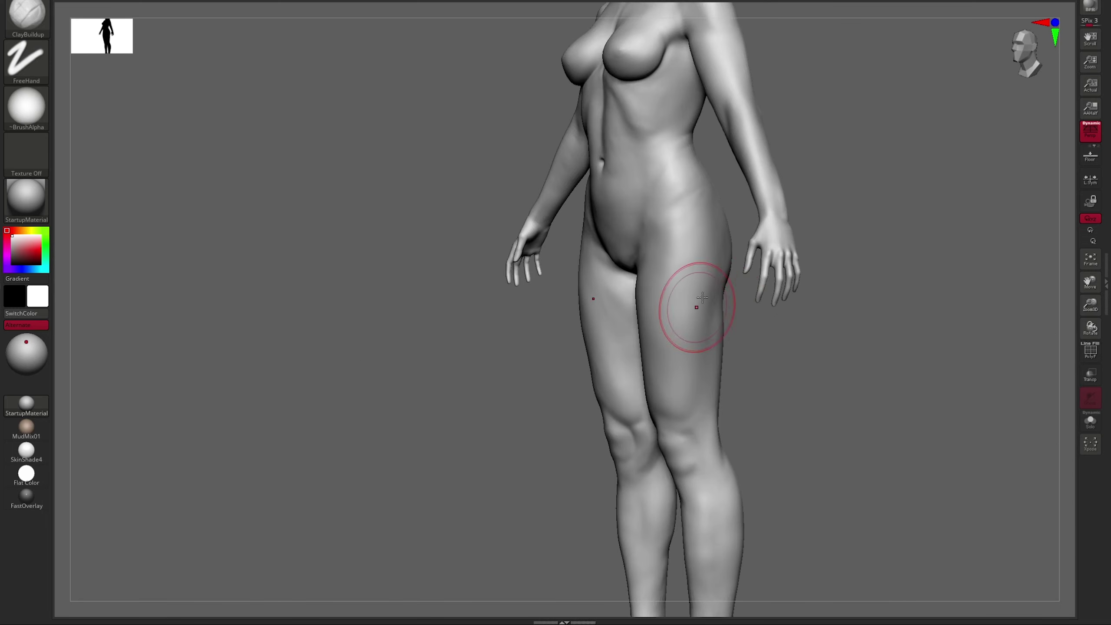
Carve the creases where the thighs meet the pelvis from below with the DamStandard brush.
mouse_move(697, 388)
right_mouse_down()
mouse_move(620, 409)
mouse_move(889, 297)
mouse_move(737, 179)
mouse_move(725, 336)
mouse_move(656, 315)
mouse_move(614, 265)
right_mouse_up()
key("b")
key("d")
key("s")
right_click_drag(591, 382, 647, 284)
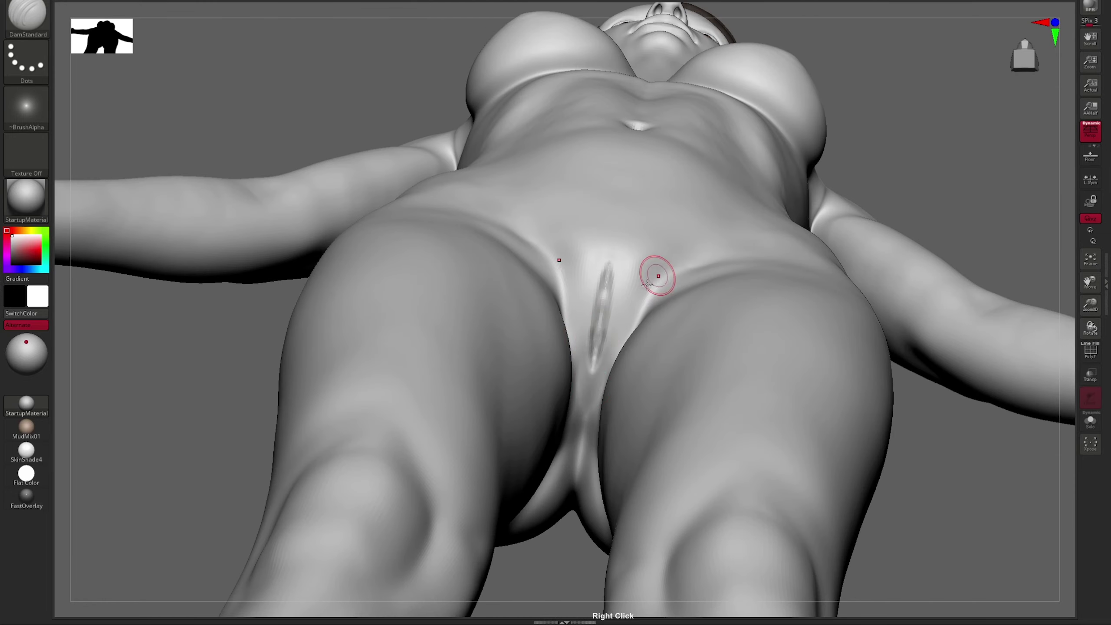
Refine the volumes between the upper thighs and pelvis with the Standard brush.
mouse_move(631, 360)
right_mouse_down()
mouse_move(605, 298)
mouse_move(613, 285)
right_mouse_up()
key("b")
key("s")
key("t")
right_click_drag(608, 347, 823, 285)
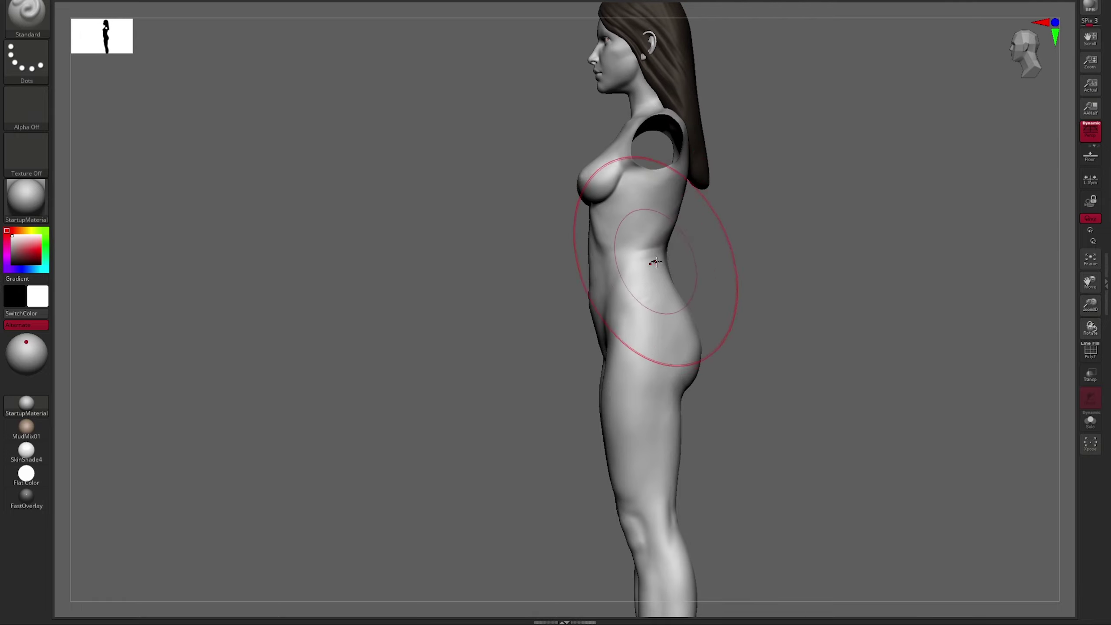
Adjust the side profile of the waist, lower back and belly with the Move brush while the arms are hidden.
key("b")
key("m")
key("v")
key("s")
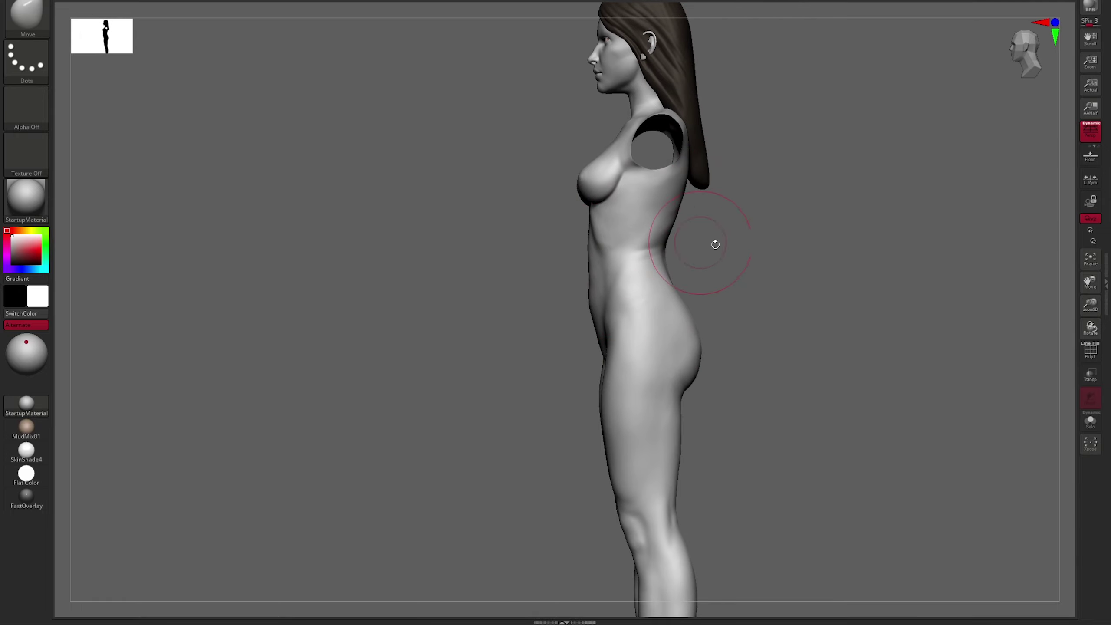
mouse_move(591, 289)
right_mouse_down("ctrl")
mouse_move(548, 315)
mouse_move(508, 308)
mouse_move(525, 327)
mouse_move(693, 291)
mouse_move(646, 247)
mouse_move(788, 266)
mouse_move(853, 245)
right_mouse_up("ctrl")
Build up the muscles of the back and waist with the ClayBuildup brush, isolating the body from the hair.
key("b")
key("c")
key("b")
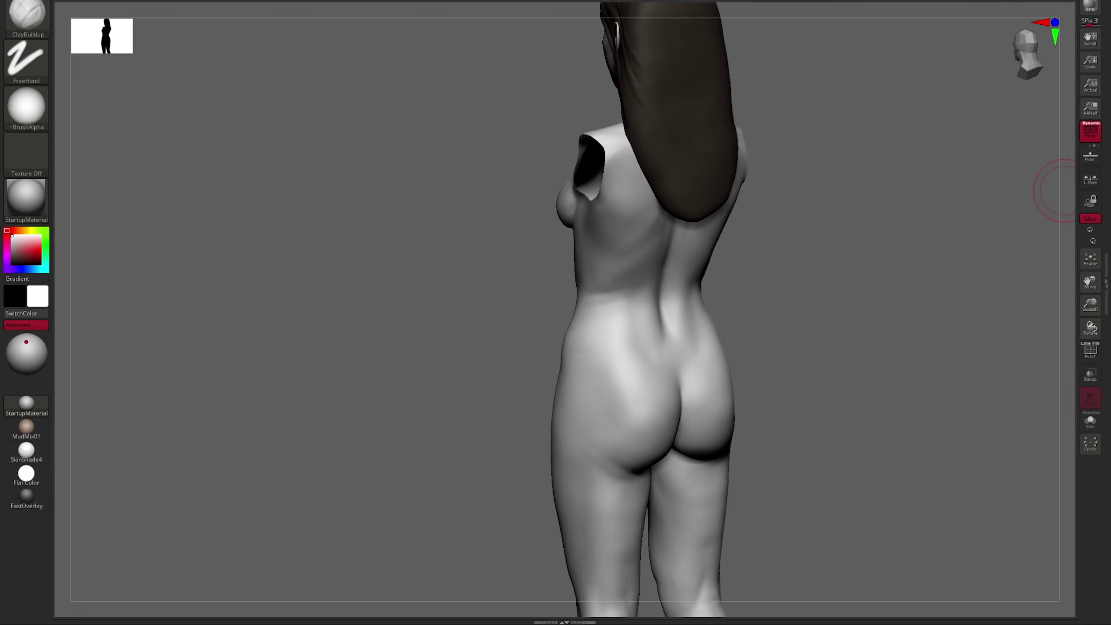
right_click_drag(784, 213, 653, 272)
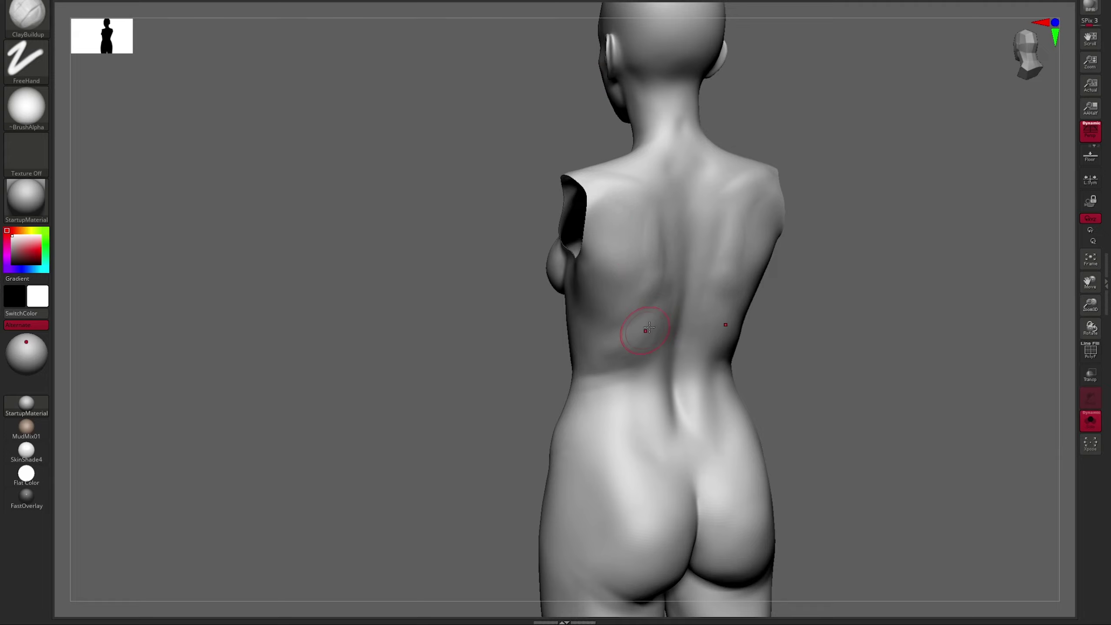
mouse_move(649, 327)
right_mouse_down()
mouse_move(799, 362)
mouse_move(508, 296)
mouse_move(634, 307)
mouse_move(569, 302)
mouse_move(707, 293)
mouse_move(680, 238)
mouse_move(770, 247)
mouse_move(634, 227)
mouse_move(642, 221)
mouse_move(566, 249)
mouse_move(623, 246)
mouse_move(710, 309)
mouse_move(718, 245)
mouse_move(675, 266)
mouse_move(698, 291)
mouse_move(634, 302)
mouse_move(682, 284)
mouse_move(722, 288)
mouse_move(660, 141)
mouse_move(628, 132)
mouse_move(1068, 173)
mouse_move(875, 227)
mouse_move(719, 294)
mouse_move(795, 210)
right_mouse_up()
Refine the back and waist from behind, alternating the Move and ClayBuildup brushes.
key("b")
key("m")
key("v")
key("b")
key("c")
key("b")
key("b")
key("m")
key("v")
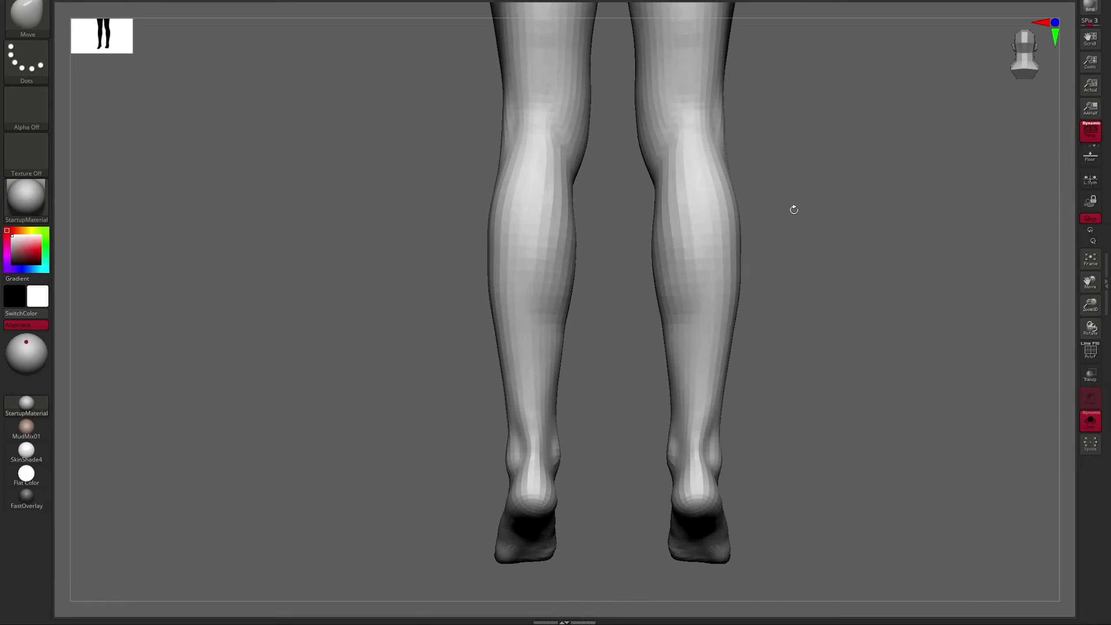
Carve the lower edges of the calf muscles with the DamStandard brush.
key("s")
mouse_move(779, 269)
right_mouse_down("ctrl")
mouse_move(690, 316)
mouse_move(703, 346)
right_mouse_up("ctrl")
key("b")
key("d")
key("s")
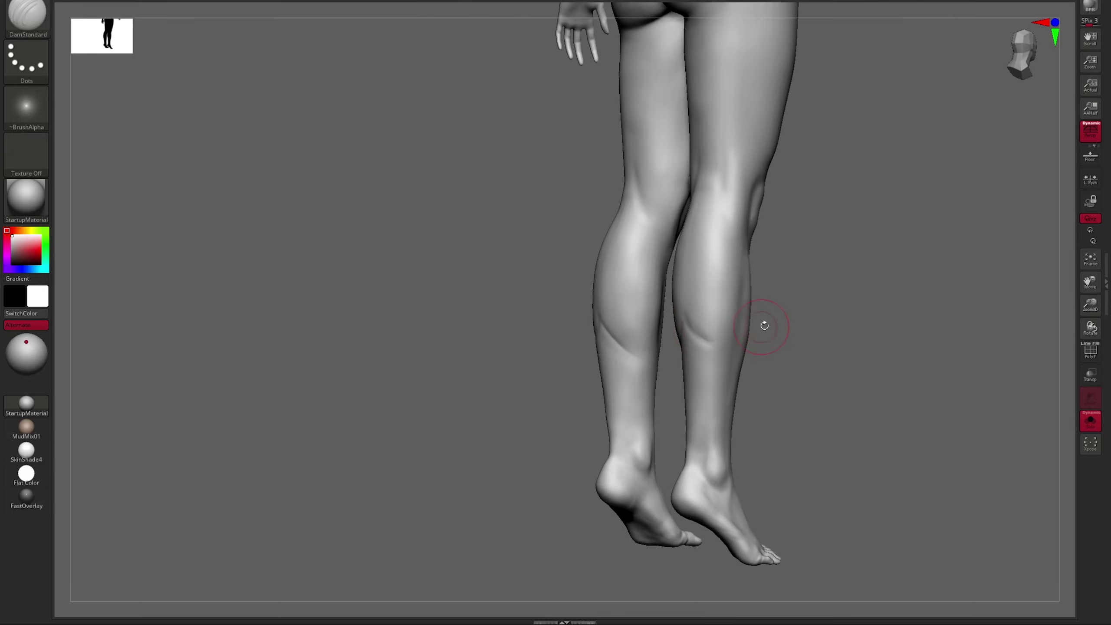
mouse_move(765, 325)
right_mouse_down()
mouse_move(744, 302)
mouse_move(623, 297)
mouse_move(945, 259)
mouse_move(794, 283)
mouse_move(697, 367)
mouse_move(727, 322)
mouse_move(806, 285)
mouse_move(725, 278)
mouse_move(627, 300)
mouse_move(681, 240)
mouse_move(551, 389)
mouse_move(657, 284)
mouse_move(767, 228)
mouse_move(661, 263)
mouse_move(698, 355)
mouse_move(762, 253)
mouse_move(668, 278)
mouse_move(670, 379)
right_mouse_up()
Adjust the contours of the calves and lower legs from behind with the Move brush.
key("b")
key("m")
key("v")
key("s")
Build up the calves, Achilles tendons and ankles from behind with the ClayBuildup brush.
key("b")
key("c")
key("b")
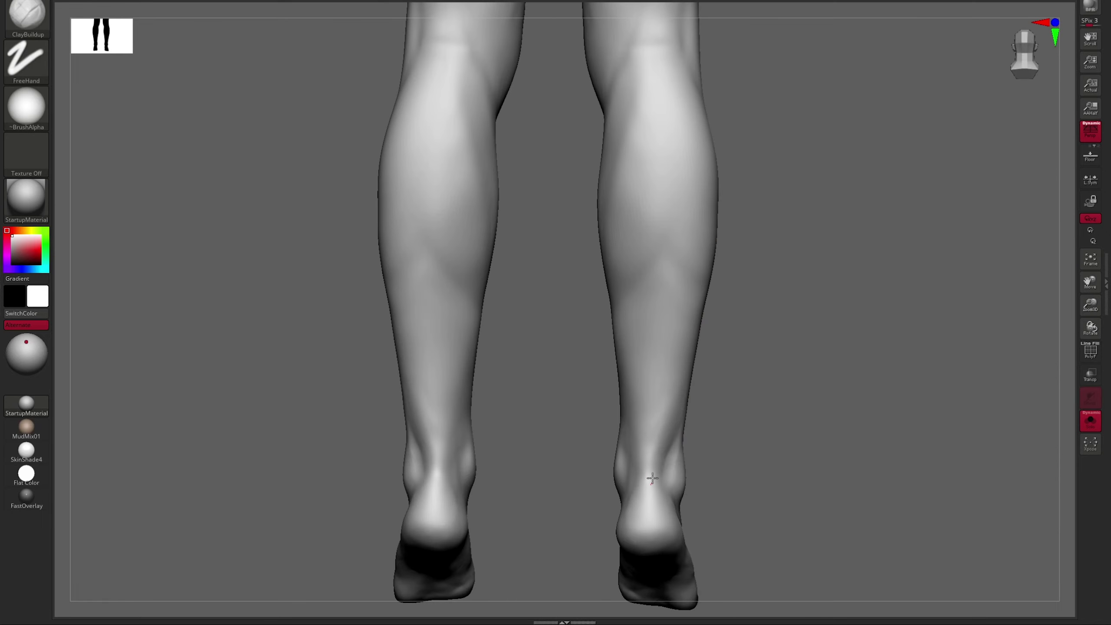
right_click_drag(719, 412, 640, 437)
right_click_drag(636, 374, 718, 346)
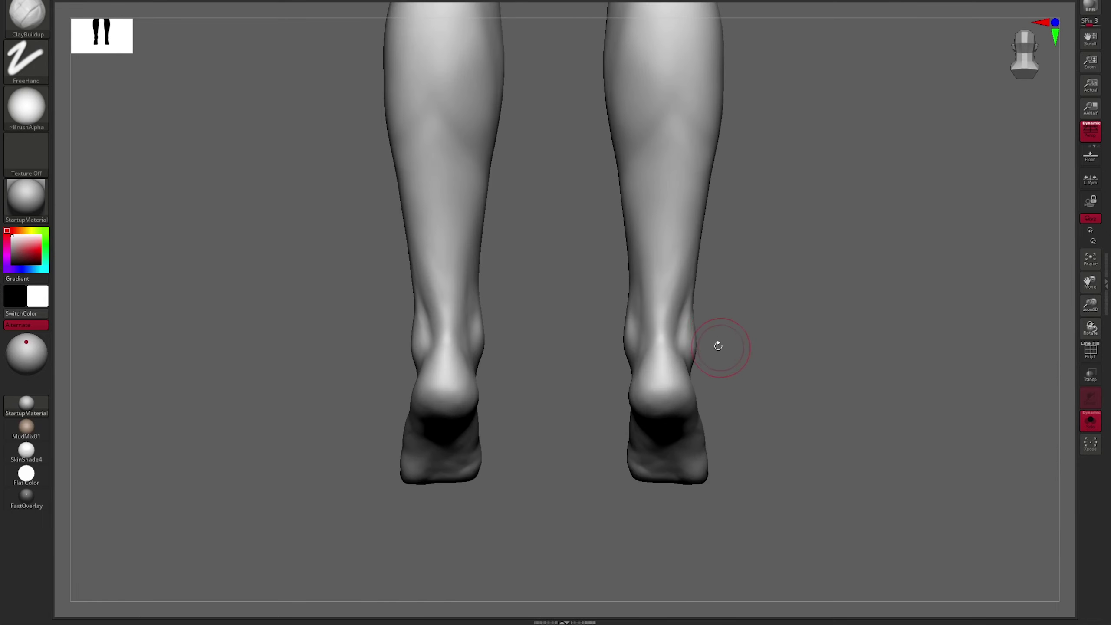
right_click_drag(636, 404, 670, 332)
scroll(759, 285, "down", 3)
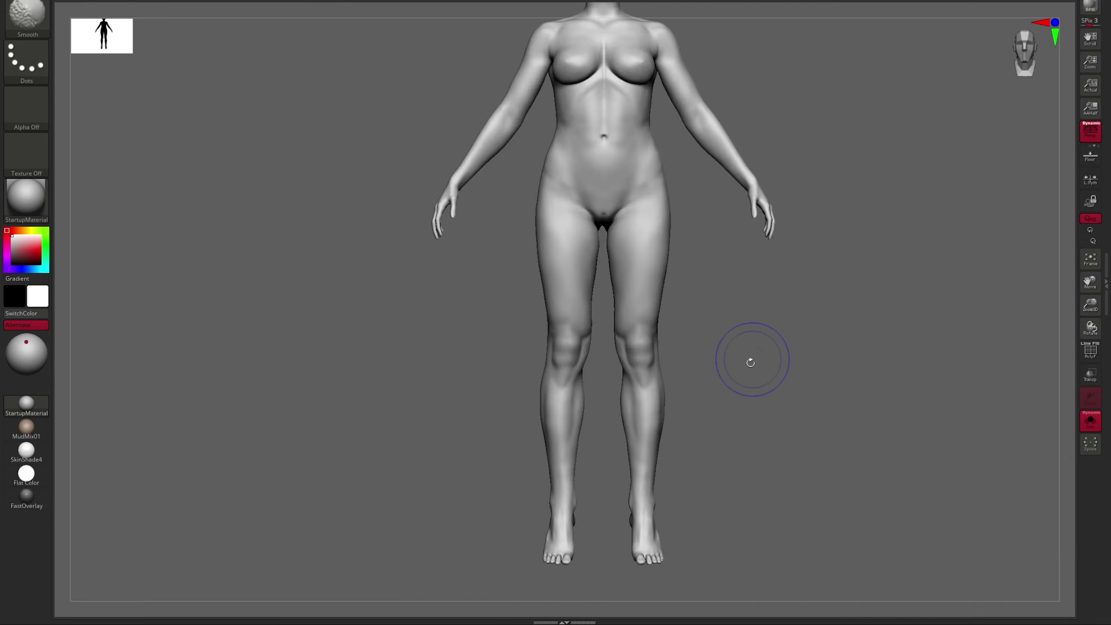
Reshape the lower thighs and the backs of the knees with the Move brush.
mouse_move(749, 360)
left_mouse_down()
mouse_move(749, 341)
mouse_move(736, 372)
left_mouse_up()
scroll(659, 335, "up", 3)
mouse_move(660, 335)
left_mouse_down()
mouse_move(724, 334)
mouse_move(637, 323)
left_mouse_up()
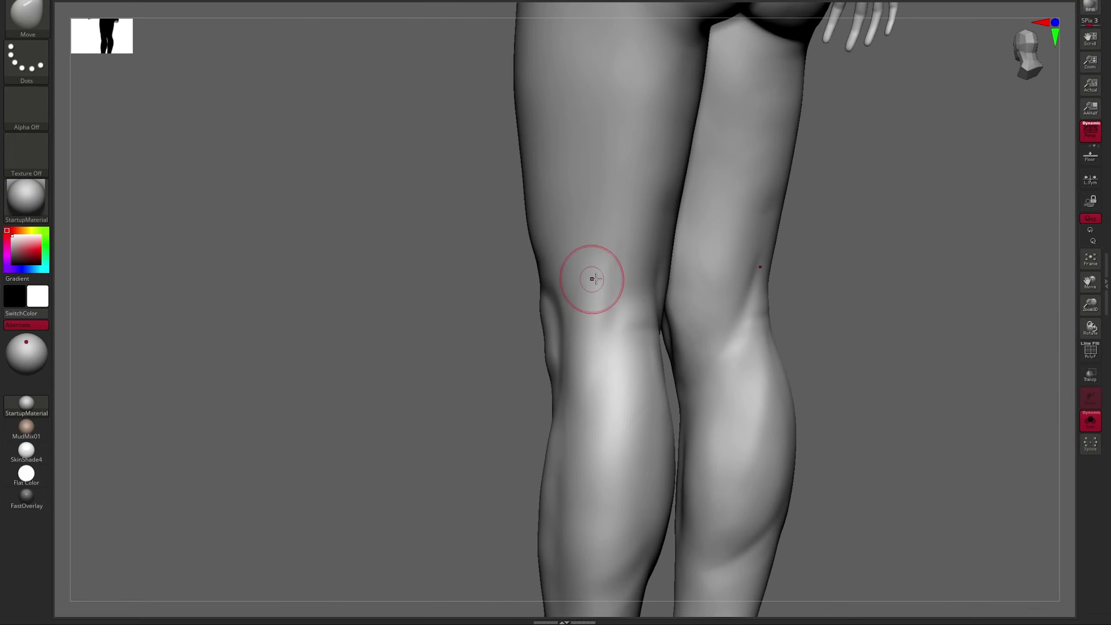
key("ctrl")
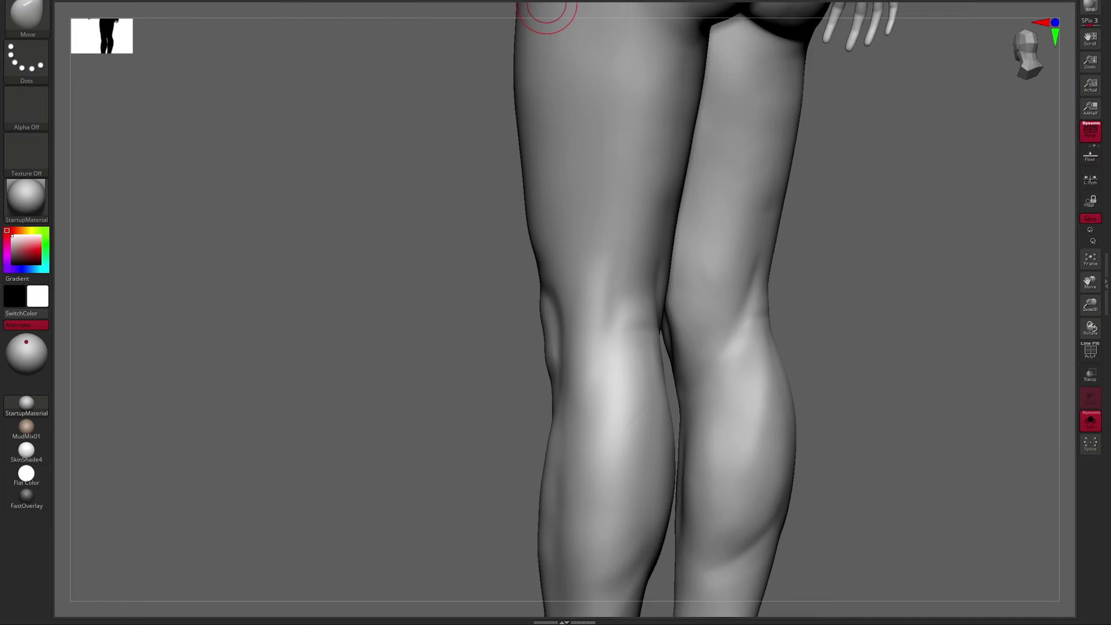
Carve the tendons and folds behind the knees with the DamStandard brush, and refine their volumes with ClayBuildup.
key("b")
key("d")
key("s")
right_click_drag(613, 149, 617, 208)
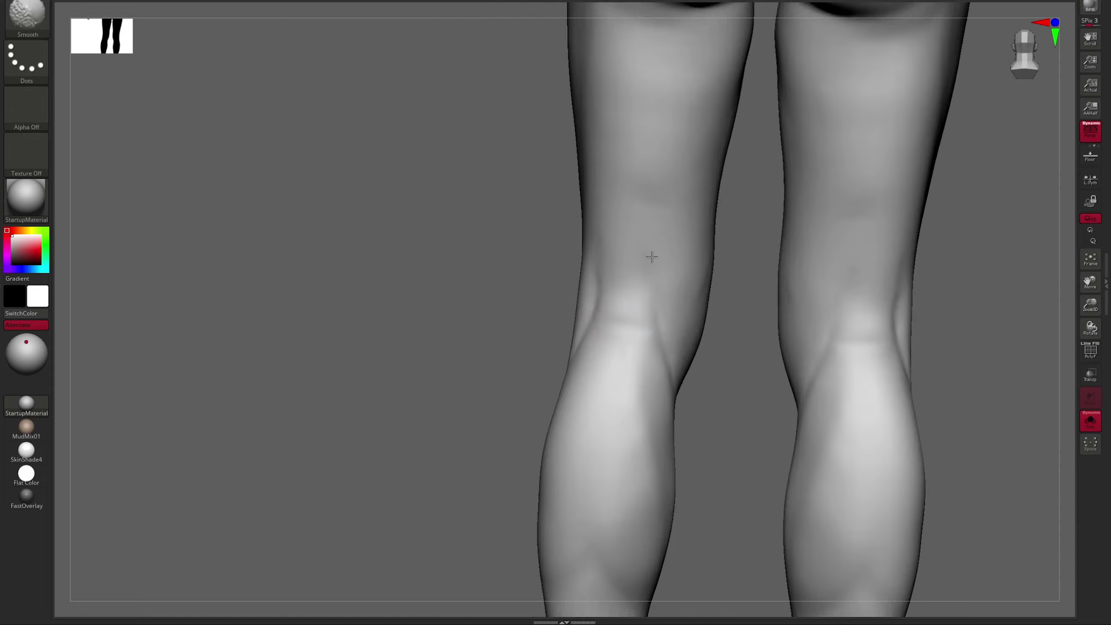
mouse_move(613, 278)
right_mouse_down("alt")
mouse_move(508, 318)
mouse_move(663, 360)
mouse_move(735, 315)
right_mouse_up("alt")
key("b")
key("c")
key("b")
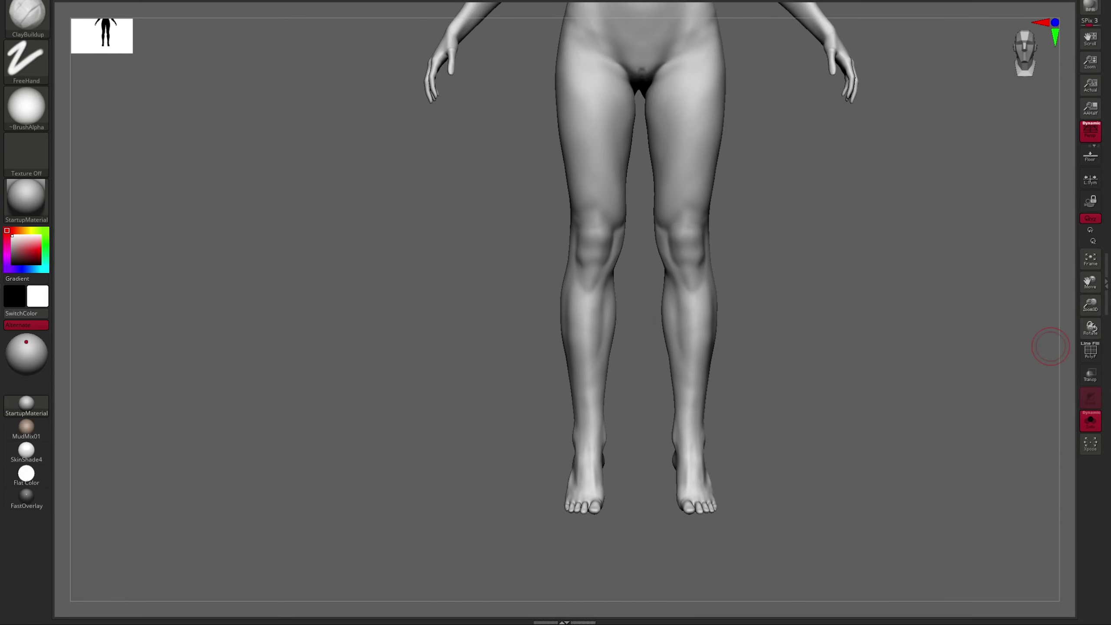
Adjust the side profile of the thighs, knees and shins with the Move brush.
mouse_move(1050, 346)
right_mouse_down()
mouse_move(875, 360)
mouse_move(814, 236)
mouse_move(730, 251)
right_mouse_up()
key("b")
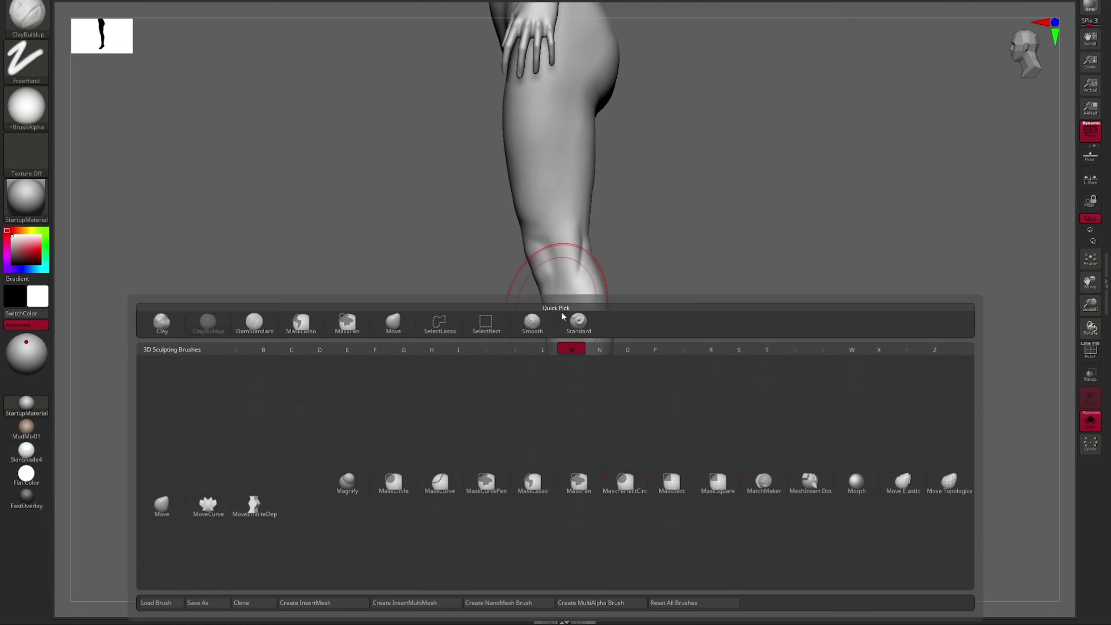
key("v")
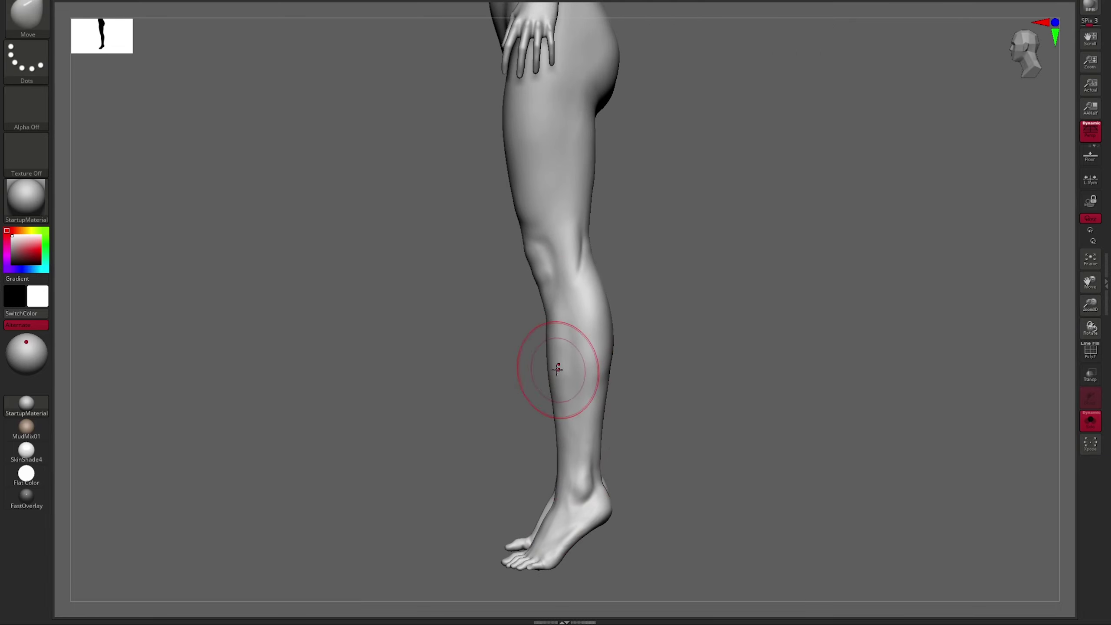
key("f")
right_click_drag(618, 296, 634, 363, "alt")
right_click_drag(534, 377, 543, 360, "shift")
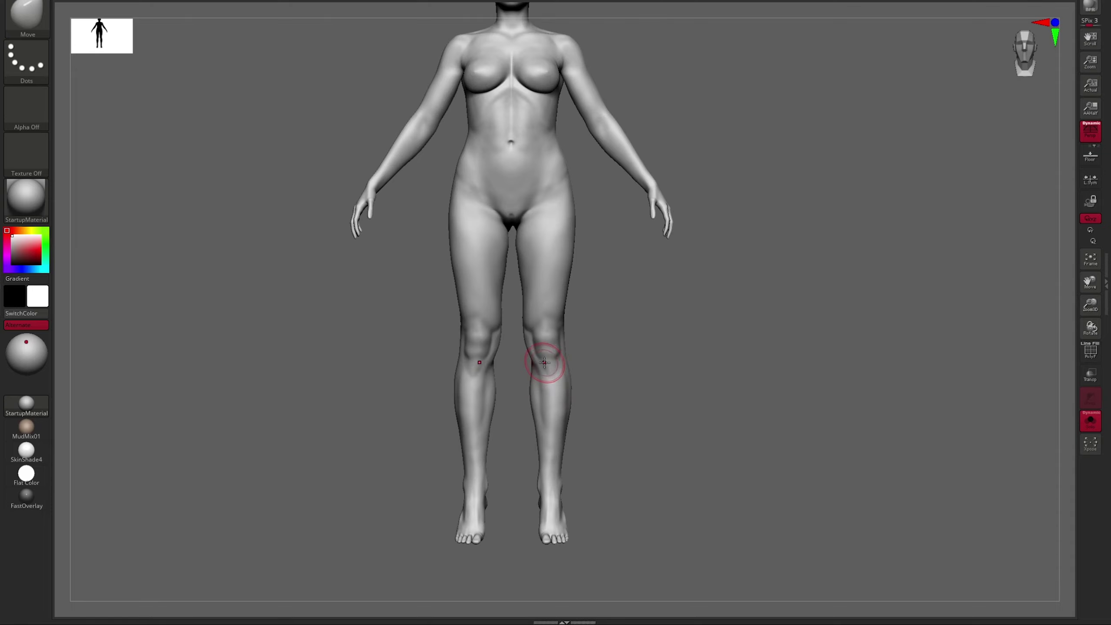
Build up the forms of the shoulders and upper chest with the ClayBuildup brush.
right_click_drag(620, 318, 758, 270, "alt")
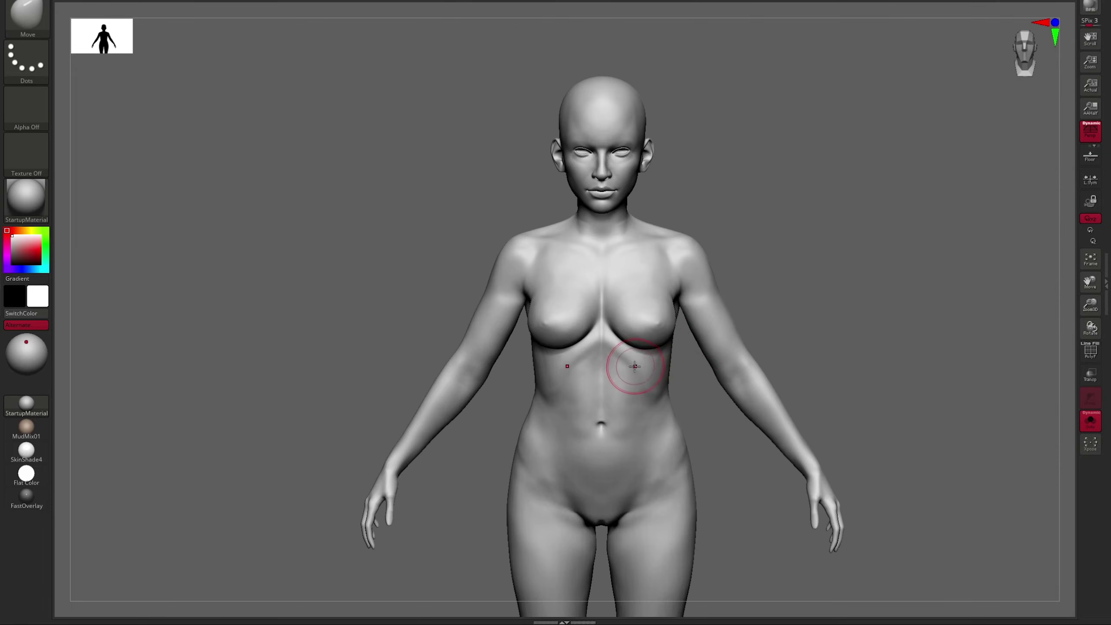
mouse_move(632, 368)
right_mouse_down("alt")
mouse_move(776, 253)
mouse_move(744, 221)
mouse_move(757, 254)
mouse_move(647, 264)
right_mouse_up("alt")
key("b")
key("c")
key("b")
right_click_drag(489, 295, 438, 271)
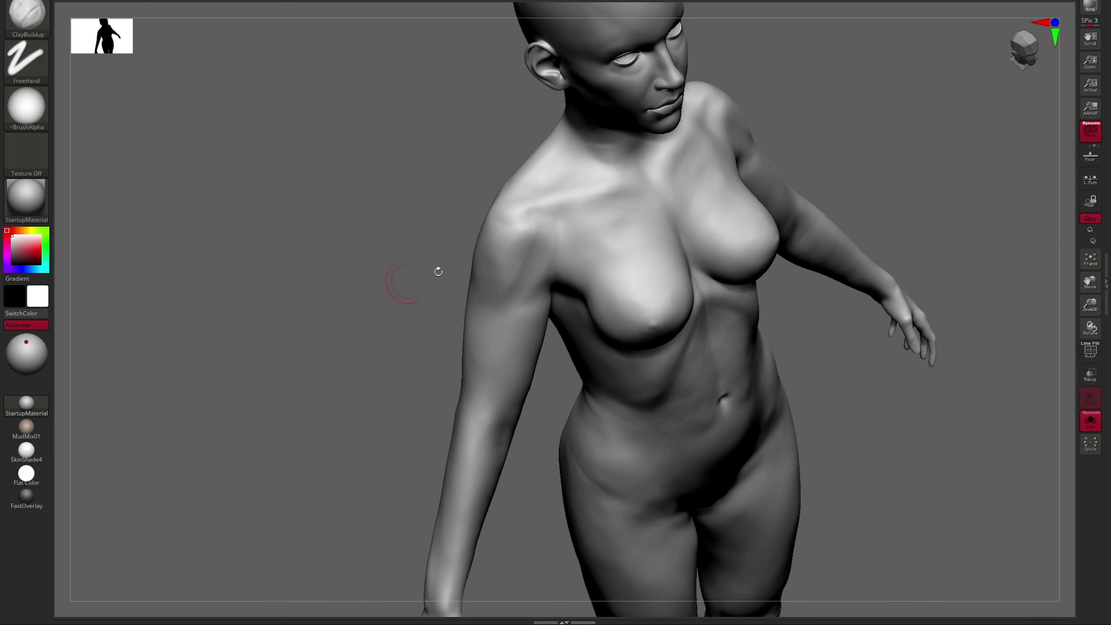
mouse_move(517, 258)
right_mouse_down()
mouse_move(479, 273)
mouse_move(487, 266)
mouse_move(508, 298)
mouse_move(532, 290)
mouse_move(495, 349)
right_mouse_up()
Adjust the side profile of the torso and arms with the Move brush.
key("b")
key("m")
key("v")
key("s")
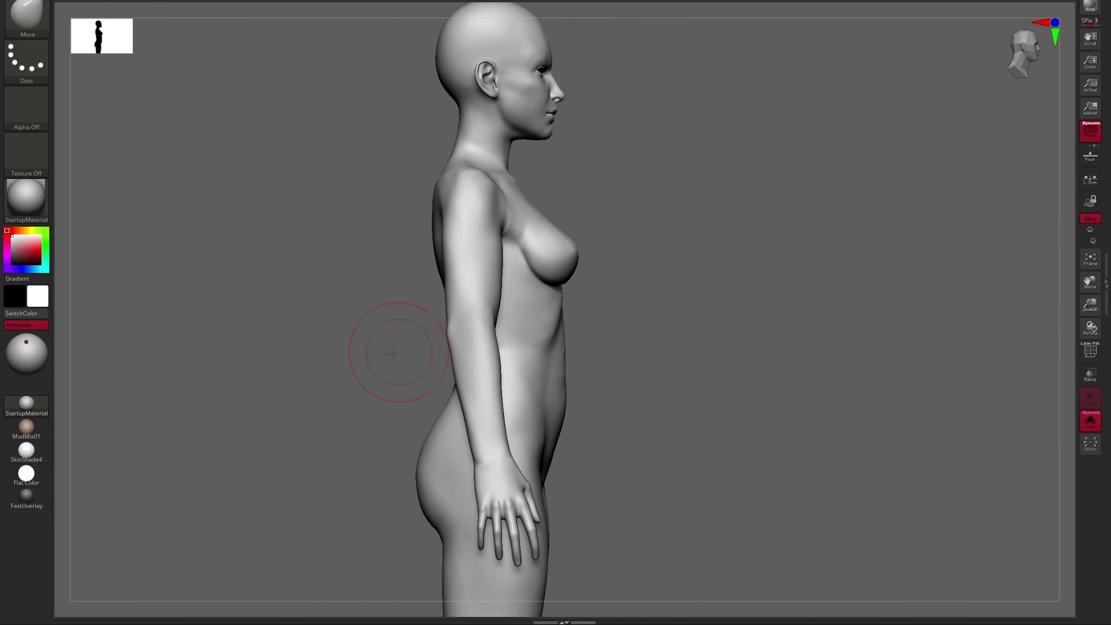
mouse_move(392, 354)
right_mouse_down("alt")
mouse_move(571, 206)
mouse_move(623, 181)
right_mouse_up("alt")
Refine the shoulders and upper back from behind with the ClayBuildup and Move brushes.
key("b")
key("c")
key("b")
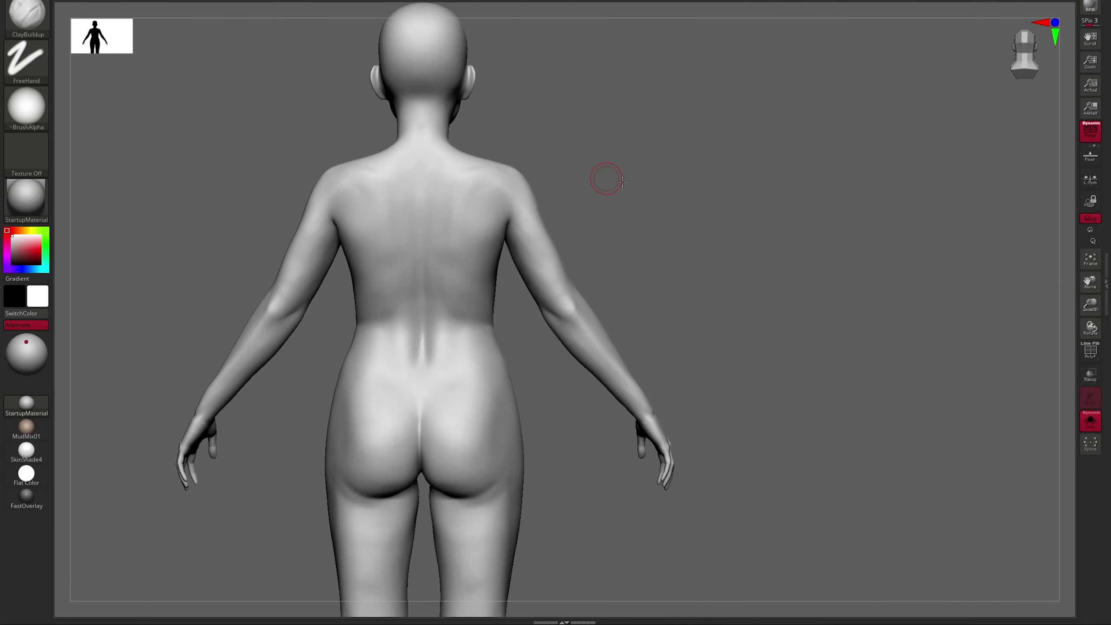
key("b")
key("m")
key("v")
mouse_move(500, 223)
right_mouse_down("alt")
mouse_move(534, 230)
mouse_move(607, 208)
mouse_move(638, 144)
mouse_move(658, 216)
mouse_move(709, 237)
mouse_move(781, 293)
mouse_move(731, 210)
mouse_move(787, 205)
right_mouse_up("alt")
key("alt+s")
Build up the collarbones and the front of the shoulders with the ClayBuildup brush, isolating the body from the hair.
key("b")
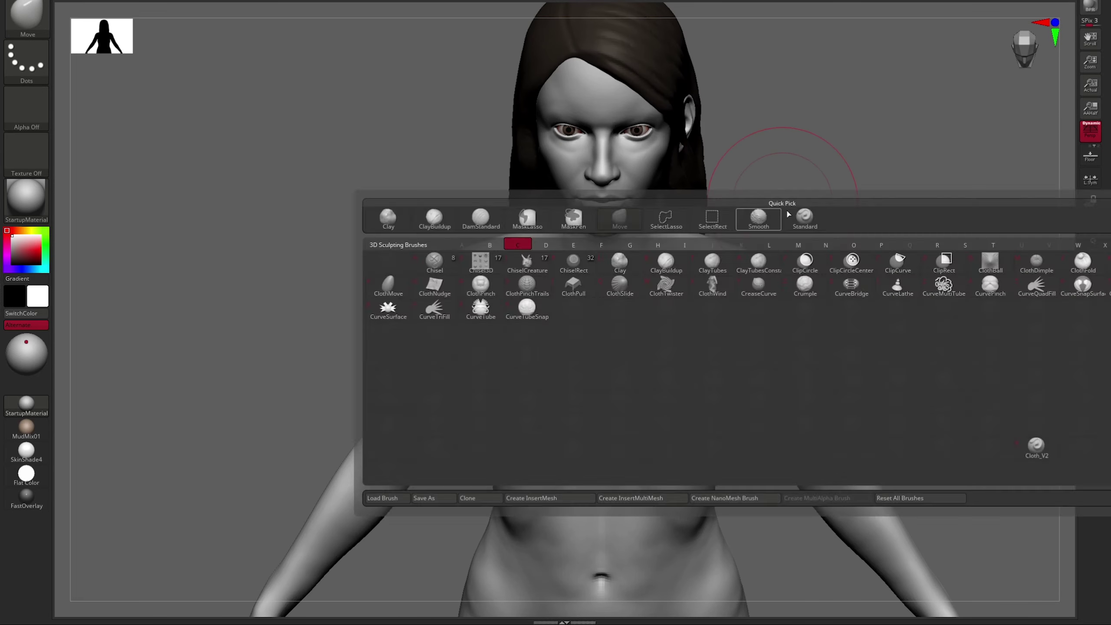
key("c")
key("b")
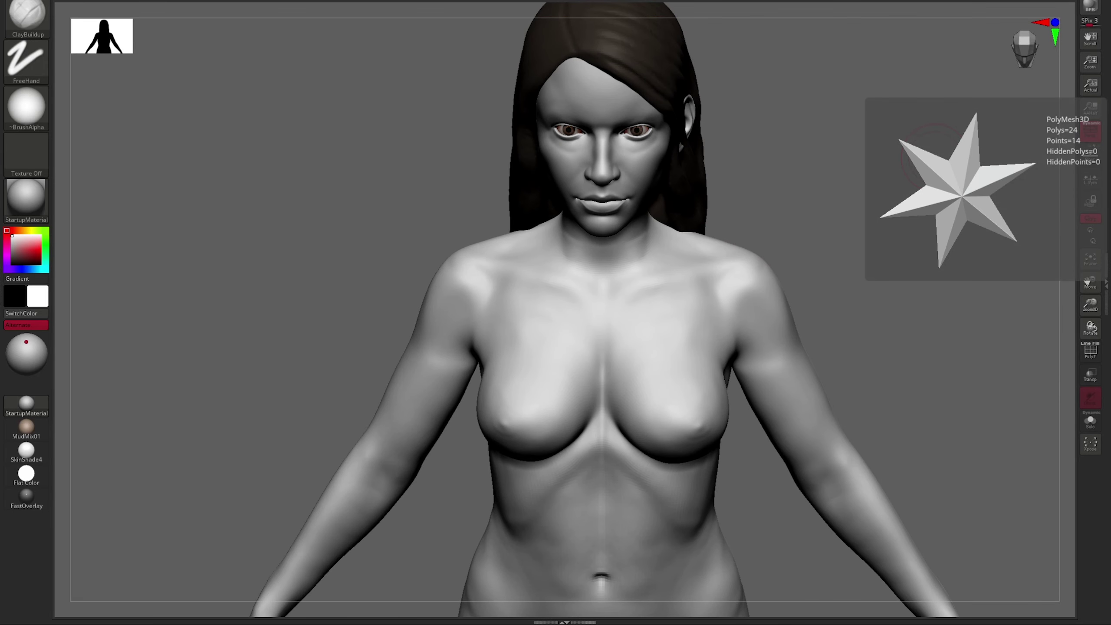
right_click_drag(838, 129, 880, 263)
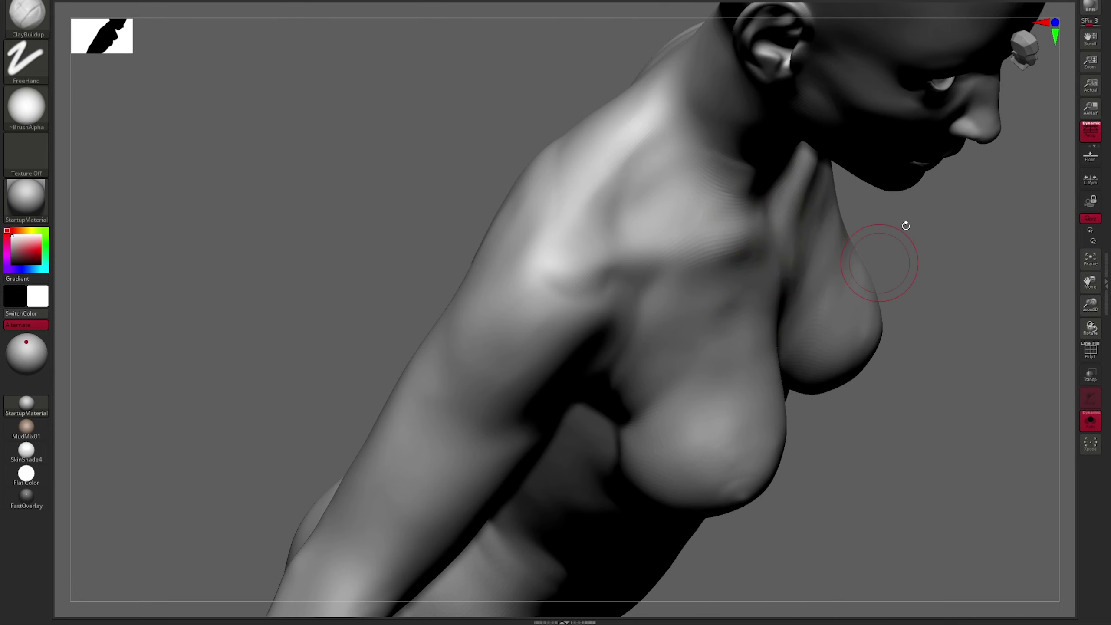
right_click_drag(906, 225, 652, 154)
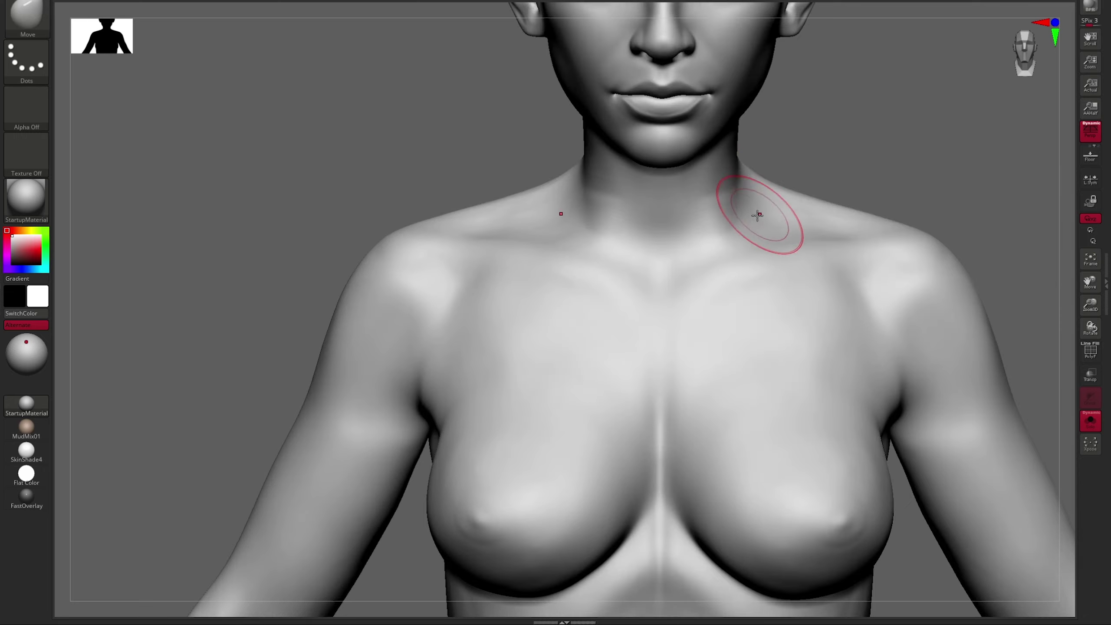
Adjust the neck-to-shoulder slope with the Move brush, and sculpt the front neck muscles down to the collarbones with ClayBuildup.
mouse_move(758, 215)
right_mouse_down()
mouse_move(757, 186)
mouse_move(841, 181)
mouse_move(825, 155)
mouse_move(725, 135)
right_mouse_up()
key("b")
key("c")
key("b")
right_click_drag(655, 242, 819, 149)
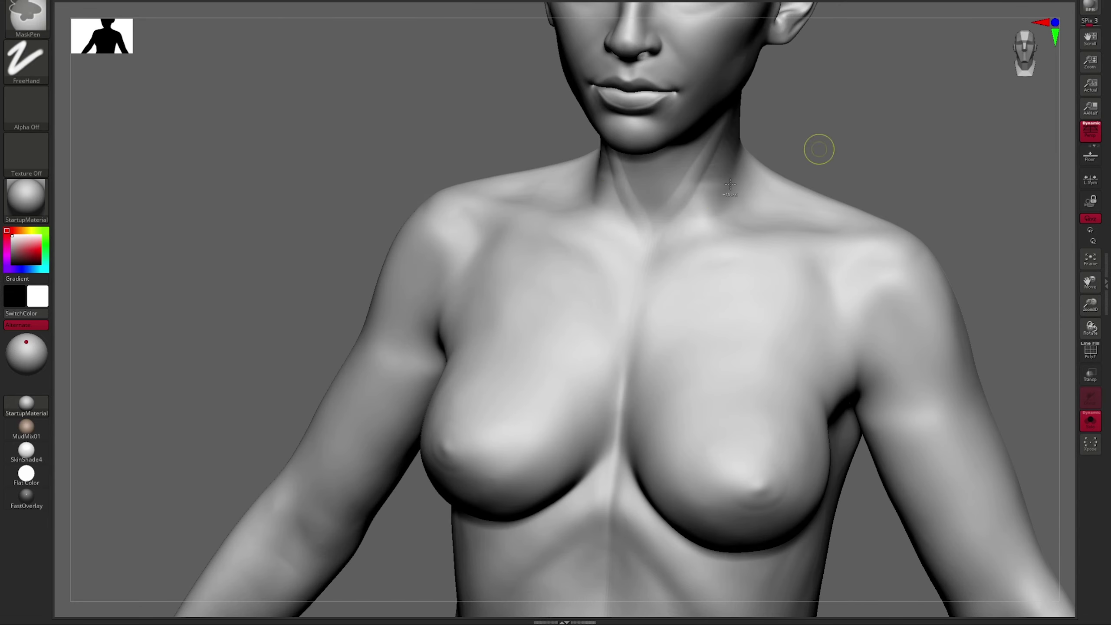
right_click_drag(663, 251, 774, 124)
mouse_move(698, 161)
right_mouse_down()
mouse_move(766, 166)
mouse_move(682, 171)
mouse_move(720, 154)
mouse_move(742, 105)
right_mouse_up()
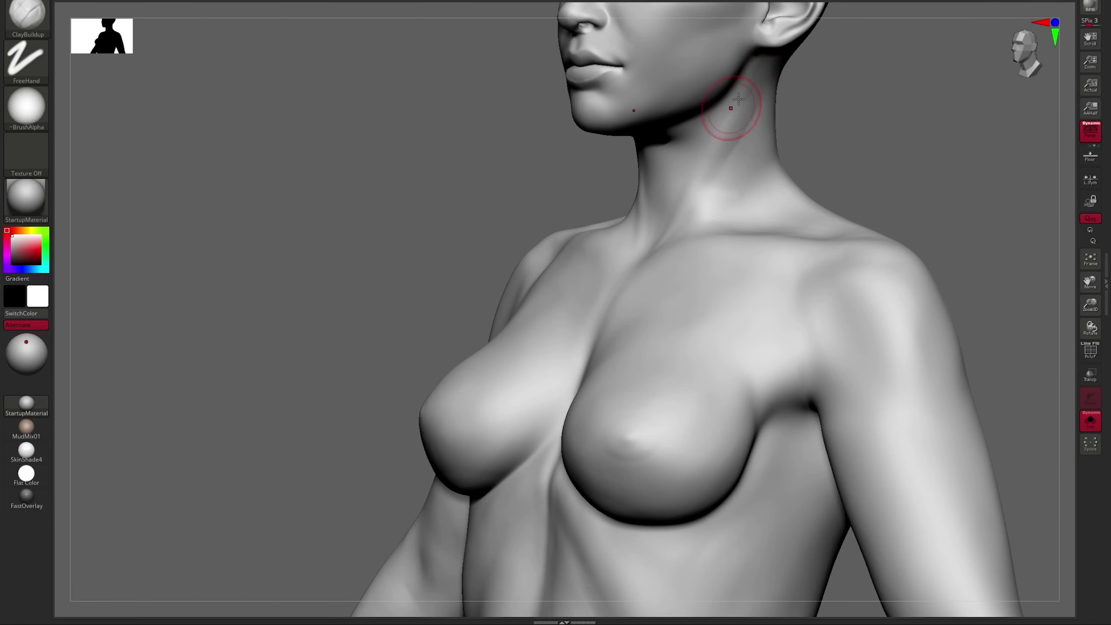
right_click_drag(682, 191, 686, 222, "shift")
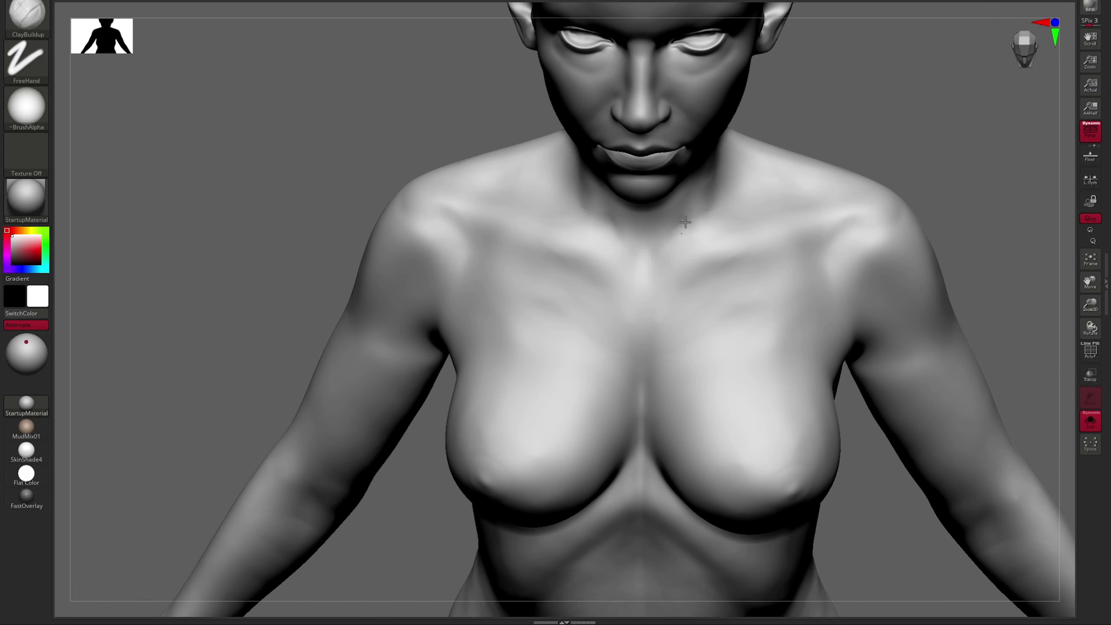
Isolate the lower legs and feet and adjust the toes from above with the Move brush.
right_click_drag(856, 104, 936, 262, "shift")
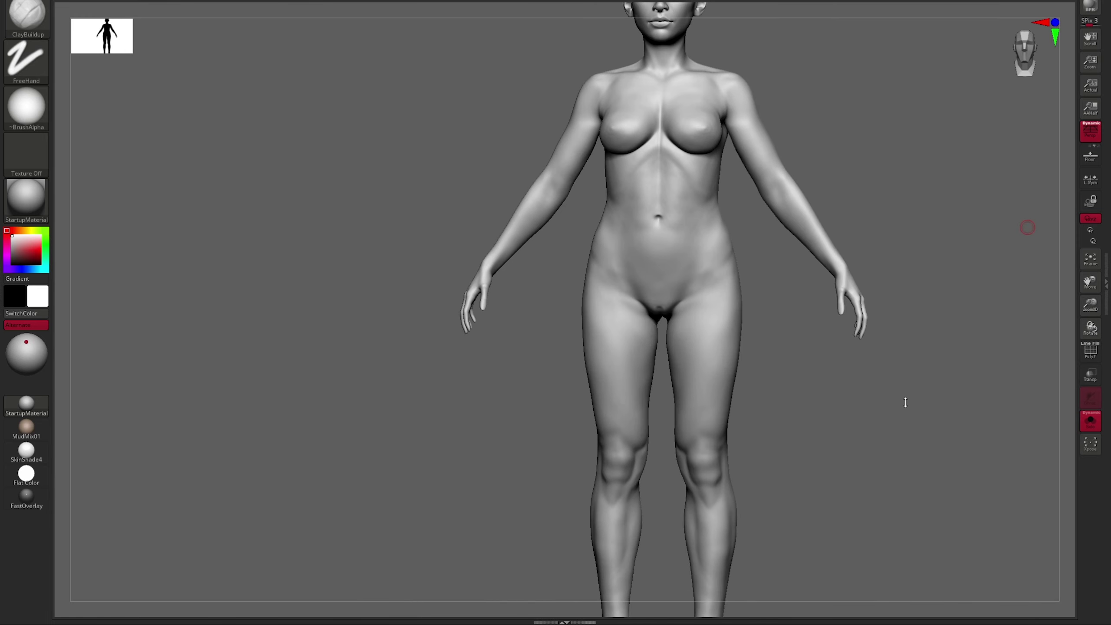
right_click_drag(1028, 228, 722, 394)
left_click_drag(595, 384, 772, 544, "ctrl+shift")
mouse_move(772, 544)
right_mouse_down()
mouse_move(743, 218)
mouse_move(811, 186)
mouse_move(608, 317)
mouse_move(697, 245)
mouse_move(834, 204)
mouse_move(771, 220)
right_mouse_up()
key("b")
key("m")
key("v")
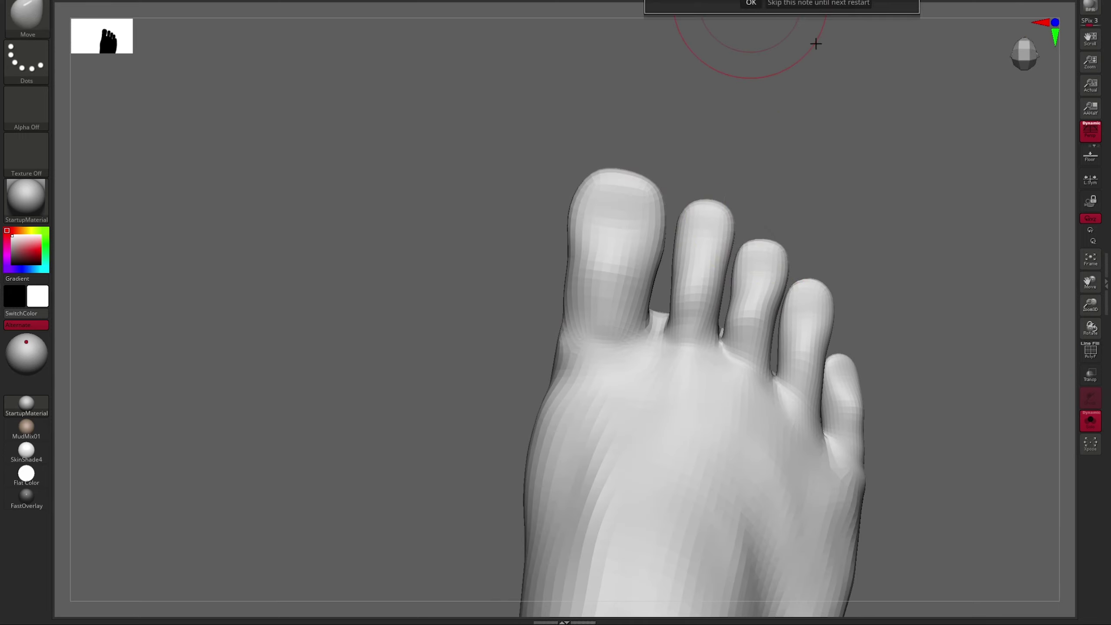
Mask toes with lasso selections and adjust the shape and spacing of the smaller toes with the Move brush.
left_click_drag(897, 126, 747, 227, "ctrl")
left_click_drag(725, 292, 871, 569, "ctrl")
left_click(765, 239, "ctrl")
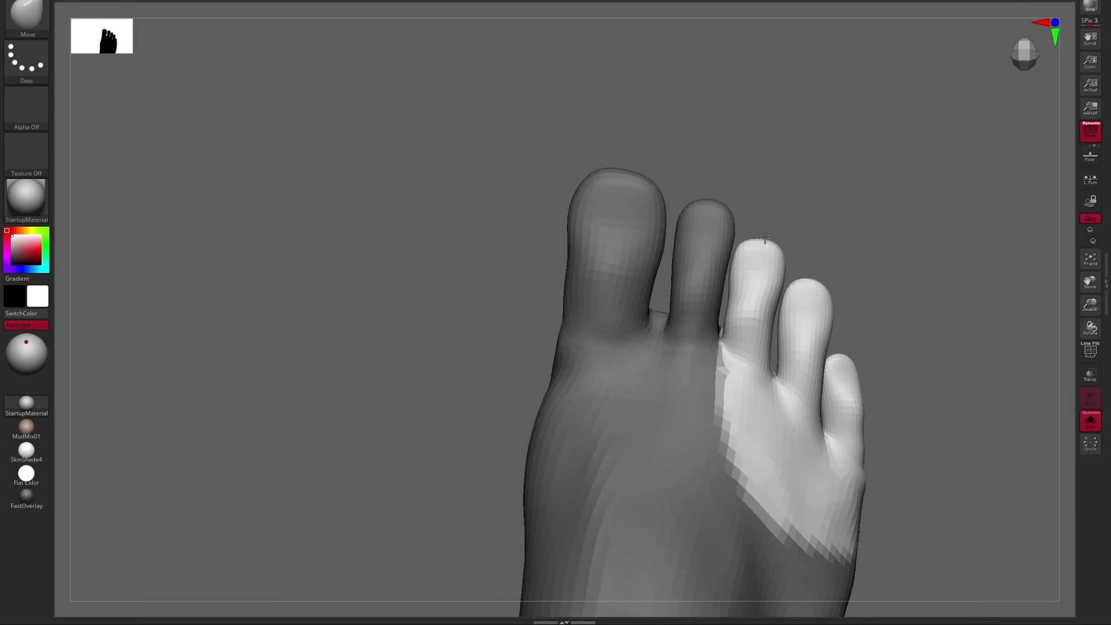
left_click(804, 249, "ctrl")
left_click_drag(856, 268, 783, 285, "ctrl")
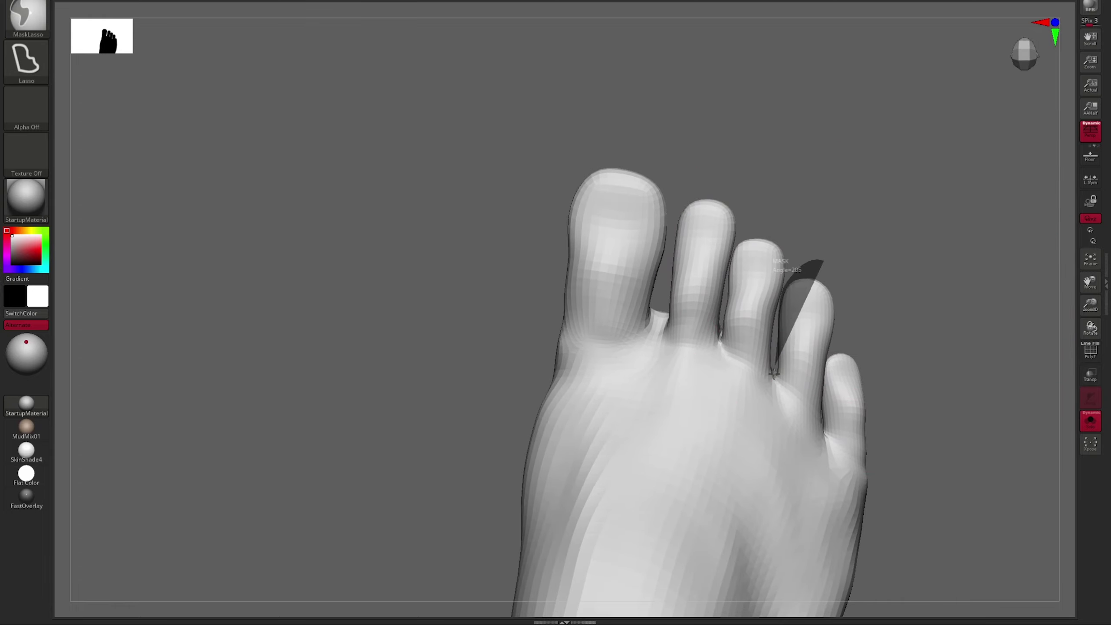
left_click_drag(773, 374, 776, 370, "ctrl")
mouse_move(819, 285)
left_mouse_down()
mouse_move(901, 248)
mouse_move(923, 183)
mouse_move(744, 348)
mouse_move(894, 237)
left_mouse_up()
Build up the ankles and the tops of the feet with the ClayBuildup brush.
key("b")
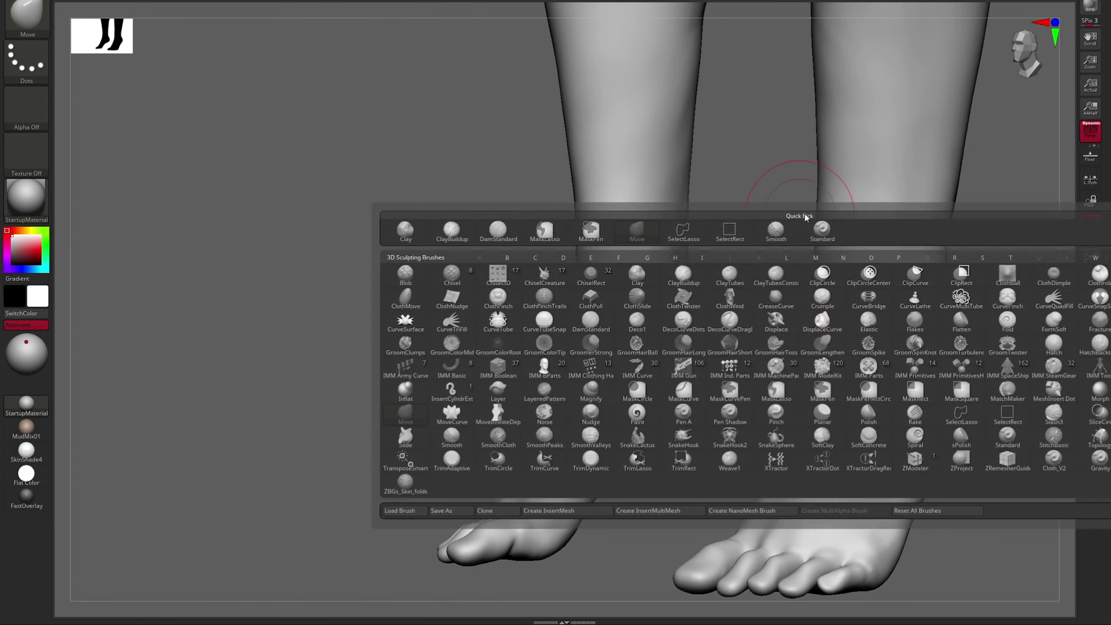
key("c")
key("b")
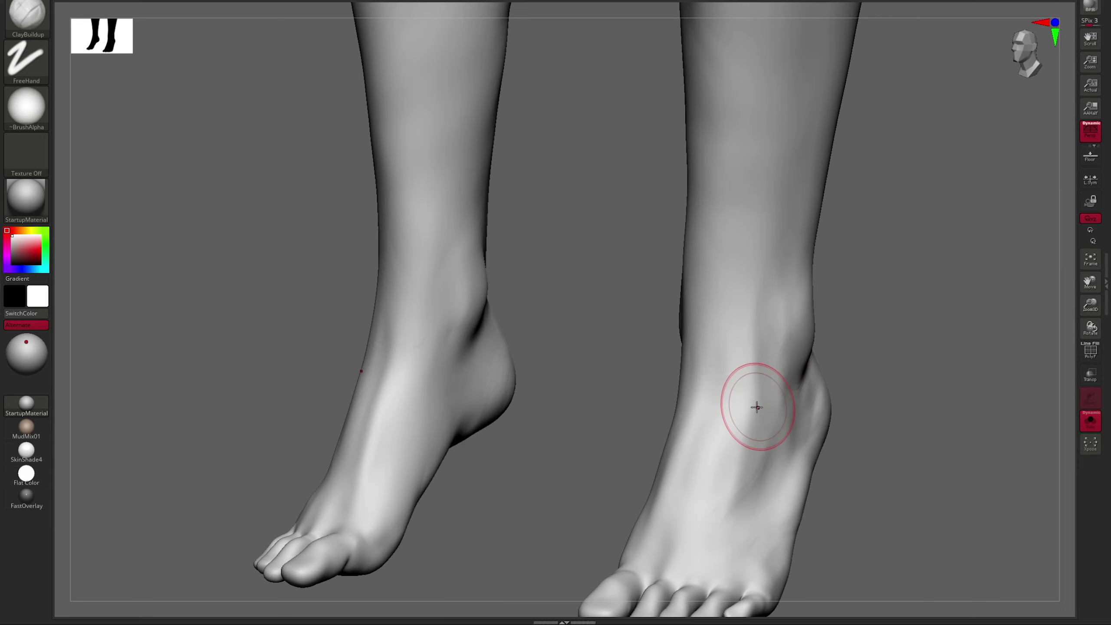
mouse_move(881, 424)
left_mouse_down()
mouse_move(803, 342)
mouse_move(792, 422)
left_mouse_up()
Adjust the outer side profile of the foot, heel and toes with the Move brush.
key("b")
key("m")
key("m")
key("b")
key("m")
key("v")
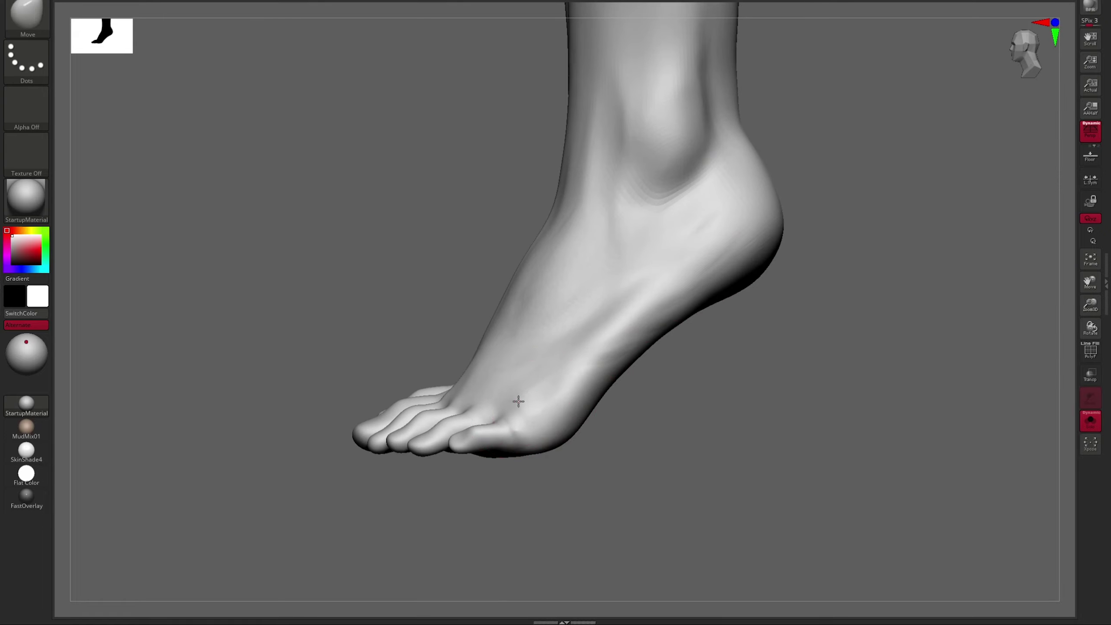
Sculpt the tendons on top of the foot and the big toe's base with the ClayBuildup brush, smoothing the strokes.
key("b")
key("c")
key("b")
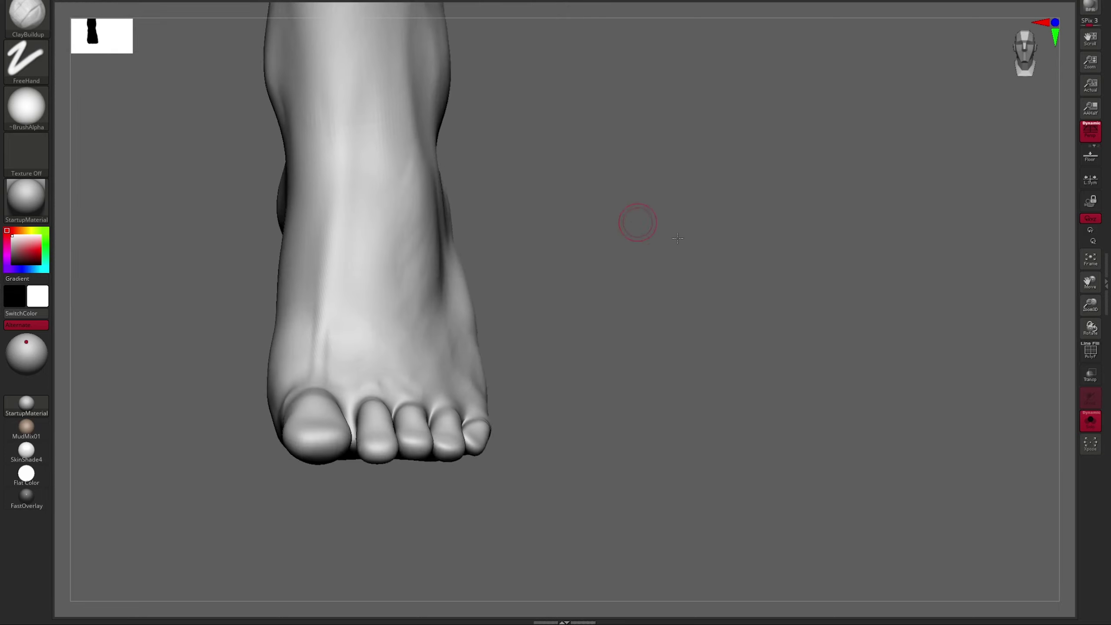
left_click_drag(640, 219, 397, 123)
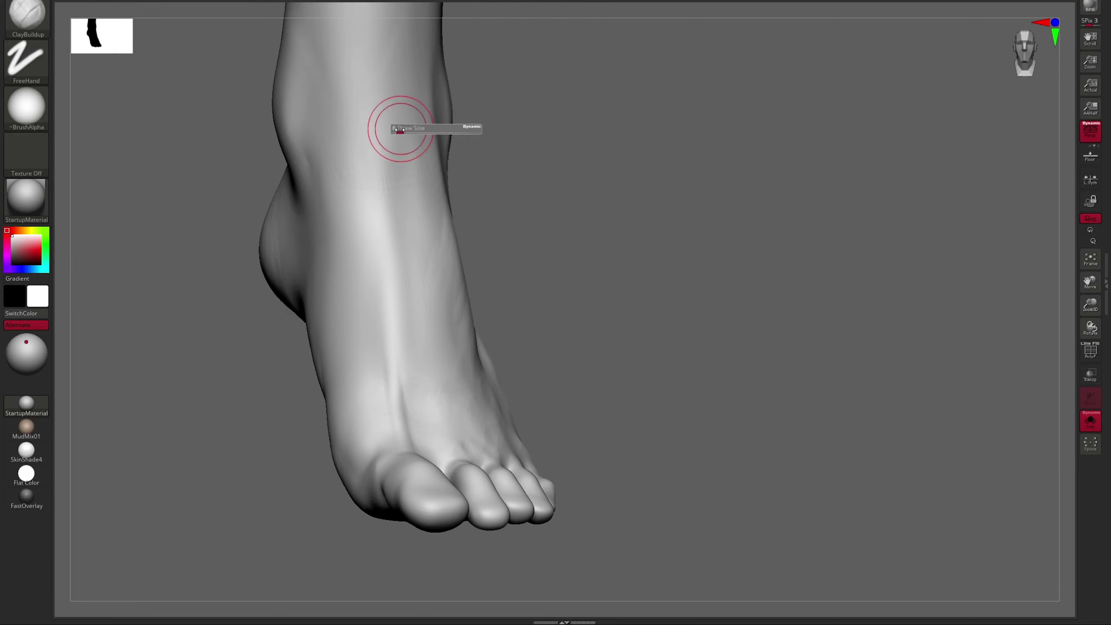
key("shift")
mouse_move(356, 370)
left_mouse_down()
mouse_move(544, 330)
mouse_move(789, 228)
mouse_move(768, 319)
mouse_move(630, 278)
mouse_move(638, 241)
mouse_move(327, 225)
left_mouse_up()
mouse_move(316, 305)
left_mouse_down()
mouse_move(441, 236)
mouse_move(445, 245)
mouse_move(359, 285)
left_mouse_up()
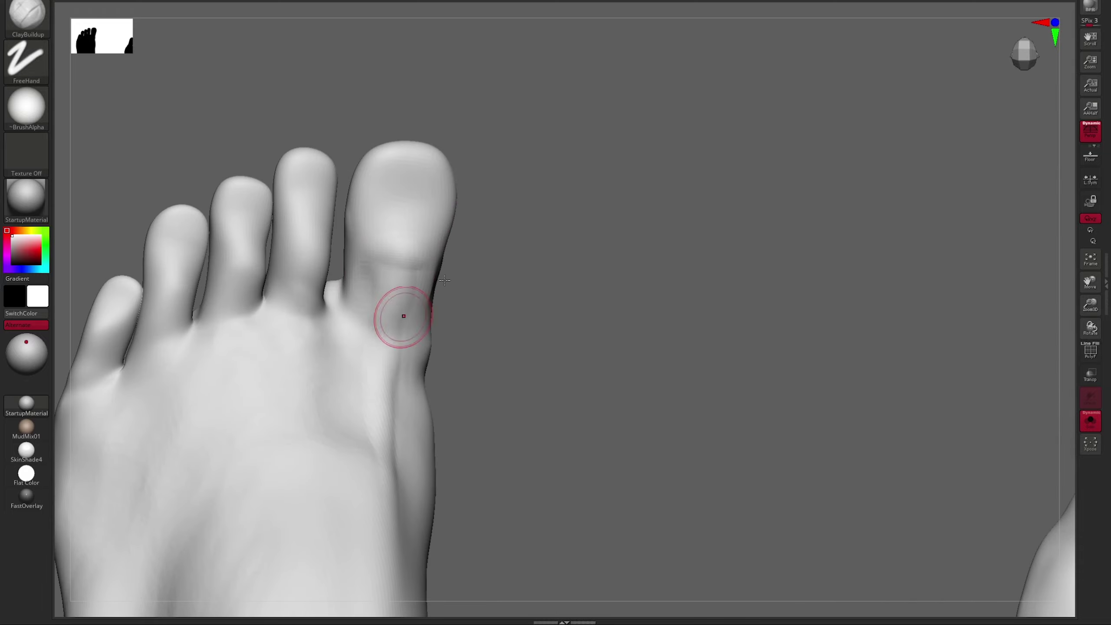
mouse_move(402, 315)
left_mouse_down()
mouse_move(445, 341)
mouse_move(523, 325)
mouse_move(529, 261)
mouse_move(629, 466)
mouse_move(499, 263)
mouse_move(541, 370)
mouse_move(599, 325)
left_mouse_up()
Carve toenail outlines into the big toe and all smaller toes with the DamStandard brush.
key("b")
key("d")
key("s")
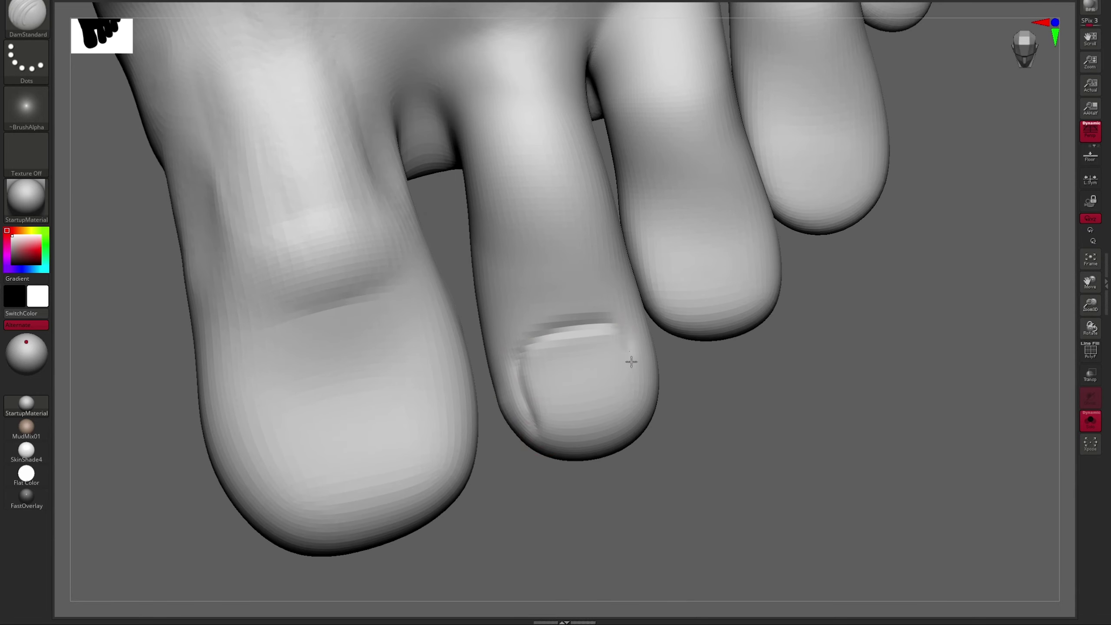
left_click_drag(617, 334, 597, 269, "alt")
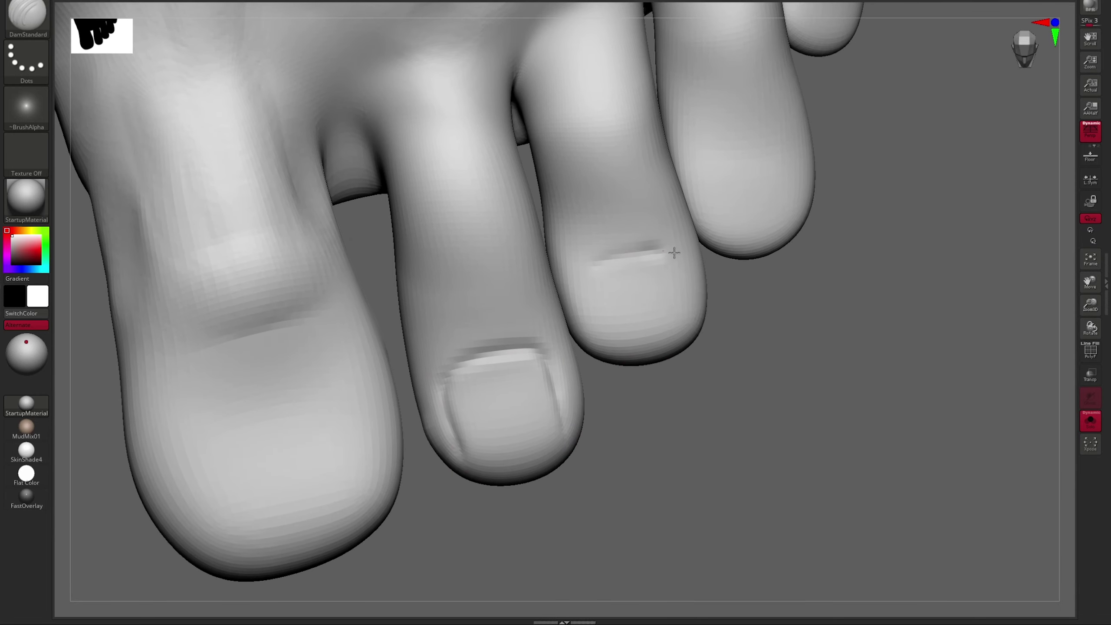
mouse_move(598, 328)
left_mouse_down()
mouse_move(600, 263)
mouse_move(643, 246)
left_mouse_up()
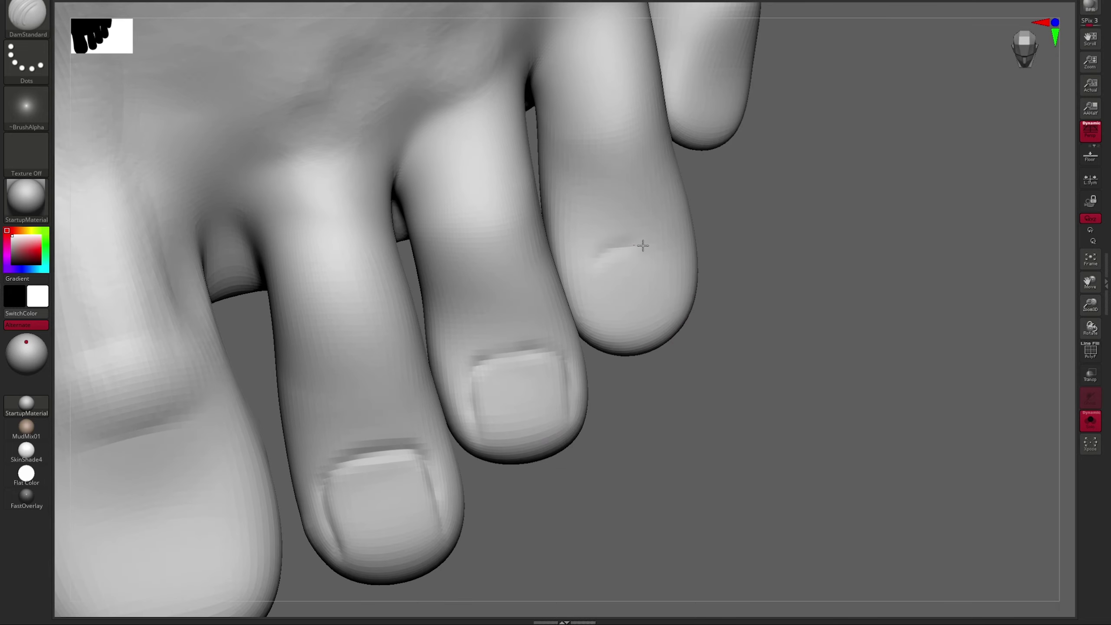
mouse_move(618, 249)
right_mouse_down()
mouse_move(601, 237)
mouse_move(268, 476)
right_mouse_up()
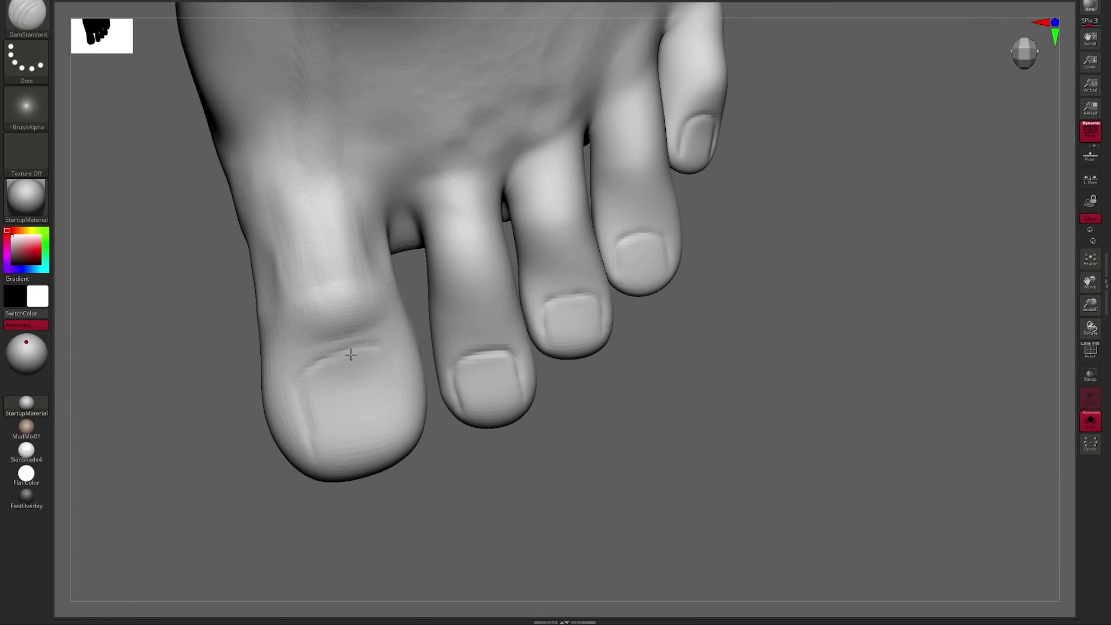
mouse_move(359, 351)
right_mouse_down()
mouse_move(342, 516)
mouse_move(334, 471)
right_mouse_up()
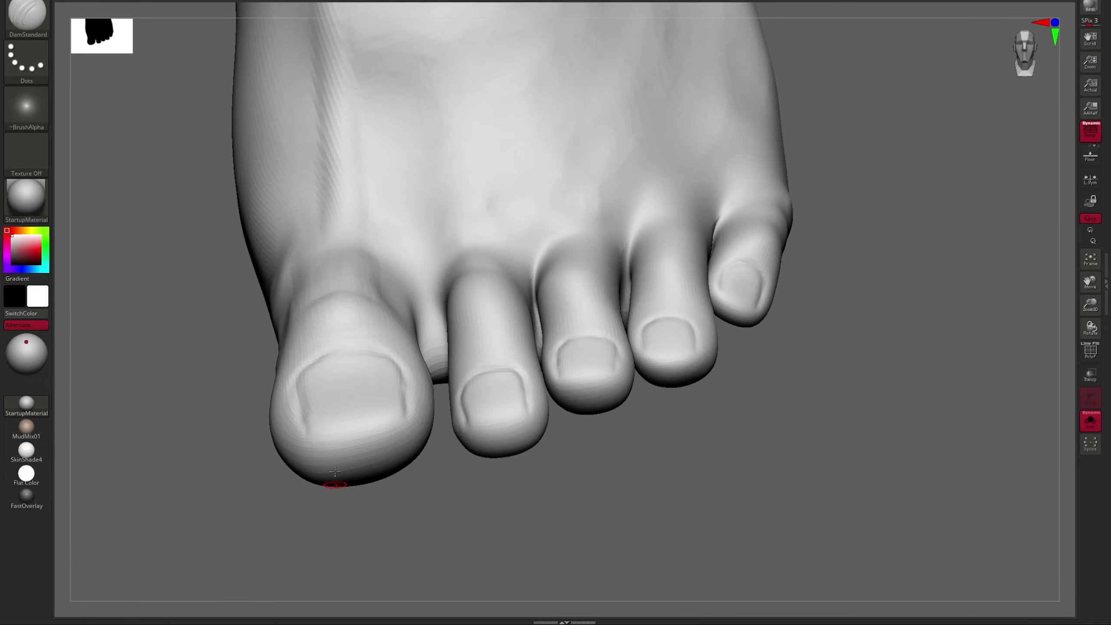
right_click_drag(401, 415, 491, 445)
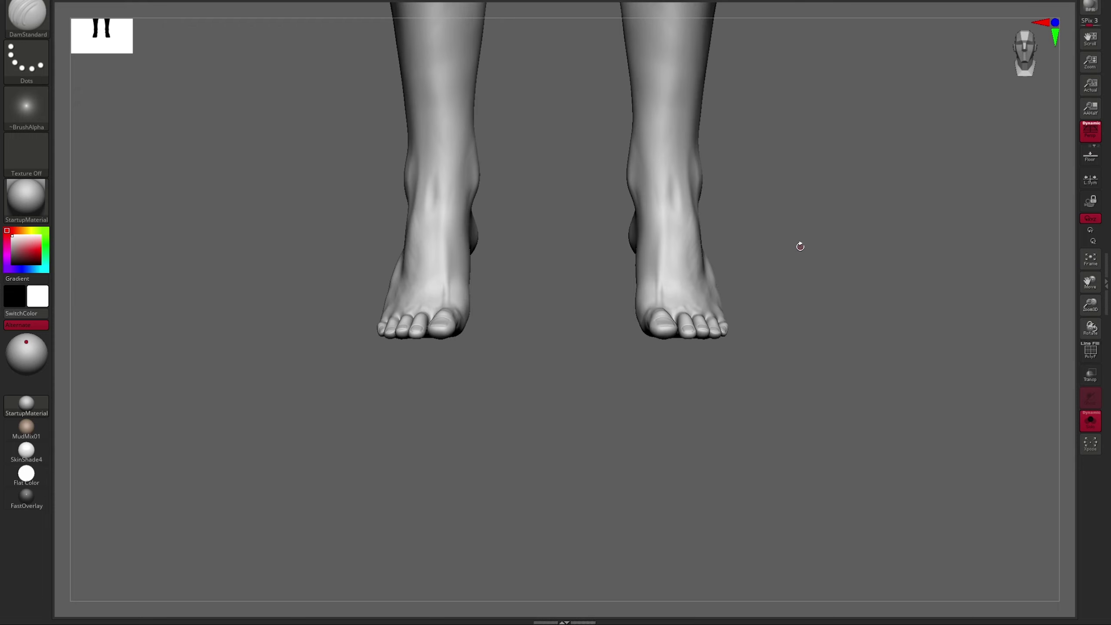
Refine the heels, Achilles tendons and ankles from behind and from the front with the ClayBuildup brush.
right_click_drag(799, 244, 938, 199)
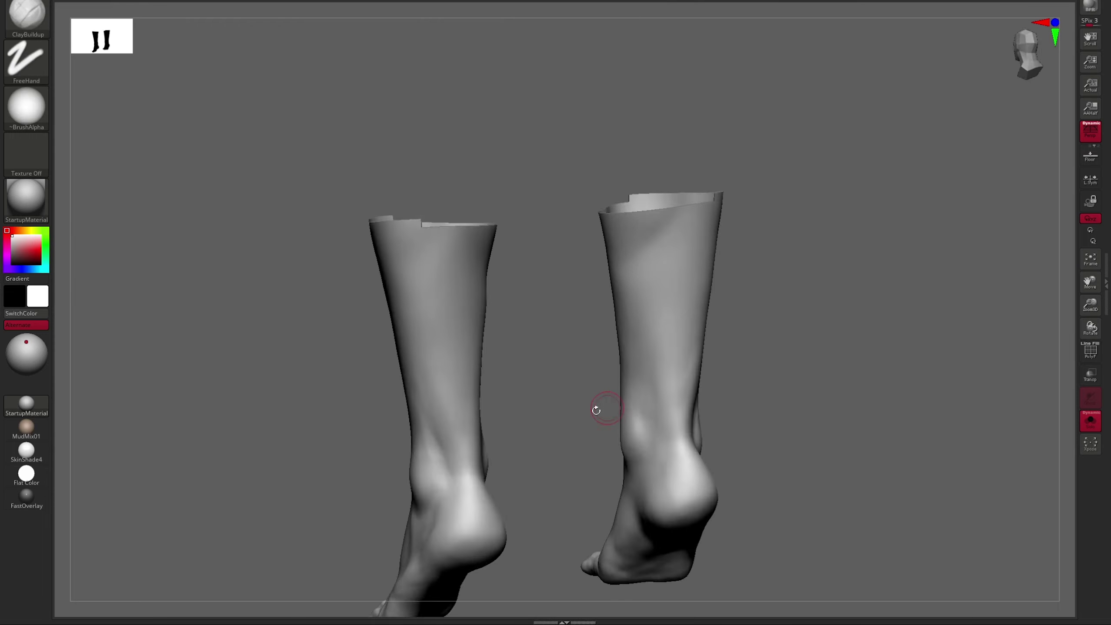
mouse_move(596, 404)
right_mouse_down()
mouse_move(522, 369)
mouse_move(617, 347)
right_mouse_up()
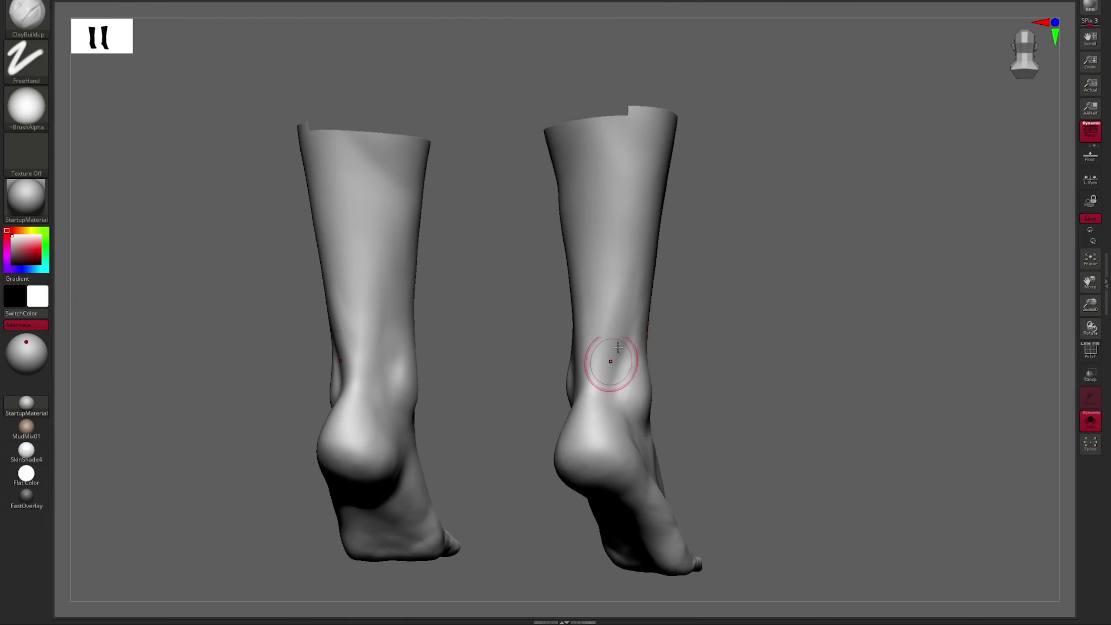
right_click_drag(602, 391, 492, 303)
right_click_drag(489, 396, 366, 318)
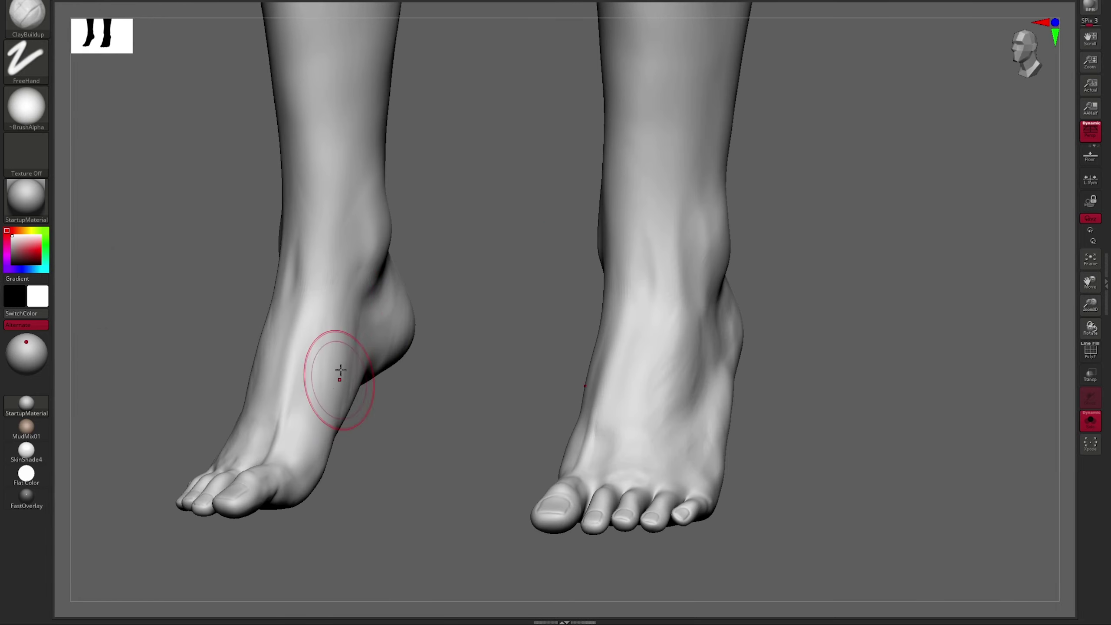
right_click_drag(382, 418, 601, 376)
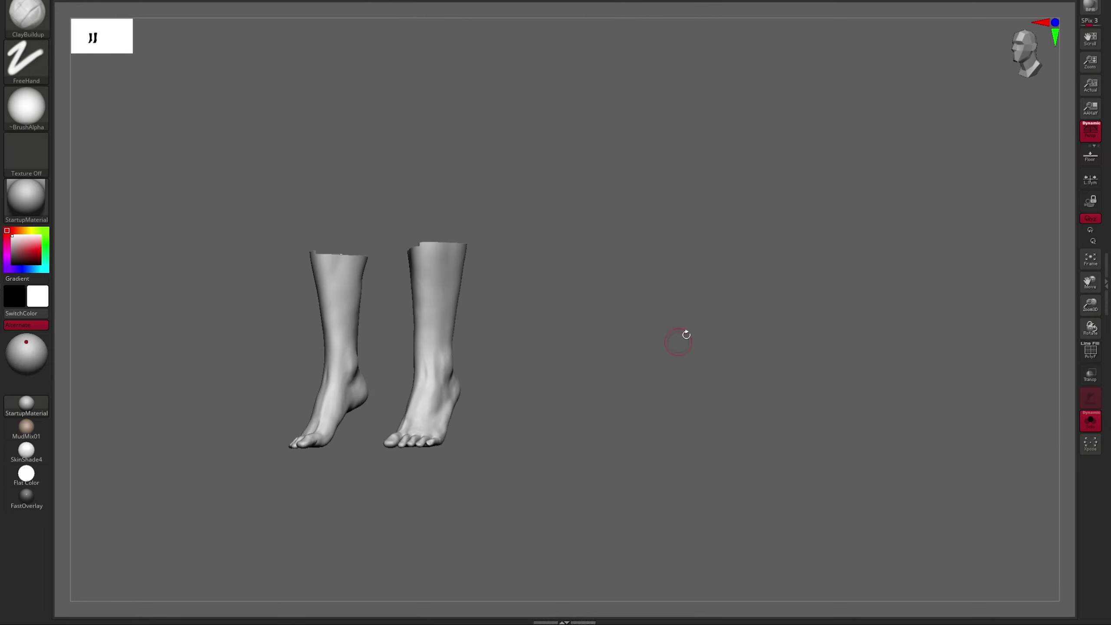
Unhide the rest of the figure and refine the tops of the feet behind the toes with the ClayBuildup brush.
left_click(686, 334, "ctrl+shift")
right_click_drag(686, 335, 569, 376)
left_click(547, 384, "ctrl+shift")
left_click(567, 377, "ctrl+shift")
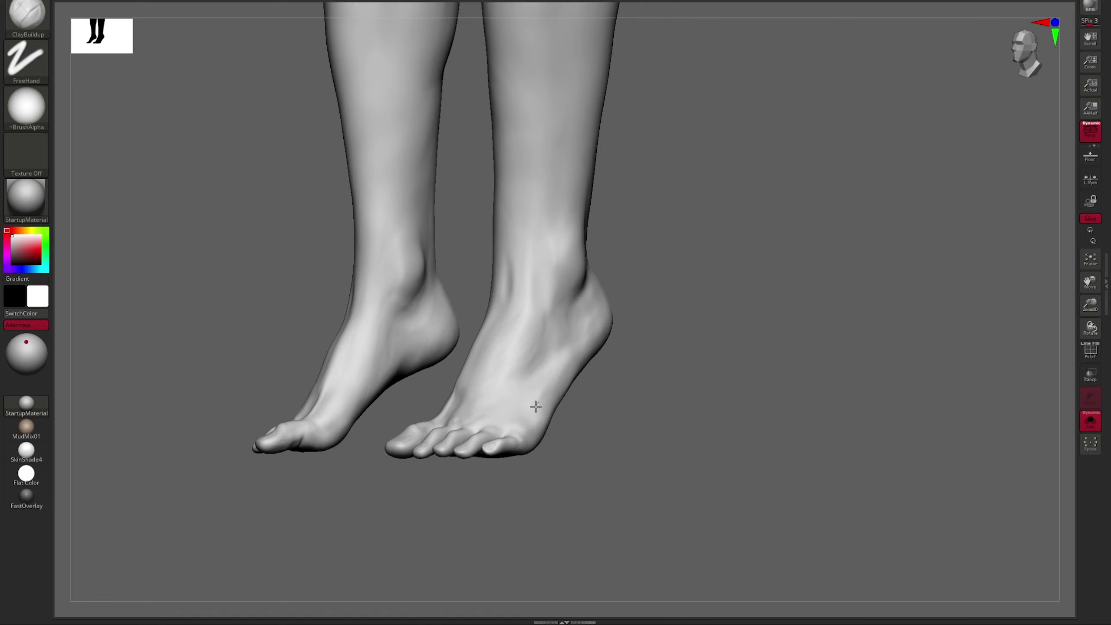
left_click(568, 377, "ctrl+shift")
left_click(568, 377, "ctrl+shift")
right_click_drag(568, 377, 563, 411)
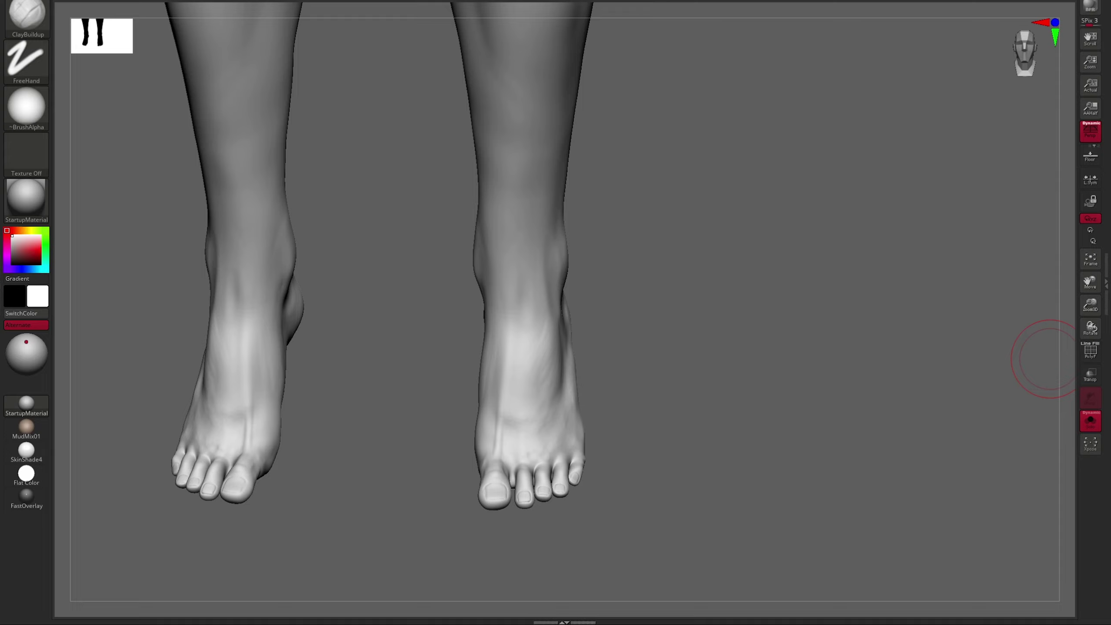
right_click_drag(1049, 359, 673, 332)
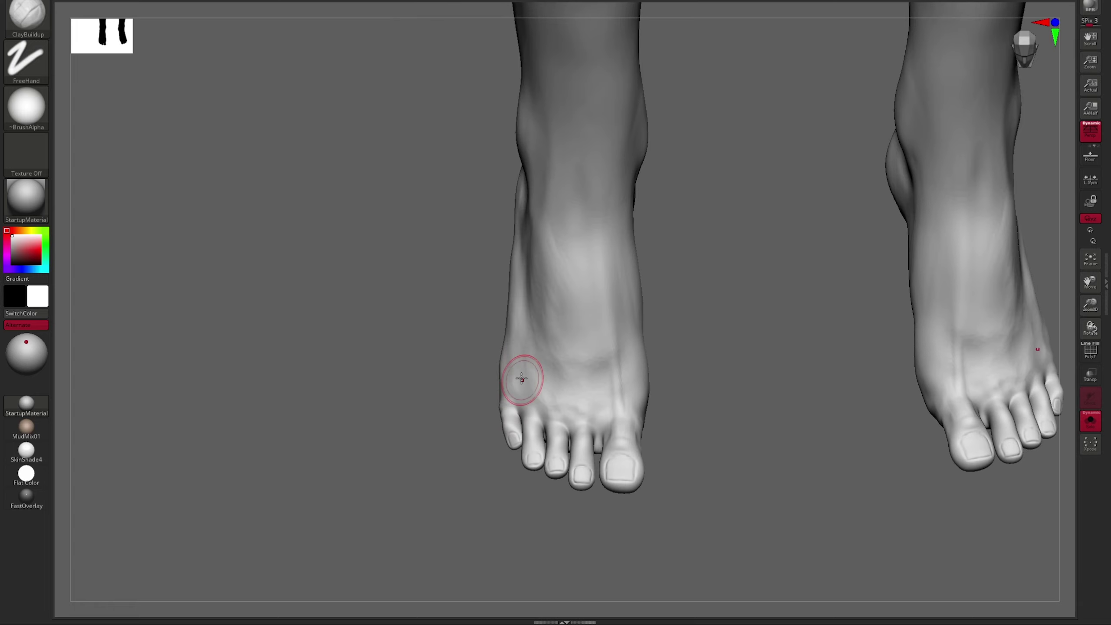
right_click_drag(541, 397, 477, 318)
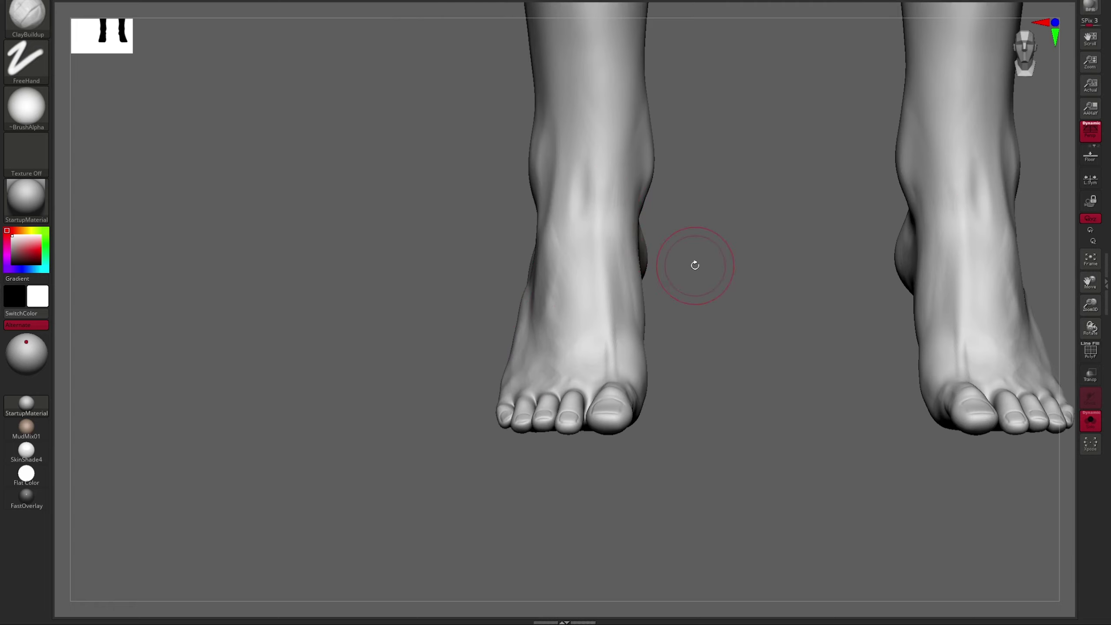
right_click_drag(696, 266, 733, 230)
right_click_drag(743, 293, 768, 314)
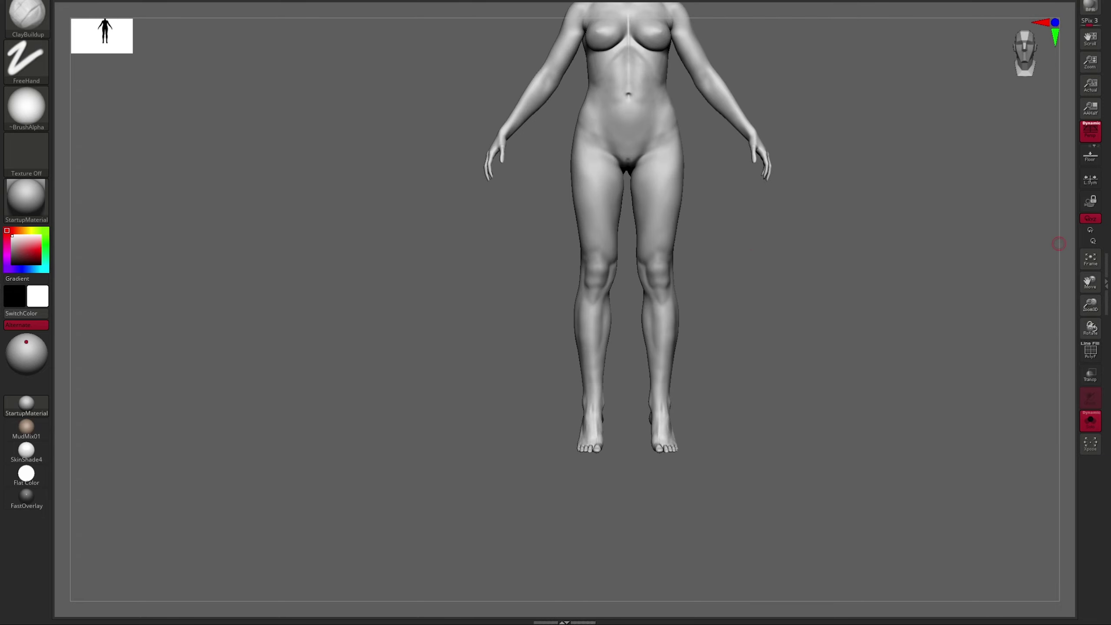
Build up the kneecaps and the forms just below them with the ClayBuildup brush.
mouse_move(1059, 244)
right_mouse_down("alt")
mouse_move(722, 360)
mouse_move(626, 169)
right_mouse_up("alt")
key("s")
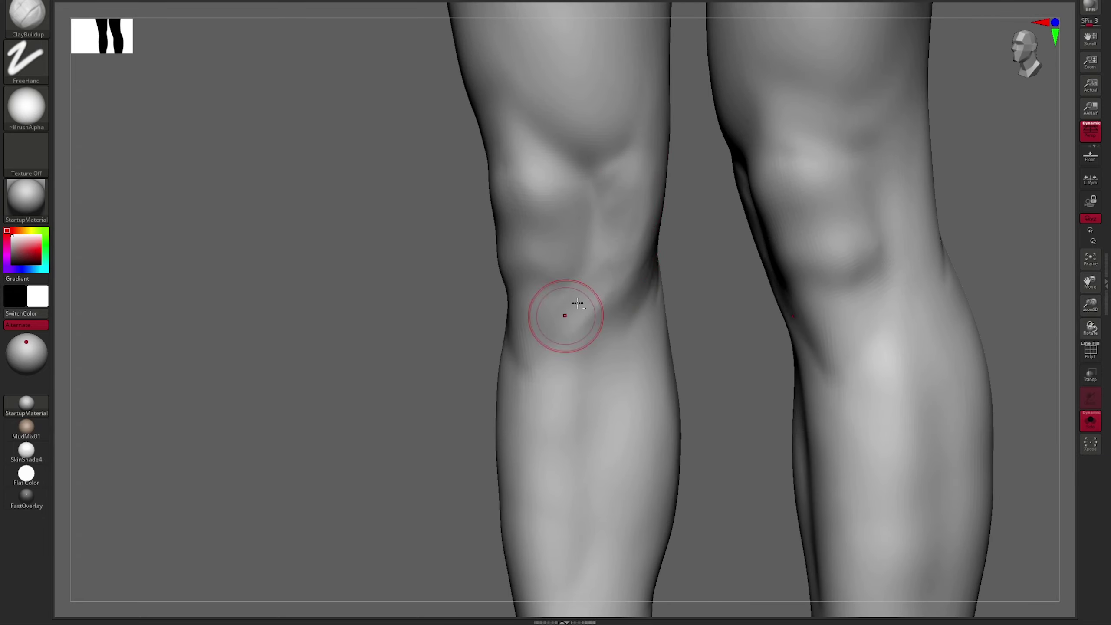
right_click_drag(566, 311, 627, 161)
mouse_move(615, 262)
right_mouse_down()
mouse_move(568, 299)
mouse_move(617, 240)
right_mouse_up()
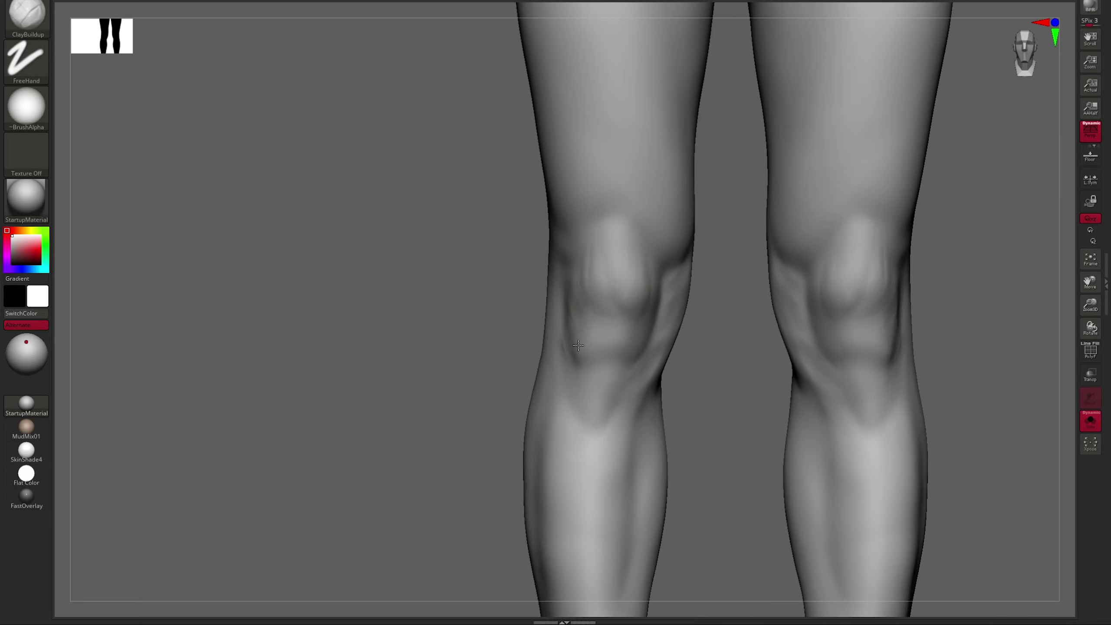
right_click_drag(571, 302, 636, 326)
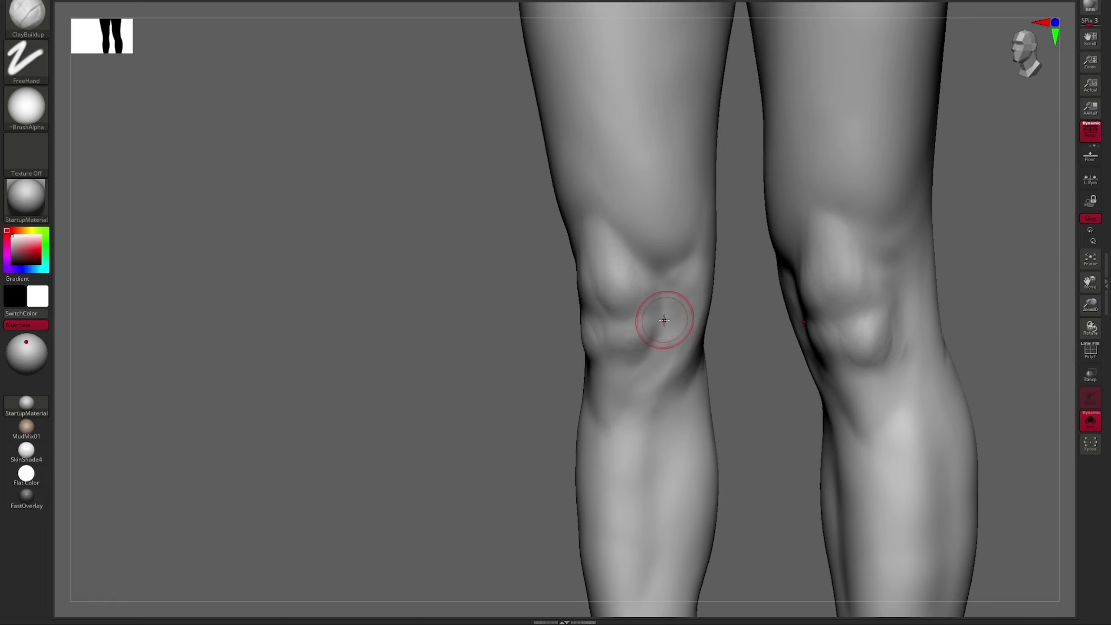
Sculpt the ends of the thigh muscles above the inner and outer knees with the ClayBuildup brush.
right_click_drag(634, 233, 775, 316, "alt")
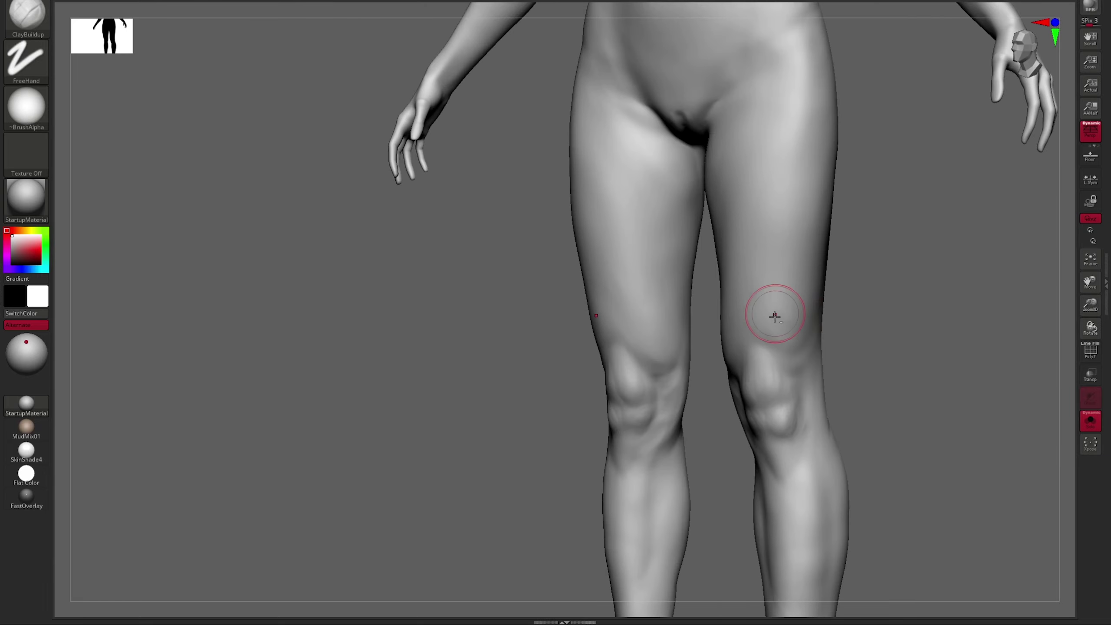
mouse_move(796, 367)
right_mouse_down()
mouse_move(823, 331)
mouse_move(732, 348)
mouse_move(740, 327)
right_mouse_up()
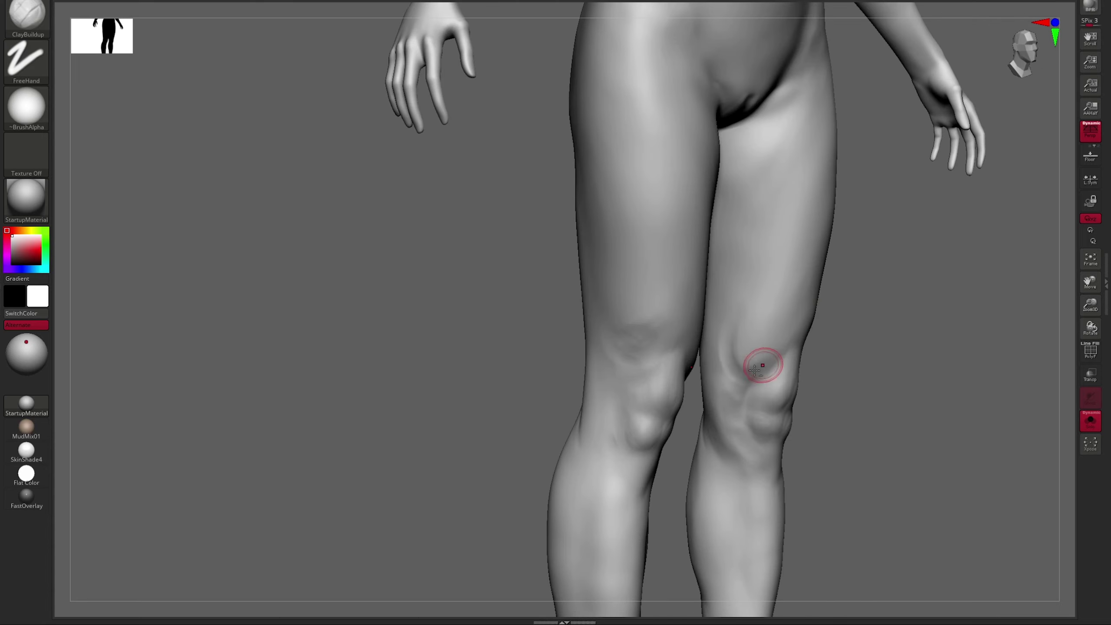
right_click_drag(756, 370, 685, 351)
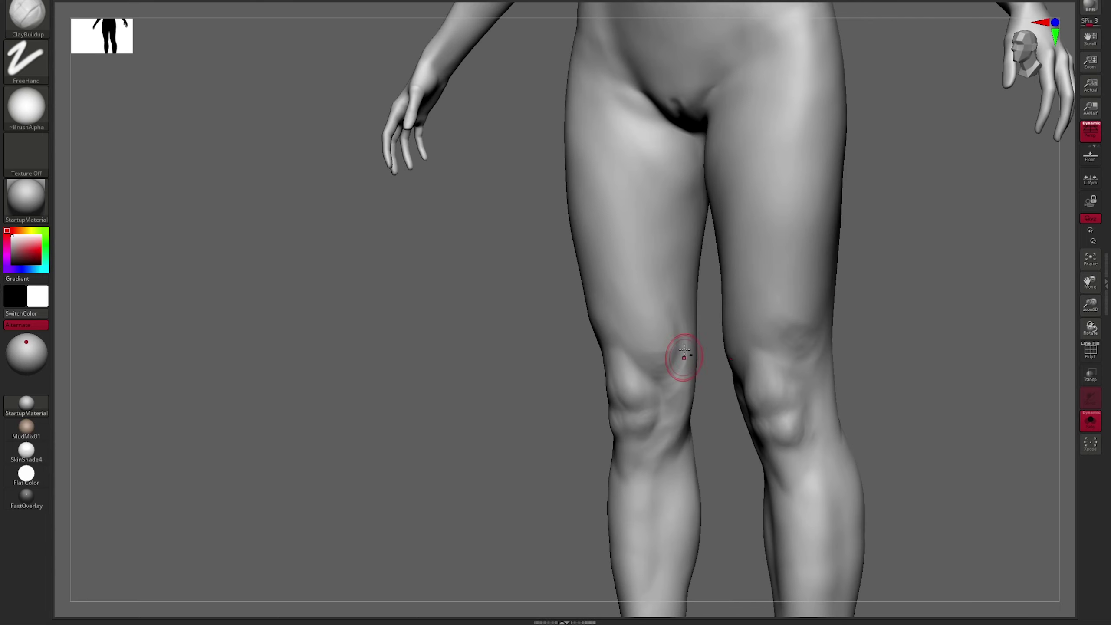
right_click_drag(801, 358, 706, 330)
key("f")
right_click_drag(807, 283, 766, 240)
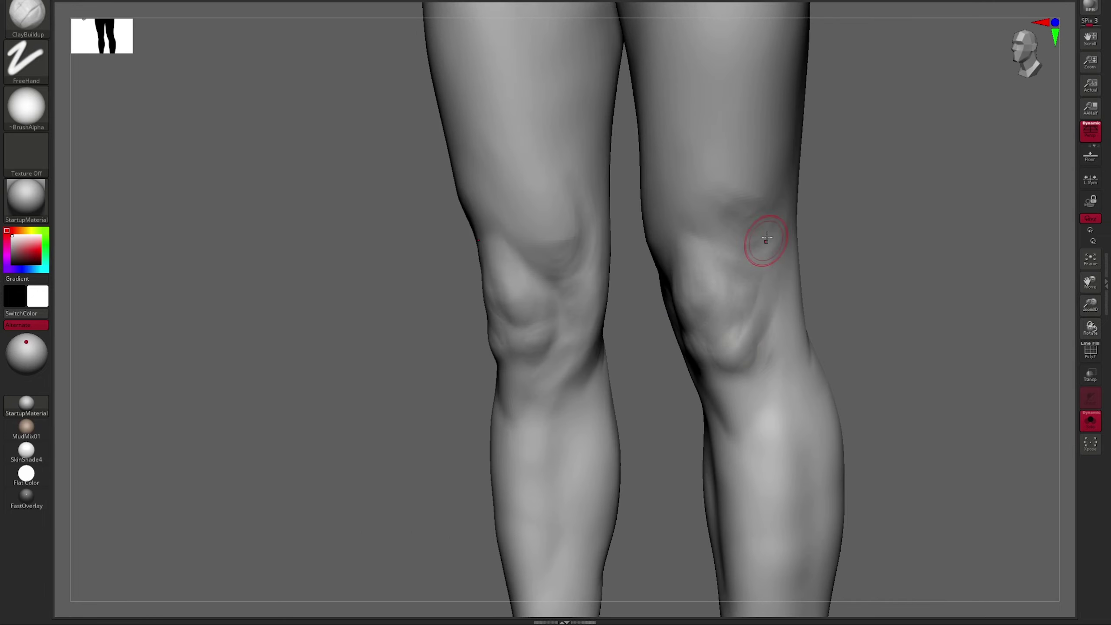
mouse_move(754, 330)
right_mouse_down()
mouse_move(615, 313)
mouse_move(491, 375)
mouse_move(598, 254)
right_mouse_up()
right_click_drag(614, 346, 546, 321, "shift")
key("f")
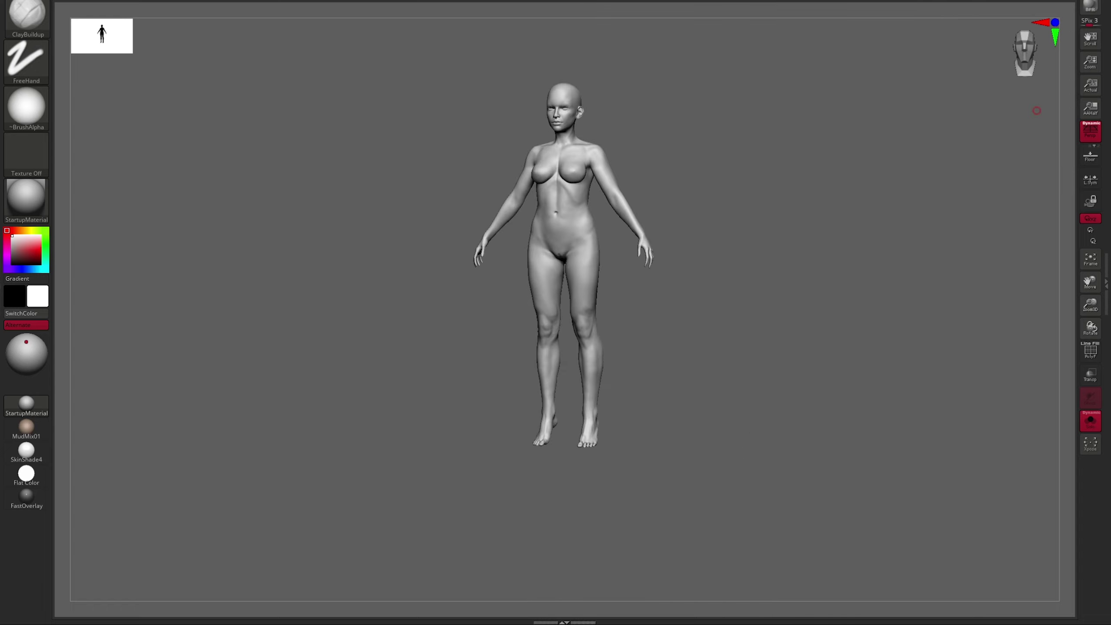
Refine the transitions between the lower thighs and the sides of the kneecaps with the ClayBuildup brush.
scroll(801, 323, "up", 5)
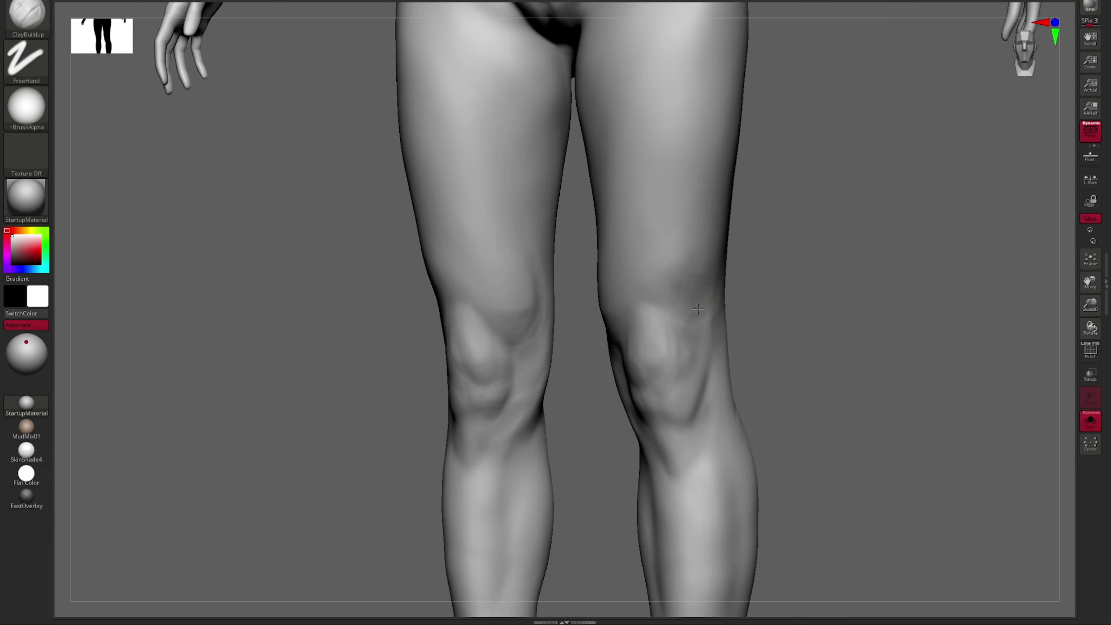
right_click_drag(708, 279, 712, 270)
right_click_drag(701, 386, 720, 378)
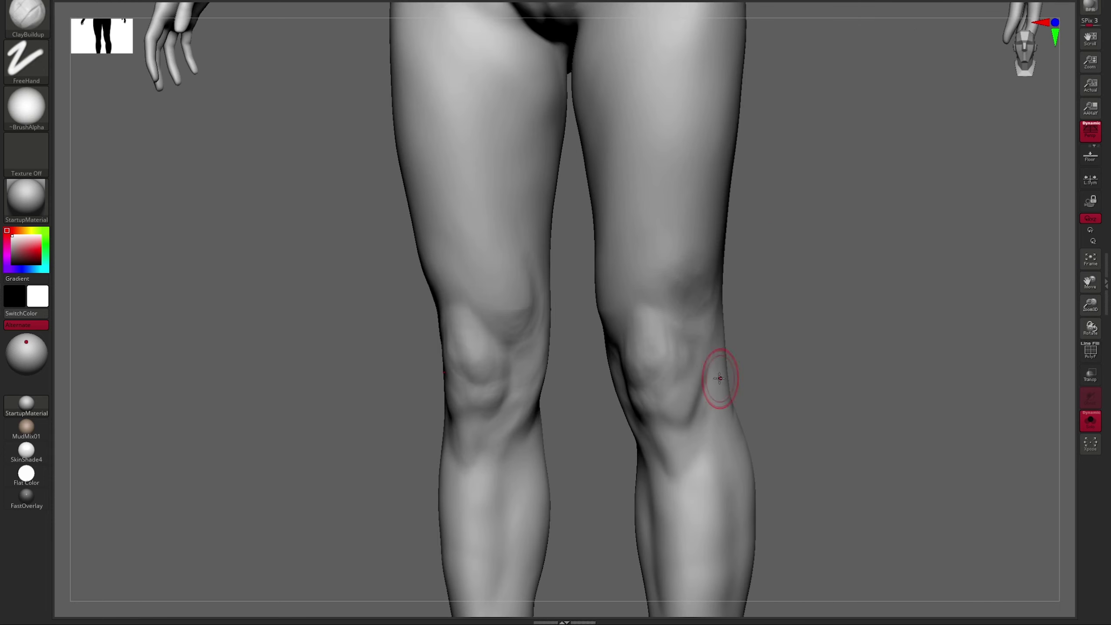
right_click_drag(688, 412, 542, 379)
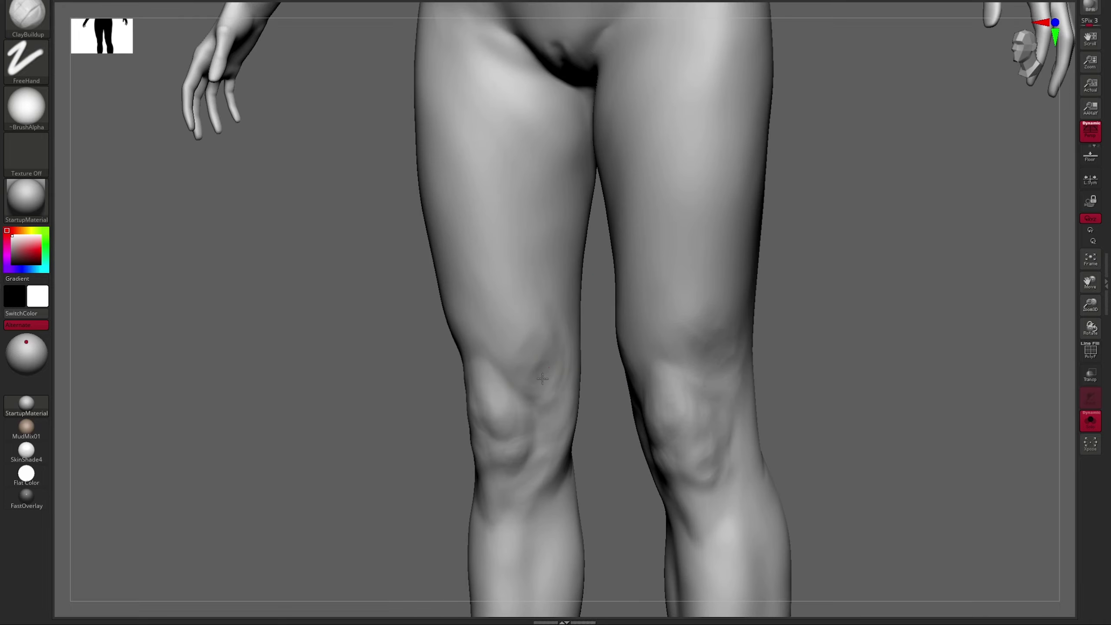
key("f")
right_click_drag(762, 278, 715, 244, "ctrl")
Add subtle muscle and tendon forms to the shins and outer ankles with the ClayBuildup brush.
key("f")
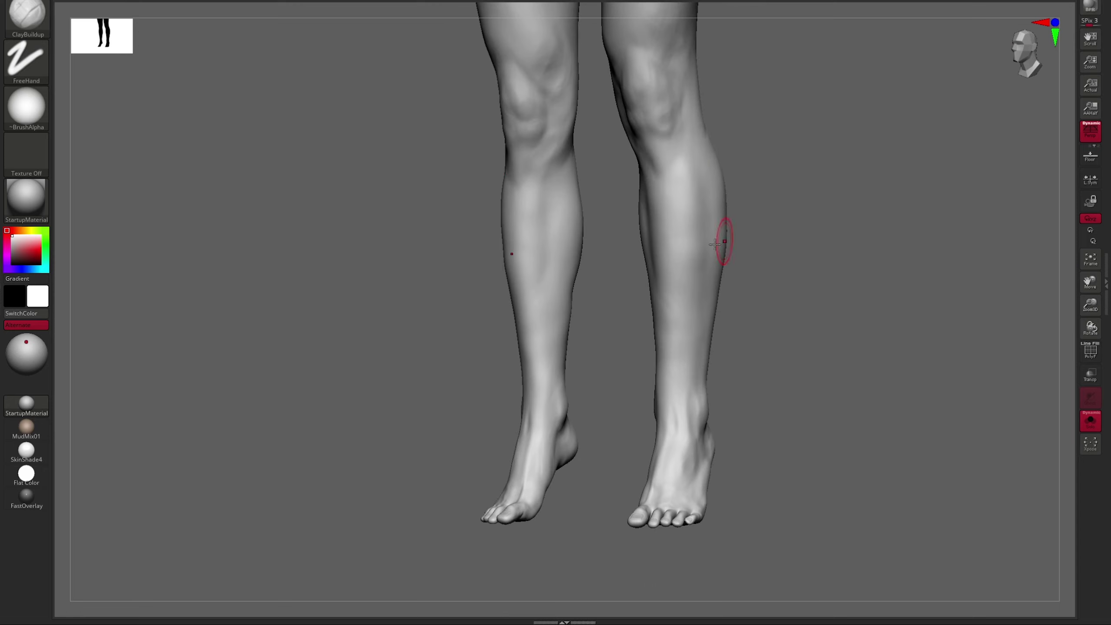
right_click_drag(691, 373, 764, 375)
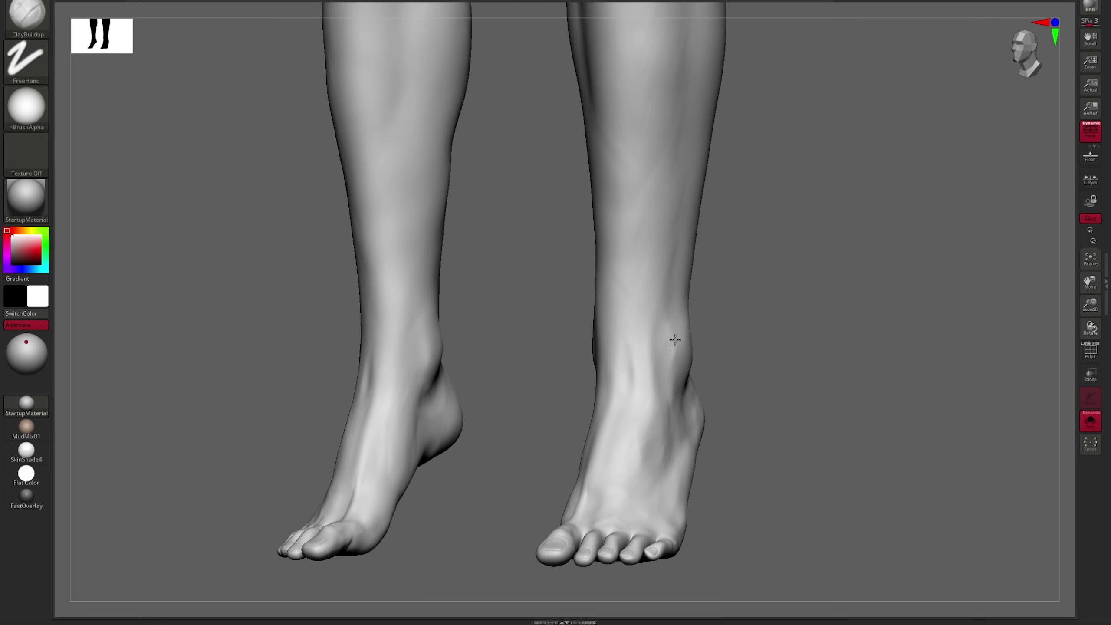
right_click_drag(675, 340, 668, 324, "shift")
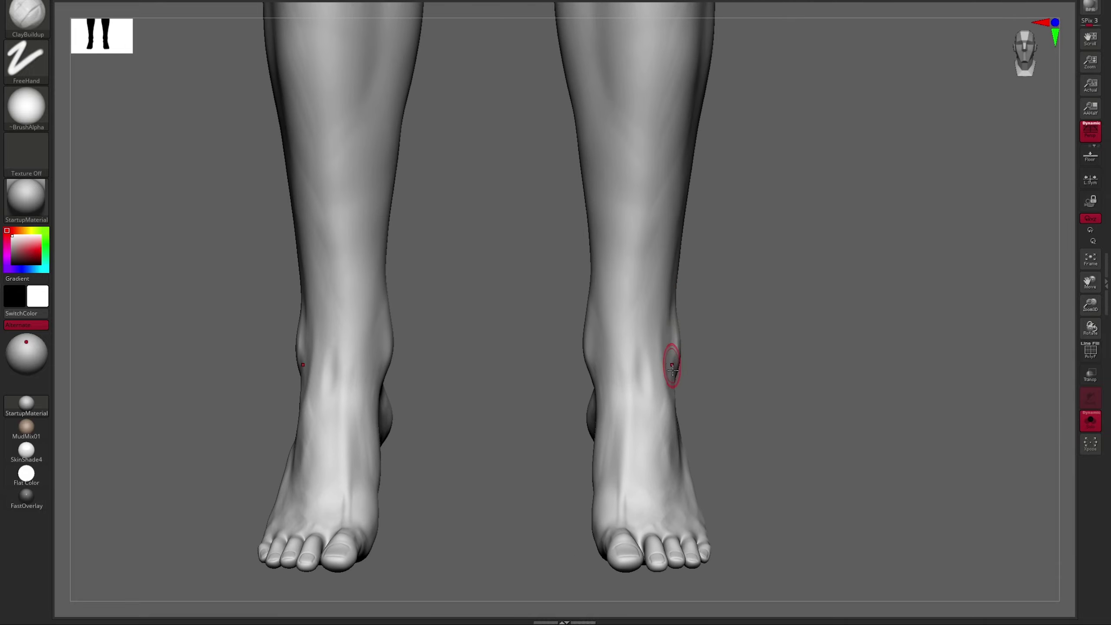
Adjust the silhouette of the lower legs and ankles with the Move brush.
key("b")
key("m")
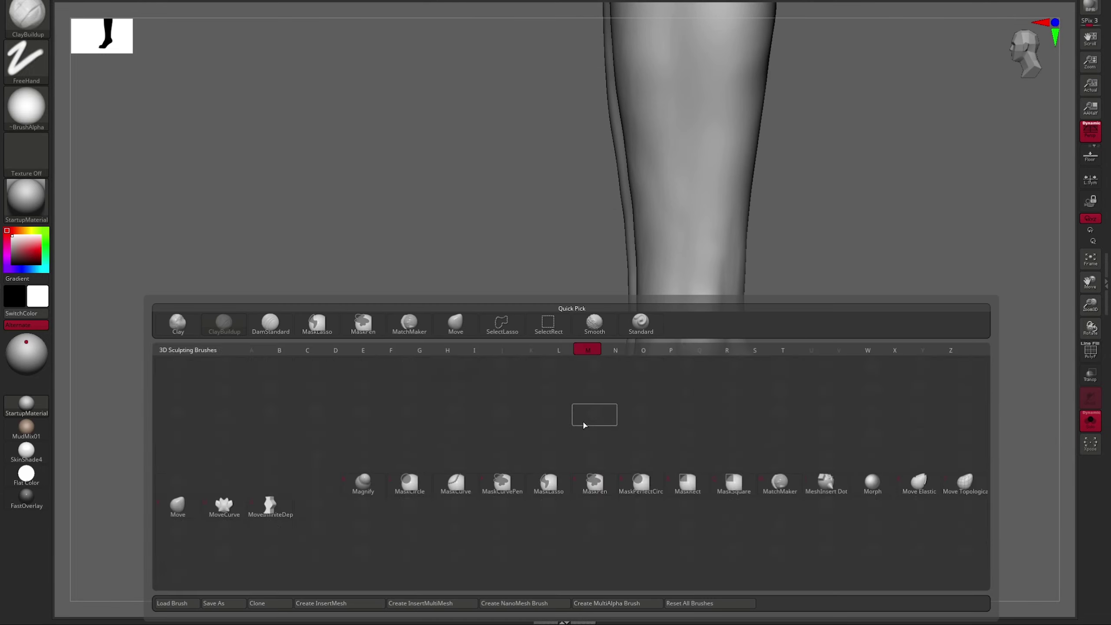
key("v")
left_click_drag(604, 509, 650, 484)
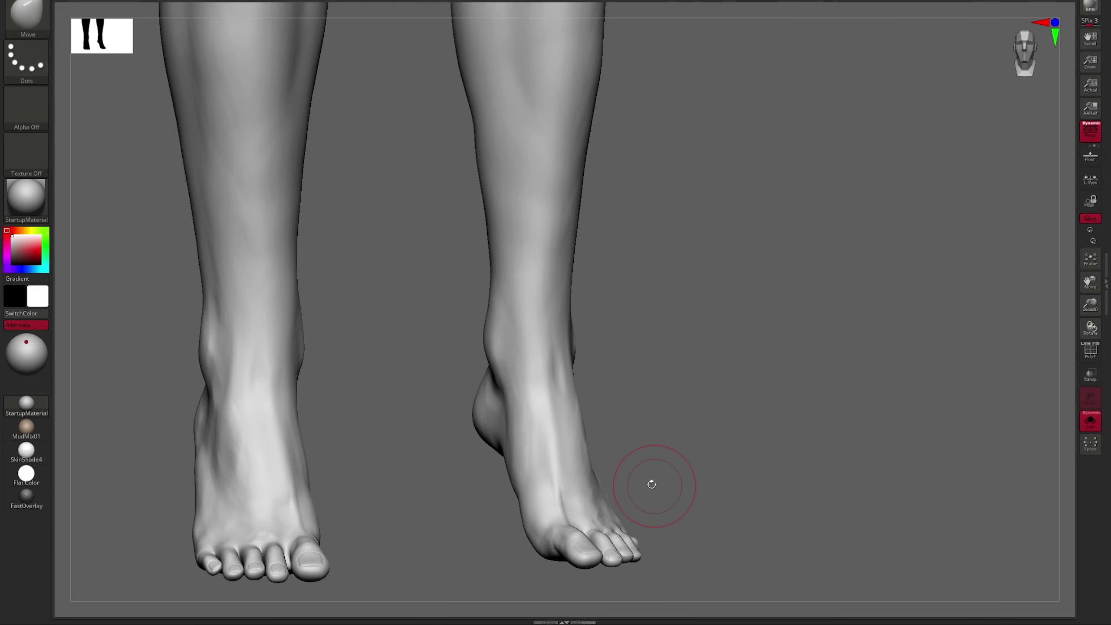
key("f")
right_click_drag(699, 310, 1072, 331, "ctrl")
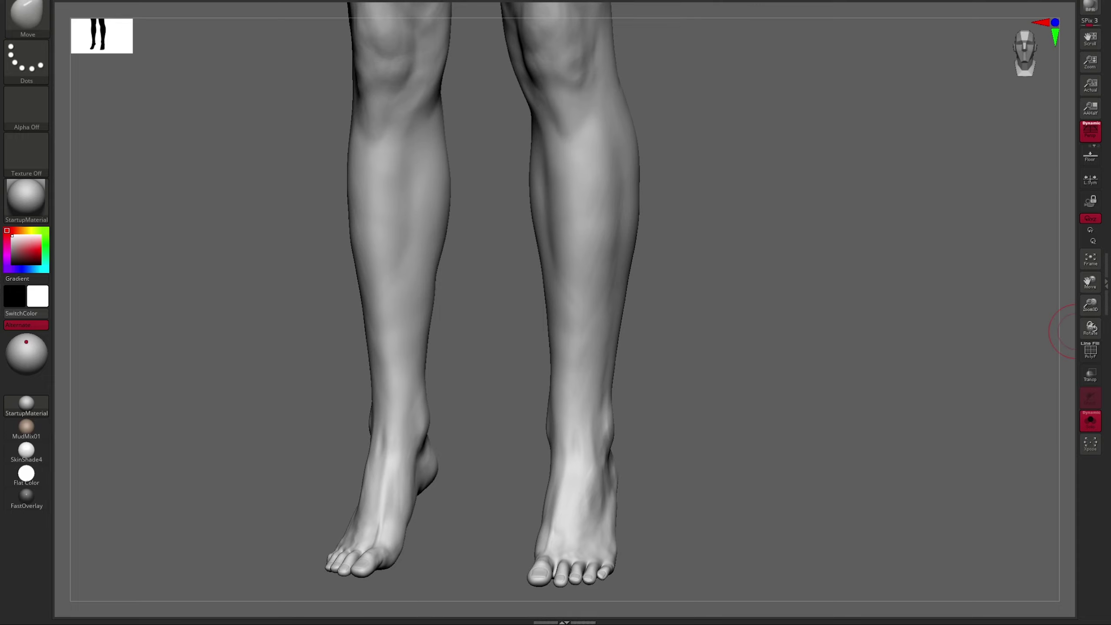
Refine the outer knees and lower thighs with the ClayBuildup brush.
right_click_drag(800, 334, 673, 347)
key("b")
key("c")
key("b")
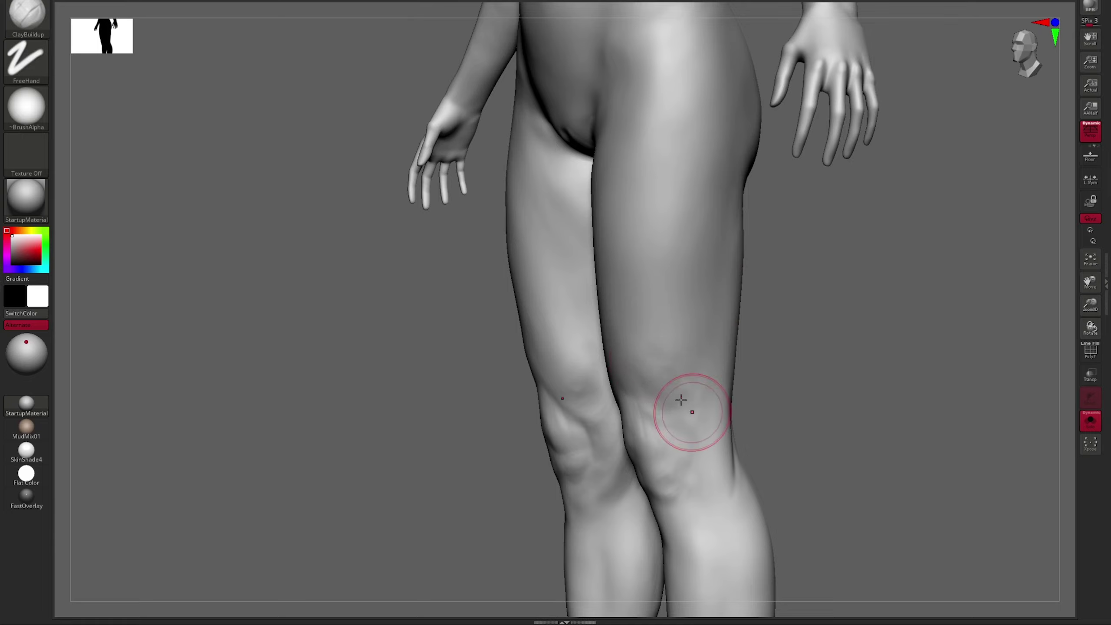
mouse_move(681, 400)
right_mouse_down()
mouse_move(818, 325)
mouse_move(789, 317)
right_mouse_up()
Carve a diagonal crease above each kneecap with the DamStandard brush and soften it.
key("b")
key("d")
key("s")
left_click_drag(609, 303, 638, 327)
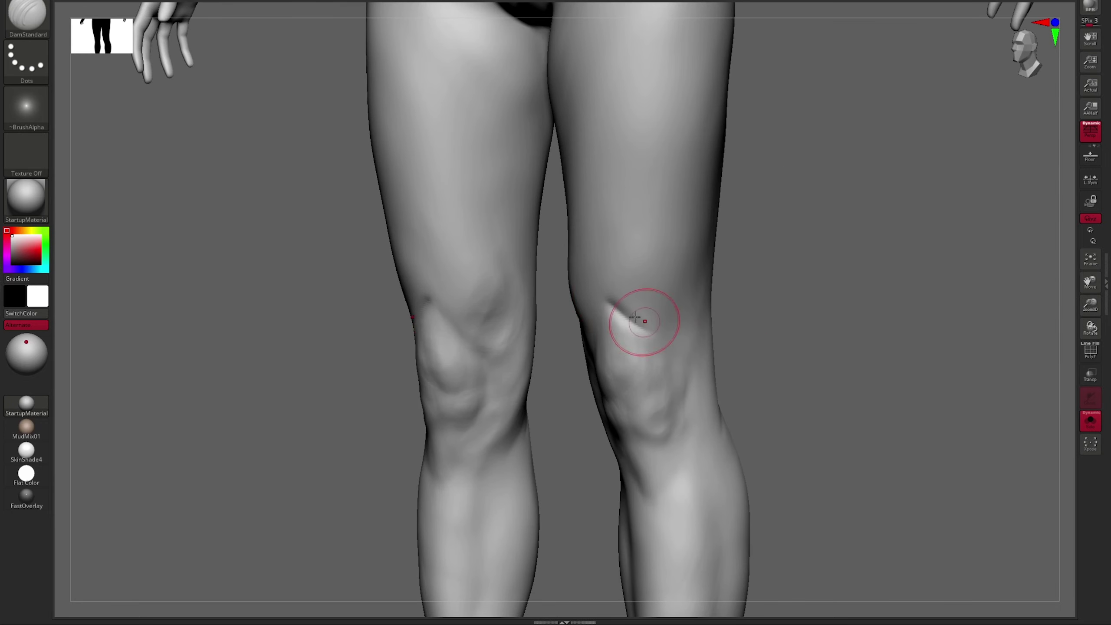
right_click_drag(766, 317, 680, 356)
right_click_drag(837, 324, 762, 323, "shift")
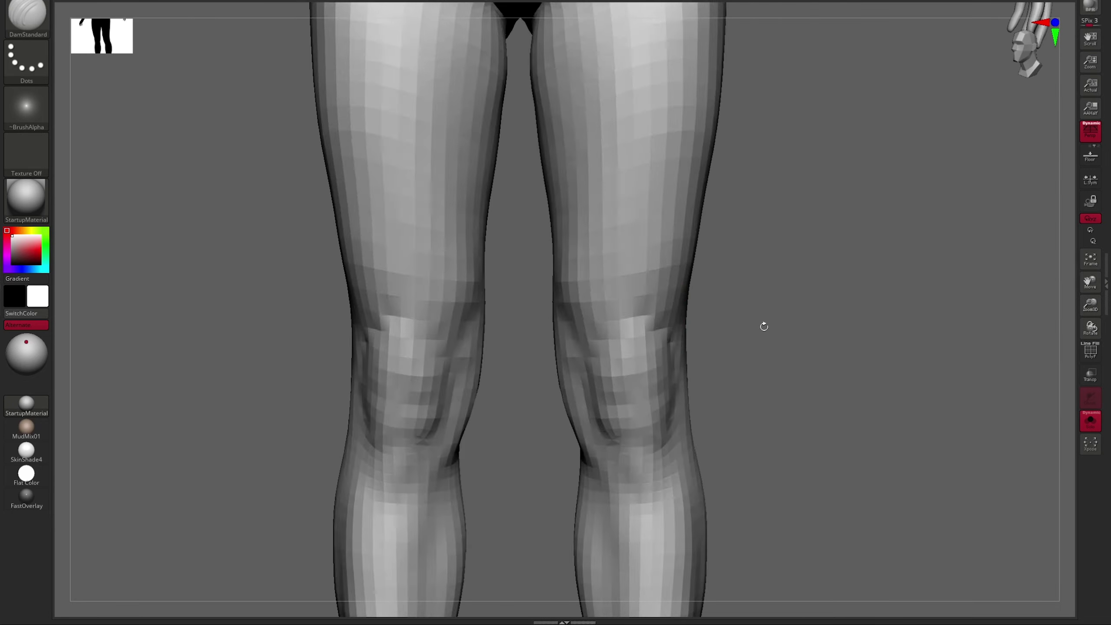
Build up subtle muscle forms around the knees, shins and outer lower legs with the ClayBuildup brush.
key("b")
key("c")
key("b")
mouse_move(606, 407)
right_mouse_down()
mouse_move(673, 420)
mouse_move(652, 353)
right_mouse_up()
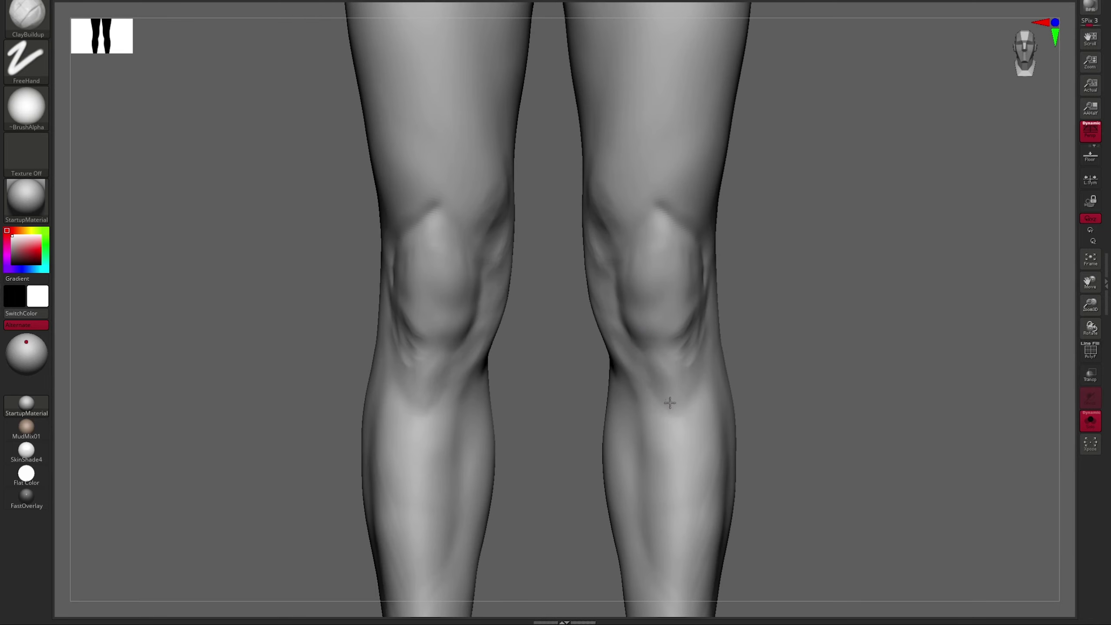
right_click_drag(670, 403, 694, 328)
right_click_drag(567, 235, 670, 338)
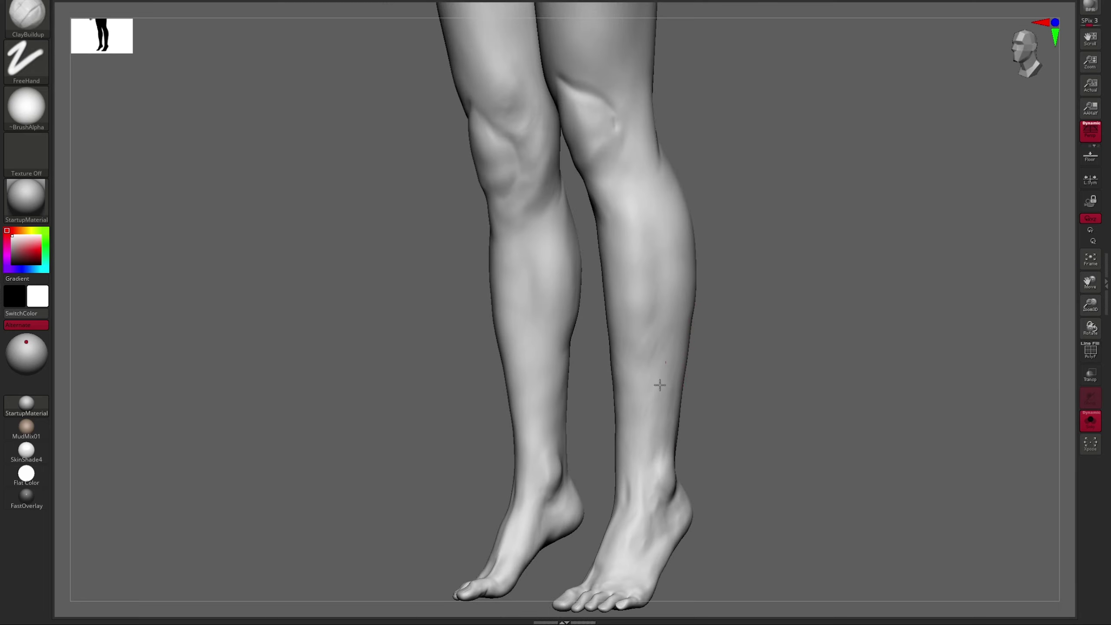
right_click_drag(660, 385, 531, 356)
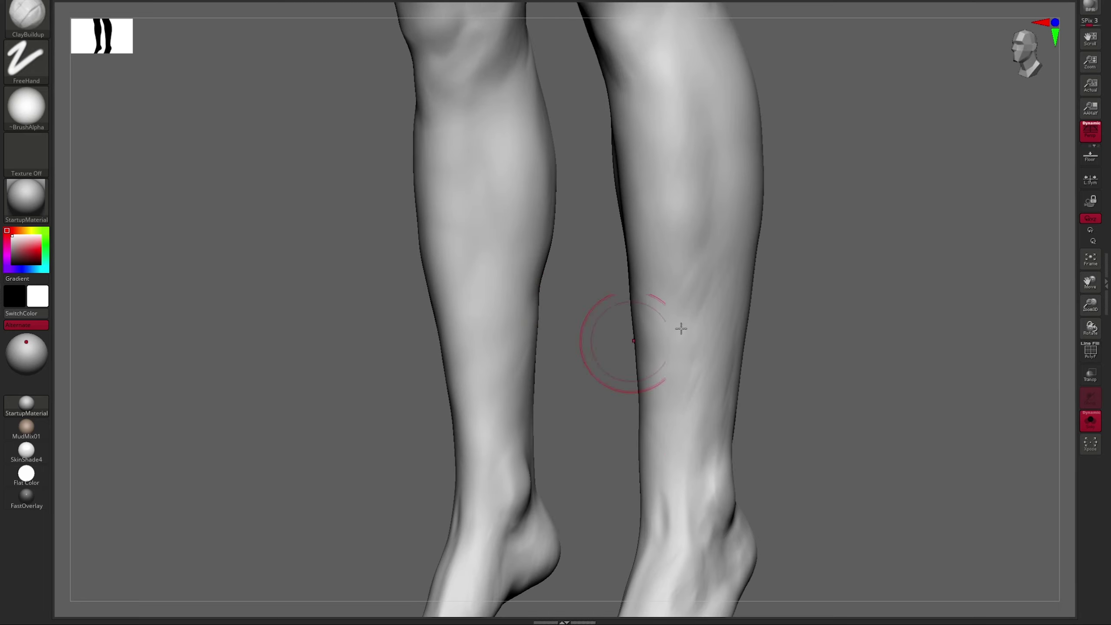
right_click_drag(682, 329, 569, 318)
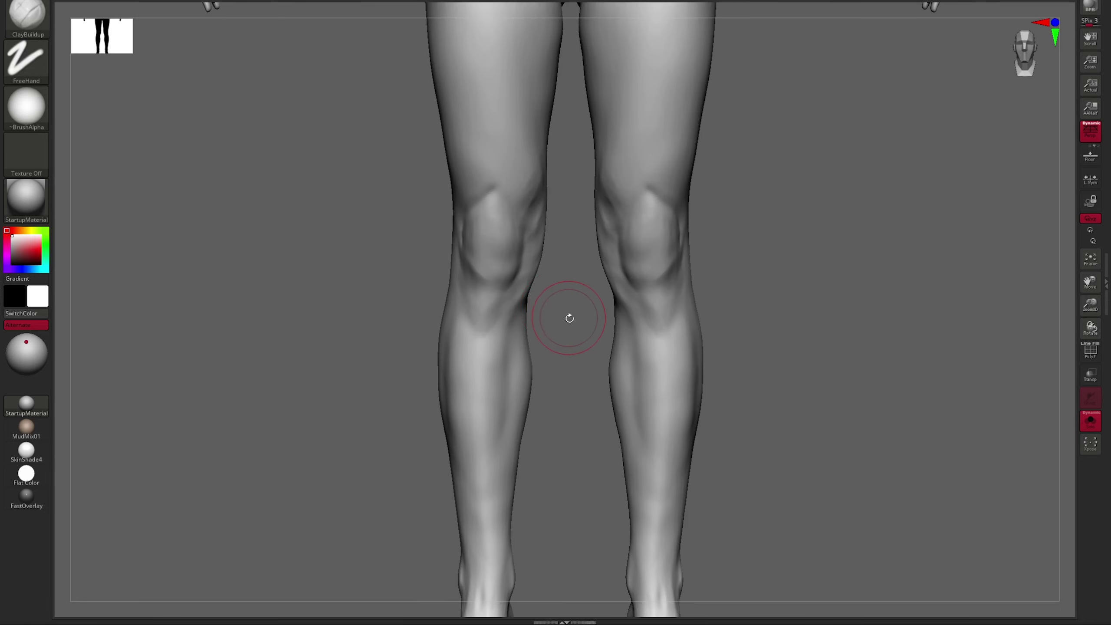
Adjust the silhouette of the torso, waist and hips from the front and side with the Move brush.
key("ctrl")
mouse_move(778, 273)
right_mouse_down()
mouse_move(541, 318)
mouse_move(650, 249)
mouse_move(713, 283)
mouse_move(728, 314)
mouse_move(709, 345)
right_mouse_up()
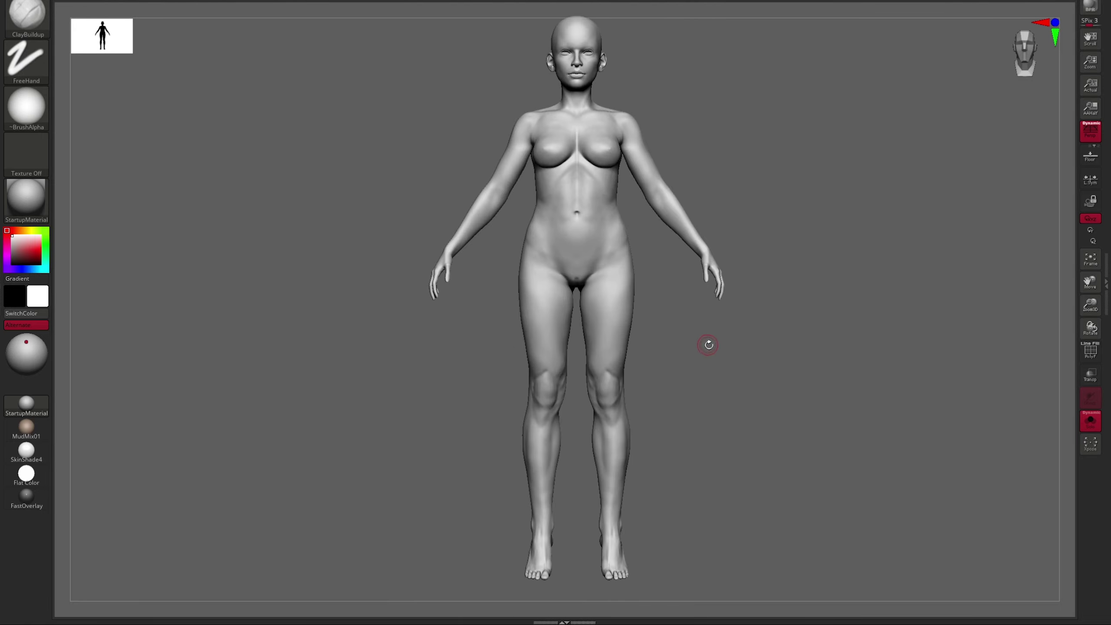
key("s")
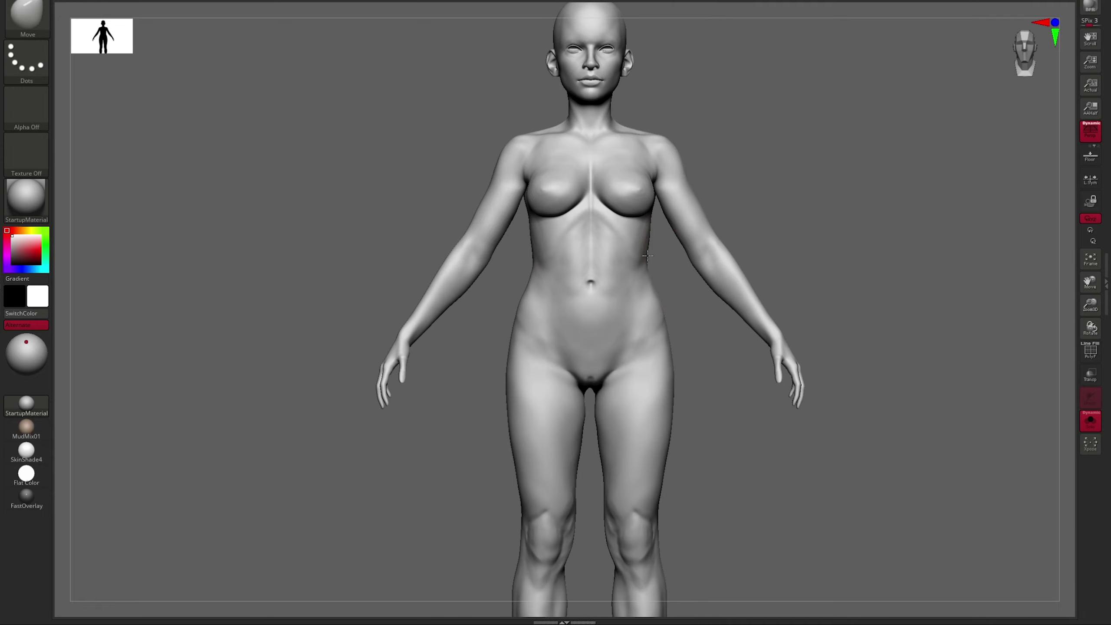
right_click_drag(648, 256, 833, 289)
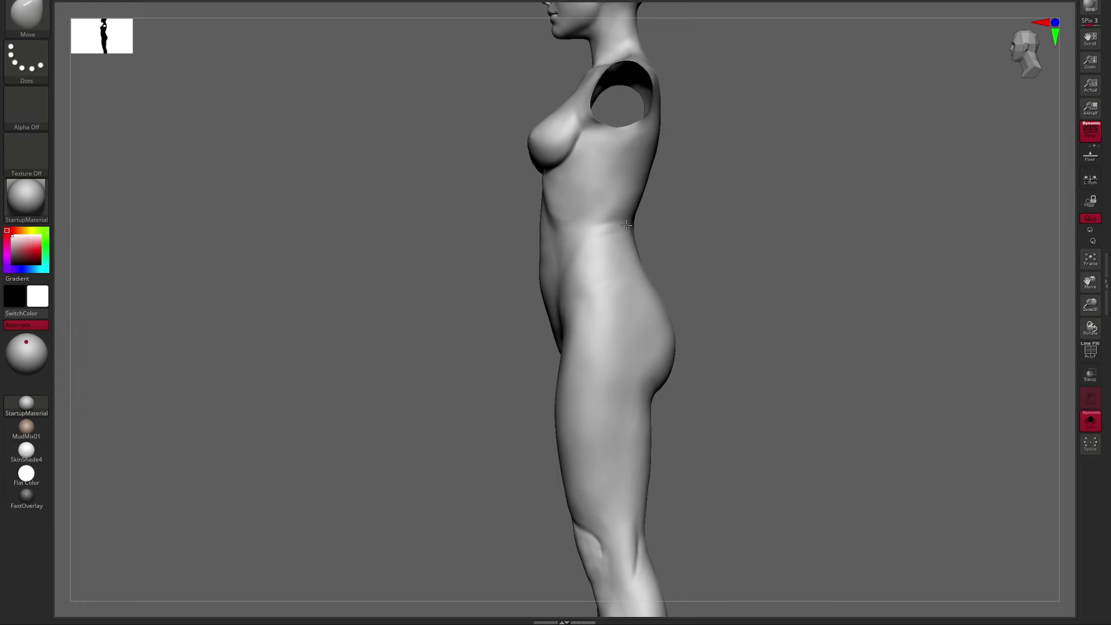
mouse_move(627, 225)
right_mouse_down()
mouse_move(734, 273)
mouse_move(750, 325)
mouse_move(768, 258)
right_mouse_up()
Refine the forms of the thighs and the sides of the knees with the ClayBuildup brush.
key("b")
key("c")
key("b")
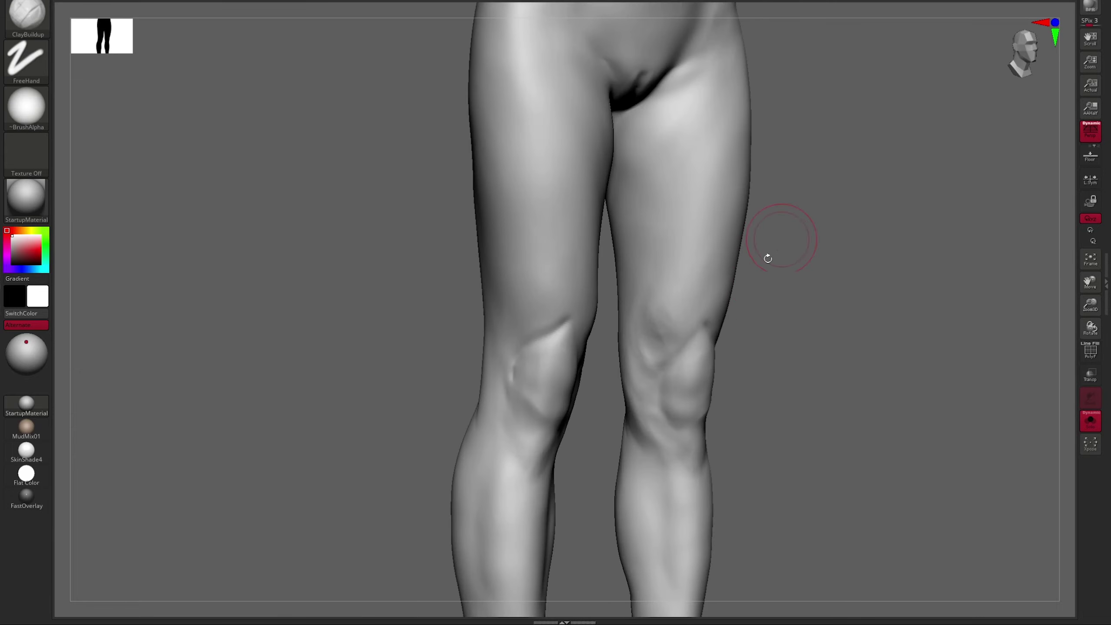
right_click_drag(682, 312, 656, 298, "shift")
mouse_move(683, 351)
right_mouse_down("alt")
mouse_move(716, 400)
mouse_move(801, 348)
mouse_move(764, 384)
mouse_move(769, 362)
mouse_move(732, 355)
mouse_move(735, 470)
mouse_move(789, 348)
mouse_move(749, 348)
mouse_move(749, 372)
mouse_move(814, 385)
mouse_move(789, 310)
mouse_move(777, 382)
mouse_move(801, 355)
mouse_move(772, 283)
mouse_move(735, 329)
right_mouse_up("alt")
right_click_drag(652, 218, 695, 330)
Adjust the side profile of the legs with the Move brush and preview the figure in the MudMix01 material.
key("b")
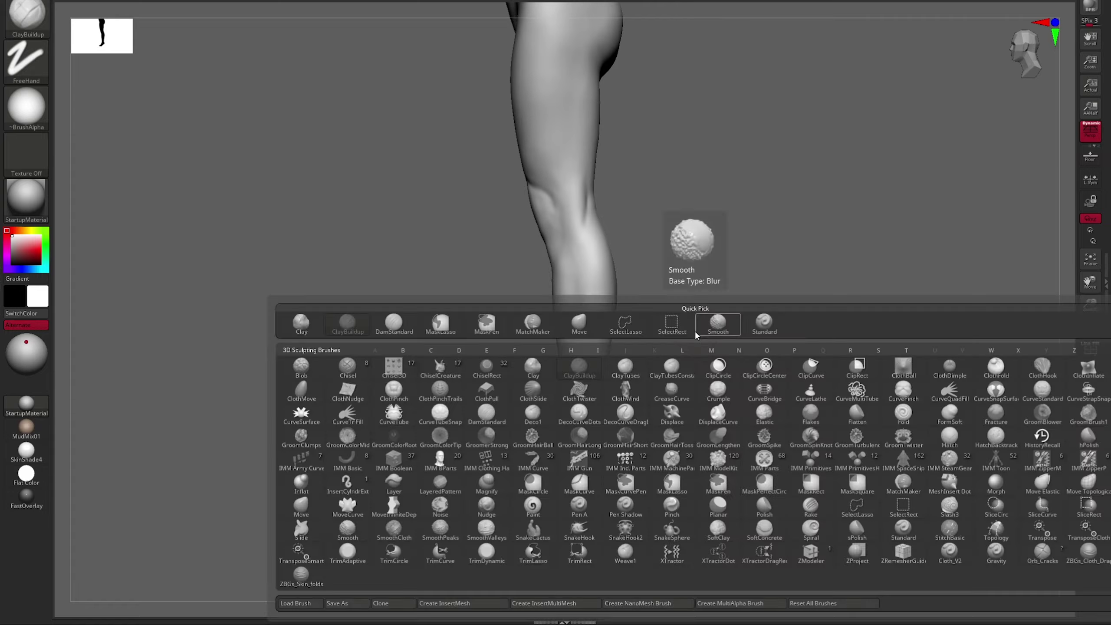
key("m")
key("v")
right_click_drag(559, 315, 111, 442)
key("f")
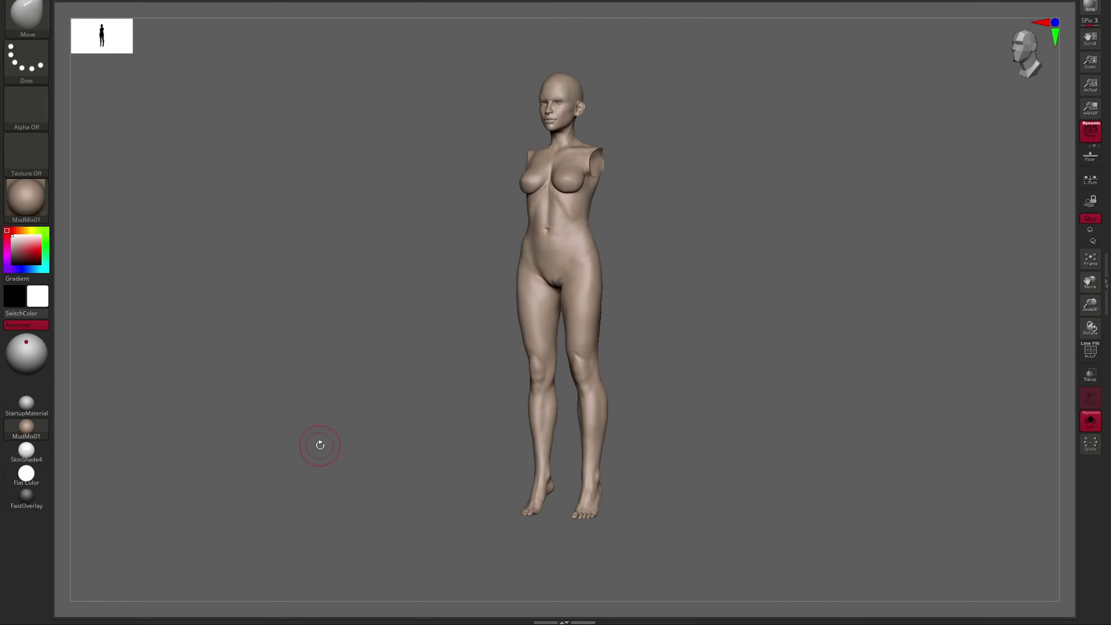
Restore StartupMaterial, isolate the feet and carve creases across the toe bases and toe joints with the DamStandard brush.
mouse_move(367, 356)
right_mouse_down("alt")
mouse_move(875, 362)
mouse_move(869, 328)
mouse_move(827, 352)
right_mouse_up("alt")
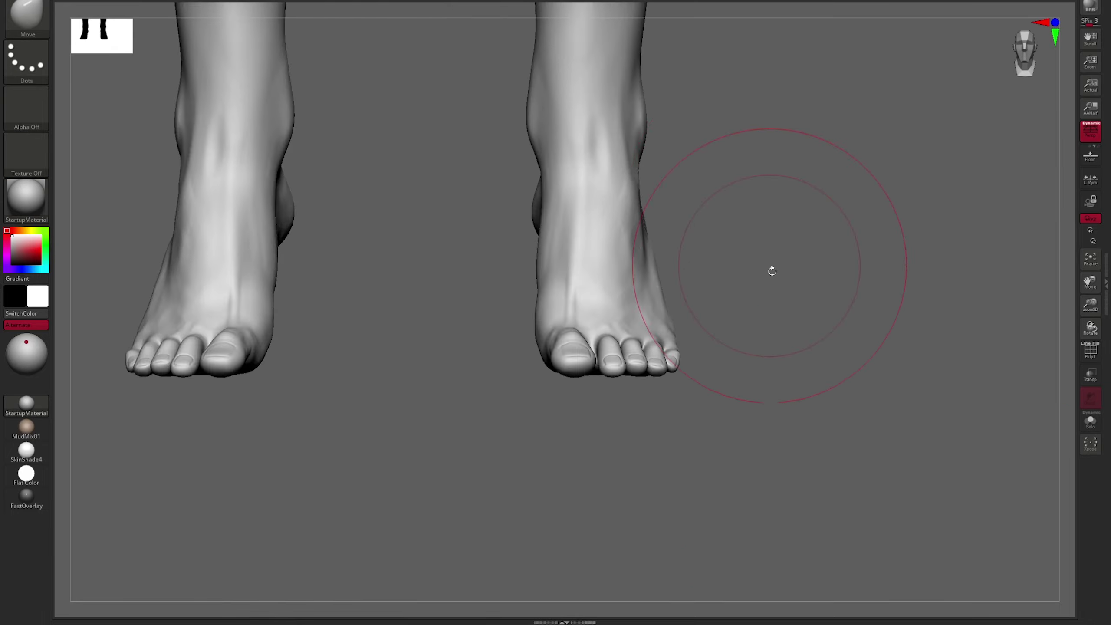
right_click_drag(769, 268, 1000, 335)
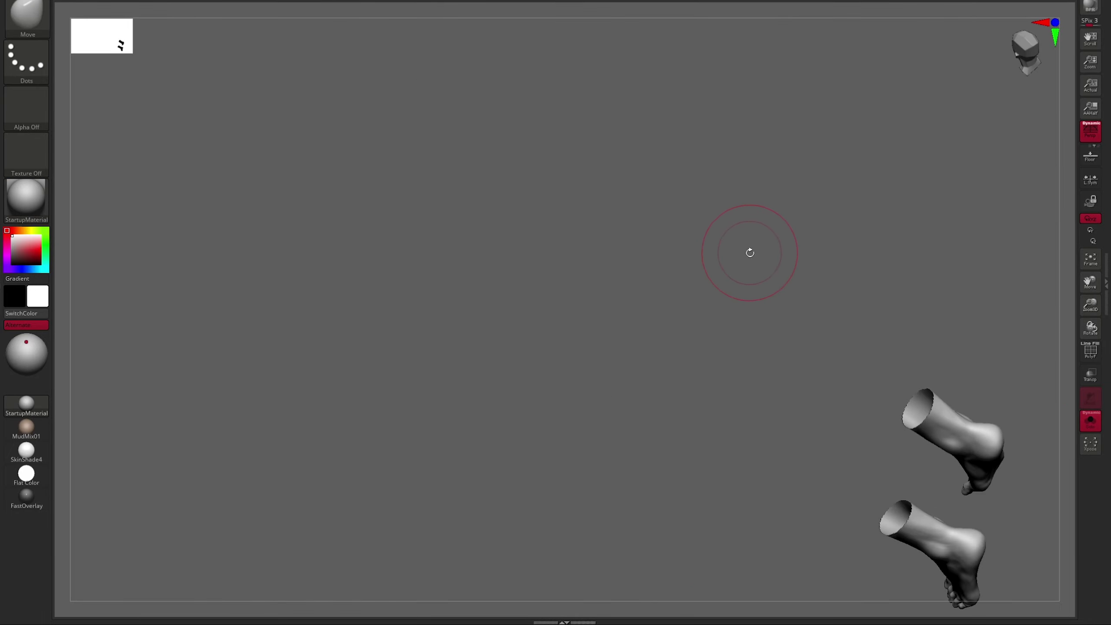
right_click_drag(750, 252, 762, 318)
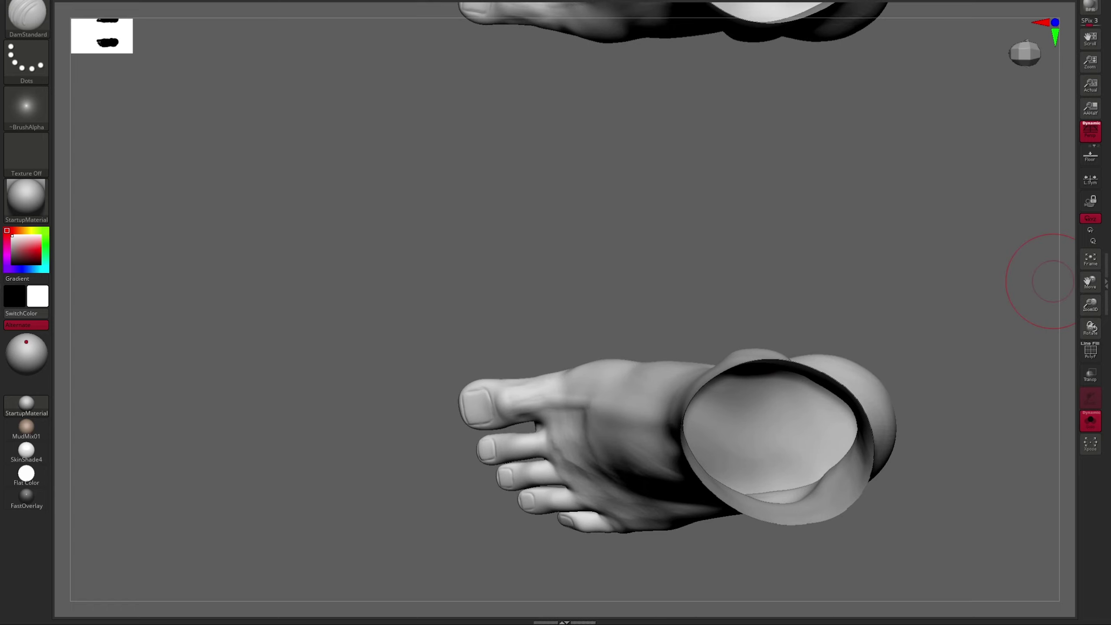
right_click_drag(1050, 280, 526, 356)
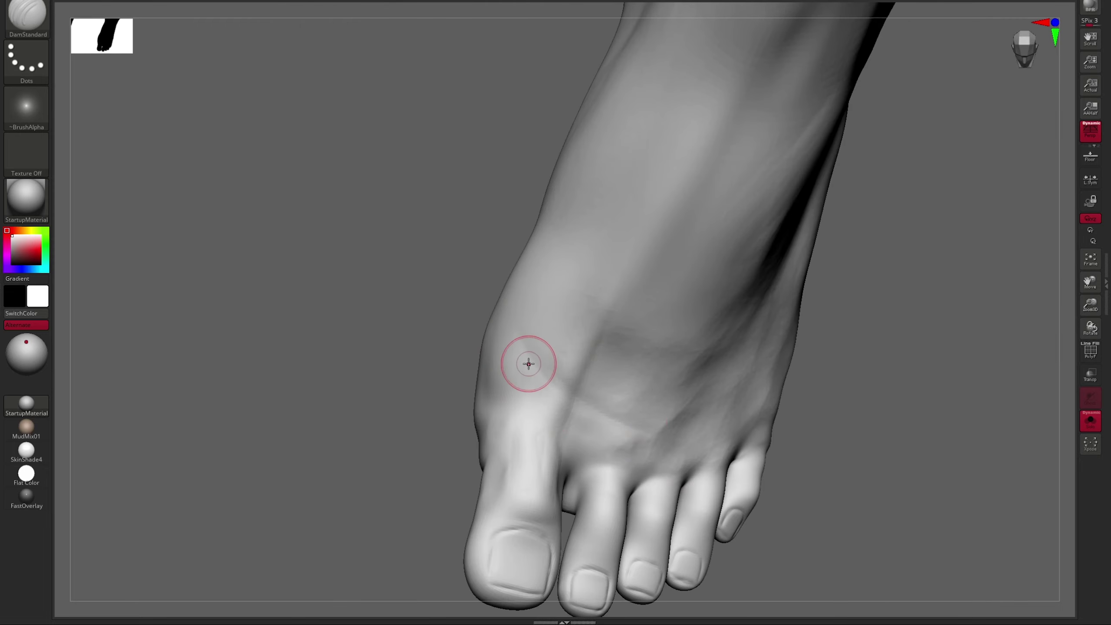
mouse_move(692, 451)
right_mouse_down()
mouse_move(839, 266)
mouse_move(484, 462)
right_mouse_up()
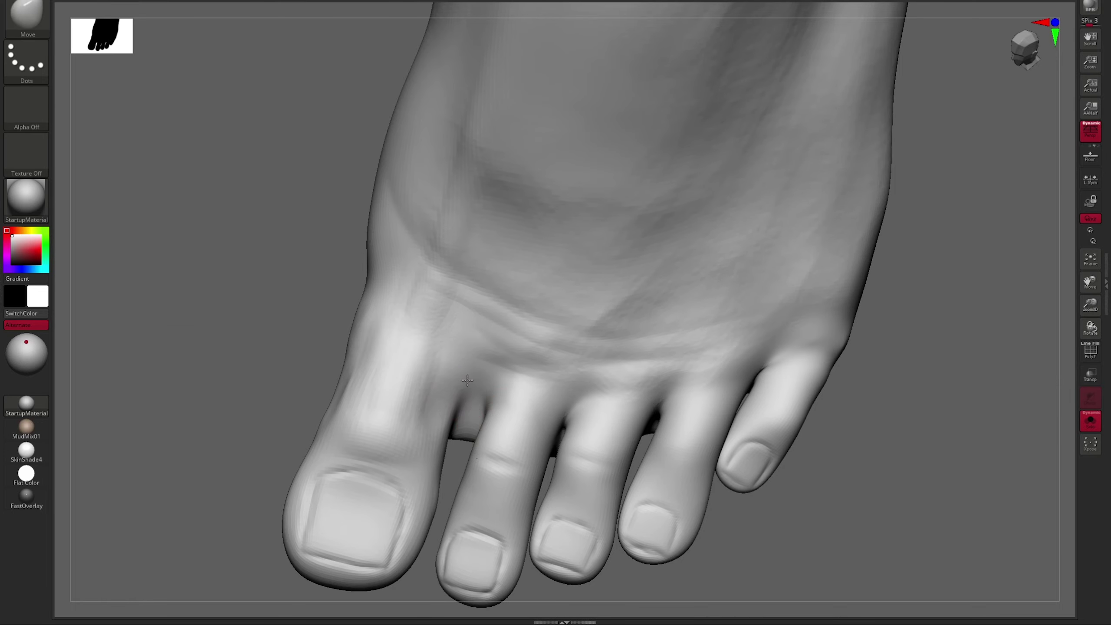
Shape the undersides of the toes and their pads with the ClayBuildup brush and smooth them.
mouse_move(274, 393)
right_mouse_down()
mouse_move(627, 203)
mouse_move(477, 289)
mouse_move(416, 278)
mouse_move(516, 300)
right_mouse_up()
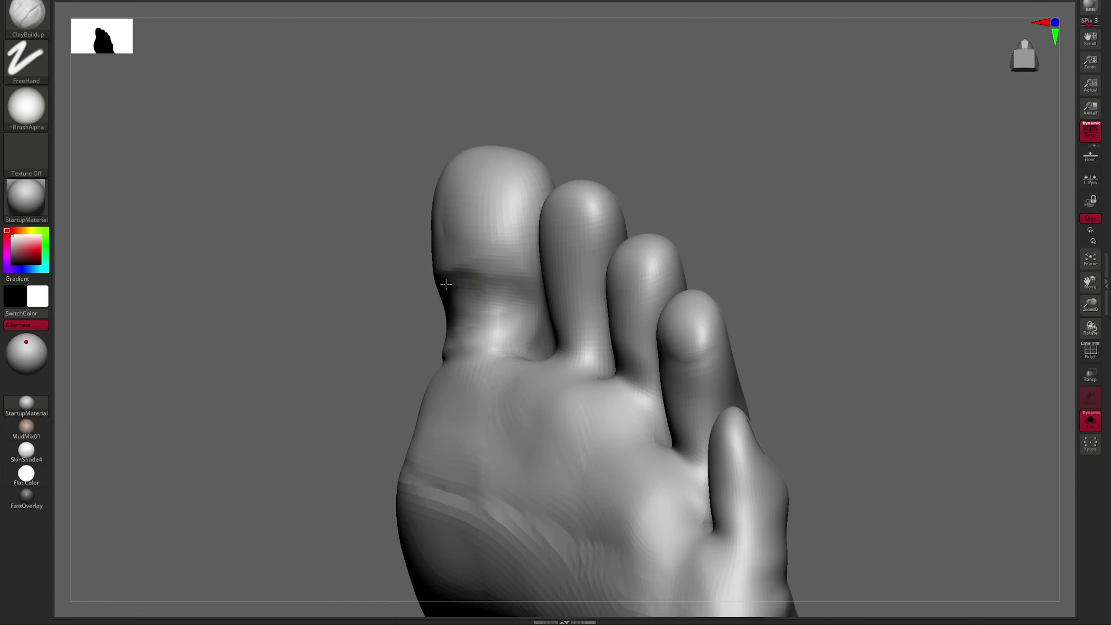
right_click_drag(446, 285, 499, 323, "shift")
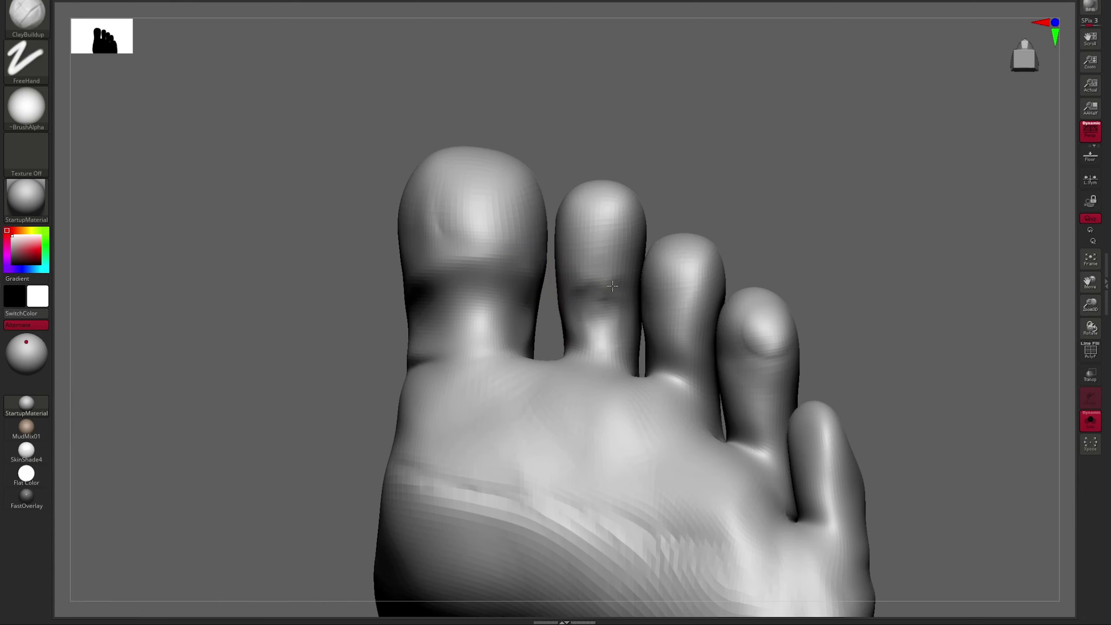
mouse_move(613, 286)
right_mouse_down()
mouse_move(586, 302)
mouse_move(640, 265)
right_mouse_up()
mouse_move(685, 327)
right_mouse_down()
mouse_move(757, 393)
mouse_move(641, 311)
mouse_move(663, 330)
mouse_move(819, 330)
mouse_move(745, 326)
mouse_move(580, 266)
mouse_move(473, 273)
right_mouse_up()
Adjust the shape of the toes, arches and ankles with the Move brush from several angles.
key("b")
key("m")
key("v")
right_click_drag(759, 249, 659, 377)
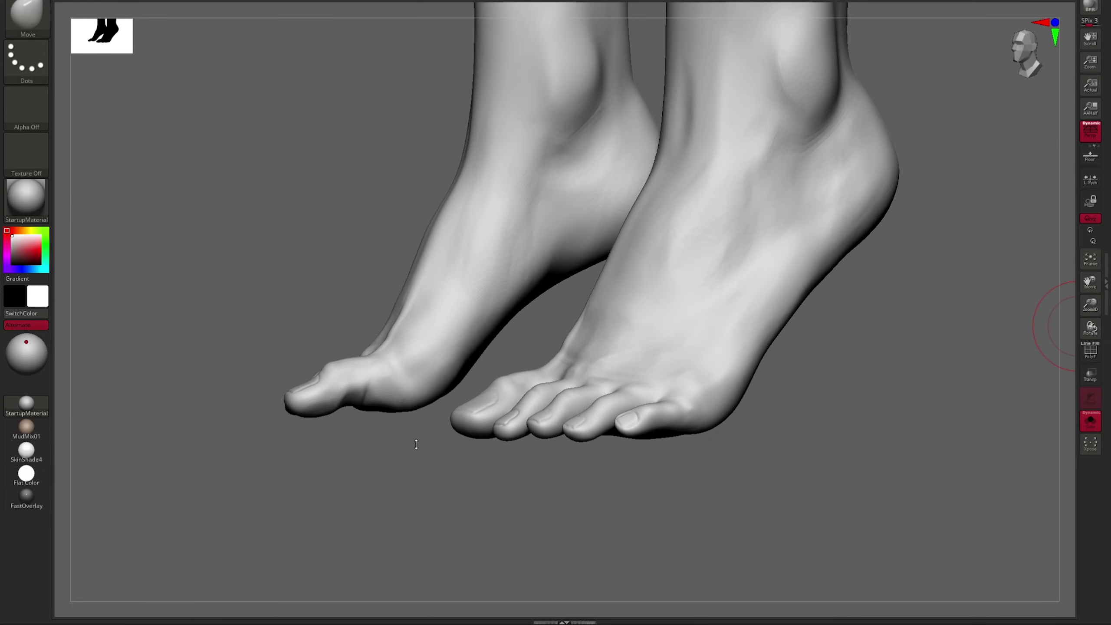
right_click_drag(416, 445, 519, 304)
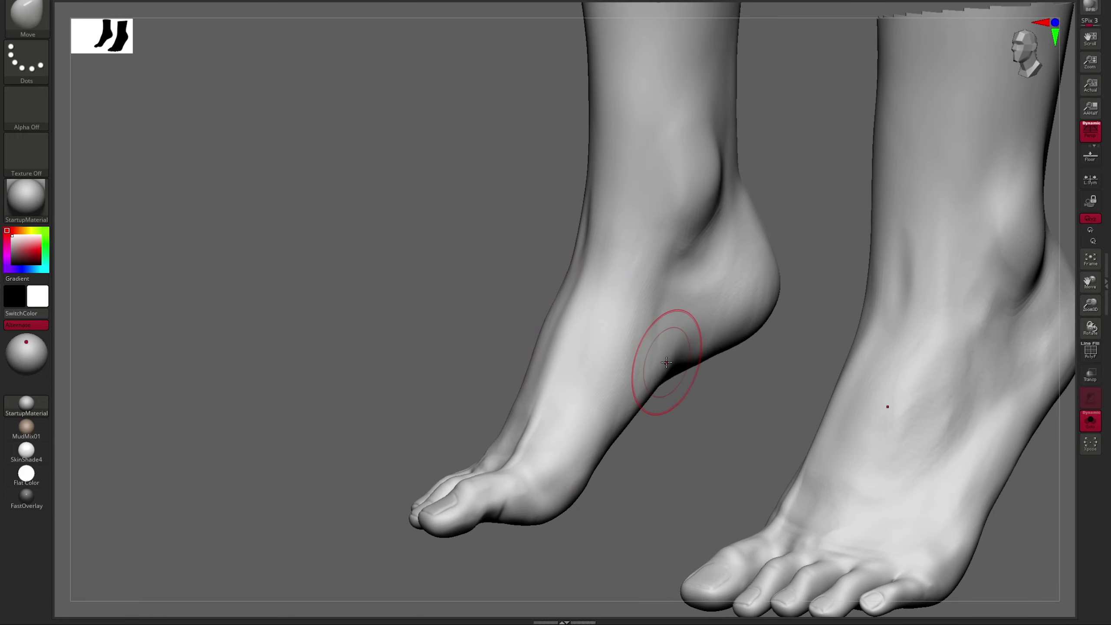
right_click_drag(666, 363, 601, 525)
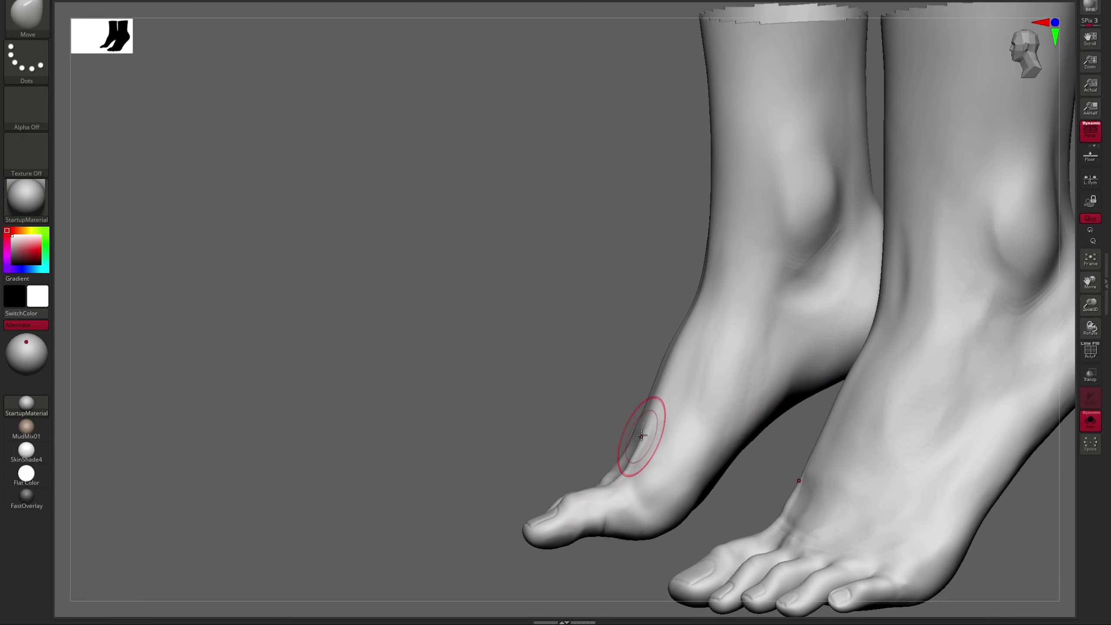
right_click_drag(641, 435, 695, 302)
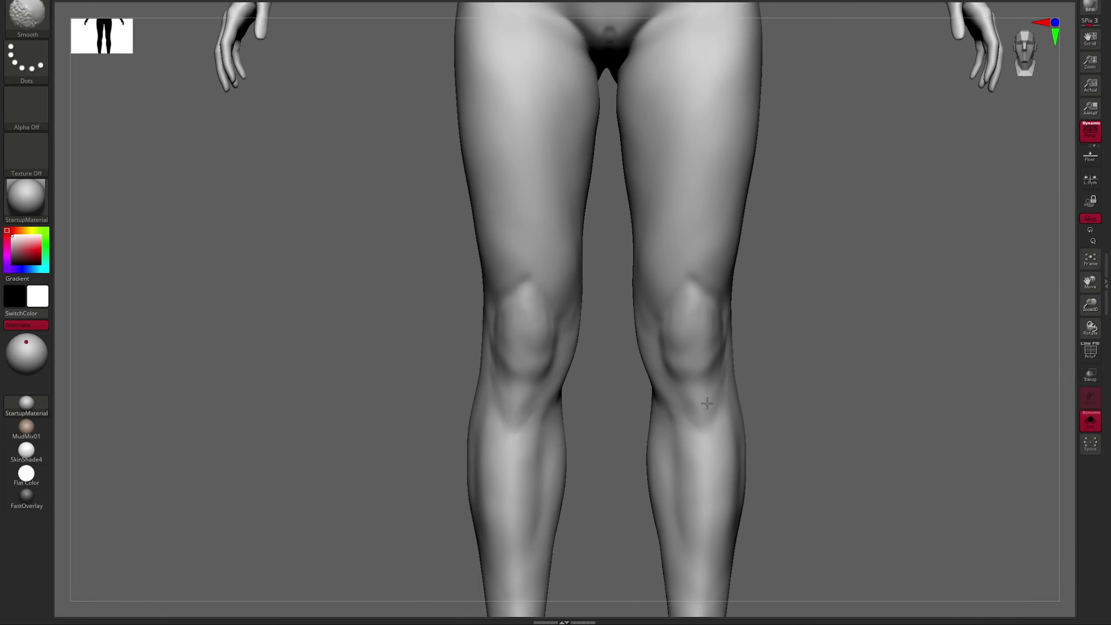
Show the complete figure with hair and eyes and refine the nostril area with the ClayBuildup brush.
right_click_drag(707, 403, 908, 271)
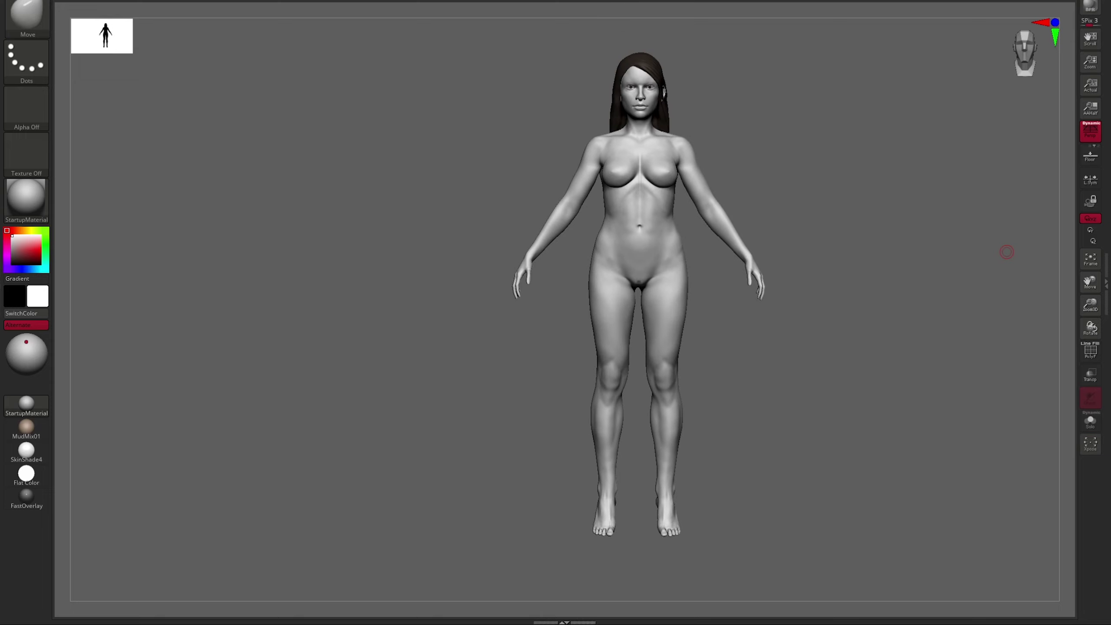
right_click_drag(906, 206, 665, 270)
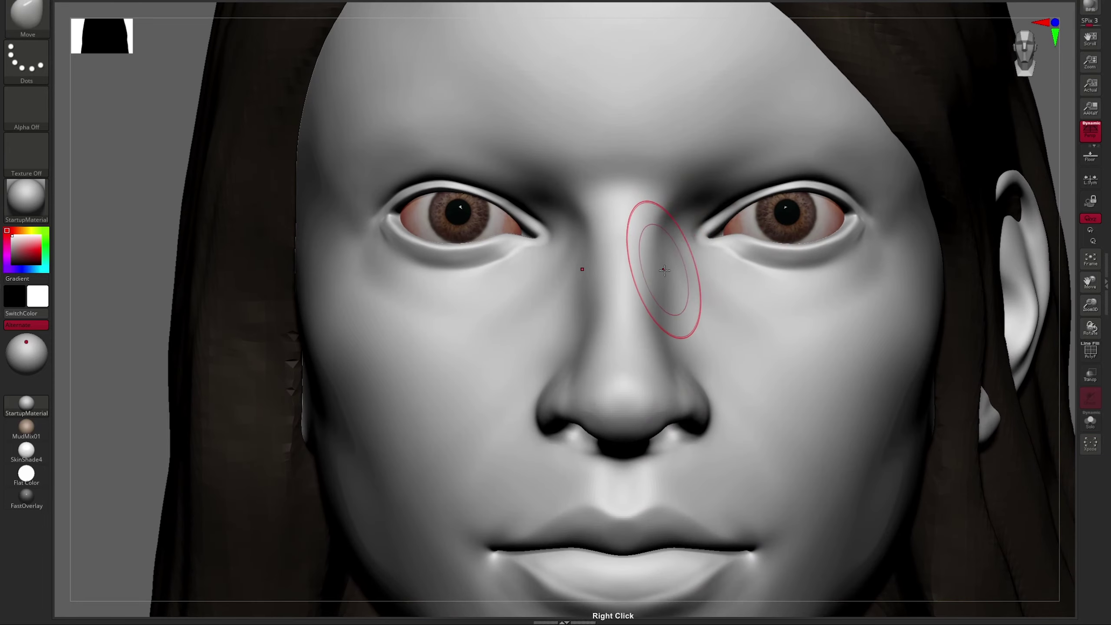
key("b")
key("c")
key("b")
right_click_drag(682, 319, 656, 273)
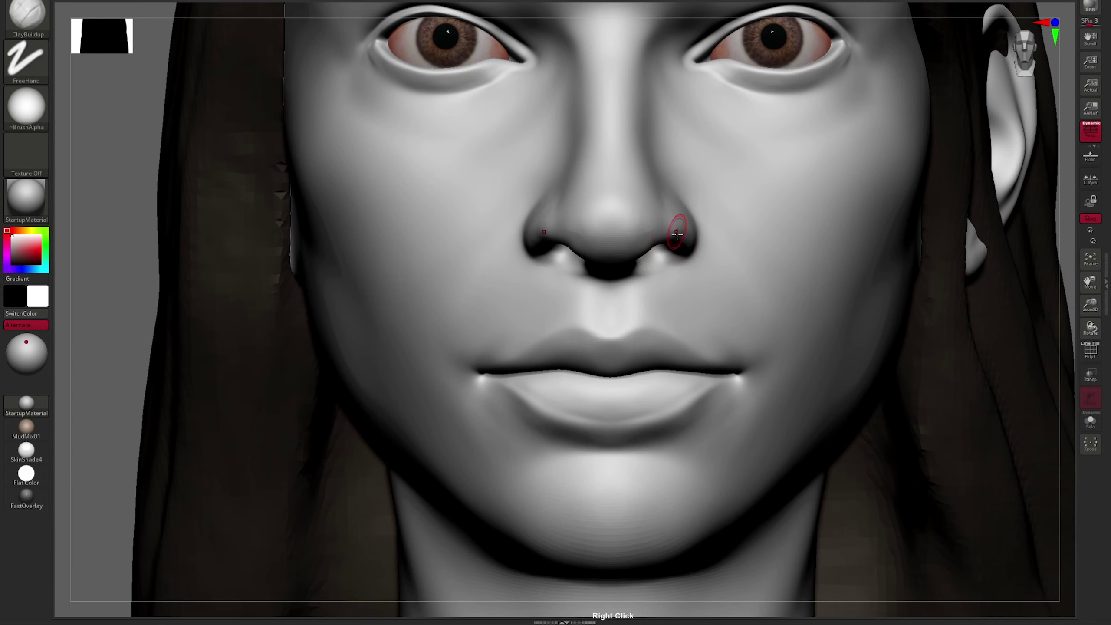
mouse_move(670, 236)
right_mouse_down()
mouse_move(599, 174)
mouse_move(572, 176)
mouse_move(442, 236)
mouse_move(512, 254)
mouse_move(548, 163)
right_mouse_up()
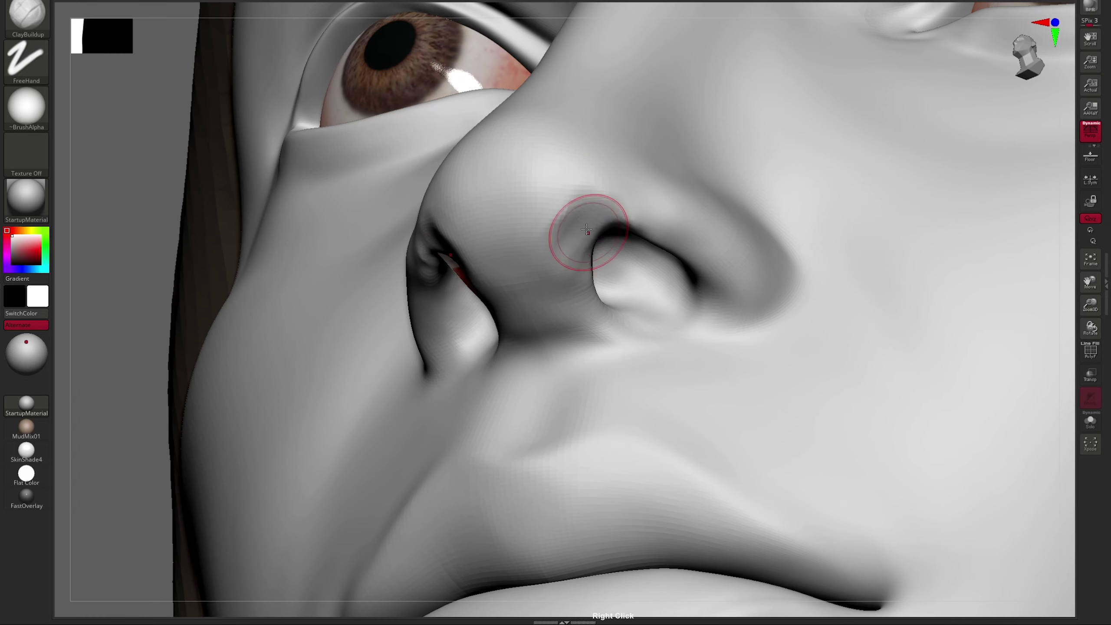
Build up the nostril wings and the transition to the nose tip with the ClayBuildup brush.
mouse_move(587, 229)
right_mouse_down()
mouse_move(577, 219)
mouse_move(587, 222)
right_mouse_up()
right_click_drag(631, 174, 682, 88)
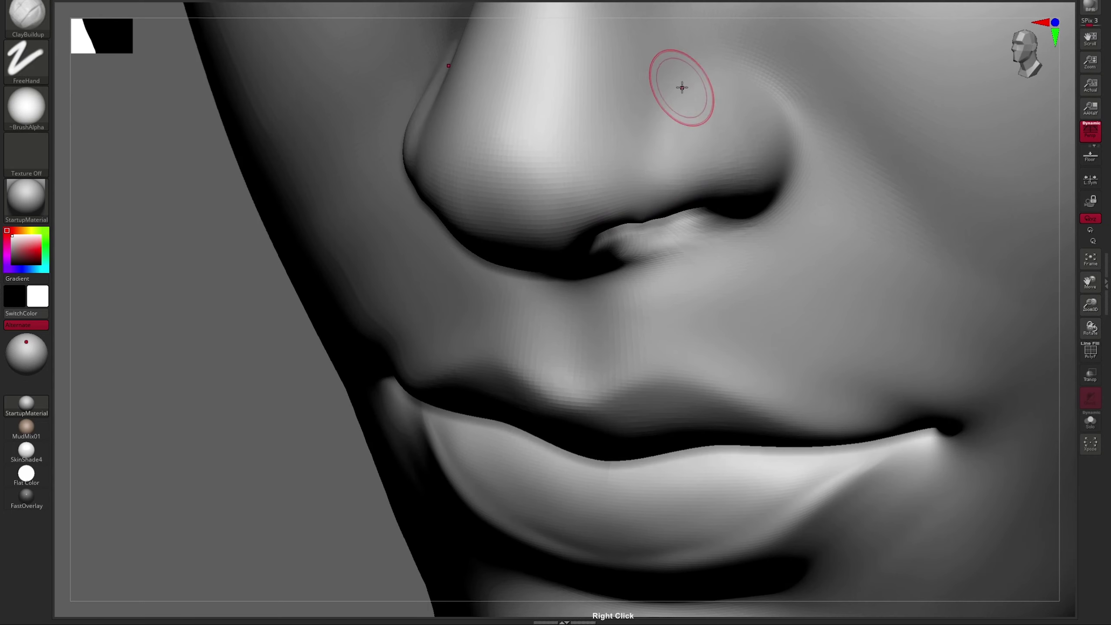
right_click_drag(673, 130, 666, 156)
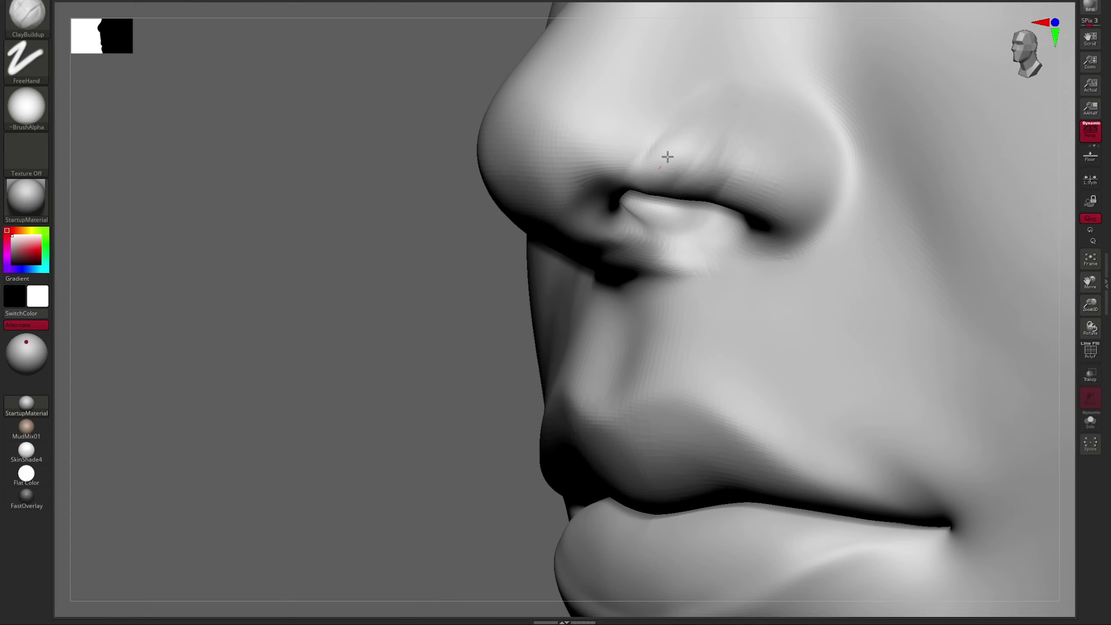
right_click_drag(784, 178, 665, 290)
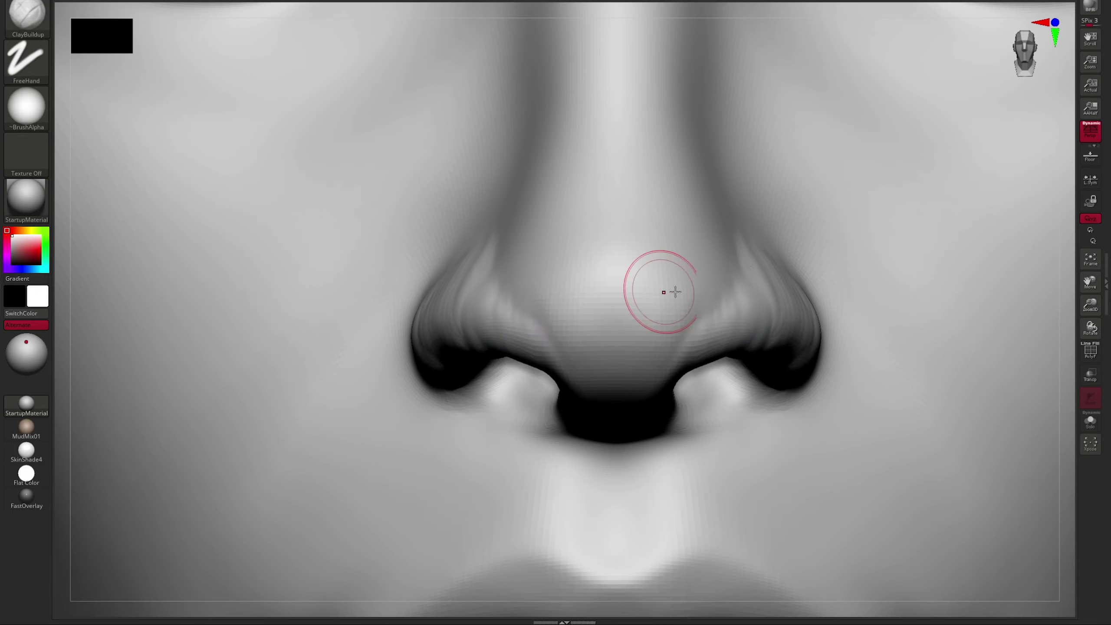
right_click_drag(742, 258, 577, 425)
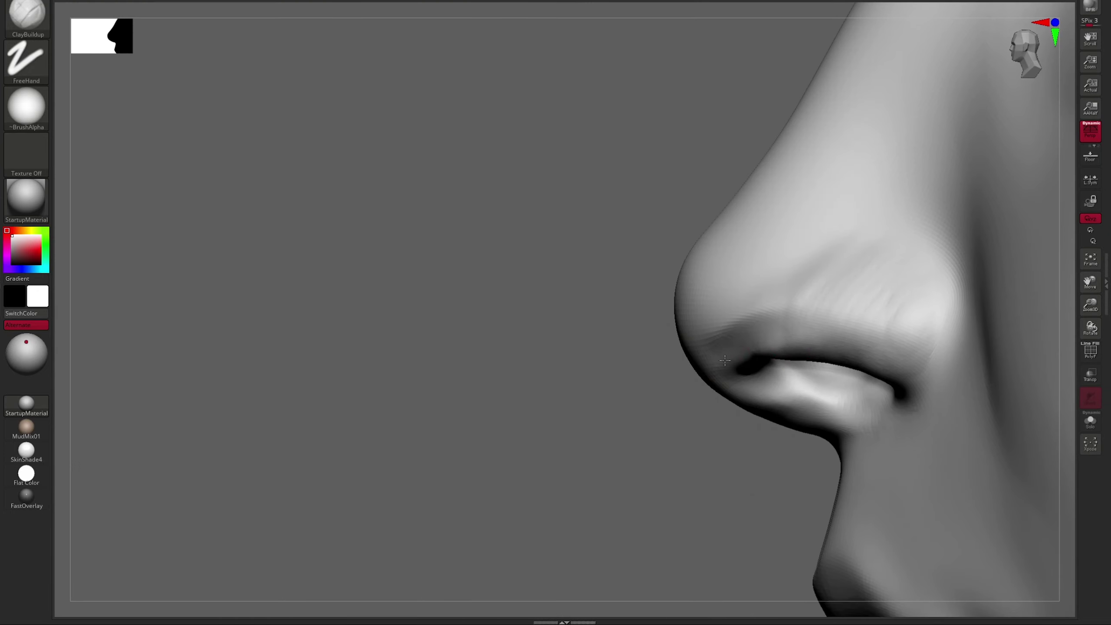
right_click_drag(725, 361, 661, 292)
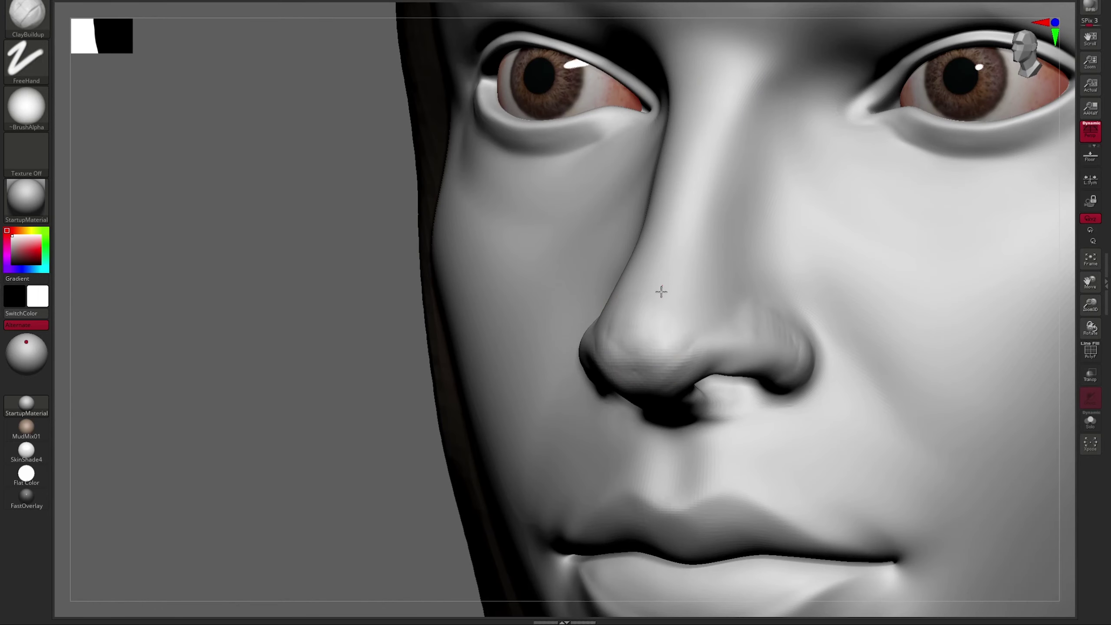
Sharpen the creases around the nostril wings with the DamStandard brush.
right_click_drag(745, 315, 705, 374)
key("b")
key("d")
key("s")
mouse_move(722, 332)
right_mouse_down()
mouse_move(683, 392)
mouse_move(783, 385)
right_mouse_up()
Add volume to the nostril wings with the ClayBuildup brush and smooth them into the nose.
key("b")
key("c")
key("b")
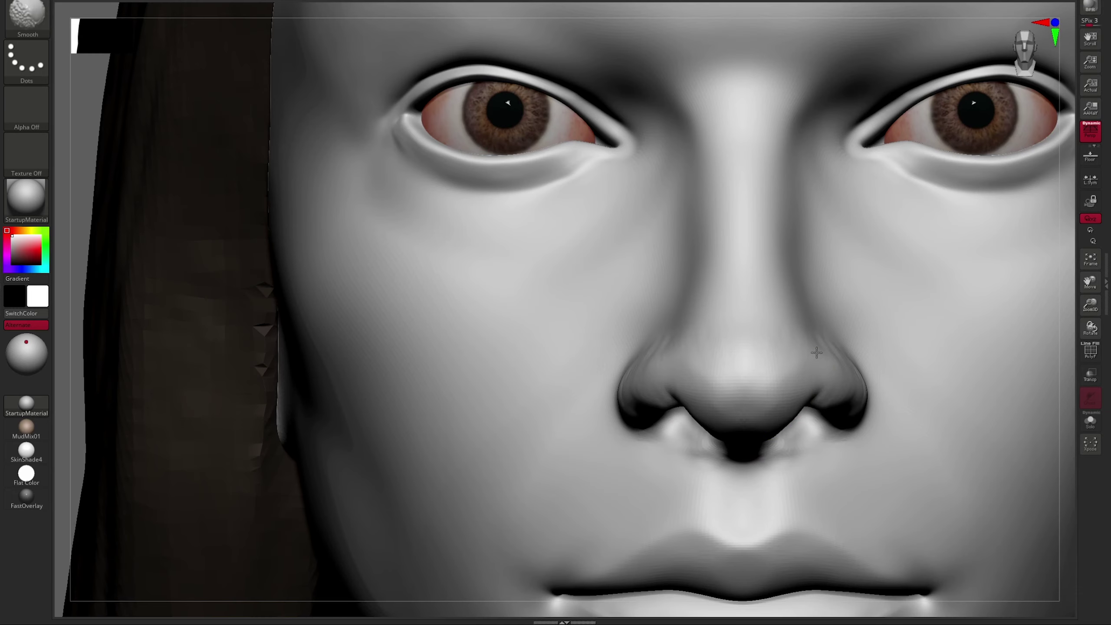
mouse_move(816, 353)
right_mouse_down()
mouse_move(638, 447)
mouse_move(836, 403)
mouse_move(723, 335)
right_mouse_up()
Reshape the nose tip, nostril wings and nostril openings with the Move brush from the front and below.
key("b")
key("m")
key("v")
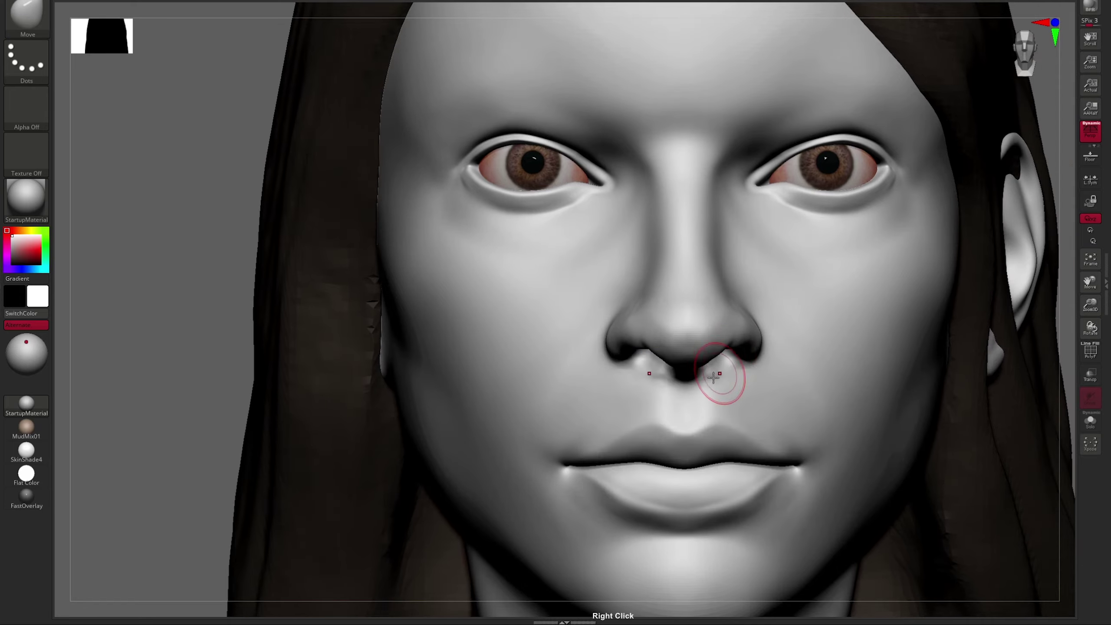
right_click_drag(719, 378, 609, 303, "shift")
mouse_move(620, 353)
right_mouse_down()
mouse_move(683, 332)
mouse_move(529, 323)
mouse_move(774, 279)
mouse_move(692, 273)
mouse_move(685, 294)
mouse_move(643, 244)
mouse_move(635, 357)
right_mouse_up()
key("s")
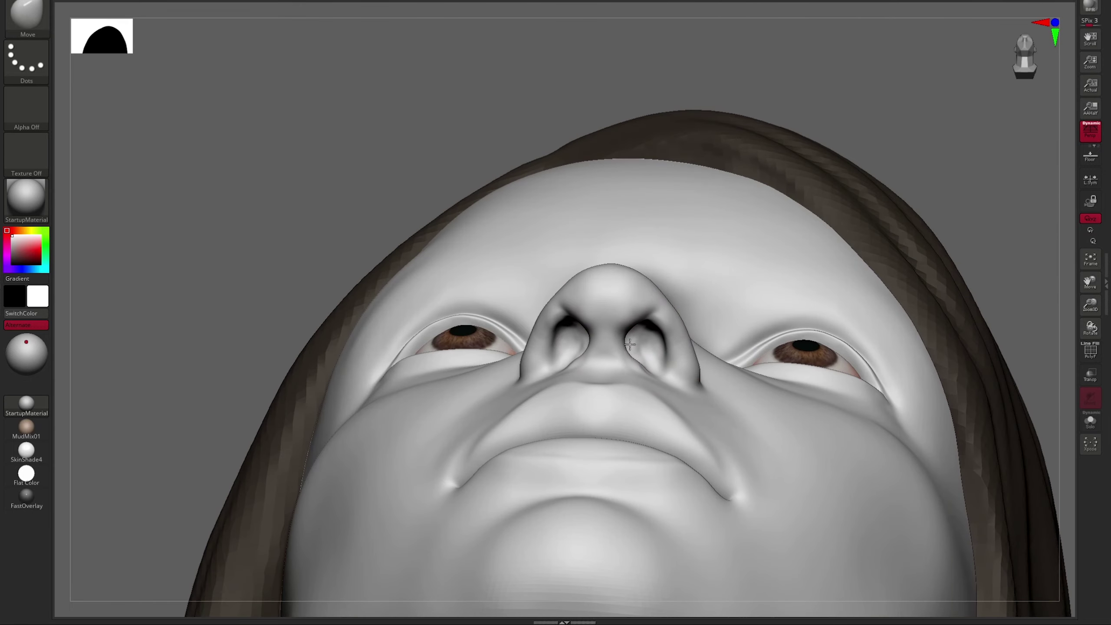
Refine the lower rims of the nostrils with the ClayBuildup brush and smooth them.
key("b")
key("c")
key("b")
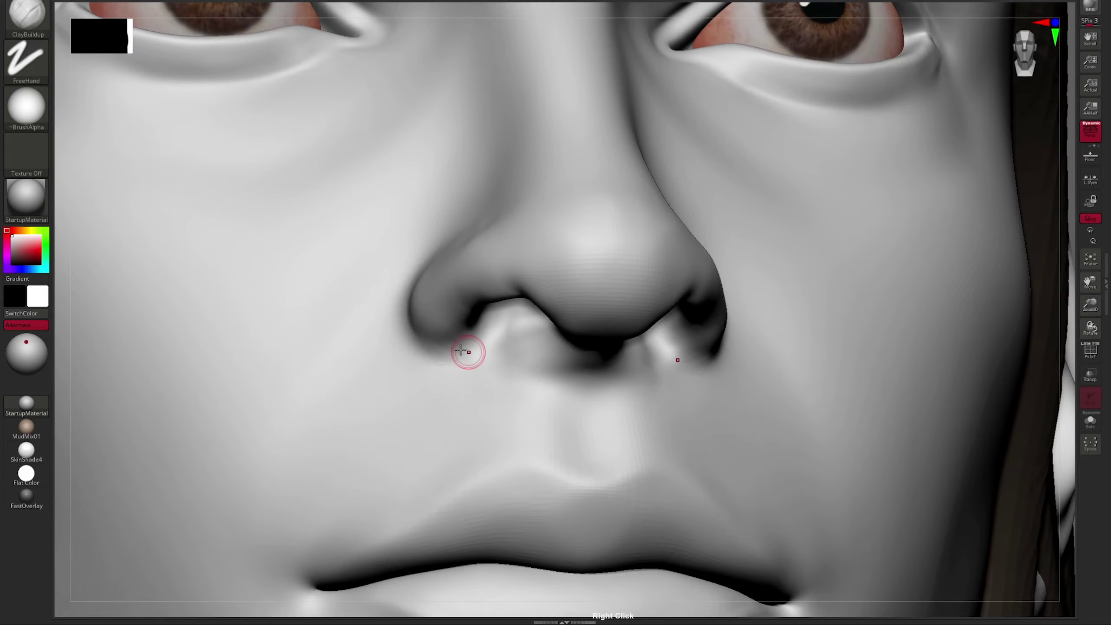
left_click_drag(469, 353, 489, 340)
right_click_drag(489, 340, 470, 342, "shift")
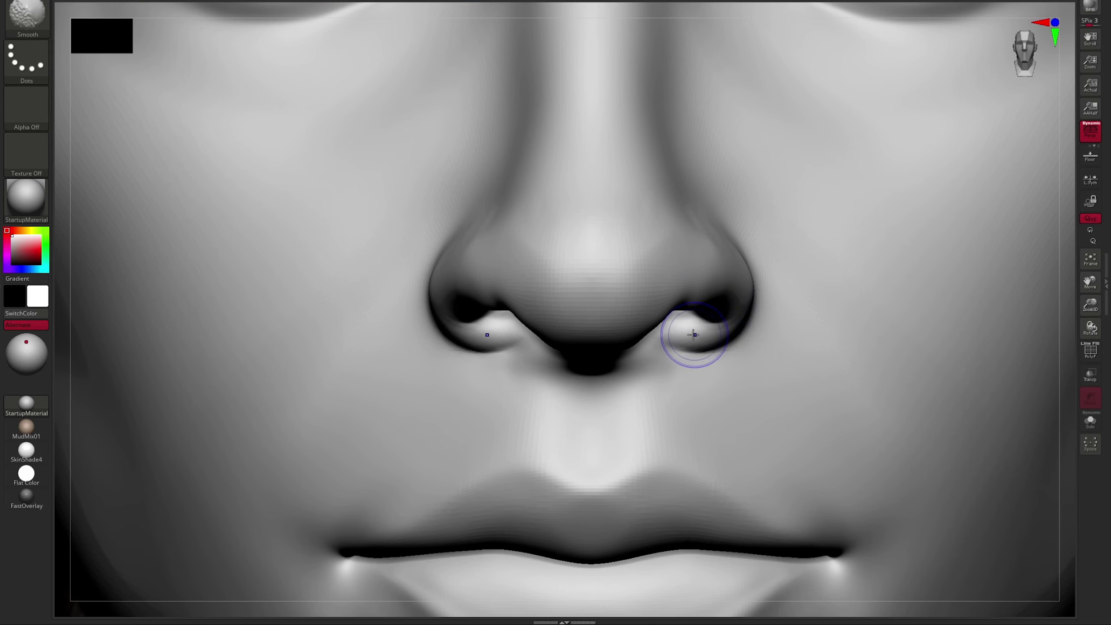
Smooth the inner rims of the nostrils and check the nose and lower lip against the whole face.
right_click_drag(695, 335, 695, 270, "shift")
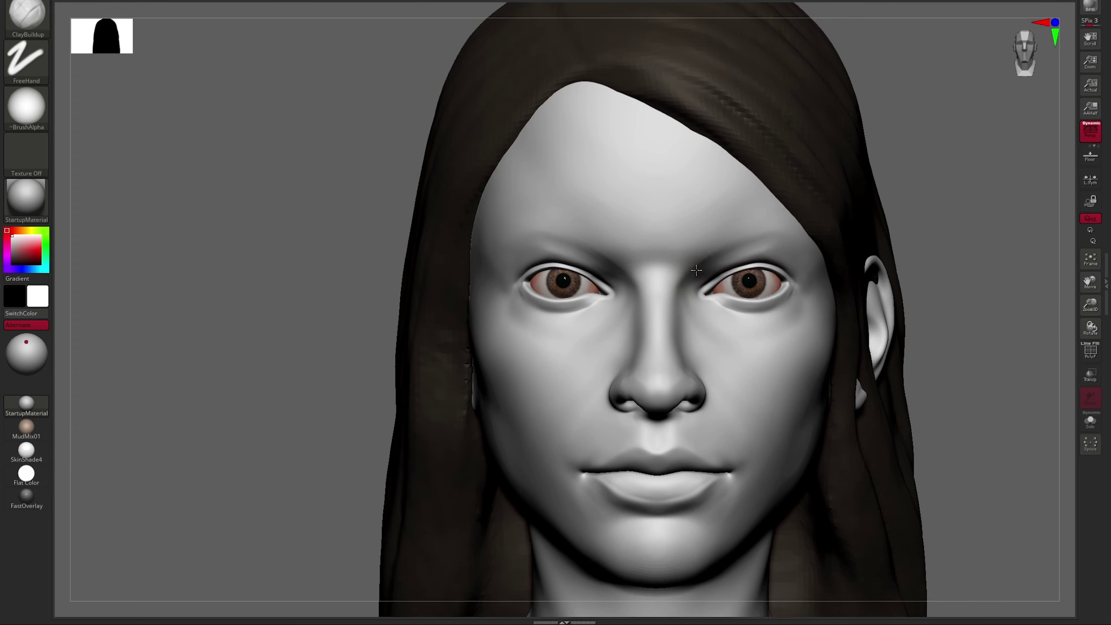
mouse_move(794, 256)
right_mouse_down()
mouse_move(563, 262)
mouse_move(709, 263)
mouse_move(828, 239)
right_mouse_up()
key("shift")
right_click_drag(877, 255, 875, 256)
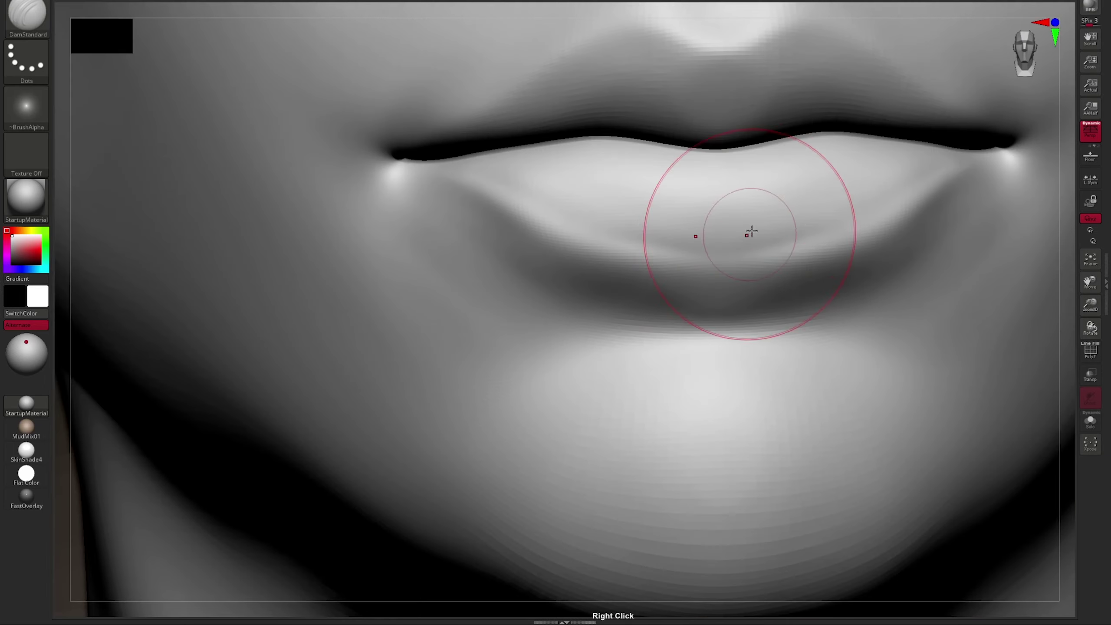
right_click_drag(749, 231, 988, 131)
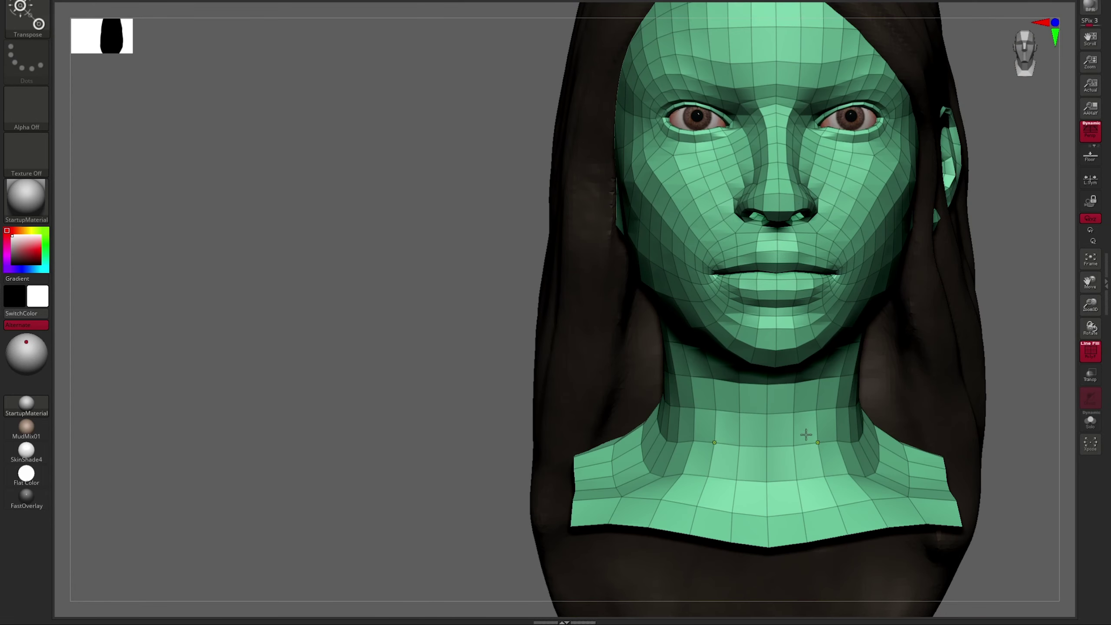
Mask the neck on the low-resolution mesh and spread the mask over the head.
key("y")
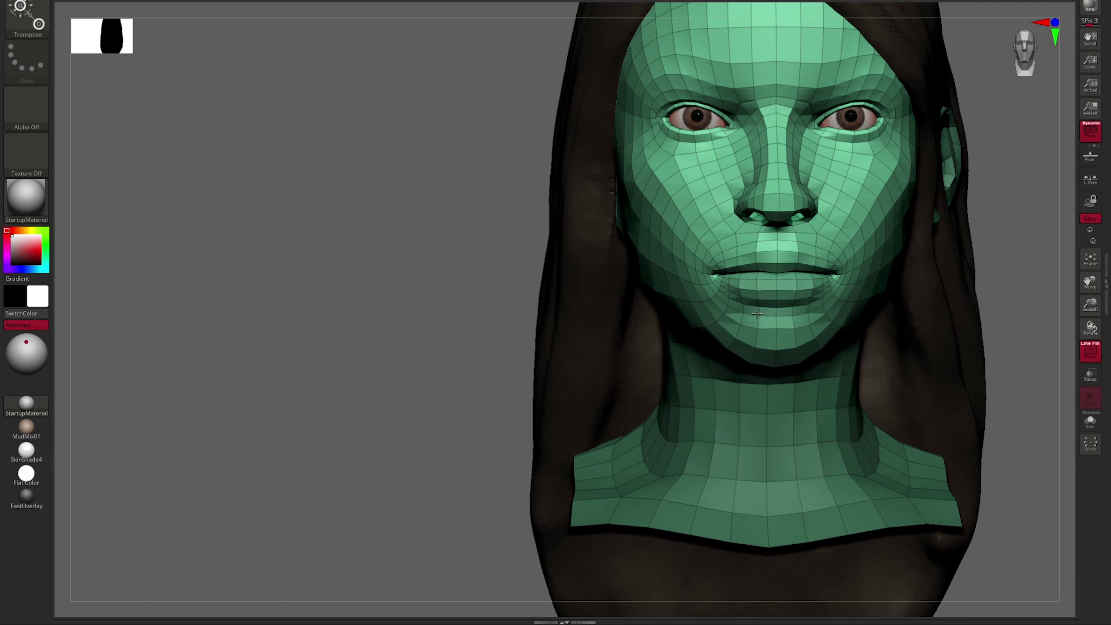
left_click(989, 294, "ctrl")
left_click_drag(809, 370, 822, 148, "ctrl")
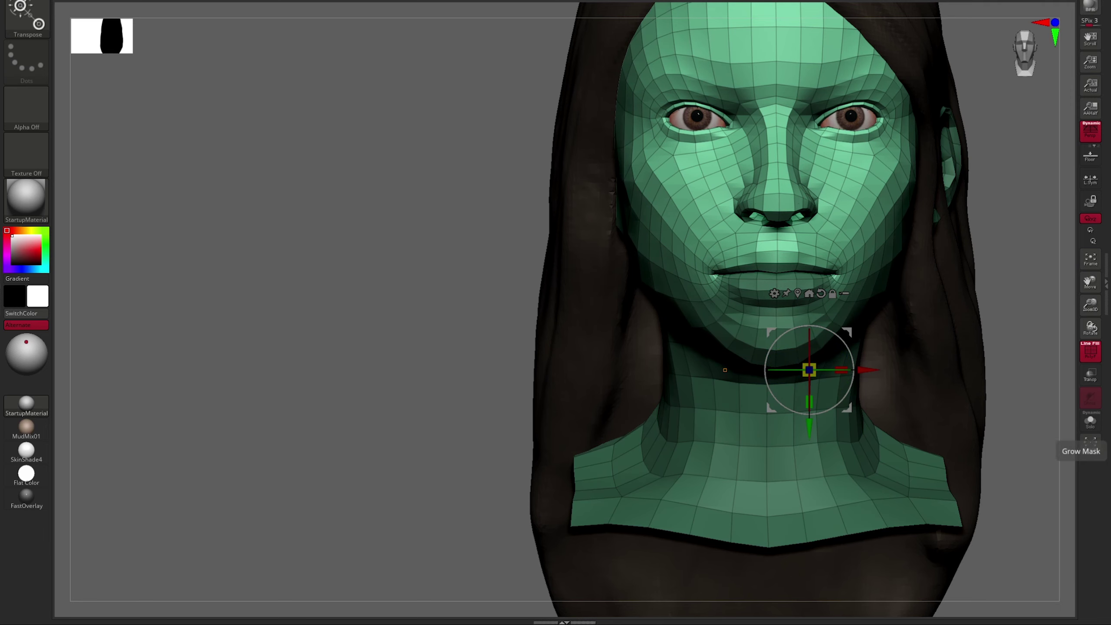
left_click_drag(989, 395, 914, 392)
key("q")
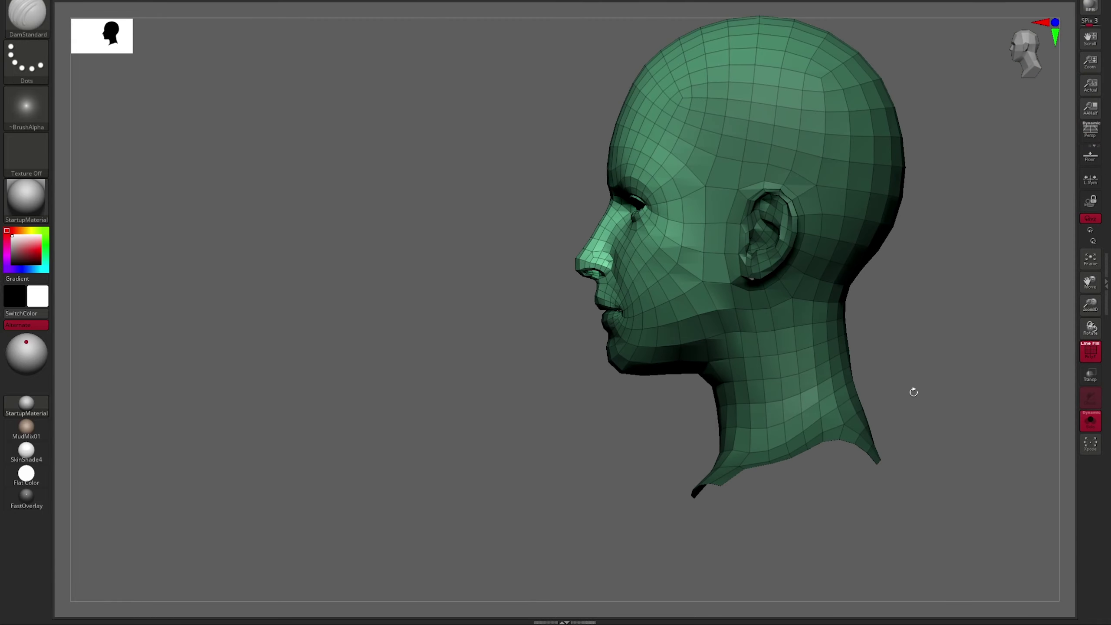
Hide the upper part of the head to isolate the lower lip and jaw, exposing the inside of the lip.
left_click_drag(978, 323, 632, 159, "ctrl")
left_click_drag(711, 324, 718, 325, "ctrl")
mouse_move(1006, 315)
left_mouse_down()
mouse_move(963, 305)
mouse_move(1031, 244)
mouse_move(878, 310)
mouse_move(950, 298)
mouse_move(943, 243)
mouse_move(940, 304)
mouse_move(832, 306)
left_mouse_up()
key("ctrl+shift")
left_click_drag(481, 389, 846, 98, "ctrl+shift")
left_click_drag(865, 55, 809, 322)
left_click(881, 285, "ctrl+shift")
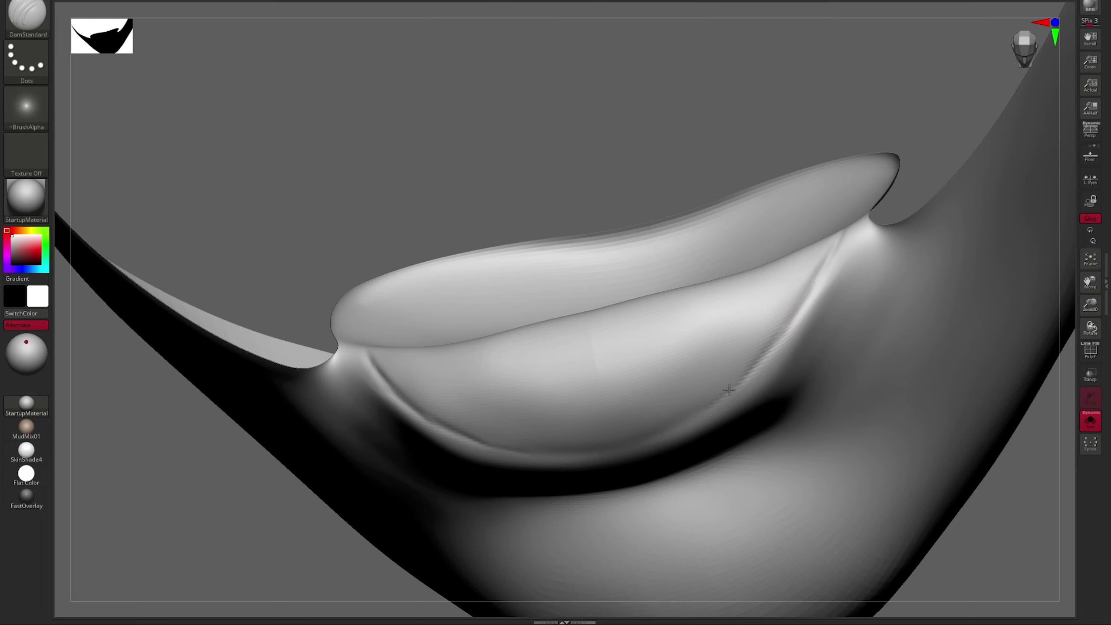
Sculpt the surface and centre of the exposed lip with the Standard brush.
key("b")
key("s")
key("t")
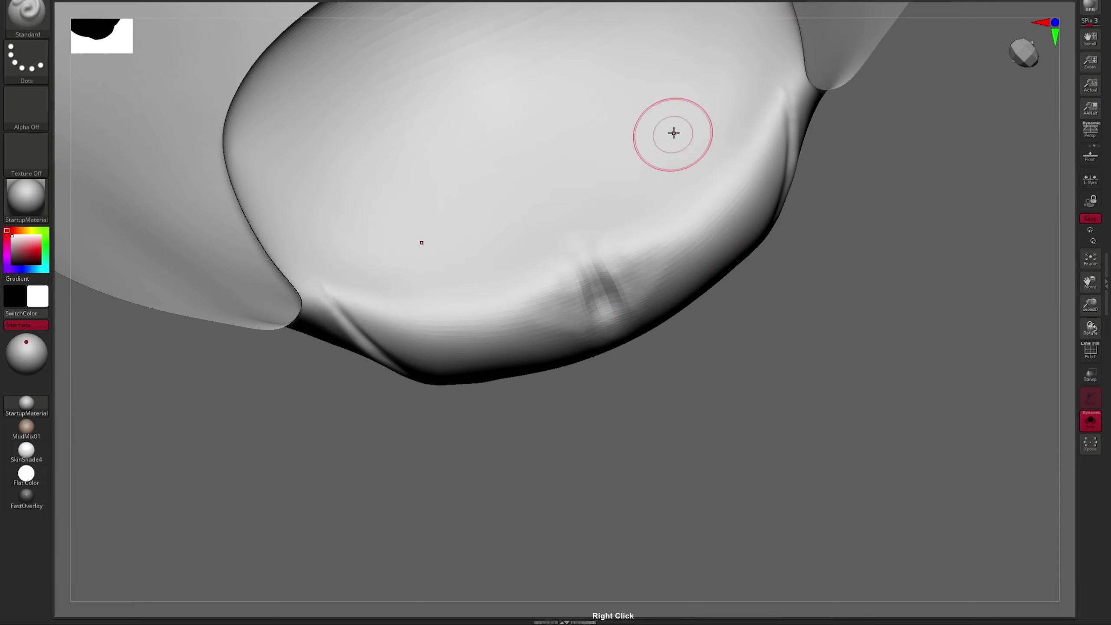
mouse_move(669, 132)
left_mouse_down()
mouse_move(712, 86)
mouse_move(725, 164)
left_mouse_up()
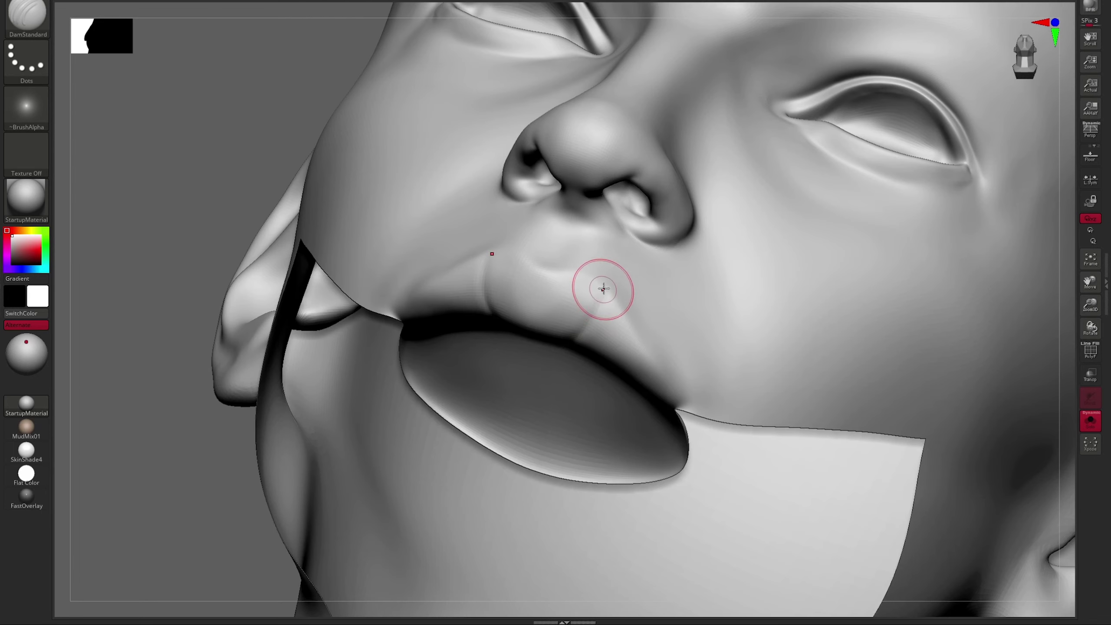
Define the philtrum and the upper lip border with the Standard brush and smooth them.
right_click_drag(604, 289, 585, 312)
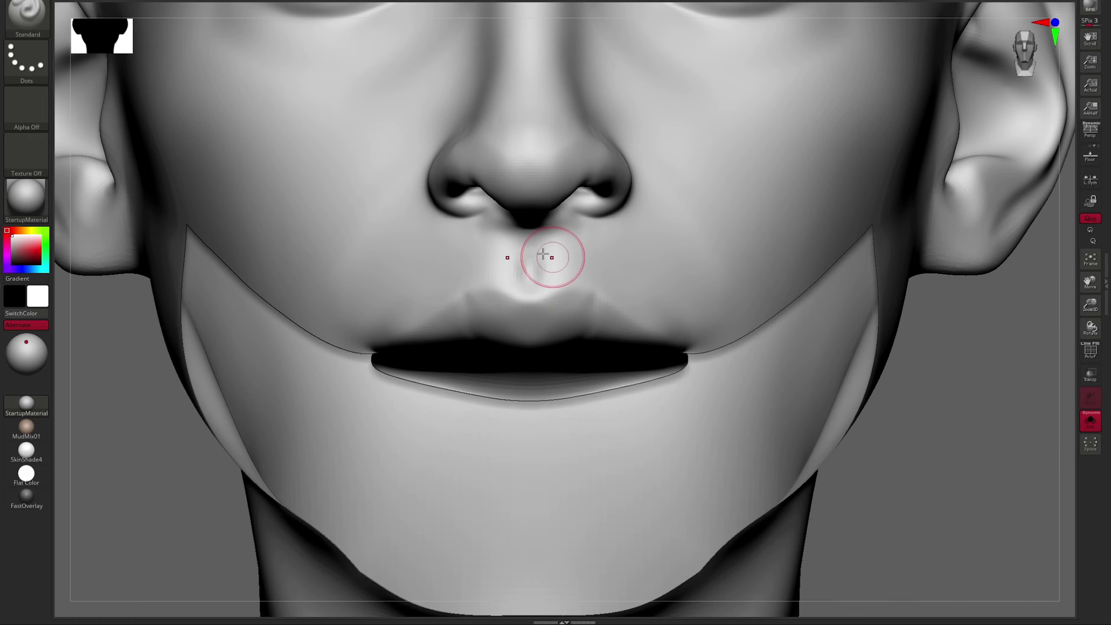
mouse_move(567, 275)
right_mouse_down()
mouse_move(512, 306)
mouse_move(529, 385)
mouse_move(673, 352)
right_mouse_up()
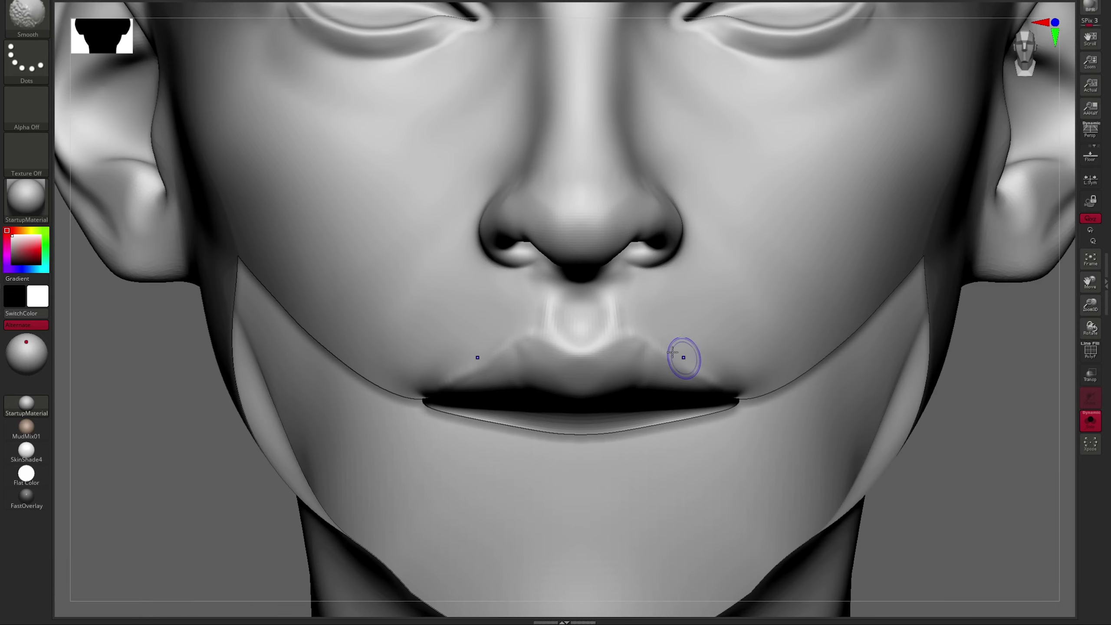
mouse_move(959, 355)
right_mouse_down()
mouse_move(566, 404)
mouse_move(855, 137)
mouse_move(858, 217)
mouse_move(745, 174)
mouse_move(603, 266)
mouse_move(670, 256)
mouse_move(647, 291)
right_mouse_up()
Reshape the lips and philtrum with the Move brush on the fully visible face and smooth the area below the lower lip.
key("b")
key("m")
key("v")
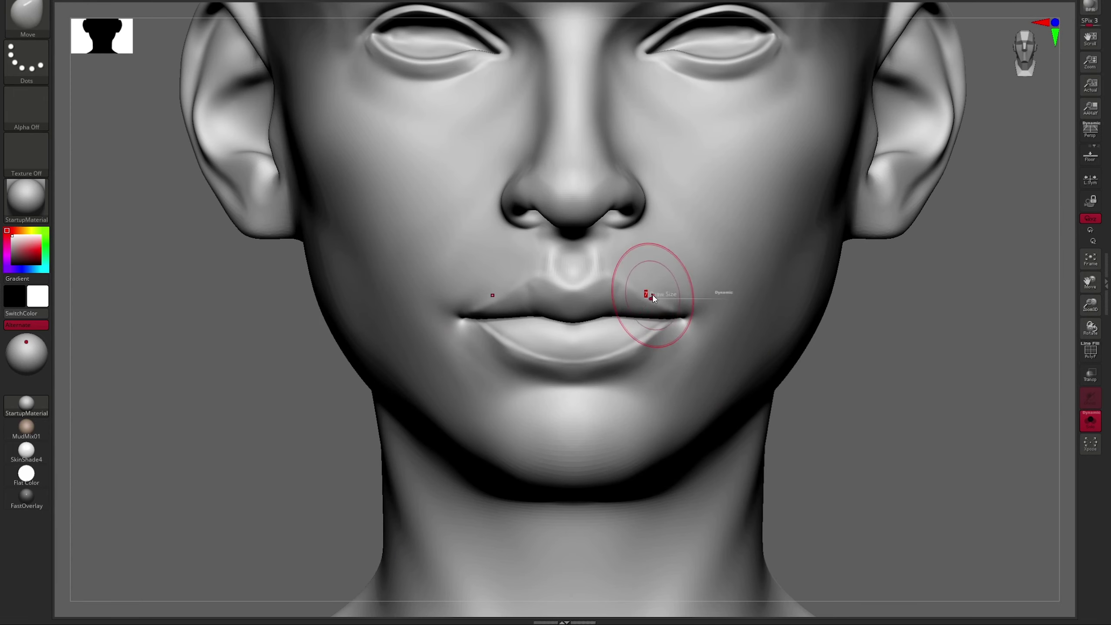
mouse_move(658, 268)
right_mouse_down("ctrl")
mouse_move(630, 289)
mouse_move(632, 310)
mouse_move(670, 293)
mouse_move(760, 326)
mouse_move(655, 335)
mouse_move(660, 368)
mouse_move(831, 298)
mouse_move(959, 282)
mouse_move(645, 401)
right_mouse_up("ctrl")
key("p")
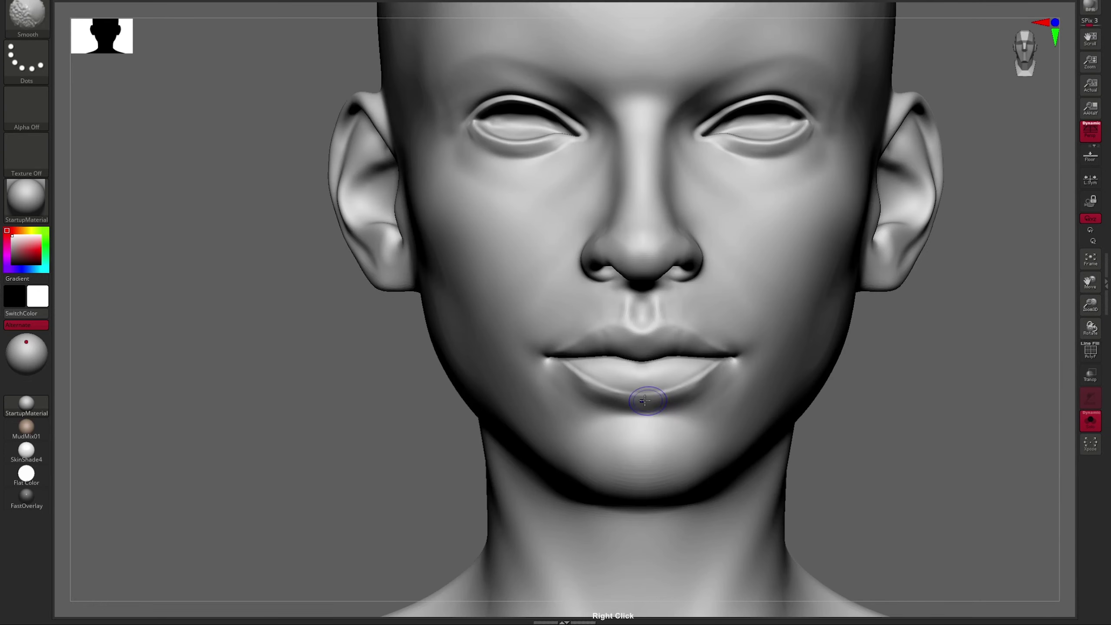
Paint an eyebrow-shaped mask over both brows with the MaskPen brush.
mouse_move(731, 385)
right_mouse_down()
mouse_move(878, 367)
mouse_move(725, 30)
right_mouse_up()
key("ctrl")
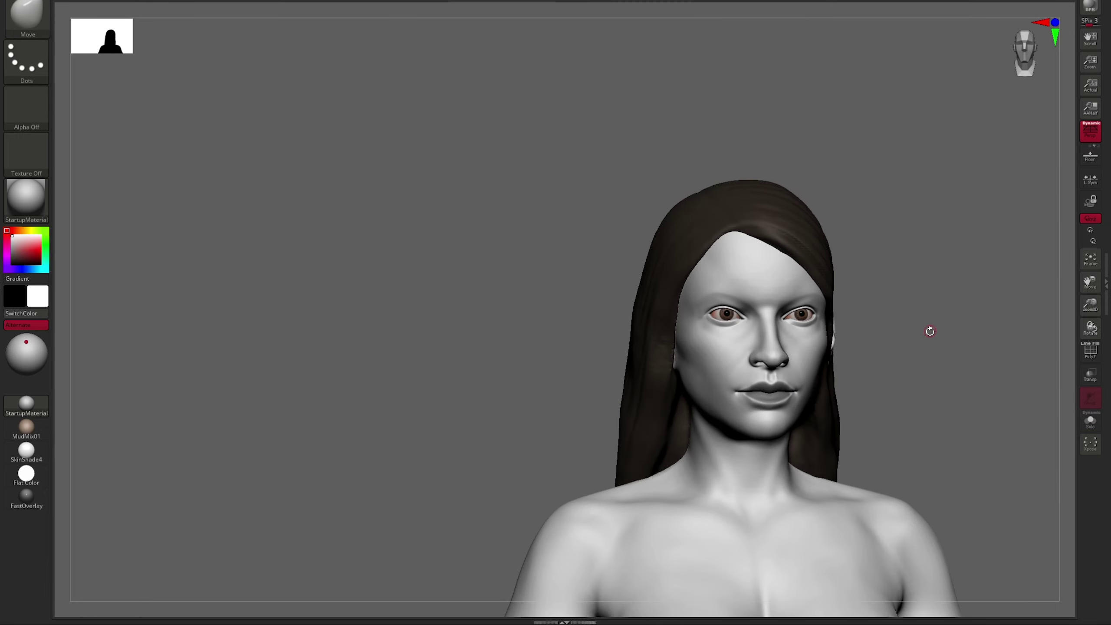
right_click_drag(928, 328, 691, 344)
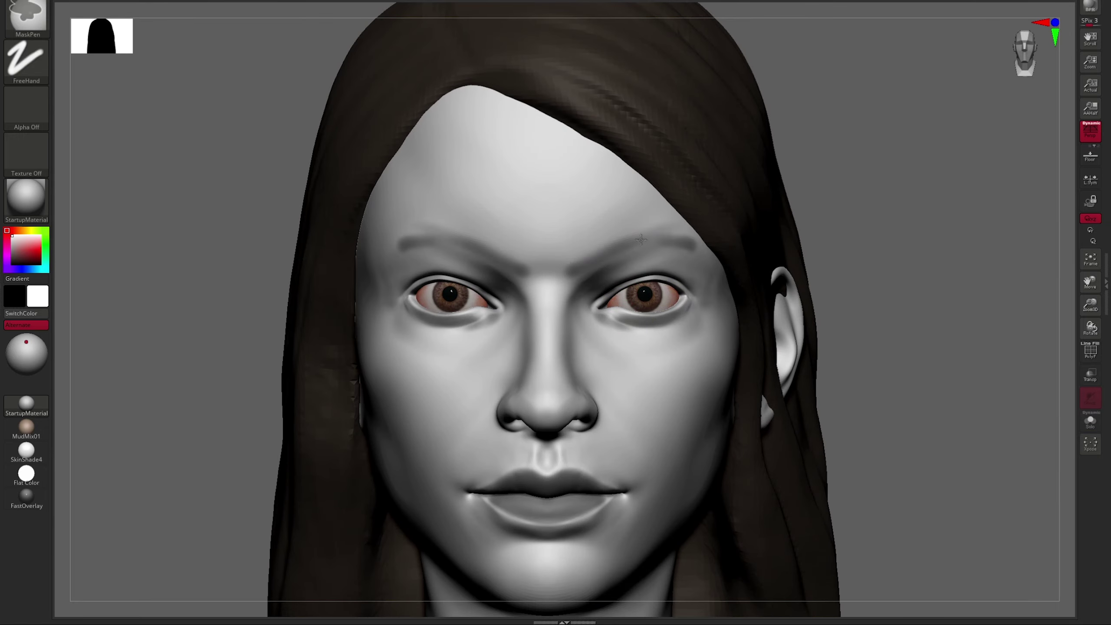
Adjust the shape of the skull on the isolated body with the Move brush, working from above.
key("f")
right_click_drag(641, 240, 647, 328)
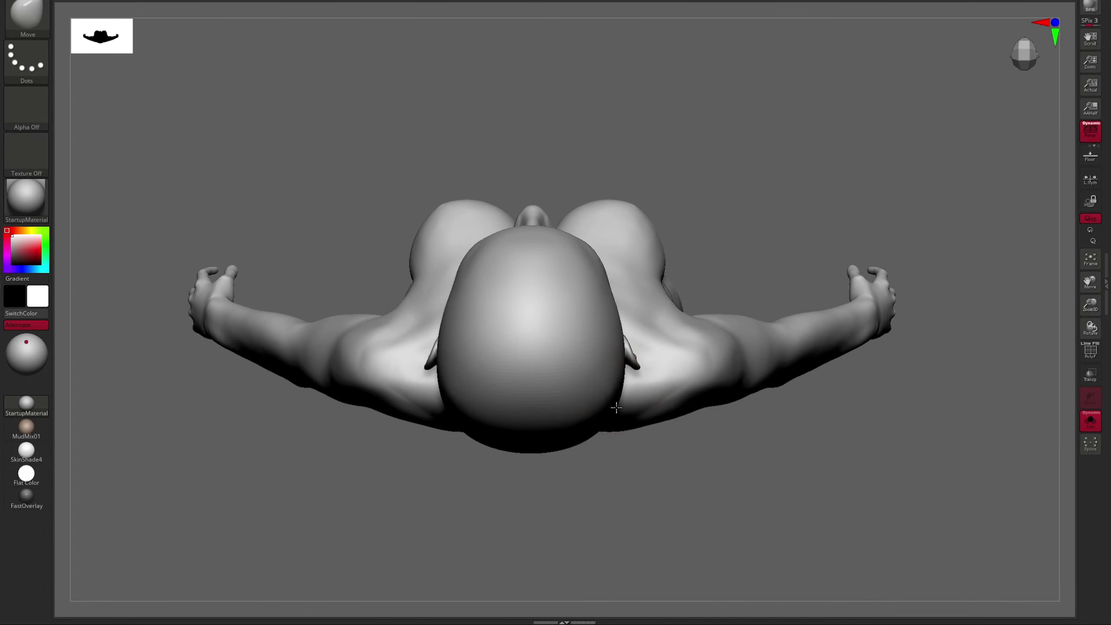
right_click_drag(616, 408, 728, 263, "shift")
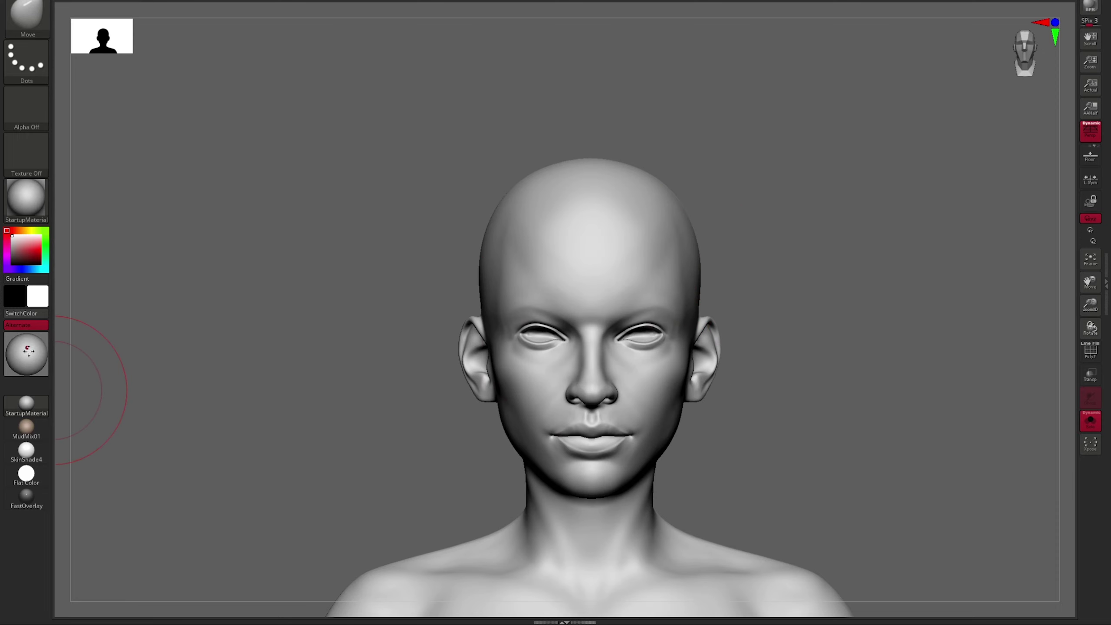
Show the hair and eyes to check the head from the front and from below, and isolate the body again.
right_click_drag(88, 390, 838, 343, "alt")
key("ctrl+shift+x")
key("shift+r")
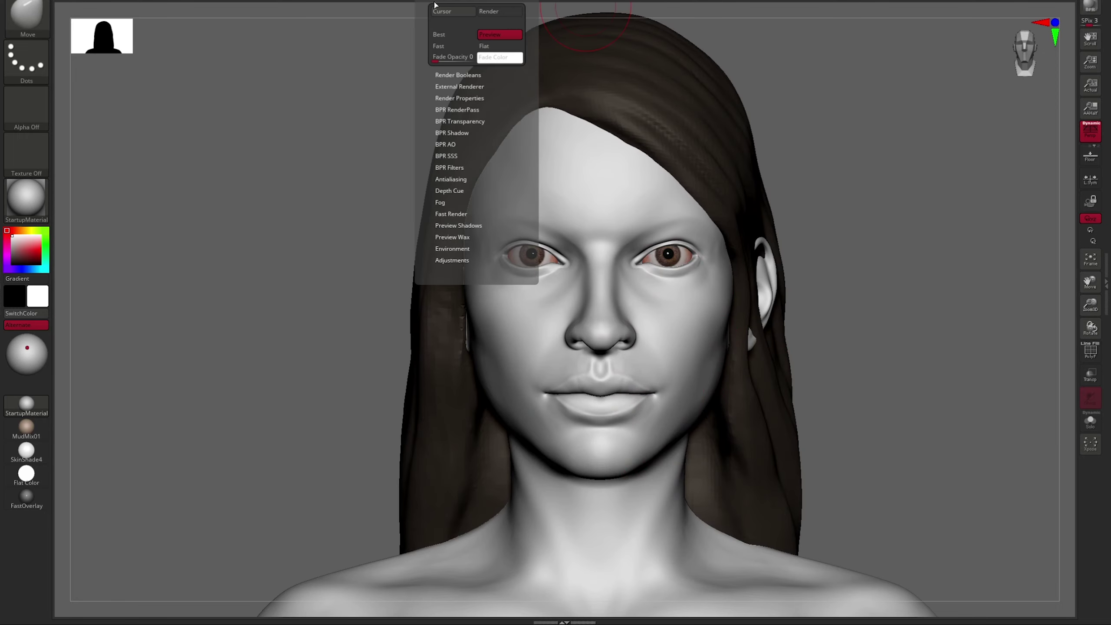
right_click_drag(709, 359, 866, 310)
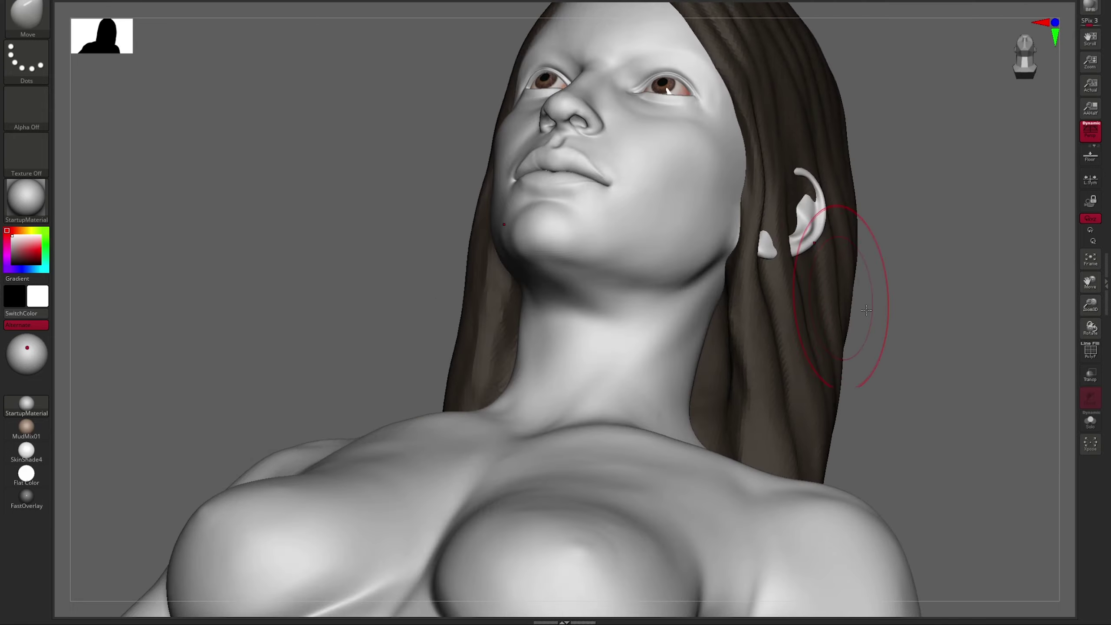
key("ctrl+shift+x")
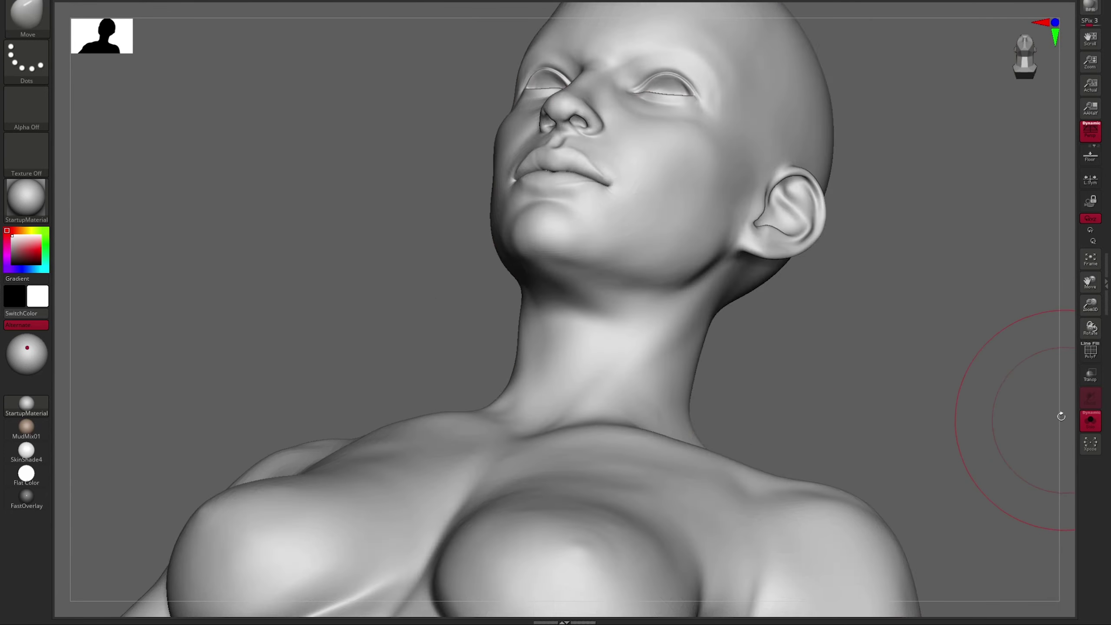
Build up the neck and throat forms of the bust with the ClayBuildup brush.
right_click_drag(918, 377, 600, 302)
right_click_drag(670, 393, 701, 306)
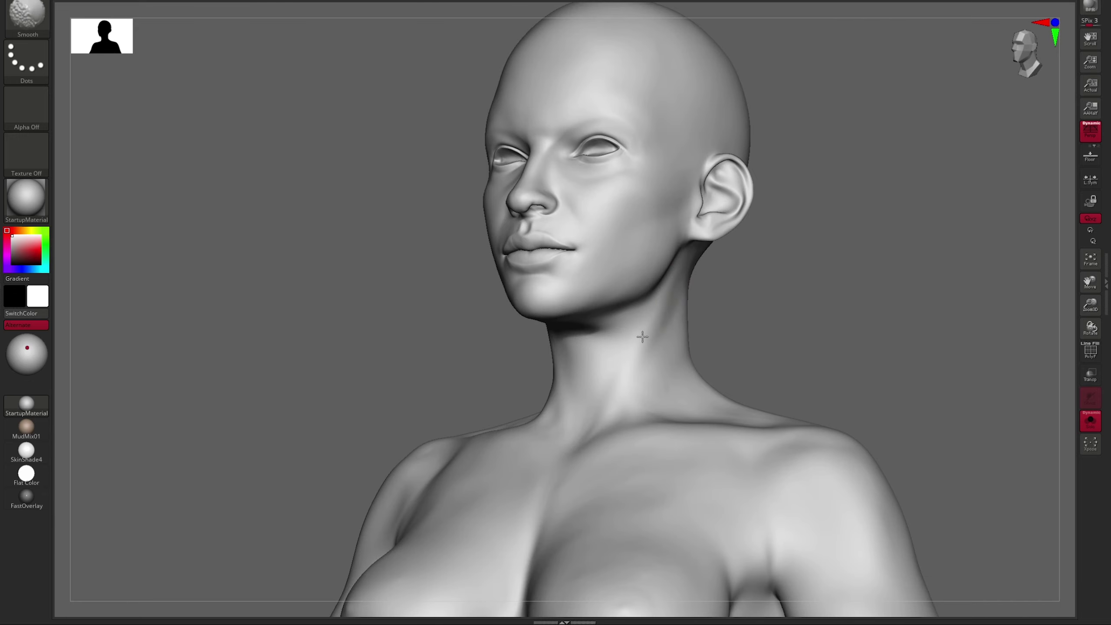
key("b")
key("c")
key("b")
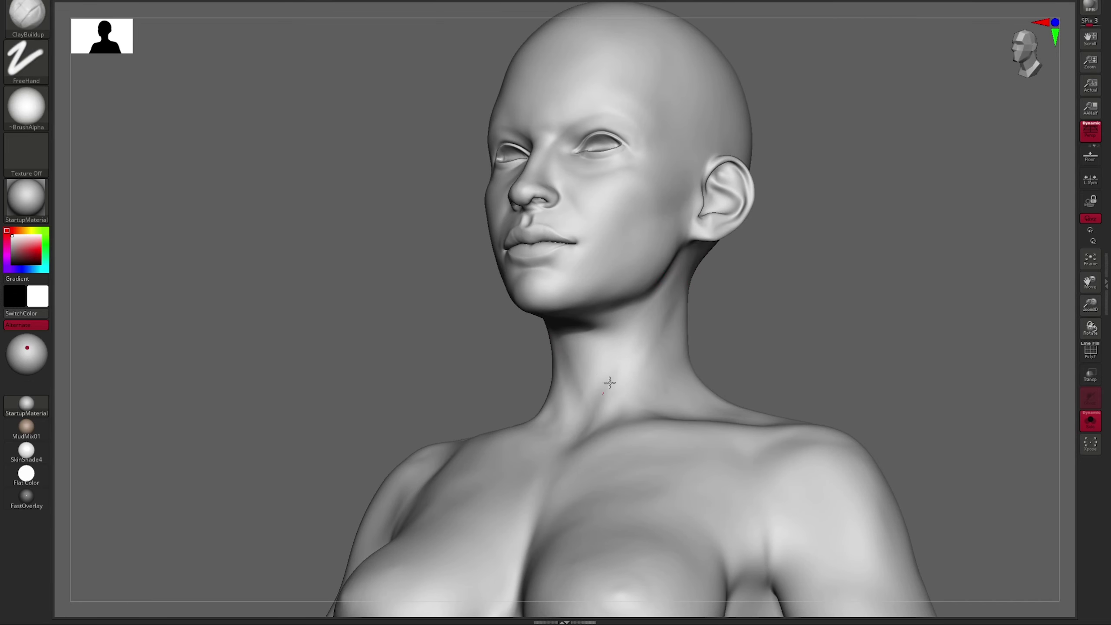
right_click_drag(609, 382, 599, 326)
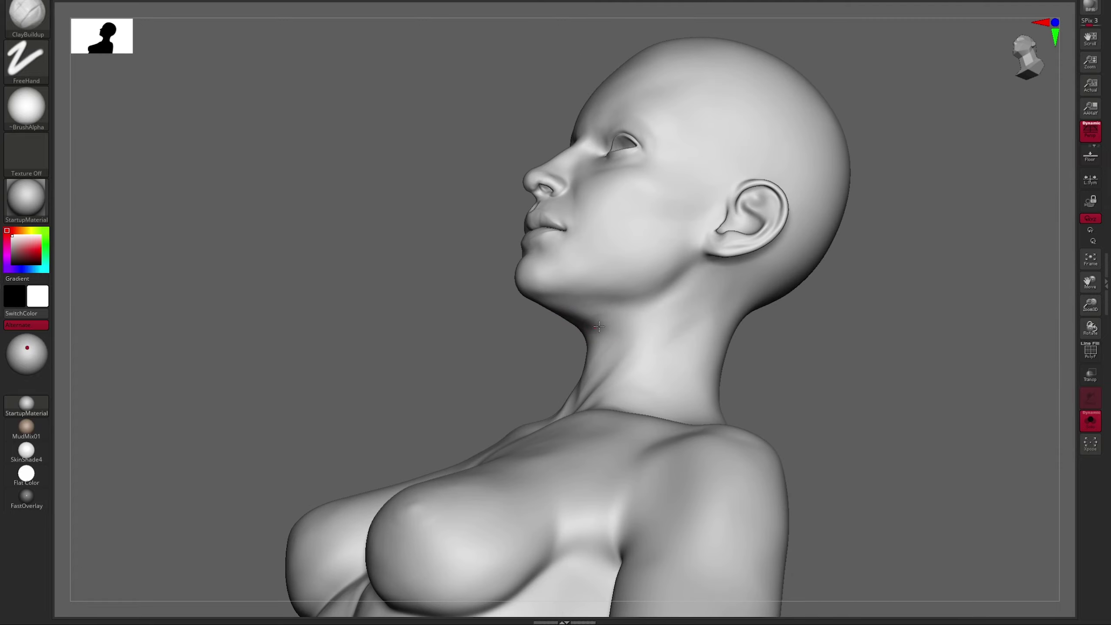
mouse_move(504, 332)
right_mouse_down()
mouse_move(660, 241)
mouse_move(412, 310)
right_mouse_up()
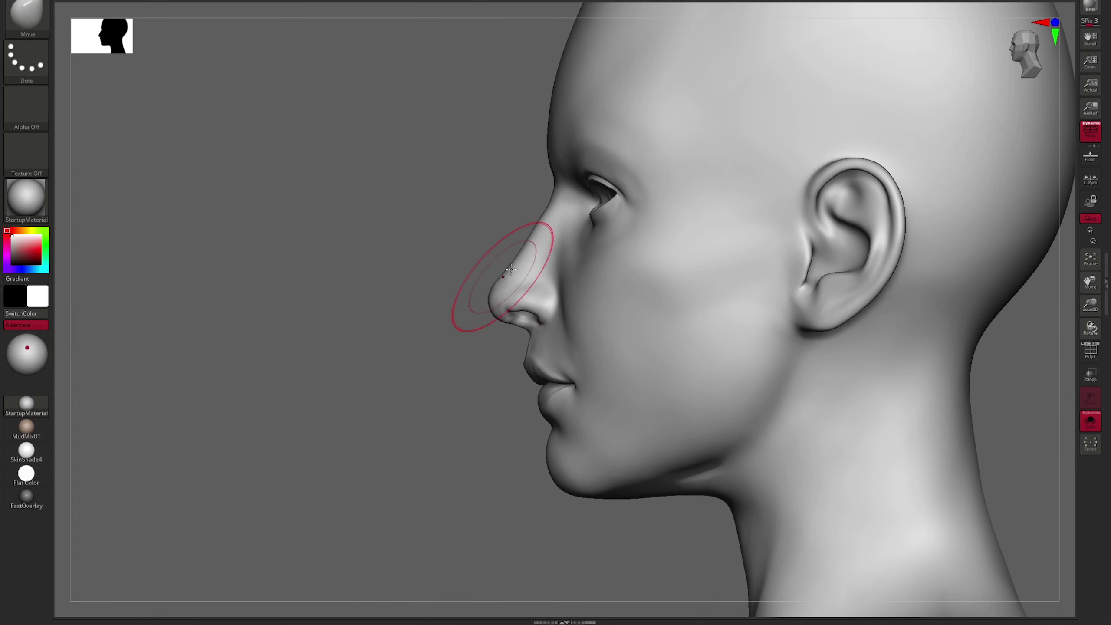
Refine the facial contour and jawline with the Move brush, and the jaw and side of the neck with ClayBuildup.
right_click_drag(511, 269, 697, 266)
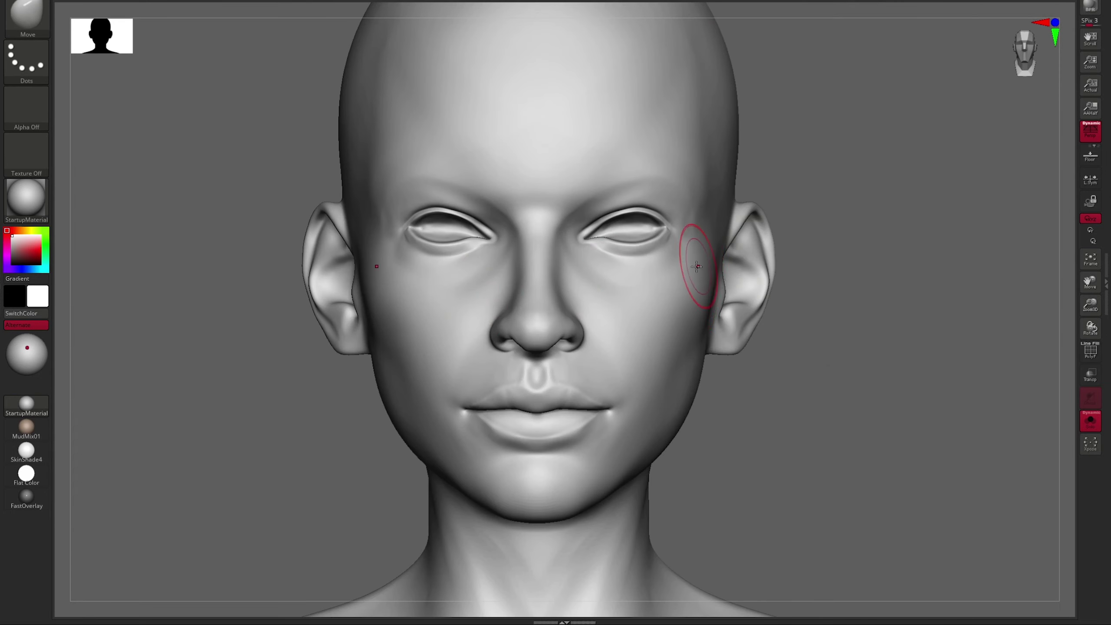
right_click_drag(778, 330, 778, 232)
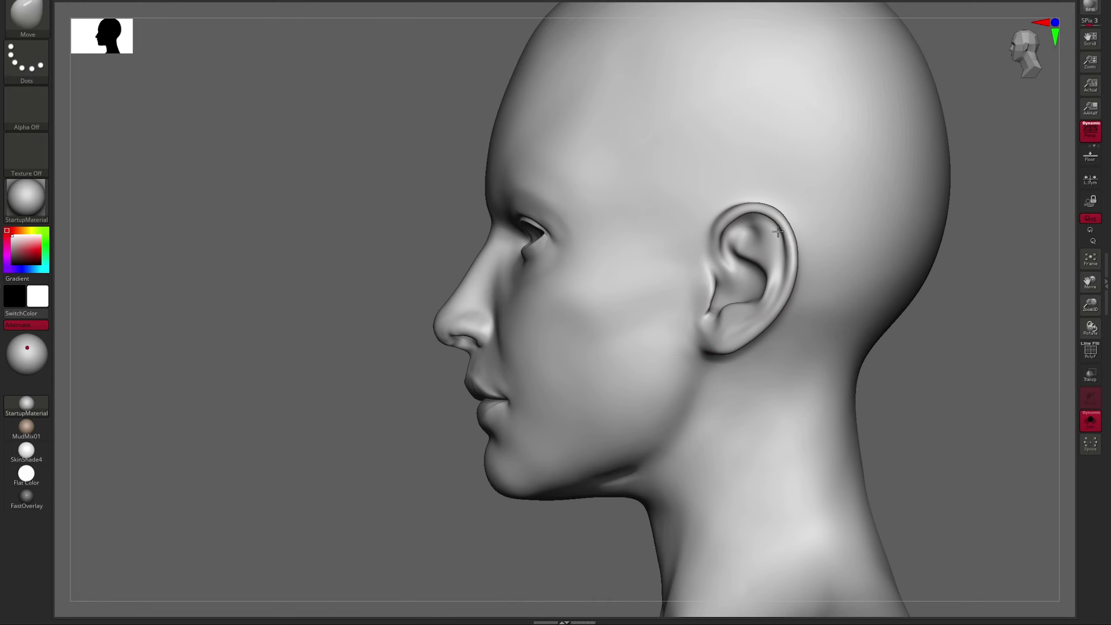
right_click_drag(730, 326, 464, 377, "alt")
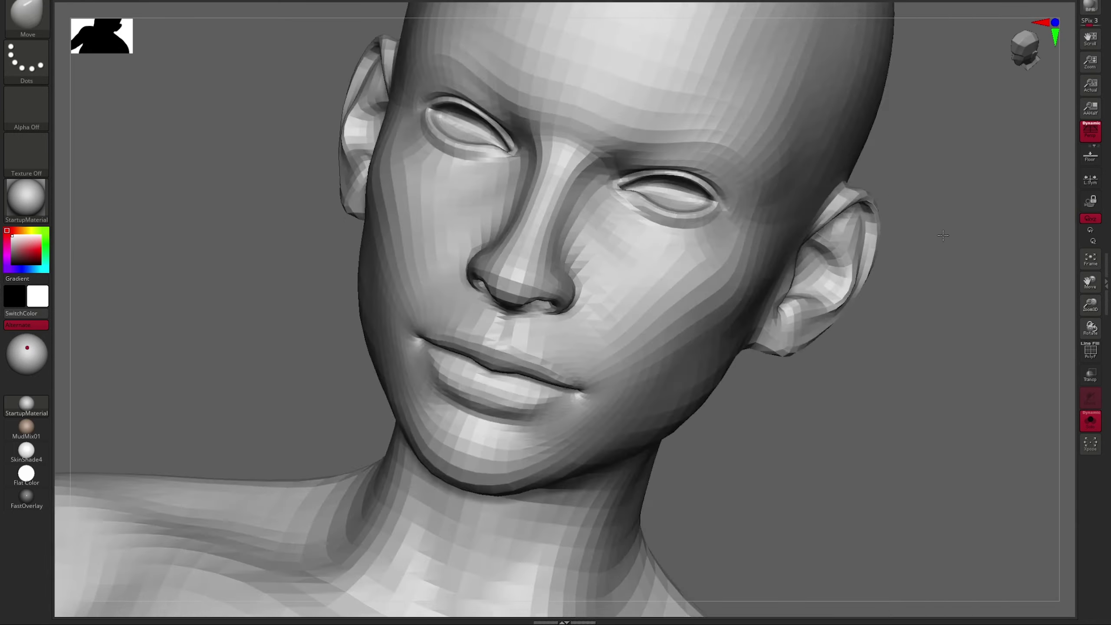
mouse_move(652, 219)
right_mouse_down()
mouse_move(652, 350)
mouse_move(653, 254)
right_mouse_up()
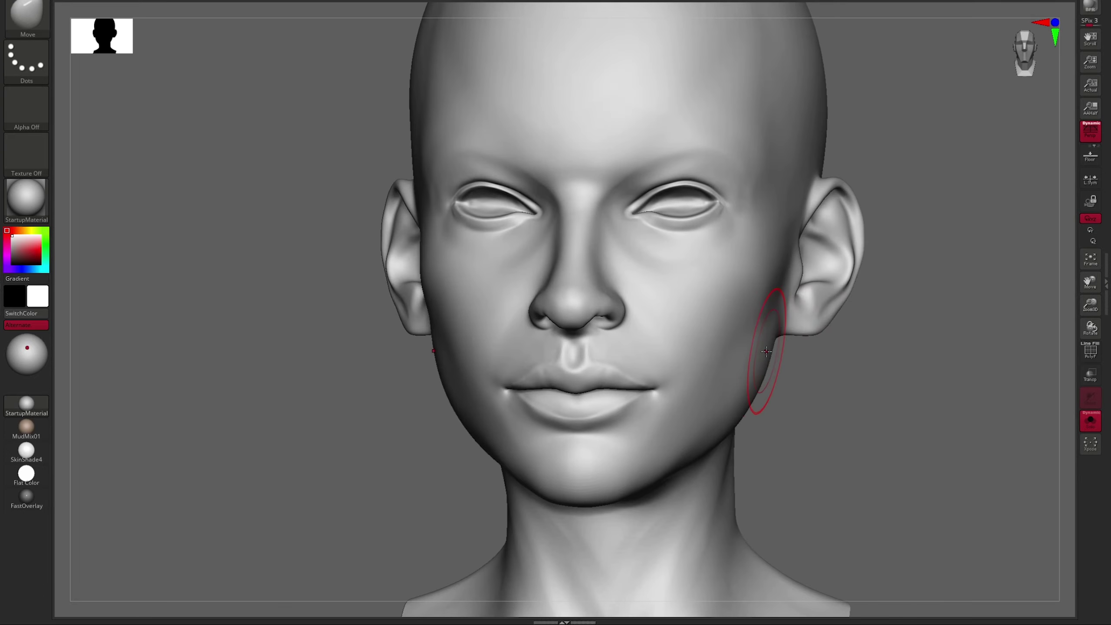
left_click_drag(810, 360, 771, 326)
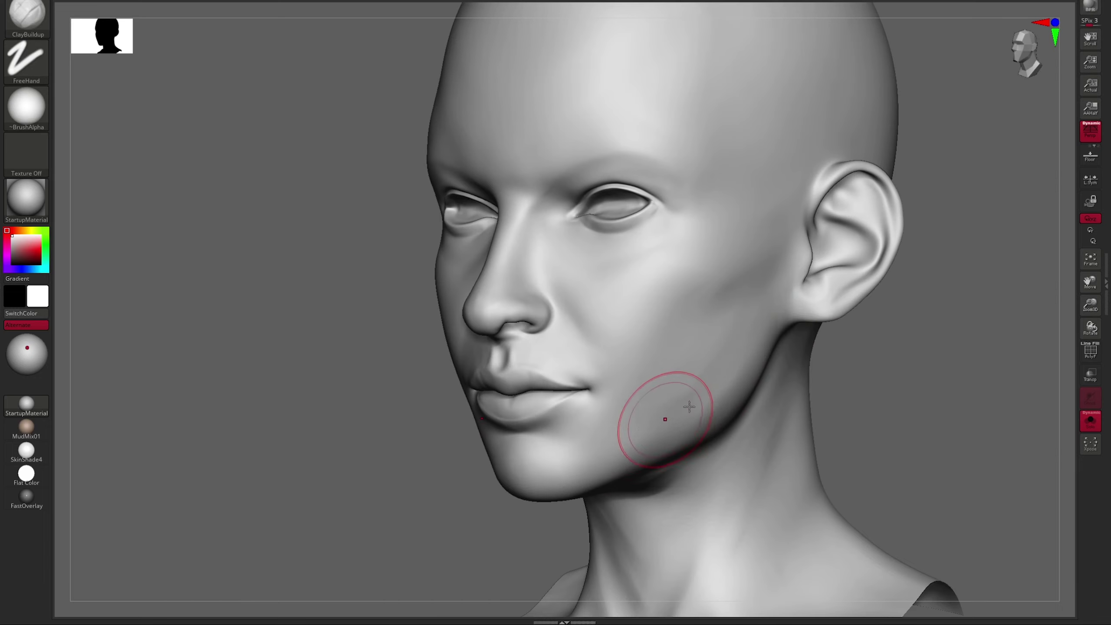
right_click_drag(765, 280, 835, 370)
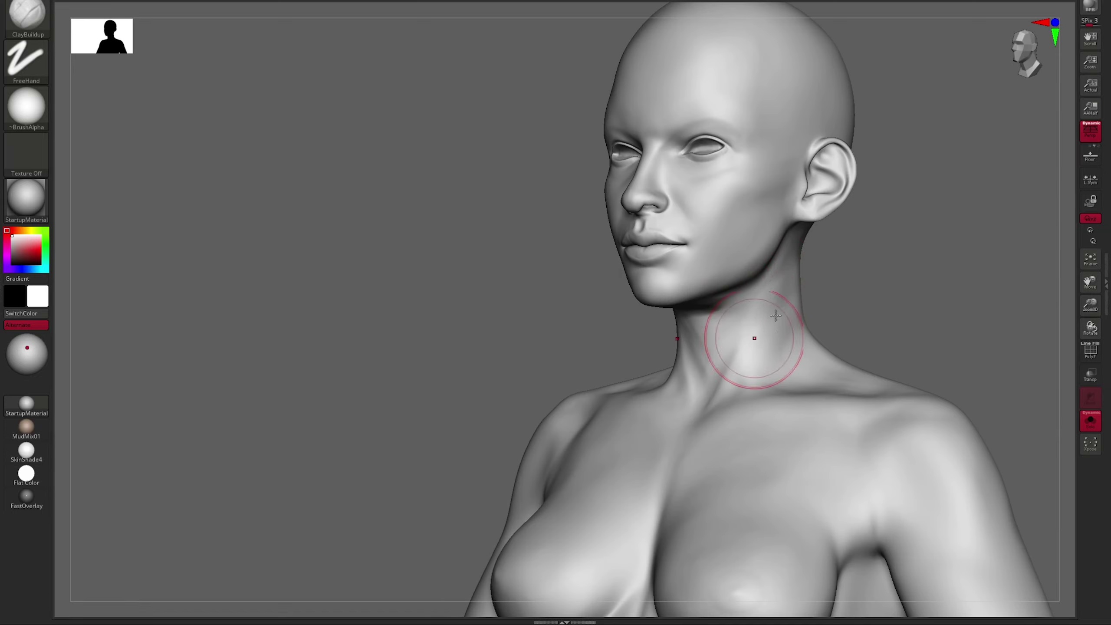
right_click_drag(776, 315, 647, 316)
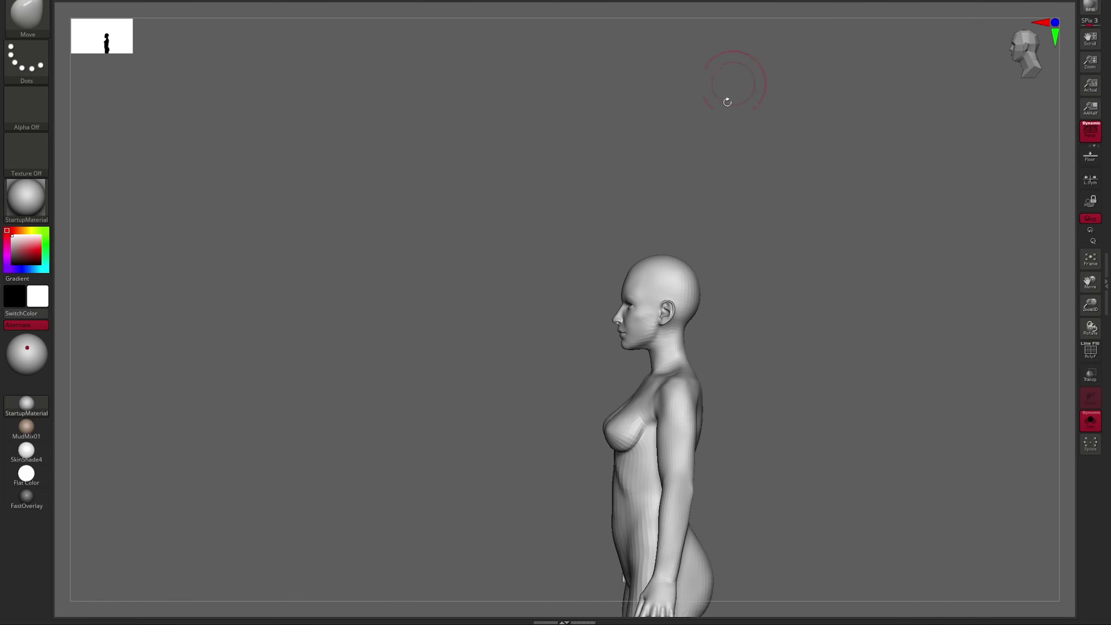
Mask the body below the head and adjust the head together with the hair using Transpose.
mouse_move(728, 103)
left_mouse_down("ctrl")
mouse_move(612, 307)
mouse_move(753, 332)
left_mouse_up("ctrl")
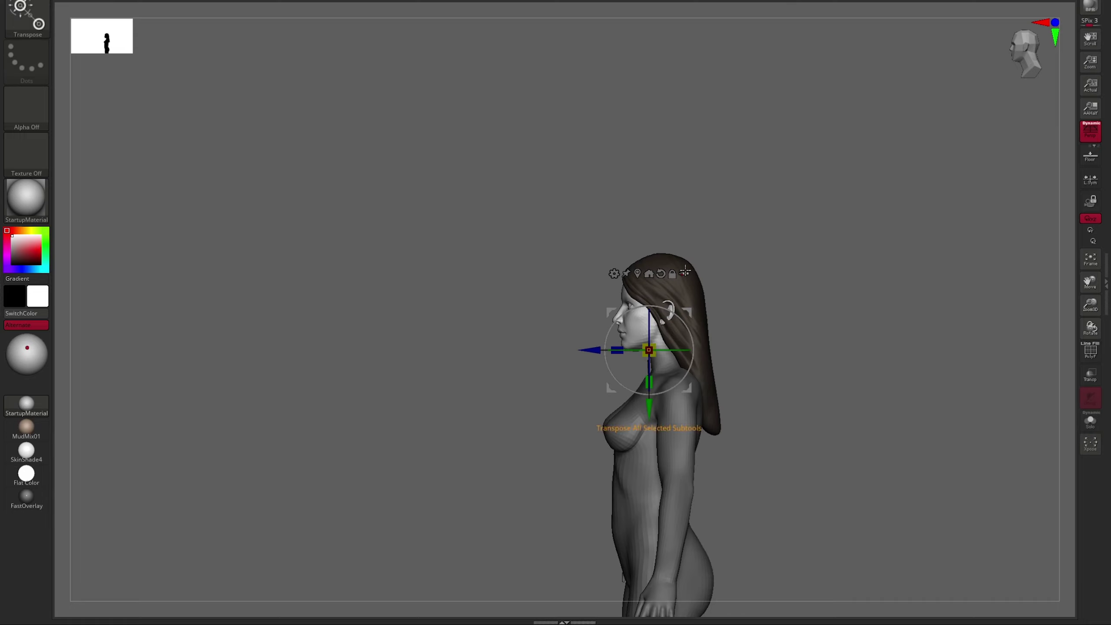
mouse_move(788, 245)
left_mouse_down("ctrl+shift")
mouse_move(564, 206)
mouse_move(803, 251)
mouse_move(587, 307)
mouse_move(584, 280)
left_mouse_up("ctrl+shift")
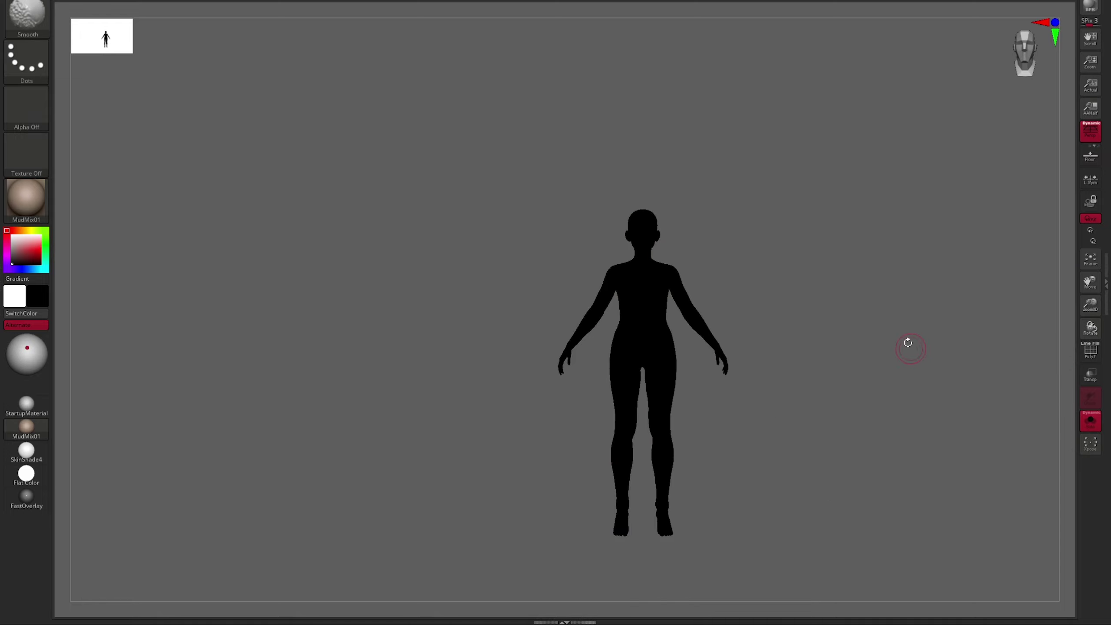
Adjust the neck and shoulder silhouette with the Move brush, checking it from front and back.
left_click_drag(901, 448, 676, 297, "alt")
key("s")
right_click_drag(670, 304, 651, 277)
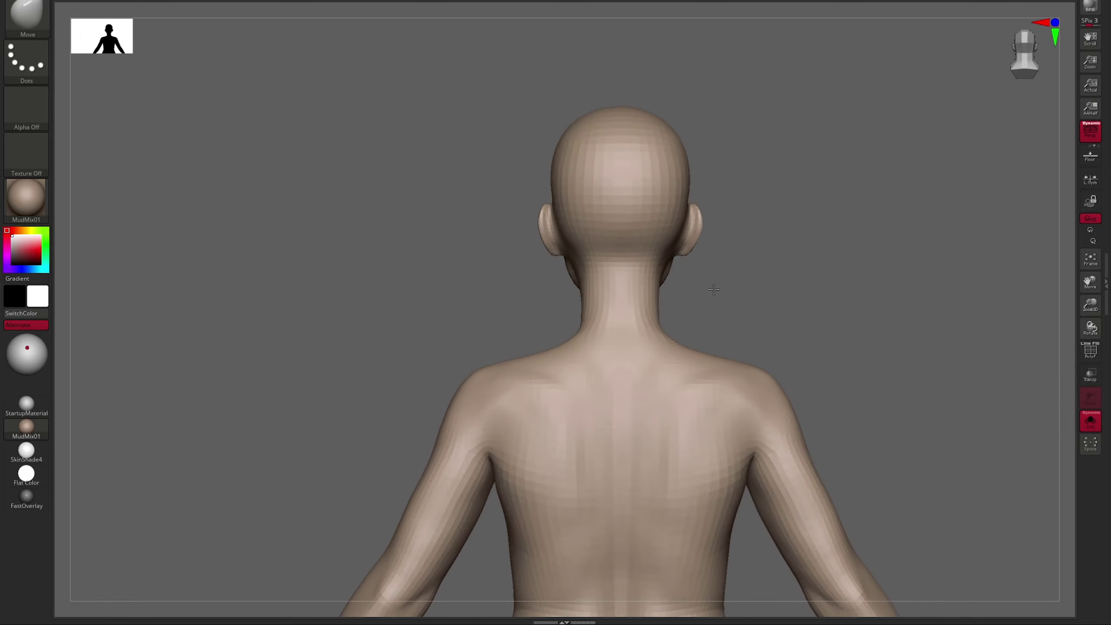
right_click_drag(655, 330, 793, 315)
Add volume to the front of the neck with the ClayBuildup brush.
key("b")
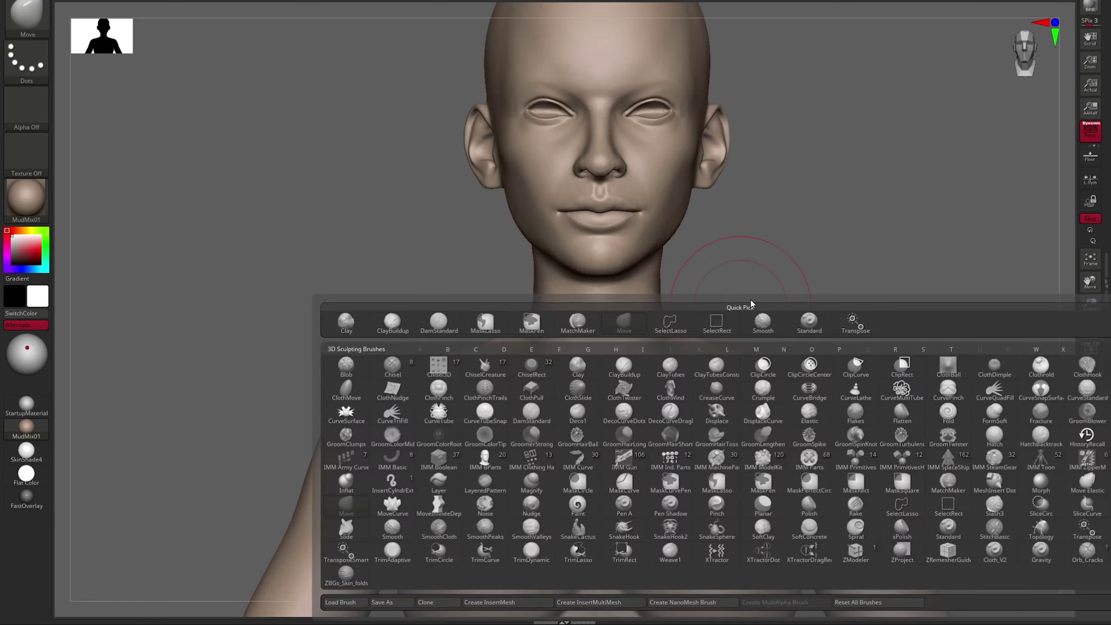
key("c")
key("b")
right_click_drag(608, 335, 638, 209)
Reshape the underside of the chin and its transition into the neck with the Move brush.
key("b")
key("m")
key("v")
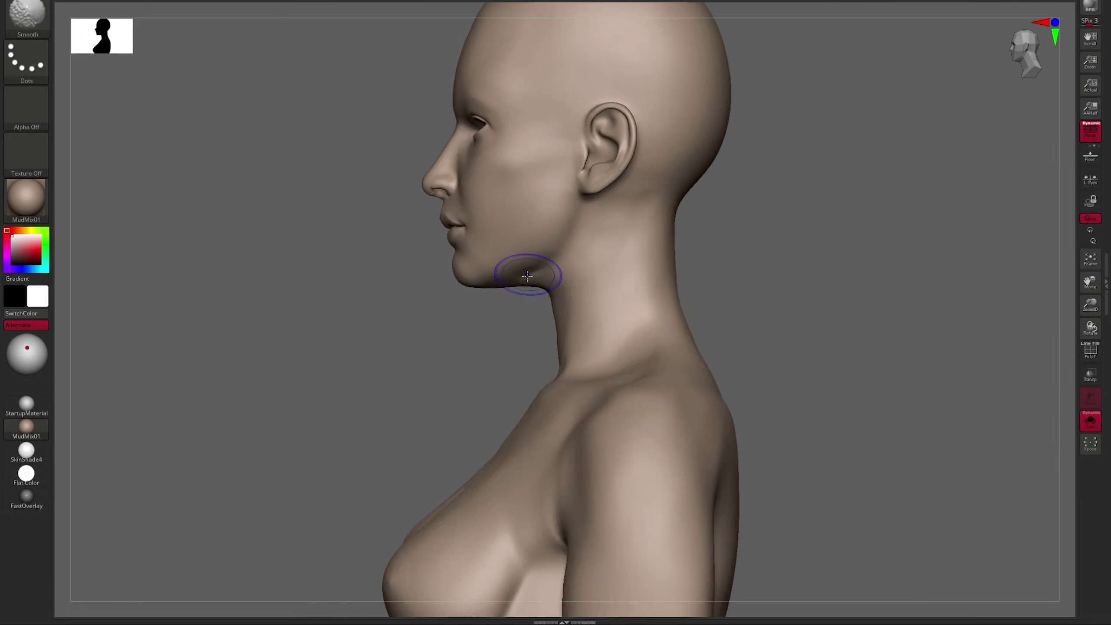
mouse_move(406, 318)
right_mouse_down("alt")
mouse_move(753, 302)
mouse_move(782, 219)
right_mouse_up("alt")
key("shift+d")
key("d")
Sculpt the lower eyelid and the area beneath the eye with the ClayBuildup brush.
key("b")
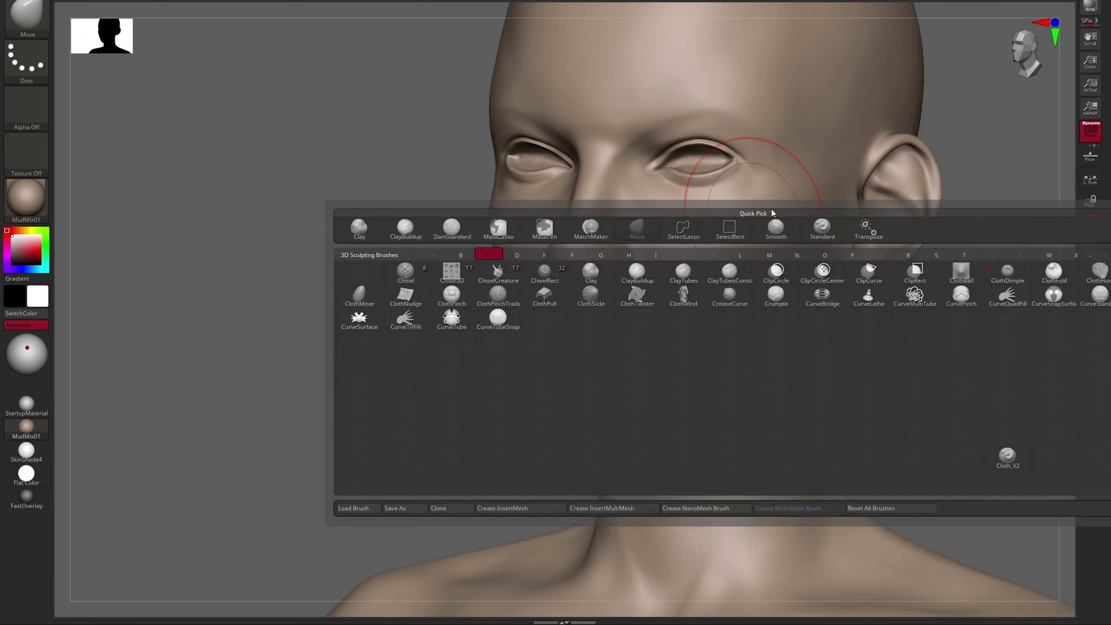
key("c")
key("b")
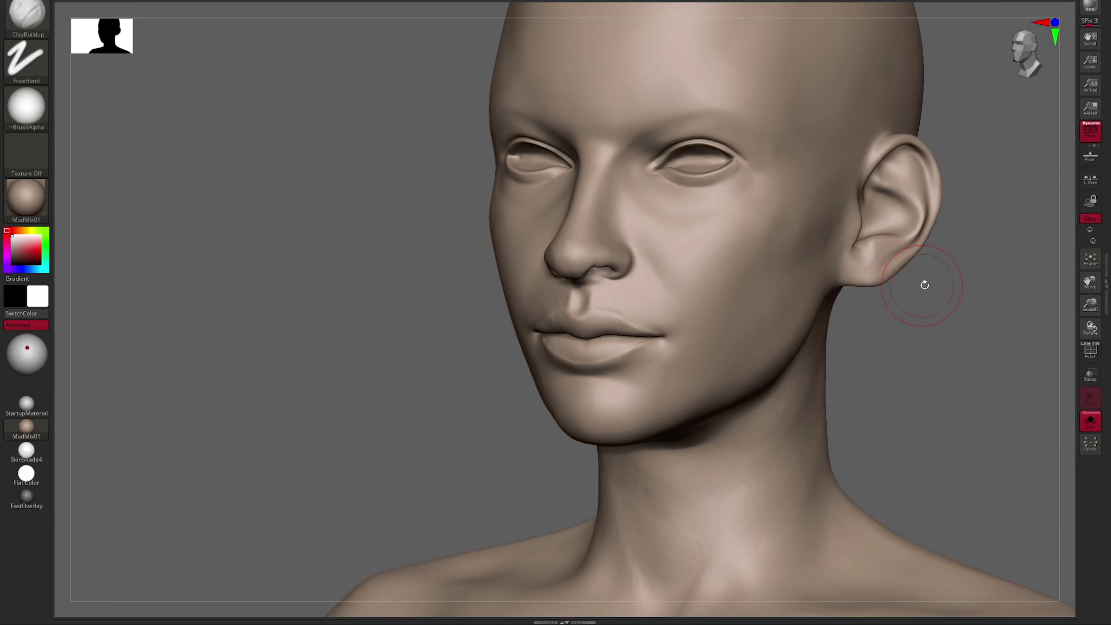
right_click_drag(925, 285, 719, 302)
right_click_drag(912, 197, 1006, 365)
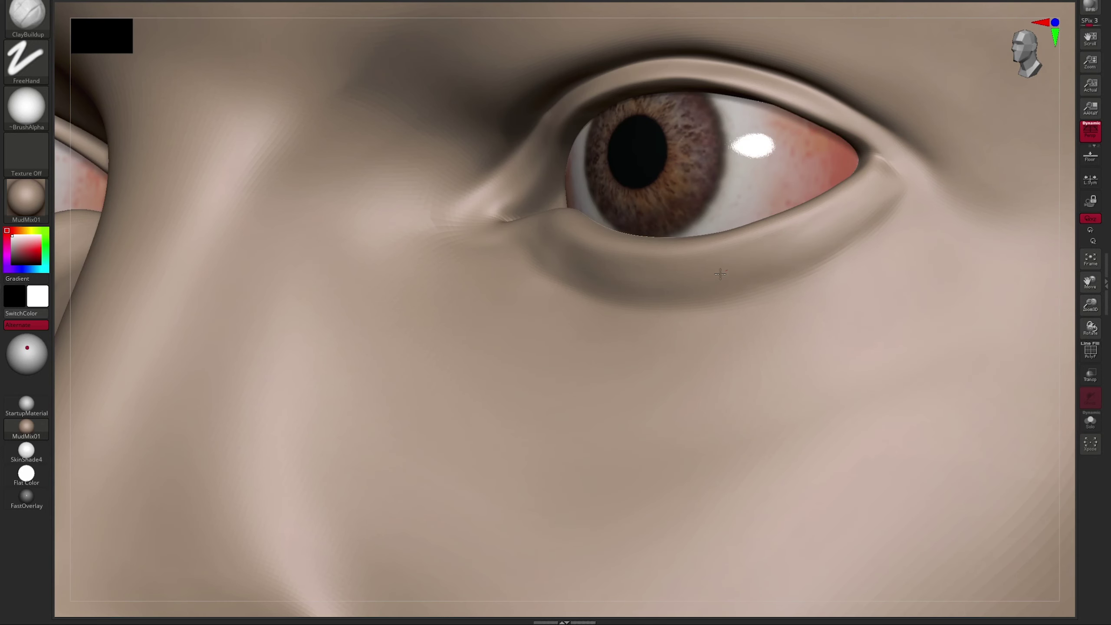
right_click_drag(721, 274, 440, 224)
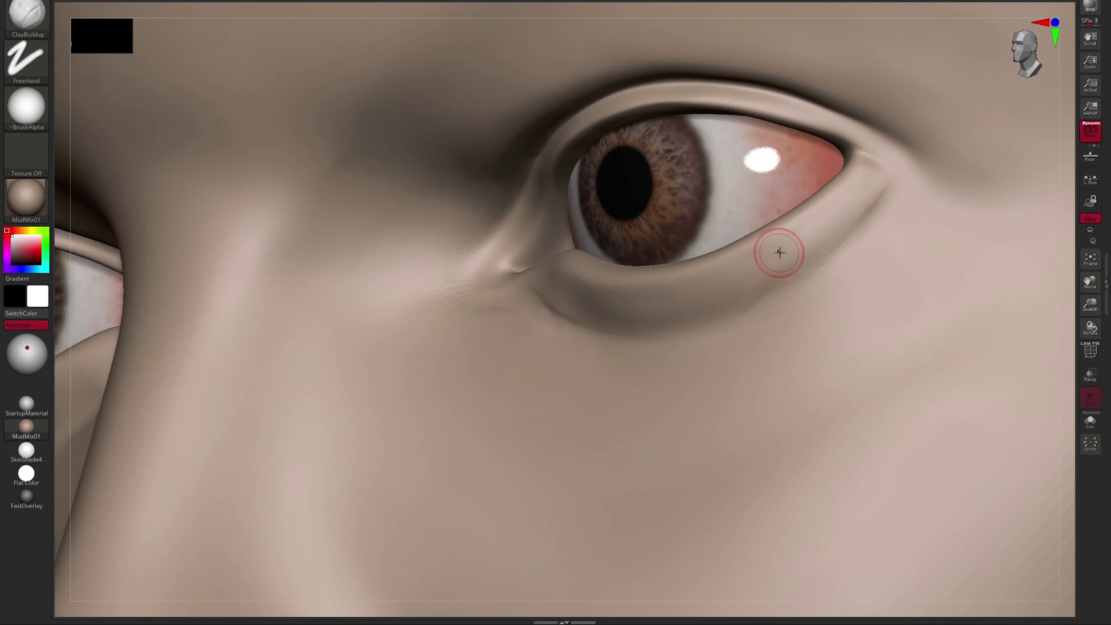
Define the creases around the eyelids and eye corners with the DamStandard brush.
key("b")
key("d")
key("s")
right_click_drag(874, 215, 520, 283)
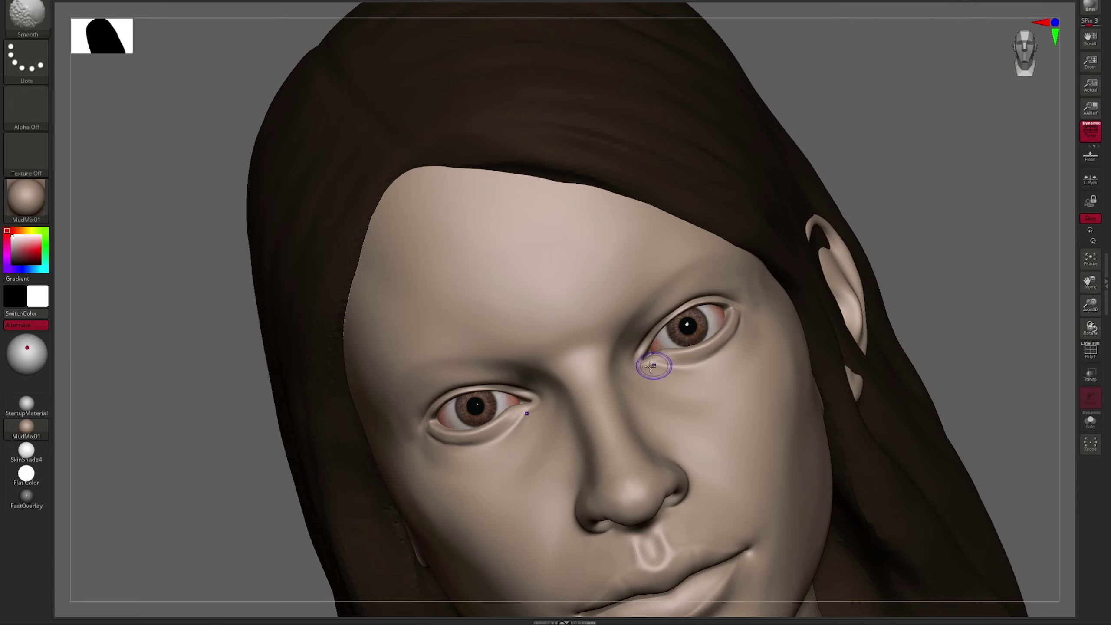
Soften the under-eye area and upper cheeks, comparing the face with the hair visible from tilted and frontal views.
right_click_drag(653, 360, 661, 389)
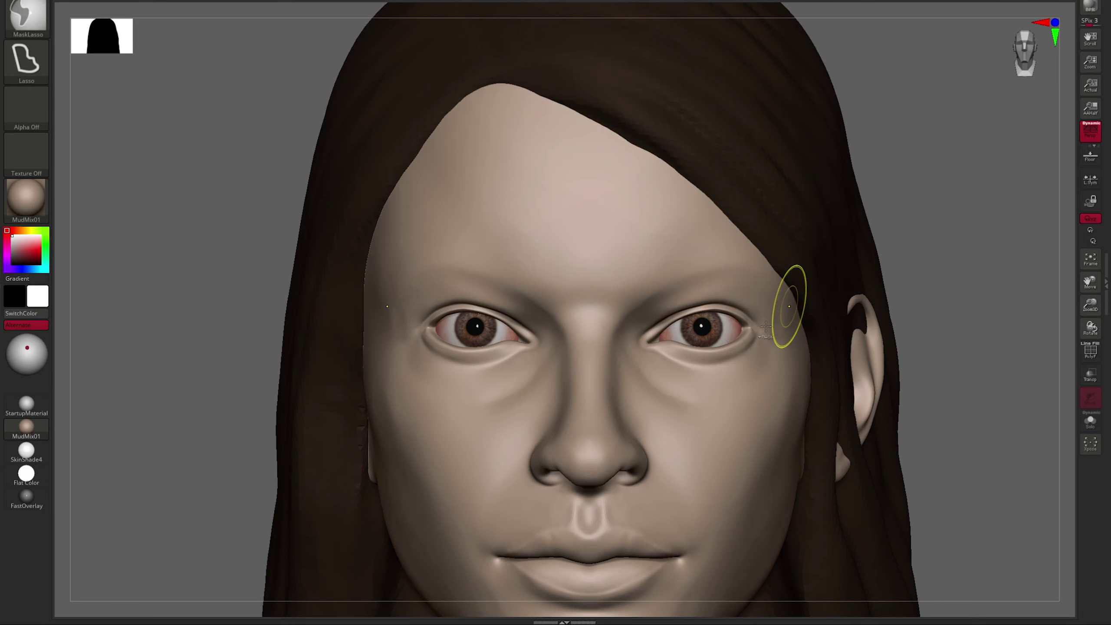
mouse_move(789, 310)
right_mouse_down()
mouse_move(722, 241)
mouse_move(674, 283)
mouse_move(671, 272)
right_mouse_up()
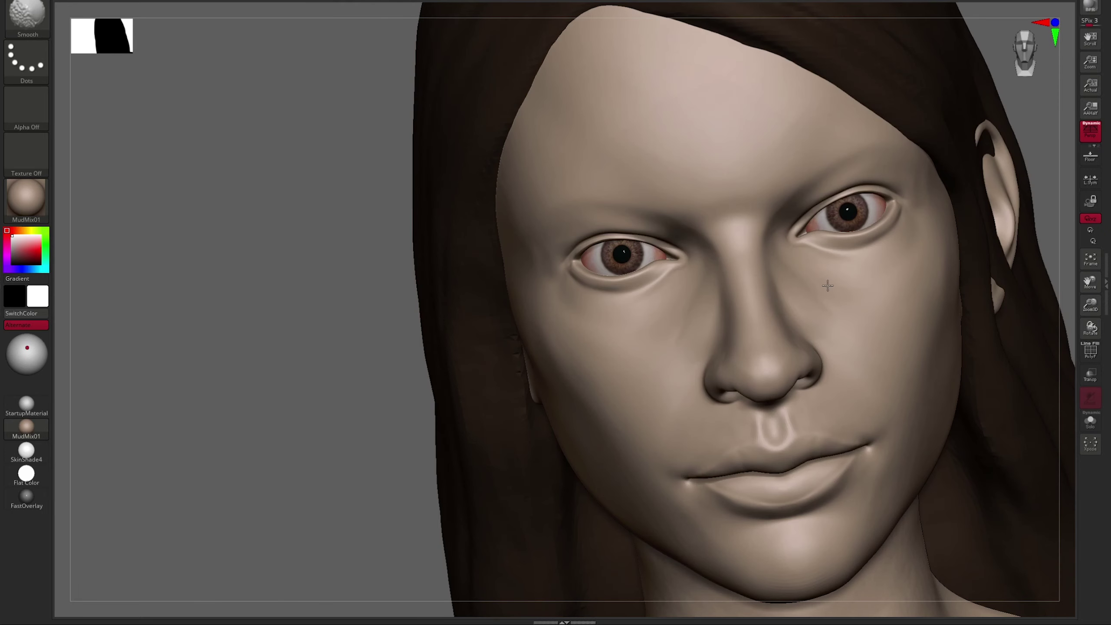
right_click(853, 284)
right_click_drag(853, 284, 673, 387)
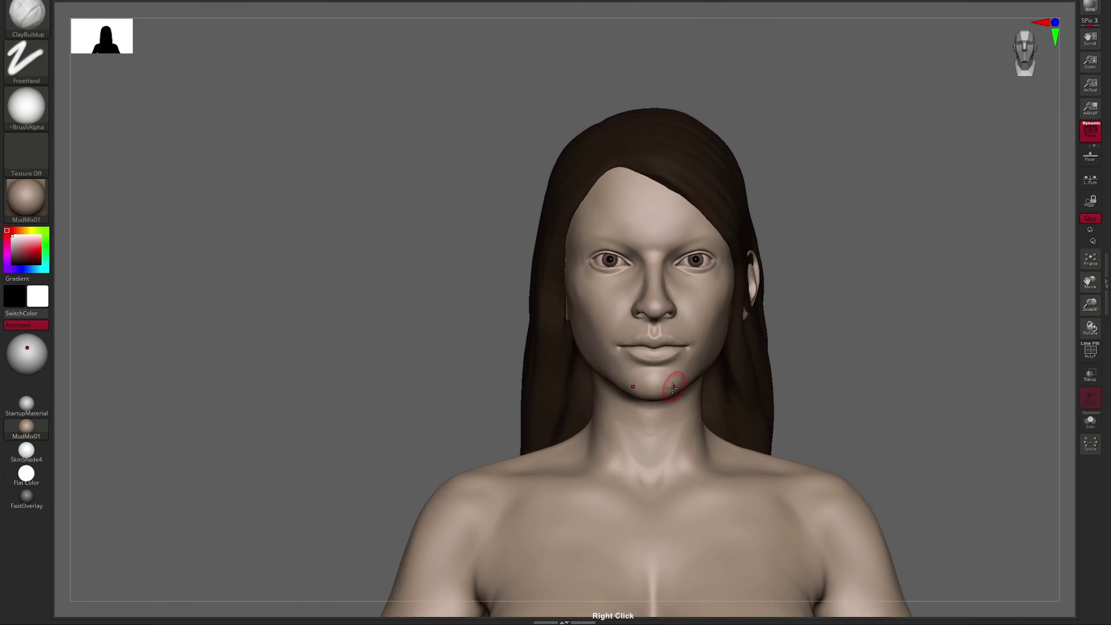
Switch the figure's material to StartupMaterial.
left_click(48, 412)
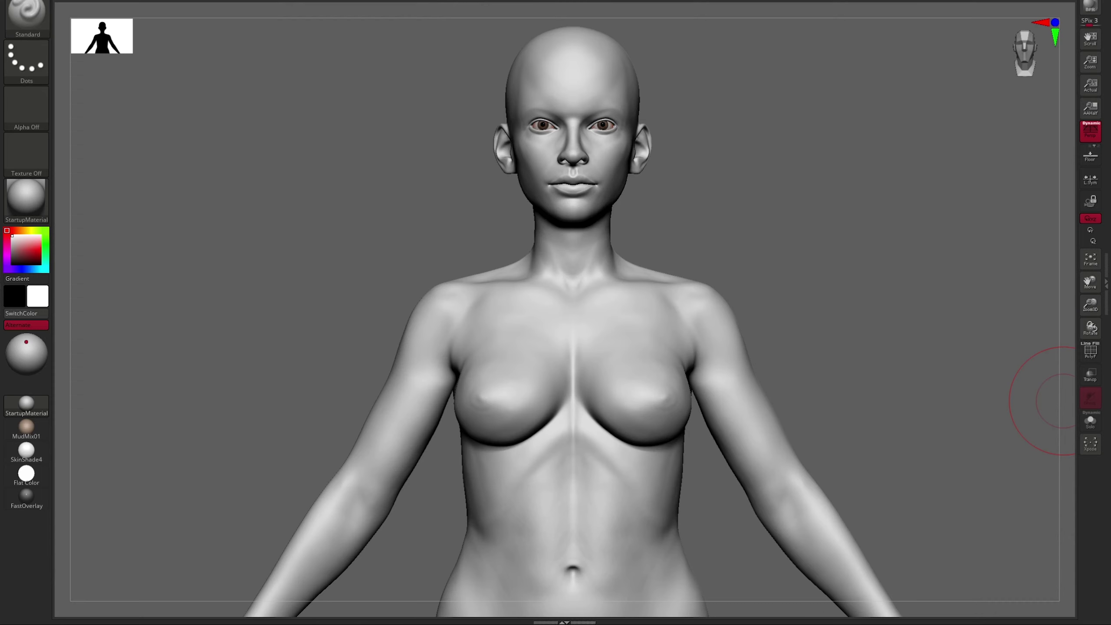
mouse_move(1035, 398)
right_mouse_down()
mouse_move(898, 367)
mouse_move(744, 145)
mouse_move(847, 244)
mouse_move(778, 184)
right_mouse_up()
Shape the temples and sides of the forehead with the ClayBuildup brush.
key("b")
key("c")
key("b")
key("b")
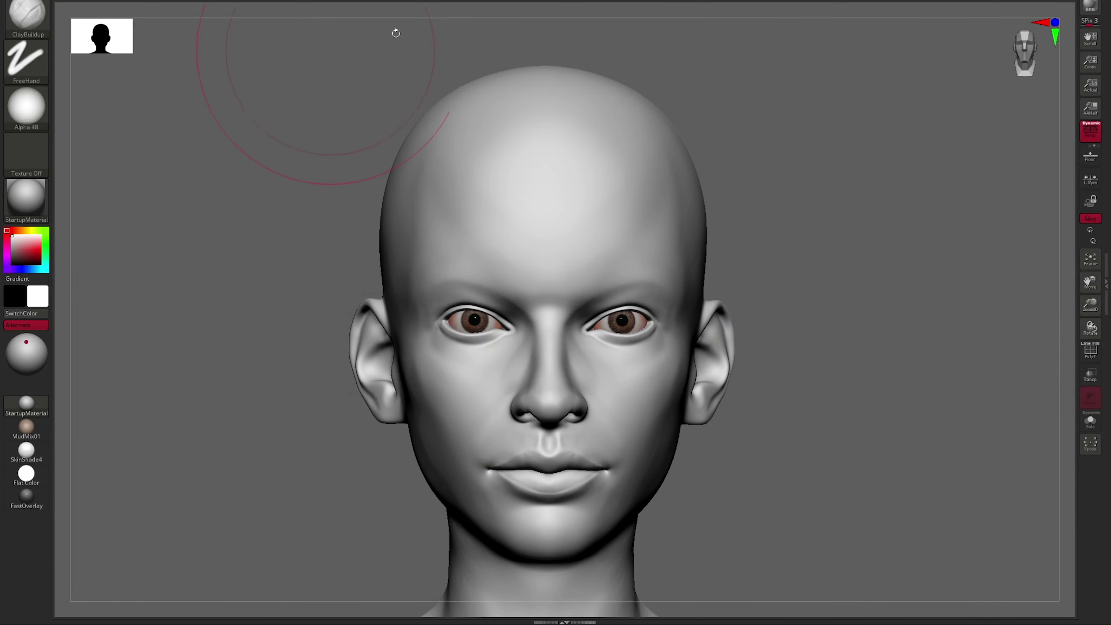
mouse_move(689, 211)
right_mouse_down()
mouse_move(672, 235)
mouse_move(711, 223)
right_mouse_up()
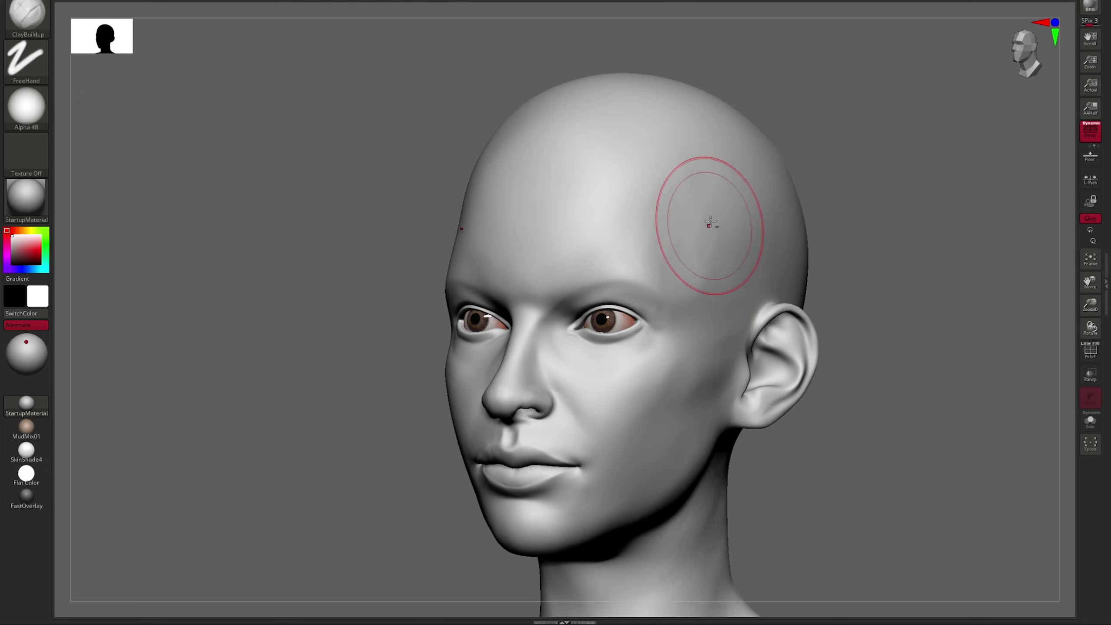
left_click_drag(768, 151, 667, 353)
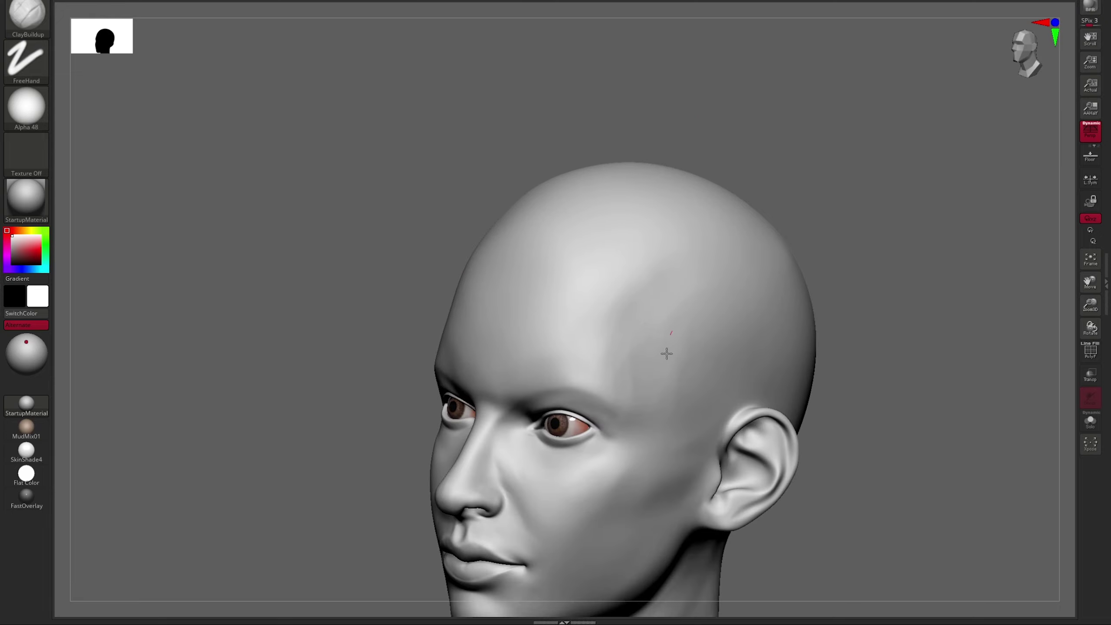
mouse_move(778, 307)
left_mouse_down()
mouse_move(707, 315)
mouse_move(712, 231)
mouse_move(695, 300)
mouse_move(495, 237)
mouse_move(646, 199)
mouse_move(723, 196)
left_mouse_up()
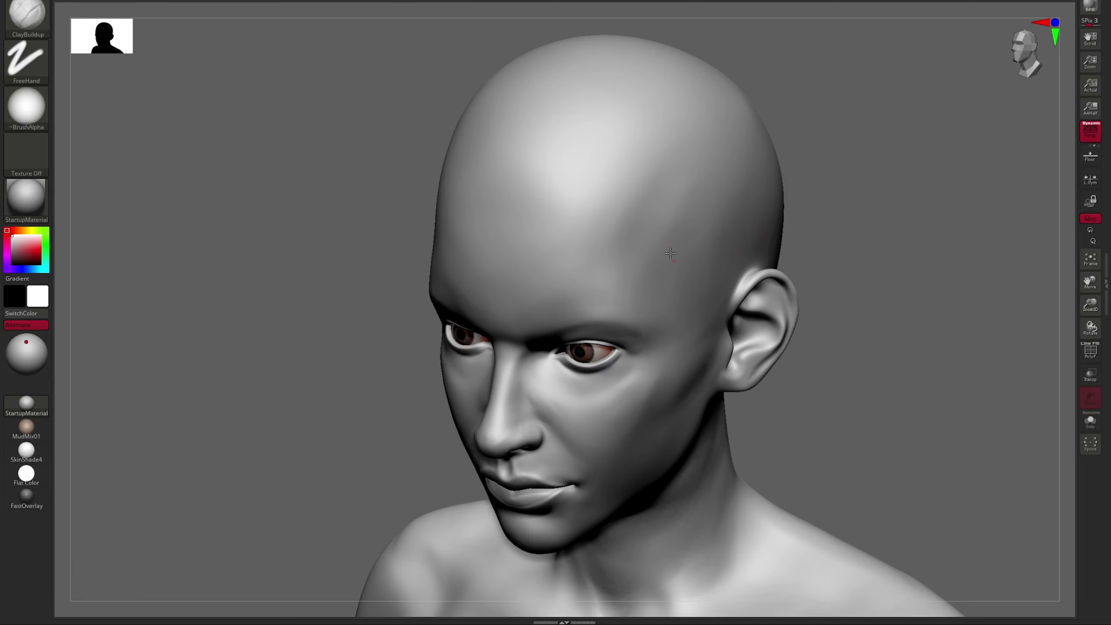
left_click_drag(671, 254, 779, 166)
Measure the head from crown to chin with the Transpose line to check the eye placement.
key("w")
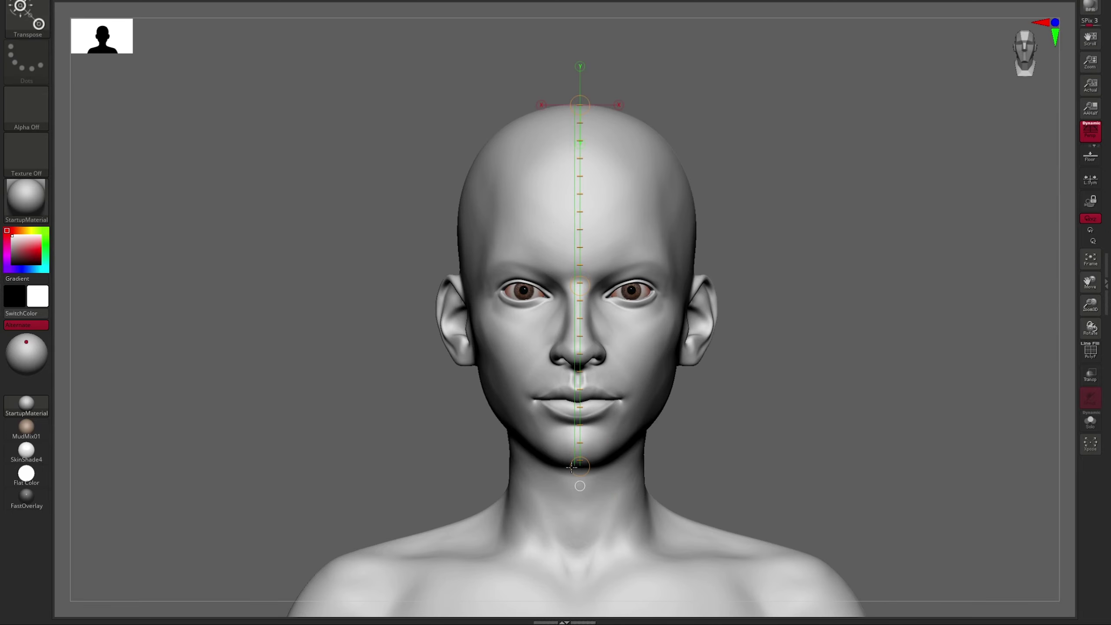
key("q")
Adjust the forehead and skull profile from the side with the Move brush.
left_click_drag(744, 144, 816, 168)
key("b")
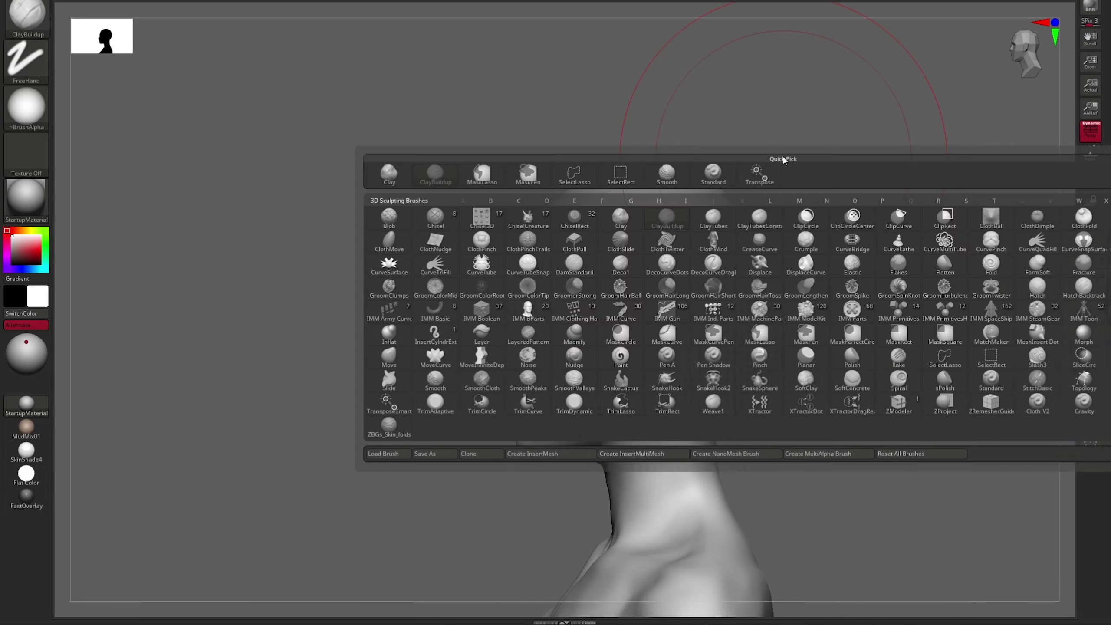
key("m")
key("v")
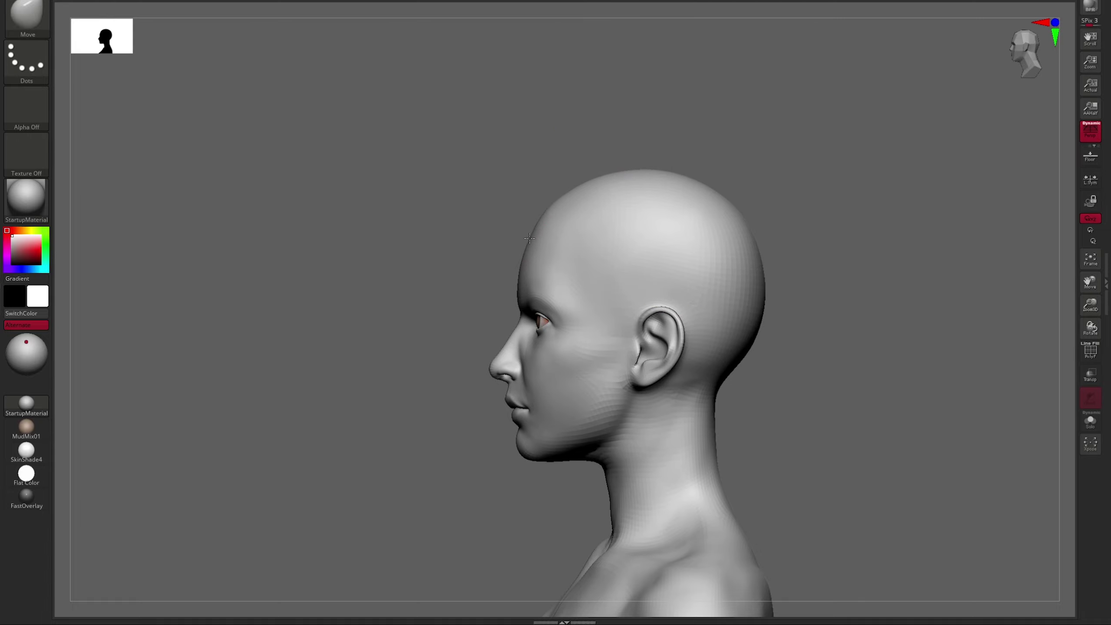
left_click_drag(702, 188, 1042, 214)
Bring the hair back into view and examine the head and neck proportions from the front and side.
key("f")
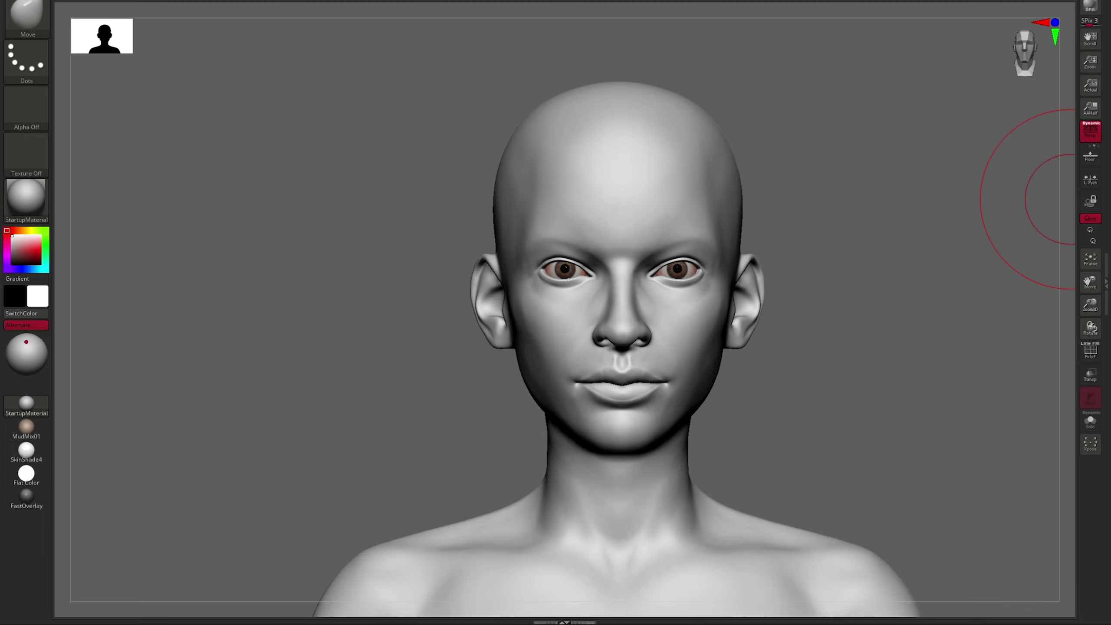
left_click(979, 252, "ctrl+shift")
left_click(1091, 375)
mouse_move(985, 184)
left_mouse_down()
mouse_move(1050, 166)
mouse_move(928, 151)
mouse_move(930, 342)
left_mouse_up()
key("s")
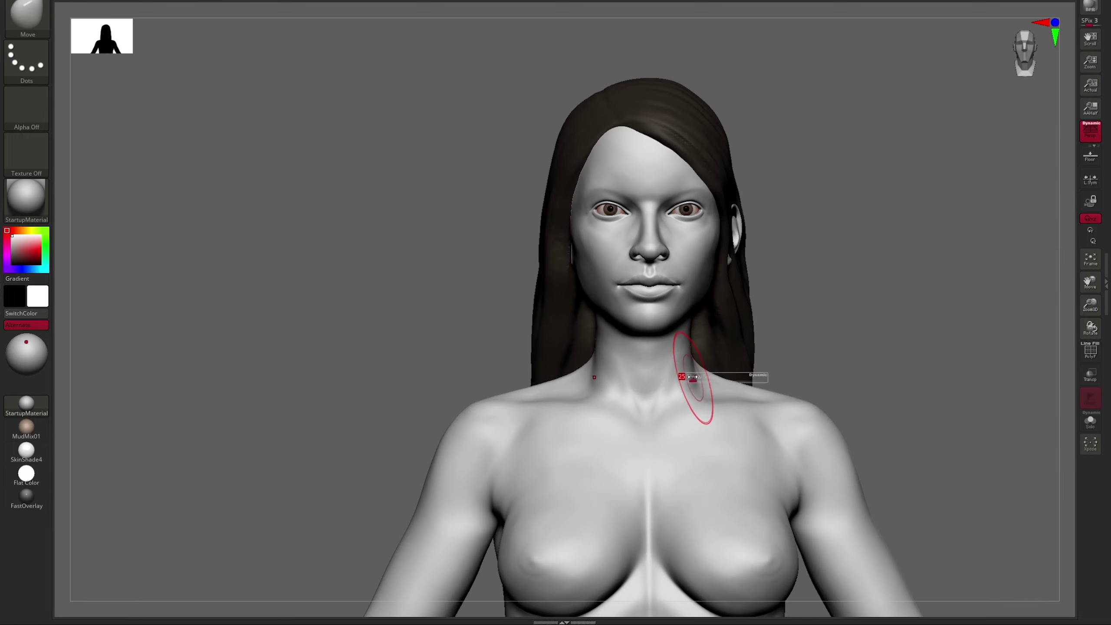
right_click_drag(736, 342, 474, 231)
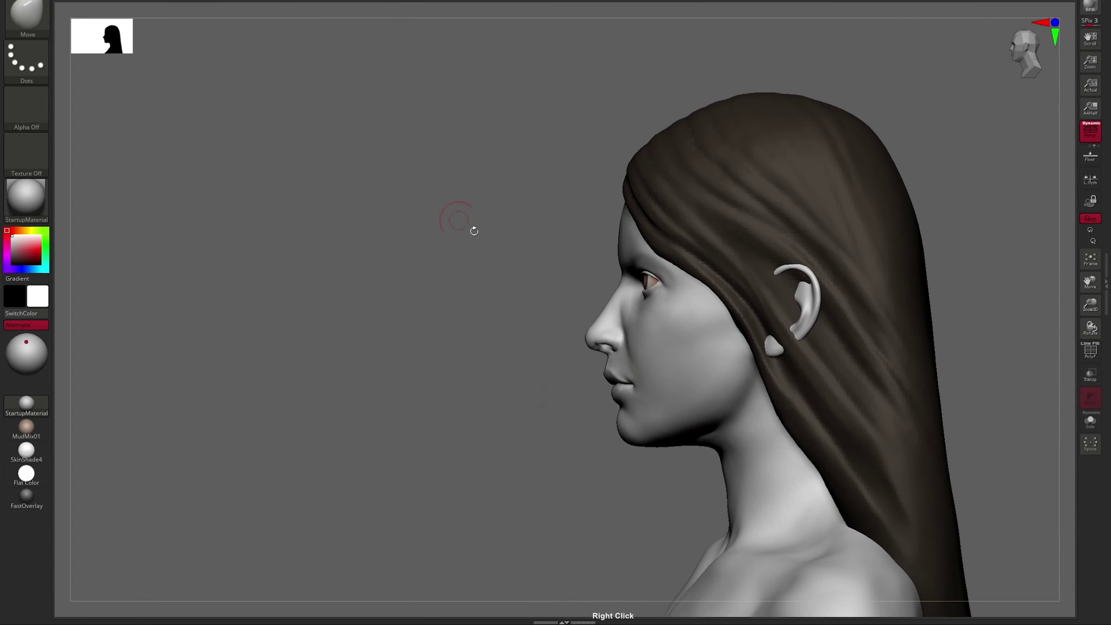
Isolate the head and define the creases around the nostril wings with the DamStandard brush.
left_click_drag(429, 24, 992, 496, "ctrl+shift")
right_click_drag(991, 497, 777, 253)
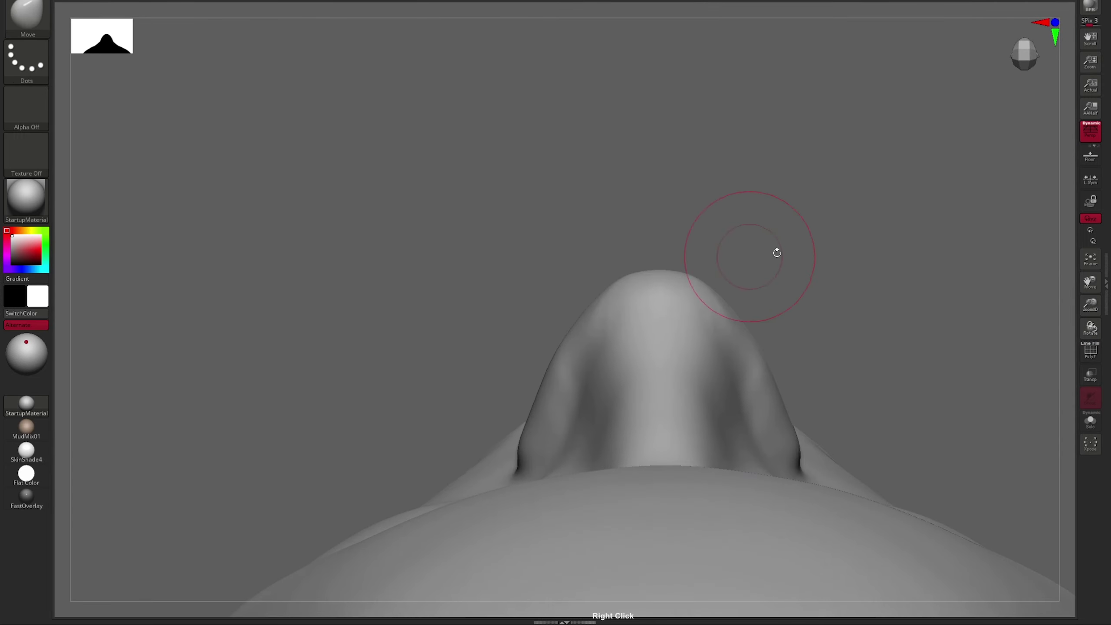
mouse_move(783, 395)
right_mouse_down()
mouse_move(841, 342)
mouse_move(773, 402)
right_mouse_up()
key("b")
key("d")
key("s")
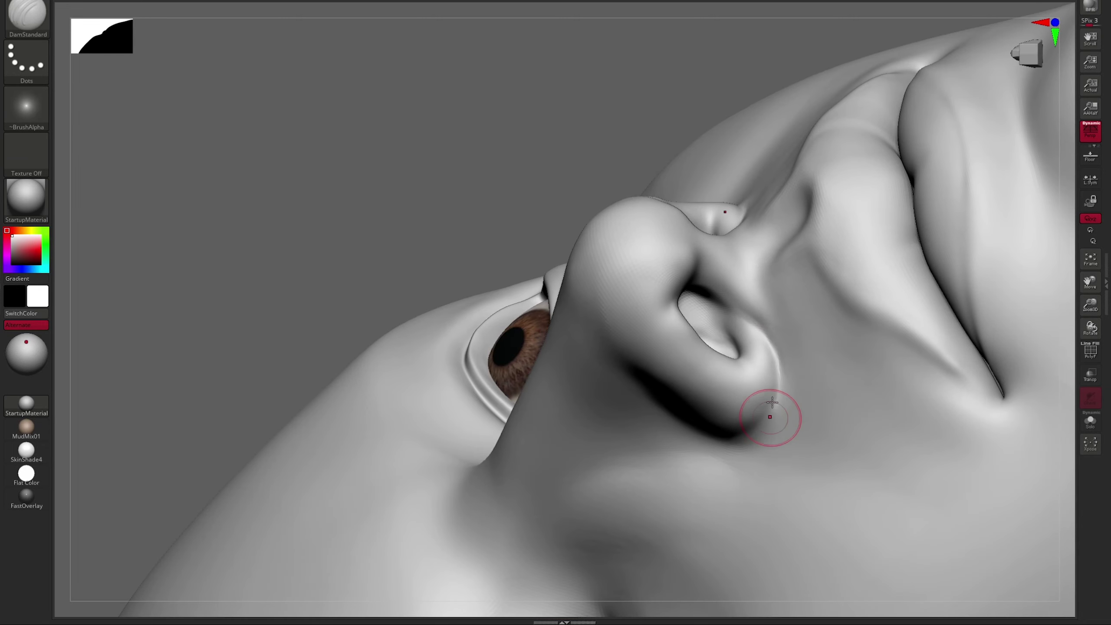
right_click_drag(547, 8, 651, 347)
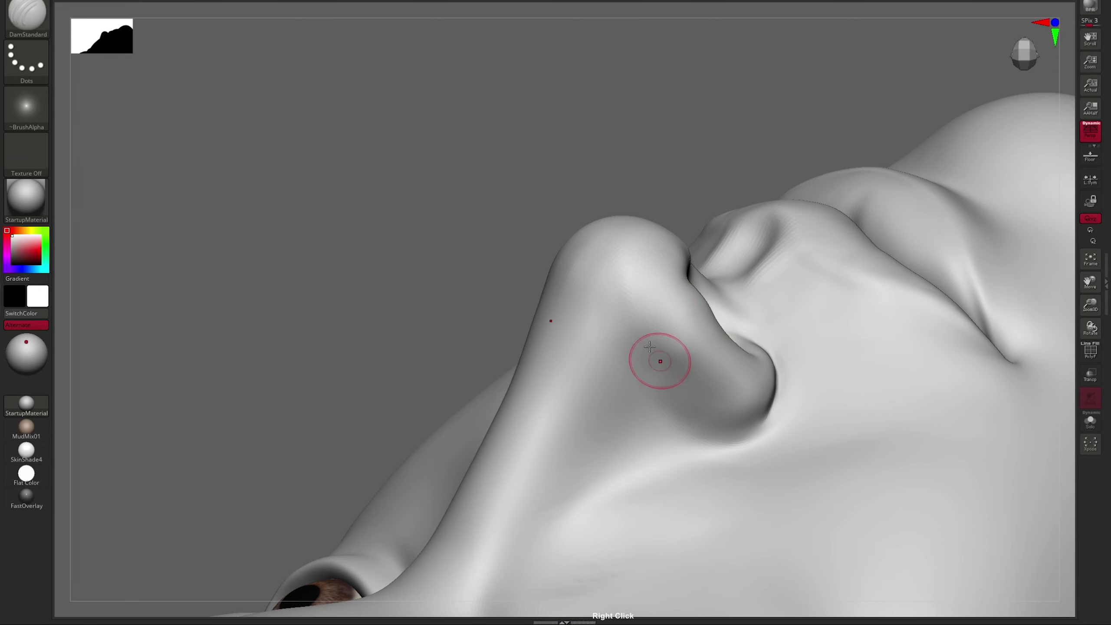
Reshape the nose and nostril wings from the front and three-quarter views with the Move and ClayBuildup brushes.
mouse_move(775, 404)
right_mouse_down()
mouse_move(603, 259)
mouse_move(665, 290)
mouse_move(686, 366)
mouse_move(661, 428)
right_mouse_up()
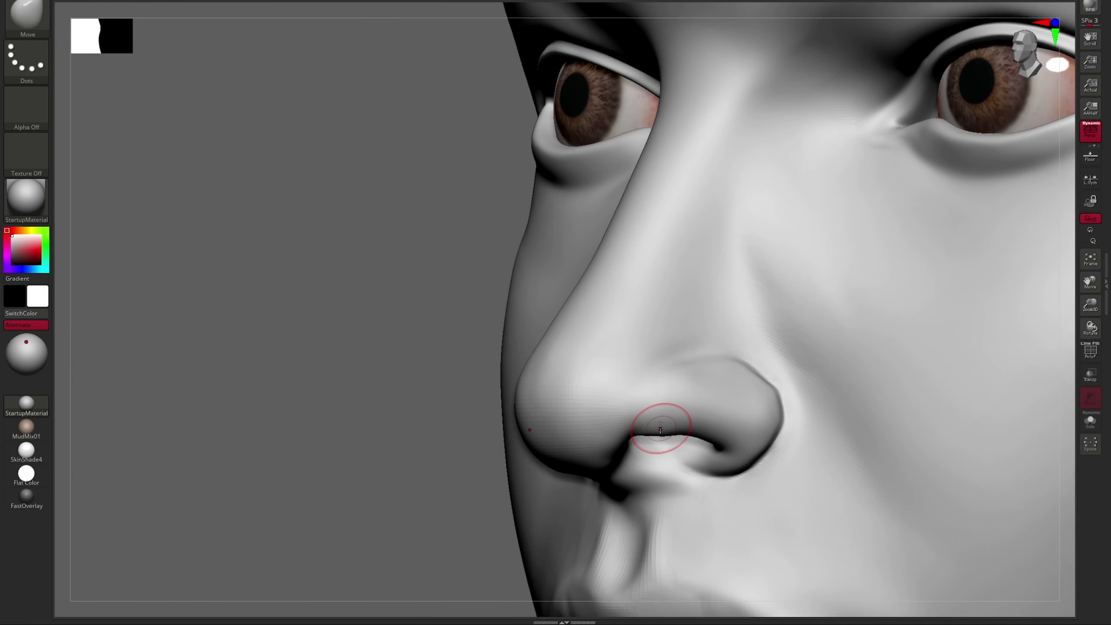
mouse_move(754, 407)
right_mouse_down()
mouse_move(640, 455)
mouse_move(687, 315)
mouse_move(706, 174)
mouse_move(691, 166)
mouse_move(660, 215)
mouse_move(666, 202)
mouse_move(654, 209)
mouse_move(744, 211)
mouse_move(417, 256)
mouse_move(743, 310)
right_mouse_up()
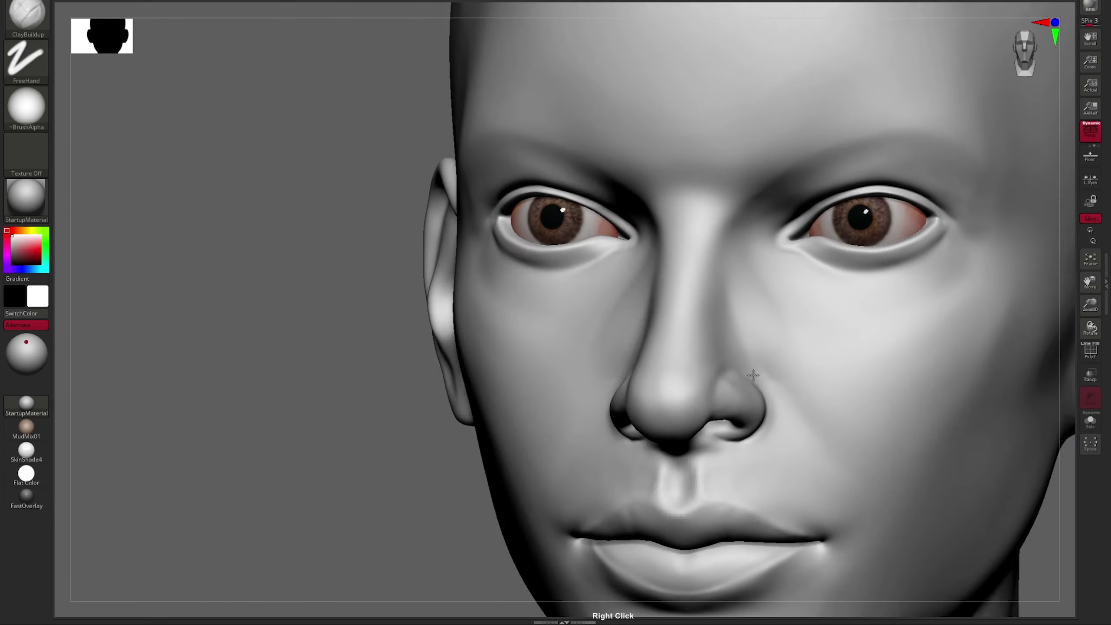
right_click_drag(754, 375, 692, 401)
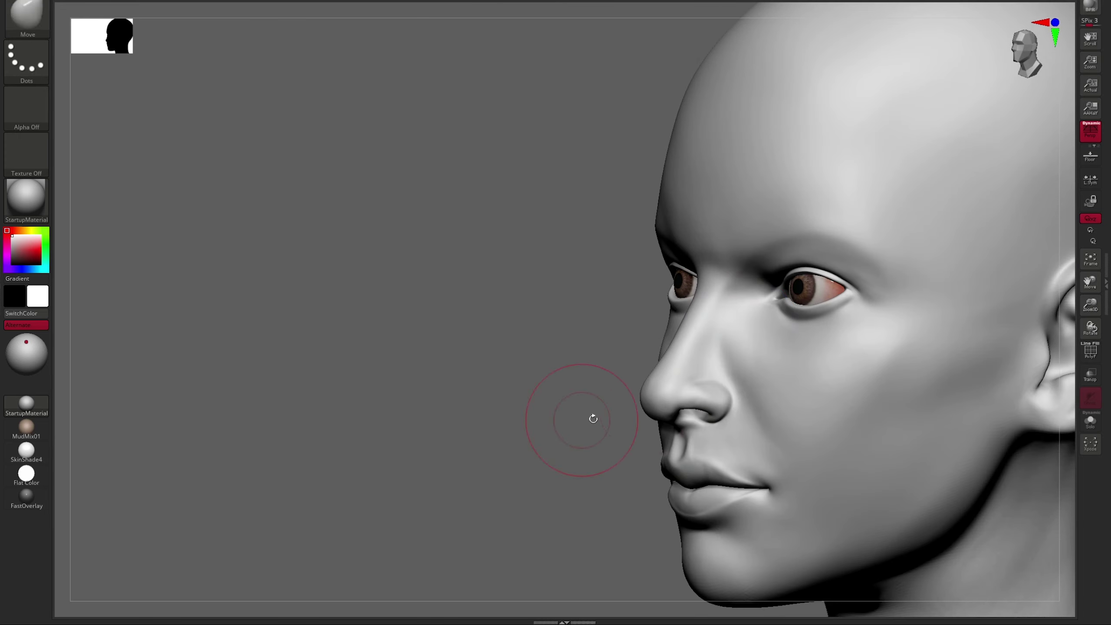
key("ctrl")
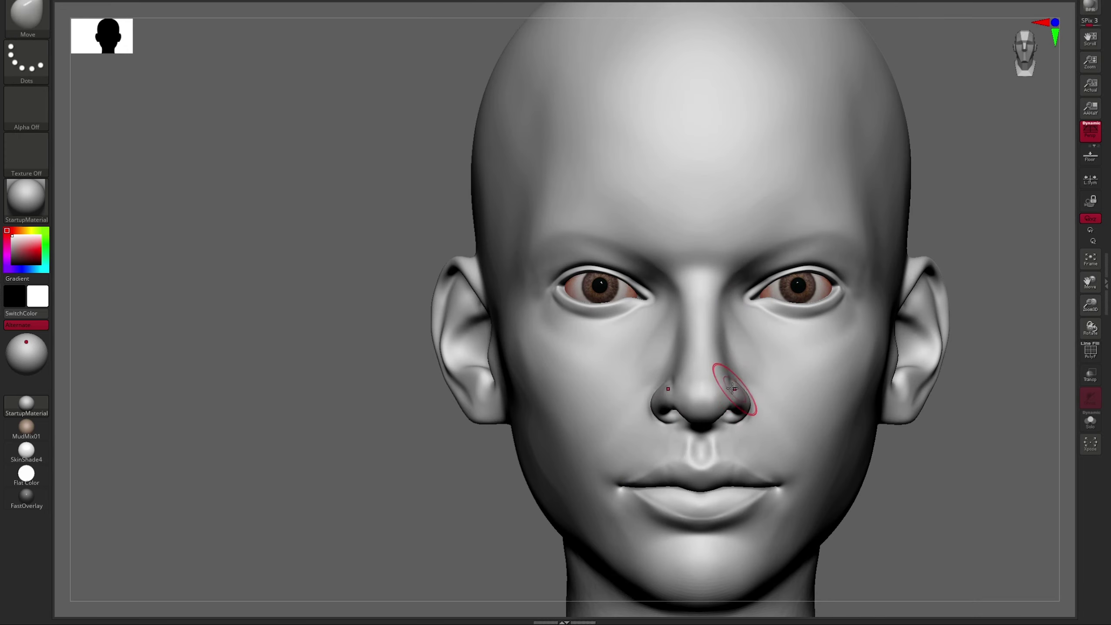
right_click_drag(733, 388, 765, 391)
left_click_drag(583, 451, 548, 451)
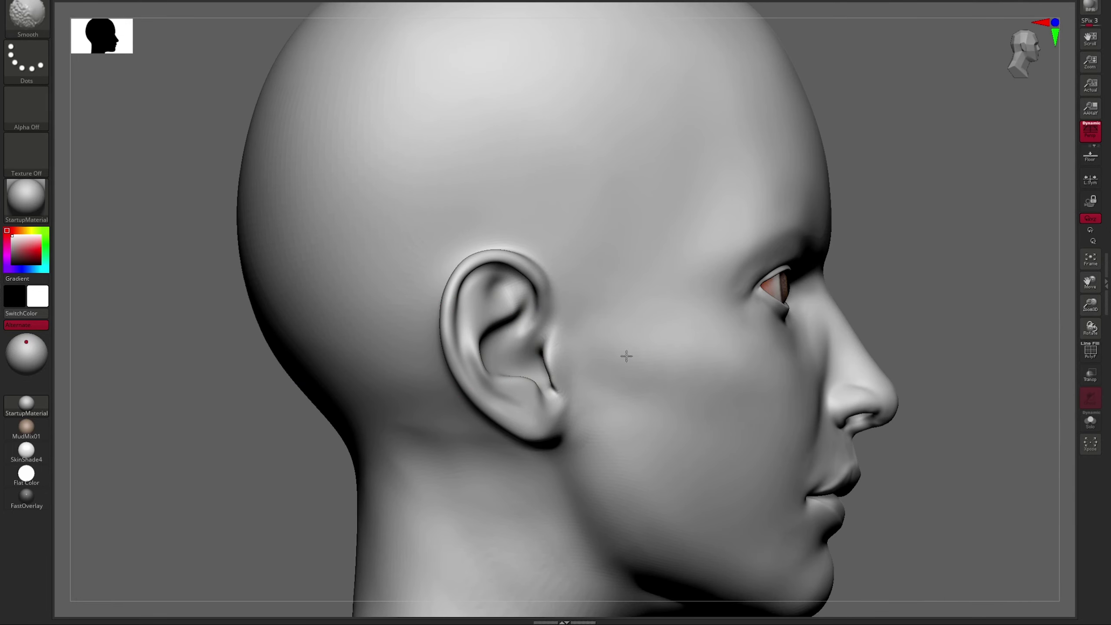
Adjust the light direction and build up the cheekbones and sides of the jaw with the ClayBuildup brush.
mouse_move(625, 355)
right_mouse_down()
mouse_move(449, 504)
mouse_move(372, 508)
right_mouse_up()
key("s")
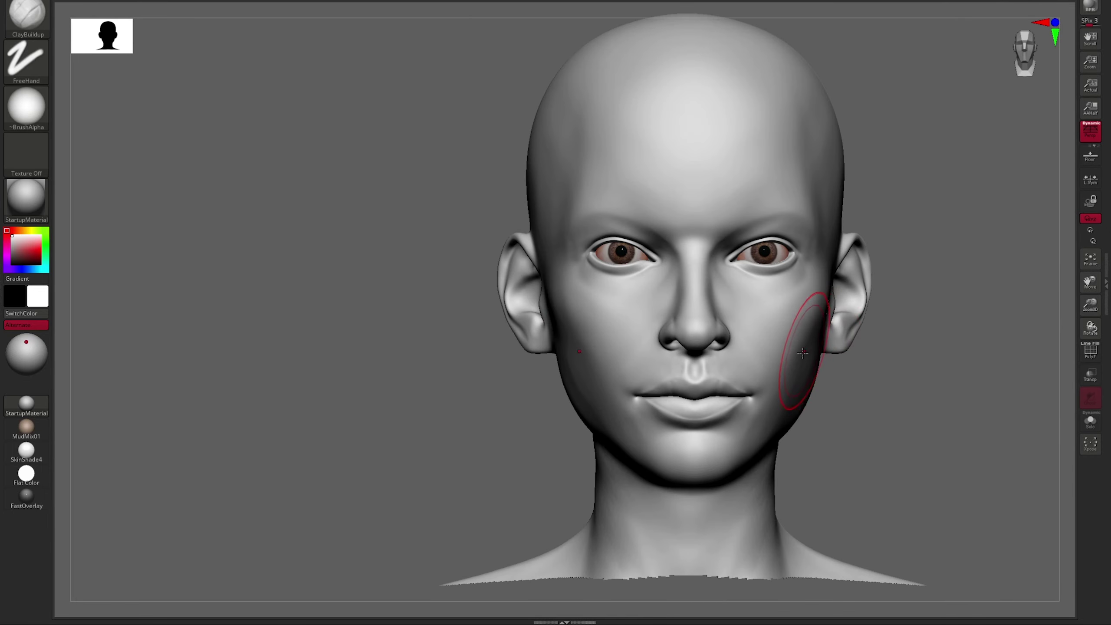
left_click(27, 347)
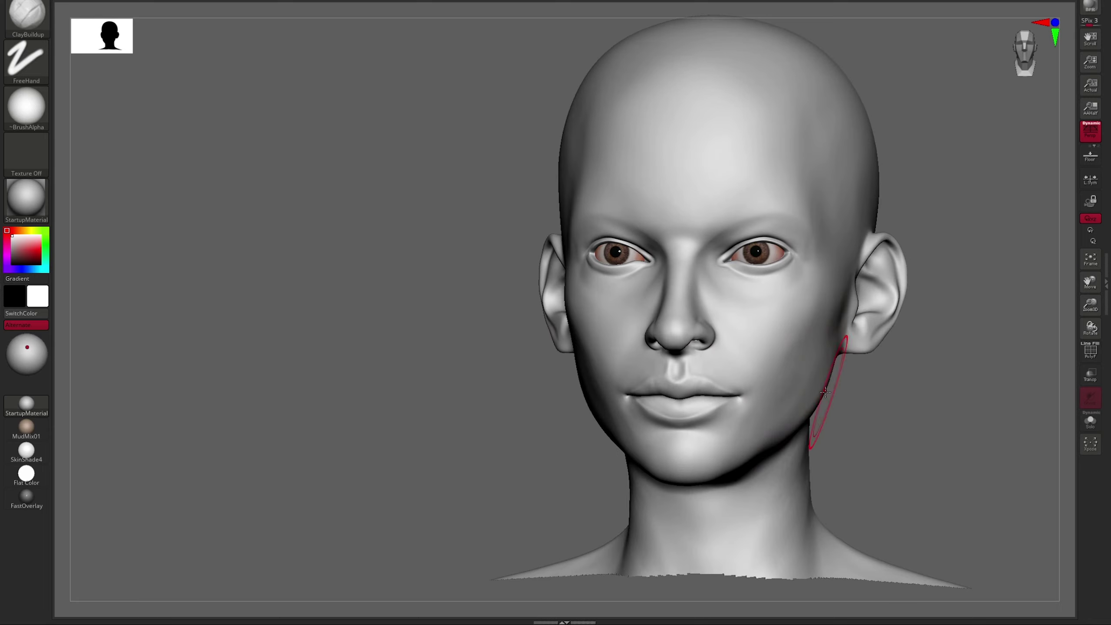
mouse_move(788, 401)
right_mouse_down()
mouse_move(657, 496)
mouse_move(855, 415)
right_mouse_up()
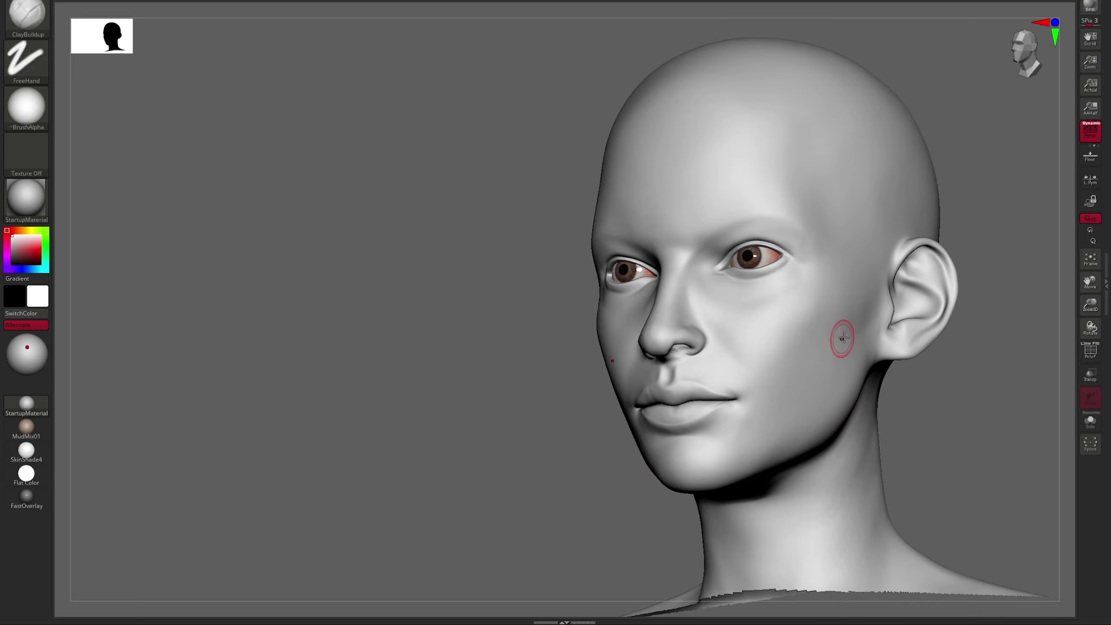
right_click_drag(826, 342, 950, 254, "shift")
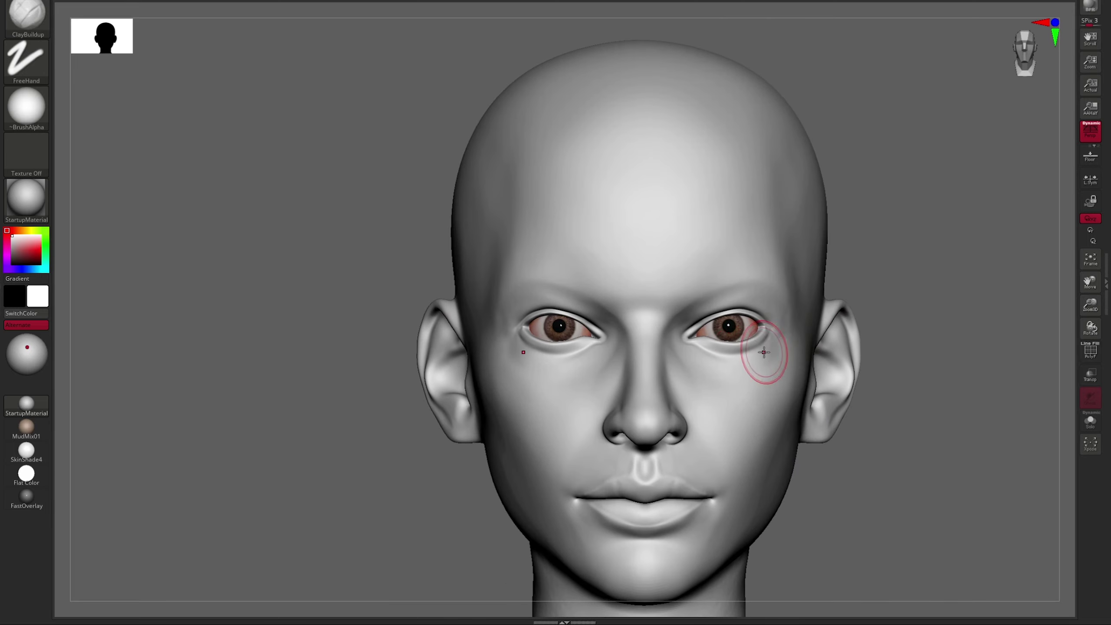
Build up the brow area above the upper eyelids with the ClayBuildup brush and refine it with the Standard brush.
mouse_move(764, 355)
right_mouse_down()
mouse_move(645, 427)
mouse_move(719, 310)
mouse_move(808, 258)
right_mouse_up()
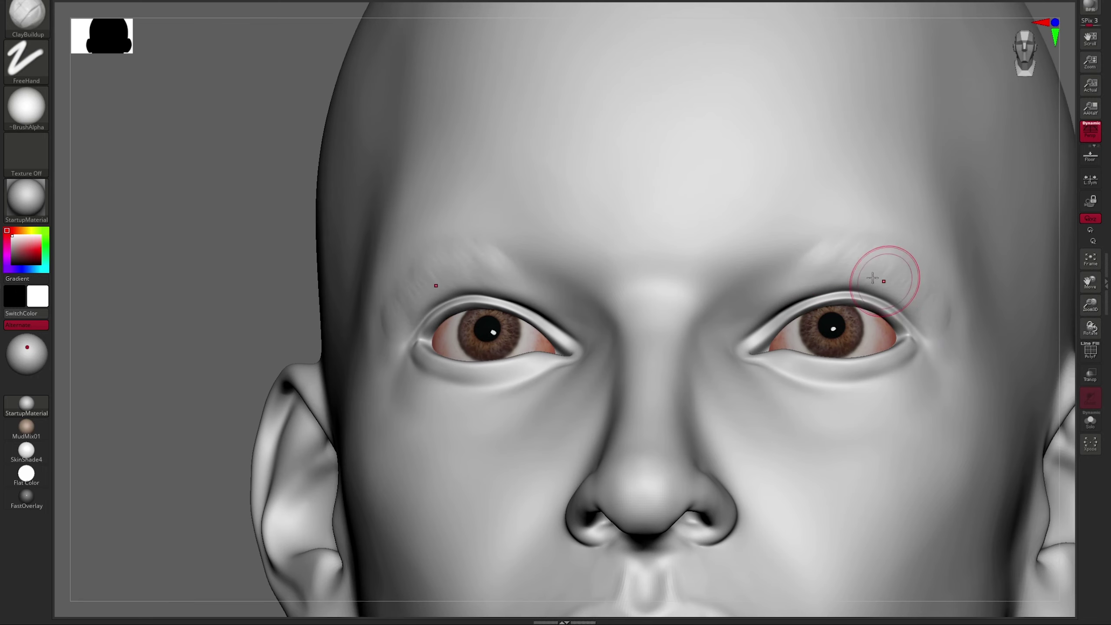
right_click_drag(943, 327, 917, 232, "ctrl")
key("b")
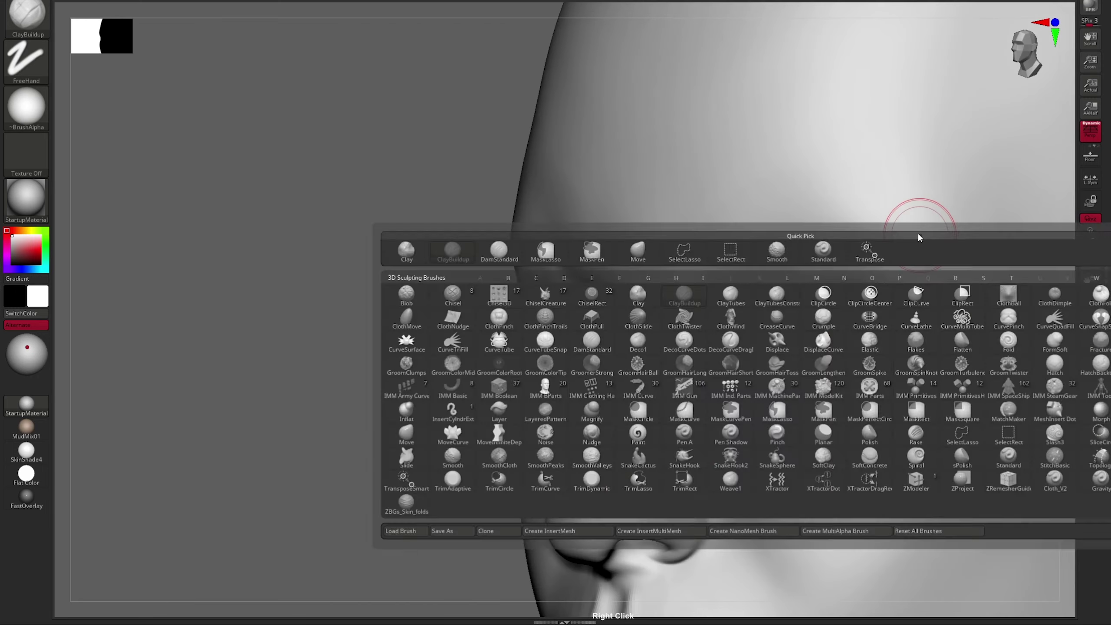
key("s")
key("t")
mouse_move(579, 289)
right_mouse_down()
mouse_move(511, 276)
mouse_move(983, 263)
mouse_move(479, 293)
mouse_move(607, 230)
mouse_move(496, 275)
mouse_move(665, 263)
mouse_move(656, 271)
mouse_move(722, 298)
mouse_move(450, 309)
mouse_move(569, 280)
mouse_move(471, 263)
mouse_move(678, 255)
mouse_move(535, 303)
right_mouse_up()
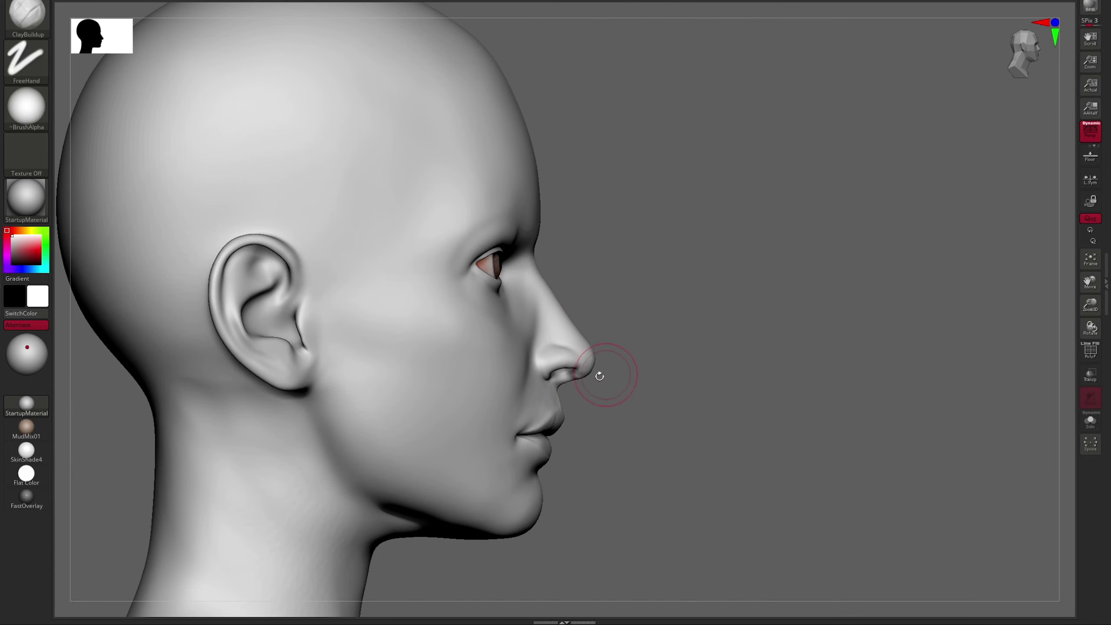
Bring the hair back, adjust the light direction and apply the MudMix01 material to check the full figure.
mouse_move(600, 376)
right_mouse_down()
mouse_move(503, 376)
mouse_move(547, 342)
mouse_move(574, 361)
mouse_move(578, 418)
mouse_move(697, 314)
mouse_move(598, 211)
mouse_move(552, 236)
right_mouse_up()
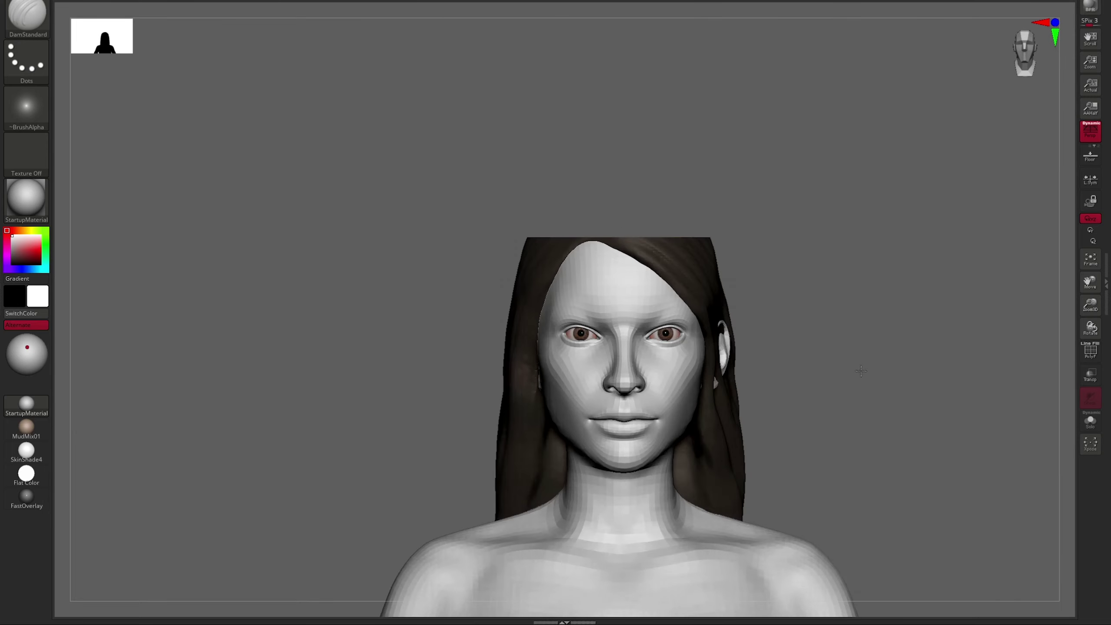
right_click_drag(861, 371, 705, 442, "alt")
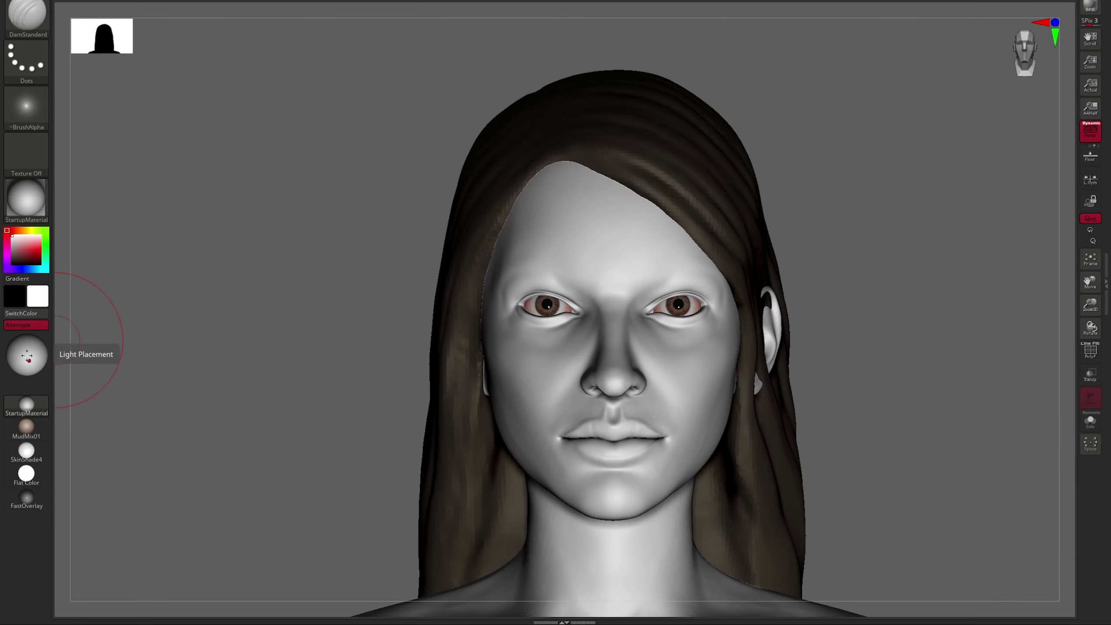
left_click(27, 353)
mouse_move(695, 467)
right_mouse_down("alt")
mouse_move(697, 391)
mouse_move(678, 335)
mouse_move(753, 364)
right_mouse_up("alt")
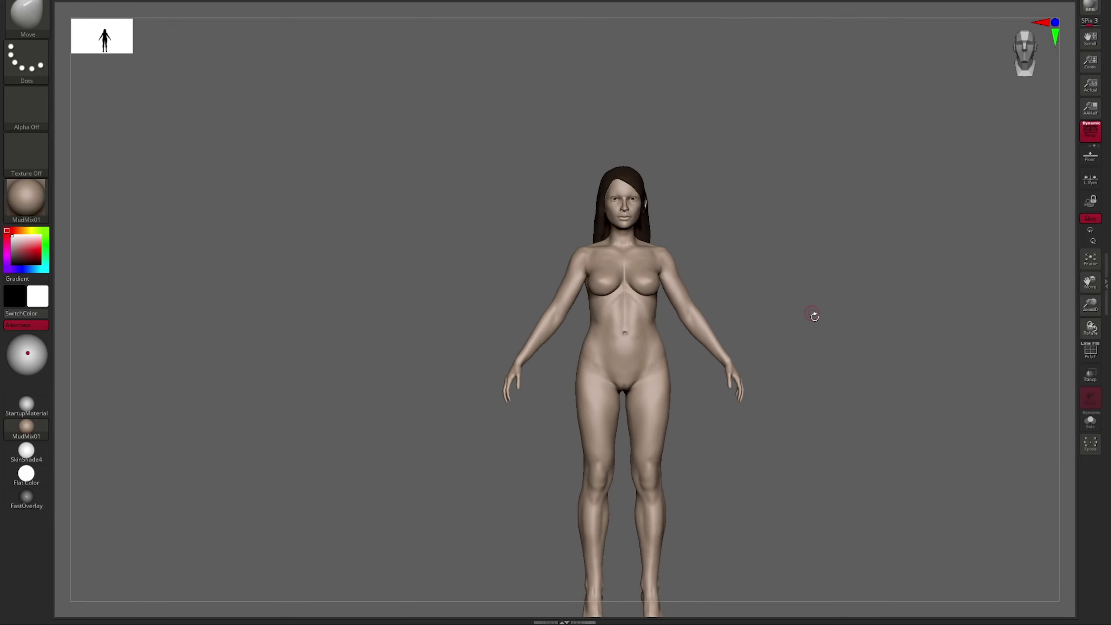
mouse_move(797, 327)
right_mouse_down("alt")
mouse_move(837, 245)
mouse_move(658, 211)
right_mouse_up("alt")
right_click(723, 286)
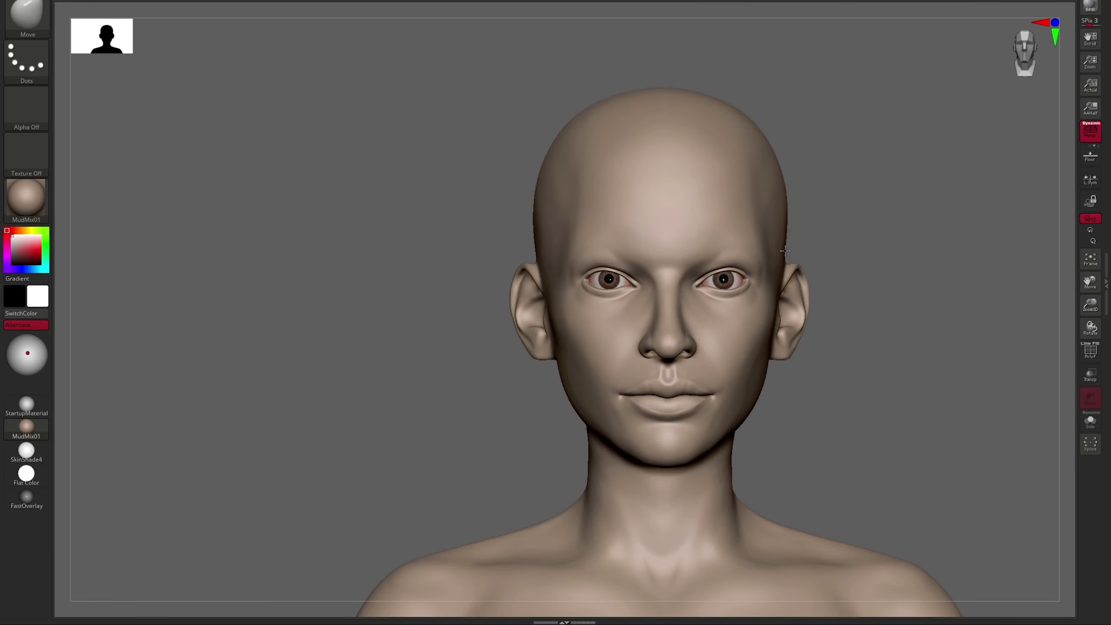
Hide the hair and adjust the upper lip and mouth shape with the Move brush.
mouse_move(785, 250)
right_mouse_down()
mouse_move(740, 367)
mouse_move(675, 421)
mouse_move(926, 508)
mouse_move(669, 362)
mouse_move(697, 328)
right_mouse_up()
right_click_drag(811, 360, 627, 359)
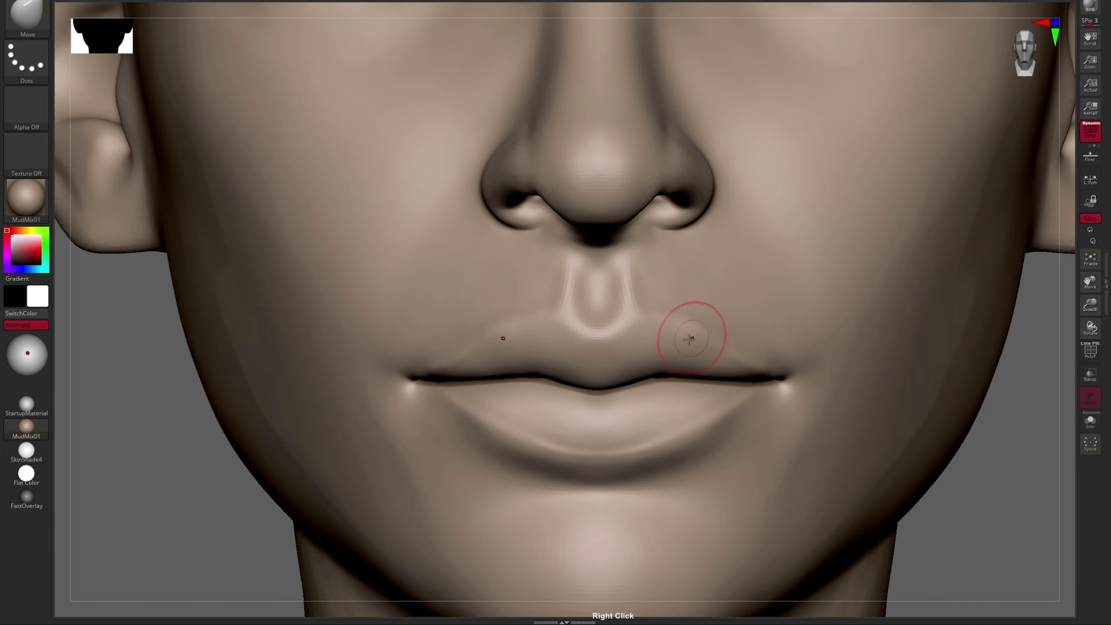
mouse_move(689, 338)
right_mouse_down()
mouse_move(583, 149)
mouse_move(645, 312)
mouse_move(634, 372)
mouse_move(574, 387)
right_mouse_up()
right_click(575, 387)
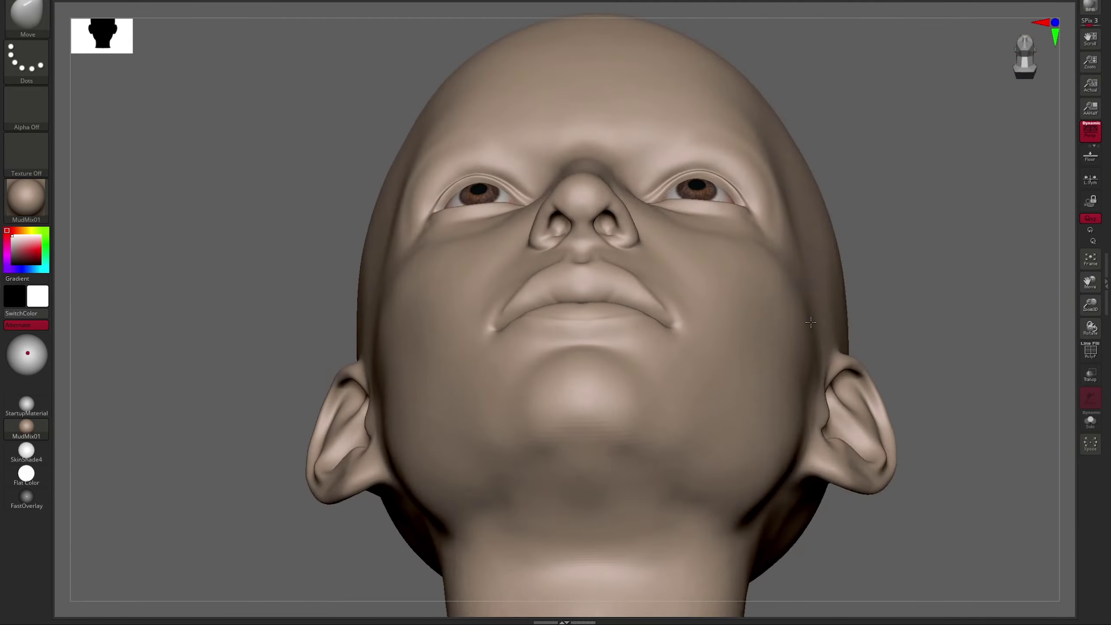
Shape the nostrils and underside of the nose with the Standard brush.
right_click_drag(811, 323, 728, 345)
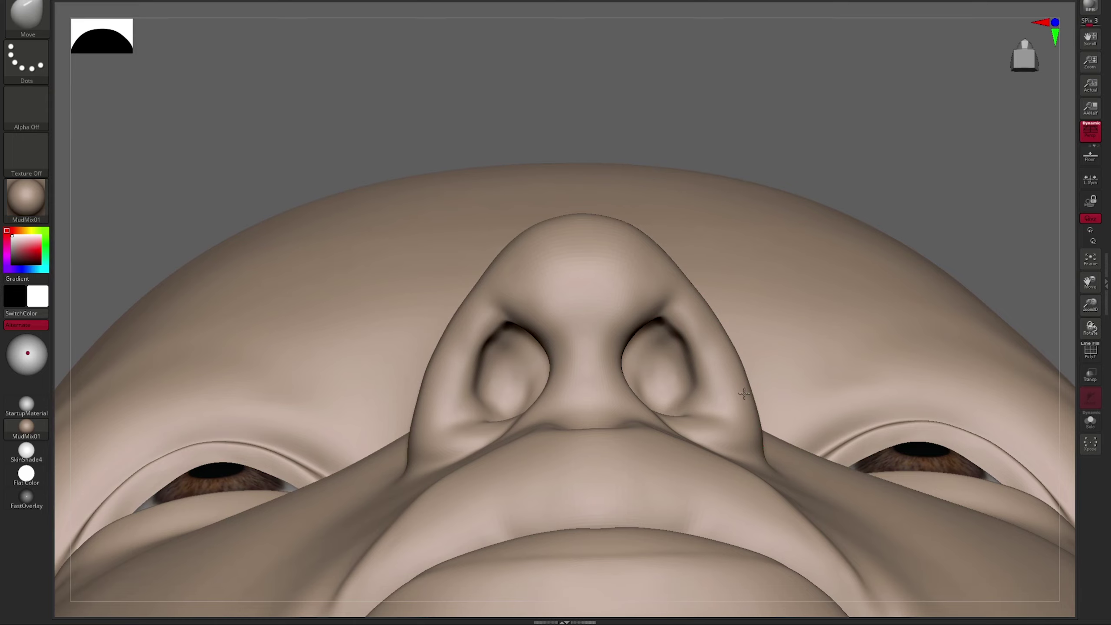
mouse_move(693, 400)
right_mouse_down("shift")
mouse_move(704, 414)
mouse_move(536, 477)
mouse_move(569, 459)
right_mouse_up("shift")
key("b")
key("s")
key("t")
key("s")
mouse_move(698, 349)
right_mouse_down()
mouse_move(602, 364)
mouse_move(647, 320)
mouse_move(679, 328)
right_mouse_up()
Adjust the nose bridge and tip in profile with the Move brush.
key("f")
key("b")
key("v")
right_click_drag(620, 305, 640, 300)
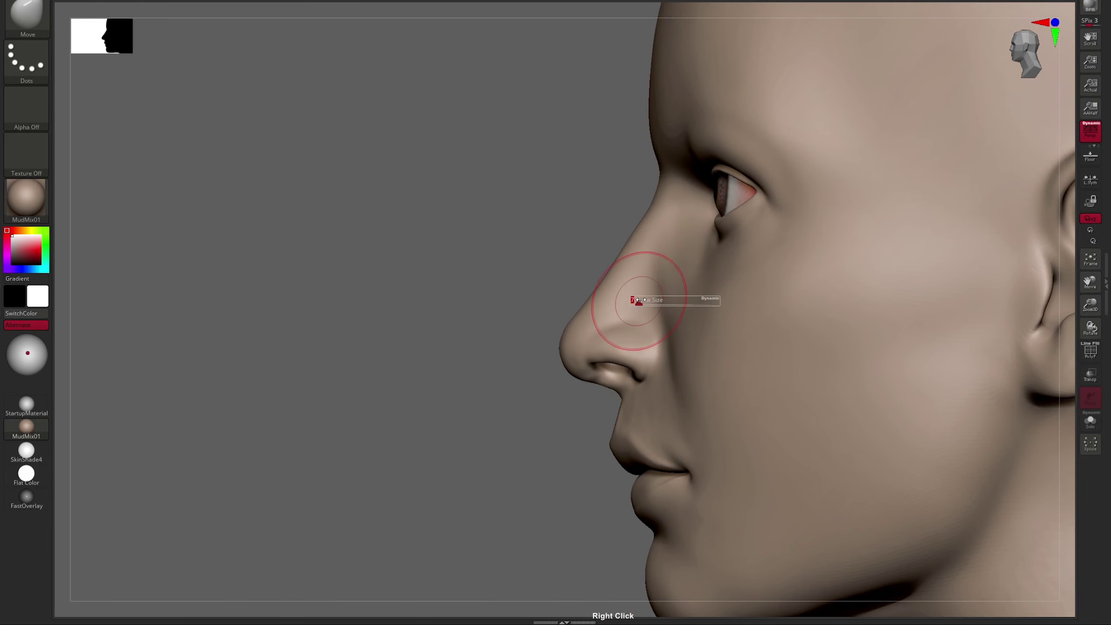
right_click_drag(681, 266, 568, 385)
Build up the areas between the inner eye corners and the nose with the ClayBuildup brush.
key("b")
key("c")
key("b")
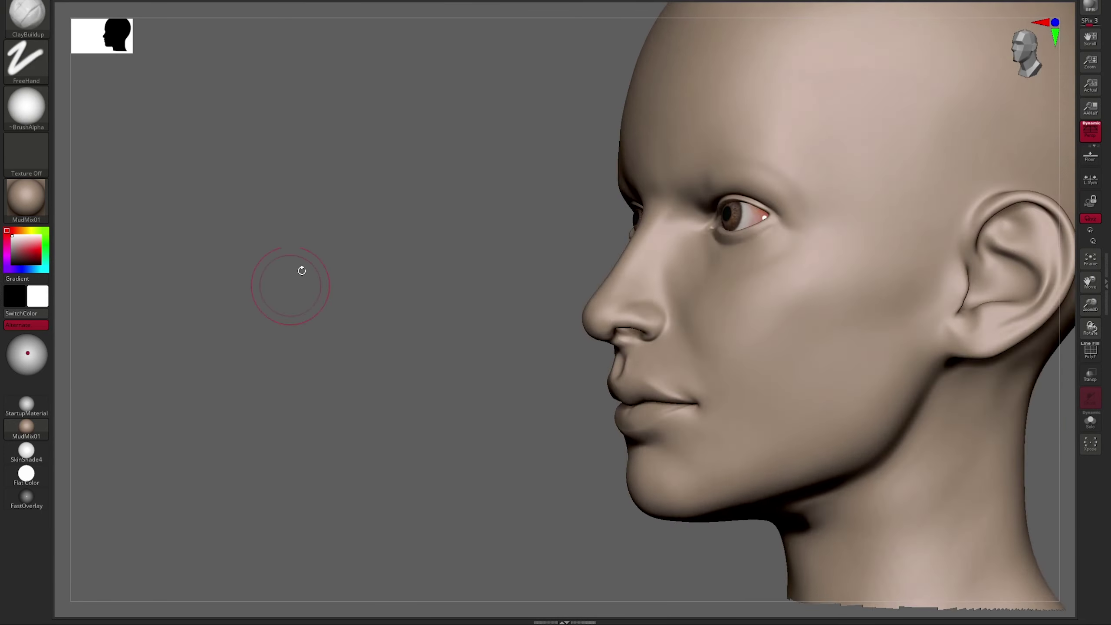
mouse_move(302, 270)
right_mouse_down()
mouse_move(687, 231)
mouse_move(546, 294)
mouse_move(700, 266)
right_mouse_up()
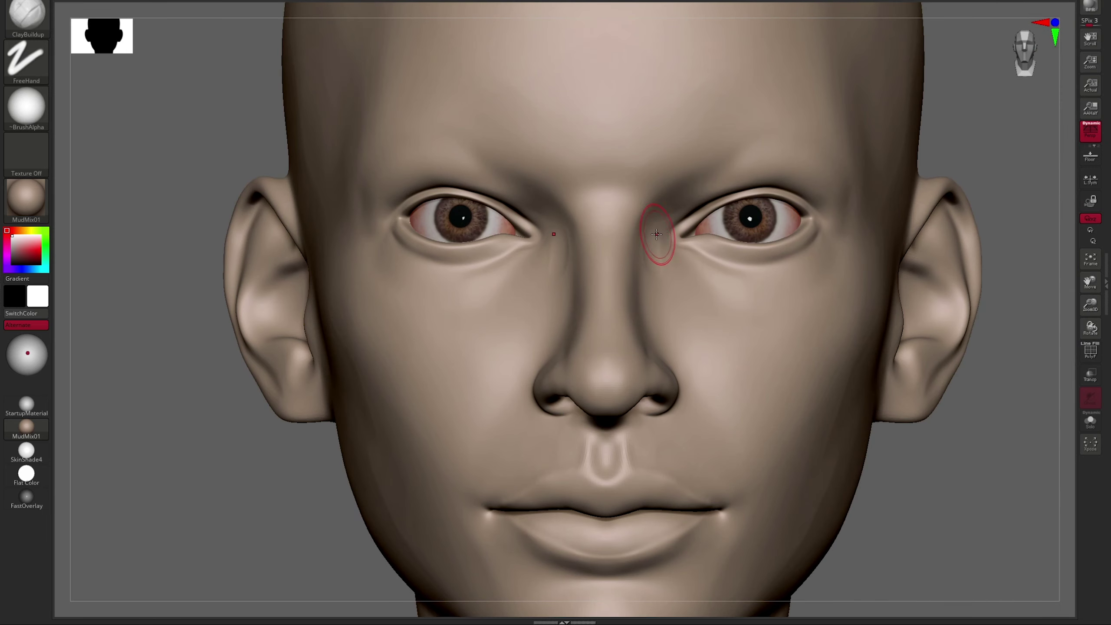
right_click_drag(714, 318, 608, 329)
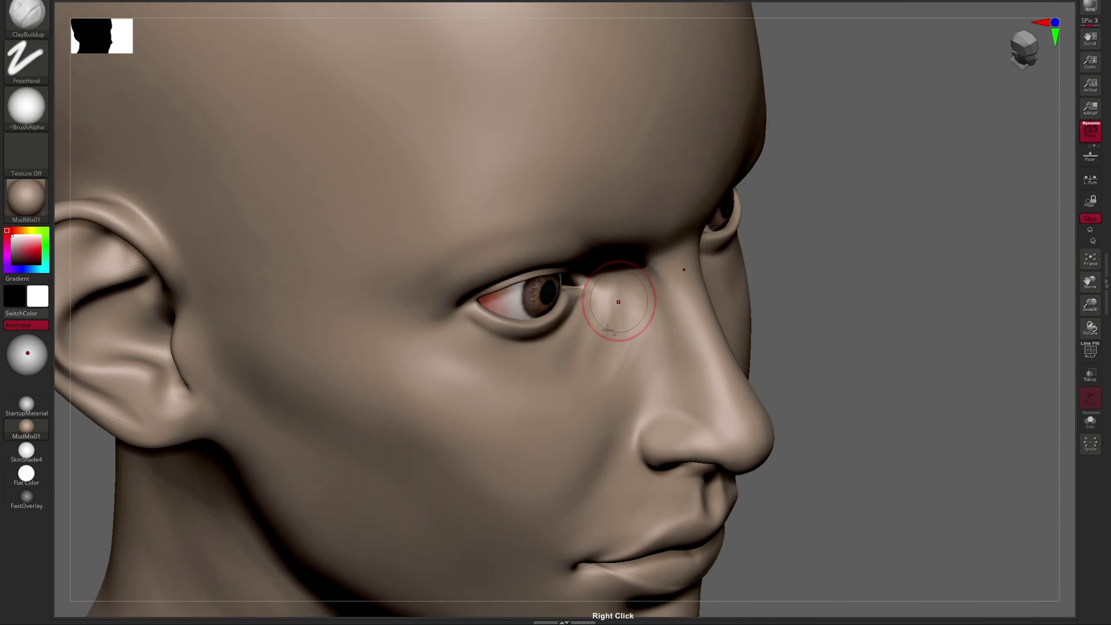
right_click_drag(822, 269, 805, 309)
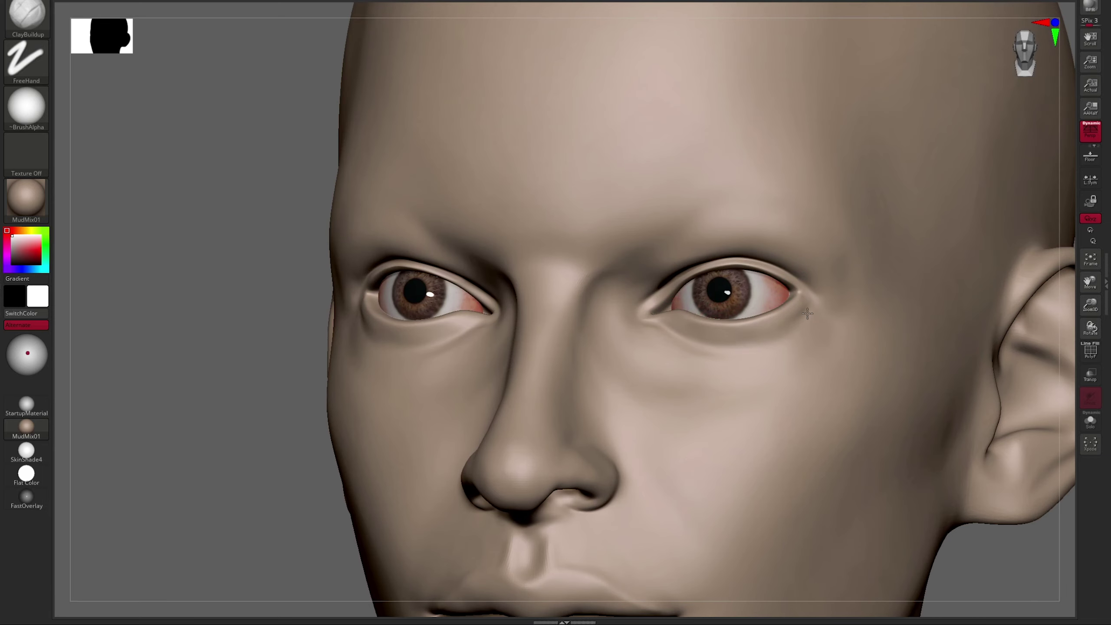
right_click_drag(755, 344, 964, 438)
Switch back to StartupMaterial, shift the light direction and examine the full figure with hair.
left_click(26, 403)
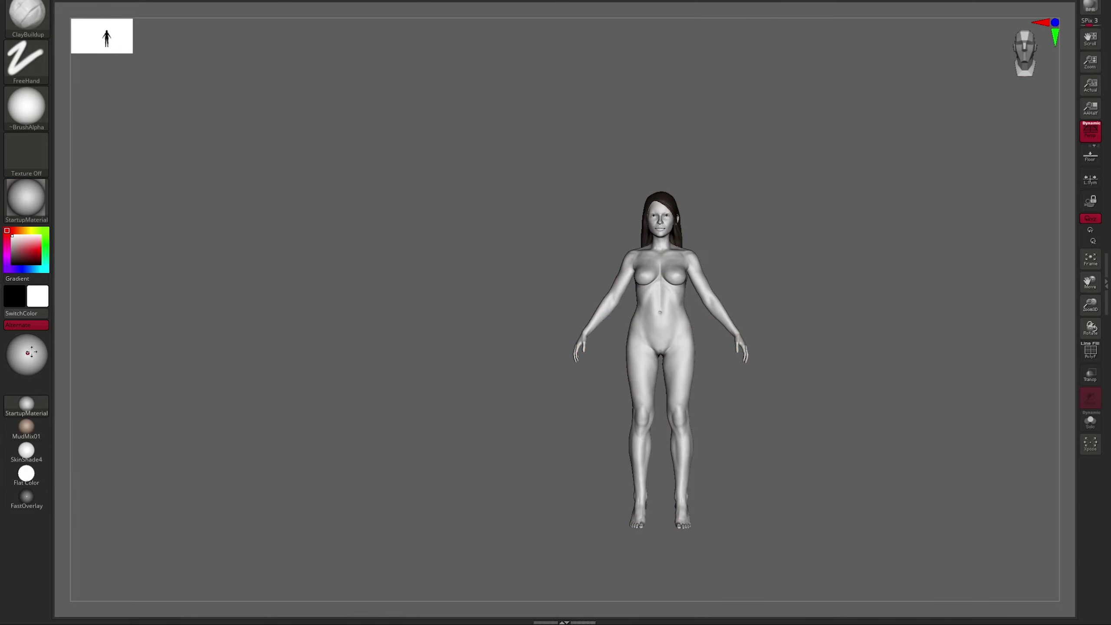
left_click_drag(481, 346, 902, 320)
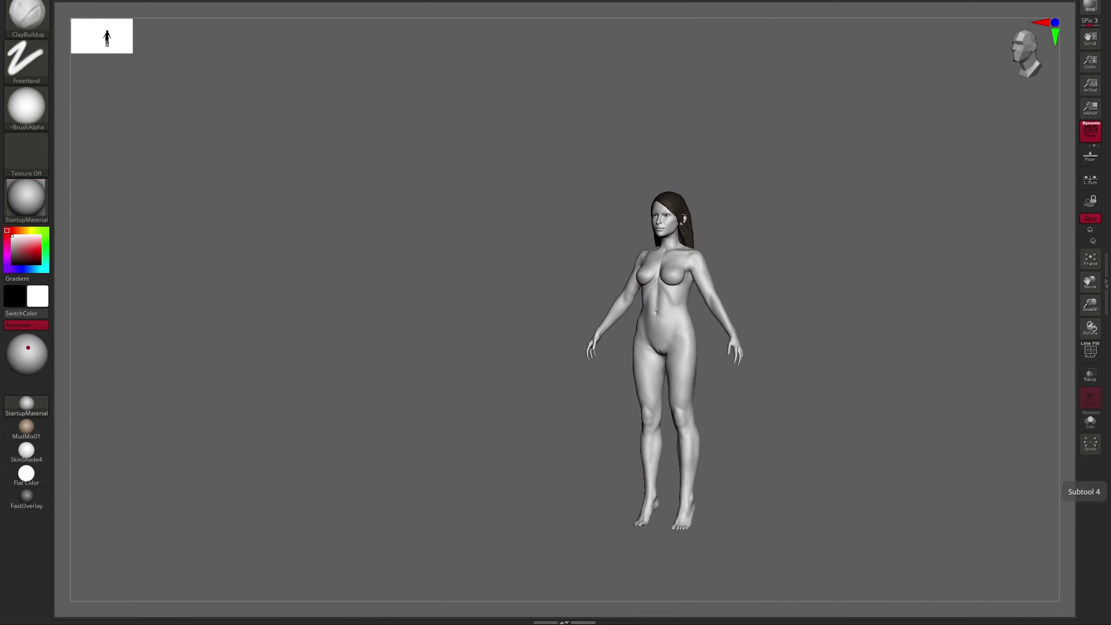
left_click_drag(750, 244, 864, 266)
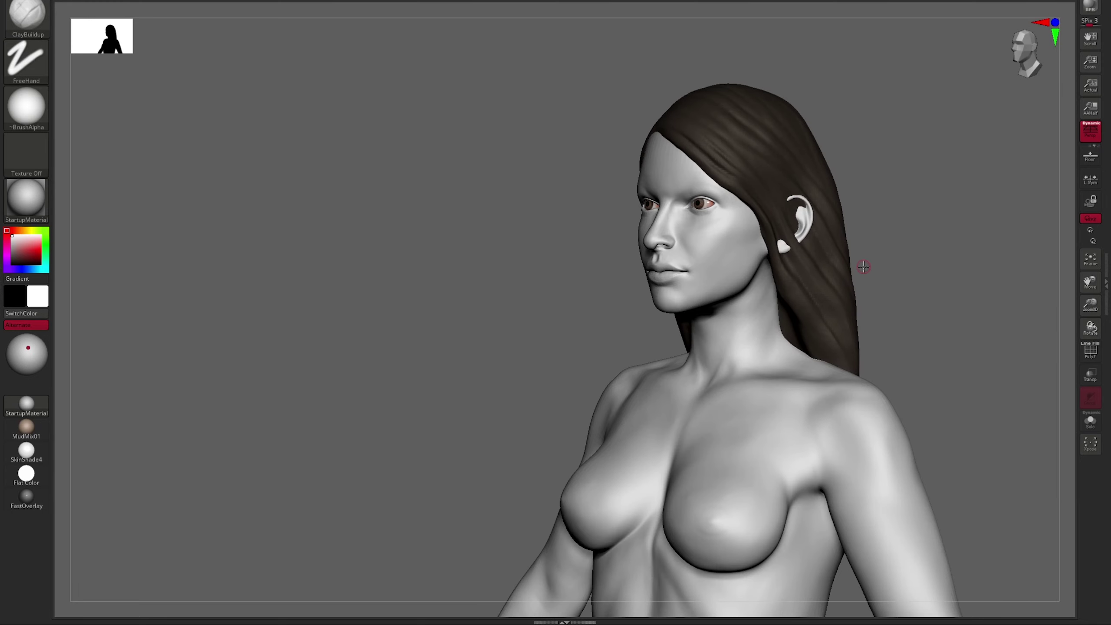
mouse_move(869, 258)
right_mouse_down()
mouse_move(499, 377)
mouse_move(537, 405)
mouse_move(782, 311)
mouse_move(639, 364)
right_mouse_up()
Adjust the facial contours with the Move brush and show the body alone in Solo mode.
key("b")
key("m")
key("v")
right_click_drag(736, 315, 755, 339)
key("ctrl+shift+s")
Refine the cheek volumes beside the nose and around the mouth corners with the ClayBuildup brush.
right_click_drag(652, 385, 844, 331)
key("b")
key("c")
key("b")
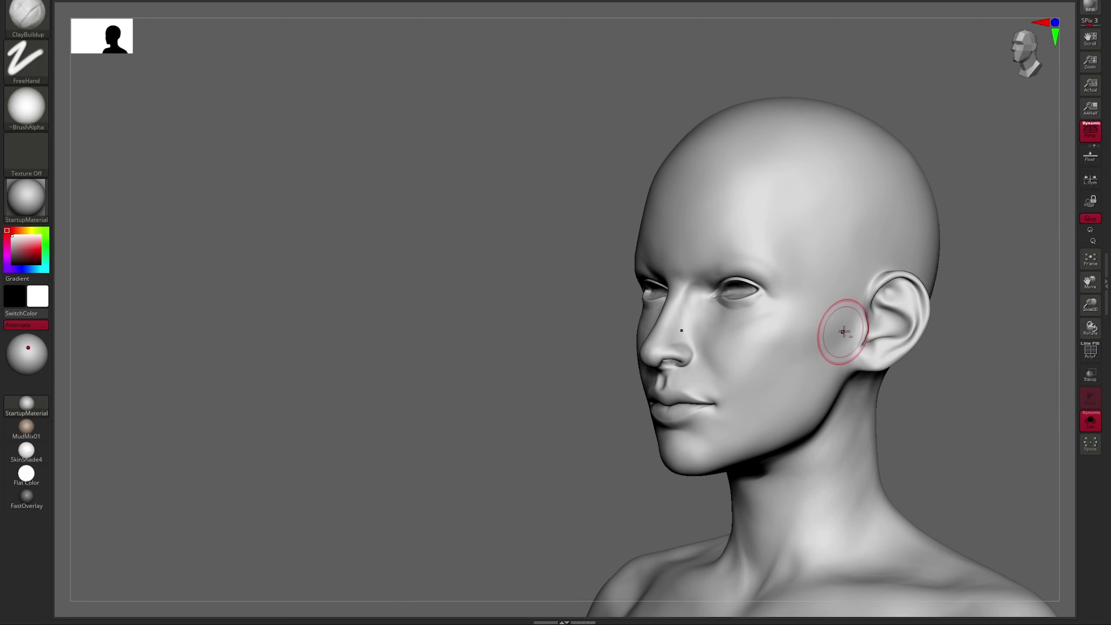
key("b")
mouse_move(950, 333)
right_mouse_down()
mouse_move(666, 278)
mouse_move(588, 340)
mouse_move(420, 395)
mouse_move(469, 298)
mouse_move(600, 200)
right_mouse_up()
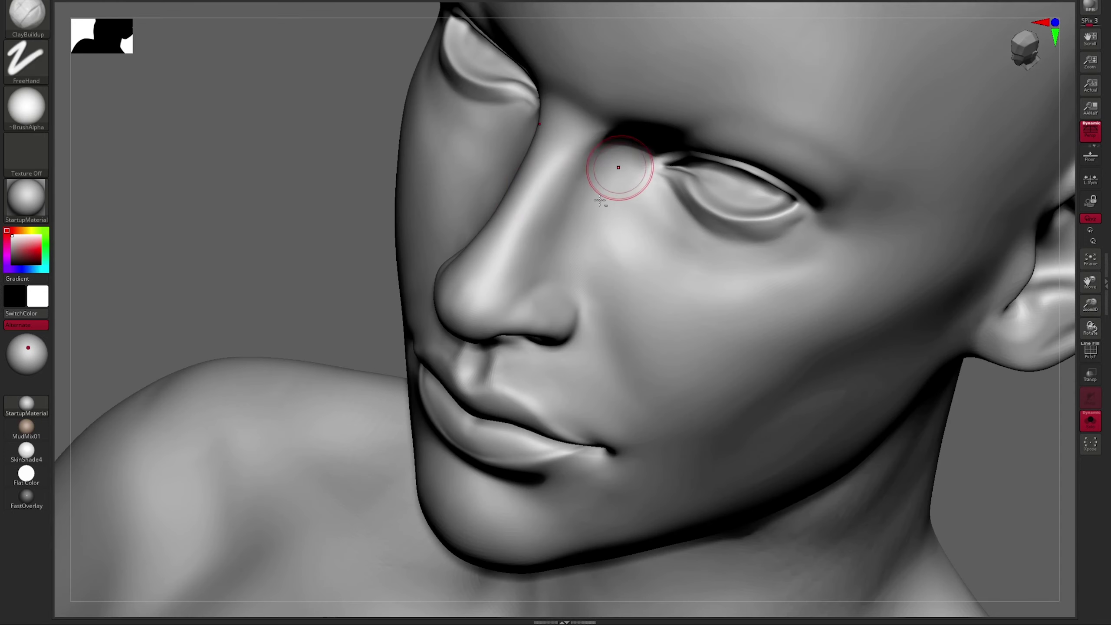
right_click_drag(574, 272, 576, 344, "ctrl")
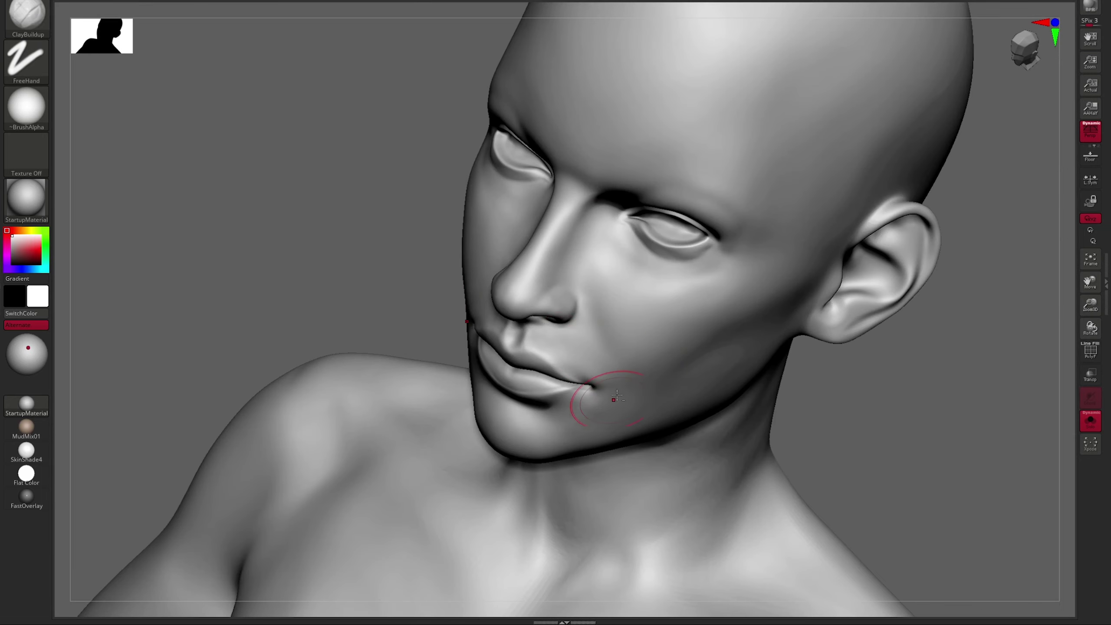
right_click_drag(643, 398, 480, 343, "shift")
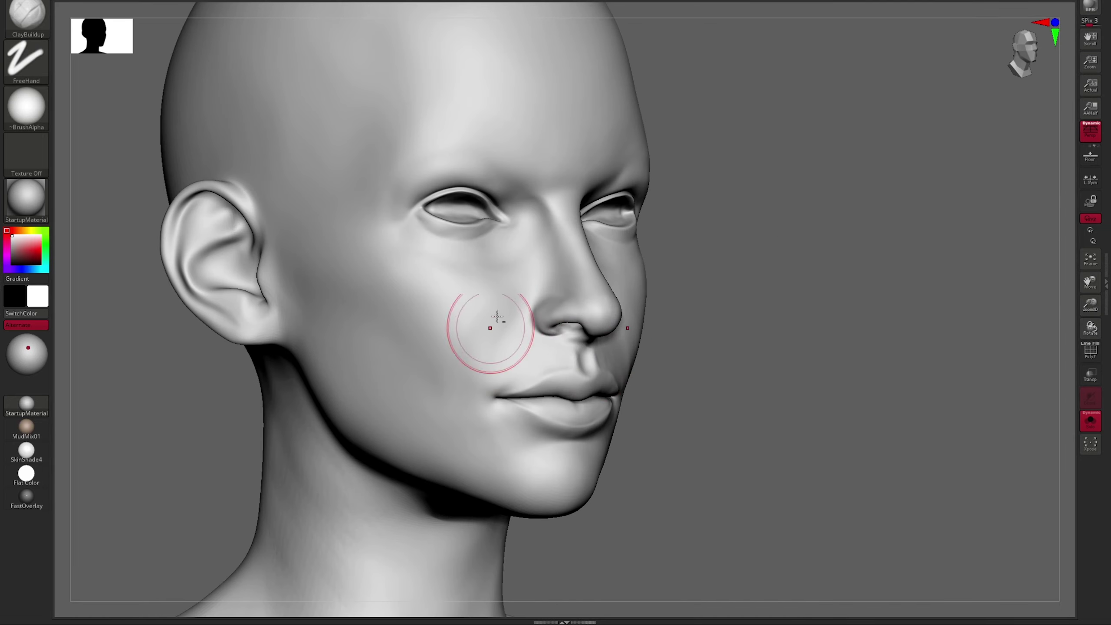
mouse_move(678, 323)
right_mouse_down()
mouse_move(596, 360)
mouse_move(508, 455)
mouse_move(536, 323)
mouse_move(706, 318)
right_mouse_up()
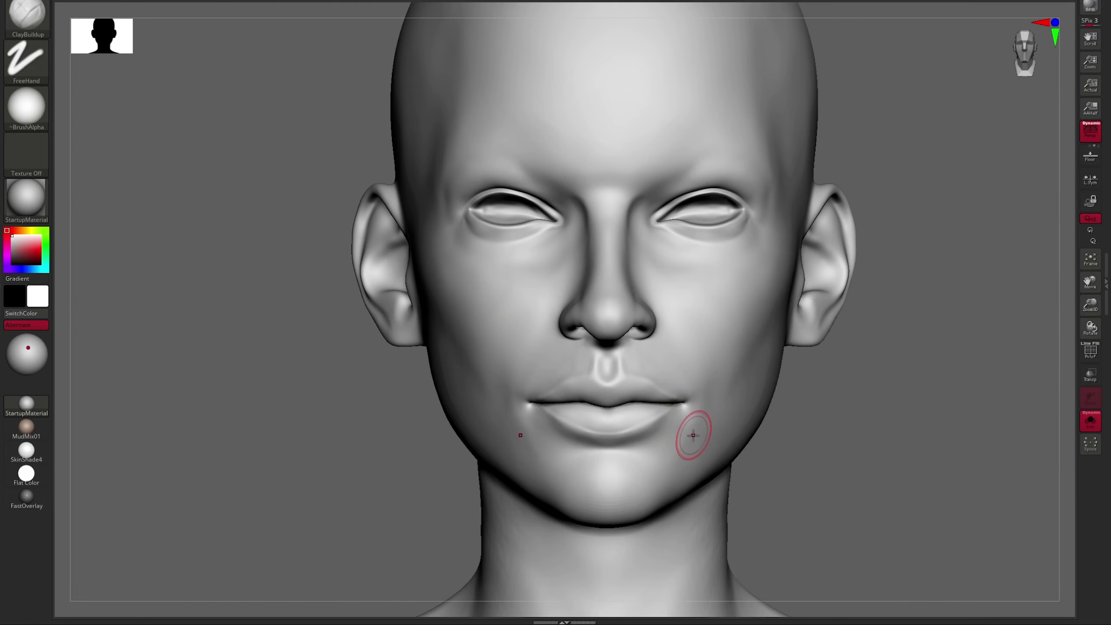
Bring the hair and eyes back into view and examine the face from the front, three-quarter and profile angles.
right_click_drag(692, 429, 525, 355)
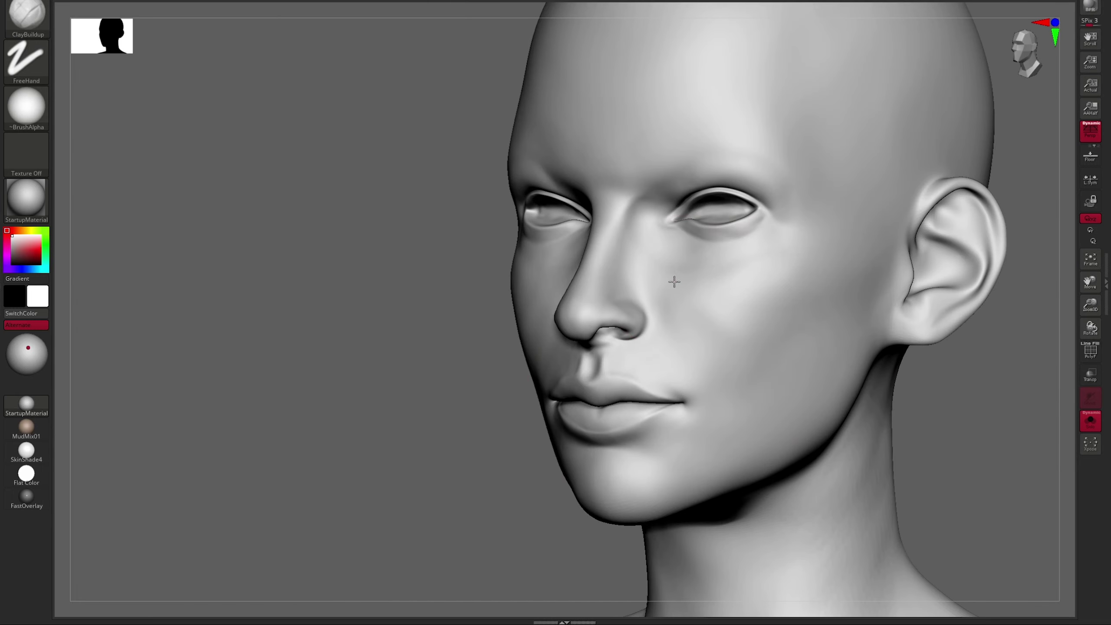
right_click_drag(769, 288, 794, 343, "shift")
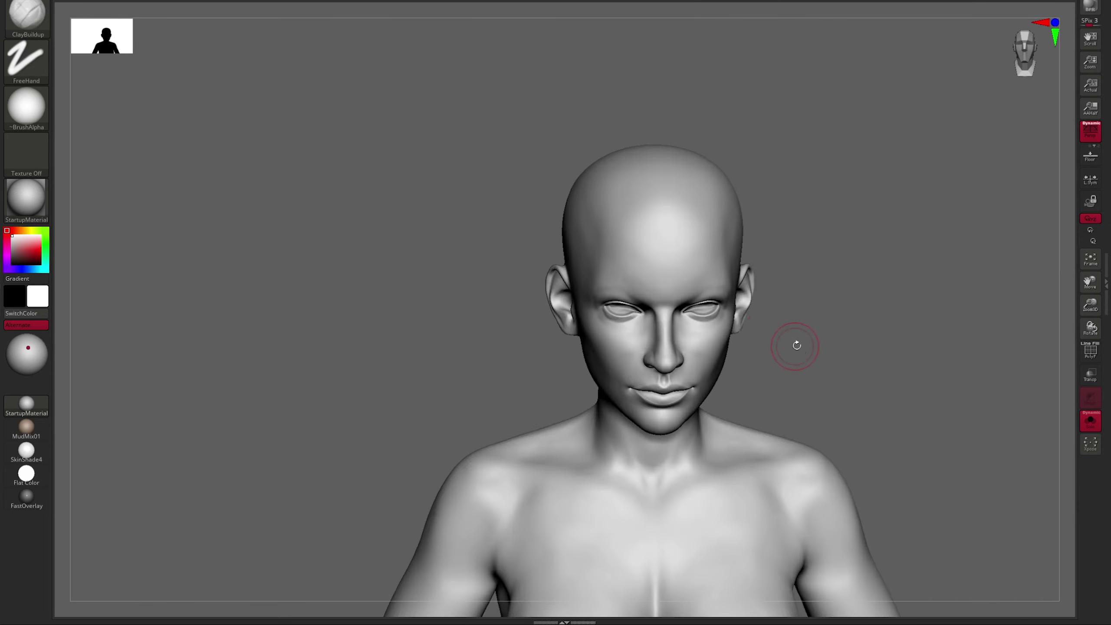
right_click_drag(880, 364, 962, 390, "ctrl")
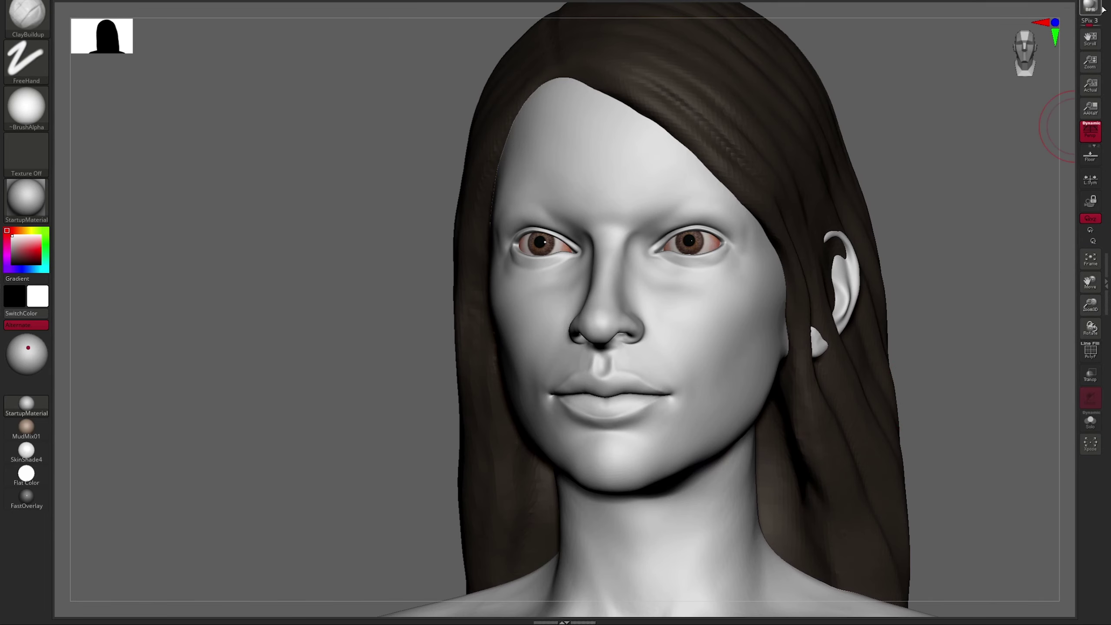
right_click_drag(955, 310, 959, 327)
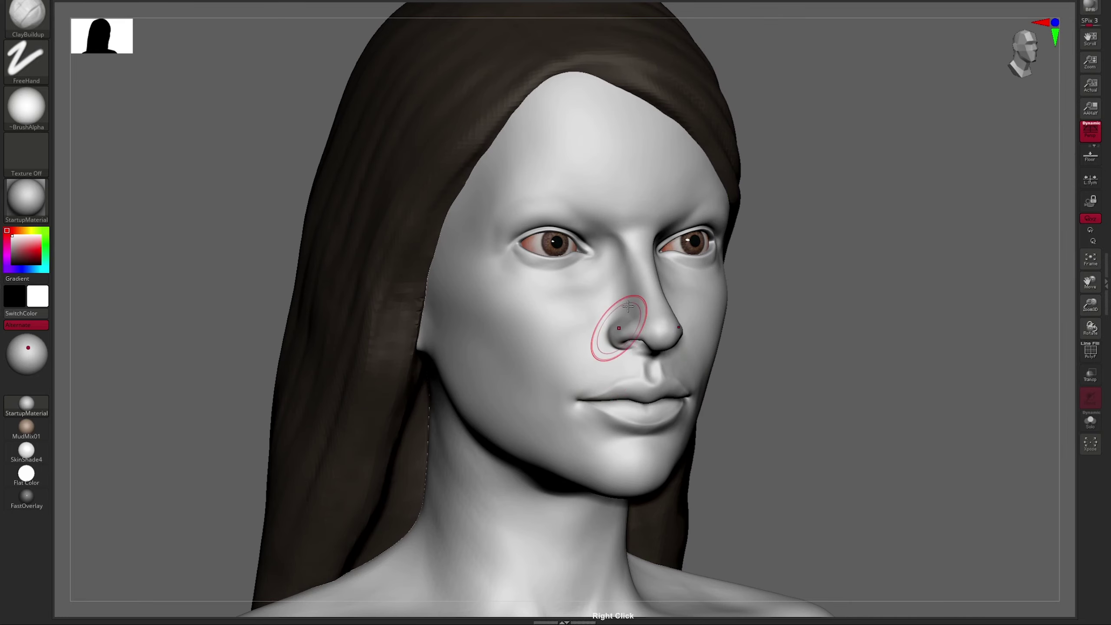
mouse_move(628, 307)
right_mouse_down()
mouse_move(740, 316)
mouse_move(533, 389)
mouse_move(881, 270)
mouse_move(858, 265)
mouse_move(918, 315)
mouse_move(757, 315)
right_mouse_up()
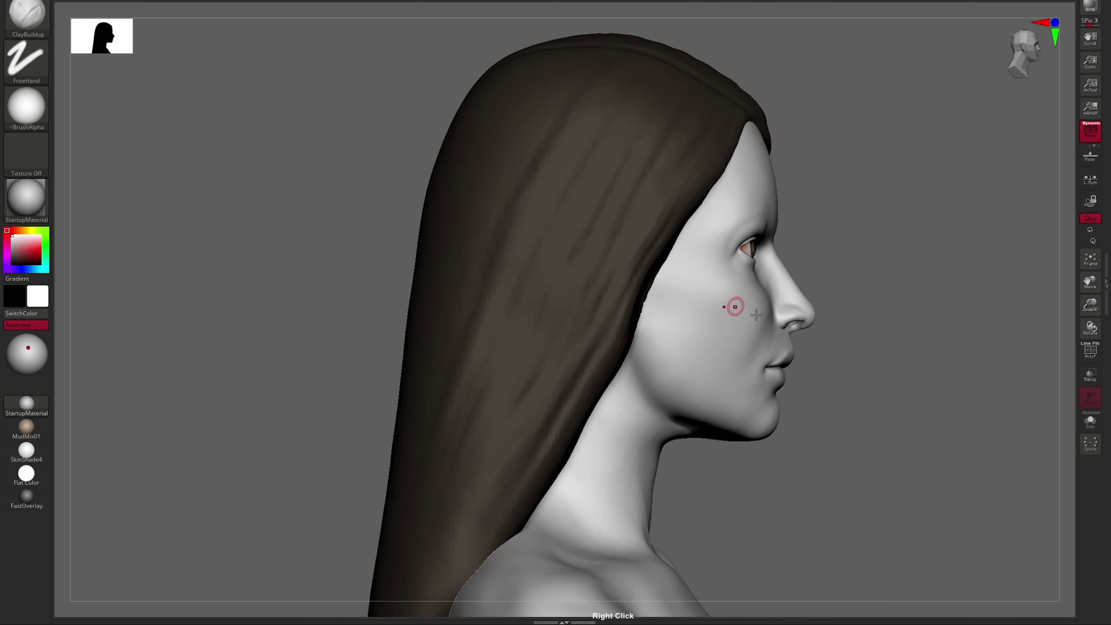
Adjust the facial contours with a resized Move brush, working from profile, high front and three-quarter views.
mouse_move(905, 203)
right_mouse_down()
mouse_move(777, 389)
mouse_move(813, 251)
right_mouse_up()
key("b")
key("m")
key("v")
key("s")
mouse_move(799, 407)
right_mouse_down("ctrl")
mouse_move(541, 422)
mouse_move(651, 391)
mouse_move(702, 459)
mouse_move(657, 314)
right_mouse_up("ctrl")
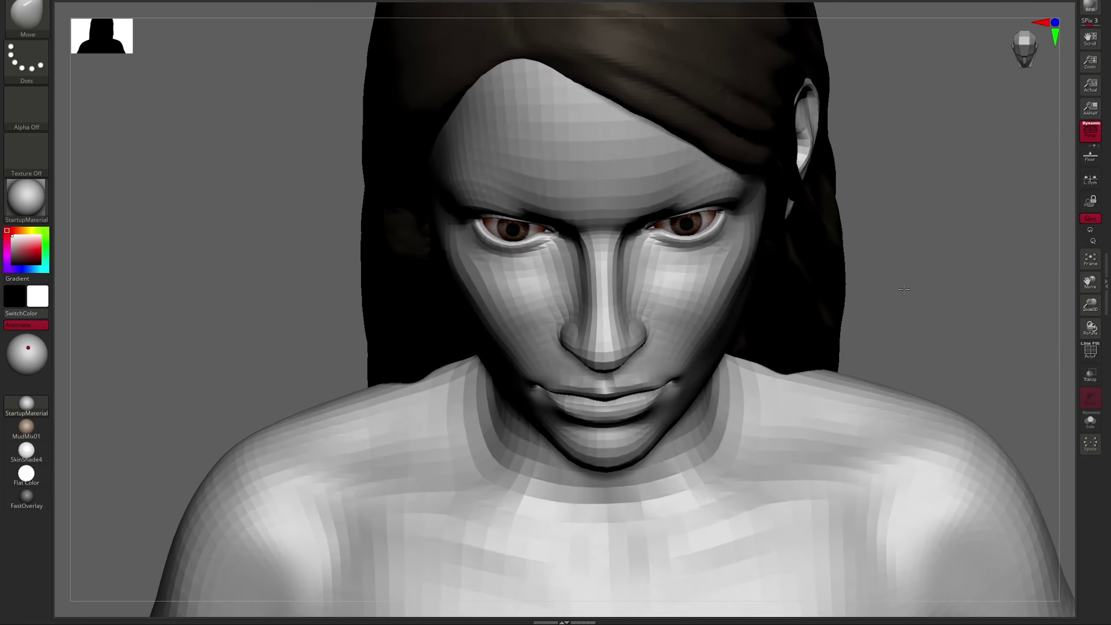
right_click_drag(904, 290, 525, 244)
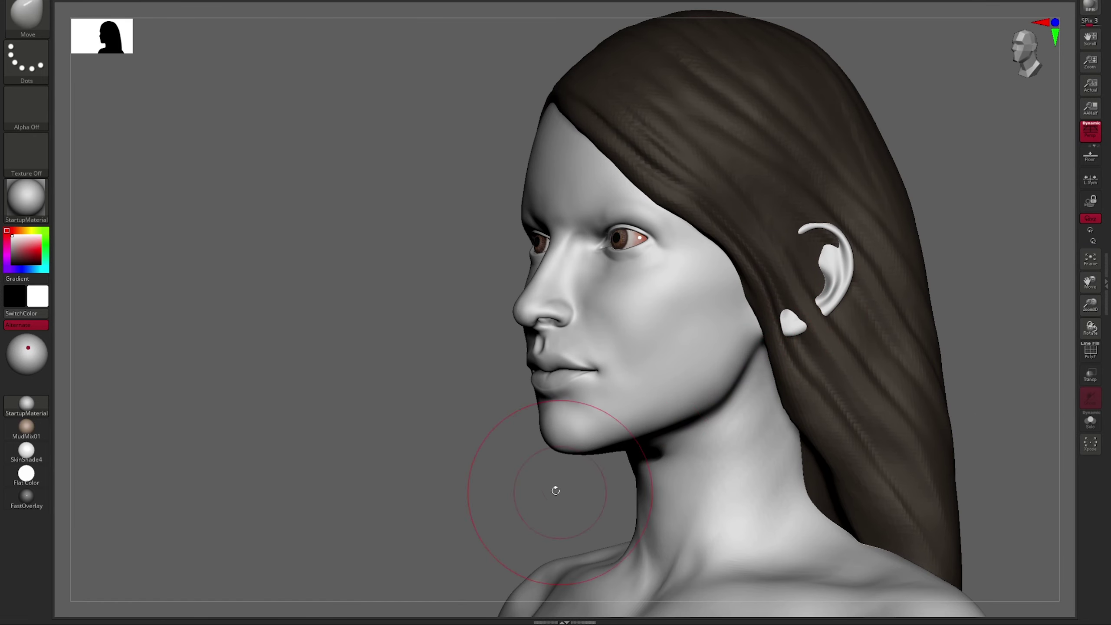
mouse_move(556, 491)
right_mouse_down()
mouse_move(668, 434)
mouse_move(895, 268)
mouse_move(938, 372)
mouse_move(784, 372)
mouse_move(782, 201)
mouse_move(747, 229)
mouse_move(867, 192)
mouse_move(848, 208)
mouse_move(885, 197)
right_mouse_up()
Show the whole figure with hair and save the project.
left_click(1091, 420)
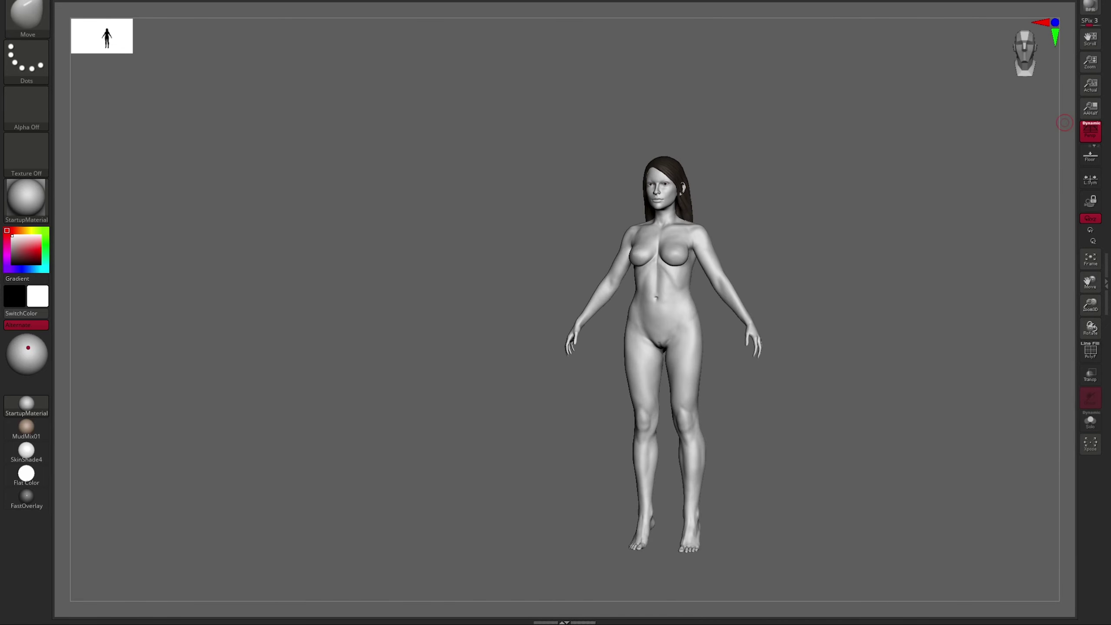
key("ctrl+s")
left_click(67, 35)
double_click(248, 12)
key("Return")
right_click_drag(871, 421, 810, 407)
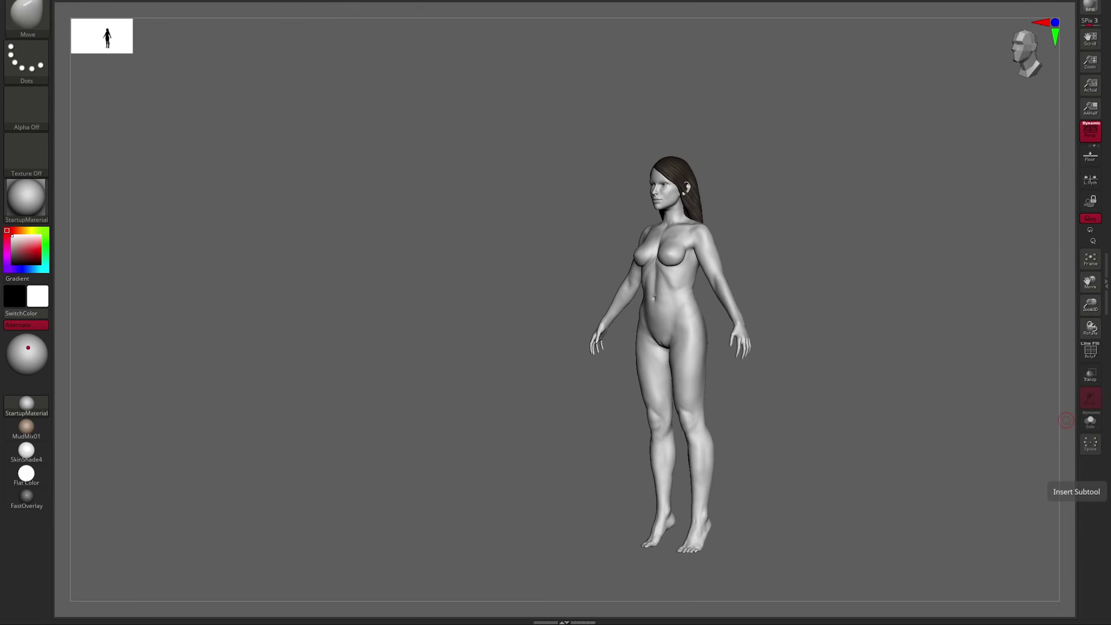
Isolate the body in Solo mode and refine the heel and arch of the feet with the ClayBuildup brush.
left_click(1092, 420)
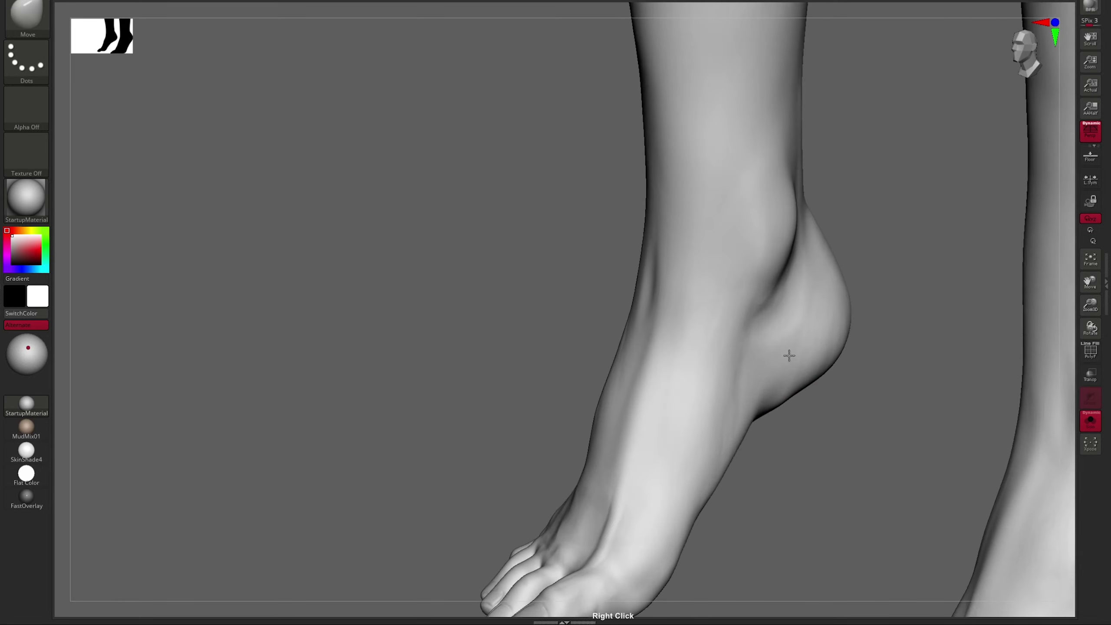
key("b")
key("c")
key("b")
mouse_move(725, 433)
right_mouse_down()
mouse_move(725, 405)
mouse_move(744, 367)
mouse_move(806, 325)
mouse_move(762, 338)
mouse_move(826, 367)
mouse_move(797, 283)
right_mouse_up()
right_click_drag(773, 392, 944, 343)
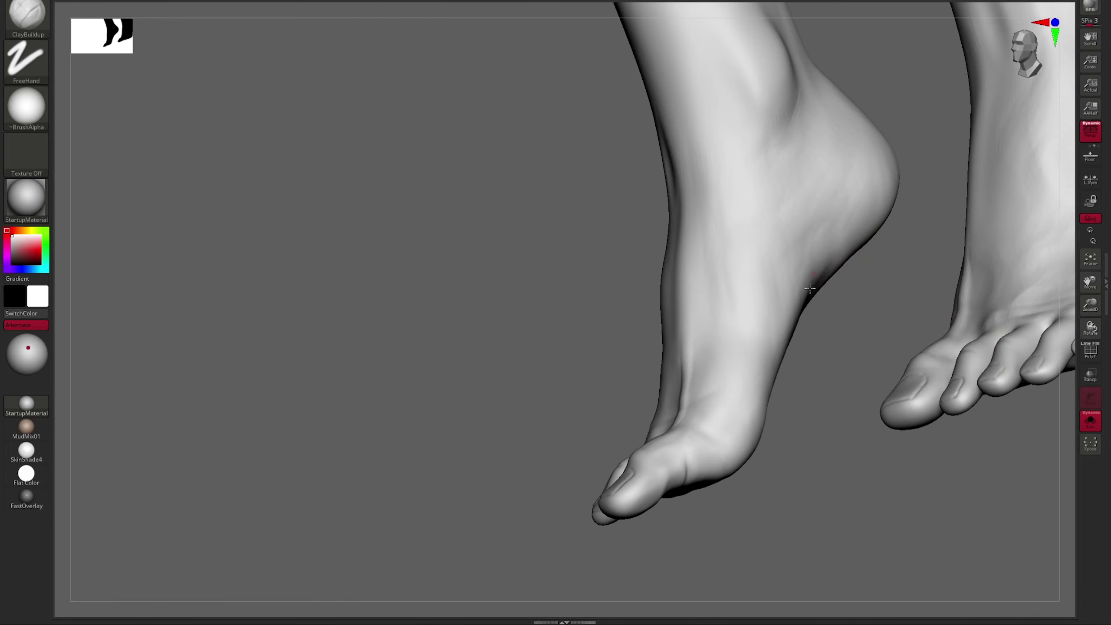
mouse_move(811, 288)
right_mouse_down()
mouse_move(685, 126)
mouse_move(657, 248)
mouse_move(560, 239)
mouse_move(369, 330)
right_mouse_up()
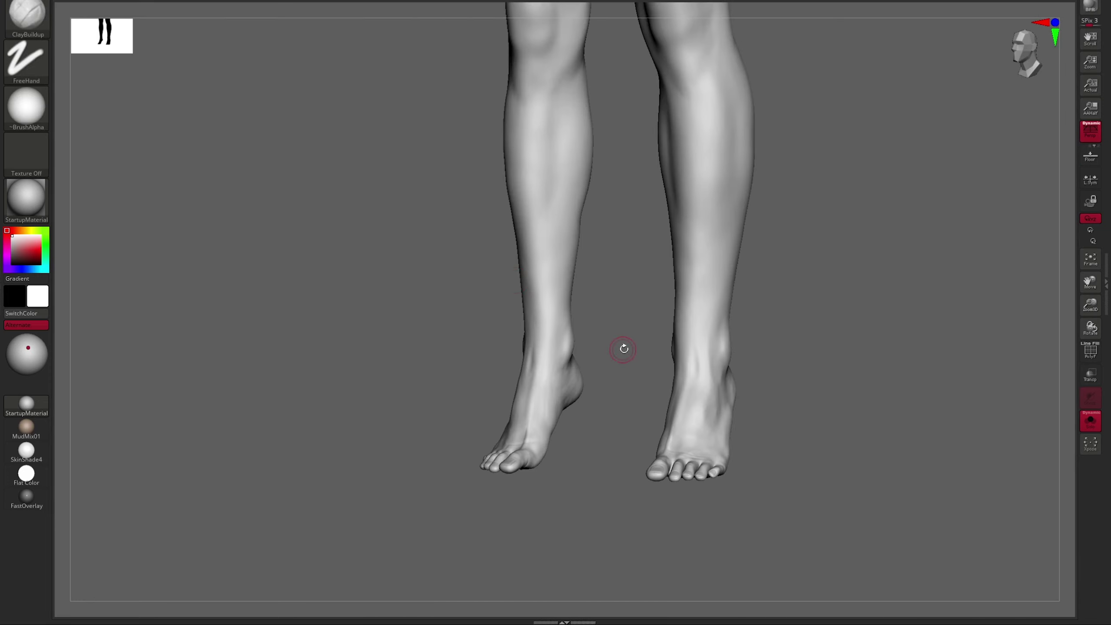
right_click_drag(625, 348, 651, 368)
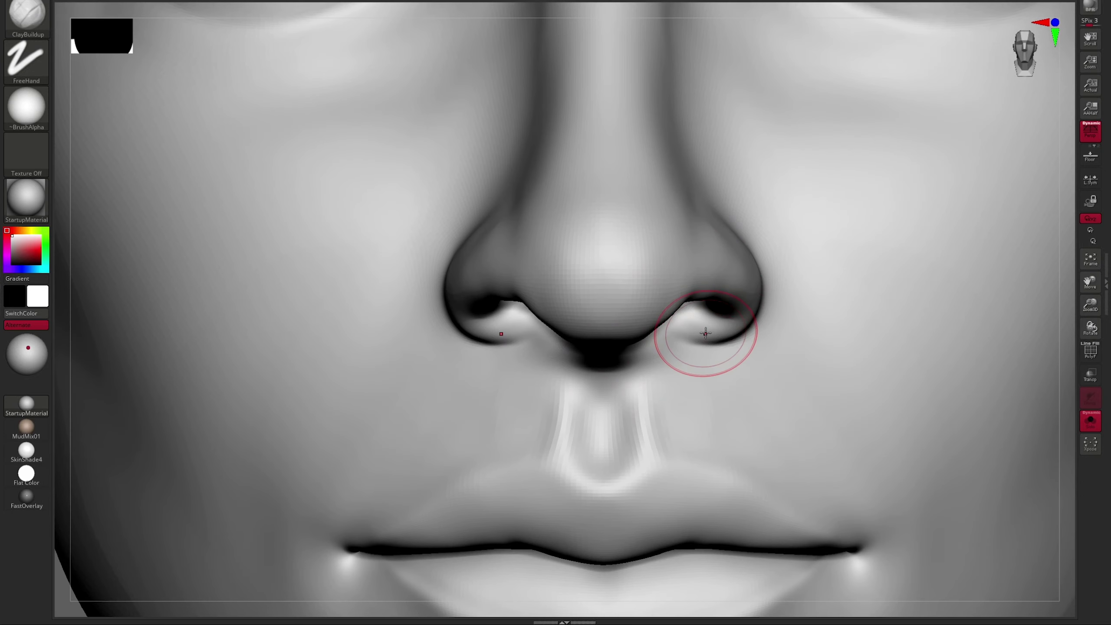
Sculpt the nostril openings and nose wings with the Standard and ClayBuildup brushes, working on the isolated nose area.
key("s")
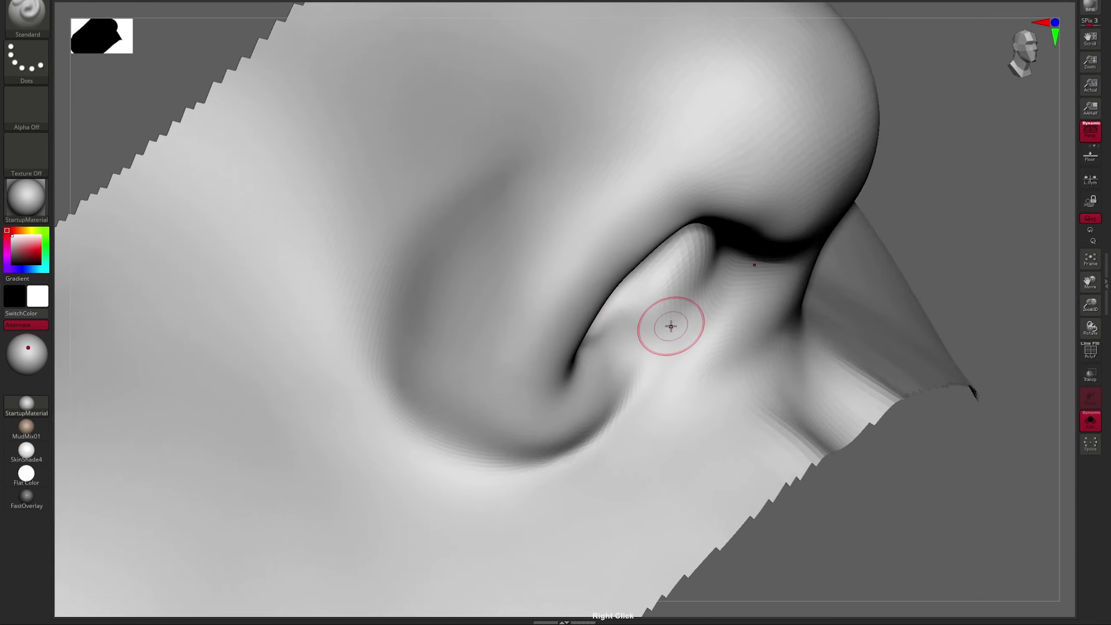
mouse_move(670, 325)
right_mouse_down()
mouse_move(631, 302)
mouse_move(439, 417)
mouse_move(471, 348)
mouse_move(463, 303)
mouse_move(488, 329)
mouse_move(344, 242)
mouse_move(367, 187)
mouse_move(310, 179)
mouse_move(650, 194)
mouse_move(643, 203)
right_mouse_up()
key("b")
key("c")
key("b")
right_click_drag(713, 286, 808, 257)
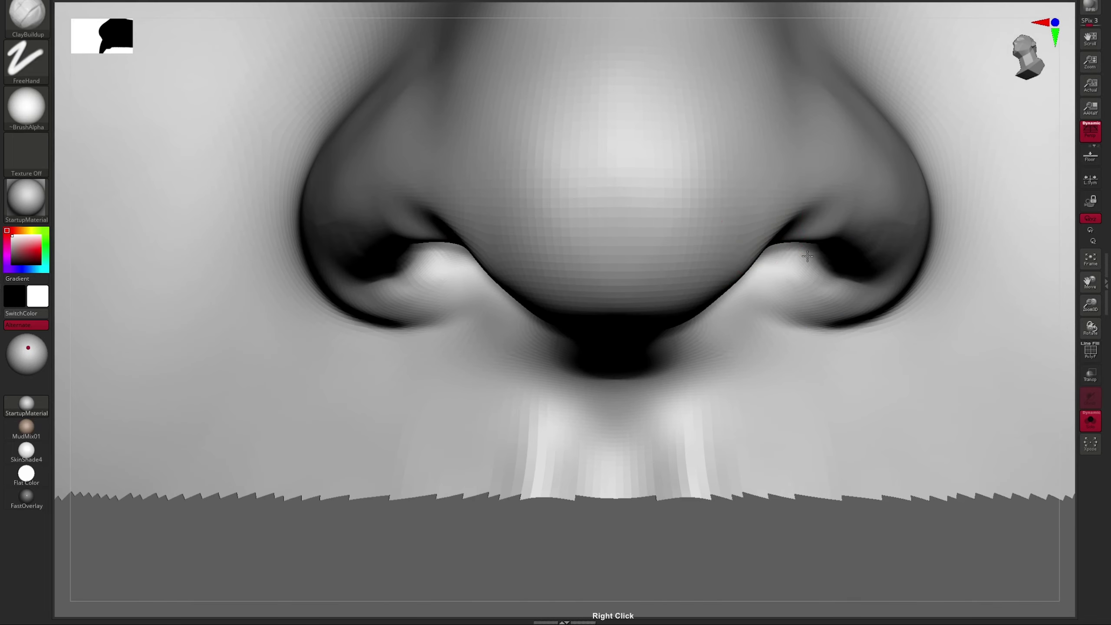
right_click_drag(883, 240, 793, 226)
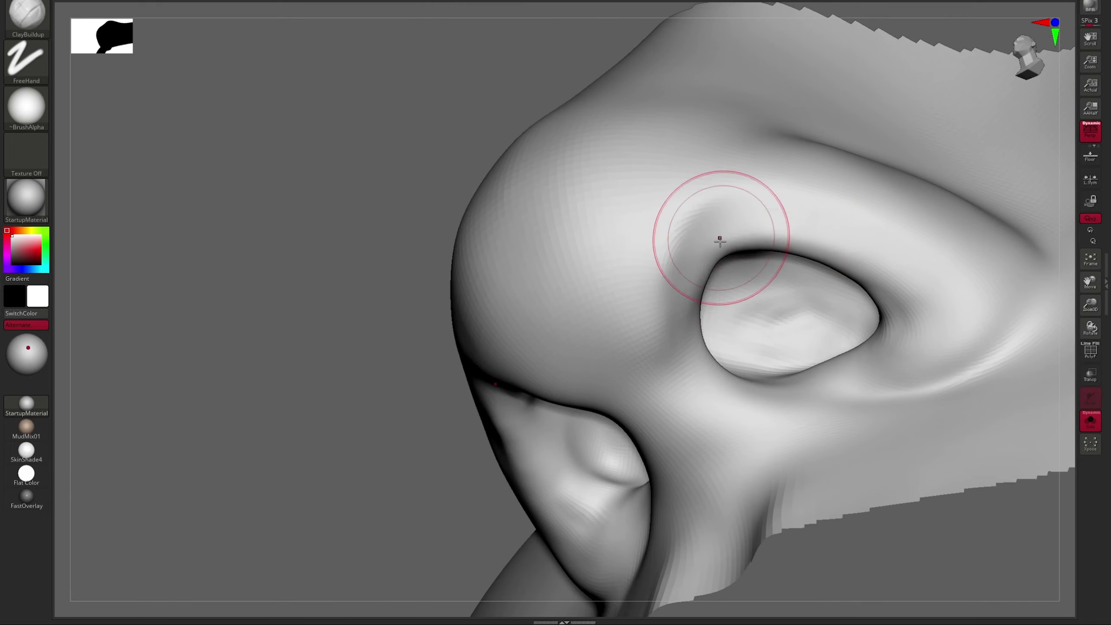
right_click_drag(720, 241, 503, 216)
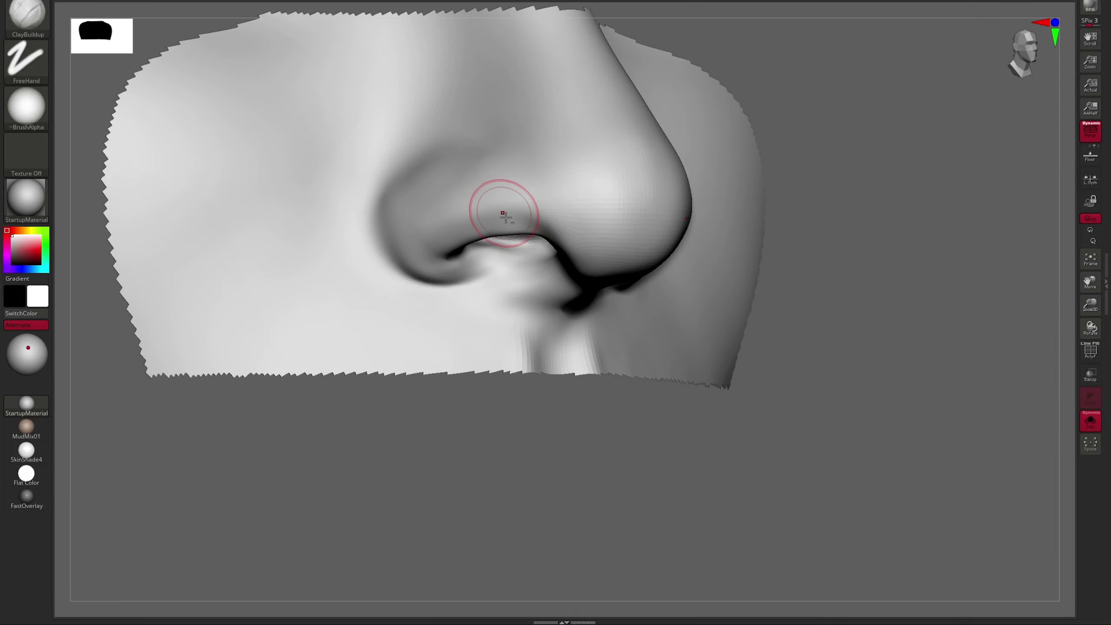
right_click_drag(893, 231, 782, 213)
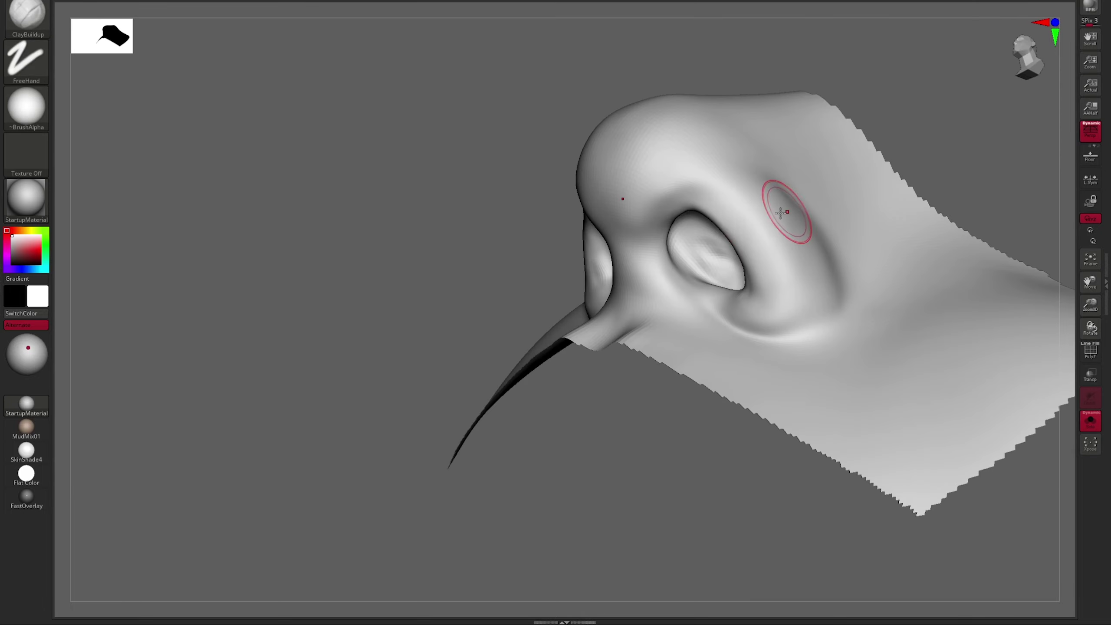
mouse_move(639, 344)
right_mouse_down()
mouse_move(749, 225)
mouse_move(783, 250)
mouse_move(822, 164)
mouse_move(552, 181)
mouse_move(531, 211)
mouse_move(547, 219)
mouse_move(546, 236)
mouse_move(702, 174)
mouse_move(576, 193)
right_mouse_up()
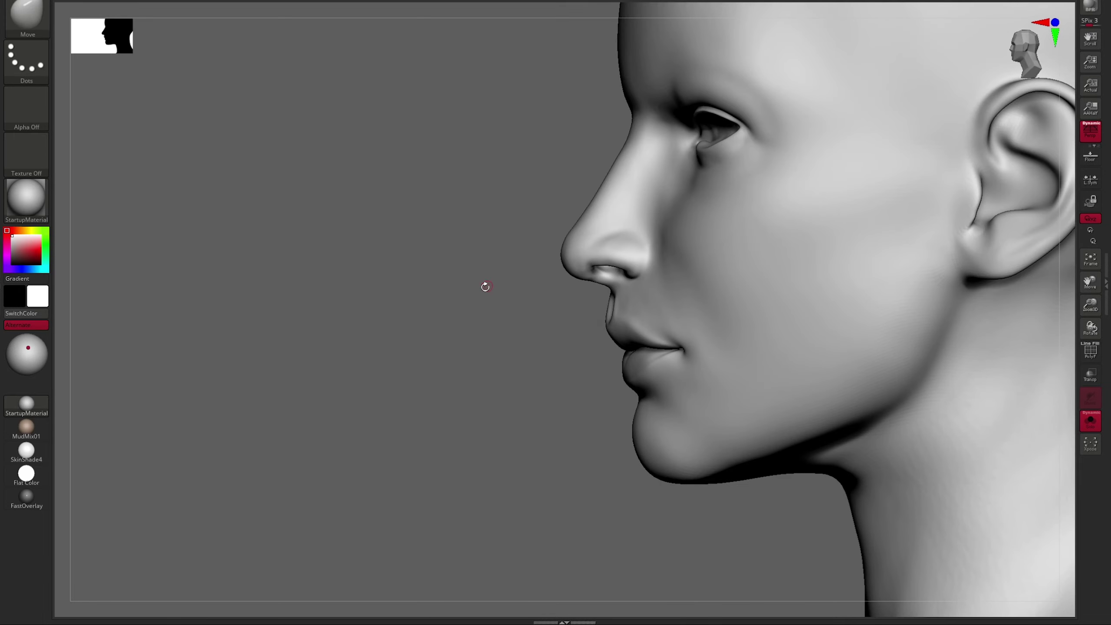
Reshape the jaw and lower face with a resized Move brush, checking the head with hair and in profile.
mouse_move(485, 286)
right_mouse_down("alt")
mouse_move(537, 347)
mouse_move(582, 285)
mouse_move(492, 348)
mouse_move(652, 291)
right_mouse_up("alt")
key("s")
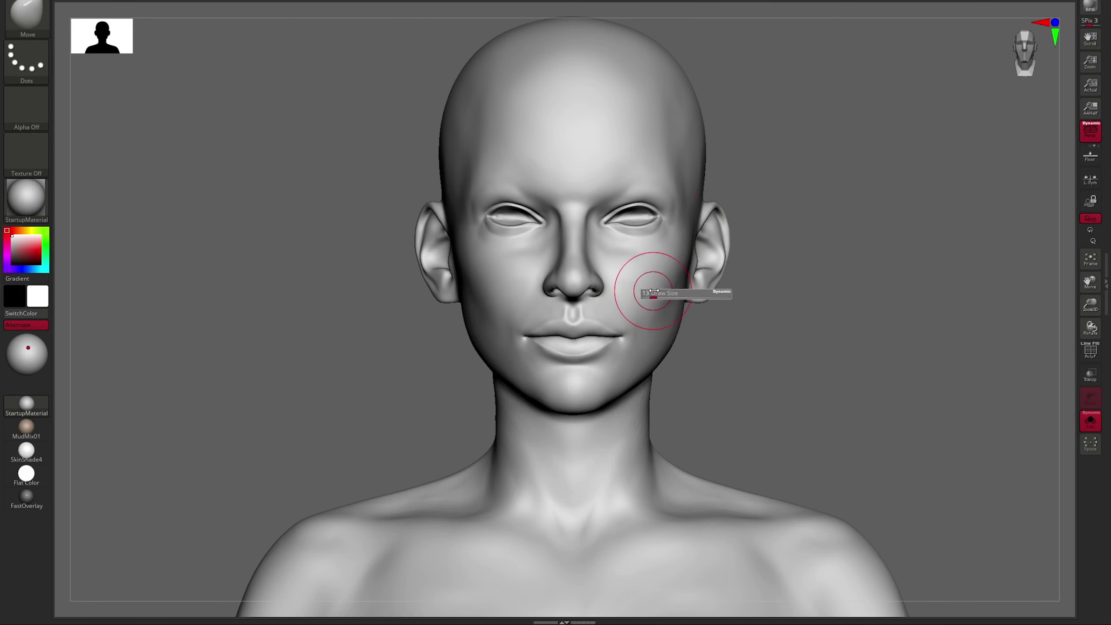
left_click_drag(652, 292, 701, 293)
right_click_drag(700, 306, 719, 310, "alt")
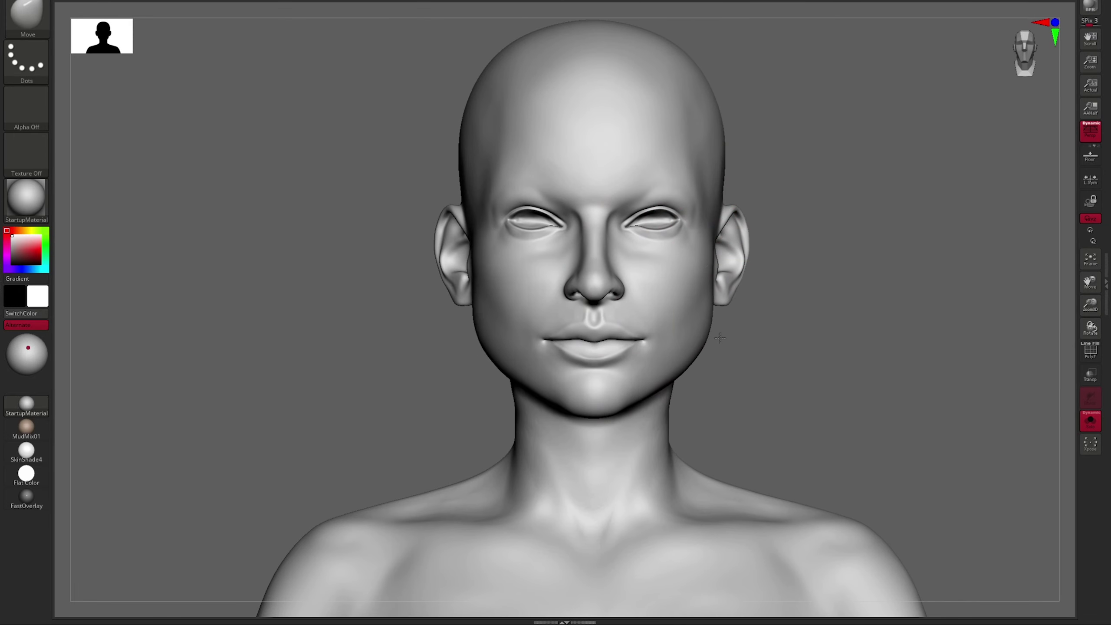
right_click_drag(684, 379, 980, 367)
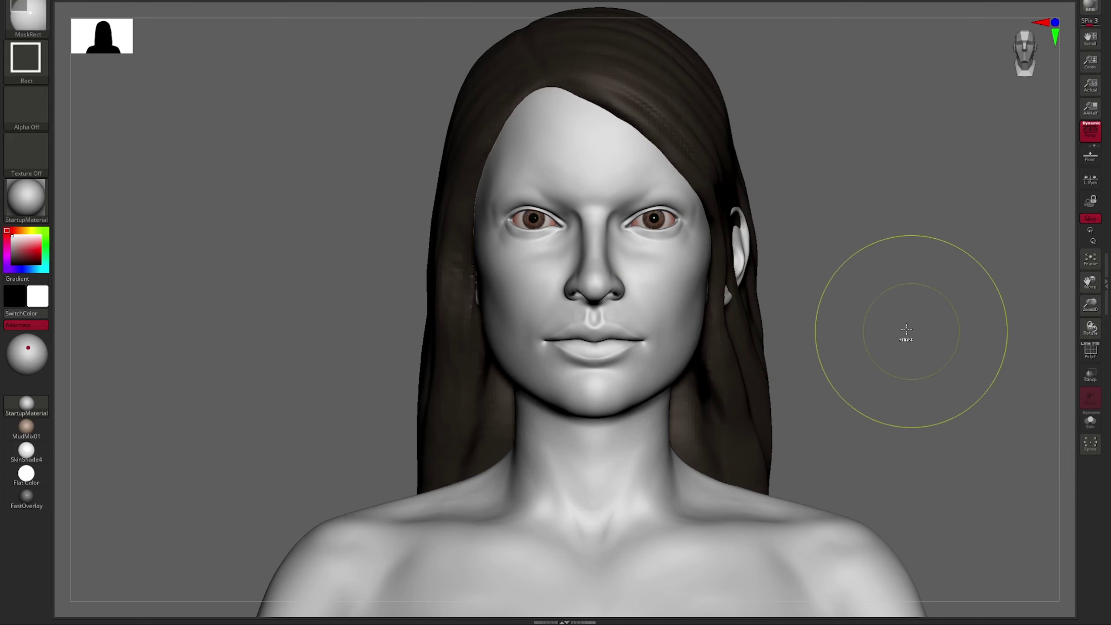
right_click_drag(905, 335, 652, 309)
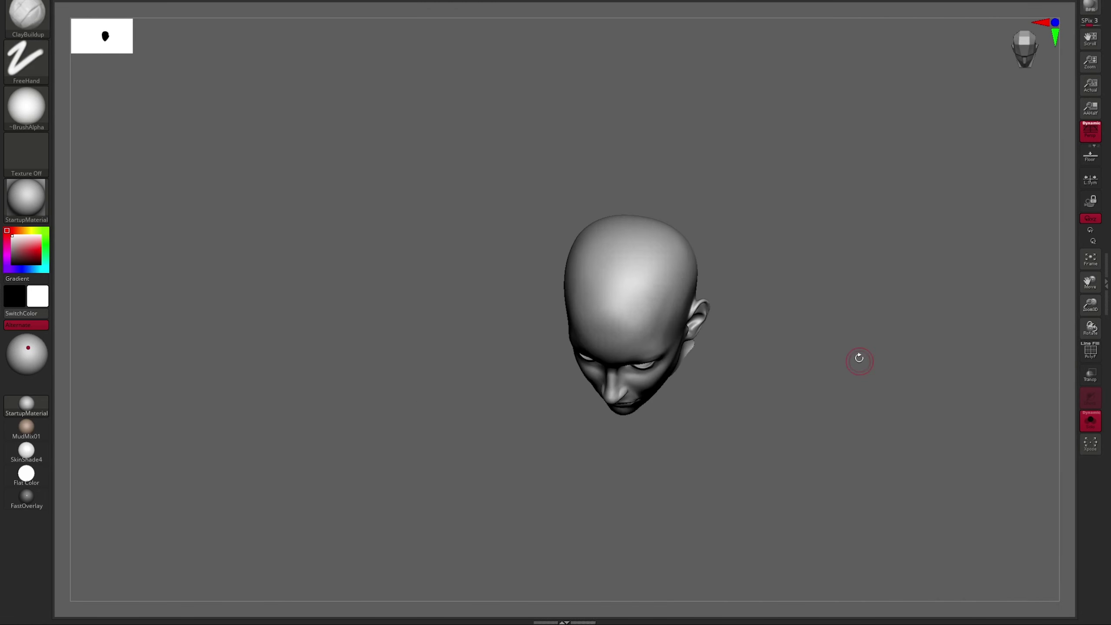
mouse_move(859, 355)
right_mouse_down()
mouse_move(858, 385)
mouse_move(734, 256)
right_mouse_up()
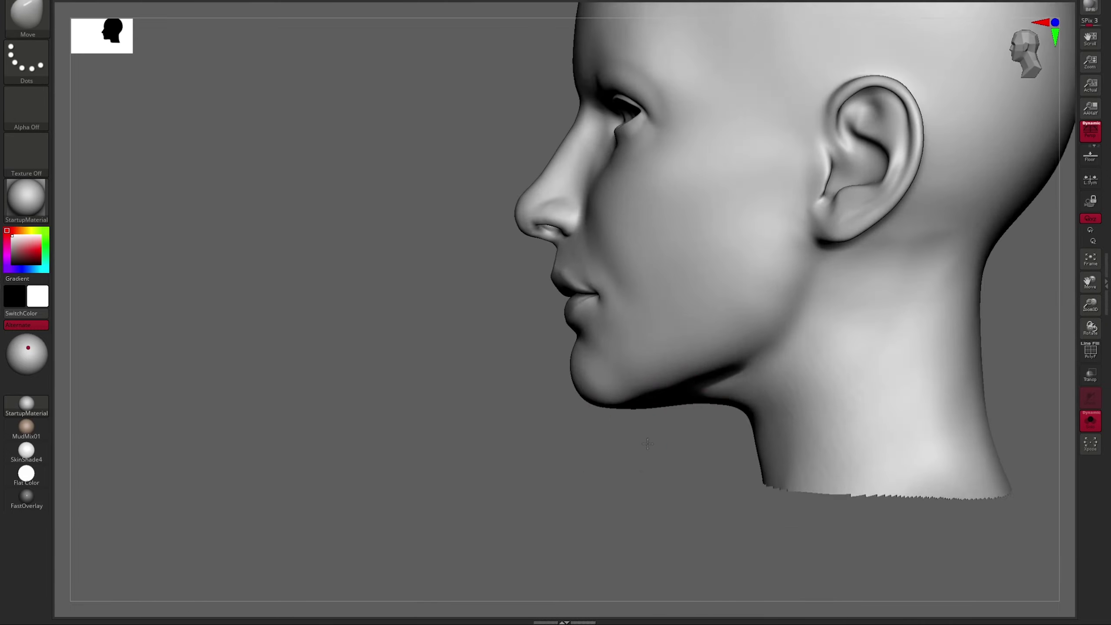
right_click_drag(648, 443, 741, 397)
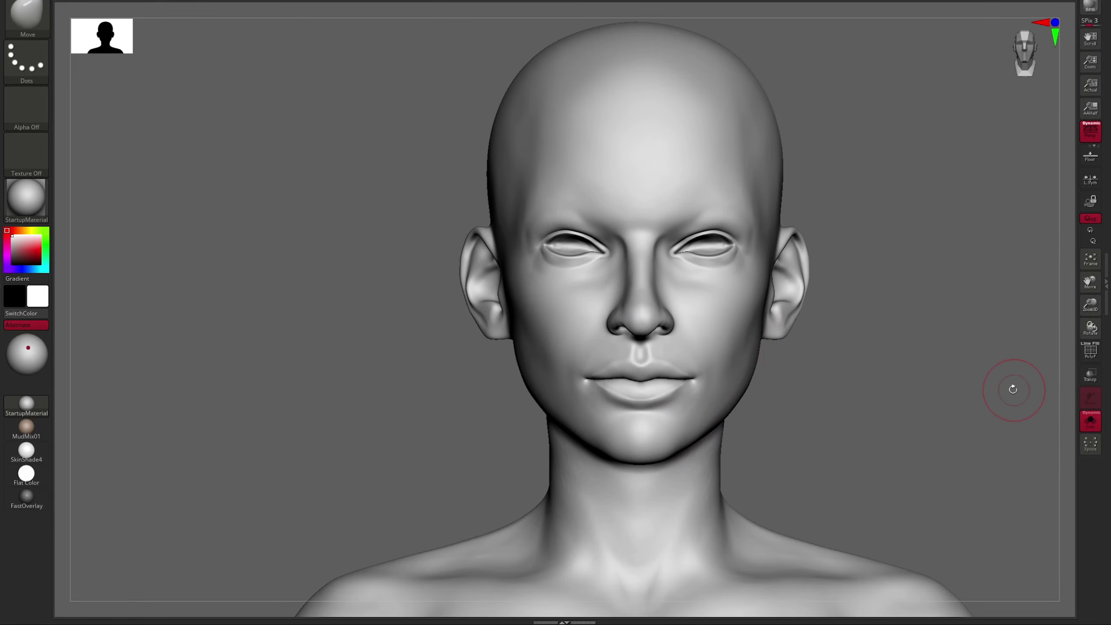
Display the polygon wireframe and adjust the upper and lower eyelid contours with the Move brush.
key("shift+f")
right_click_drag(1013, 385, 769, 323, "ctrl")
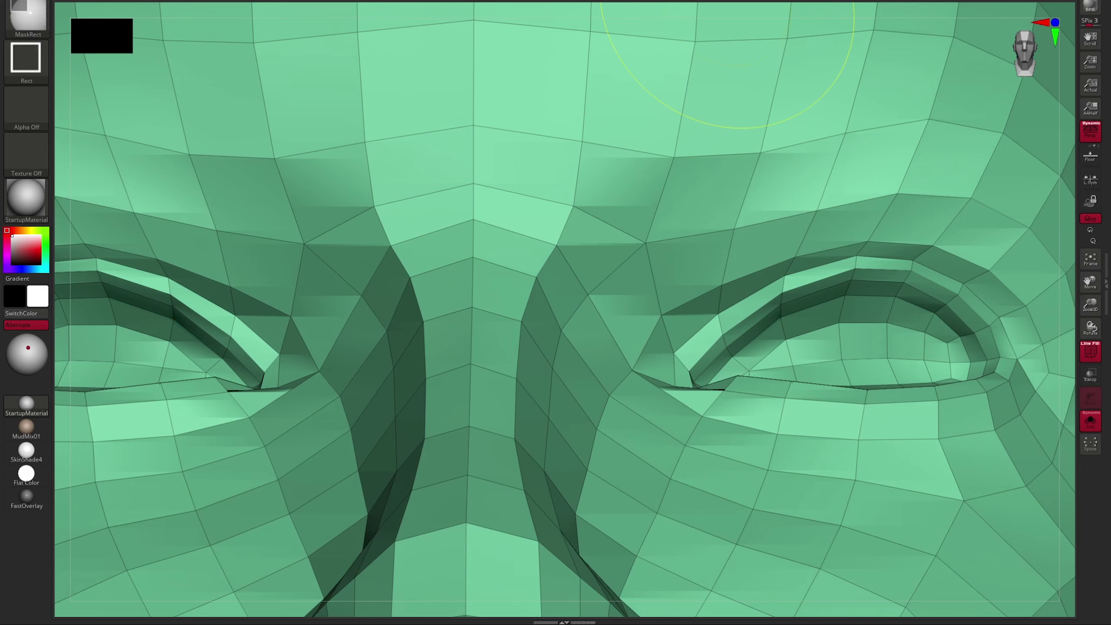
left_click(744, 15)
left_click_drag(692, 433, 692, 336, "ctrl")
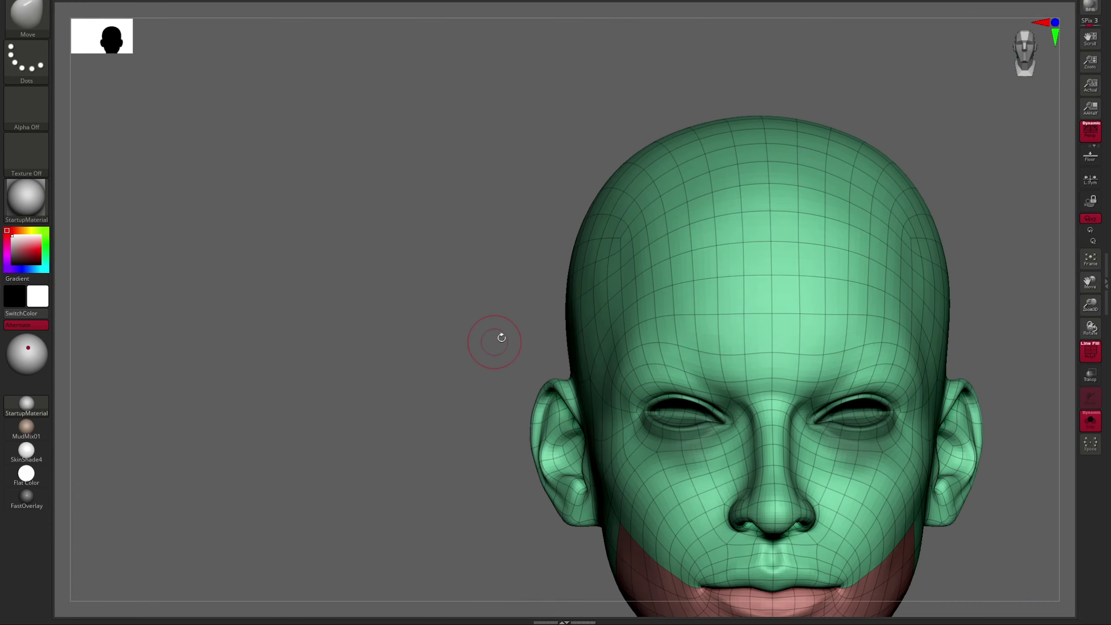
right_click_drag(496, 335, 740, 313, "ctrl")
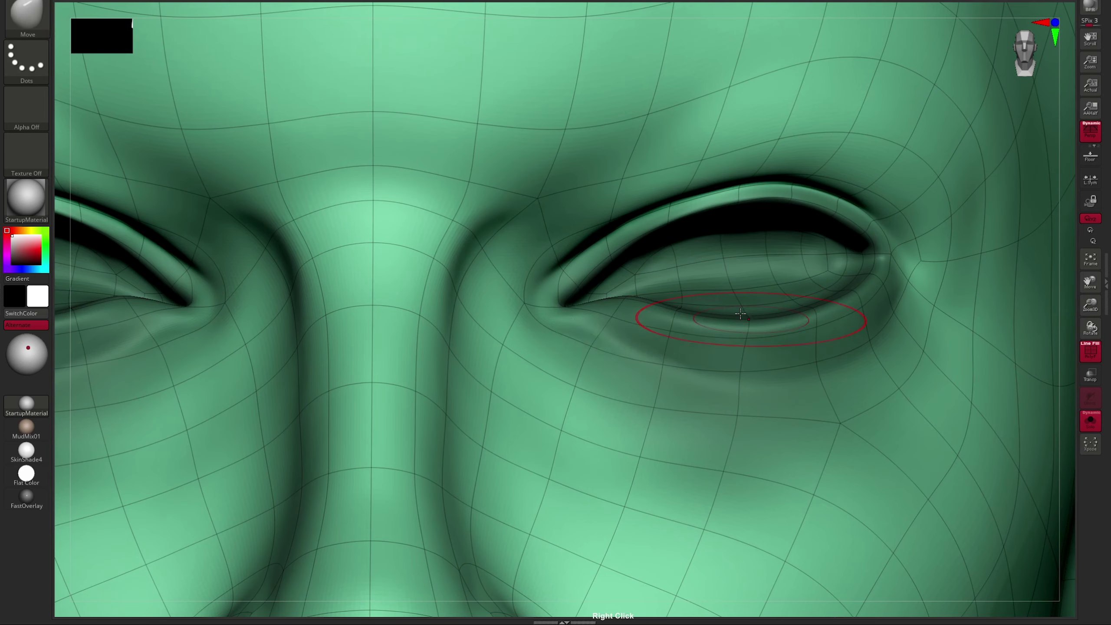
mouse_move(741, 314)
left_mouse_down("ctrl")
mouse_move(630, 228)
mouse_move(845, 214)
left_mouse_up("ctrl")
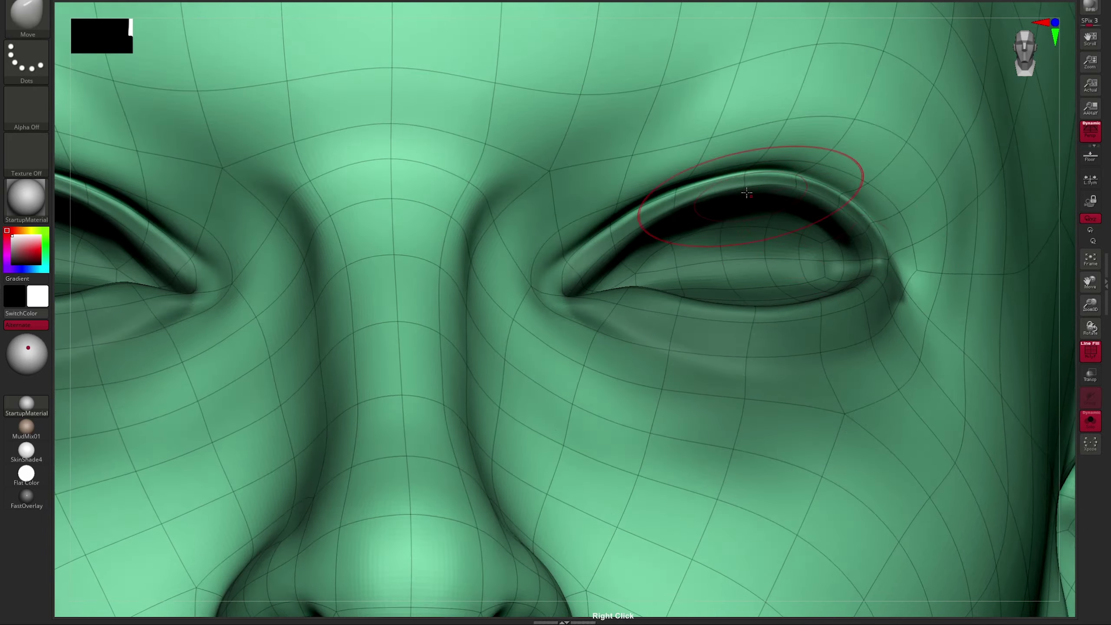
mouse_move(561, 302)
left_mouse_down("ctrl")
mouse_move(622, 213)
mouse_move(823, 199)
mouse_move(569, 302)
left_mouse_up("ctrl")
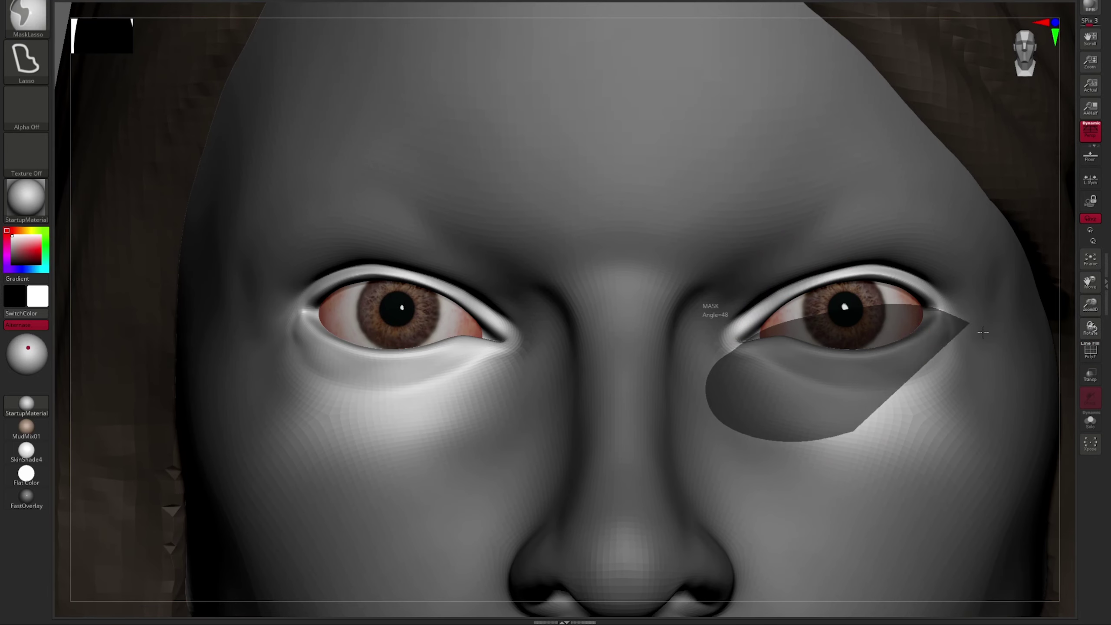
Mask the lower eyelids with MaskLasso and reshape the unmasked upper eyelids around the eyeballs with the Move brush.
left_click_drag(983, 333, 980, 334, "ctrl")
left_click_drag(793, 298, 873, 284)
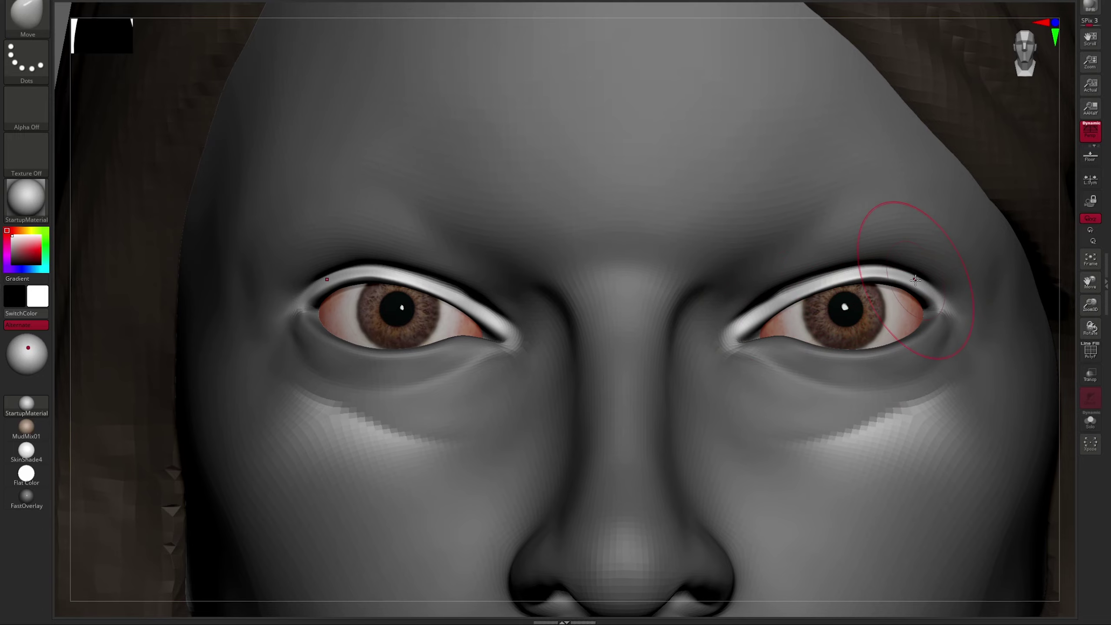
key("f")
right_click_drag(922, 287, 856, 261)
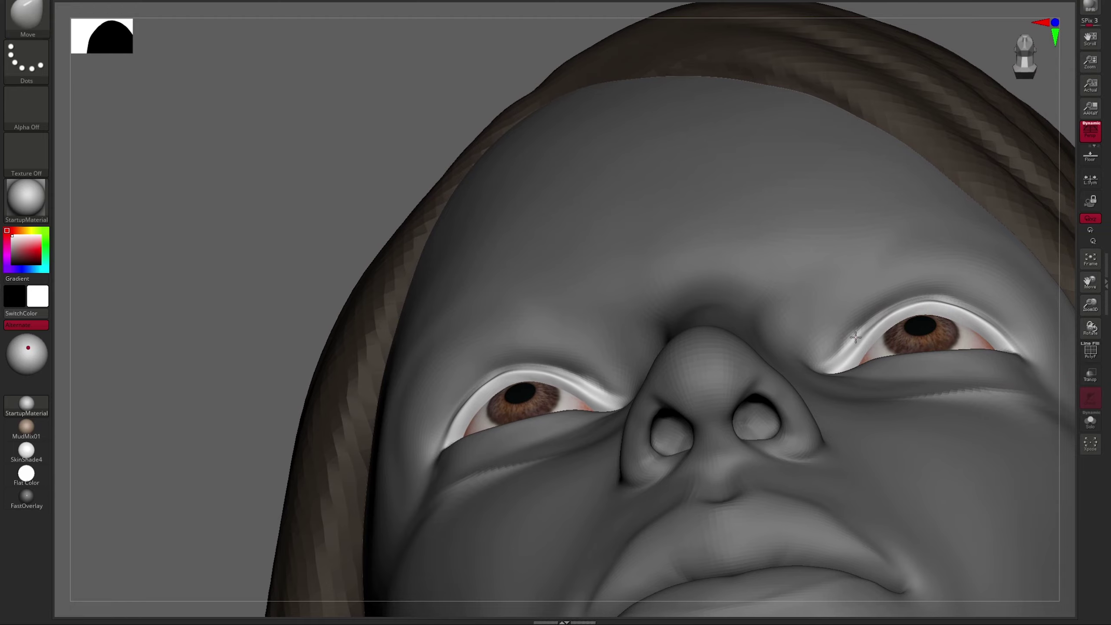
right_click_drag(856, 336, 941, 325)
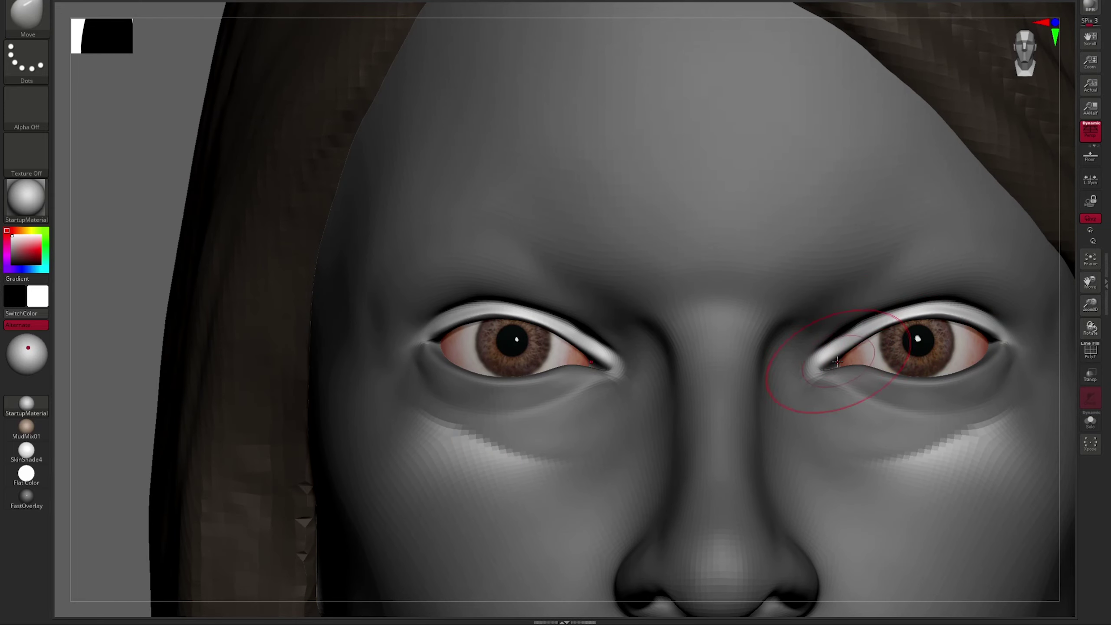
mouse_move(945, 333)
right_mouse_down()
mouse_move(901, 246)
mouse_move(849, 242)
right_mouse_up()
Build up and flatten the upper eyelid rims with the ClayBuildup and hPolish brushes.
key("b")
key("c")
key("b")
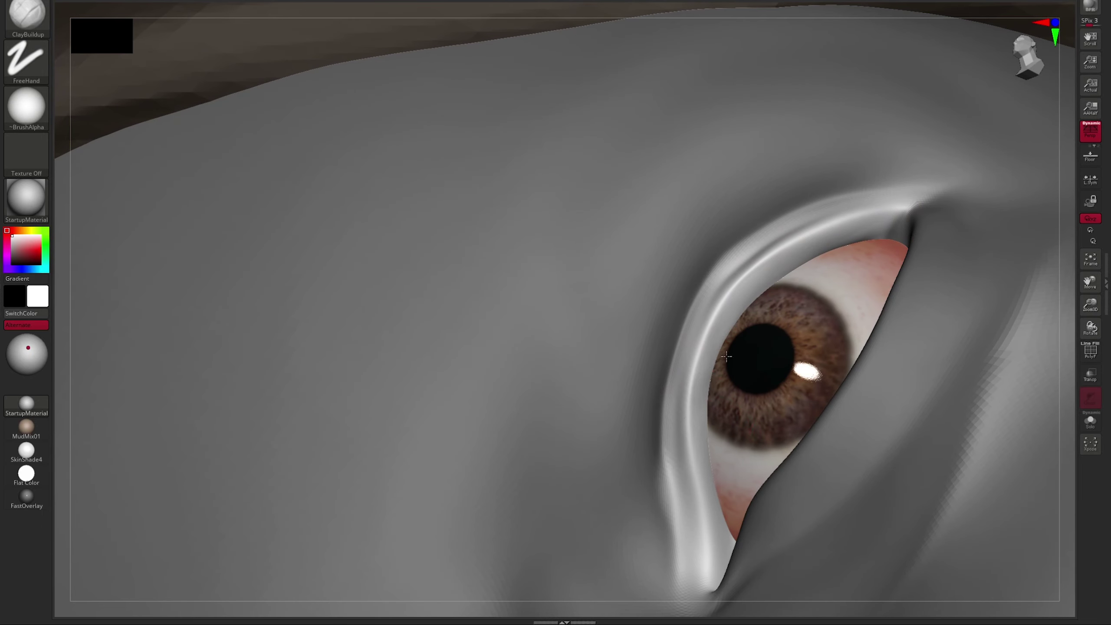
right_click_drag(726, 357, 855, 223)
key("b")
key("h")
key("p")
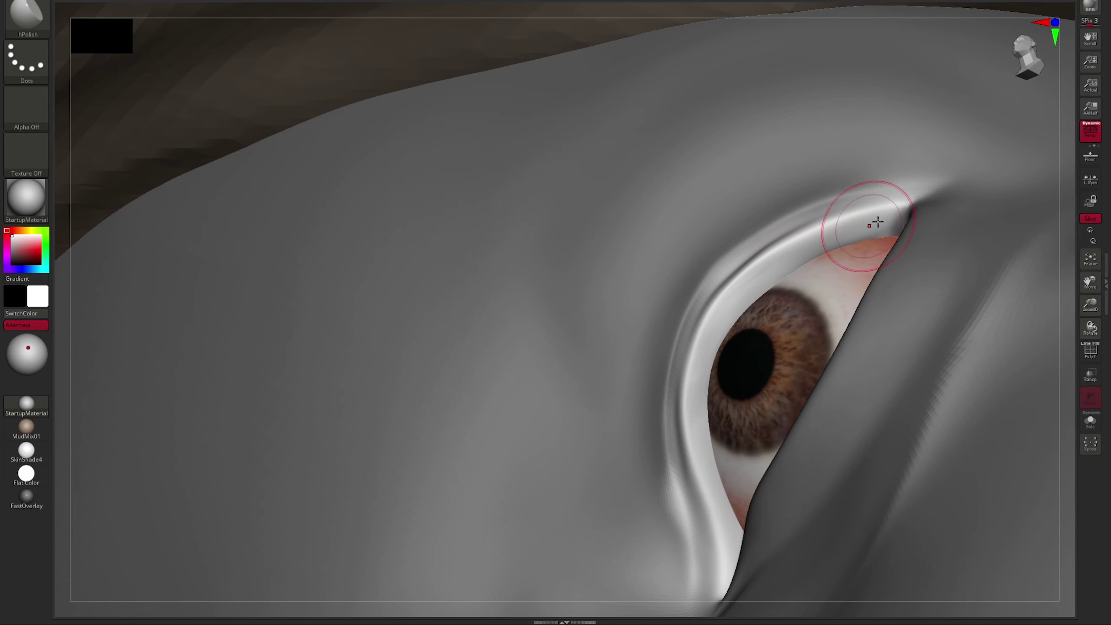
key("b")
key("c")
key("b")
right_click_drag(839, 127, 800, 319)
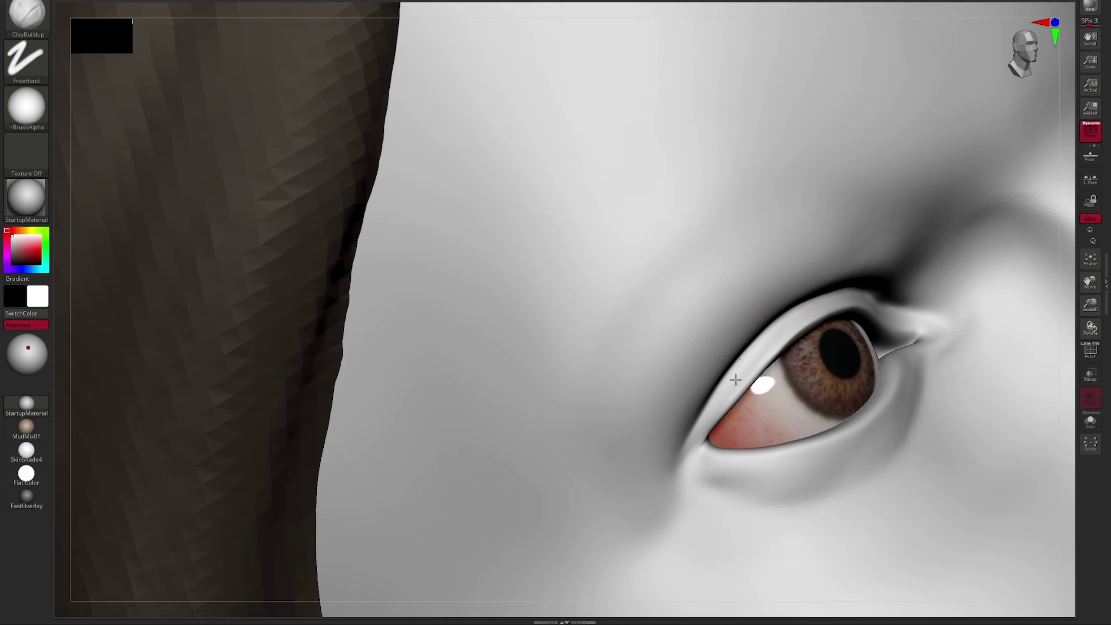
Reshape the upper eyelids and outer eye corners with a resized Move brush, working from front and three-quarter angles.
mouse_move(736, 380)
right_mouse_down()
mouse_move(812, 311)
mouse_move(818, 350)
right_mouse_up()
key("b")
key("m")
key("v")
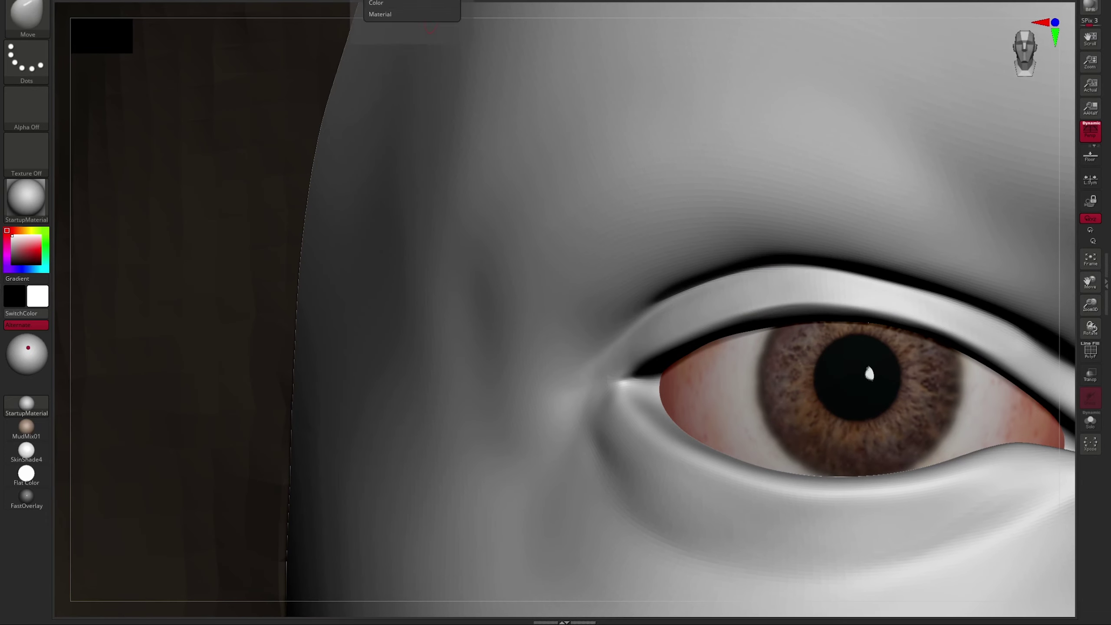
left_click(402, 147)
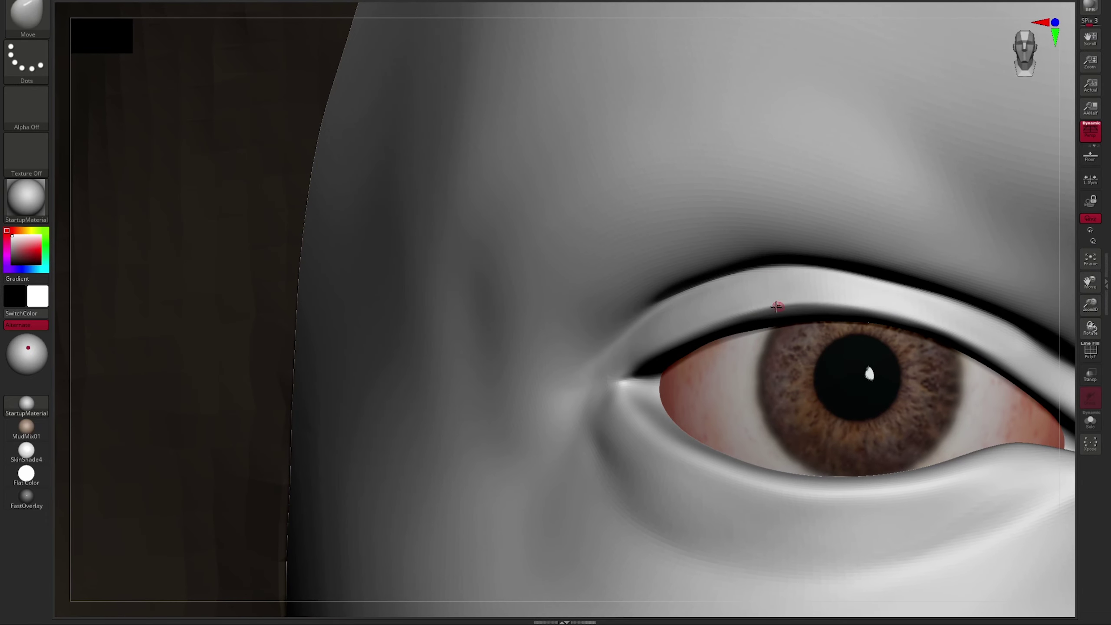
right_click_drag(773, 300, 675, 336)
right_click(738, 303)
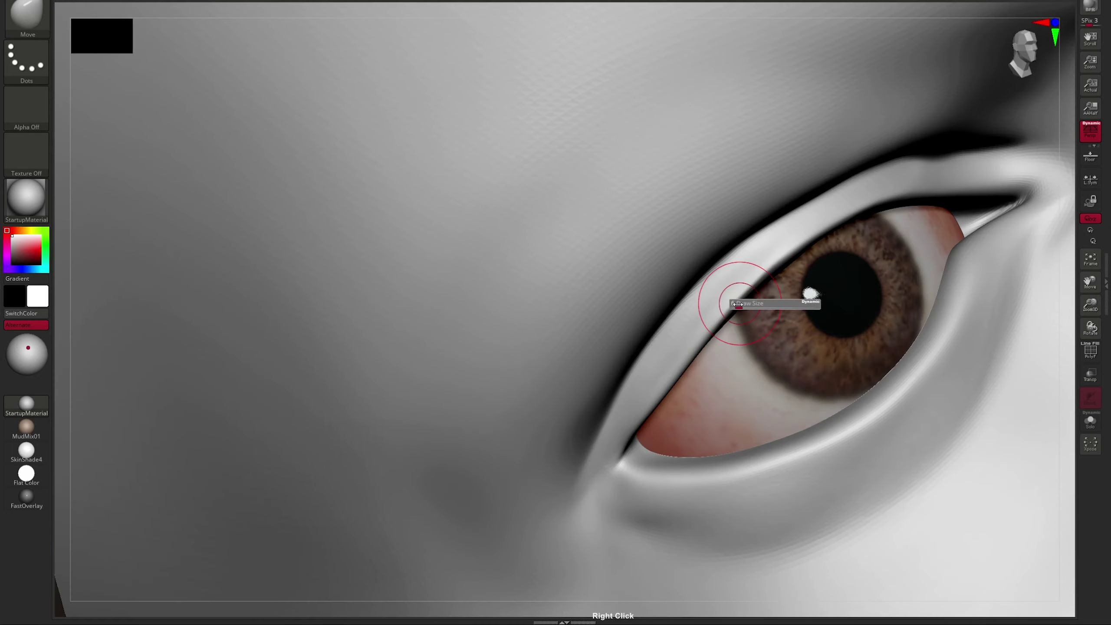
Define the inner eye corners with the DamStandard brush and adjust the upper eyelid contours with the Move brush.
key("b")
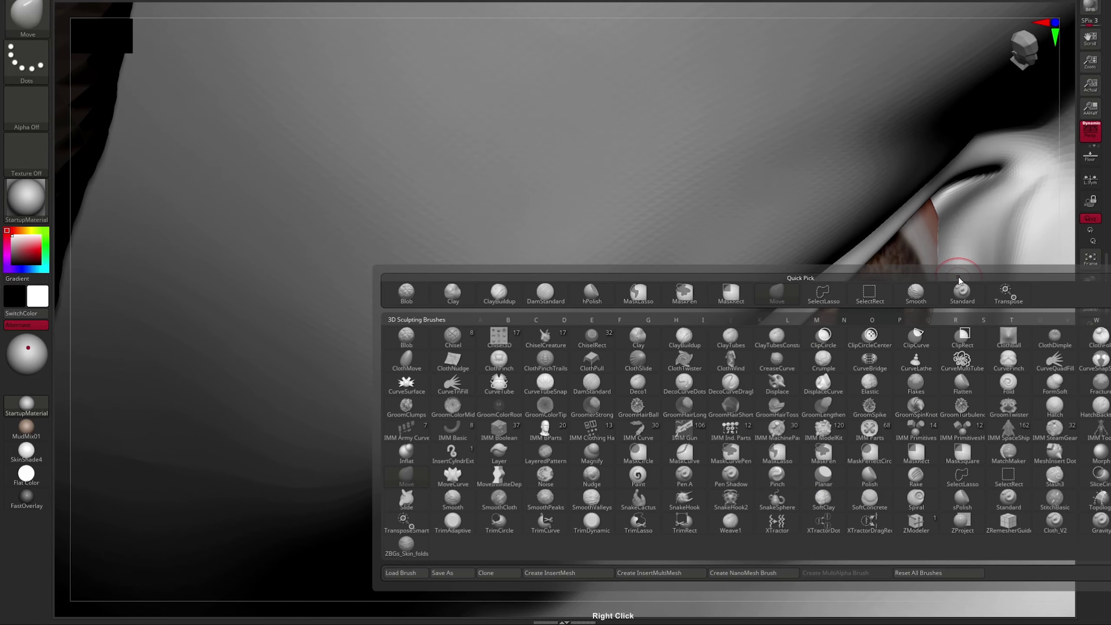
left_click(935, 302)
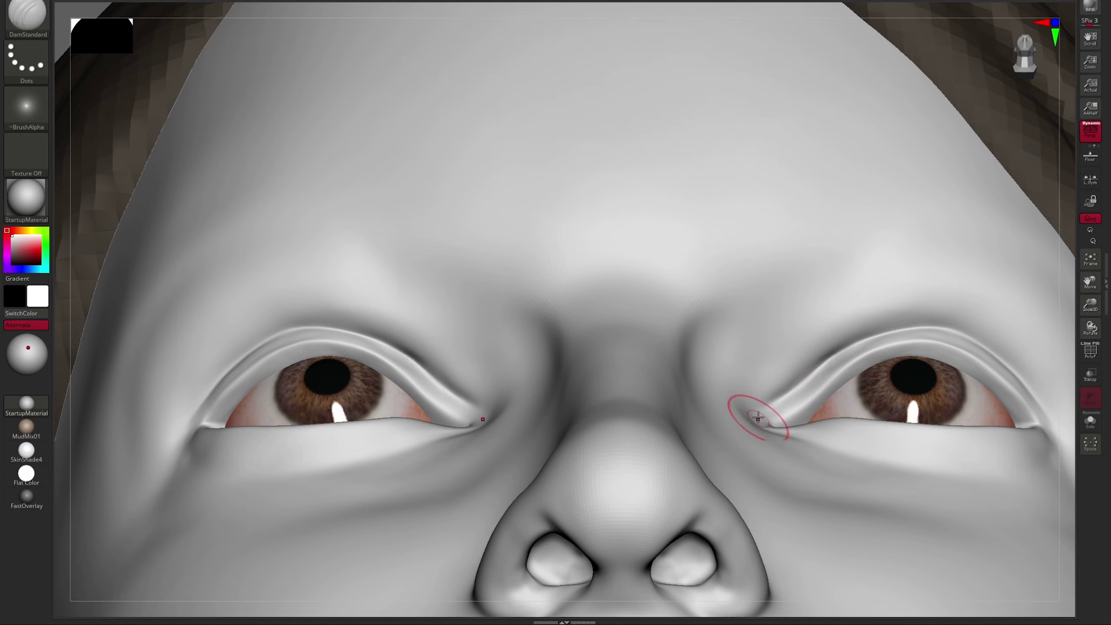
key("b")
key("m")
key("v")
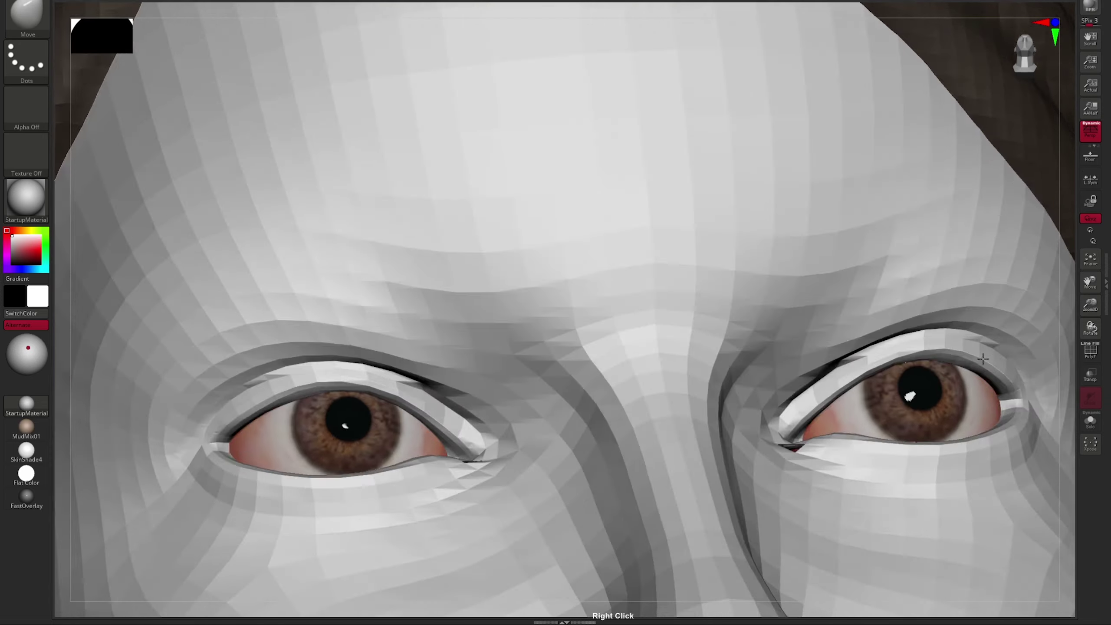
right_click(851, 343)
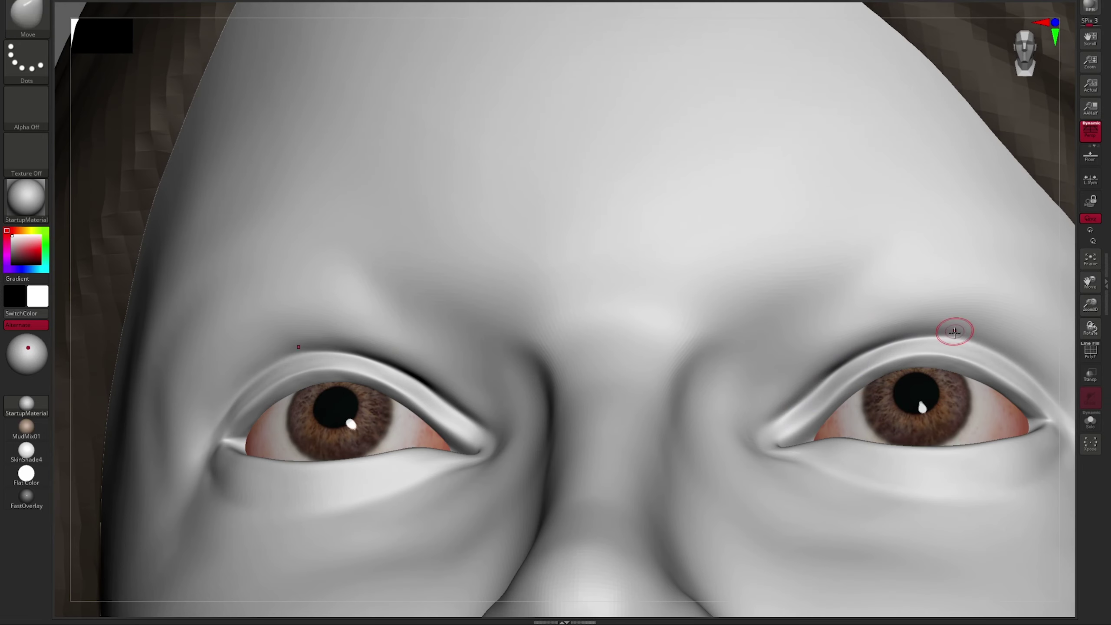
Carve the crease above the upper eyelids with a resized DamStandard brush.
key("b")
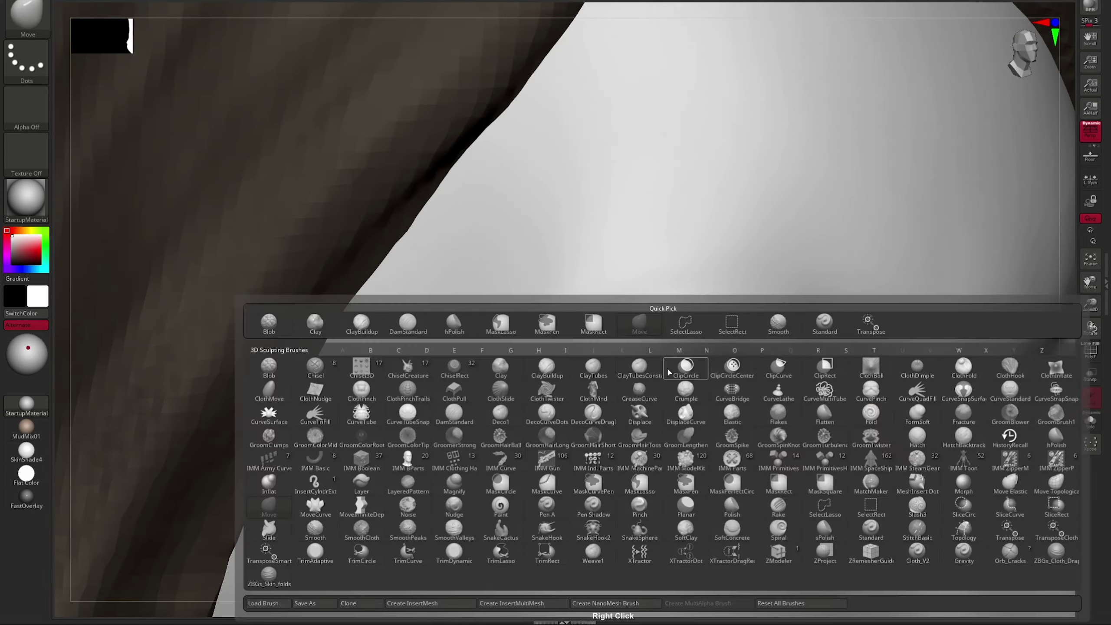
key("d")
key("s")
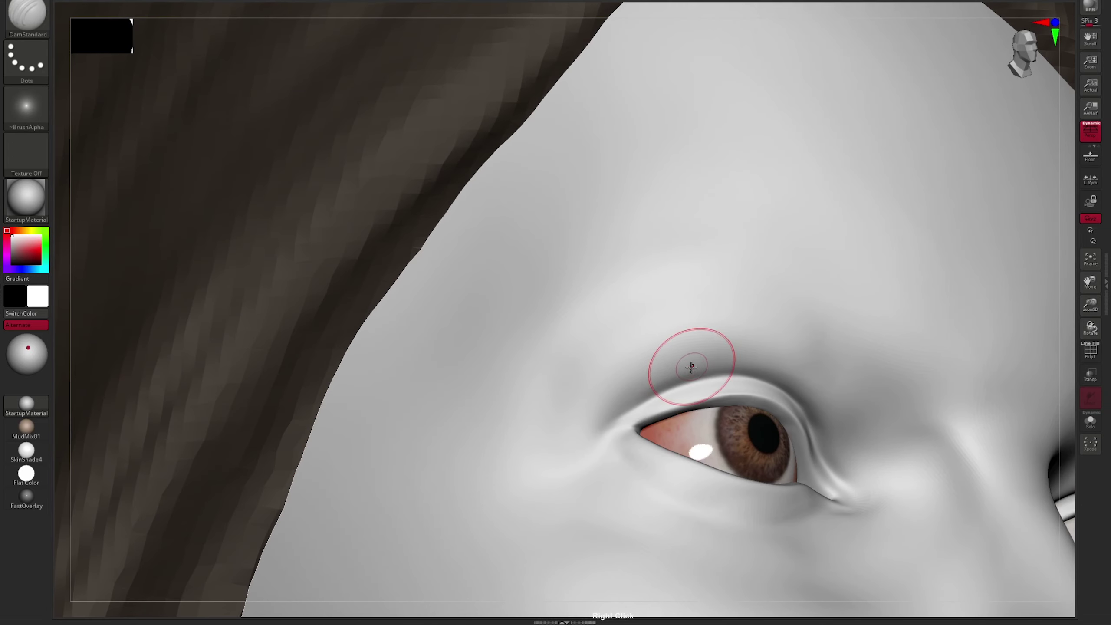
right_click(714, 379)
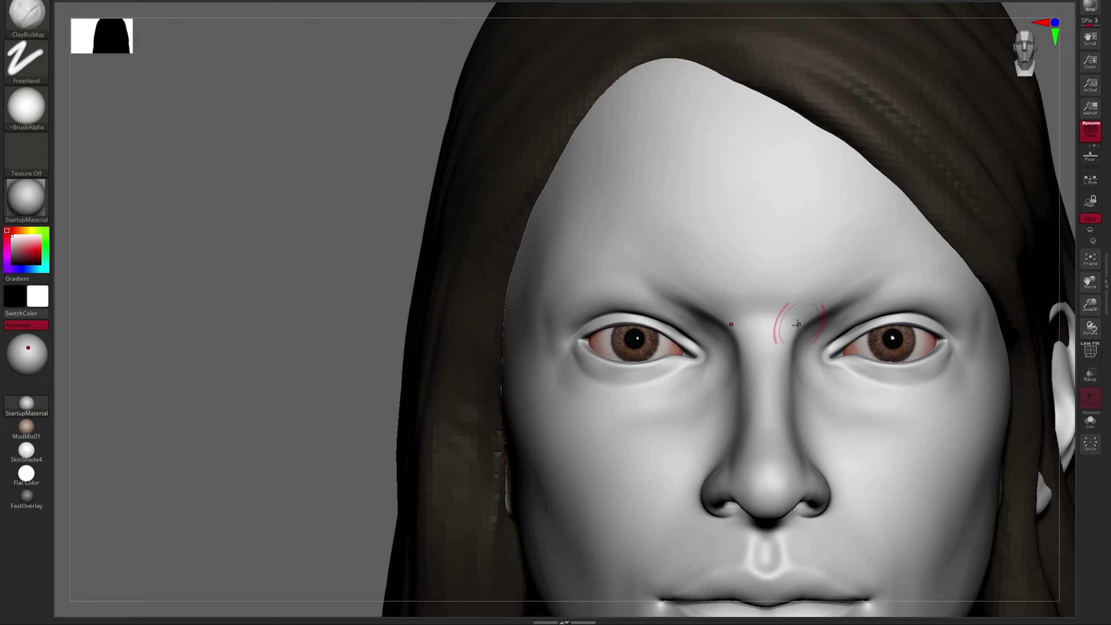
Build up the brow ridges and the outer brow area with the ClayBuildup brush, checking the face from several angles.
right_click_drag(883, 280, 963, 280)
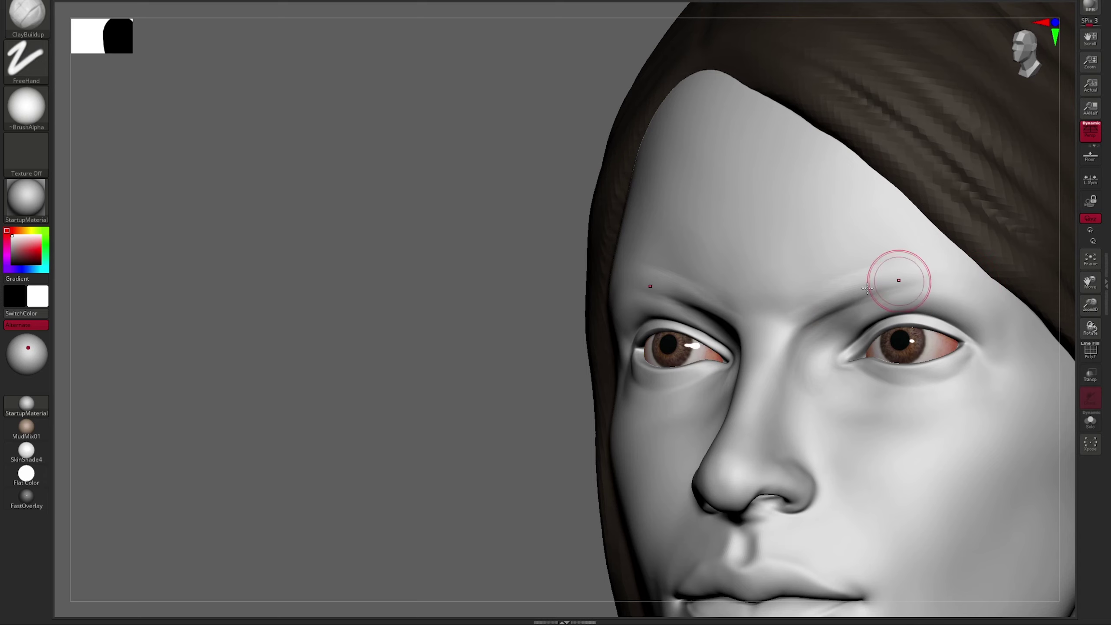
key("shift")
right_click_drag(837, 277, 904, 297, "shift")
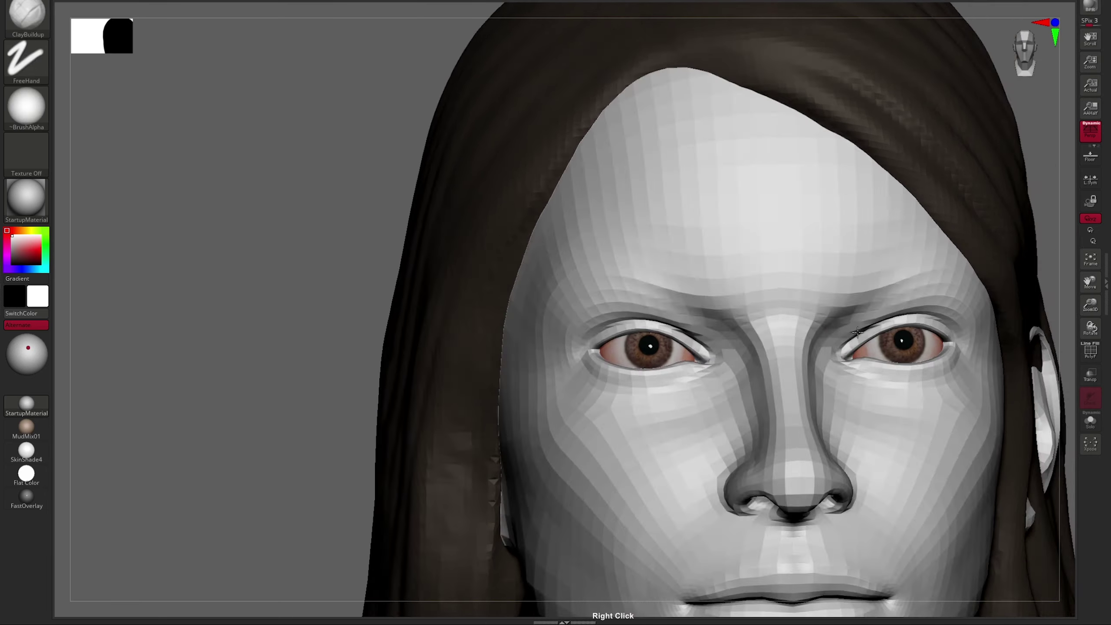
right_click_drag(634, 312, 829, 274, "alt")
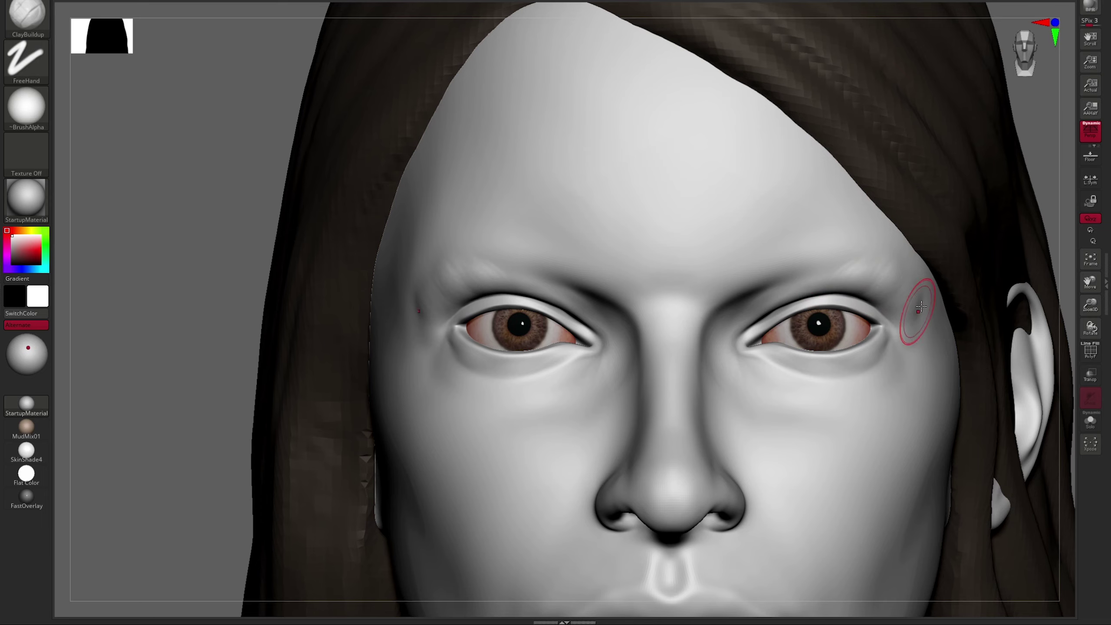
right_click_drag(921, 306, 872, 250)
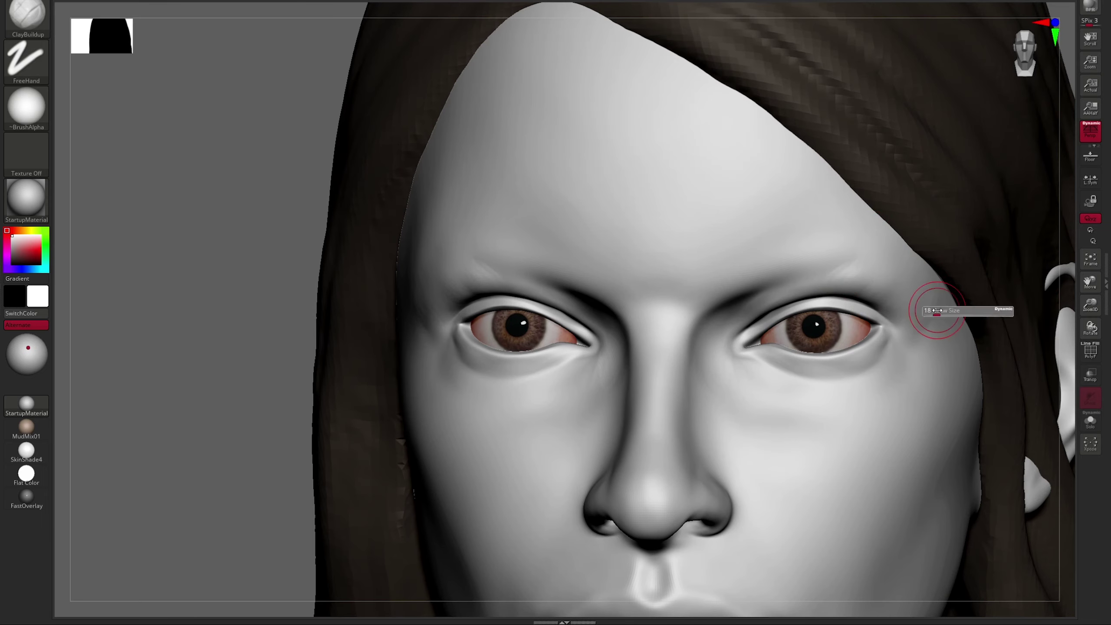
mouse_move(937, 310)
right_mouse_down()
mouse_move(844, 215)
mouse_move(933, 121)
right_mouse_up()
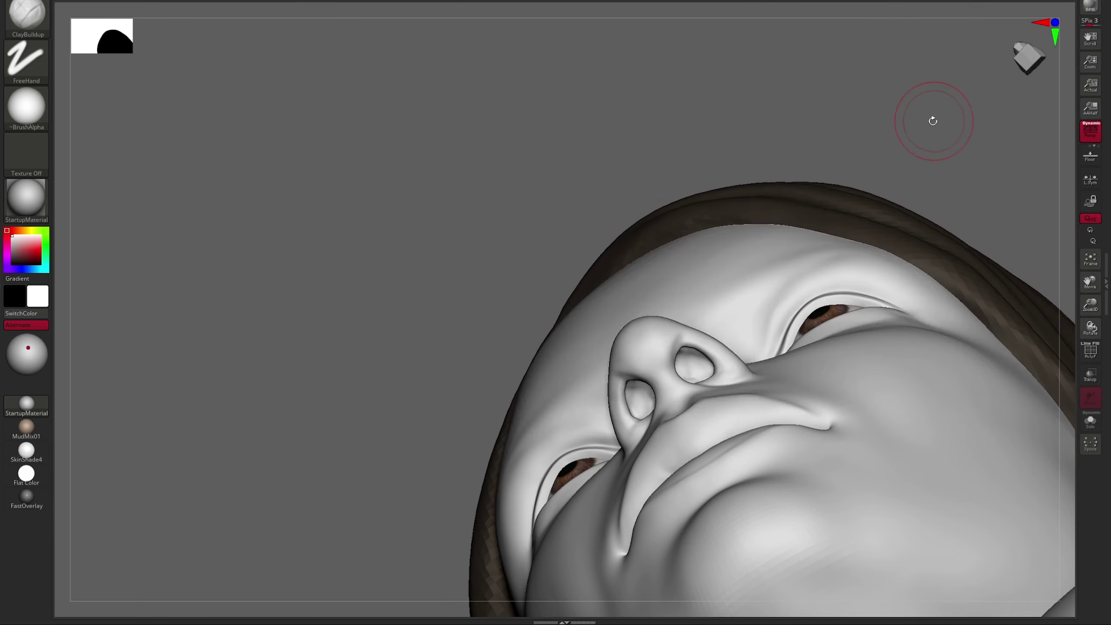
Adjust the outer eye area and lower eyelids with the Move brush, viewing the face from below and above.
key("b")
key("m")
key("v")
mouse_move(844, 258)
right_mouse_down()
mouse_move(682, 203)
mouse_move(853, 271)
mouse_move(903, 267)
mouse_move(843, 223)
right_mouse_up()
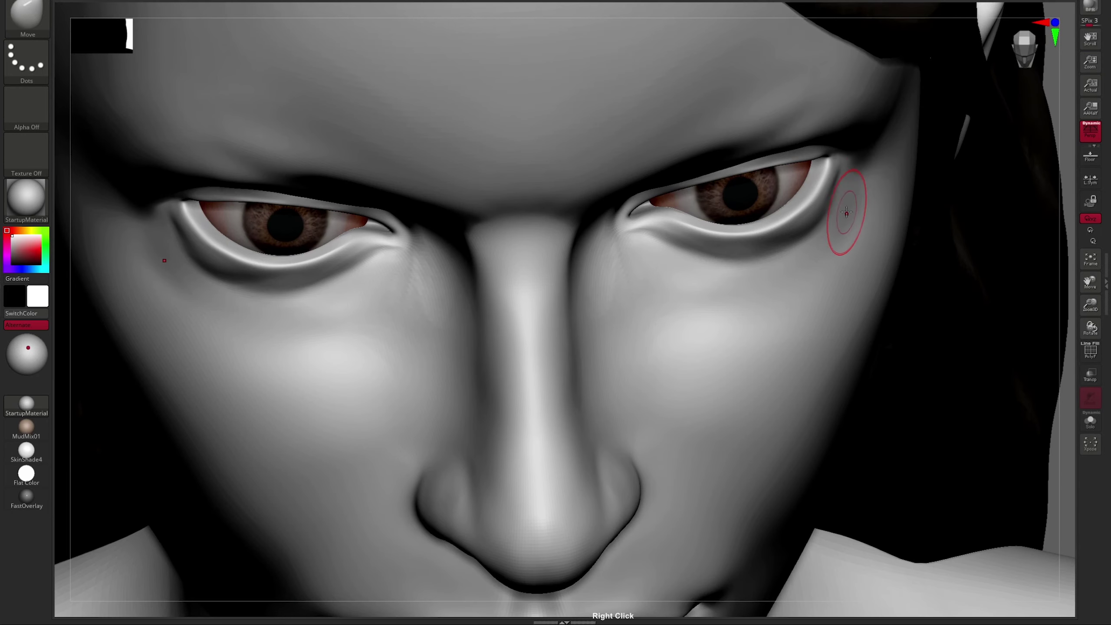
Add volume beneath the lower eyelids with the ClayBuildup brush and soften it.
key("b")
key("c")
key("b")
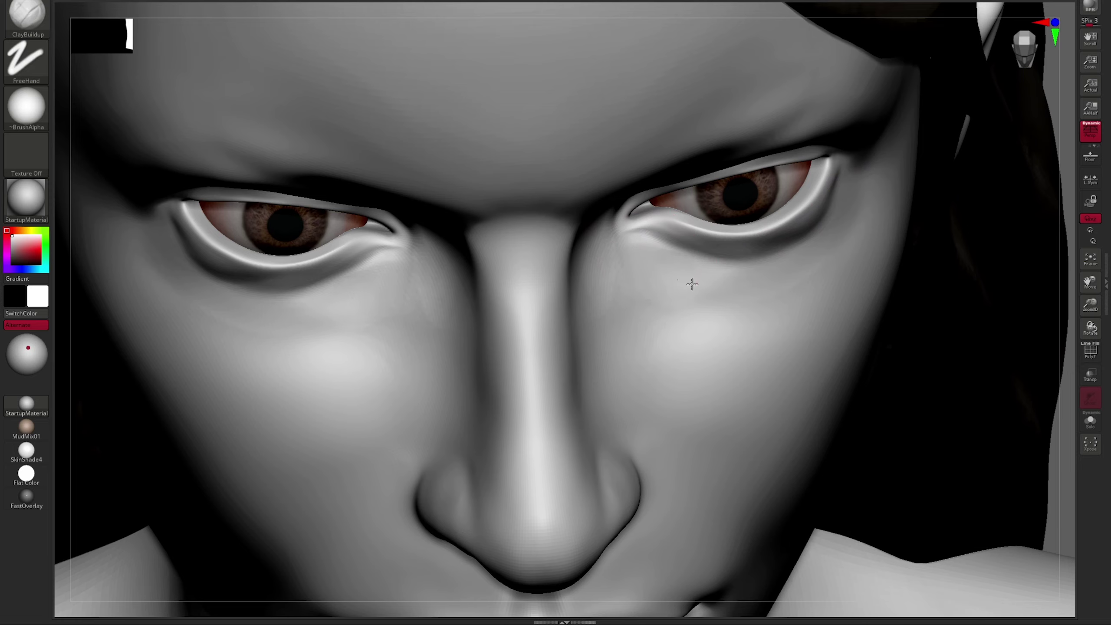
right_click_drag(730, 301, 682, 293, "shift")
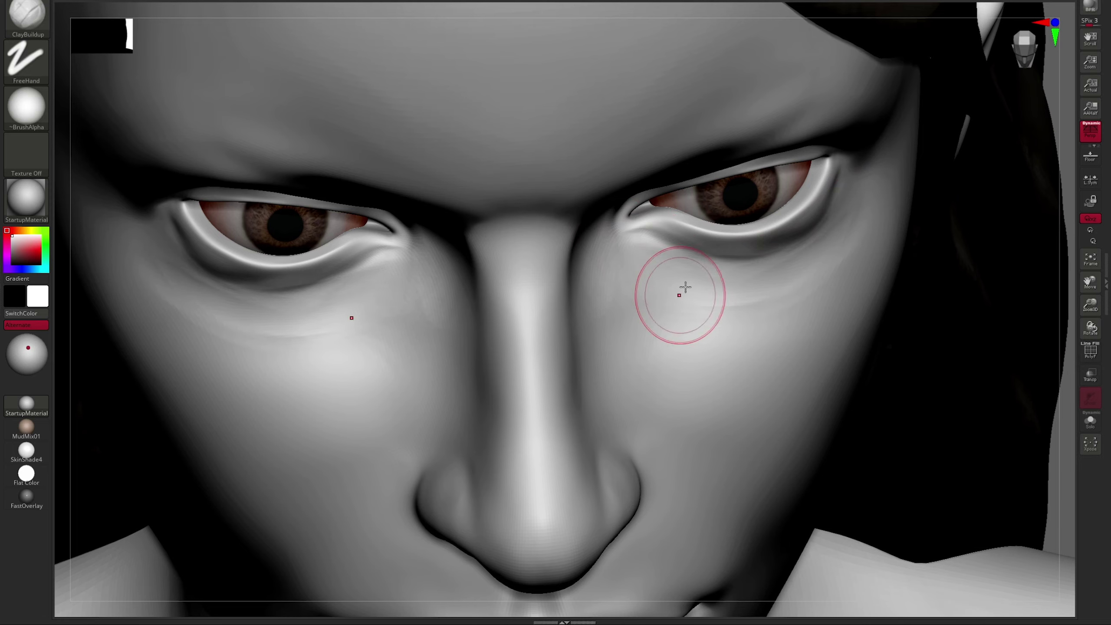
right_click_drag(804, 253, 799, 427, "shift")
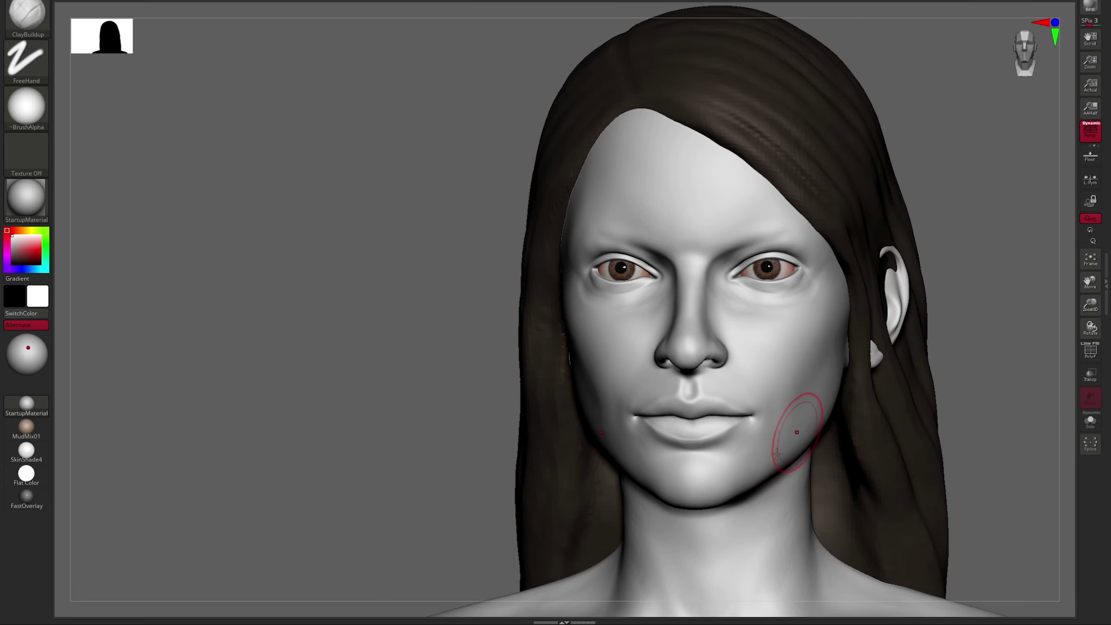
Refine the cheeks and under-eye areas with ClayBuildup and Smooth strokes, checking the face with hair.
right_click_drag(831, 385, 894, 346)
right_click_drag(918, 251, 831, 333)
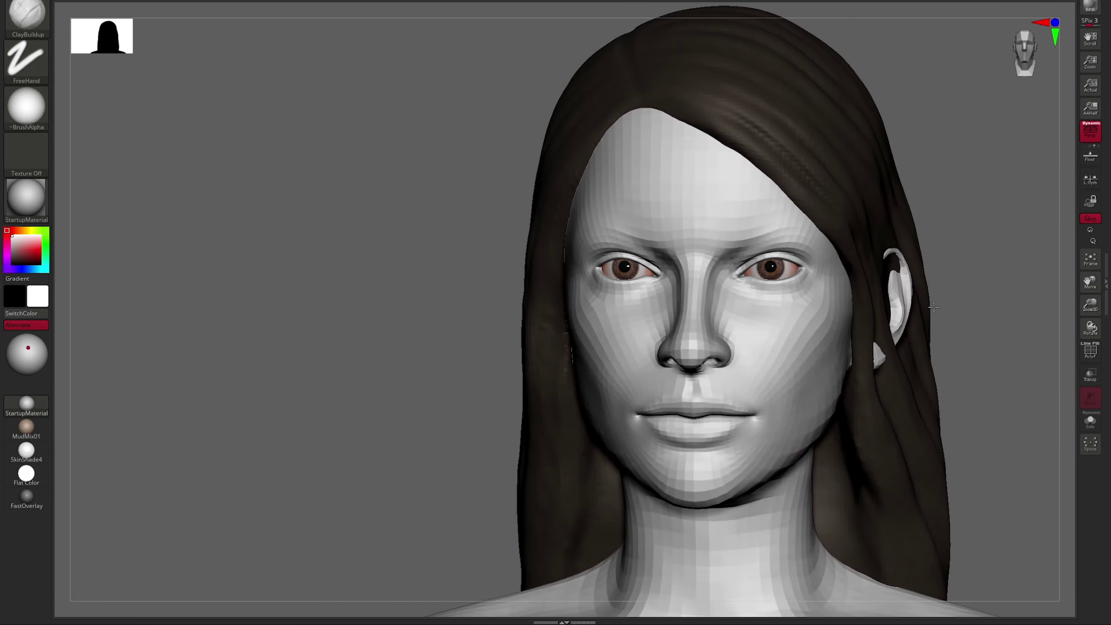
right_click_drag(818, 370, 828, 288)
right_click(828, 288)
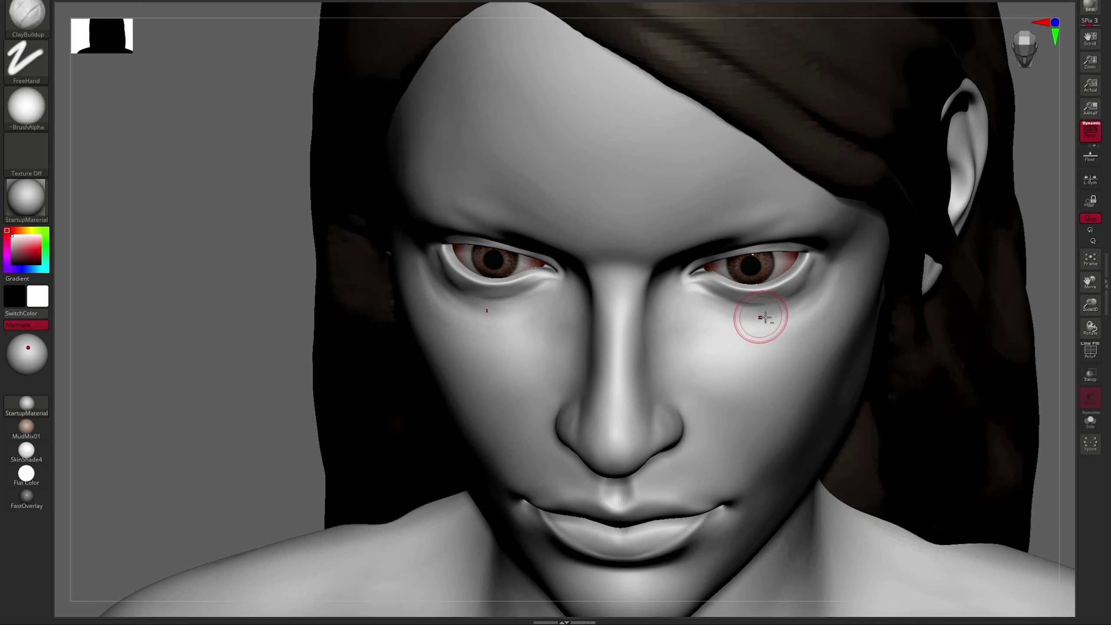
right_click_drag(766, 318, 765, 301)
right_click_drag(646, 313, 819, 322)
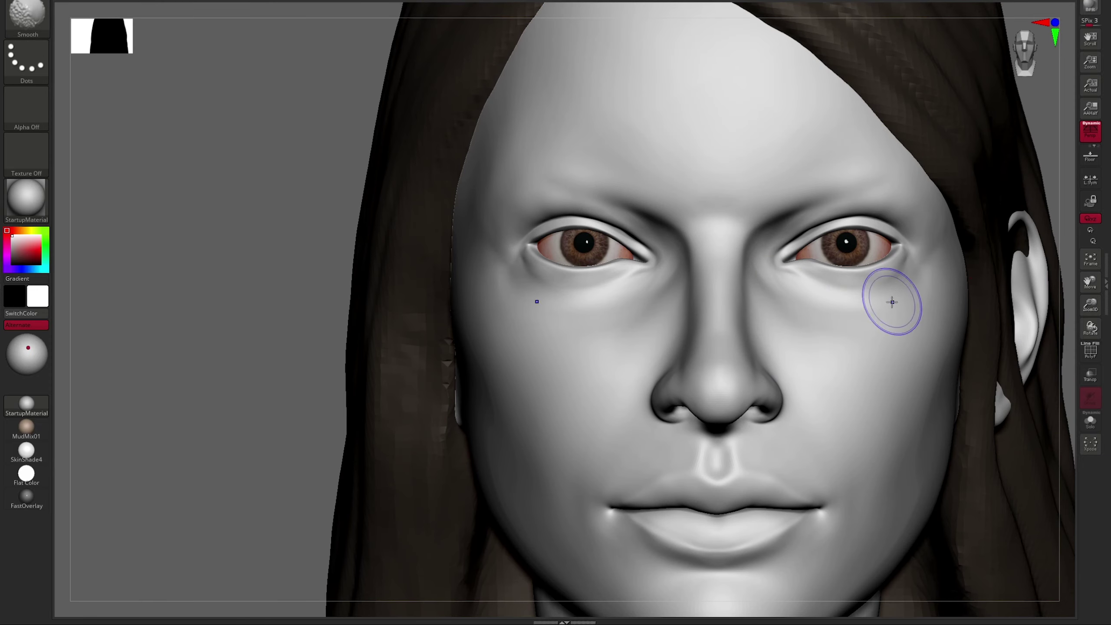
mouse_move(892, 302)
right_mouse_down()
mouse_move(889, 278)
mouse_move(846, 340)
mouse_move(636, 341)
mouse_move(583, 360)
right_mouse_up()
right_click_drag(727, 192, 719, 311)
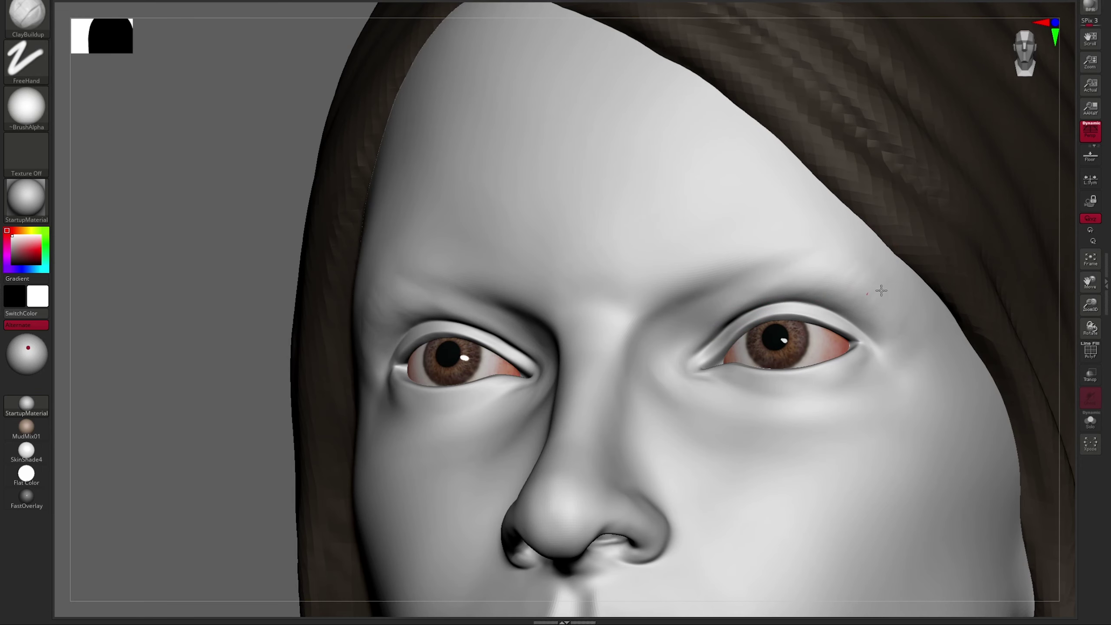
Show only the bald head and refine the temples and side of the head with an enlarged ClayBuildup brush.
key("shift")
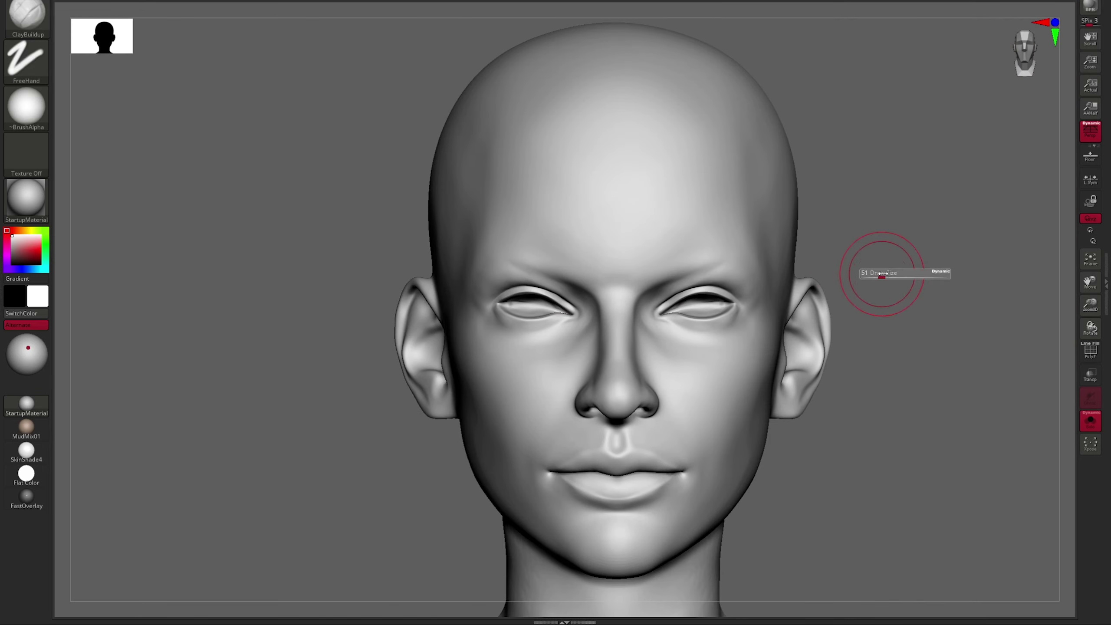
right_click_drag(886, 268, 815, 214)
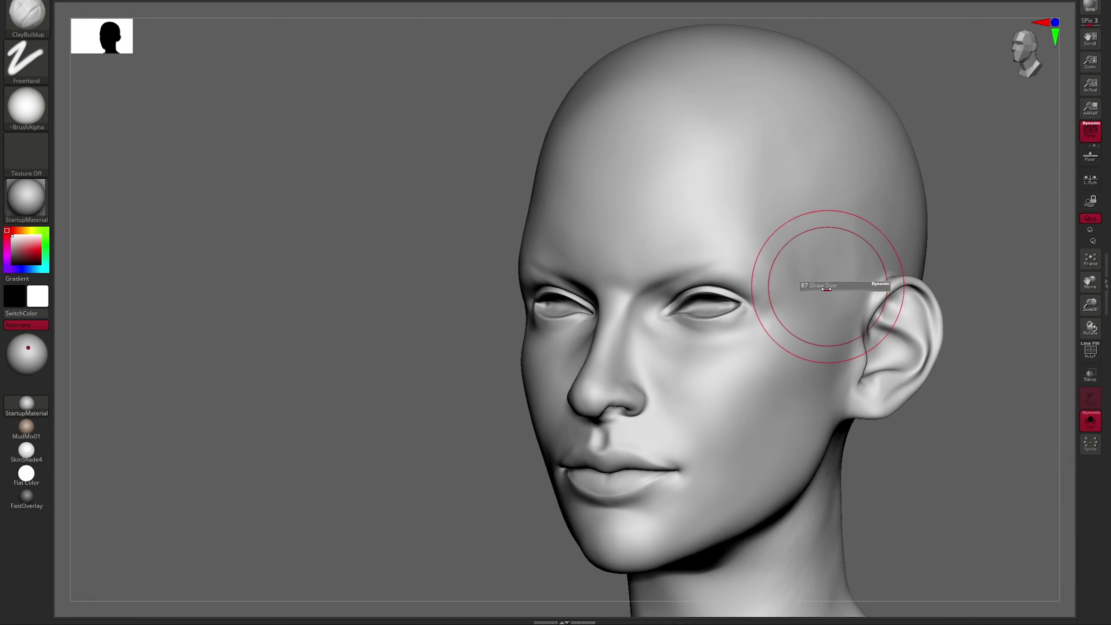
right_click_drag(826, 288, 778, 310)
right_click_drag(857, 278, 910, 259)
Thicken the ears with the Inflat brush and adjust their outer shape with the Move brush.
key("b")
key("i")
key("n")
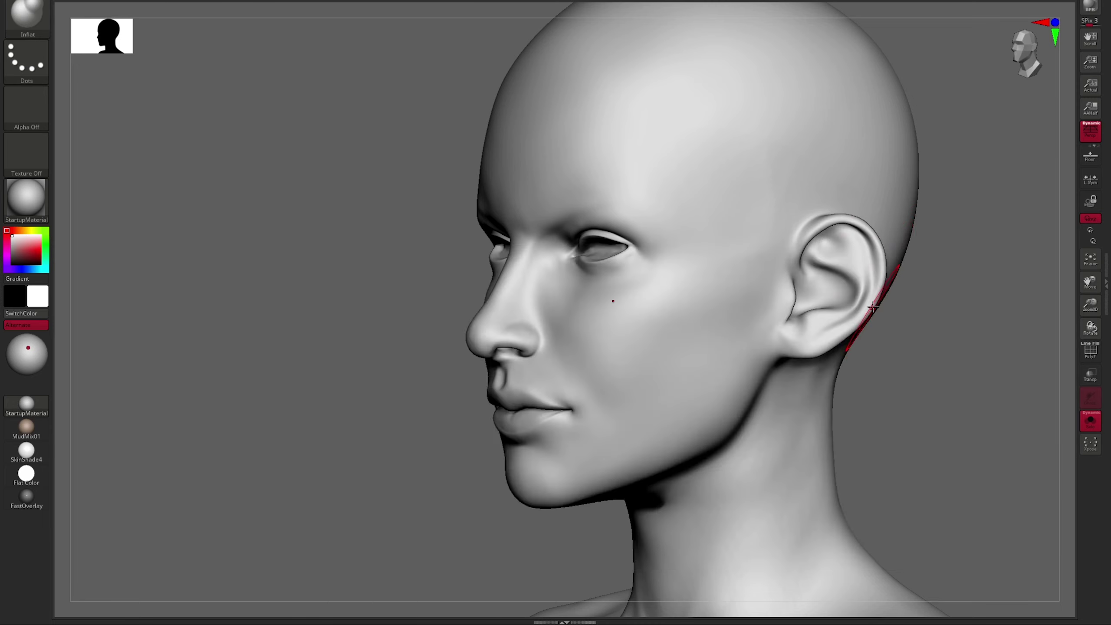
mouse_move(870, 286)
right_mouse_down("ctrl")
mouse_move(846, 286)
mouse_move(918, 250)
right_mouse_up("ctrl")
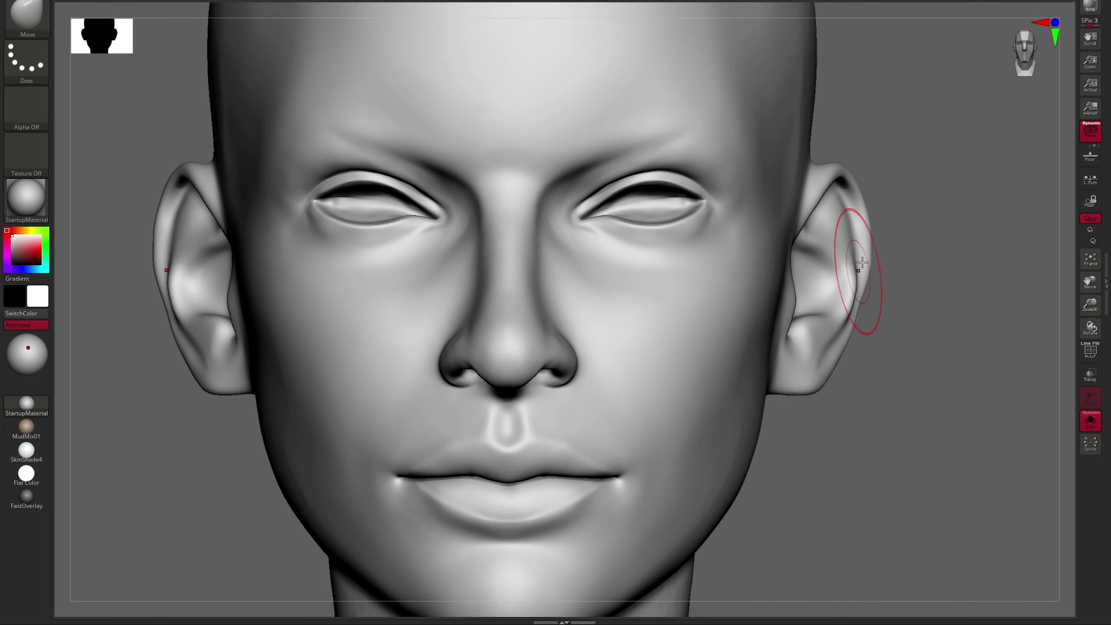
mouse_move(819, 198)
right_mouse_down()
mouse_move(791, 199)
mouse_move(550, 67)
mouse_move(850, 183)
mouse_move(789, 154)
mouse_move(751, 316)
right_mouse_up()
Define the inner edge of the ear rim with the DamStandard brush and isolate the ear area of the mesh.
key("b")
key("d")
key("s")
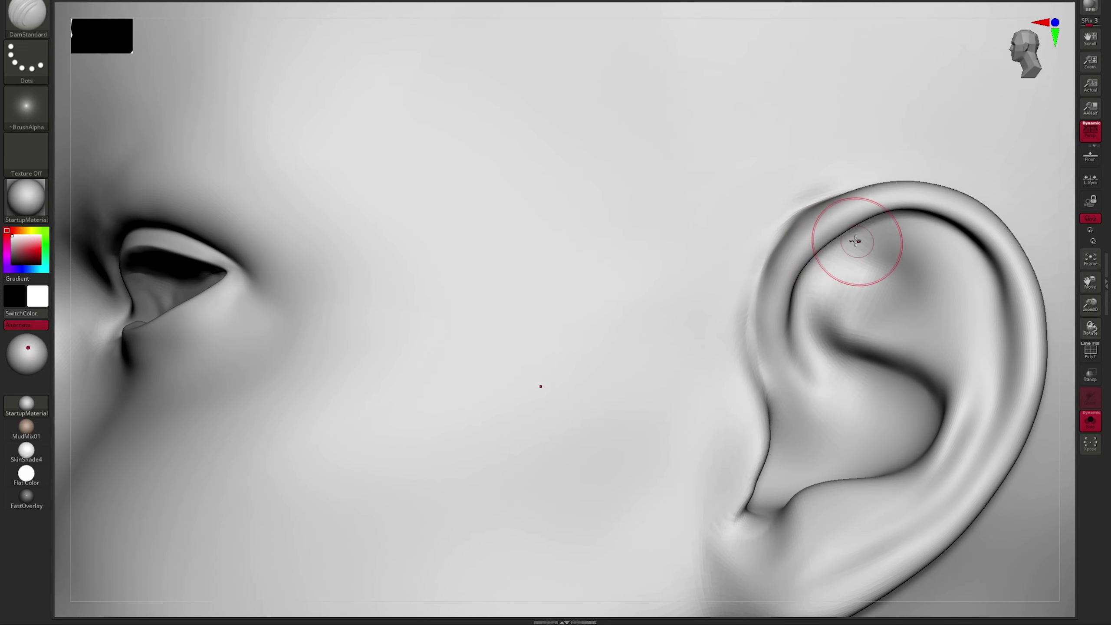
right_click_drag(856, 241, 793, 216, "ctrl")
mouse_move(794, 216)
left_mouse_down("ctrl+shift")
mouse_move(896, 367)
mouse_move(937, 354)
left_mouse_up("ctrl+shift")
mouse_move(938, 354)
right_mouse_down("ctrl")
mouse_move(906, 372)
mouse_move(576, 357)
right_mouse_up("ctrl")
Sculpt and smooth the groove between the ear's outer rim and inner fold with the Standard brush.
right_click_drag(554, 270, 948, 216)
right_click_drag(863, 286, 759, 141)
right_click_drag(615, 360, 578, 241)
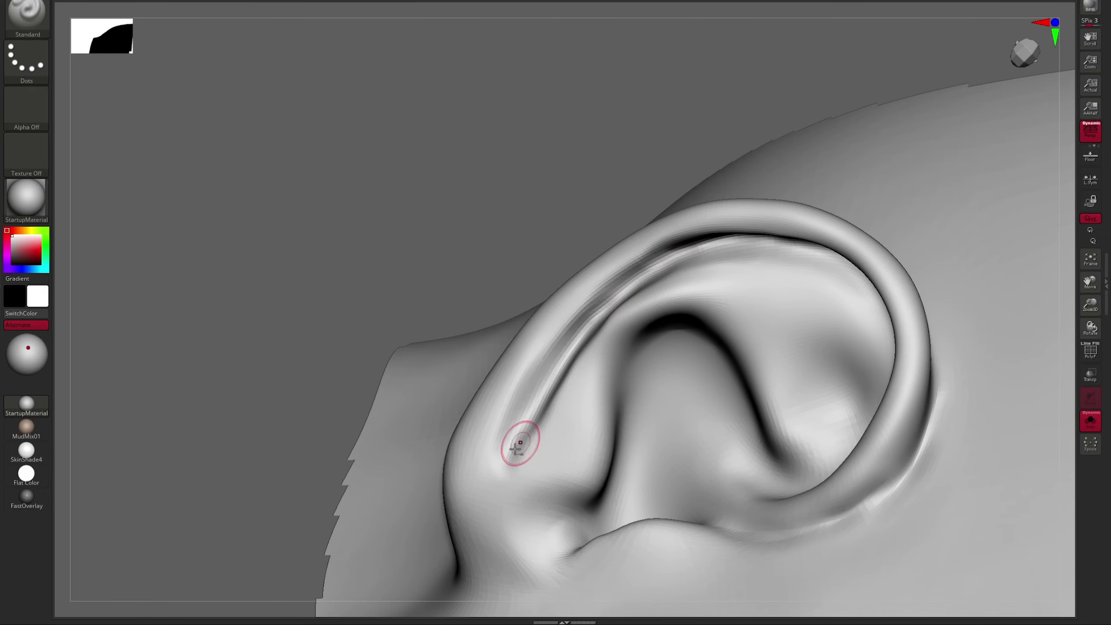
mouse_move(521, 442)
right_mouse_down()
mouse_move(590, 153)
mouse_move(695, 293)
mouse_move(360, 268)
right_mouse_up()
left_click_drag(359, 267, 437, 374, "shift")
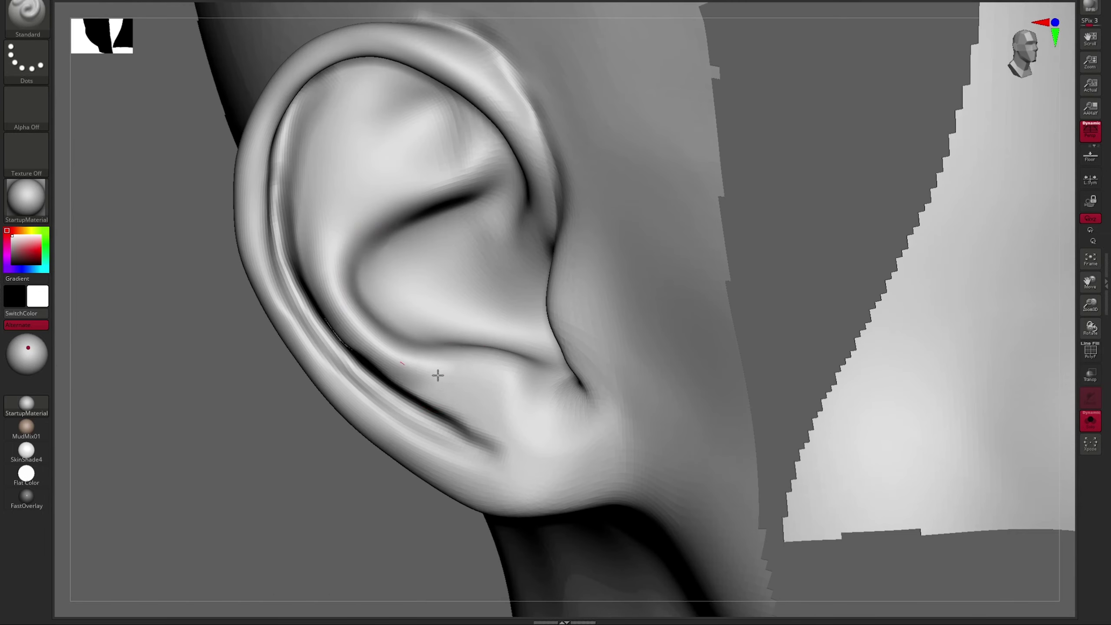
right_click_drag(437, 374, 425, 313)
right_click_drag(596, 123, 1036, 293, "alt")
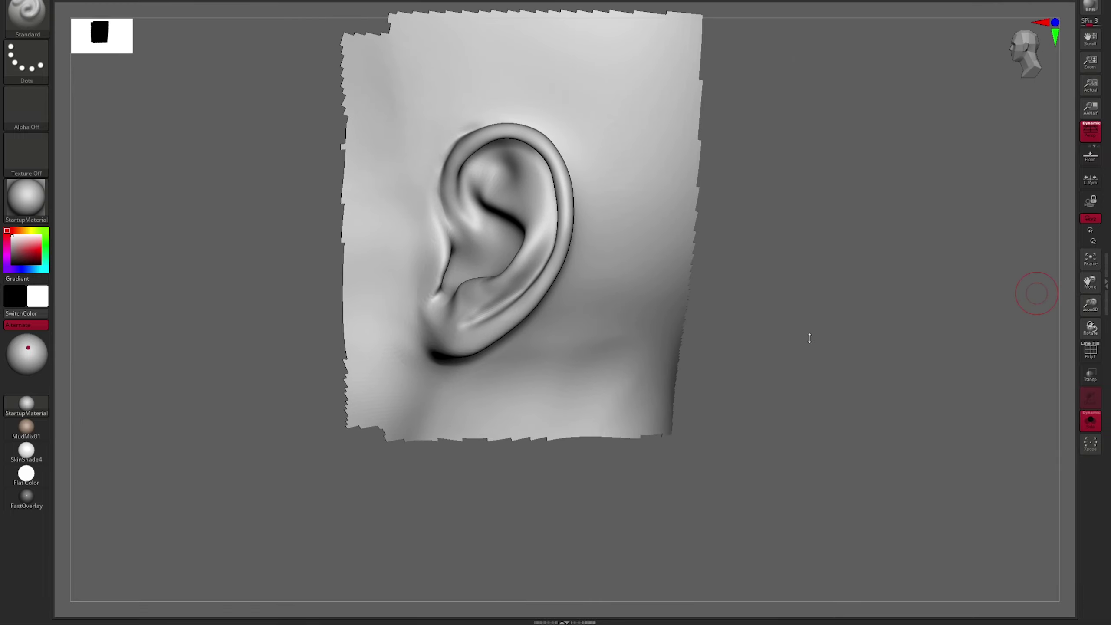
Mask the ear's inner area with a lasso and adjust the outer rim with a resized Move brush.
mouse_move(811, 338)
right_mouse_down()
mouse_move(850, 163)
mouse_move(831, 191)
mouse_move(527, 331)
mouse_move(732, 159)
mouse_move(703, 159)
mouse_move(739, 281)
right_mouse_up()
key("b")
key("m")
key("v")
right_click(625, 193)
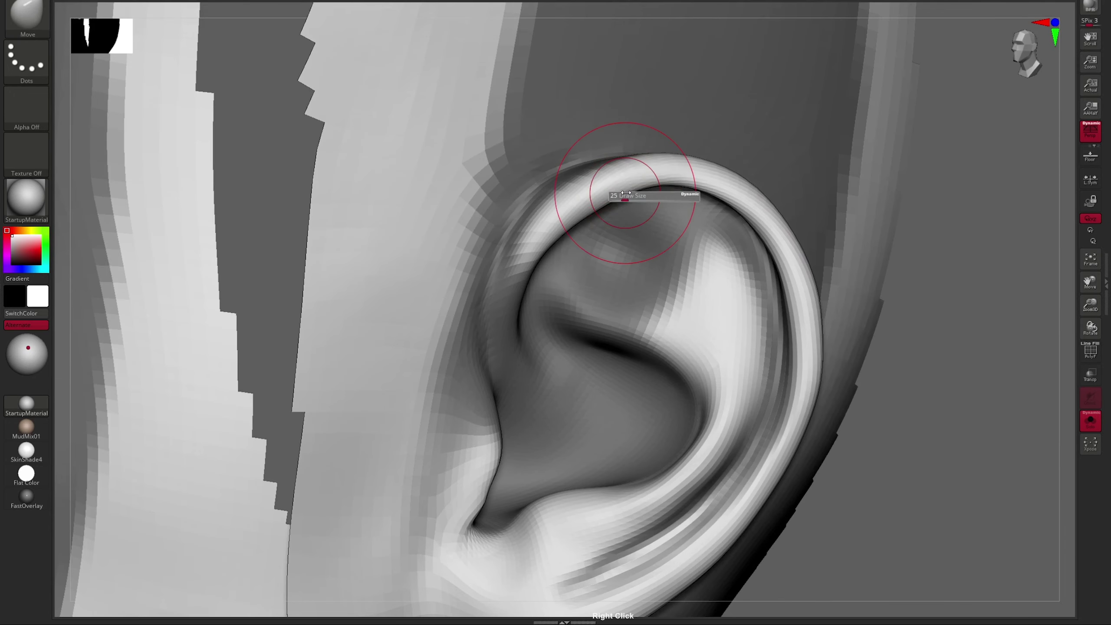
right_click_drag(938, 291, 743, 227)
mouse_move(743, 227)
left_mouse_down("ctrl")
mouse_move(646, 237)
mouse_move(402, 606)
left_mouse_up("ctrl")
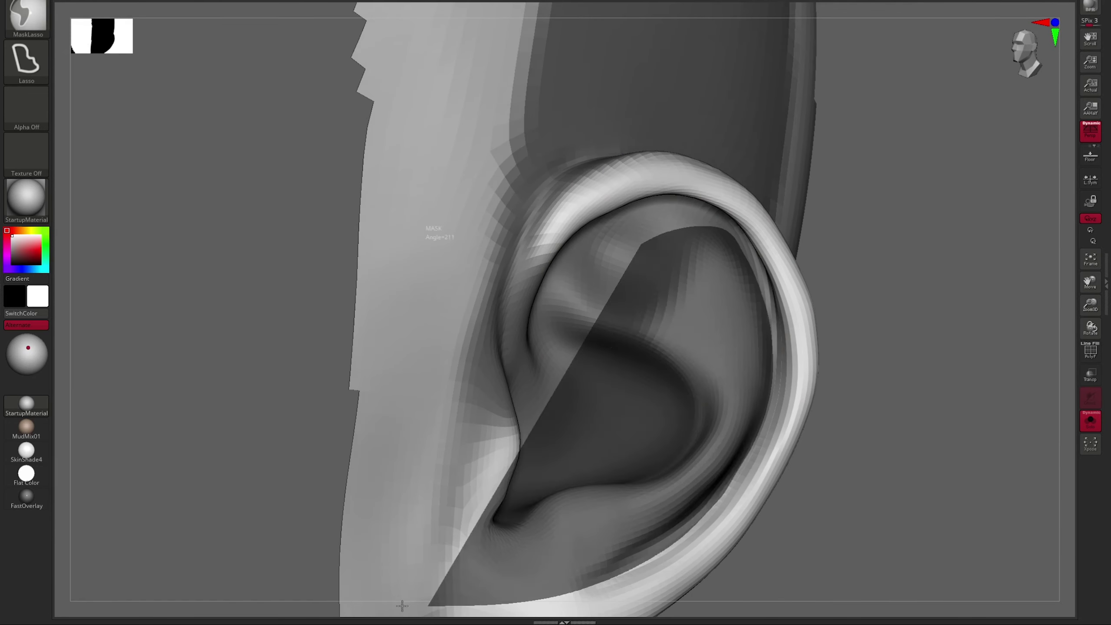
left_click_drag(402, 606, 412, 609, "ctrl")
mouse_move(708, 322)
right_mouse_down()
mouse_move(827, 285)
mouse_move(822, 210)
mouse_move(918, 193)
mouse_move(827, 28)
right_mouse_up()
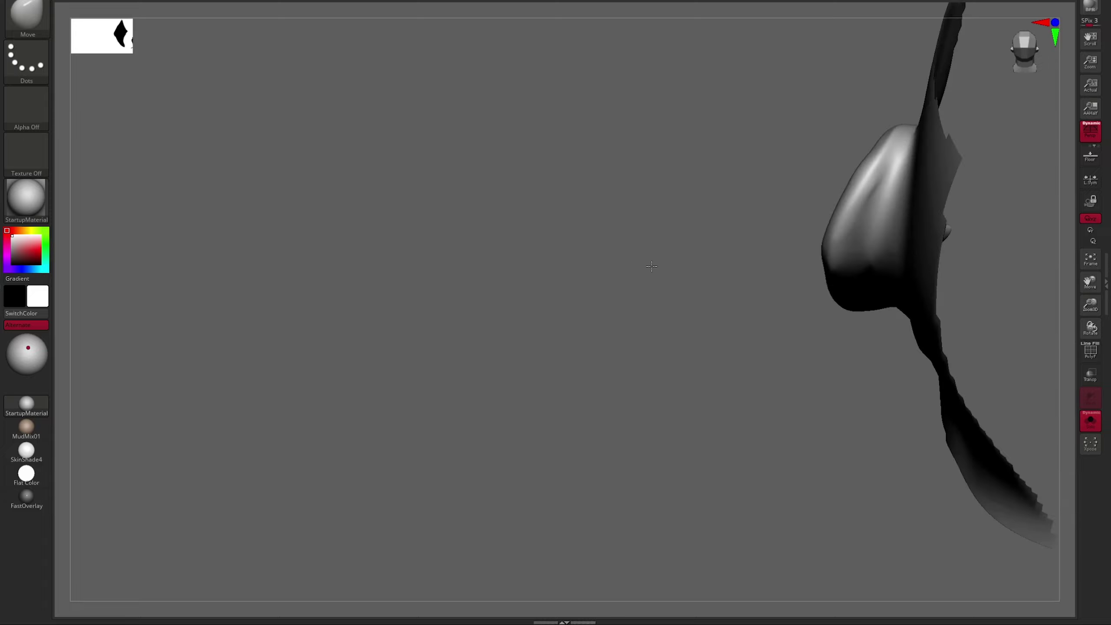
right_click_drag(569, 306, 627, 277)
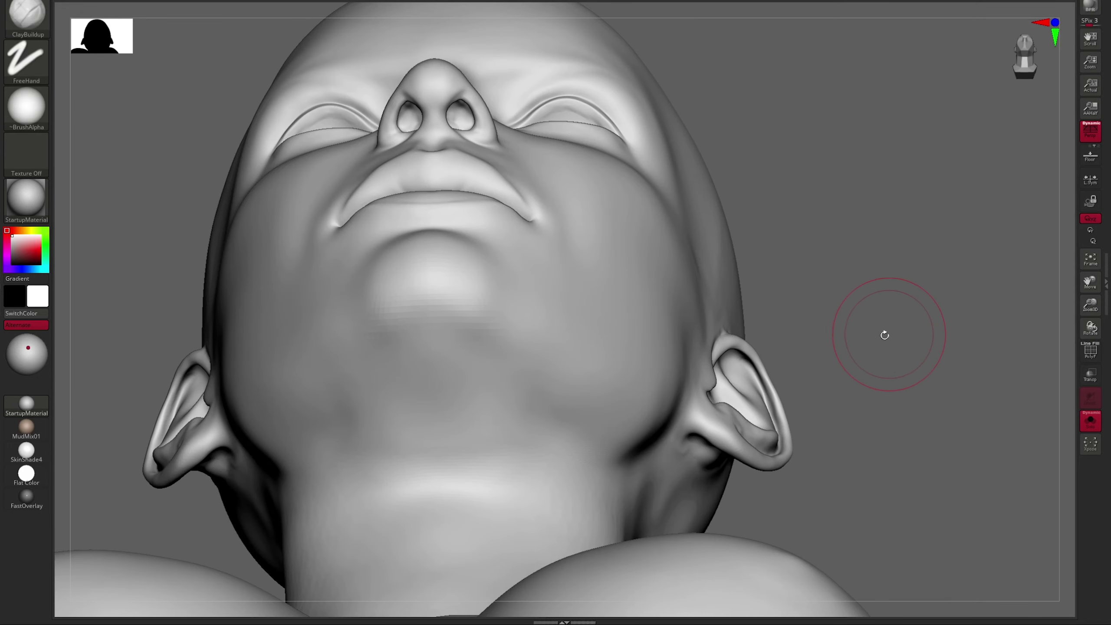
Define and smooth where the upper ear joins the head, using the DamStandard and Smooth brushes and adjusting its shape with Move.
left_click_drag(884, 335, 842, 411)
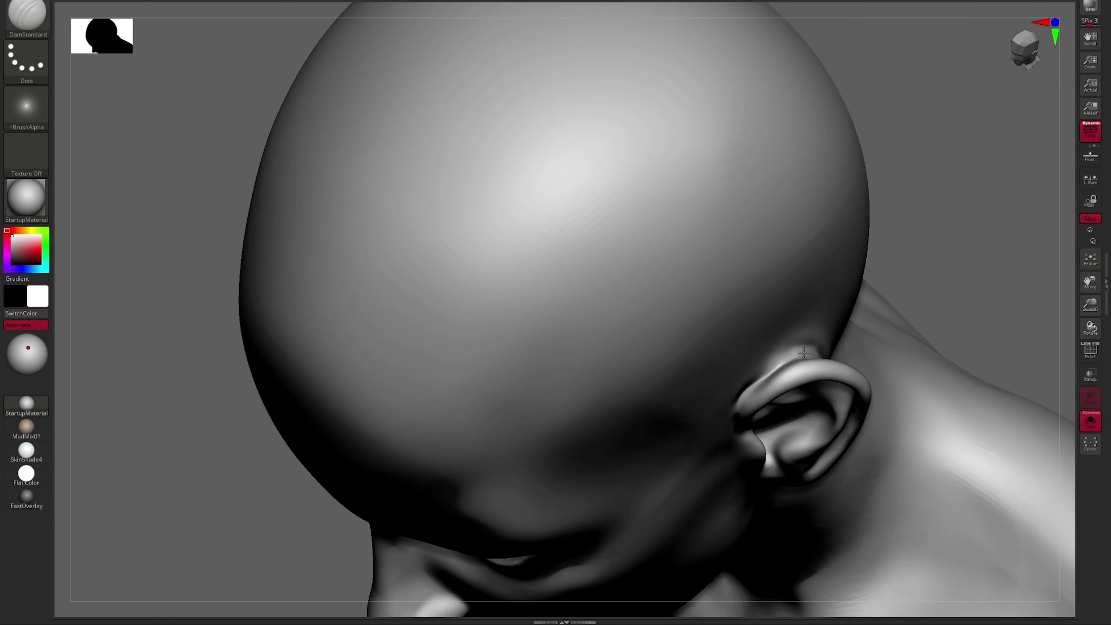
mouse_move(779, 332)
right_mouse_down()
mouse_move(779, 388)
mouse_move(682, 236)
mouse_move(752, 355)
mouse_move(737, 214)
mouse_move(766, 340)
right_mouse_up()
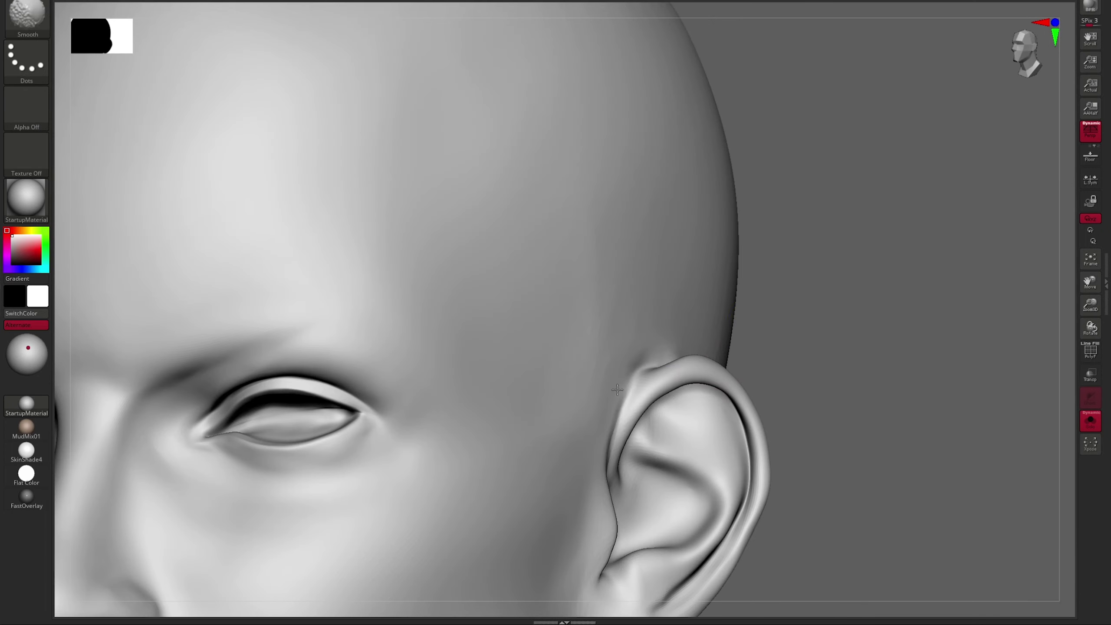
mouse_move(766, 339)
right_mouse_down()
mouse_move(819, 367)
mouse_move(716, 305)
mouse_move(795, 343)
mouse_move(757, 373)
mouse_move(923, 372)
mouse_move(752, 377)
mouse_move(694, 304)
mouse_move(825, 315)
right_mouse_up()
key("b")
key("m")
key("v")
right_click_drag(787, 357, 869, 284)
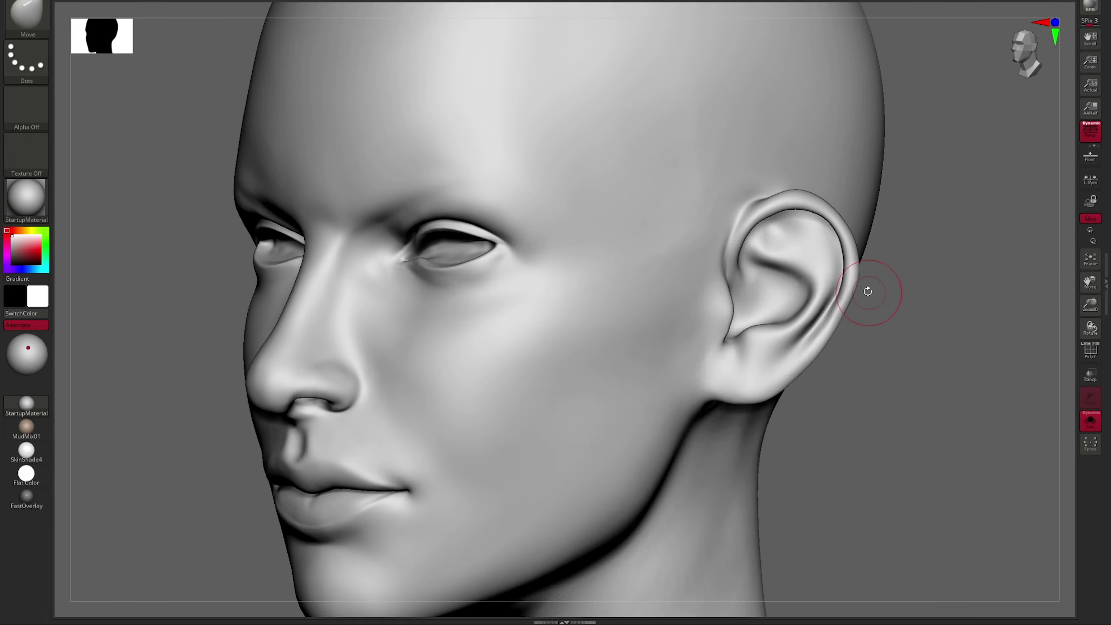
Open the ClayBuildup brush's auto-masking settings and adjust the upper inner ear with a resized Move brush.
key("b")
left_click(66, 367)
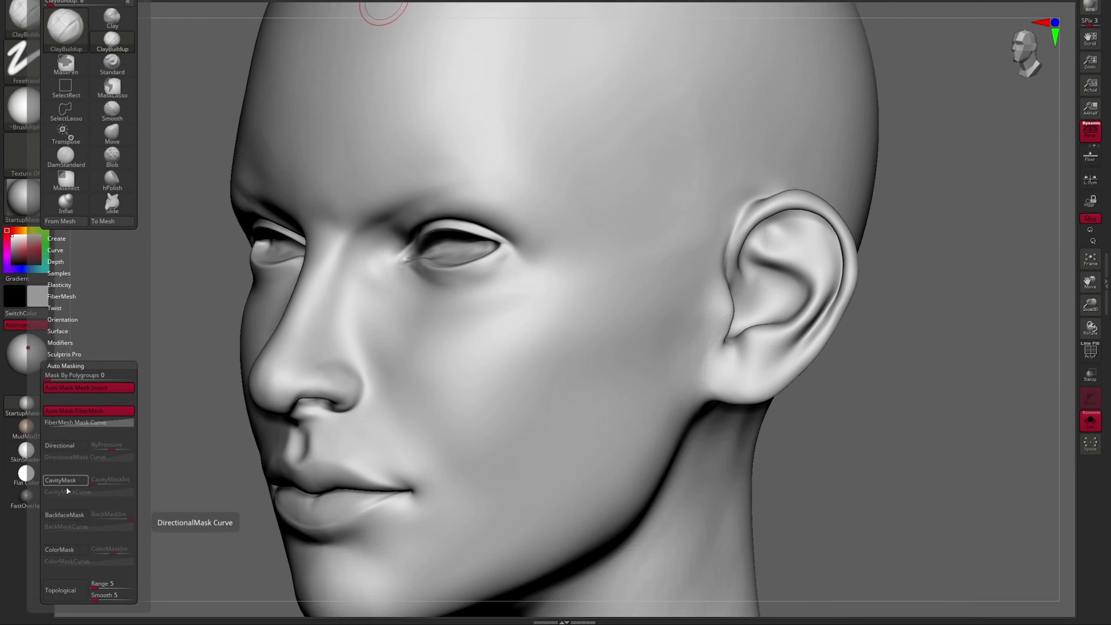
mouse_move(801, 350)
right_mouse_down("ctrl")
mouse_move(723, 179)
mouse_move(827, 210)
right_mouse_up("ctrl")
right_click_drag(621, 333, 713, 298, "ctrl")
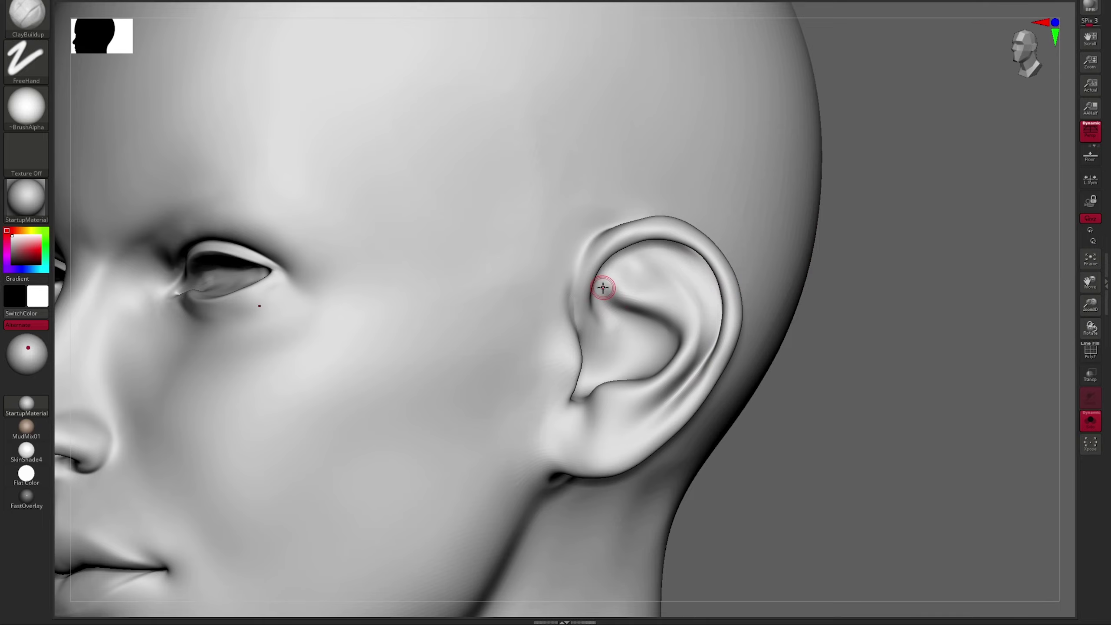
key("b")
key("m")
key("v")
key("s")
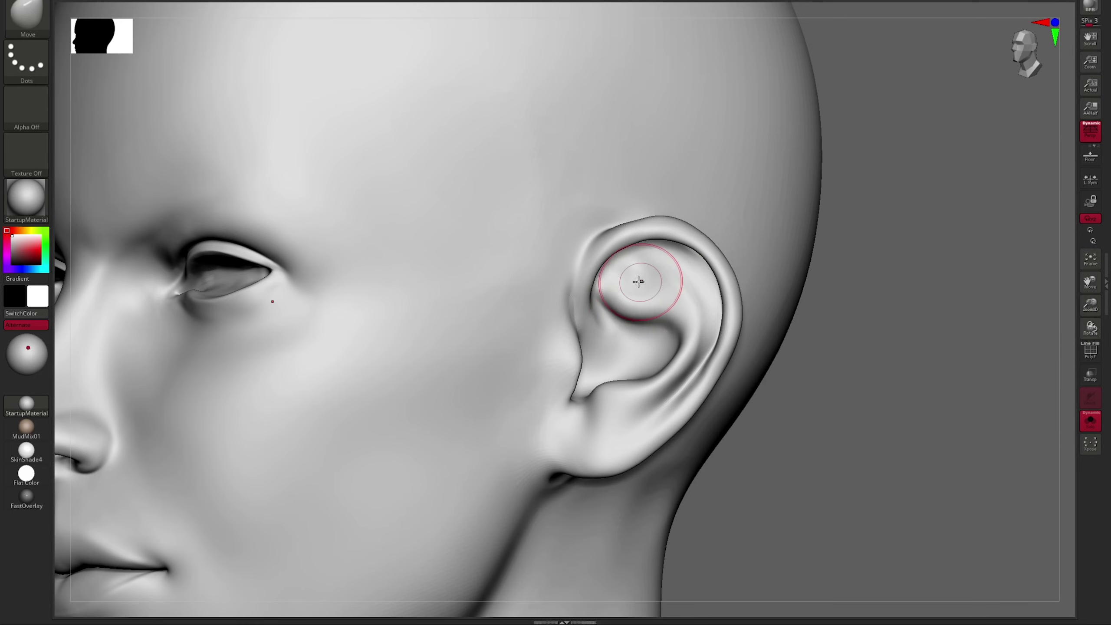
Sculpt the branching folds and the hollow between them in the upper inner ear with the ClayBuildup brush.
mouse_move(639, 282)
right_mouse_down()
mouse_move(826, 249)
mouse_move(712, 422)
mouse_move(649, 202)
mouse_move(744, 211)
mouse_move(618, 202)
mouse_move(569, 271)
mouse_move(634, 284)
mouse_move(613, 333)
mouse_move(547, 306)
right_mouse_up()
key("b")
key("c")
key("b")
key("b")
key("s")
key("t")
key("b")
key("c")
key("b")
right_click_drag(656, 262, 708, 263)
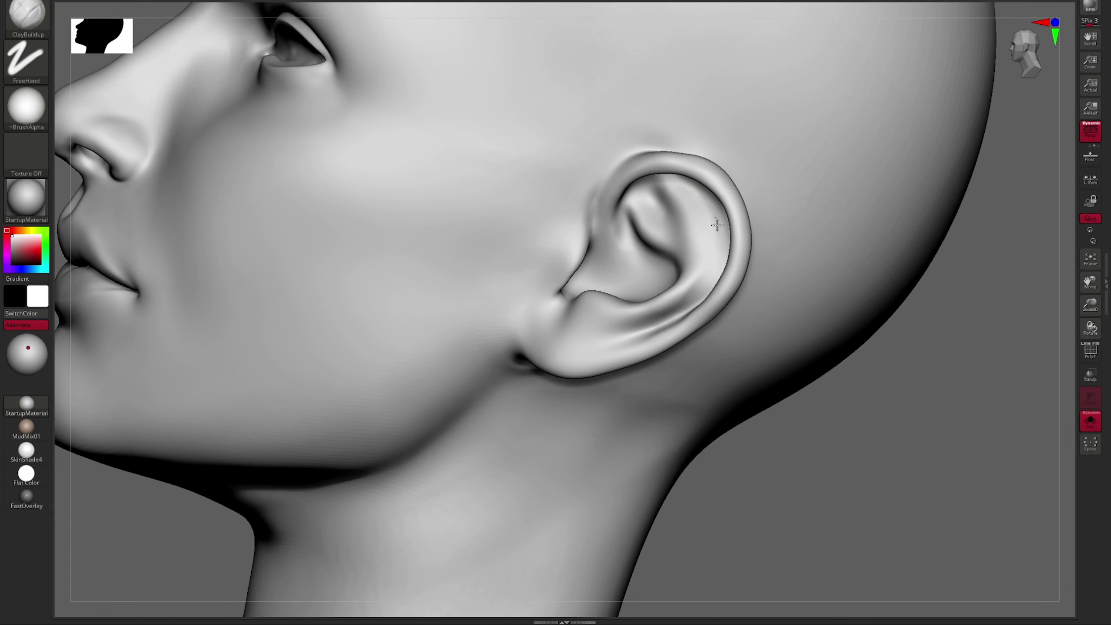
right_click_drag(717, 226, 705, 234)
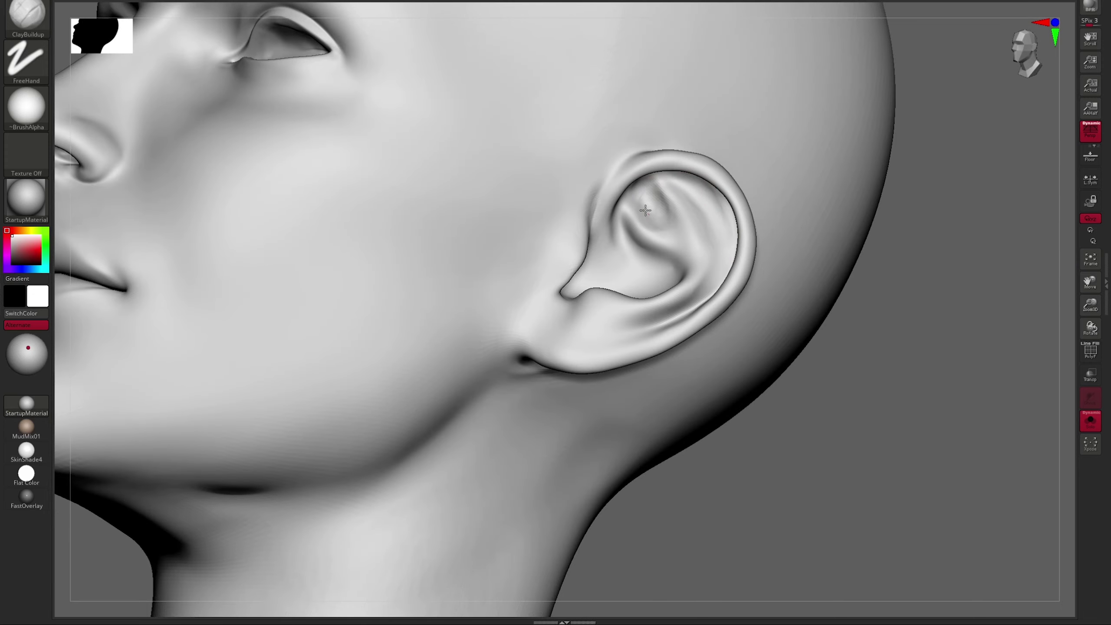
right_click_drag(683, 214, 689, 221, "shift")
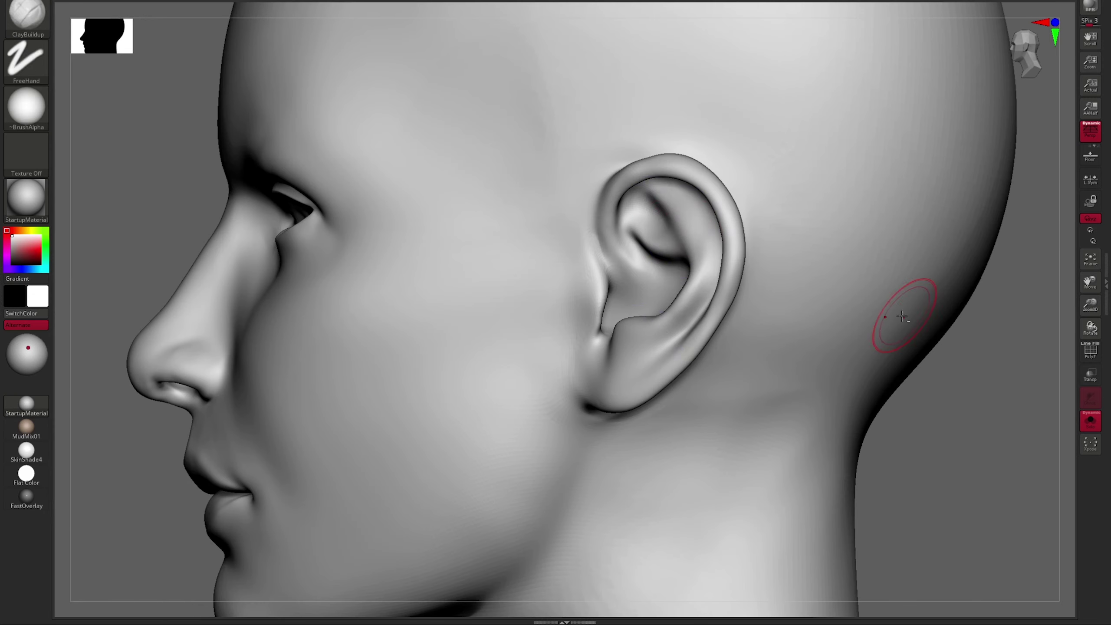
Compare the head with and without hair from the front and in profile.
right_click_drag(903, 316, 786, 306, "shift")
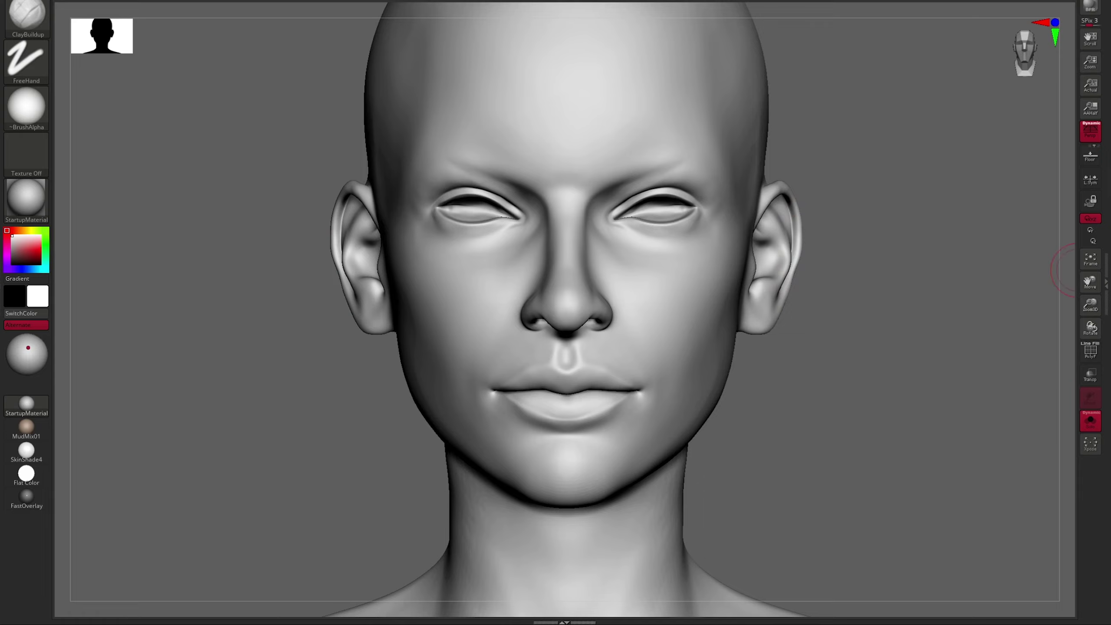
left_click(1091, 420)
right_click_drag(919, 317, 623, 449)
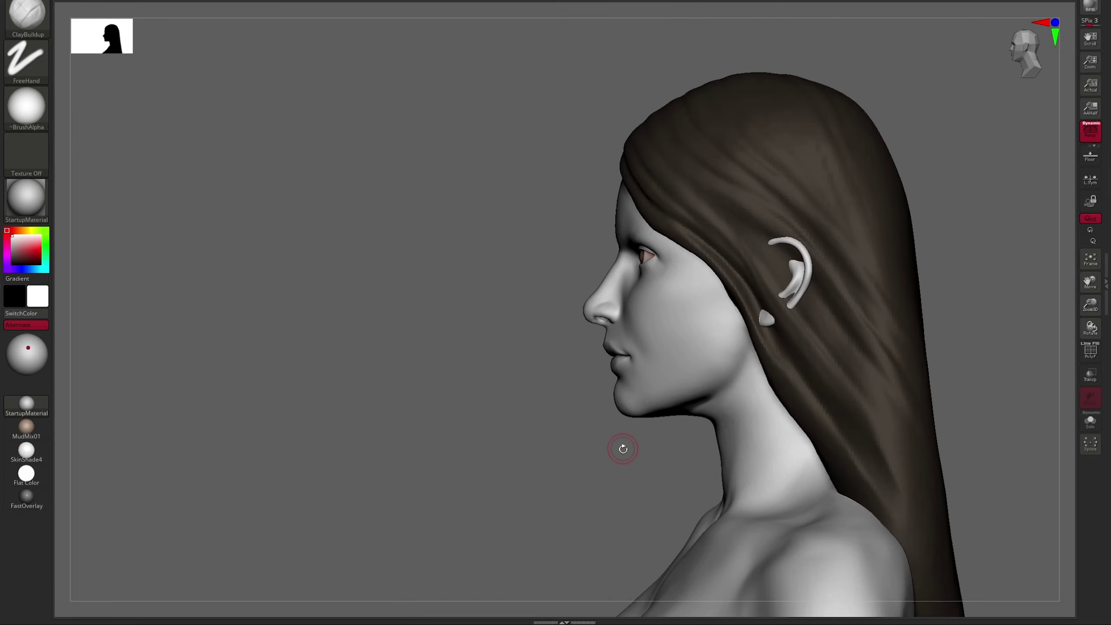
left_click(1091, 420)
right_click_drag(718, 359, 898, 235)
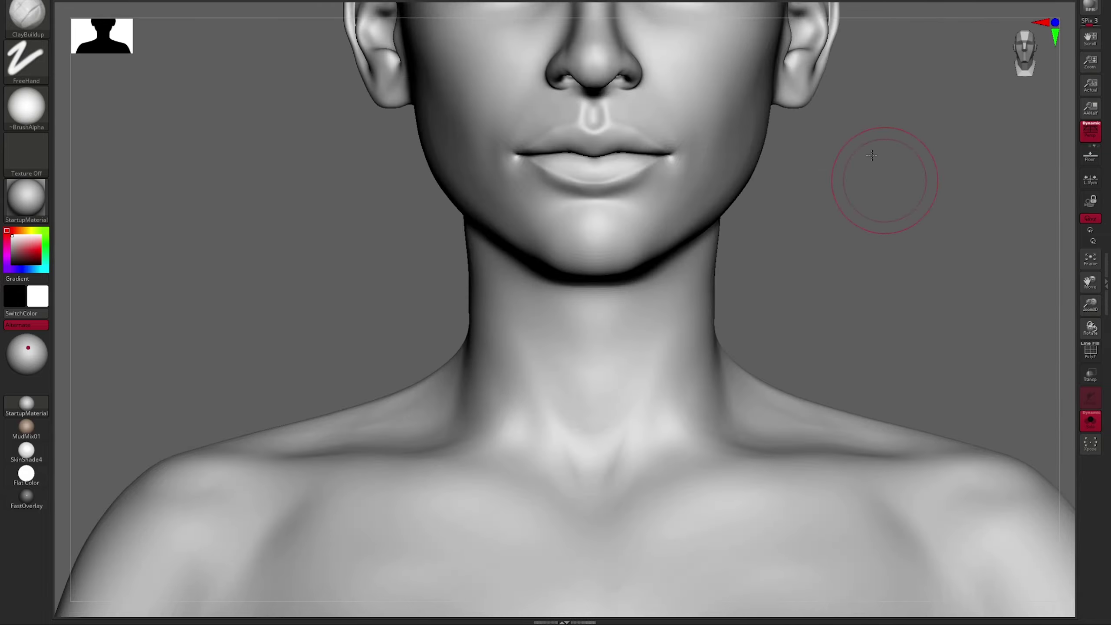
Isolate the head and neck from the body and adjust the jawline with a resized Move brush.
right_click_drag(881, 174, 732, 318, "ctrl")
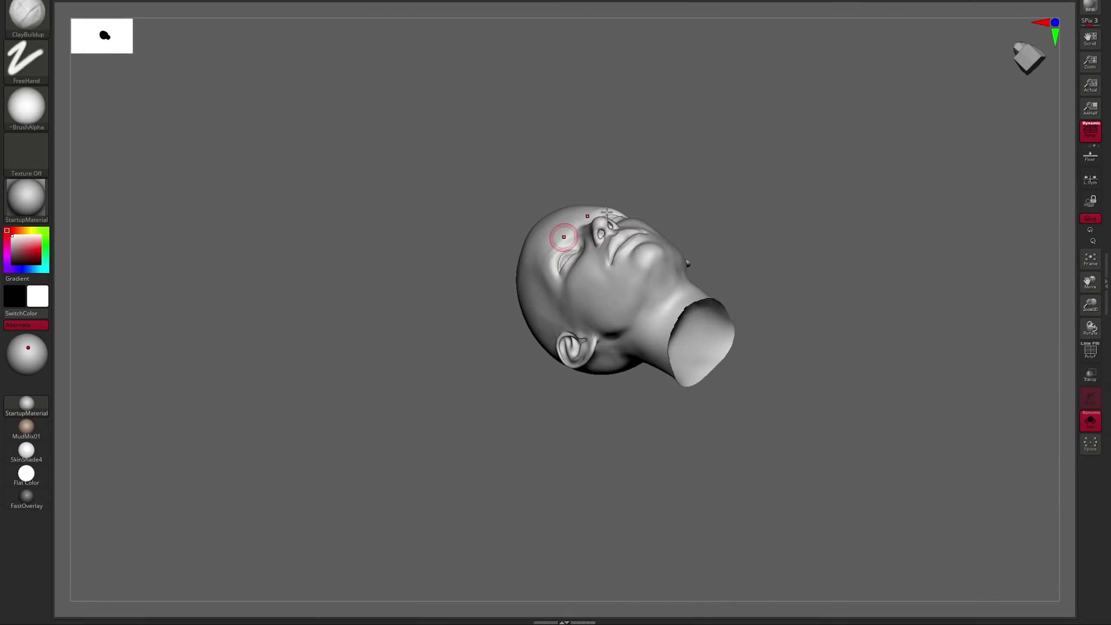
mouse_move(608, 212)
right_mouse_down()
mouse_move(709, 219)
mouse_move(798, 293)
mouse_move(669, 374)
right_mouse_up()
key("b")
key("m")
key("v")
key("s")
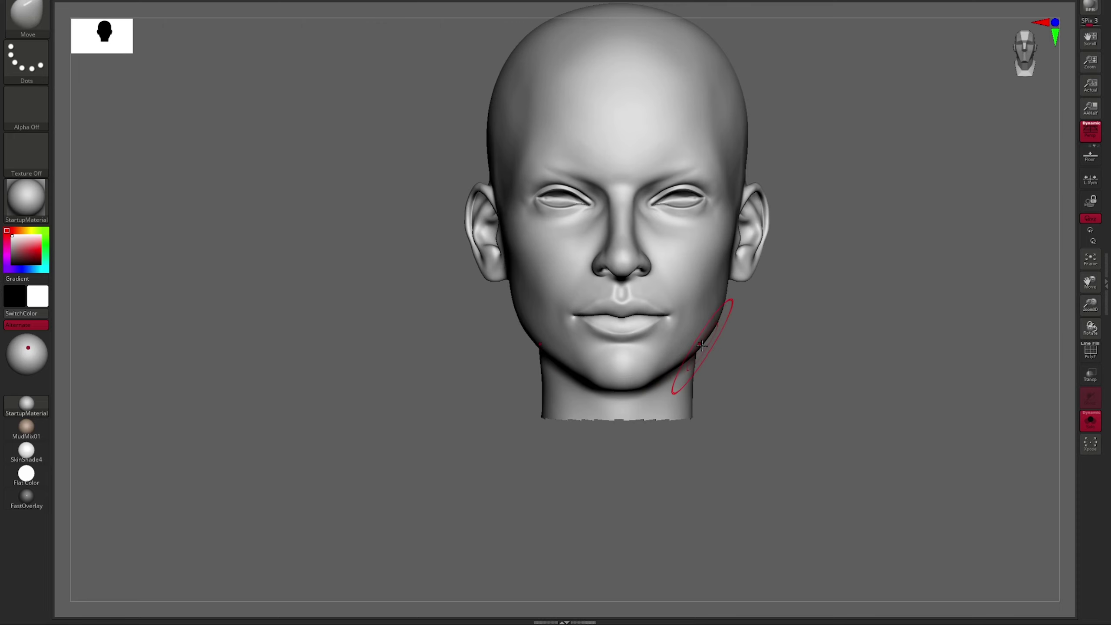
Show the hair and eyes again and refine the mouth corners and lip line with the Move and Inflat brushes.
key("ctrl+shift+s")
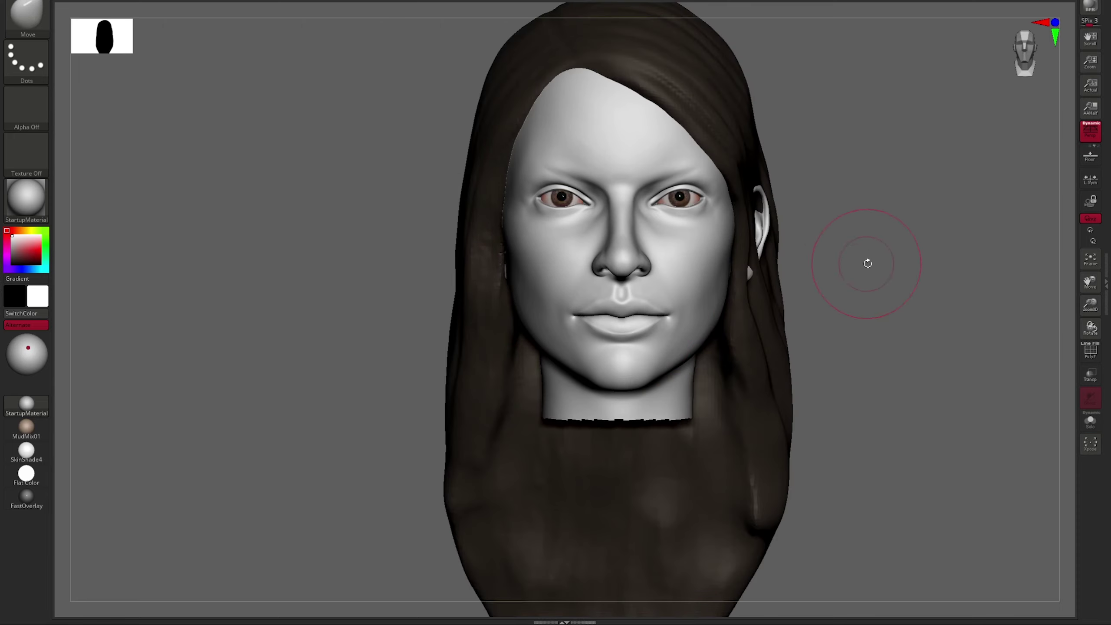
right_click_drag(624, 180, 643, 266, "ctrl")
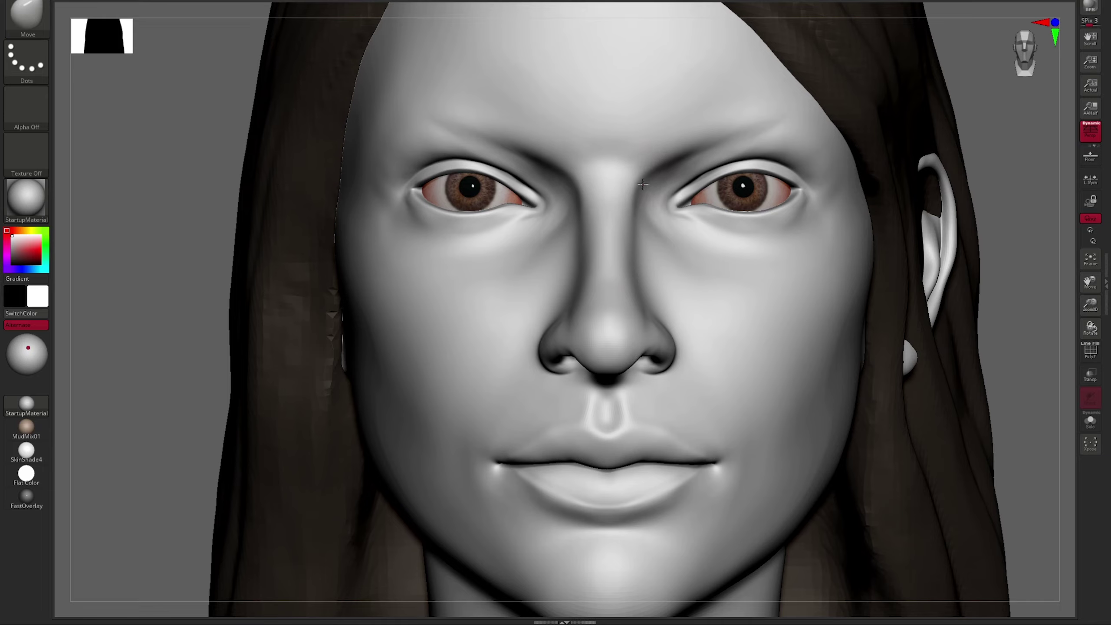
mouse_move(774, 134)
right_mouse_down()
mouse_move(742, 370)
mouse_move(679, 418)
mouse_move(727, 456)
right_mouse_up()
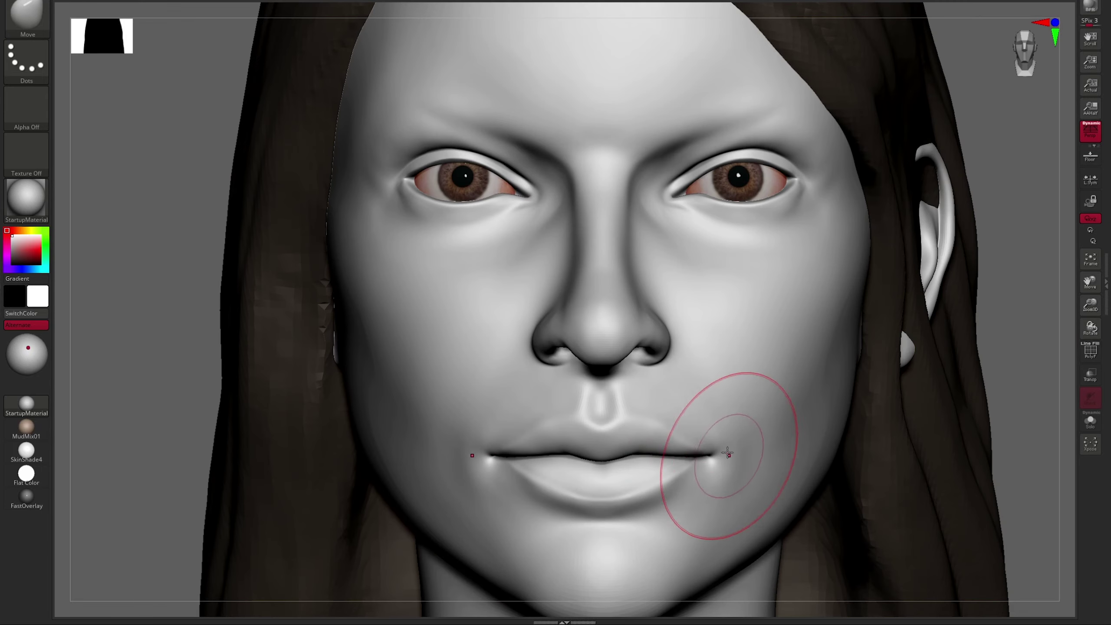
right_click_drag(731, 459, 843, 450, "ctrl")
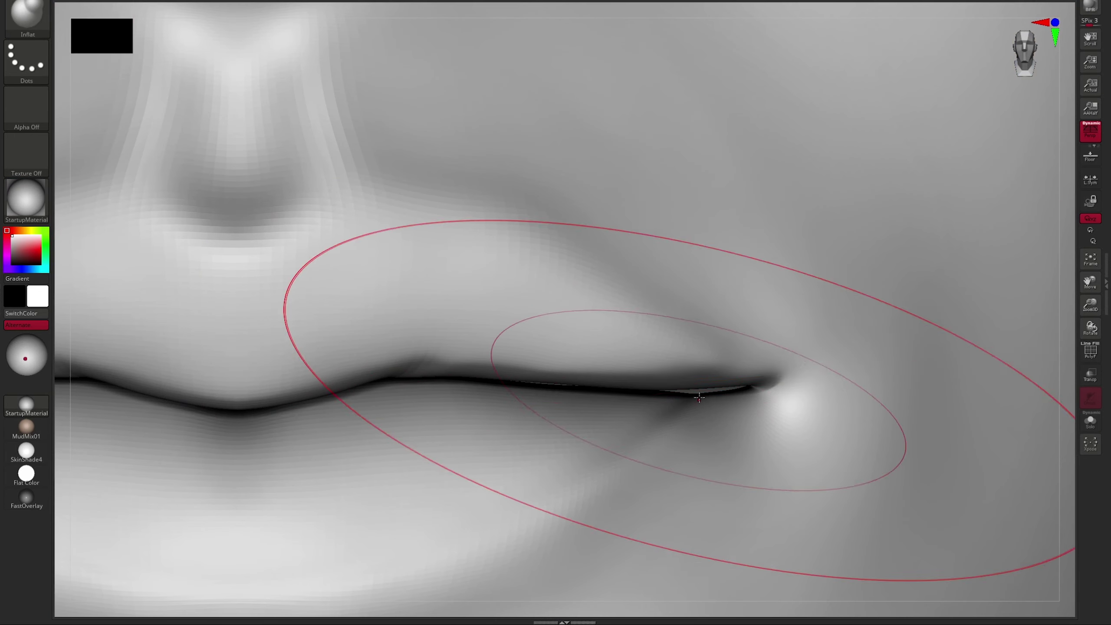
right_click_drag(700, 398, 828, 350)
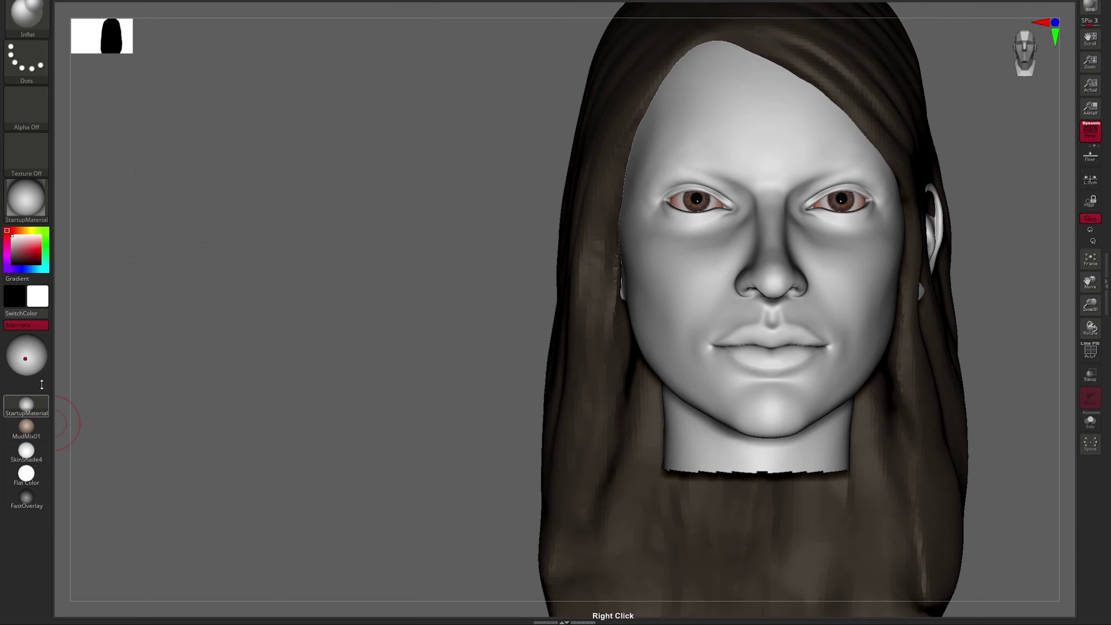
Reposition the light, toggle the DeepShadow preview option and render the head with BPR shadows.
left_click_drag(26, 359, 29, 344)
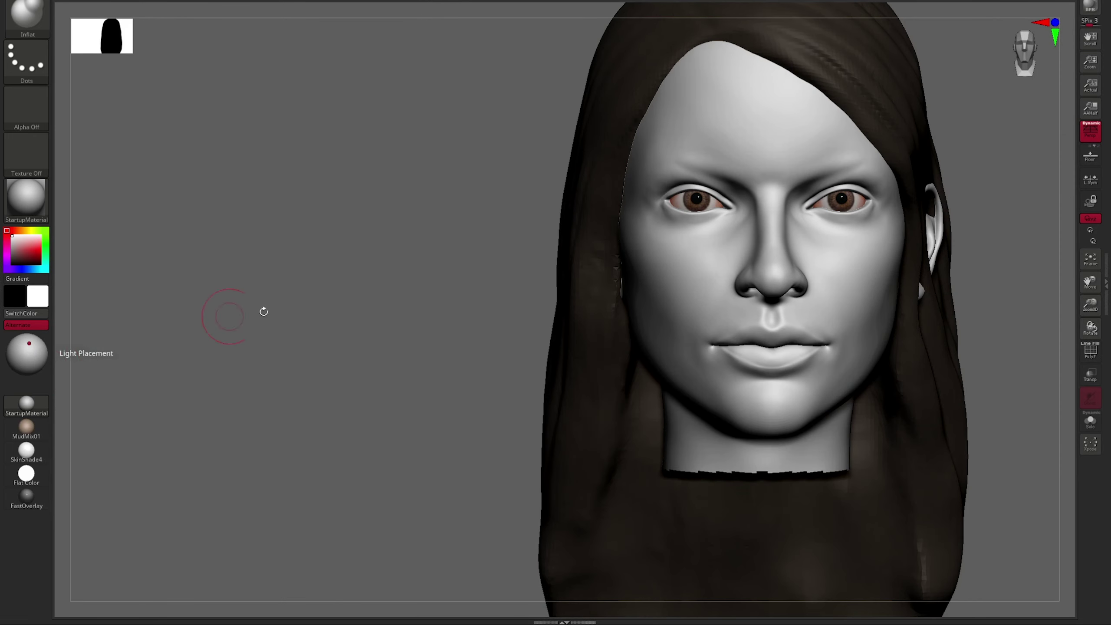
right_click_drag(263, 311, 339, 8)
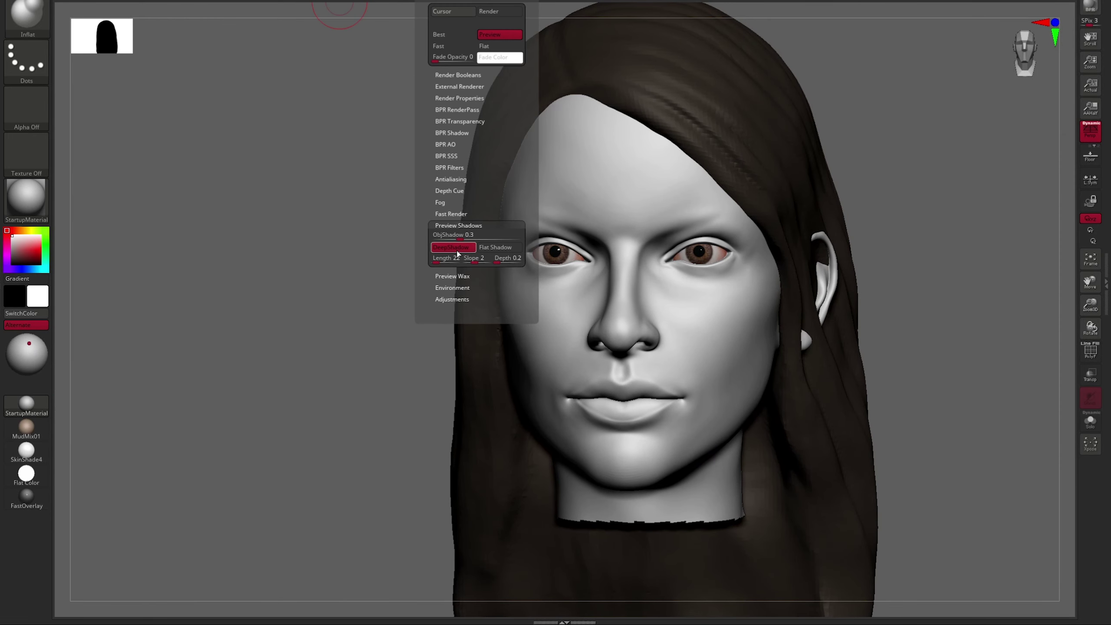
left_click(459, 248)
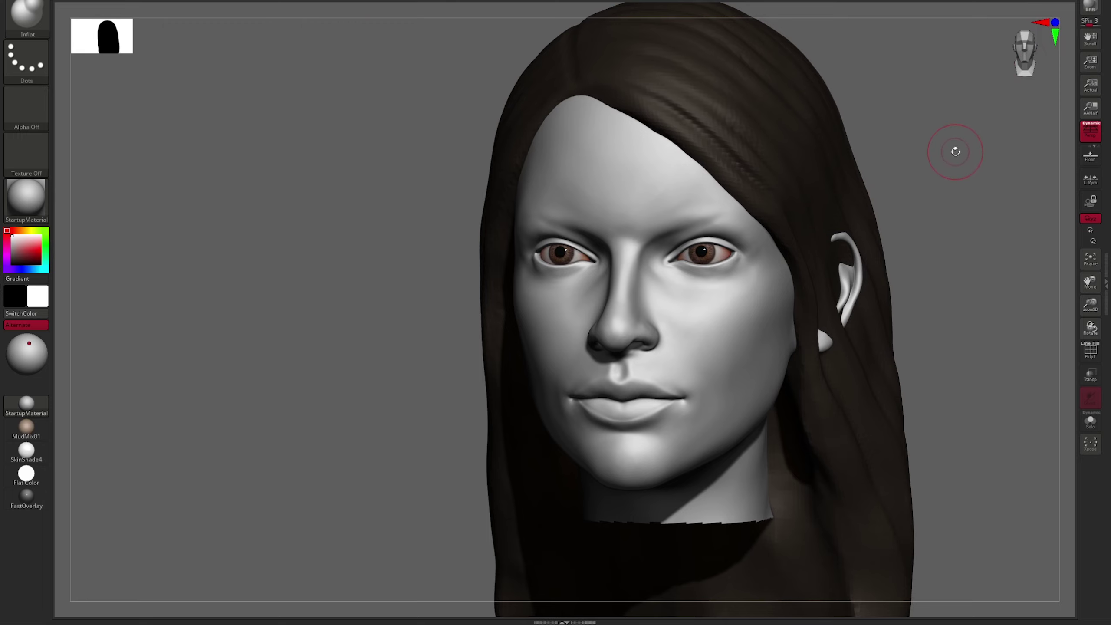
left_click(1045, 52)
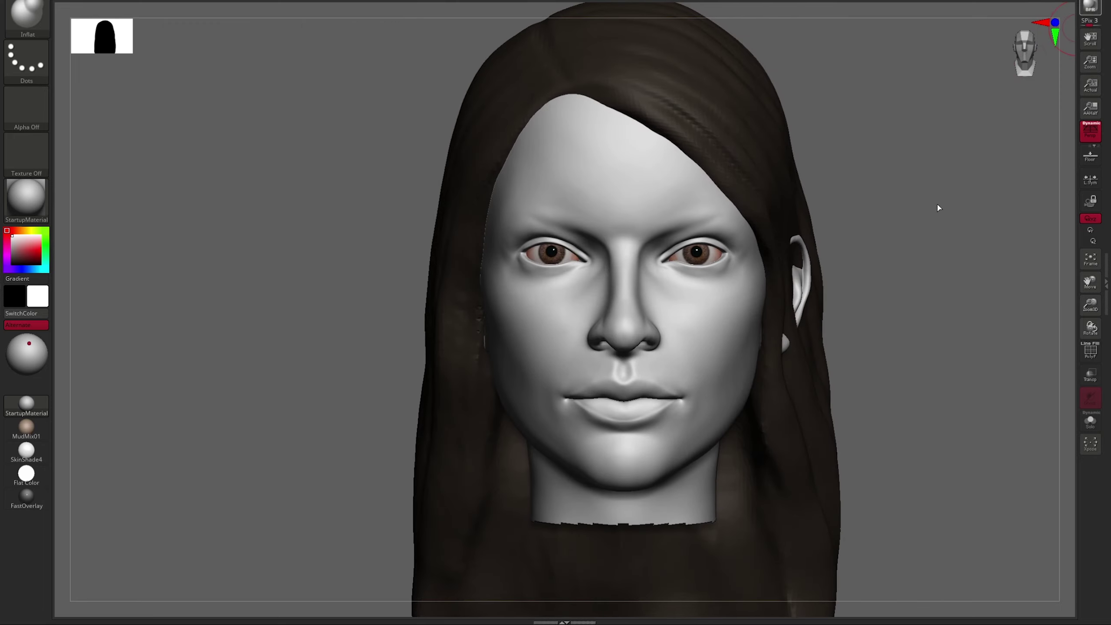
left_click(32, 348)
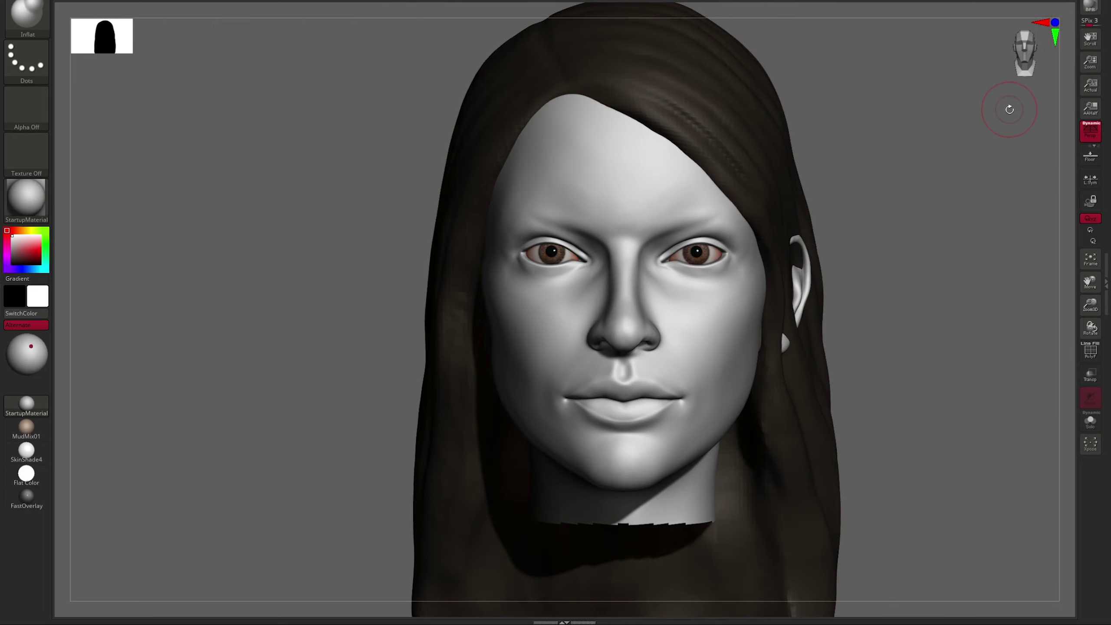
Apply the MudMix01 material and check the face from above and from the front.
left_click(26, 427)
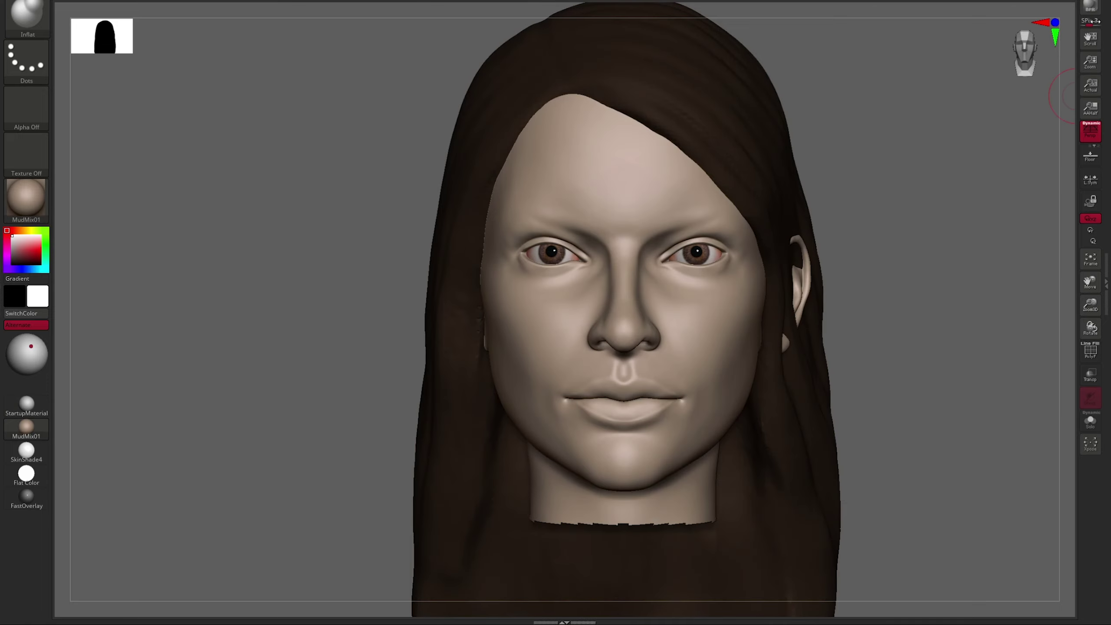
left_click_drag(916, 256, 788, 349)
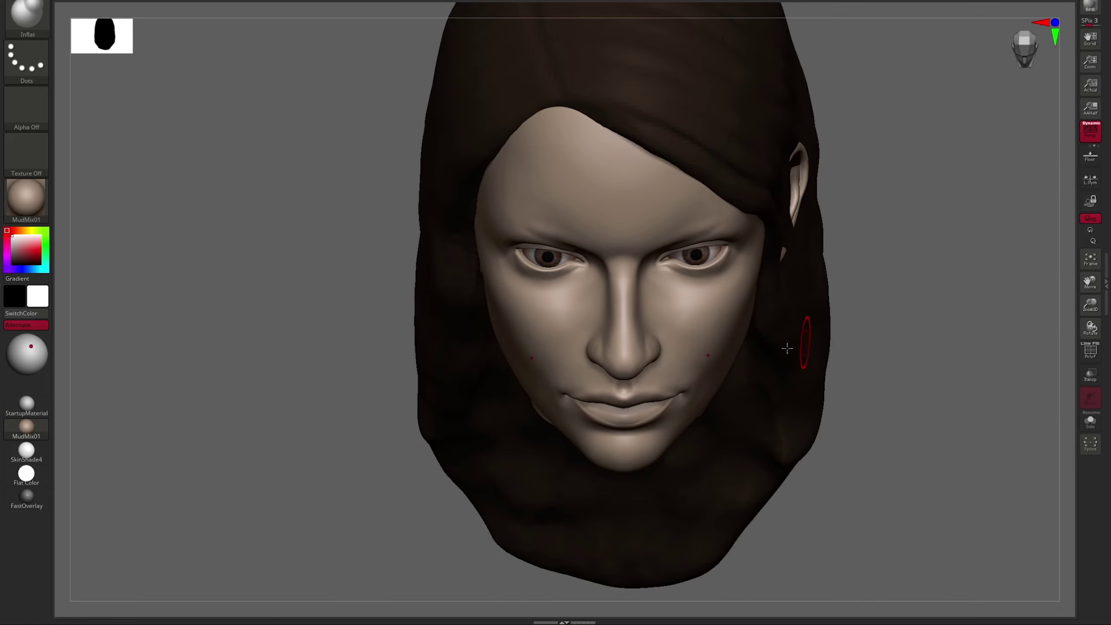
left_click_drag(870, 302, 924, 270, "shift")
Adjust the face's outline and proportions with a resized Move brush and bring the hidden body back.
key("b")
key("m")
key("v")
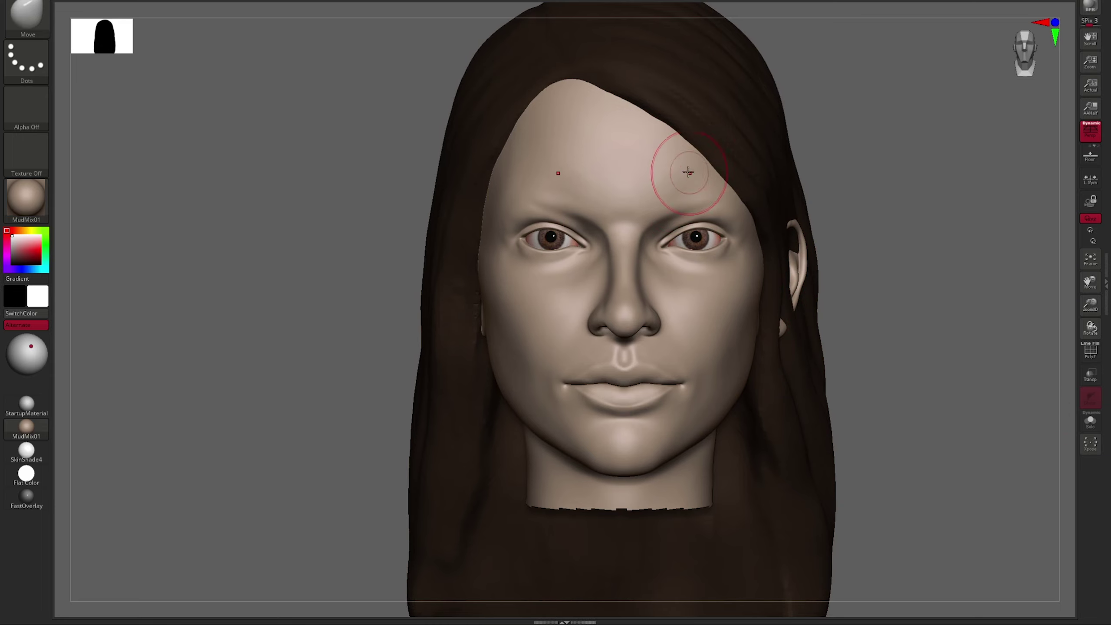
right_click_drag(757, 163, 759, 274)
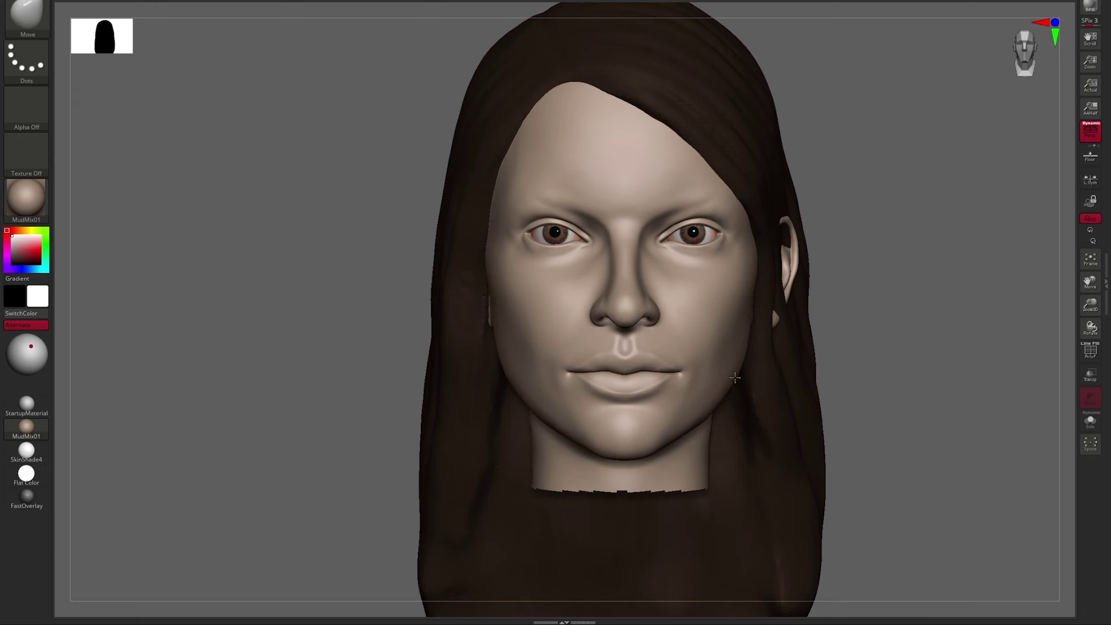
mouse_move(735, 372)
right_mouse_down()
mouse_move(861, 236)
mouse_move(670, 278)
mouse_move(773, 364)
mouse_move(651, 439)
mouse_move(547, 407)
mouse_move(709, 428)
mouse_move(760, 381)
mouse_move(769, 429)
mouse_move(853, 417)
mouse_move(926, 324)
mouse_move(960, 374)
right_mouse_up()
key("s")
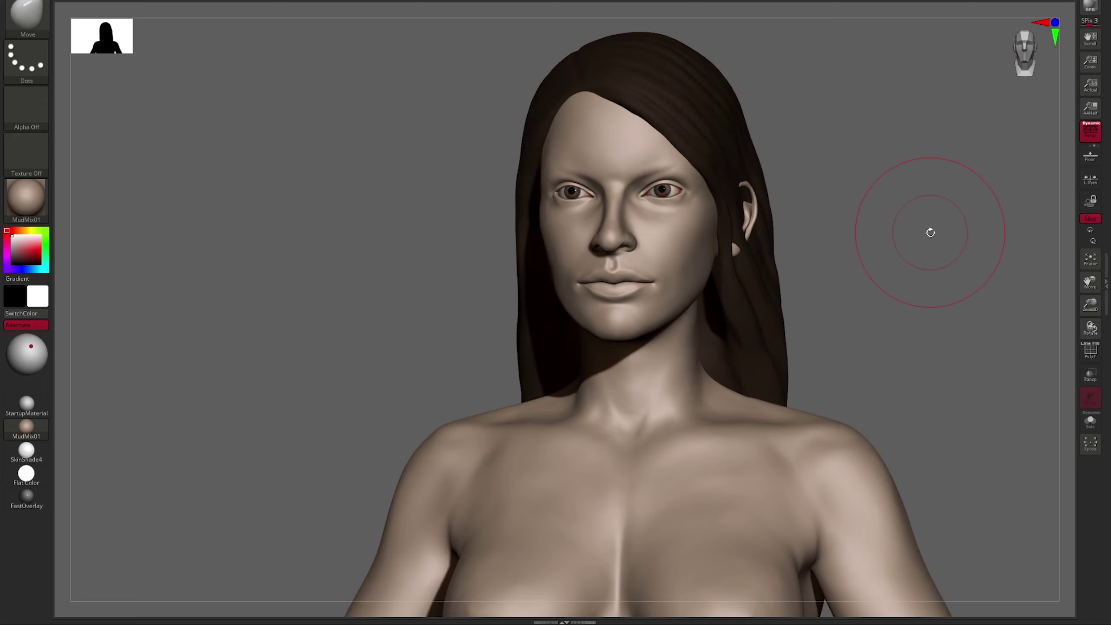
Refine the mouth corners and the lower lip edge with the Inflat and ClayBuildup brushes.
mouse_move(930, 232)
right_mouse_down()
mouse_move(807, 268)
mouse_move(670, 267)
mouse_move(720, 379)
right_mouse_up()
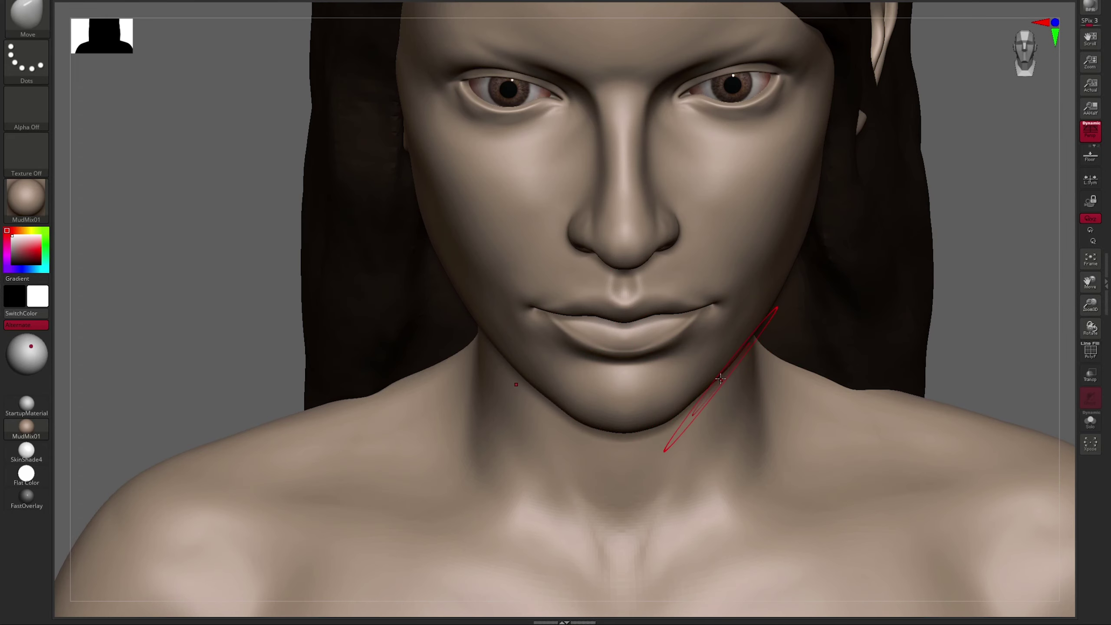
mouse_move(660, 417)
right_mouse_down()
mouse_move(665, 397)
mouse_move(522, 384)
mouse_move(898, 303)
mouse_move(765, 376)
mouse_move(739, 427)
right_mouse_up()
key("b")
key("i")
key("n")
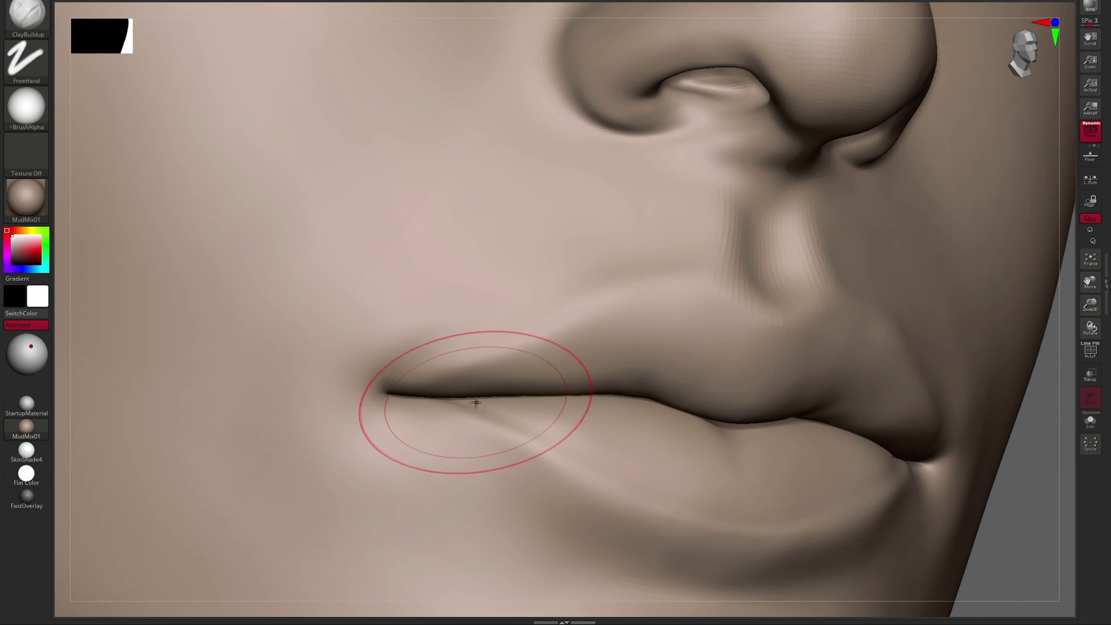
mouse_move(539, 400)
right_mouse_down("ctrl")
mouse_move(826, 351)
mouse_move(744, 359)
mouse_move(781, 360)
mouse_move(655, 467)
mouse_move(819, 228)
mouse_move(866, 190)
mouse_move(787, 262)
mouse_move(692, 224)
mouse_move(788, 214)
right_mouse_up("ctrl")
key("b")
key("c")
key("b")
key("d")
Reshape the nose and nostril wings with the Move brush, checking them from below, three-quarter and front views.
key("b")
key("m")
key("v")
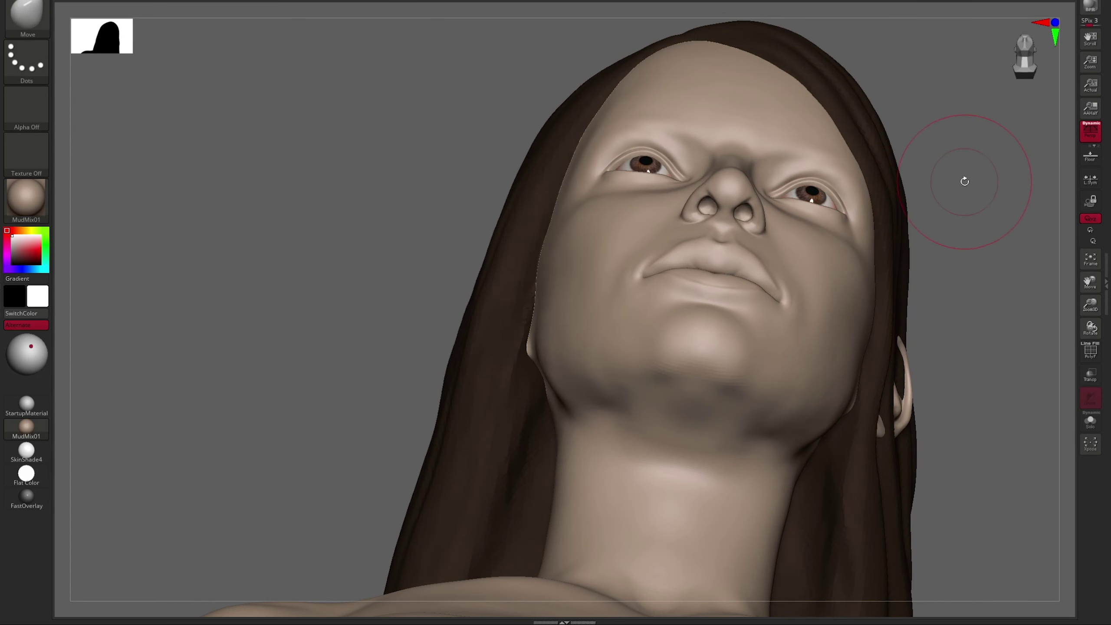
right_click_drag(965, 180, 768, 411, "shift")
mouse_move(699, 413)
right_mouse_down()
mouse_move(739, 409)
mouse_move(718, 434)
mouse_move(608, 400)
mouse_move(884, 327)
mouse_move(769, 398)
mouse_move(650, 277)
mouse_move(583, 330)
mouse_move(707, 319)
mouse_move(585, 285)
right_mouse_up()
key("shift")
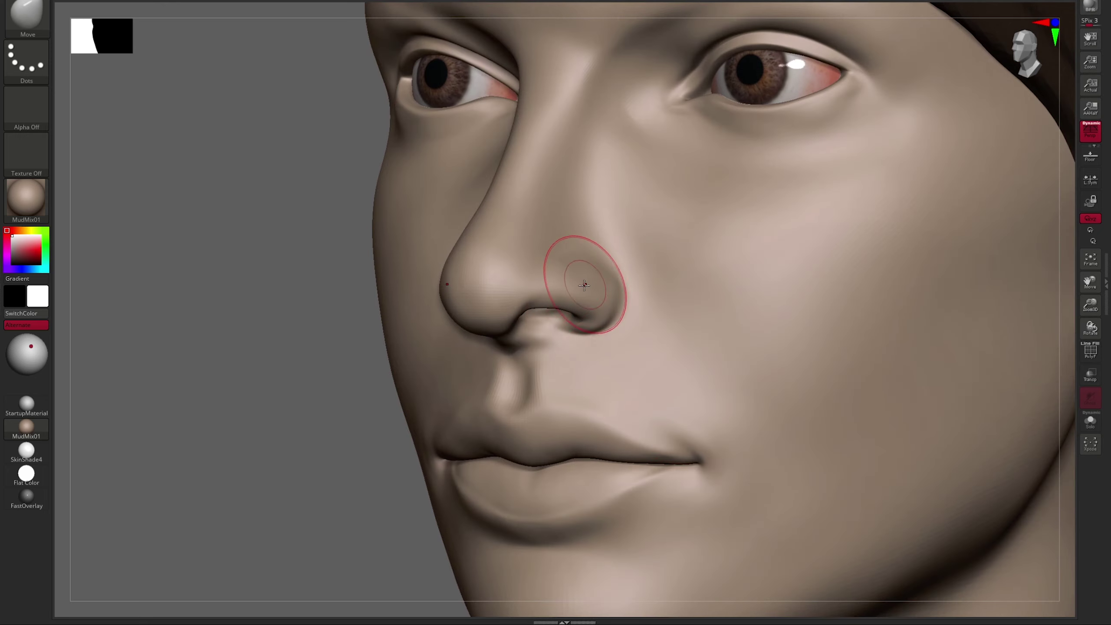
right_click_drag(351, 389, 603, 308, "shift")
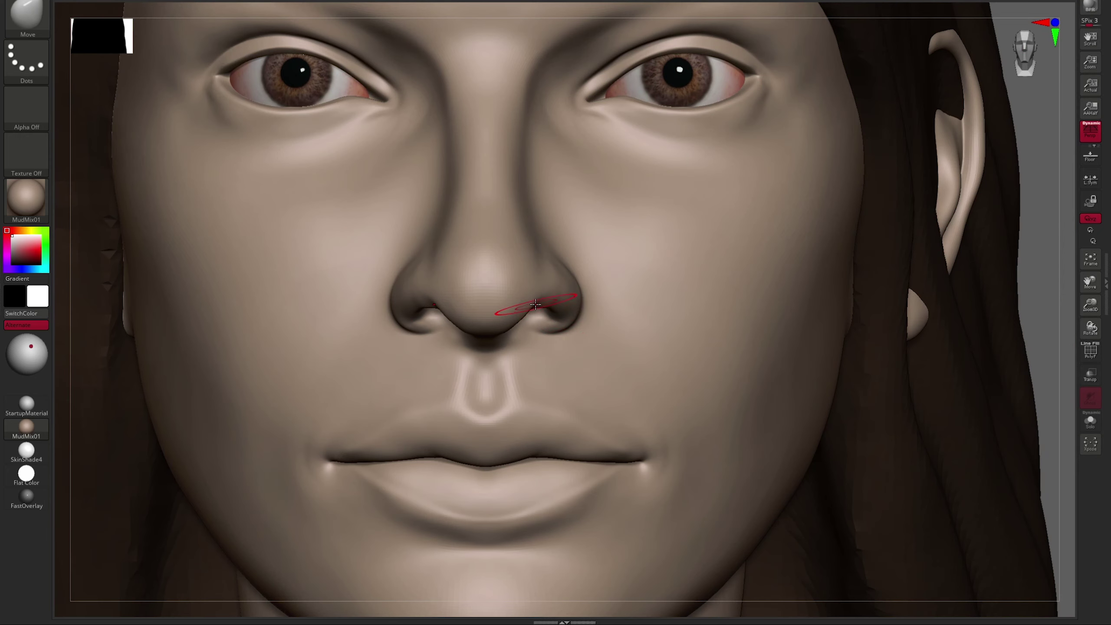
Frame the head, return to Draw mode and adjust the cheeks beside the mouth with a resized Move brush.
key("f")
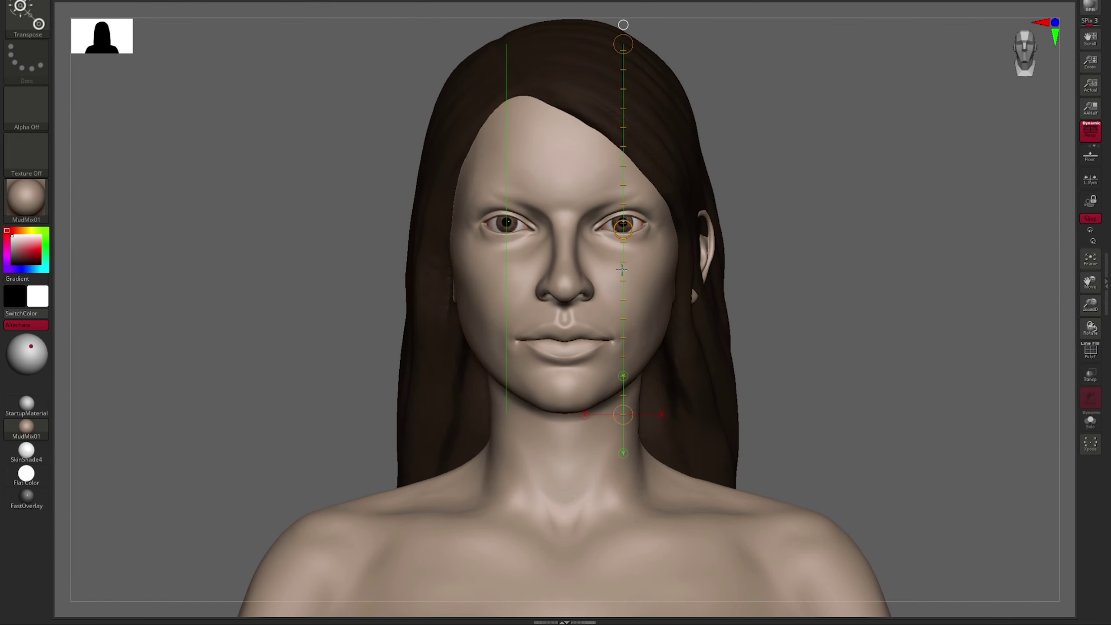
key("q")
right_click_drag(611, 301, 728, 328)
key("s")
mouse_move(625, 374)
right_mouse_down()
mouse_move(646, 356)
mouse_move(769, 322)
mouse_move(680, 355)
right_mouse_up()
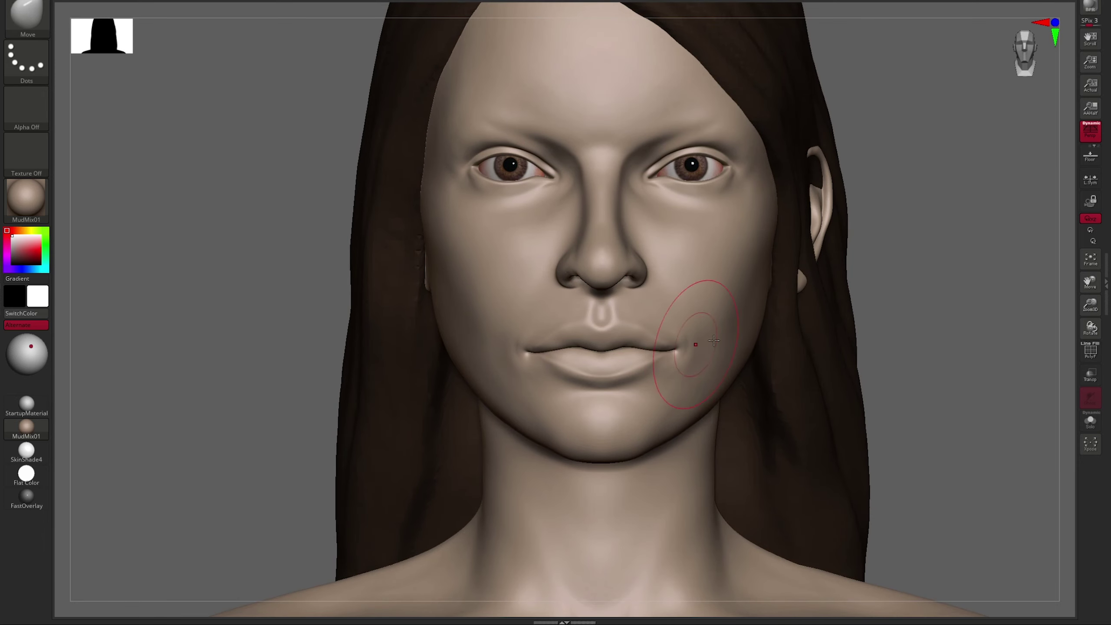
Apply StartupMaterial, isolate the body and refine the cheeks and mouth corners with the Move and DamStandard brushes.
mouse_move(821, 289)
right_mouse_down()
mouse_move(683, 268)
mouse_move(744, 293)
mouse_move(162, 334)
right_mouse_up()
key("b")
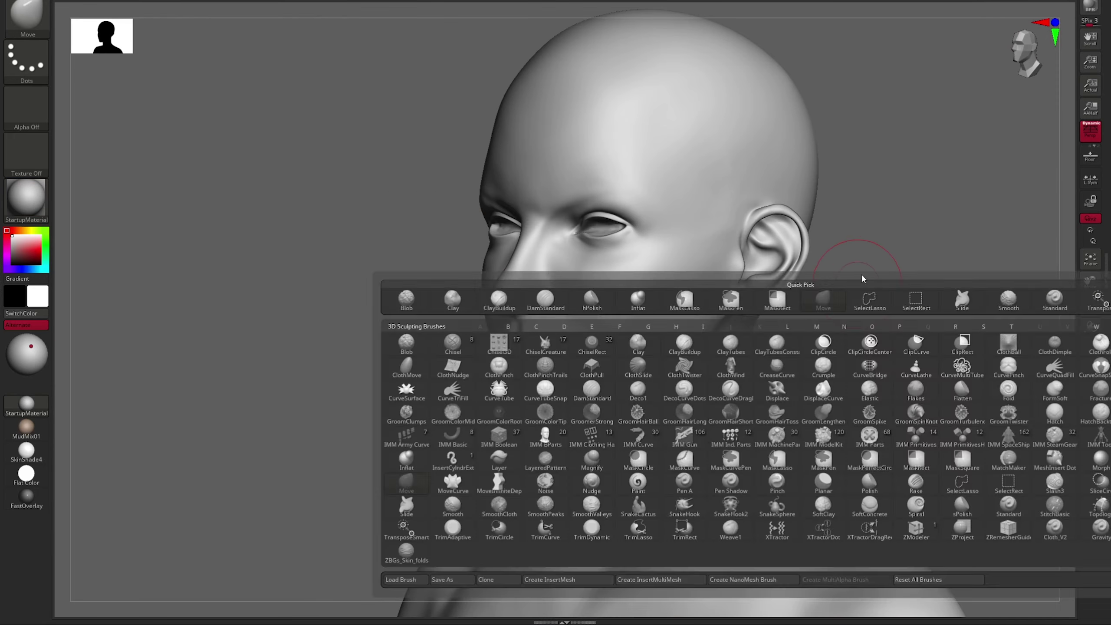
key("d")
key("s")
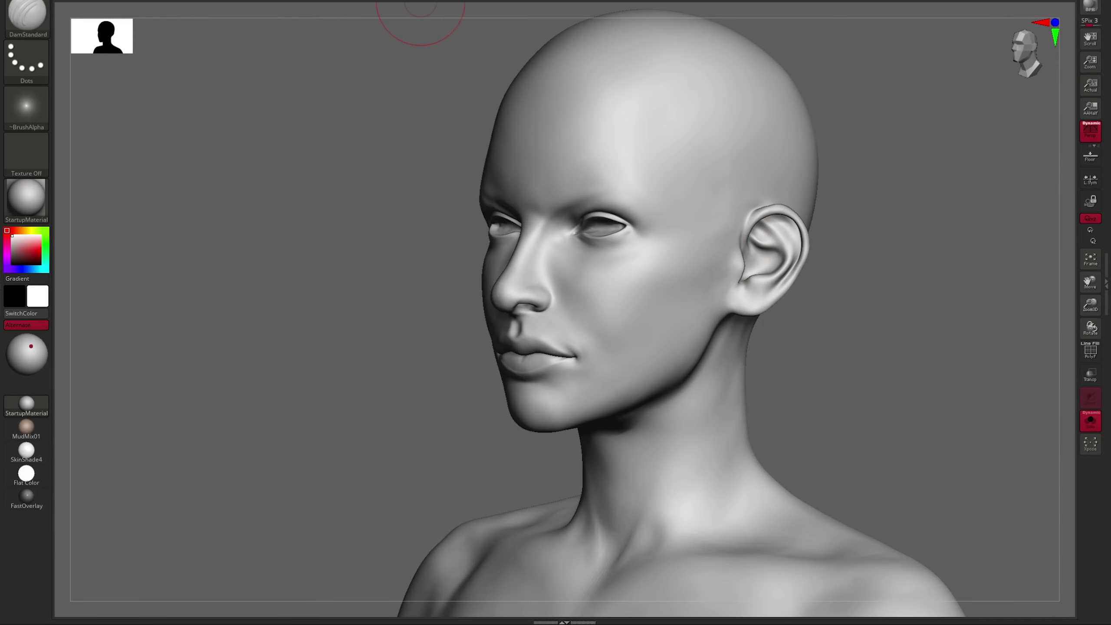
mouse_move(862, 276)
right_mouse_down()
mouse_move(766, 306)
mouse_move(651, 317)
mouse_move(760, 283)
right_mouse_up()
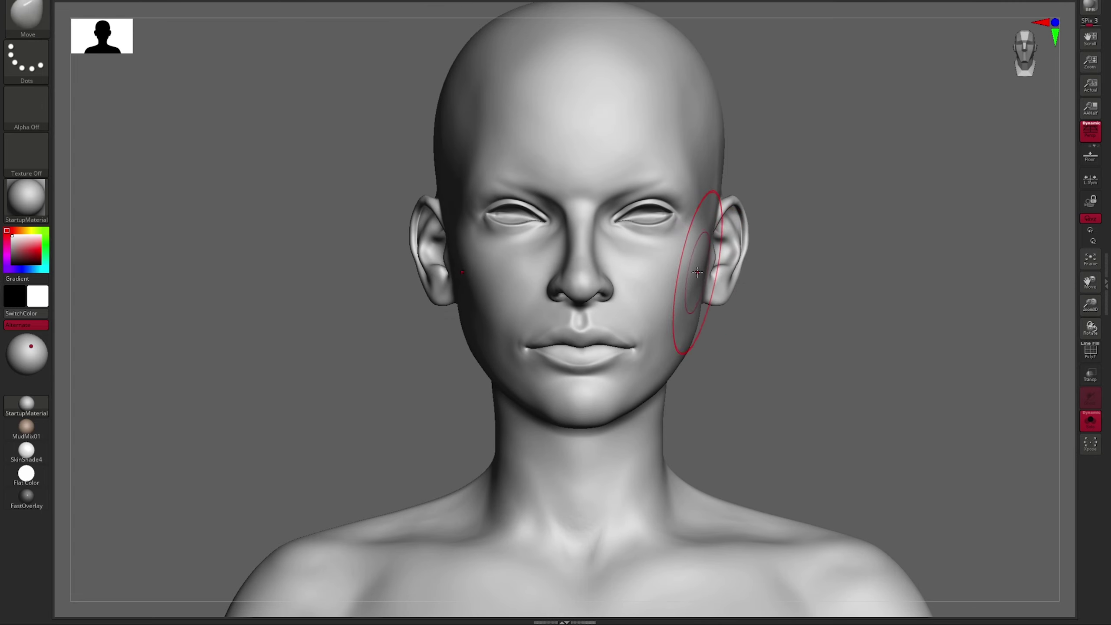
mouse_move(691, 276)
right_mouse_down()
mouse_move(799, 285)
mouse_move(607, 331)
mouse_move(726, 305)
right_mouse_up()
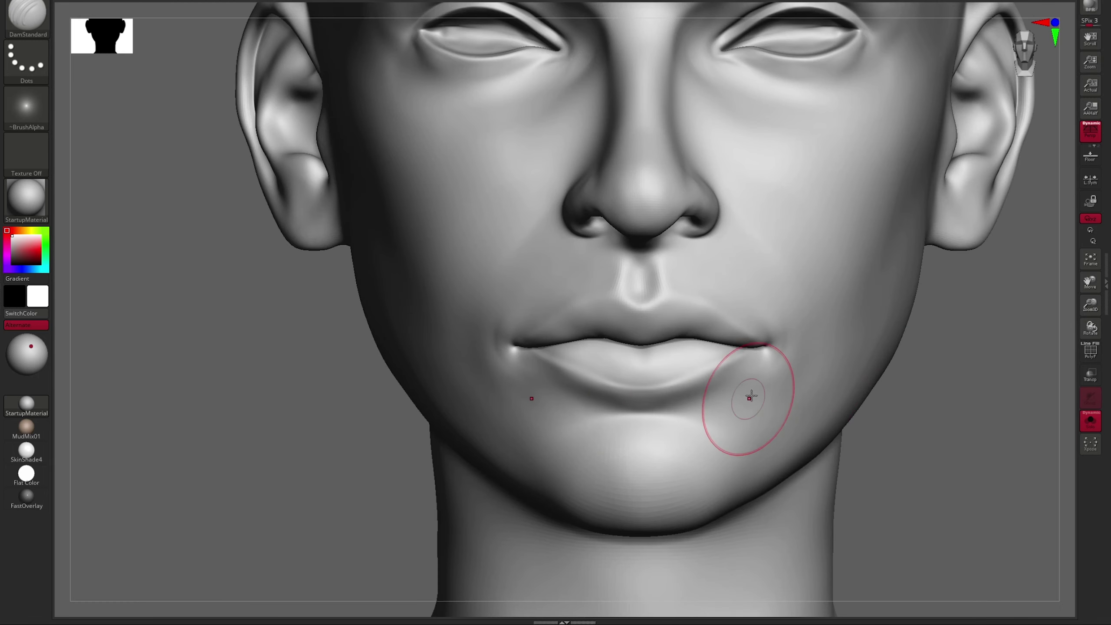
right_click_drag(749, 397, 744, 306)
Adjust the mouth area with the Move brush and show the hair and eyes again.
key("b")
key("m")
key("v")
right_click_drag(651, 385, 698, 358, "shift")
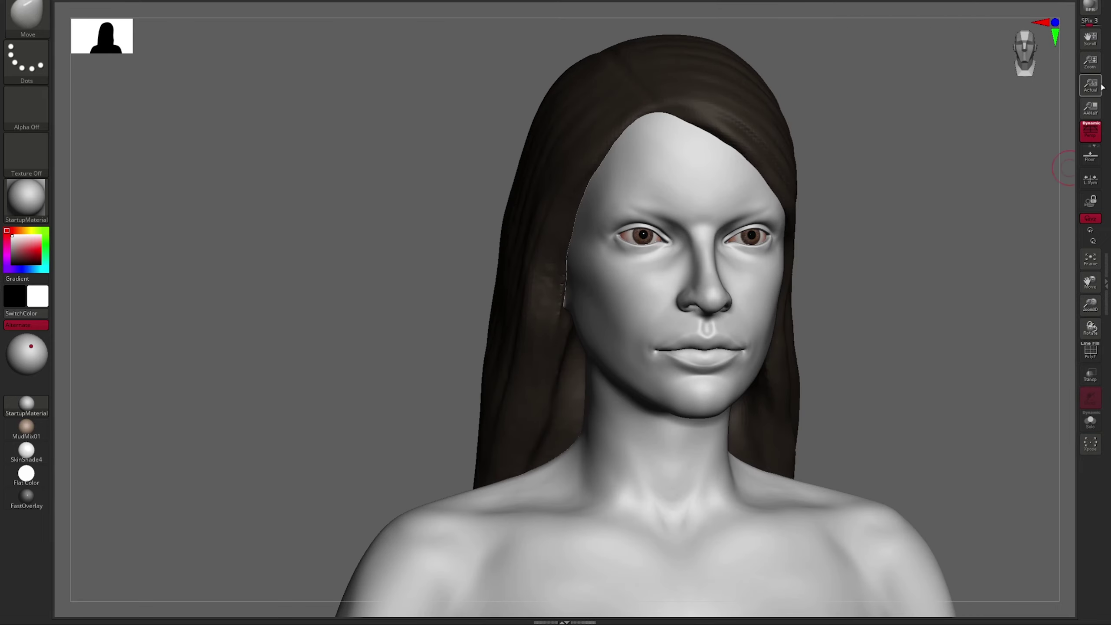
Define the folds between the nose and mouth corners with the DamStandard brush.
right_click_drag(1050, 166, 762, 340)
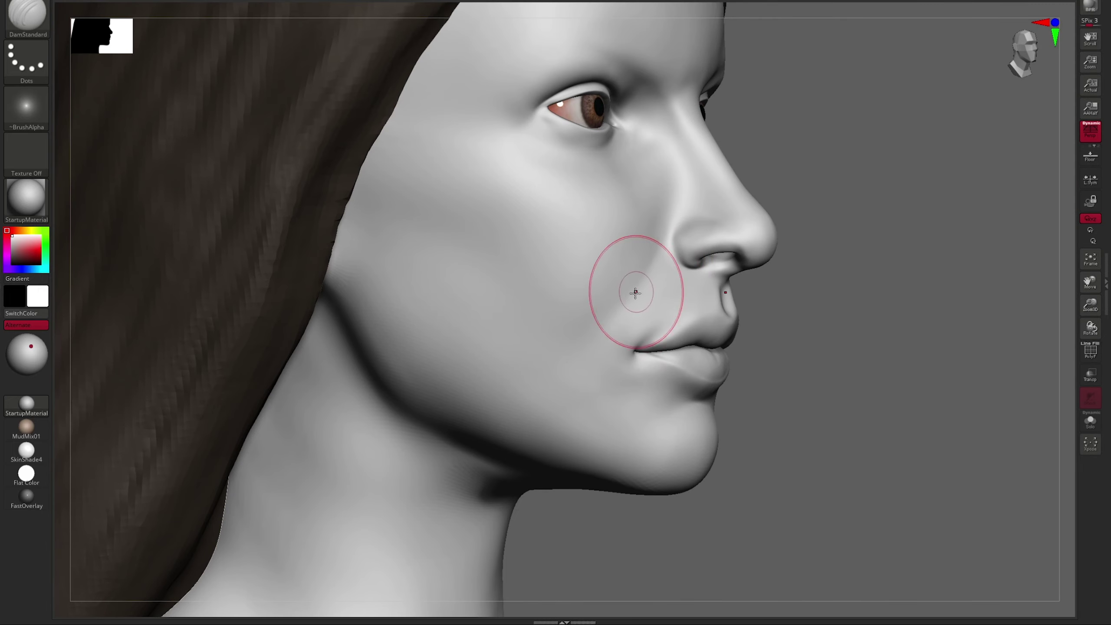
right_click_drag(636, 292, 853, 228)
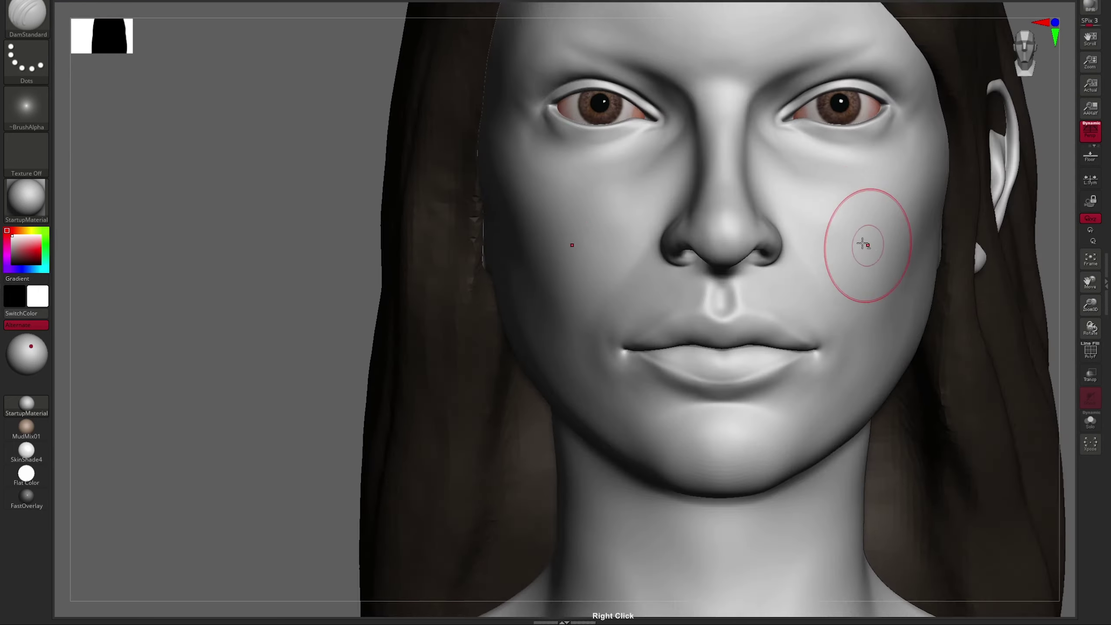
mouse_move(868, 244)
right_mouse_down()
mouse_move(891, 240)
mouse_move(640, 353)
right_mouse_up()
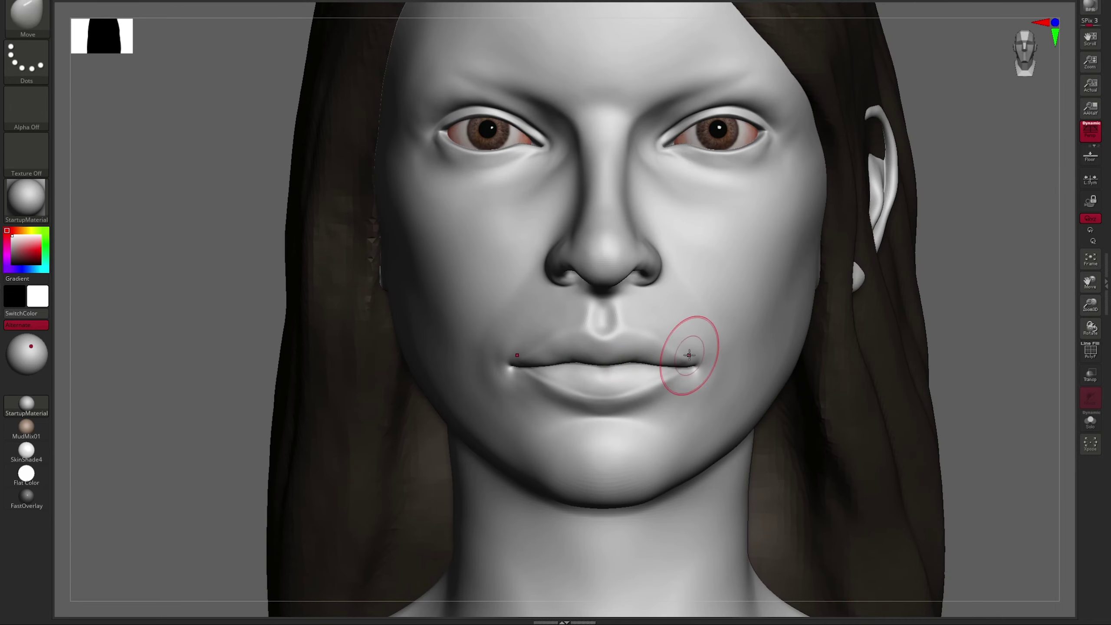
Build up the area between the nostrils and mouth corners with a resized ClayBuildup brush, from side and front.
mouse_move(704, 328)
right_mouse_down()
mouse_move(549, 316)
mouse_move(519, 260)
right_mouse_up()
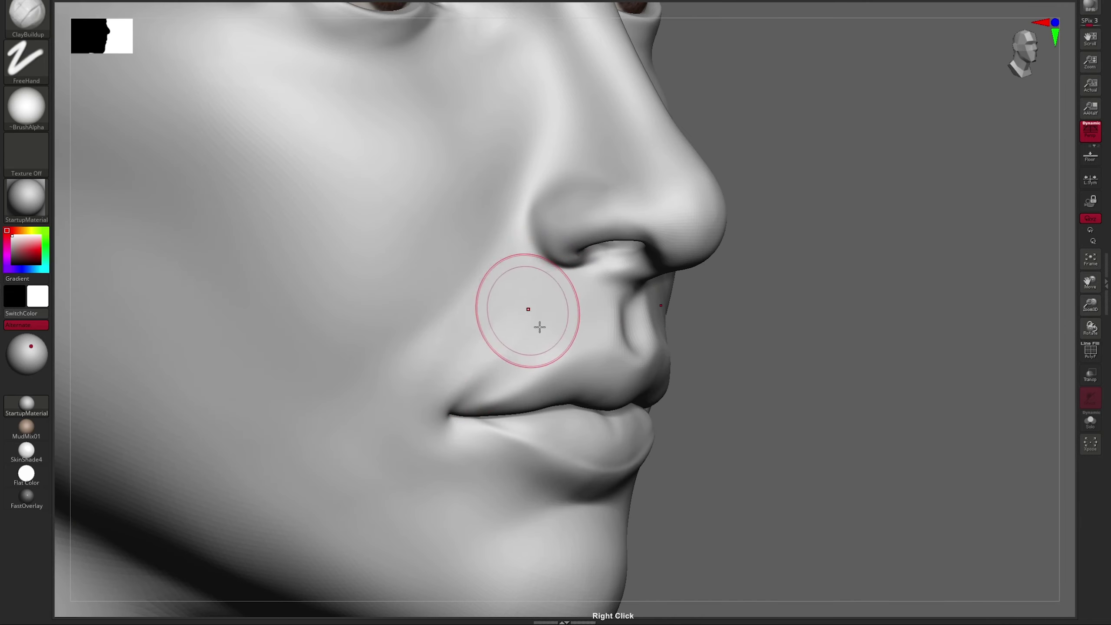
right_click_drag(510, 344, 649, 316)
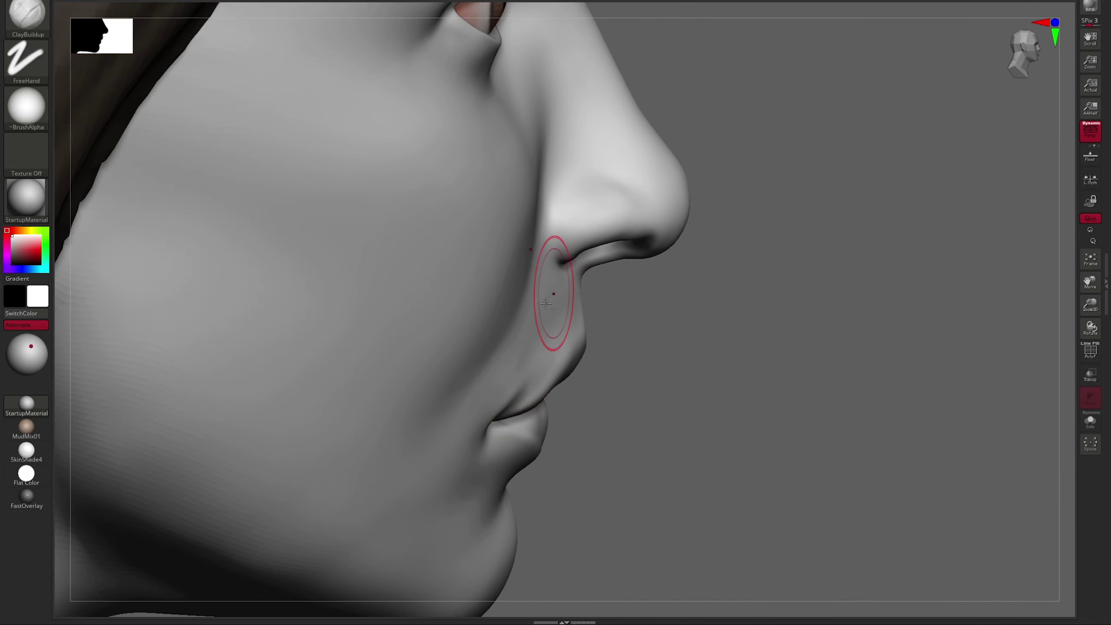
right_click_drag(547, 303, 595, 324)
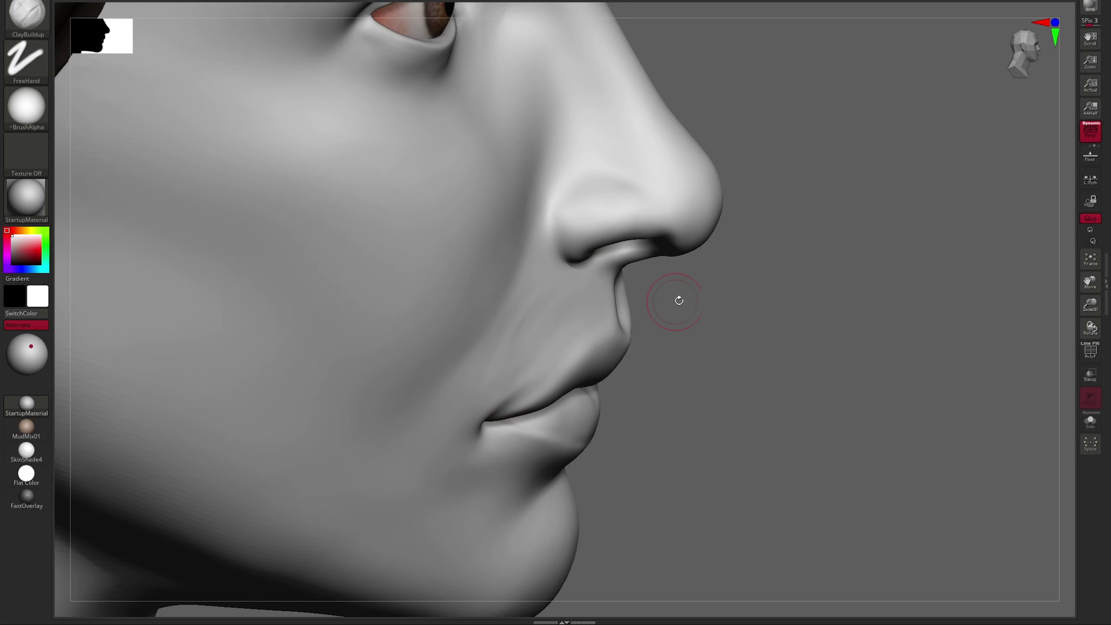
right_click_drag(679, 301, 654, 324)
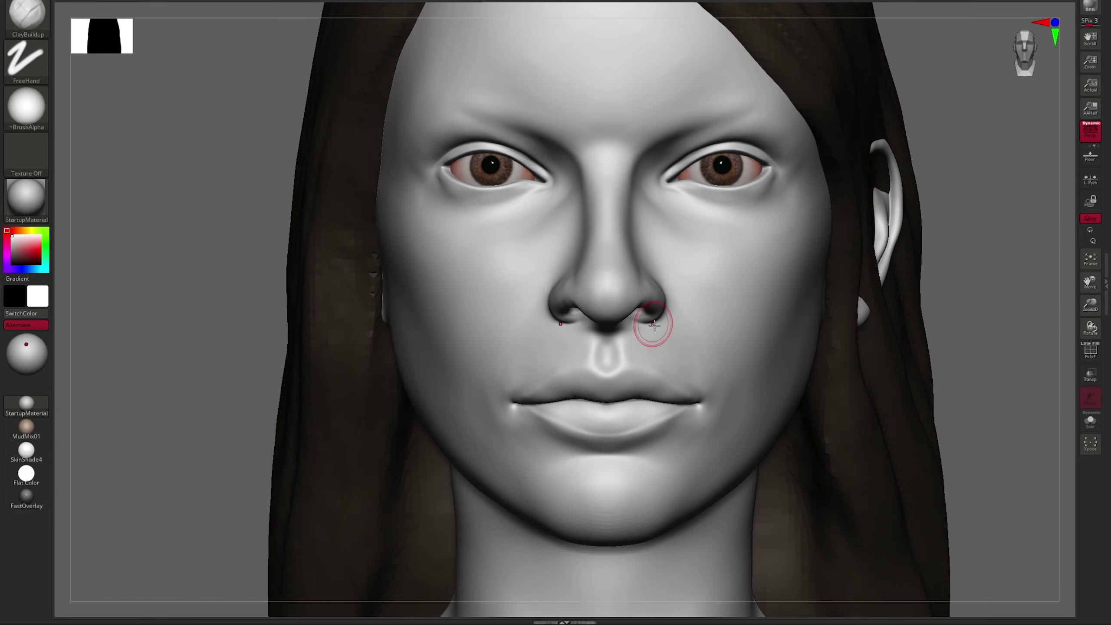
key("s")
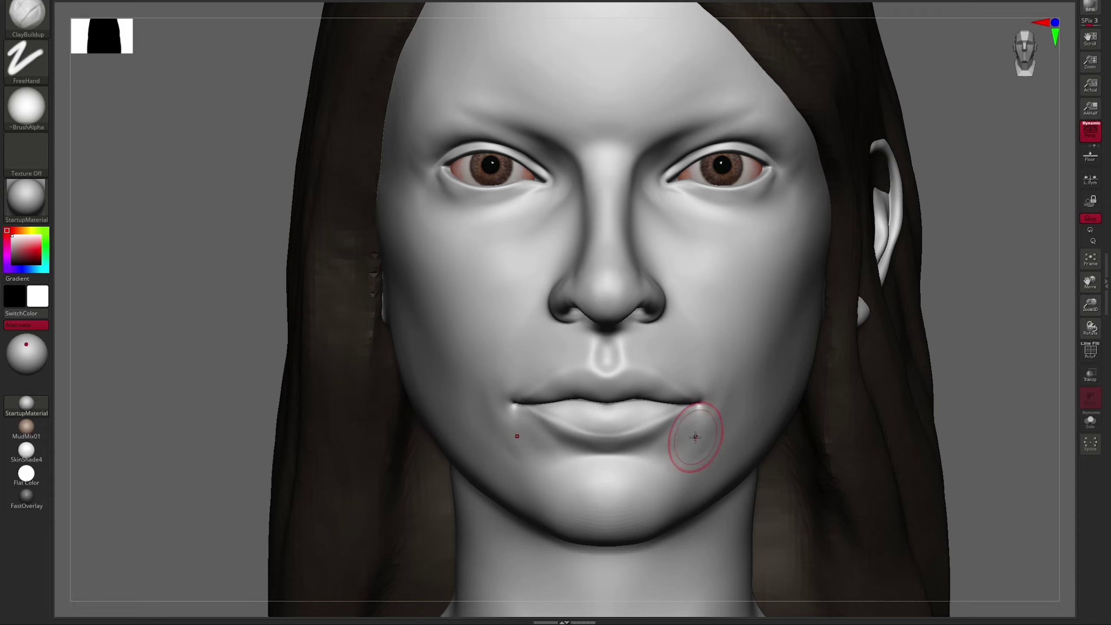
mouse_move(696, 436)
right_mouse_down()
mouse_move(925, 308)
mouse_move(819, 230)
mouse_move(663, 414)
mouse_move(695, 193)
mouse_move(689, 404)
mouse_move(623, 278)
mouse_move(648, 305)
right_mouse_up()
Go over the soles of the feet with the ClayBuildup and Move brushes and bring the face back into view.
right_click_drag(724, 236, 633, 257)
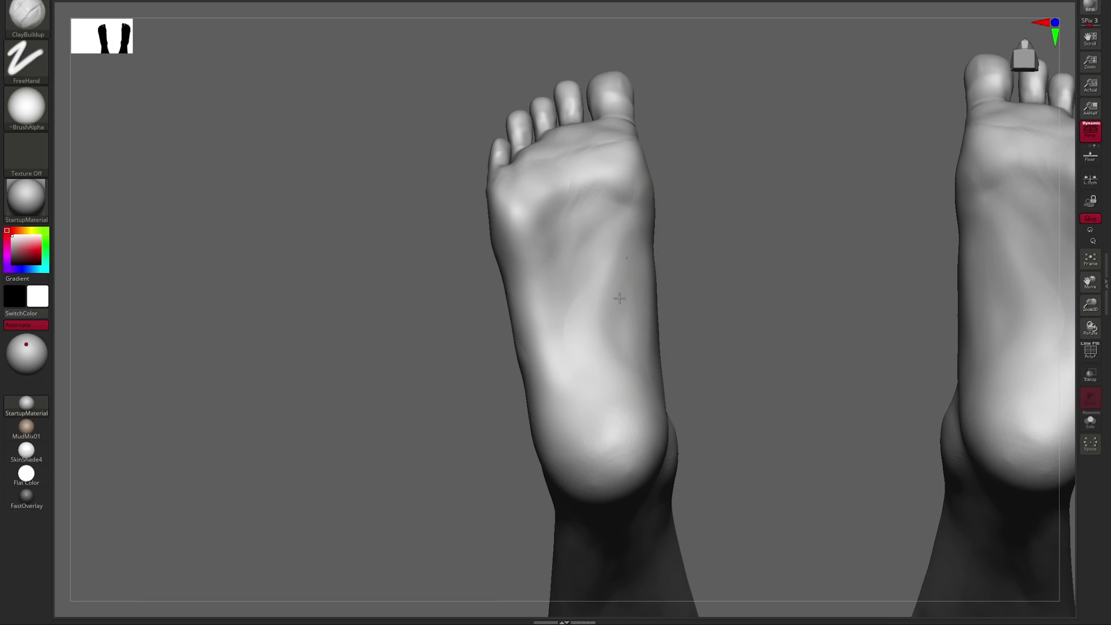
mouse_move(619, 298)
right_mouse_down()
mouse_move(725, 191)
mouse_move(642, 152)
mouse_move(529, 211)
mouse_move(650, 211)
mouse_move(578, 422)
mouse_move(576, 336)
mouse_move(551, 303)
mouse_move(603, 223)
mouse_move(737, 341)
mouse_move(742, 277)
mouse_move(865, 329)
right_mouse_up()
key("b")
key("m")
key("v")
key("f")
mouse_move(555, 140)
right_mouse_down("ctrl")
mouse_move(620, 261)
mouse_move(597, 216)
mouse_move(687, 241)
right_mouse_up("ctrl")
Build up the temples and outer eye area with the ClayBuildup brush.
key("b")
key("c")
key("b")
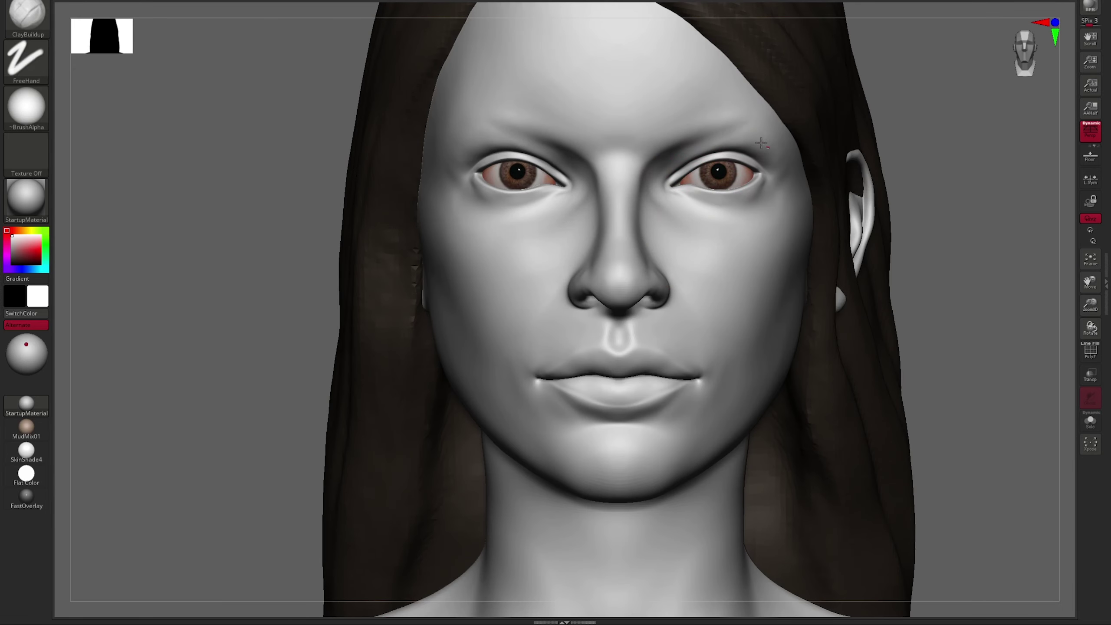
right_click_drag(870, 129, 748, 131)
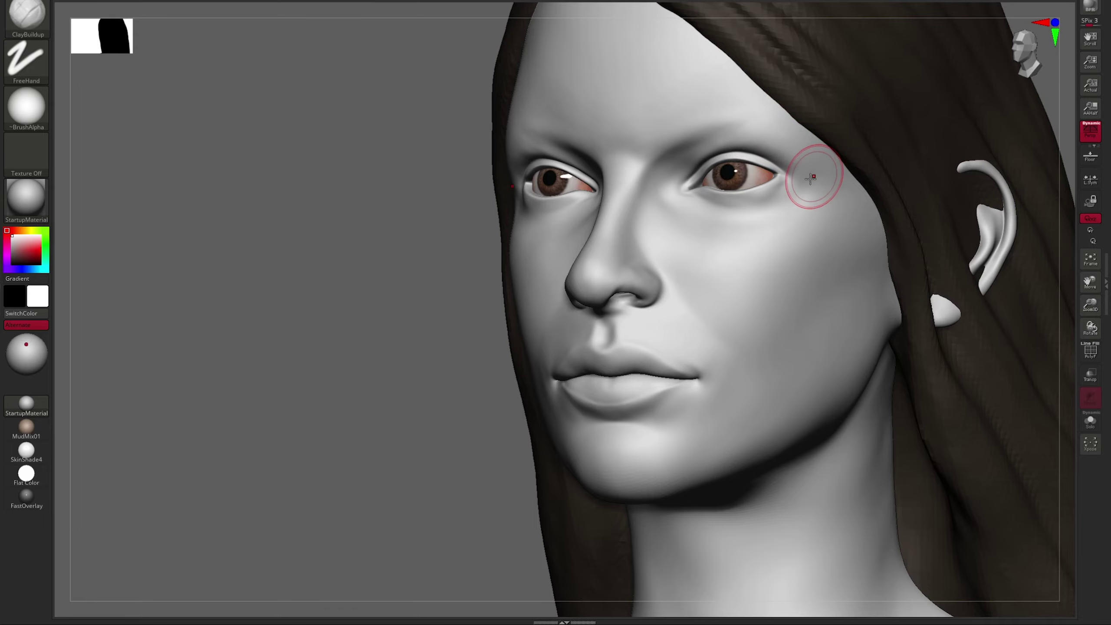
mouse_move(811, 174)
right_mouse_down("shift")
mouse_move(784, 246)
mouse_move(617, 273)
mouse_move(734, 288)
mouse_move(767, 260)
right_mouse_up("shift")
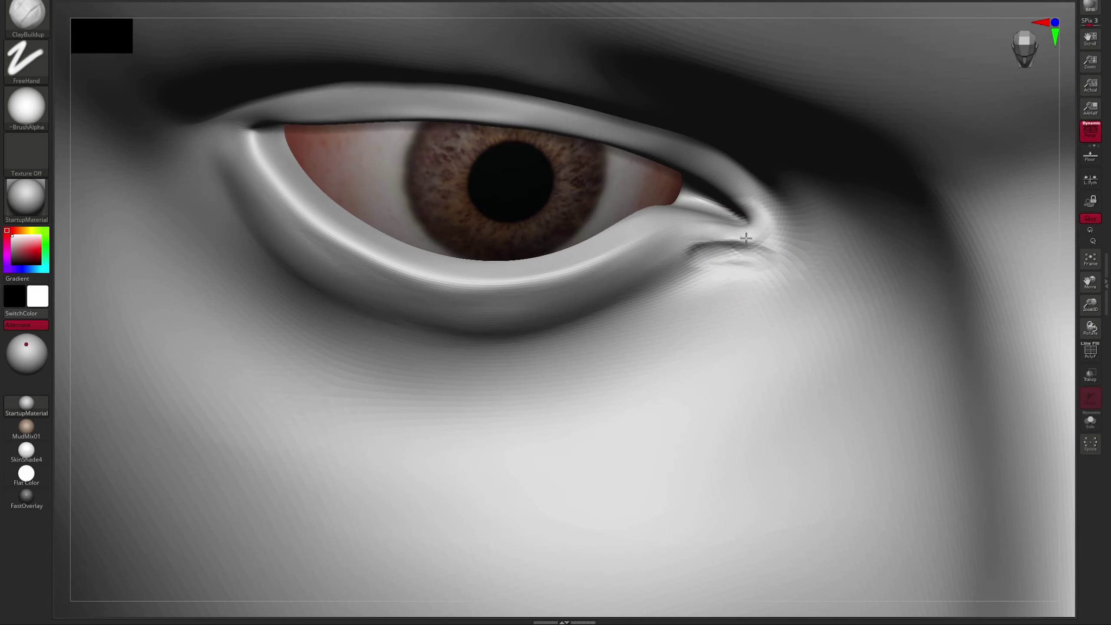
Sculpt the folds around the inner eye corners with ClayBuildup and smooth them into the lower lids.
mouse_move(744, 237)
left_mouse_down()
mouse_move(776, 257)
mouse_move(686, 276)
left_mouse_up()
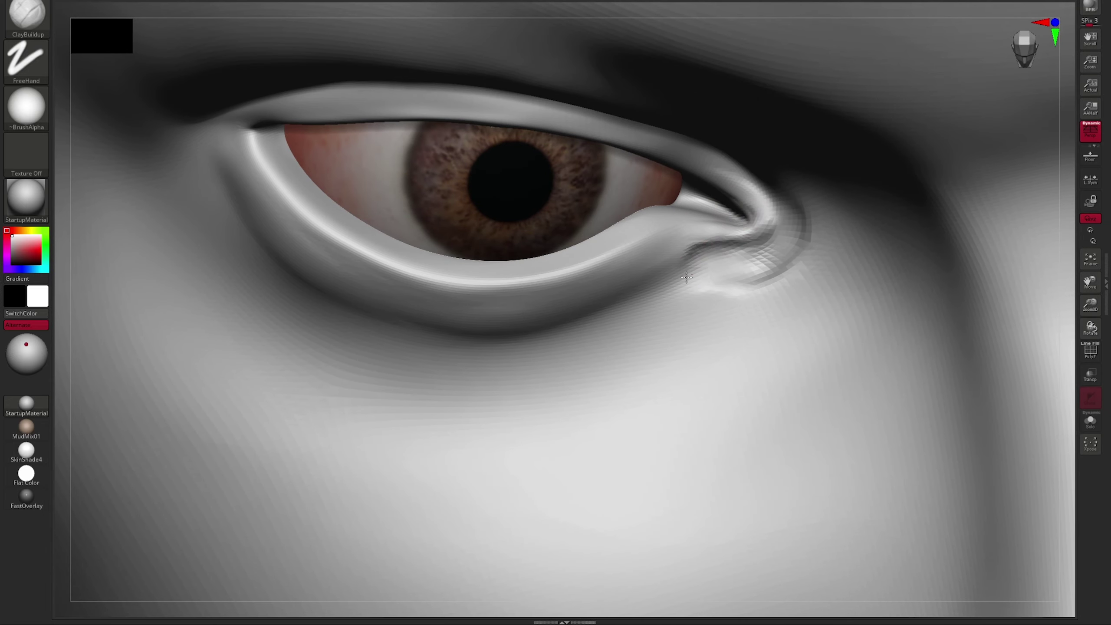
right_click_drag(819, 233, 812, 223, "ctrl")
left_click_drag(812, 223, 704, 315)
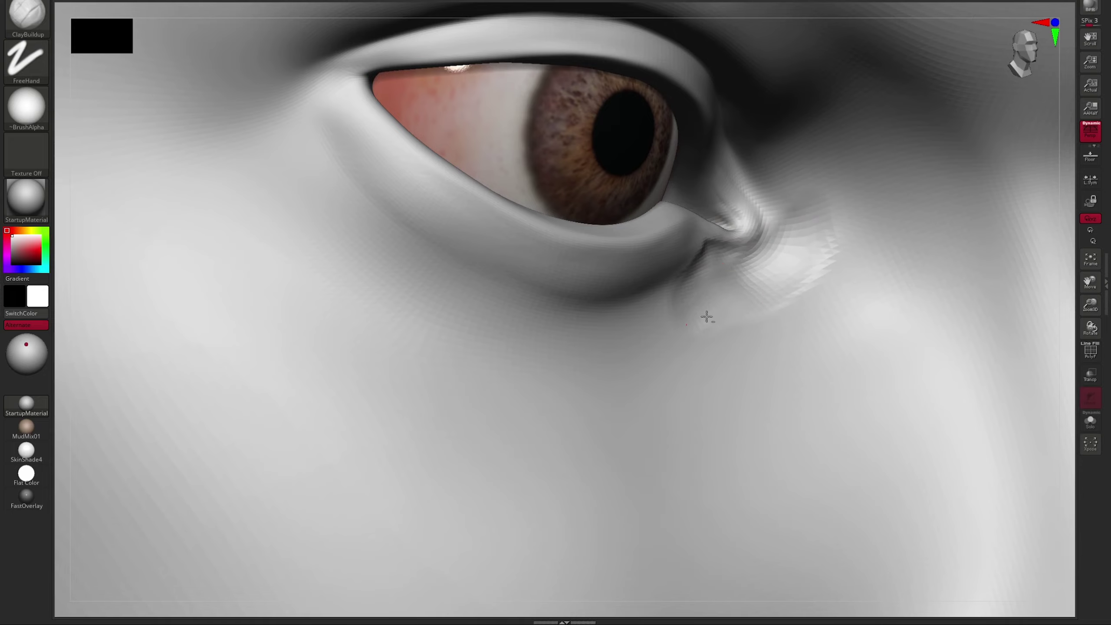
right_click_drag(705, 315, 788, 267, "ctrl")
right_click_drag(778, 311, 907, 274, "ctrl")
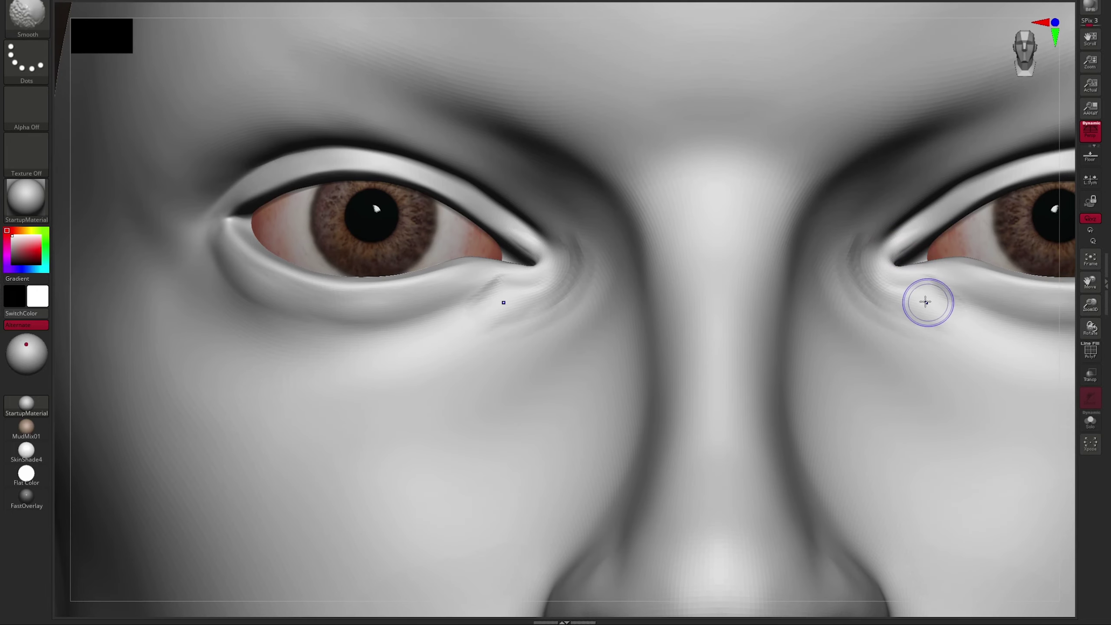
mouse_move(911, 288)
right_mouse_down("ctrl")
mouse_move(784, 277)
mouse_move(779, 371)
mouse_move(909, 285)
right_mouse_up("ctrl")
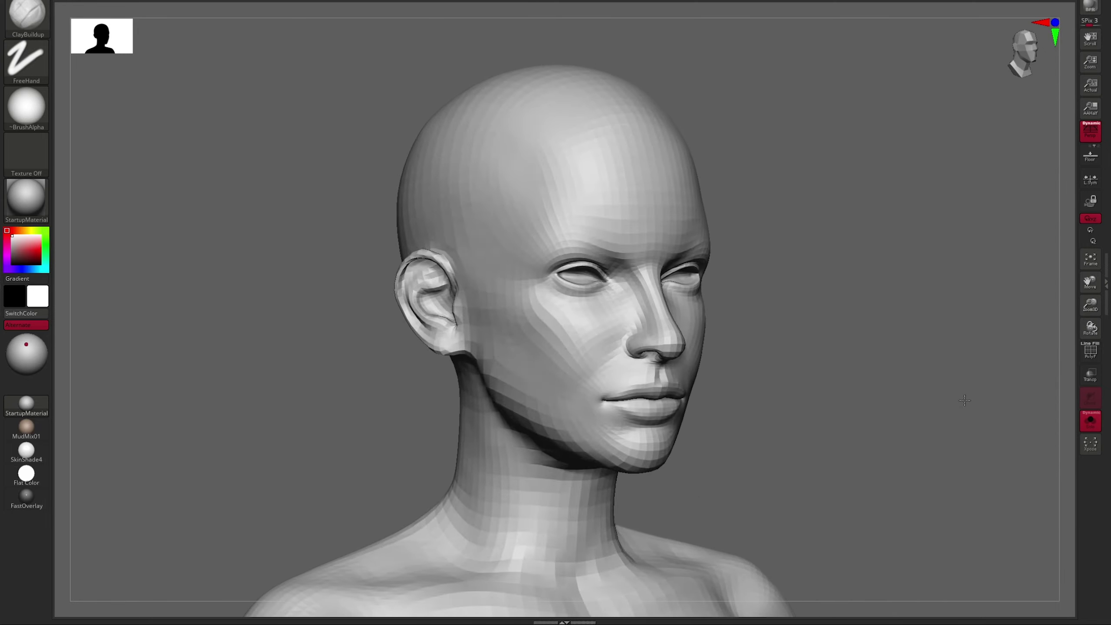
Isolate the body, hide part of the mouth area and sculpt fine lip wrinkles using ClayBuildup with Alpha 28.
right_click_drag(965, 400, 896, 357)
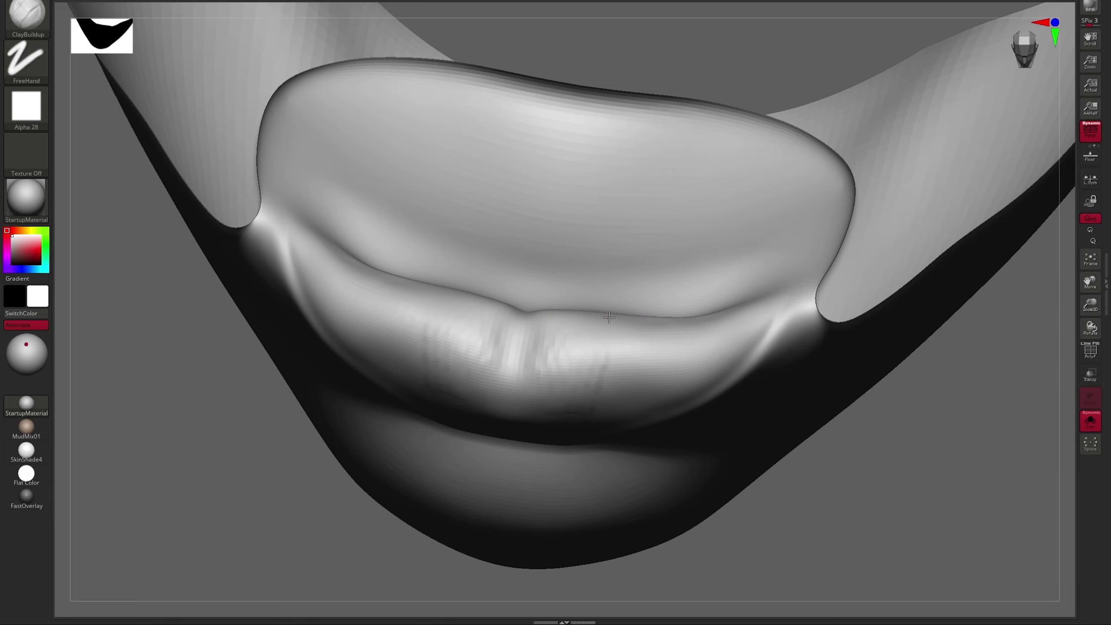
right_click_drag(720, 337, 751, 357)
right_click_drag(578, 356, 634, 295)
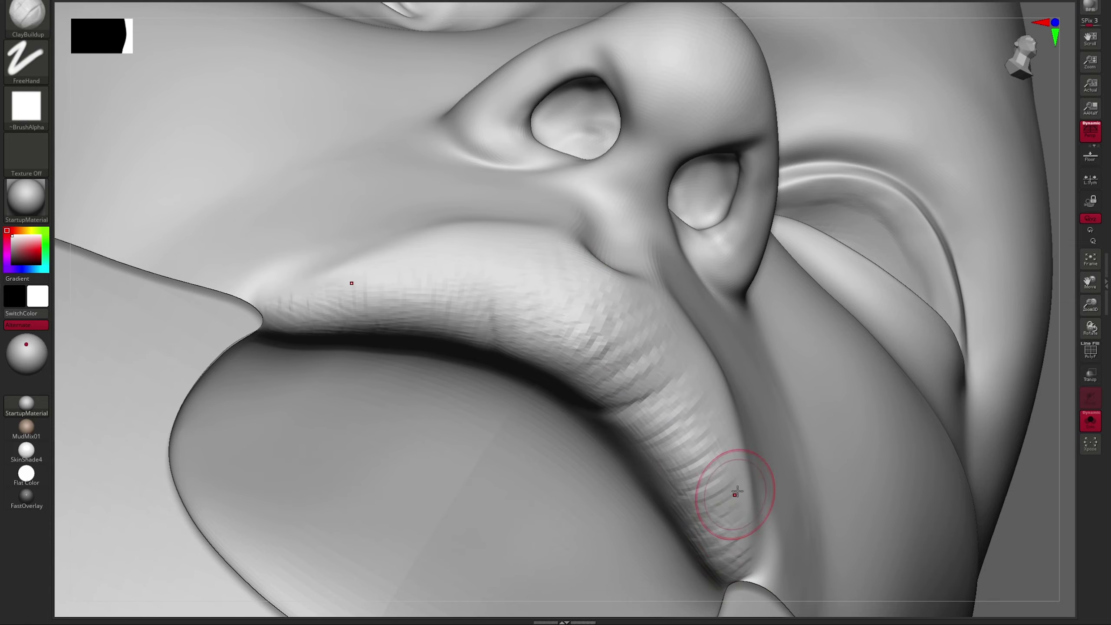
right_click_drag(737, 492, 689, 337)
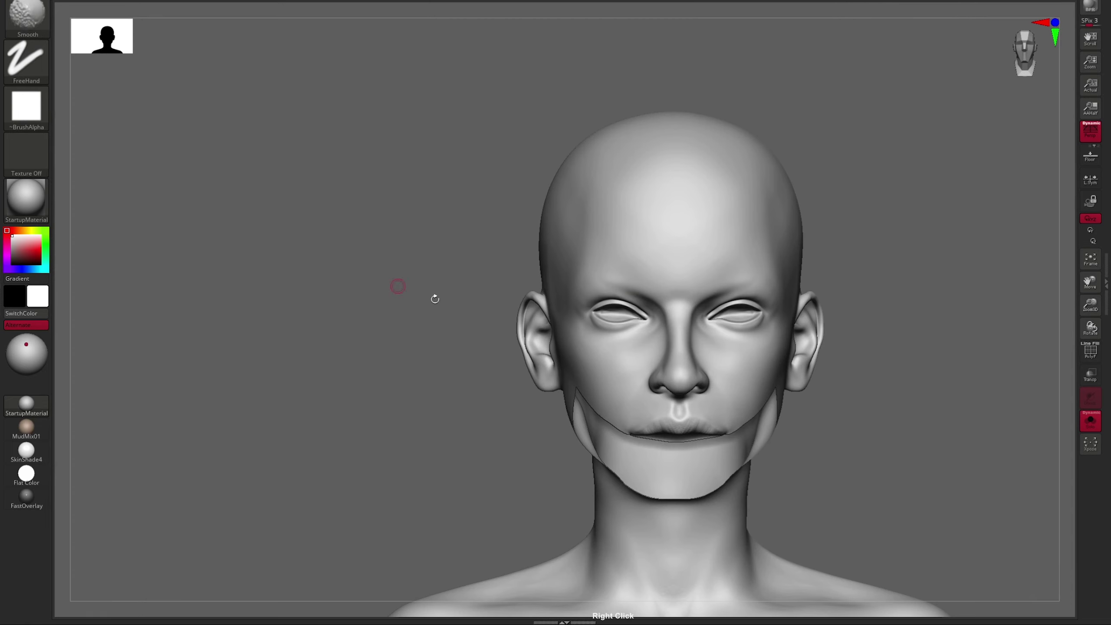
Adjust the jaw and cheeks with the Move brush and bring the hair and eyes back.
key("b")
key("m")
key("v")
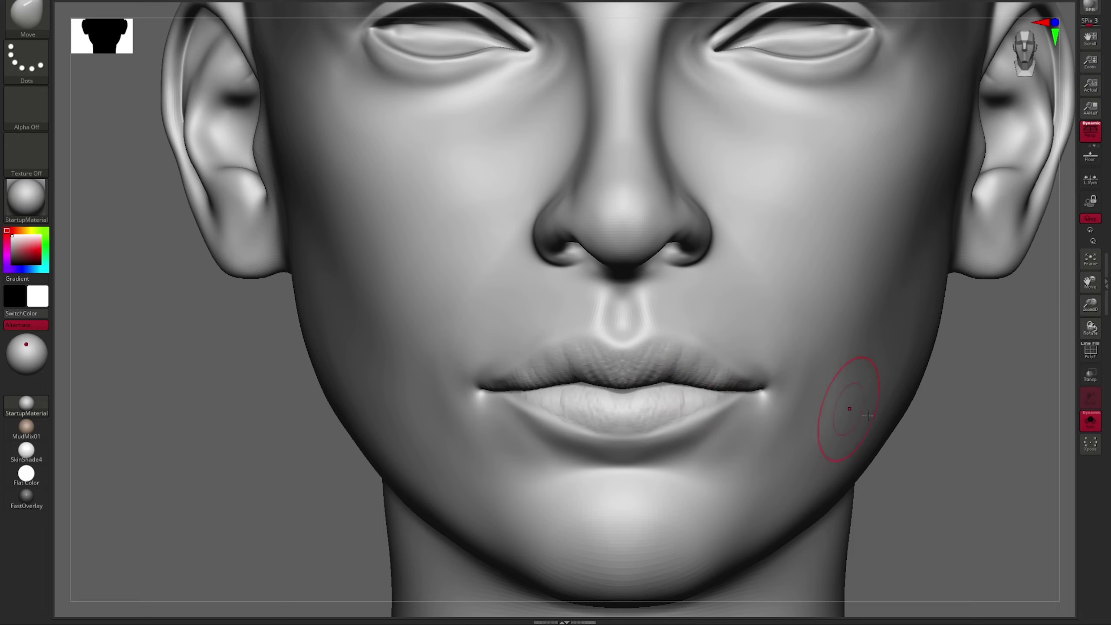
right_click_drag(868, 416, 925, 225)
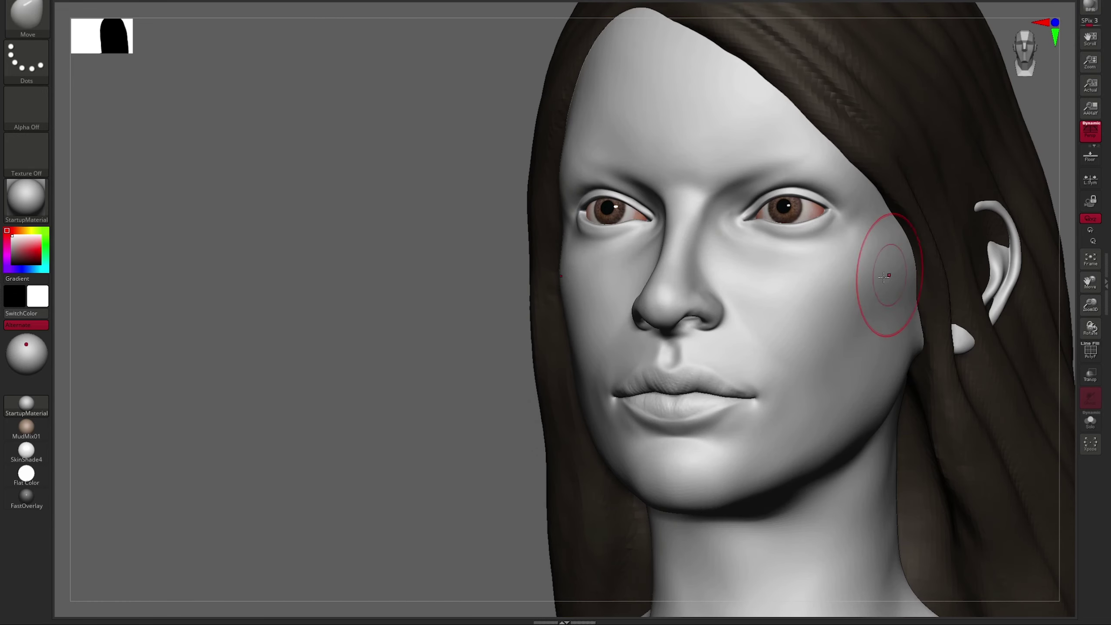
Touch up the face with the ClayBuildup brush at a lower subdivision level and check the upper body from the front.
key("b")
key("c")
key("b")
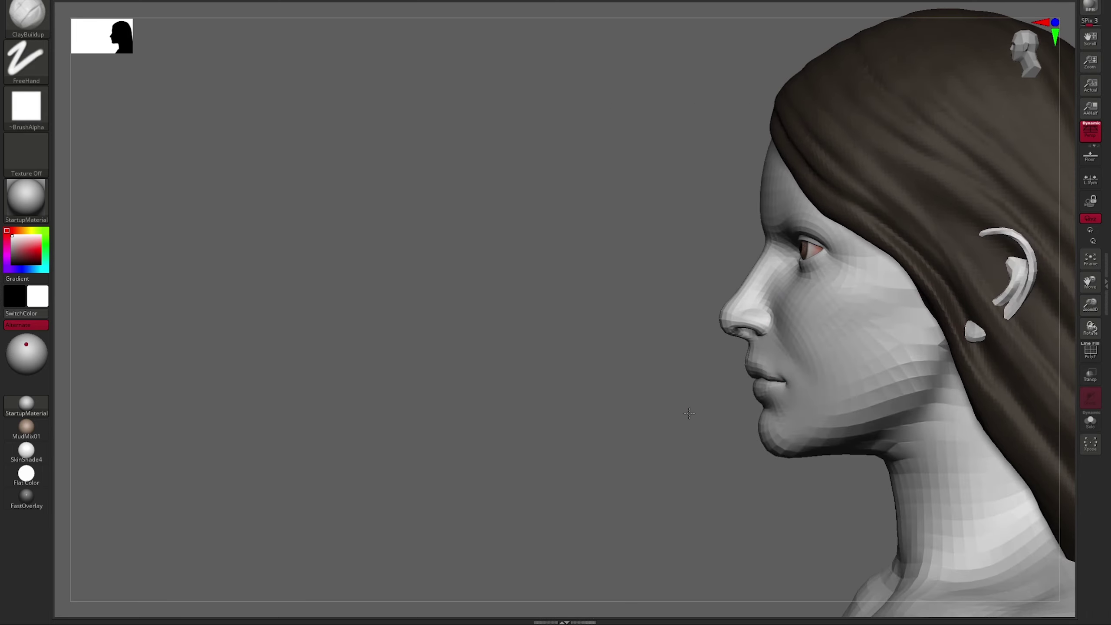
right_click_drag(947, 254, 983, 248)
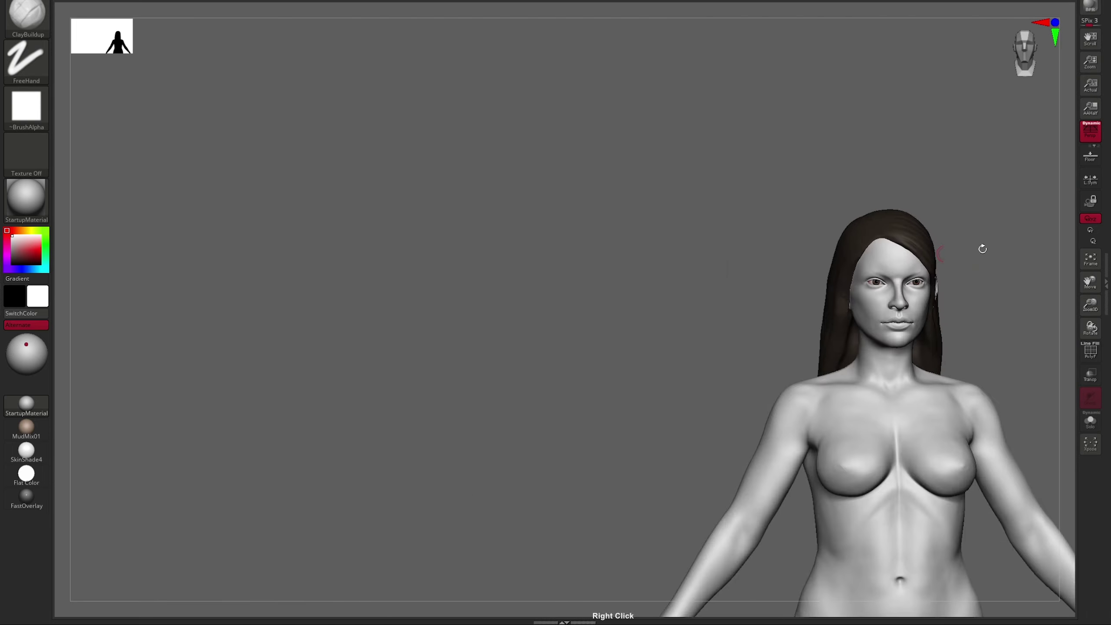
Reshape the feet and ankles with the Move brush.
key("s")
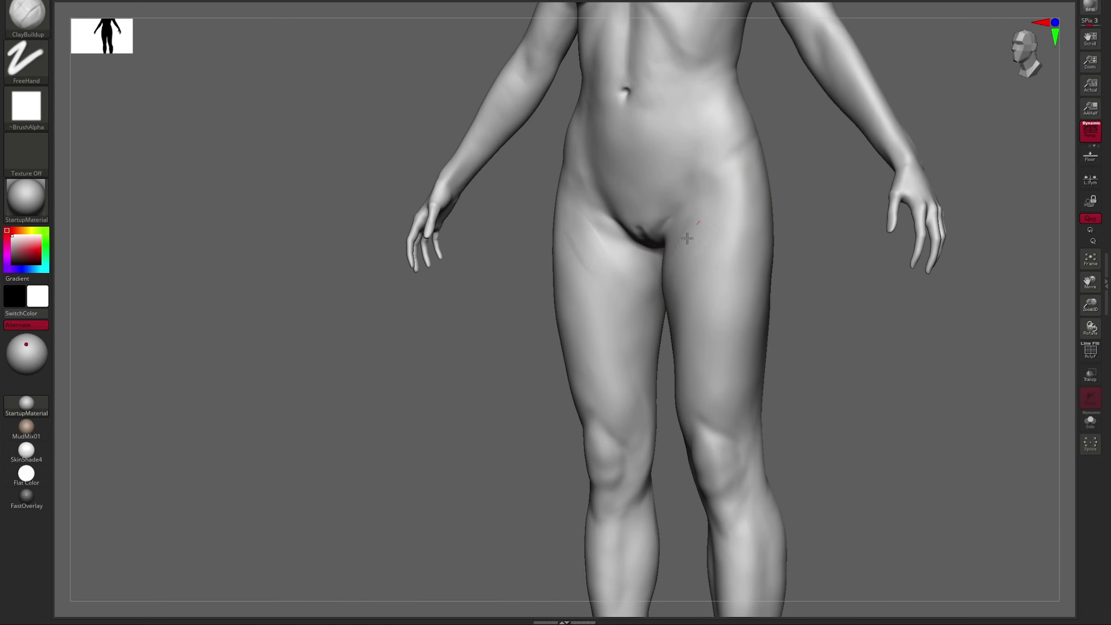
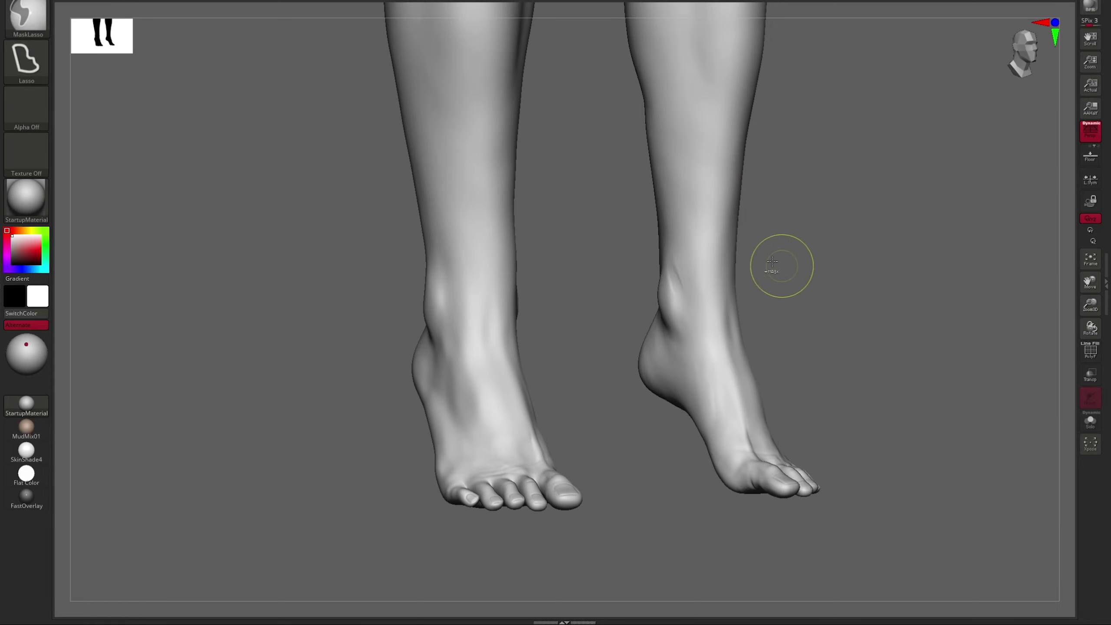
key("shift")
mouse_move(708, 400)
left_mouse_down("shift")
mouse_move(737, 429)
mouse_move(801, 385)
mouse_move(592, 393)
left_mouse_up("shift")
key("b")
key("m")
key("v")
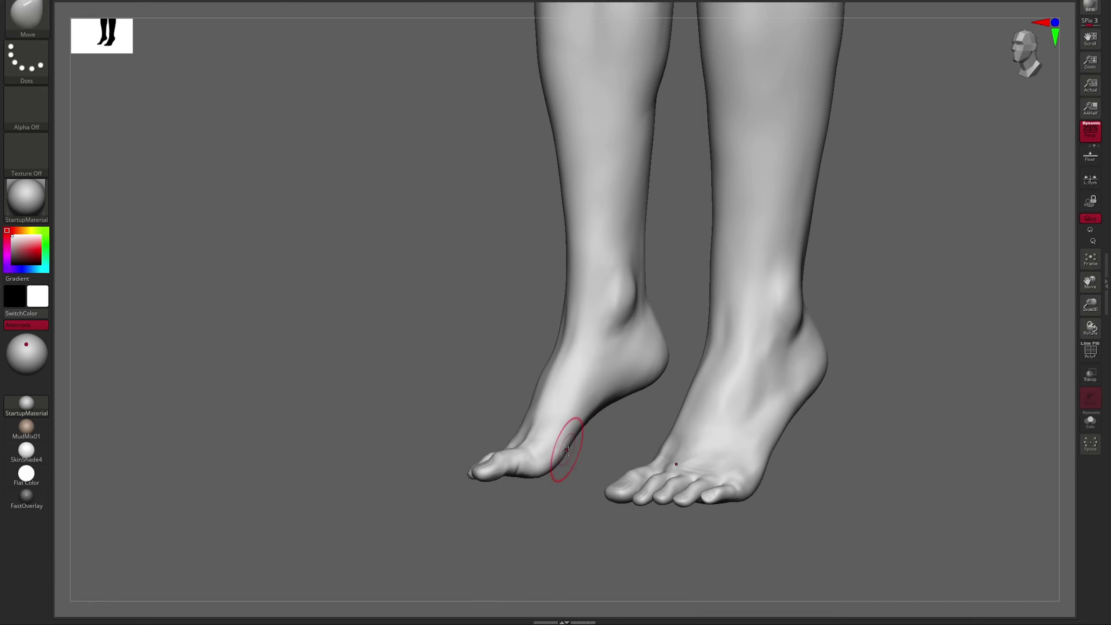
key("shift+p")
mouse_move(789, 367)
right_mouse_down()
mouse_move(608, 423)
mouse_move(521, 372)
mouse_move(846, 281)
mouse_move(658, 339)
mouse_move(856, 322)
right_mouse_up()
mouse_move(732, 322)
right_mouse_down()
mouse_move(752, 404)
mouse_move(649, 414)
mouse_move(881, 299)
mouse_move(885, 355)
mouse_move(838, 298)
mouse_move(819, 229)
right_mouse_up()
Refine the feet with the Move Topological and Move brushes at a lower subdivision level, using the floor platform as reference.
key("b")
key("m")
key("t")
key("b")
key("m")
key("v")
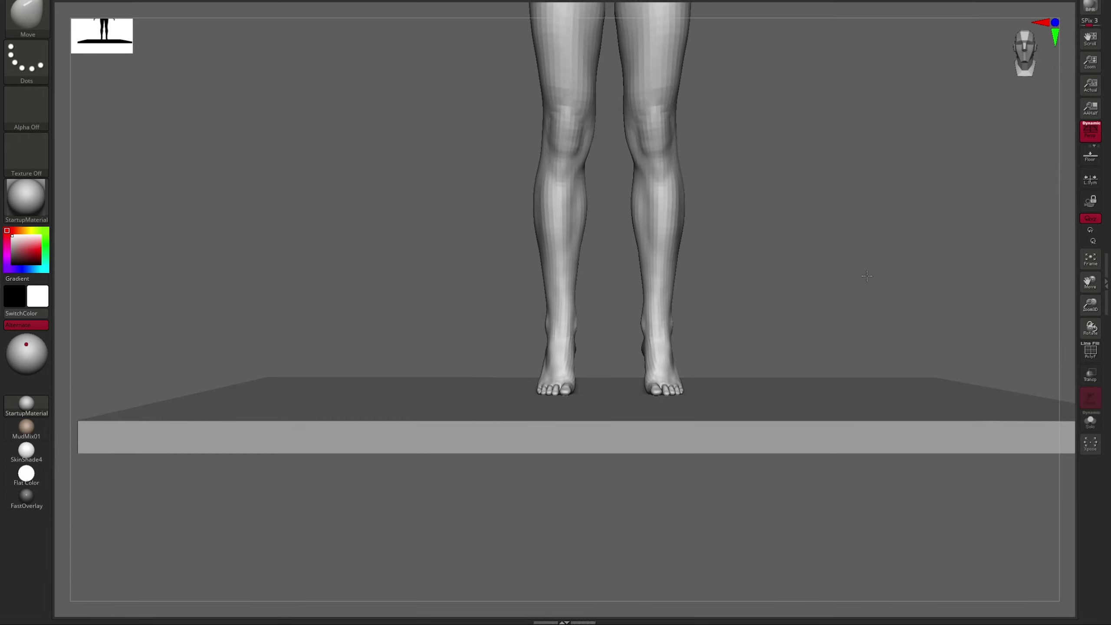
mouse_move(868, 276)
right_mouse_down()
mouse_move(788, 268)
mouse_move(814, 304)
mouse_move(872, 253)
mouse_move(757, 248)
mouse_move(744, 293)
right_mouse_up()
Sculpt the ankles and the front of the shins with ClayBuildup and smooth the strokes into the lower legs.
key("b")
key("c")
key("b")
right_click_drag(819, 216, 739, 232, "ctrl")
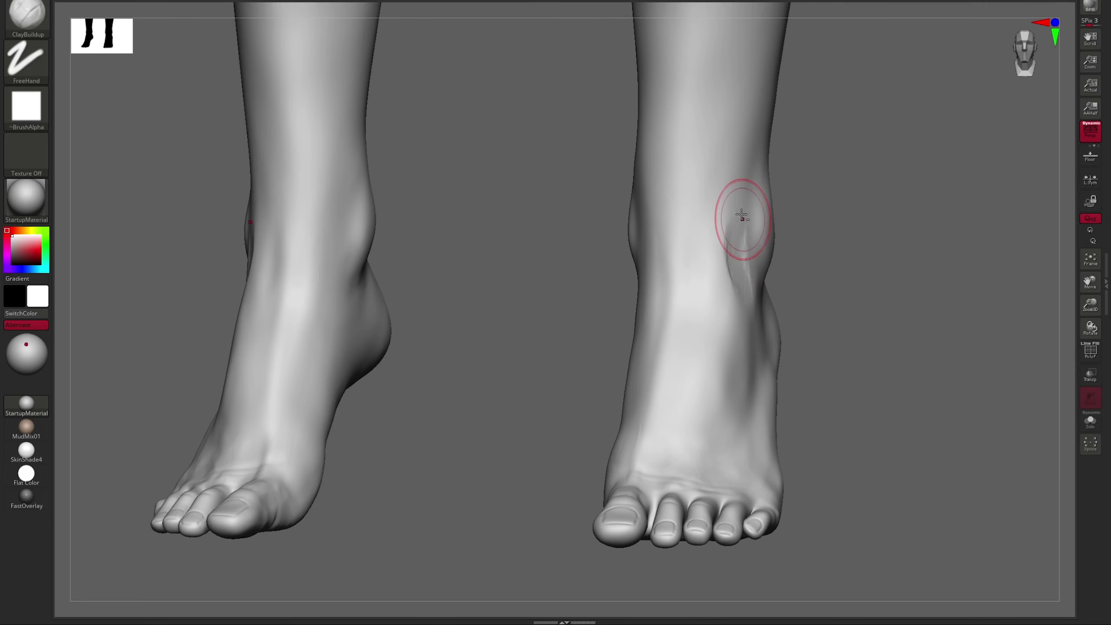
right_click_drag(757, 186, 801, 289)
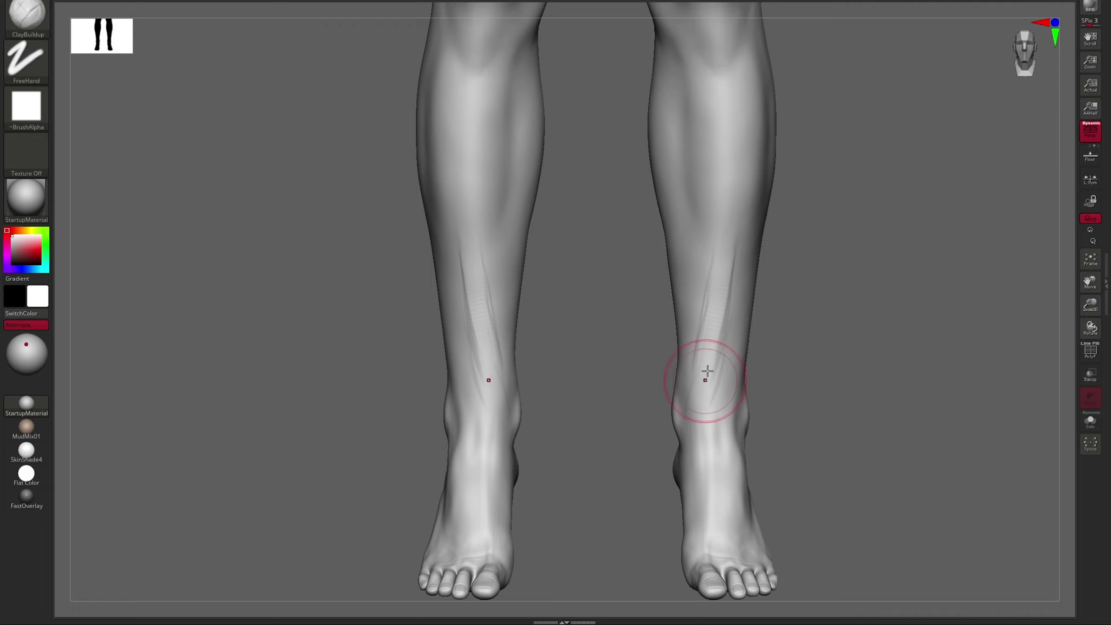
right_click_drag(702, 368, 722, 311)
mouse_move(703, 360)
right_mouse_down("shift")
mouse_move(726, 306)
mouse_move(906, 249)
mouse_move(699, 311)
mouse_move(717, 276)
right_mouse_up("shift")
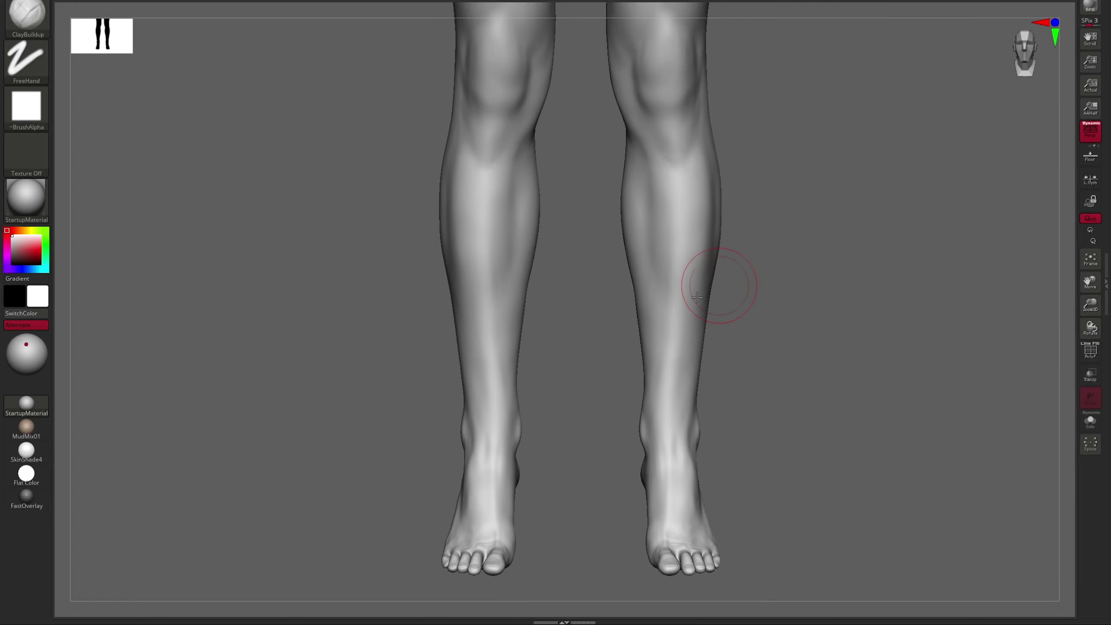
mouse_move(684, 390)
right_mouse_down("ctrl")
mouse_move(676, 377)
mouse_move(724, 427)
mouse_move(707, 422)
mouse_move(819, 343)
mouse_move(658, 442)
mouse_move(891, 369)
mouse_move(801, 372)
mouse_move(739, 355)
mouse_move(990, 328)
mouse_move(897, 307)
mouse_move(831, 271)
mouse_move(817, 241)
mouse_move(660, 268)
right_mouse_up("ctrl")
Isolate the body, adjust the front of the neck and the jawline with the Move brush, and bring the hair back.
key("b")
key("m")
key("v")
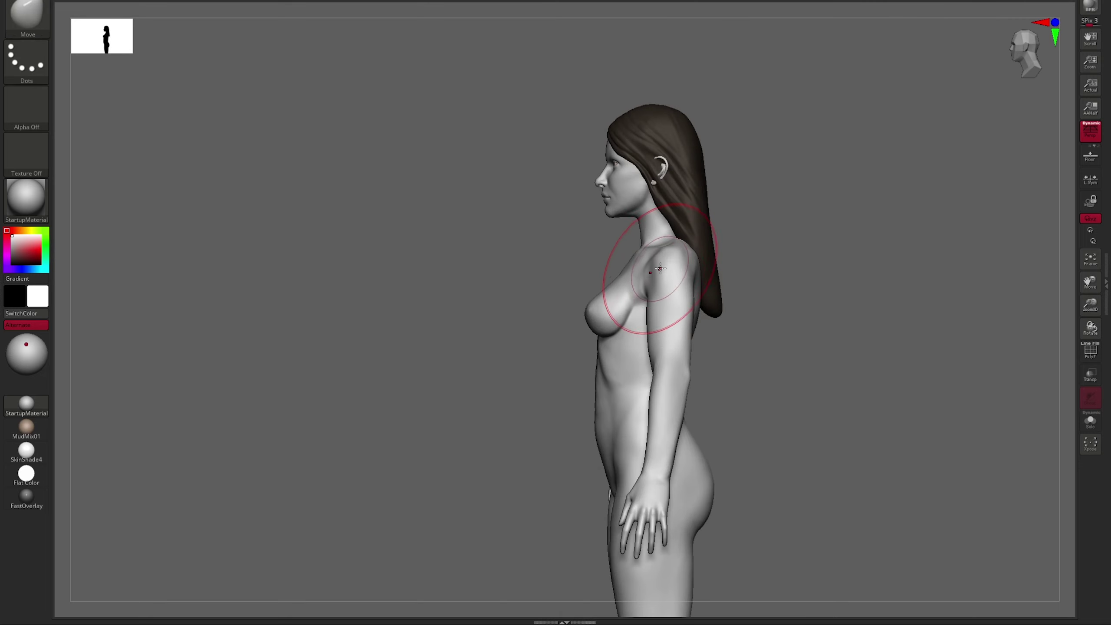
right_click_drag(656, 332, 685, 424, "ctrl")
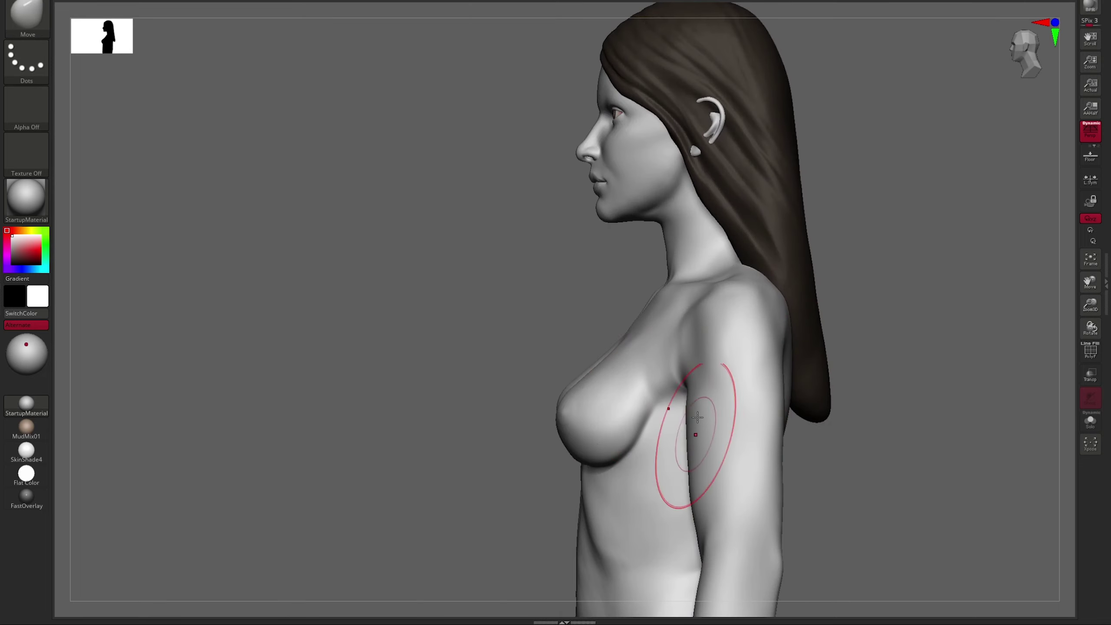
right_click_drag(692, 314, 606, 353)
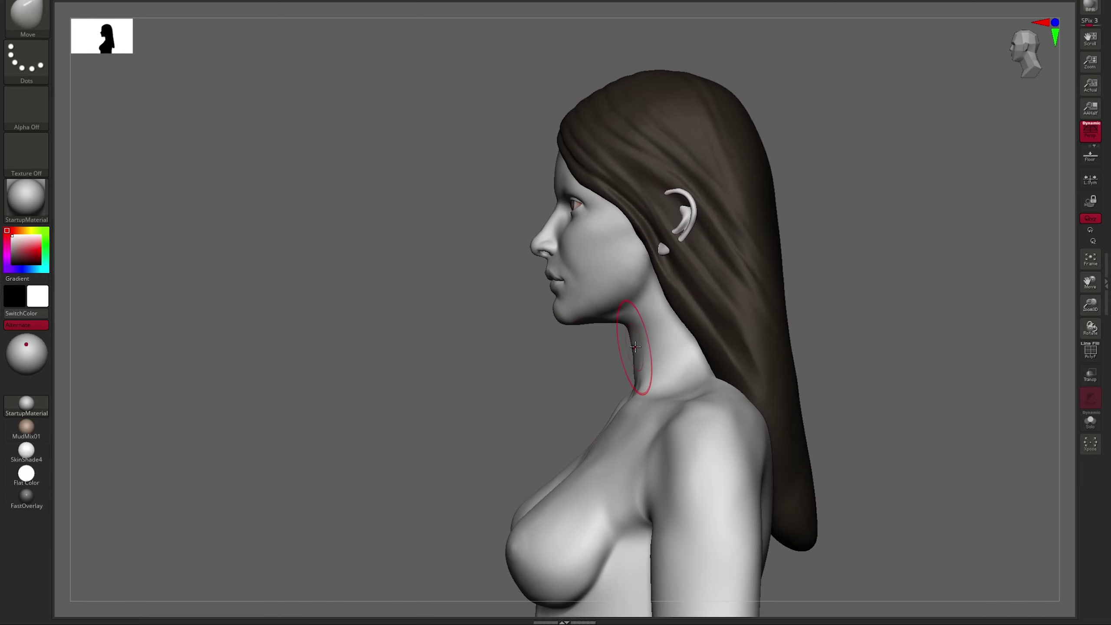
key("alt+shift+s")
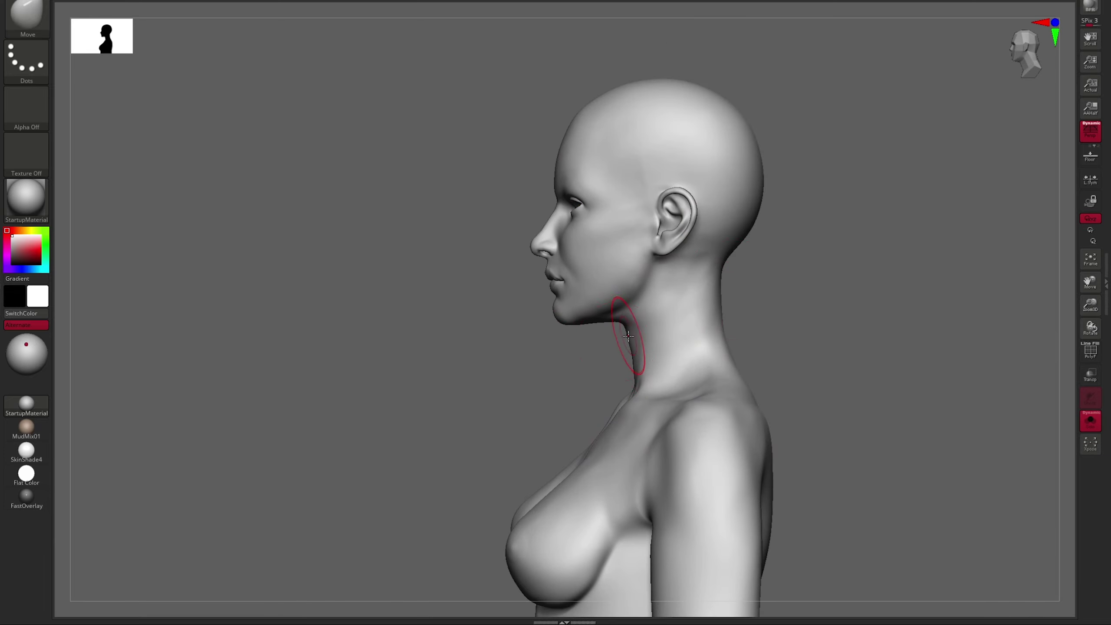
mouse_move(628, 335)
right_mouse_down()
mouse_move(650, 347)
mouse_move(848, 235)
mouse_move(846, 345)
right_mouse_up()
key("s")
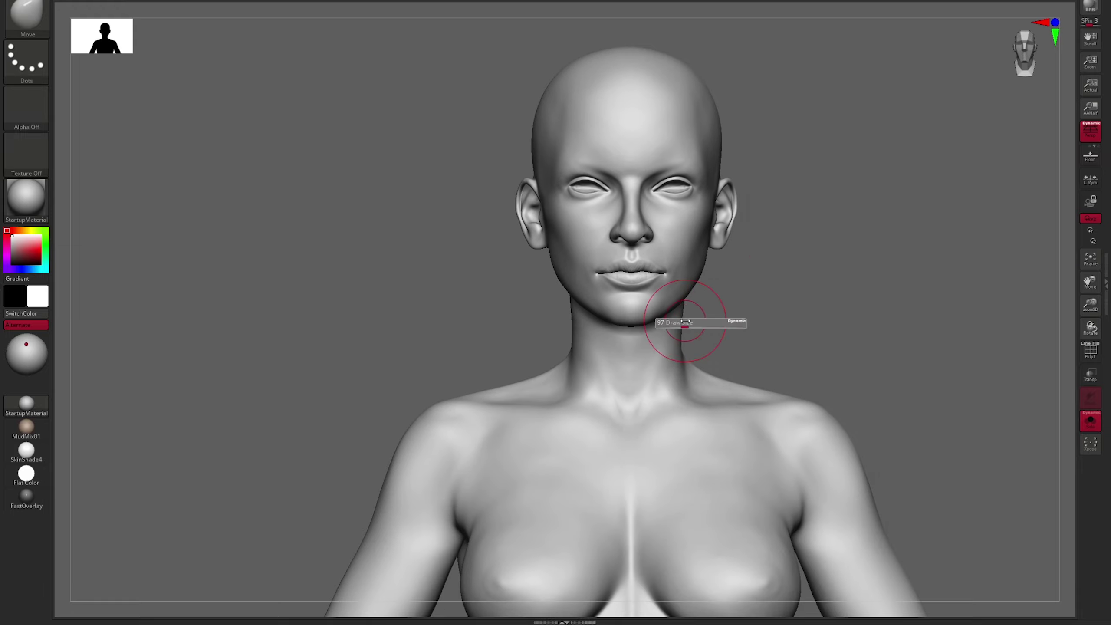
right_click_drag(685, 322, 960, 347)
key("alt+shift+s")
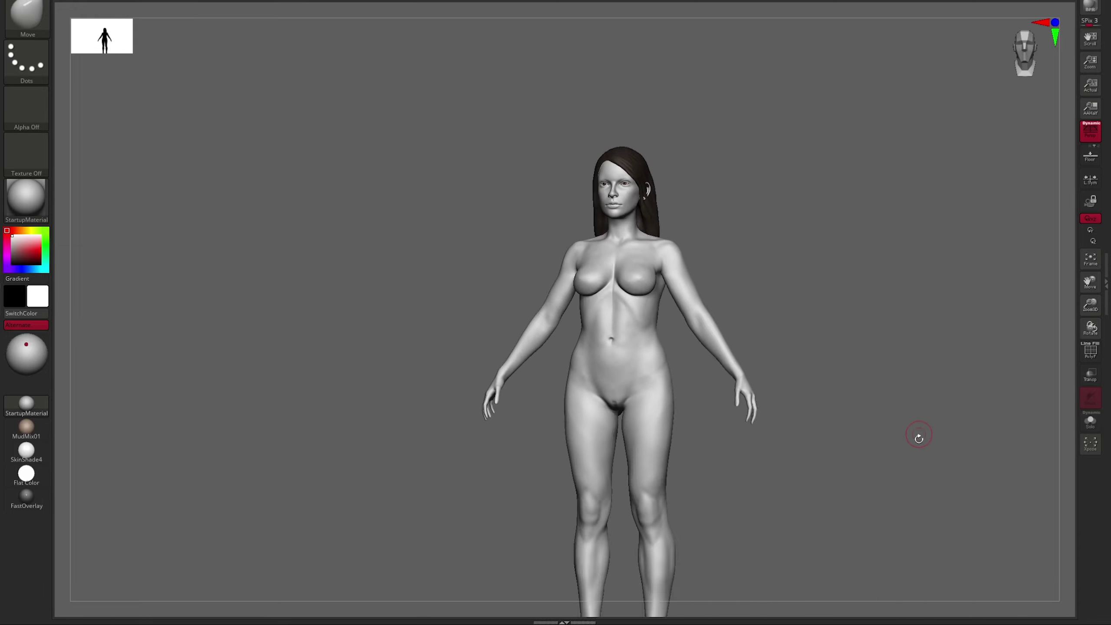
Touch up the lower legs with ClayBuildup and smoothing and adjust the body's shape with the Move brush.
right_click_drag(919, 437, 587, 323, "alt")
key("b")
key("c")
key("b")
key("shift")
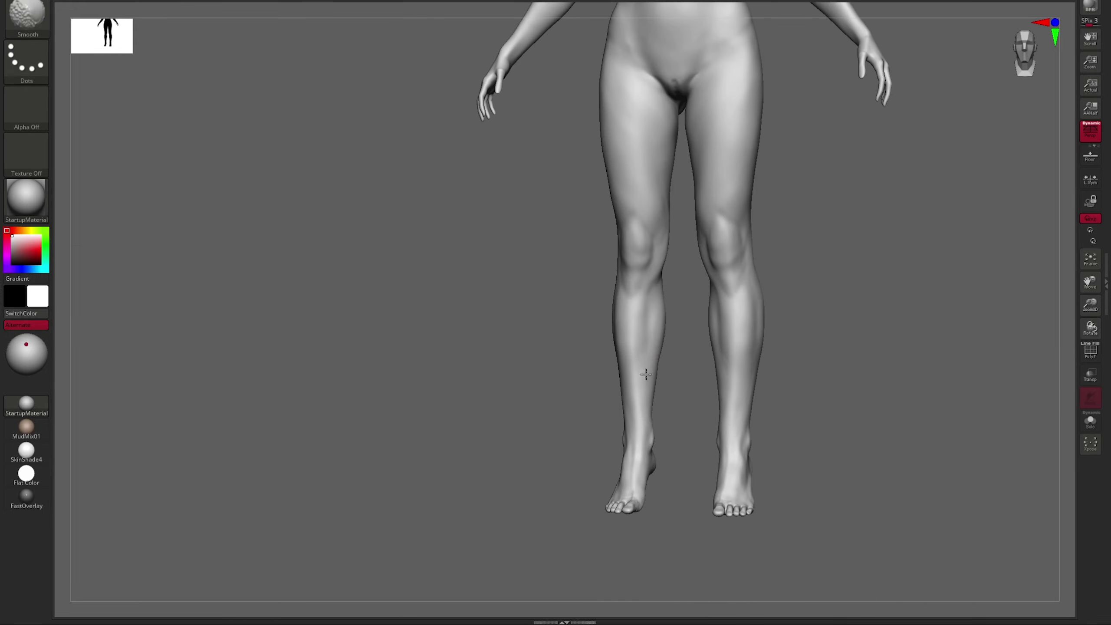
mouse_move(642, 346)
right_mouse_down()
mouse_move(803, 311)
mouse_move(788, 370)
right_mouse_up()
key("b")
key("m")
key("v")
mouse_move(740, 256)
right_mouse_down("alt")
mouse_move(681, 311)
mouse_move(723, 313)
mouse_move(665, 322)
mouse_move(782, 332)
mouse_move(720, 216)
mouse_move(732, 323)
mouse_move(578, 335)
mouse_move(590, 372)
mouse_move(799, 368)
mouse_move(922, 331)
mouse_move(784, 348)
mouse_move(787, 451)
right_mouse_up("alt")
Isolate the body with the arms hidden, carve the spine groove down the back with DamStandard and smooth it.
left_click(1091, 421)
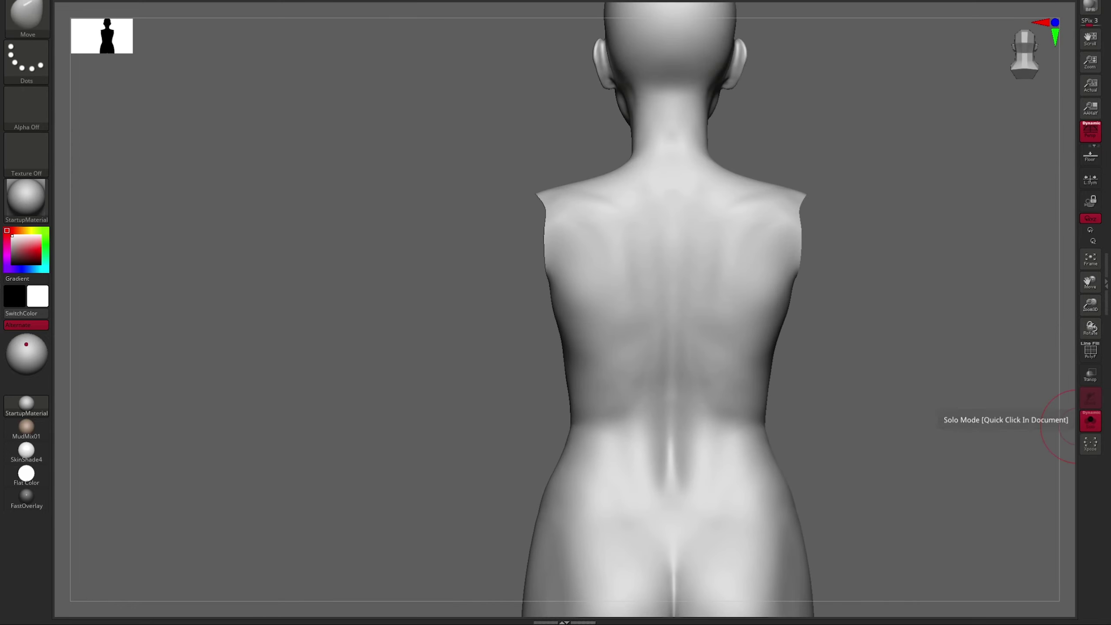
key("b")
key("d")
key("s")
right_click_drag(963, 394, 832, 306)
left_click_drag(568, 491, 726, 230)
left_click_drag(584, 483, 709, 245, "shift")
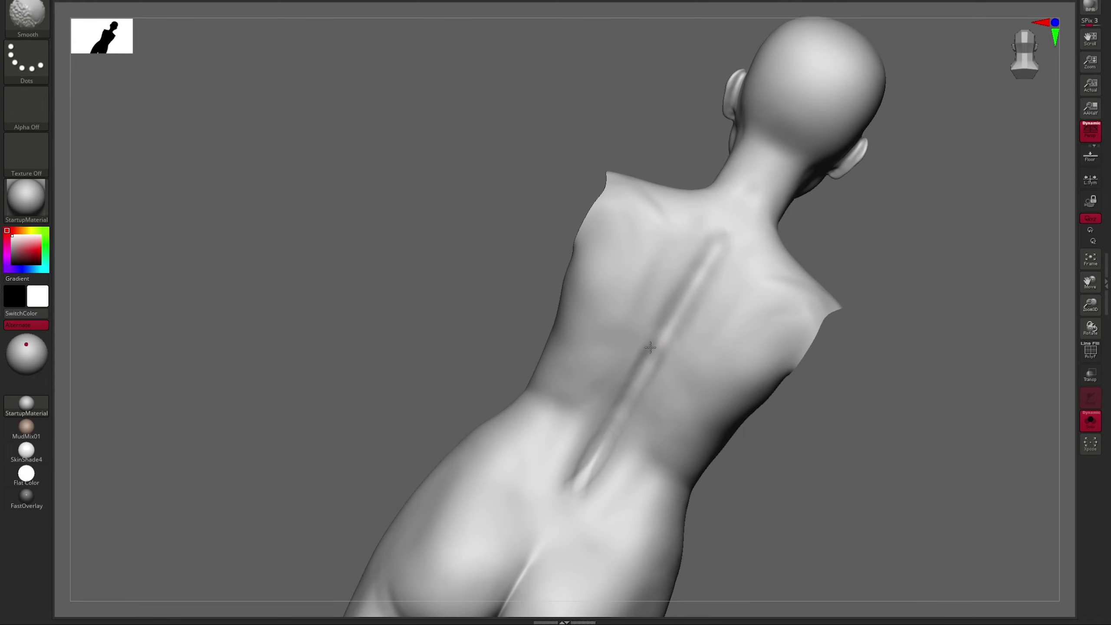
Sculpt the spine, shoulder blades, base of the neck and lower back with ClayBuildup and smooth the forms.
mouse_move(482, 307)
right_mouse_down()
mouse_move(376, 242)
mouse_move(481, 263)
right_mouse_up()
key("b")
key("c")
key("b")
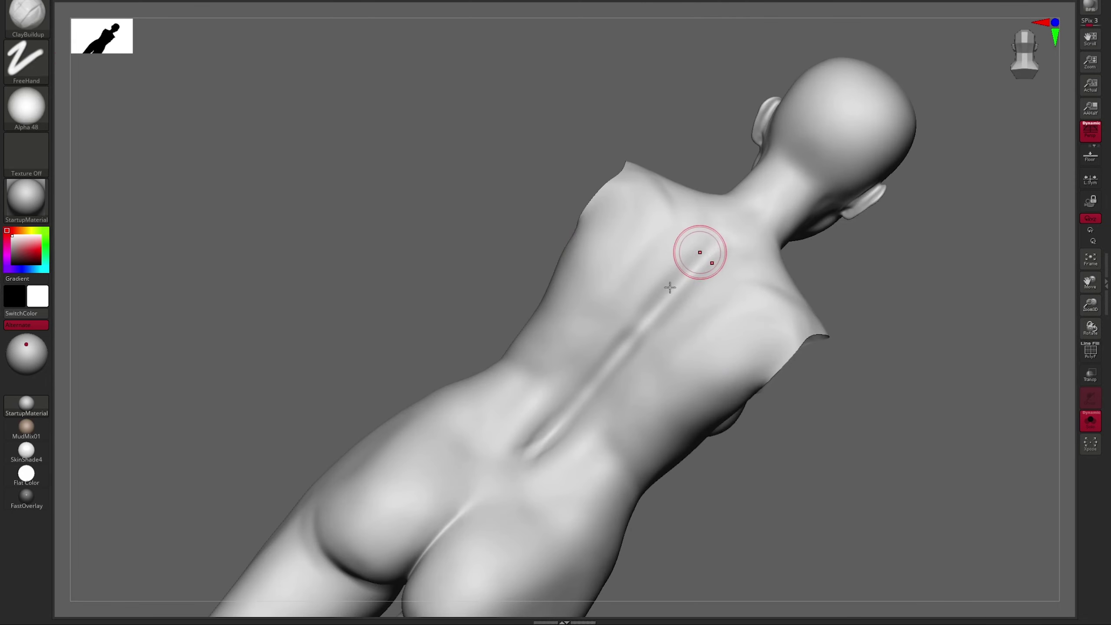
key("shift")
left_click_drag(539, 190, 602, 346)
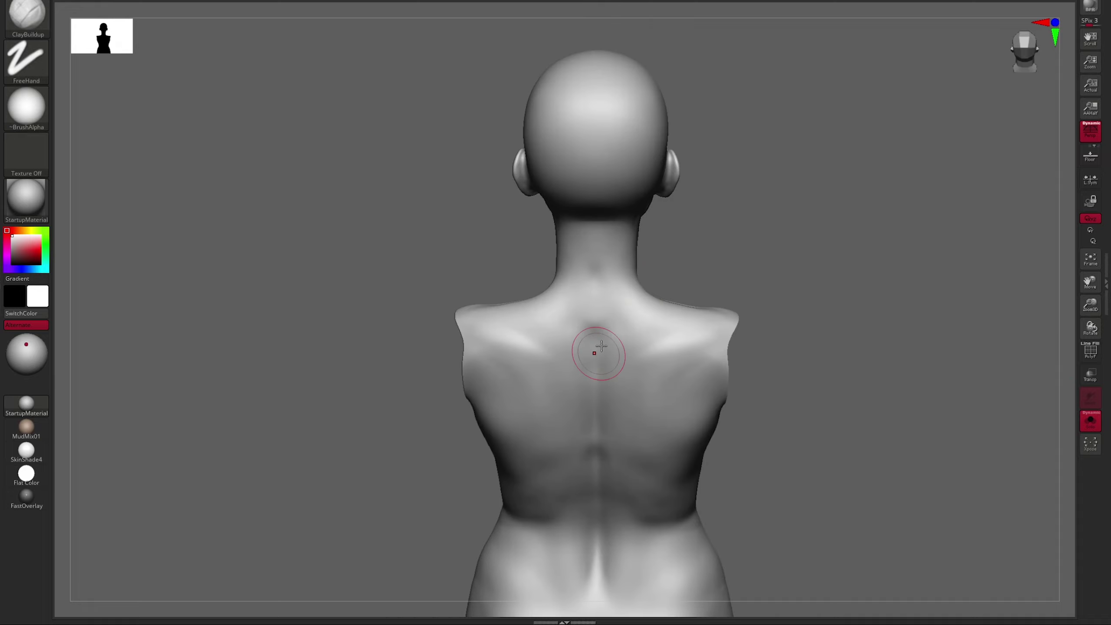
left_click_drag(715, 256, 664, 273)
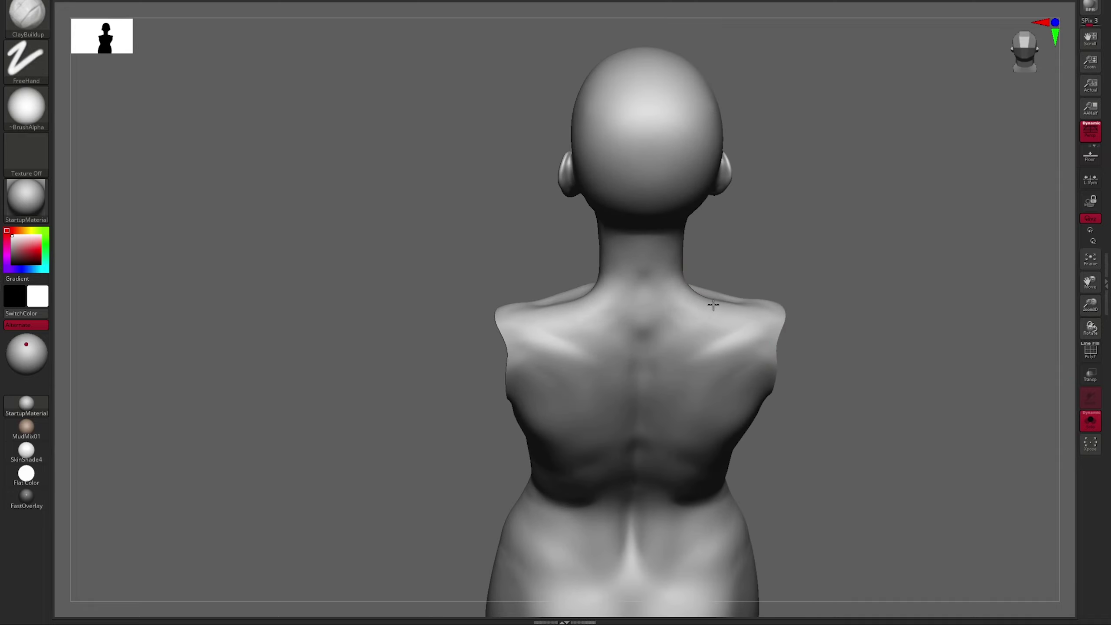
left_click_drag(759, 223, 757, 285)
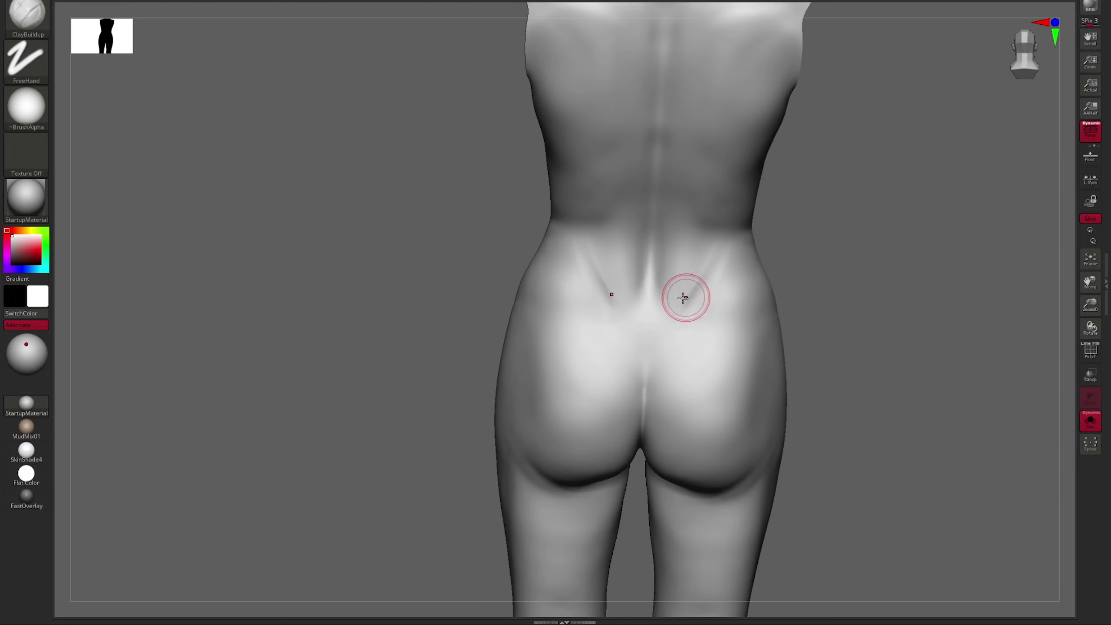
mouse_move(779, 289)
left_mouse_down()
mouse_move(820, 296)
mouse_move(734, 360)
left_mouse_up()
Adjust the hip and thigh contours with the Move brush.
key("b")
key("m")
key("v")
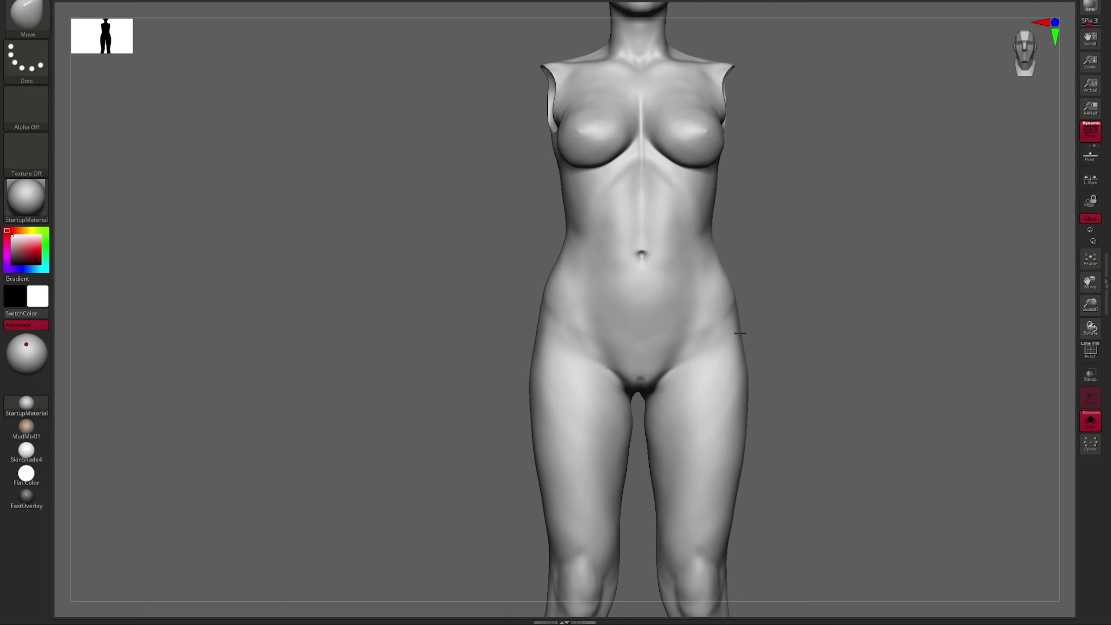
scroll(739, 333, "down", 3)
mouse_move(838, 335)
left_mouse_down("shift")
mouse_move(773, 324)
mouse_move(760, 350)
mouse_move(862, 341)
mouse_move(838, 323)
mouse_move(807, 335)
mouse_move(802, 313)
mouse_move(874, 308)
mouse_move(855, 323)
mouse_move(837, 382)
left_mouse_up("shift")
scroll(773, 324, "up", 3)
scroll(797, 310, "down", 3)
scroll(760, 351, "up", 3)
Sculpt the creases between the toes and around the top of the foot with DamStandard and ClayBuildup, smoothing them.
key("b")
key("d")
key("s")
scroll(839, 323, "up", 3)
scroll(802, 313, "up", 2)
scroll(807, 275, "down", 3)
scroll(855, 322, "up", 2)
scroll(630, 82, "up", 6)
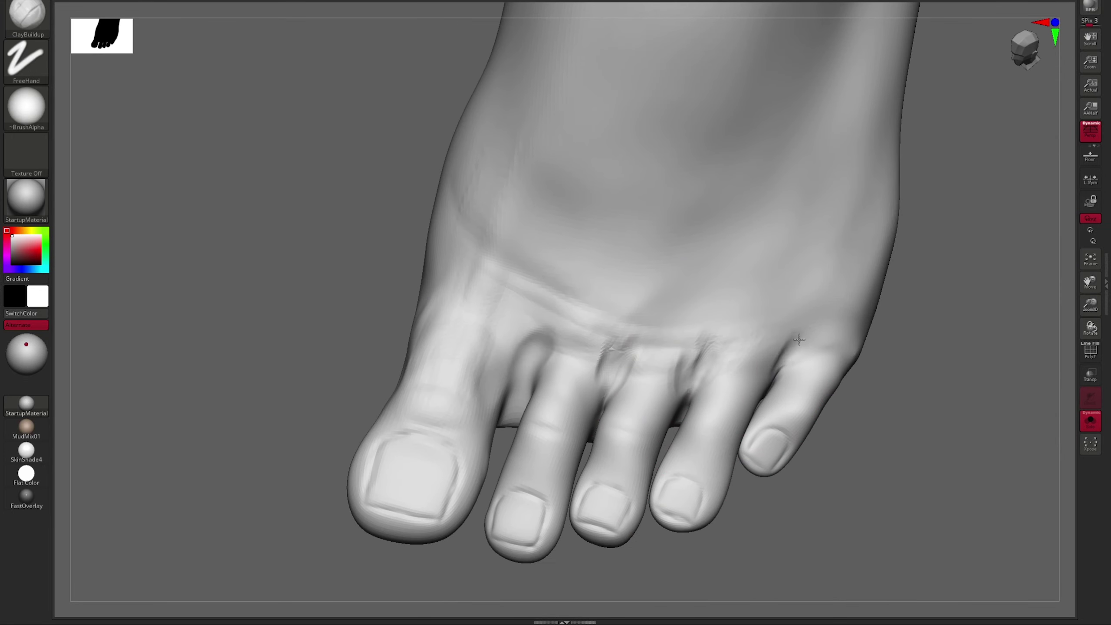
key("shift")
scroll(524, 373, "down", 5)
mouse_move(856, 342)
left_mouse_down()
mouse_move(861, 365)
mouse_move(706, 336)
mouse_move(767, 328)
left_mouse_up()
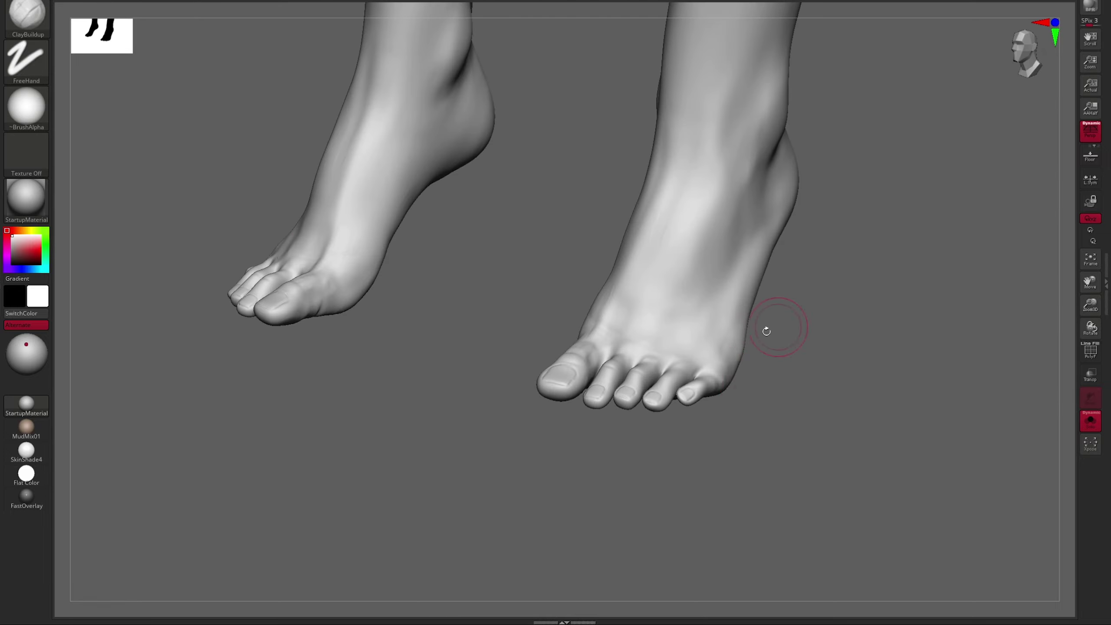
Show the hair and eyes again and save the tool over Body_blockout_003.
key("f")
left_click(1091, 421)
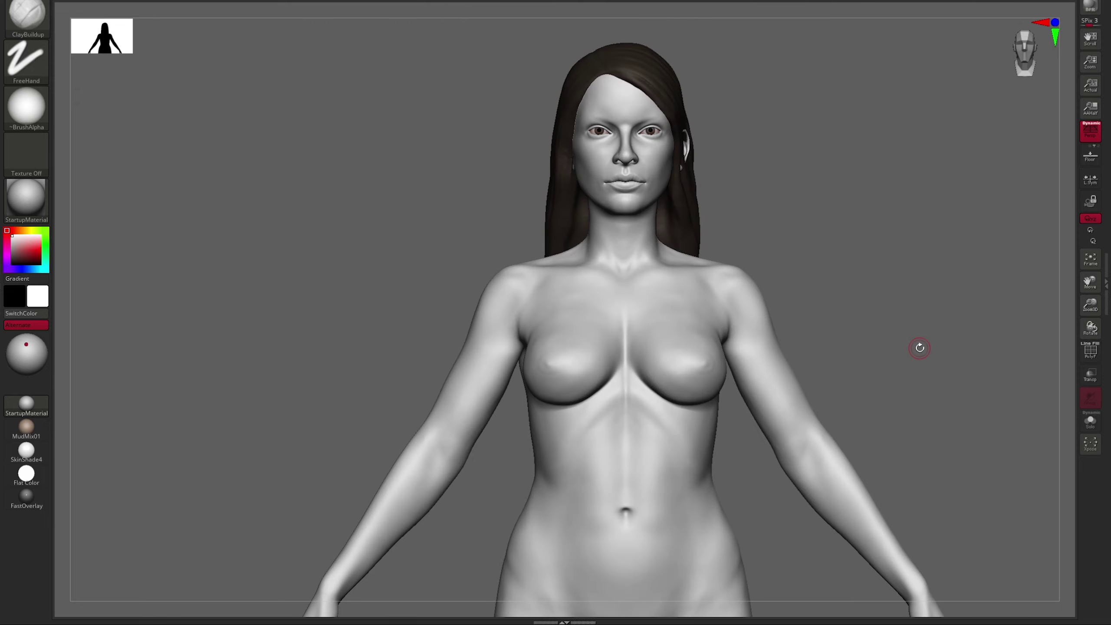
key("ctrl+s")
key("Return")
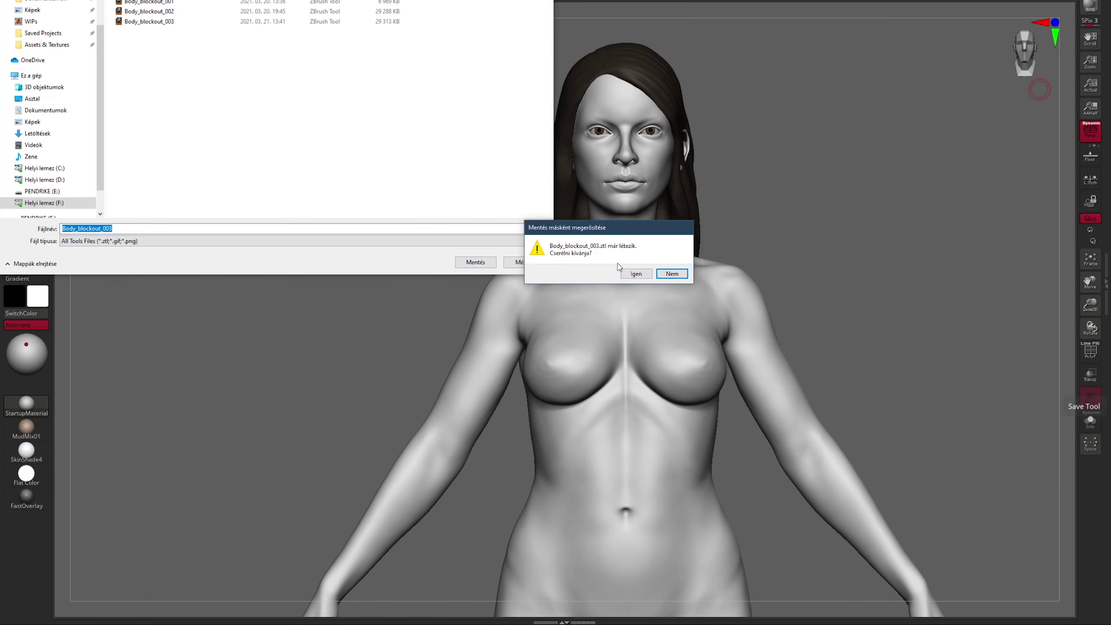
Adjust the chin and jaw with the Move brush and switch the material to MudMix01.
key("b")
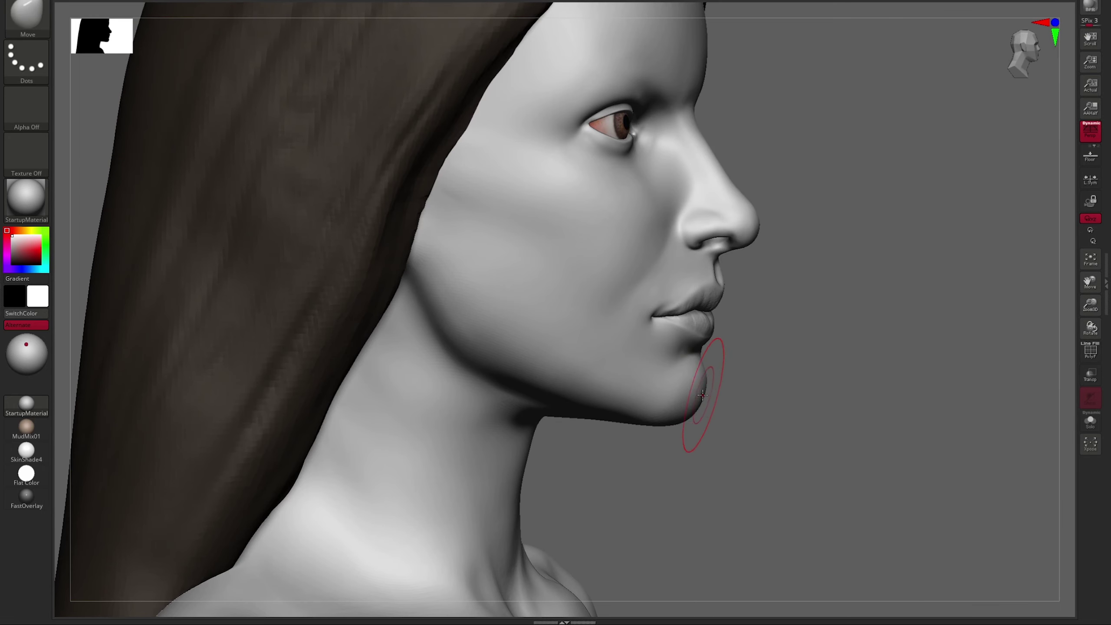
left_click_drag(745, 397, 778, 399, "shift")
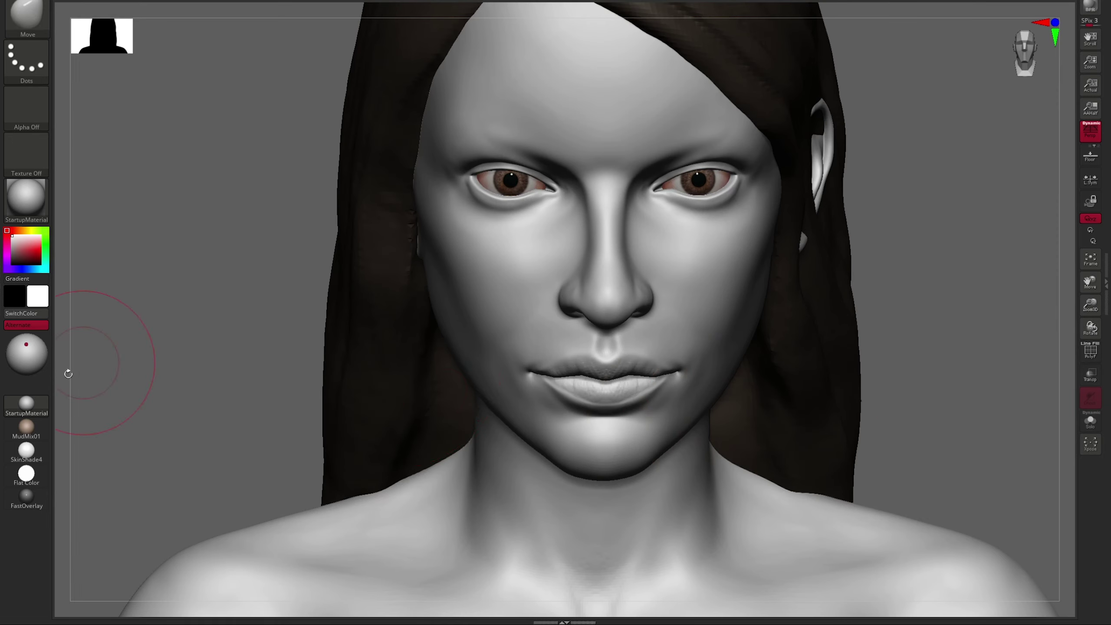
left_click(26, 425)
left_click_drag(651, 458, 843, 332)
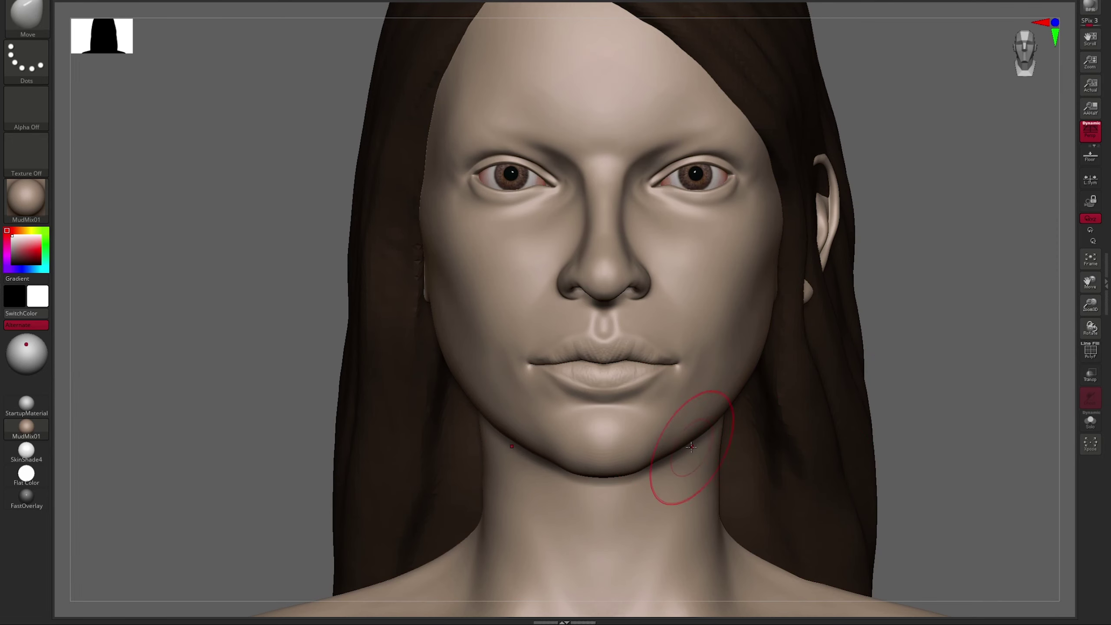
key("f")
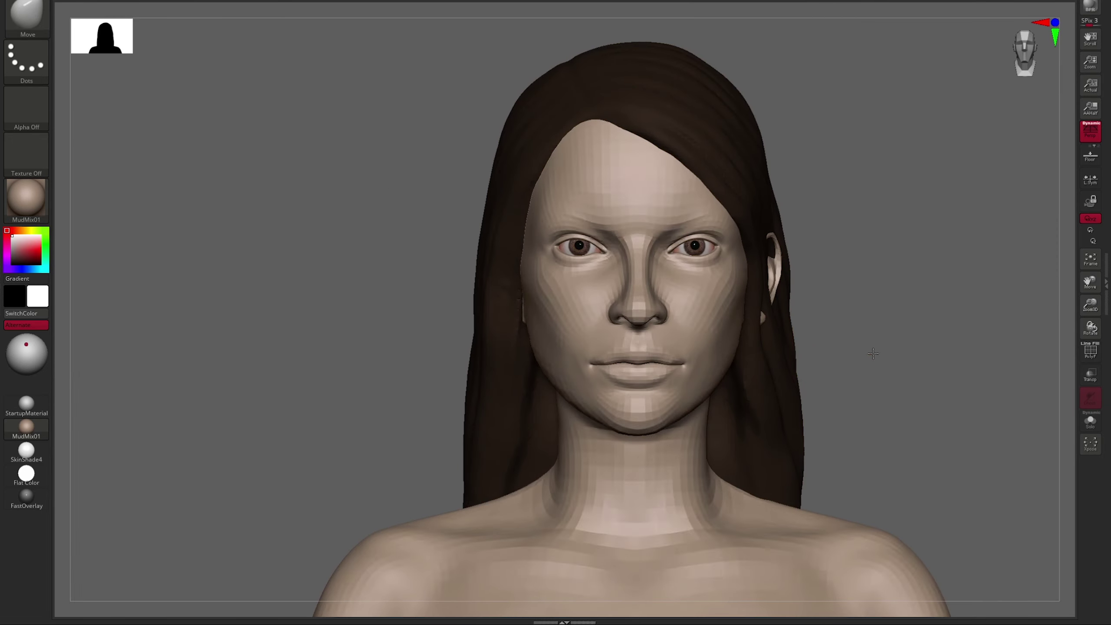
left_click_drag(922, 322, 531, 470)
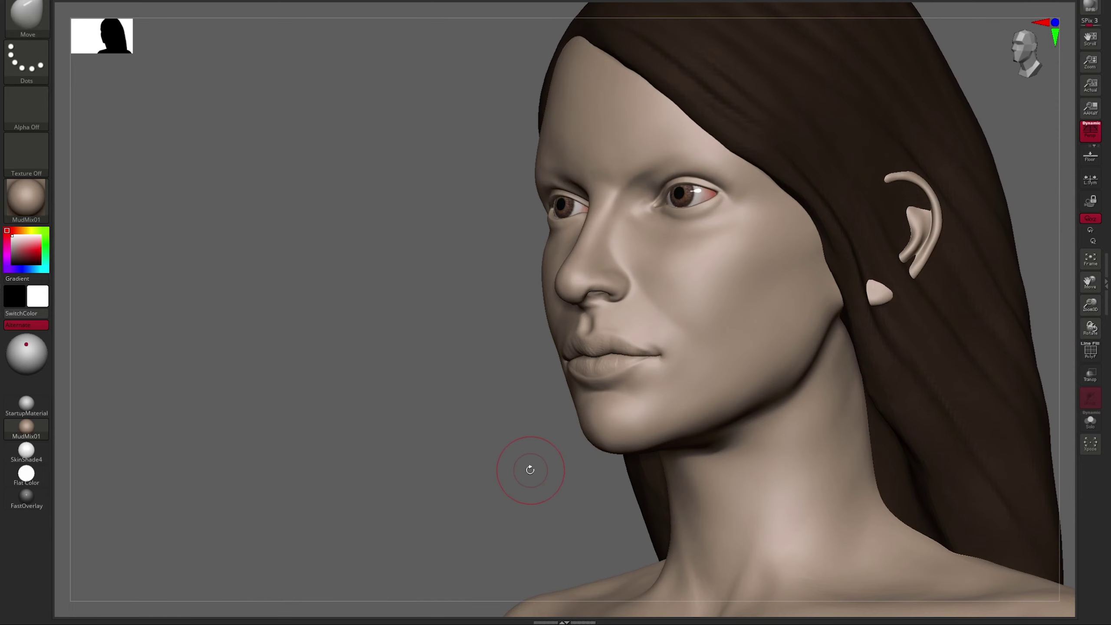
mouse_move(717, 234)
left_mouse_down()
mouse_move(787, 306)
mouse_move(720, 322)
mouse_move(748, 309)
mouse_move(757, 261)
mouse_move(888, 280)
mouse_move(504, 460)
mouse_move(899, 334)
mouse_move(491, 347)
mouse_move(560, 276)
mouse_move(438, 306)
mouse_move(590, 298)
mouse_move(503, 314)
left_mouse_up()
Refine the facial forms with DamStandard and ClayBuildup, working at both lower and higher subdivision levels.
key("shift+d")
key("b")
key("d")
key("s")
key("d")
key("b")
key("c")
key("b")
key("shift+d")
key("d")
key("shift+d")
key("d")
Adjust the cheeks and mouth area with the Move brush at different brush sizes.
key("b")
key("m")
key("v")
left_click_drag(608, 311, 858, 236, "alt")
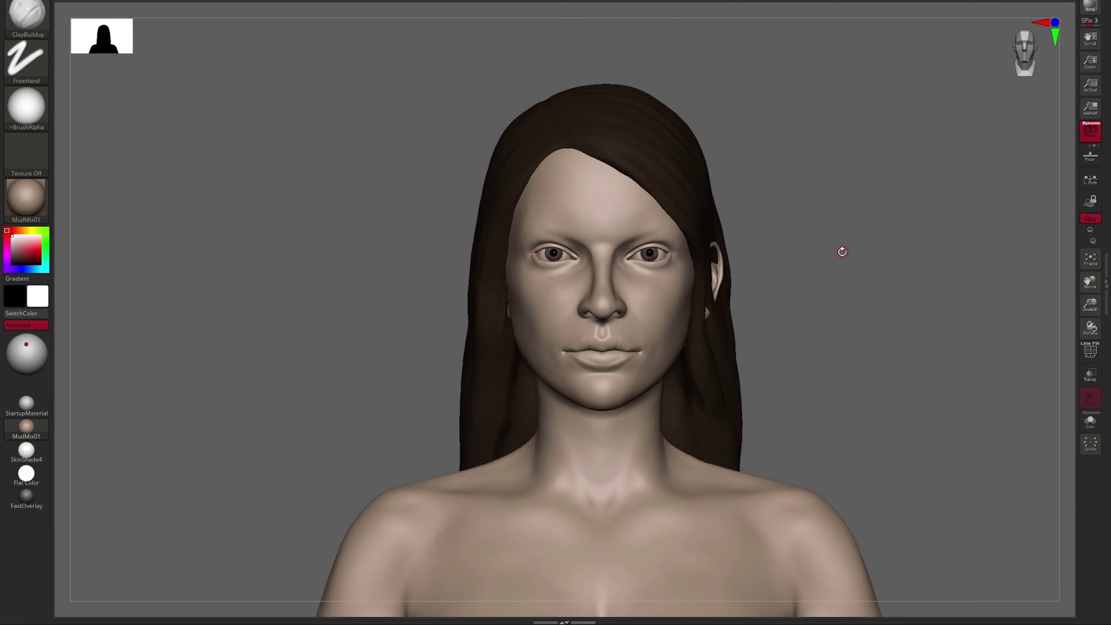
key("s")
mouse_move(771, 186)
left_mouse_down("alt")
mouse_move(640, 416)
mouse_move(648, 351)
mouse_move(611, 421)
mouse_move(643, 398)
left_mouse_up("alt")
key("s")
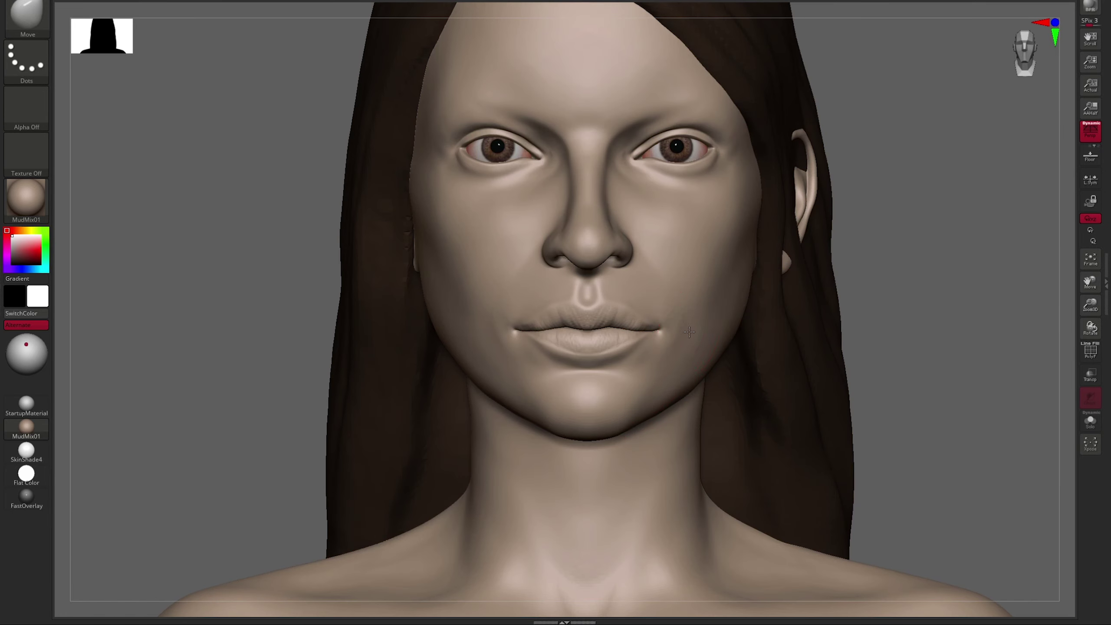
mouse_move(689, 332)
left_mouse_down()
mouse_move(818, 260)
mouse_move(873, 265)
mouse_move(641, 339)
mouse_move(694, 367)
mouse_move(695, 280)
left_mouse_up()
Touch up the lower face with ClayBuildup, checking it from below and from a three-quarter view.
key("b")
key("c")
key("b")
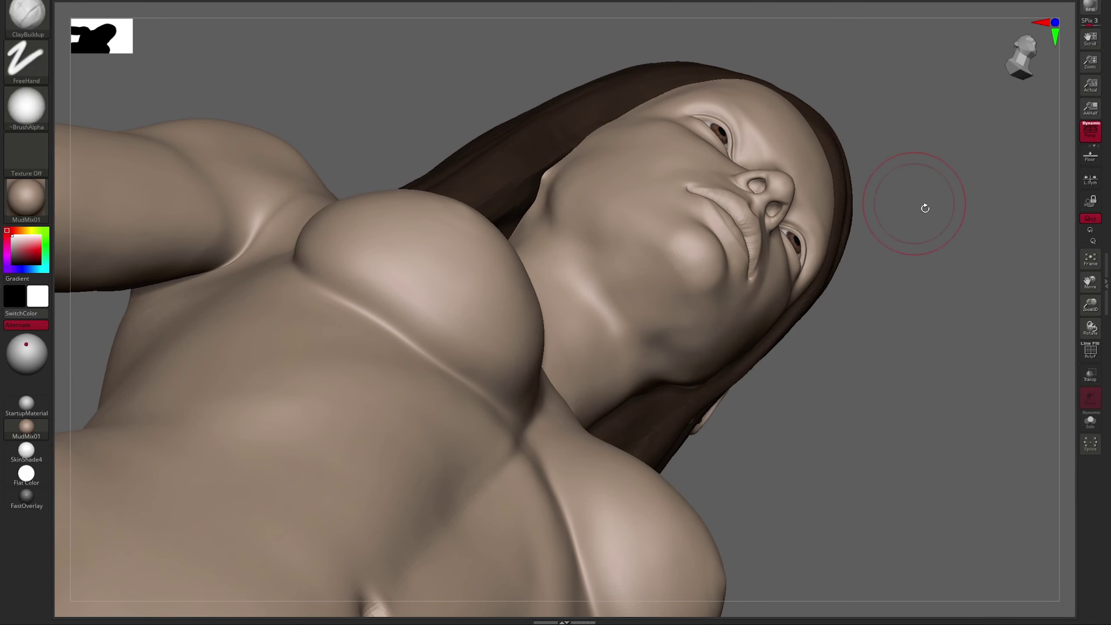
left_click_drag(926, 209, 769, 395)
left_click_drag(686, 232, 736, 431)
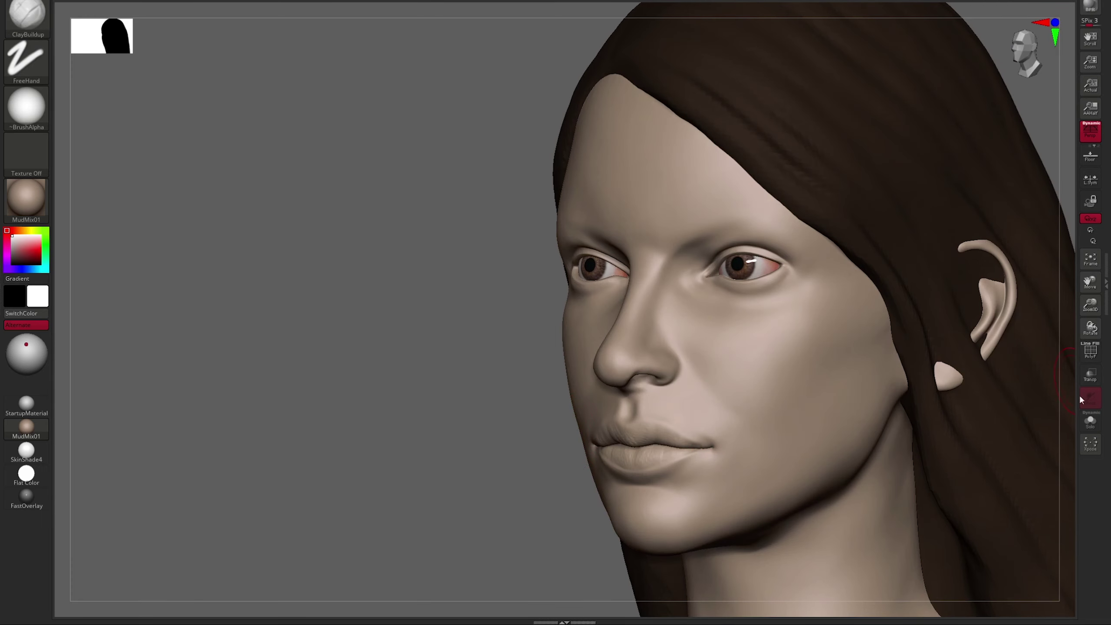
Isolate the body and switch the material back to StartupMaterial.
left_click(1090, 421)
left_click_drag(867, 333, 898, 385)
left_click(26, 402)
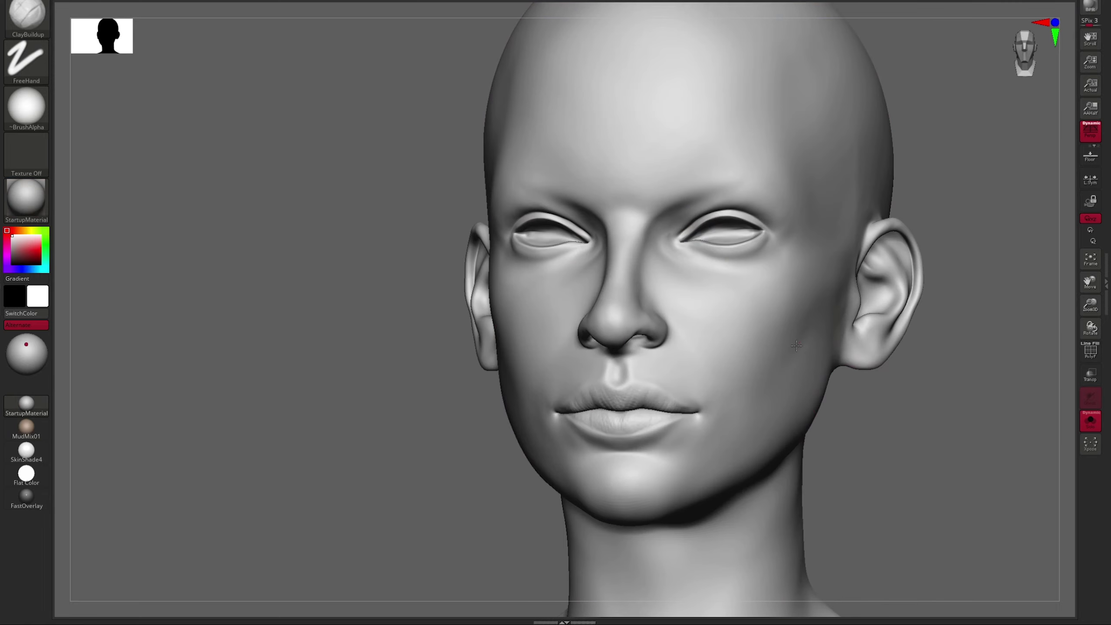
Bring back the hair and eyes around the isolated body and adjust the legs with the Move brush.
left_click_drag(797, 346, 858, 350)
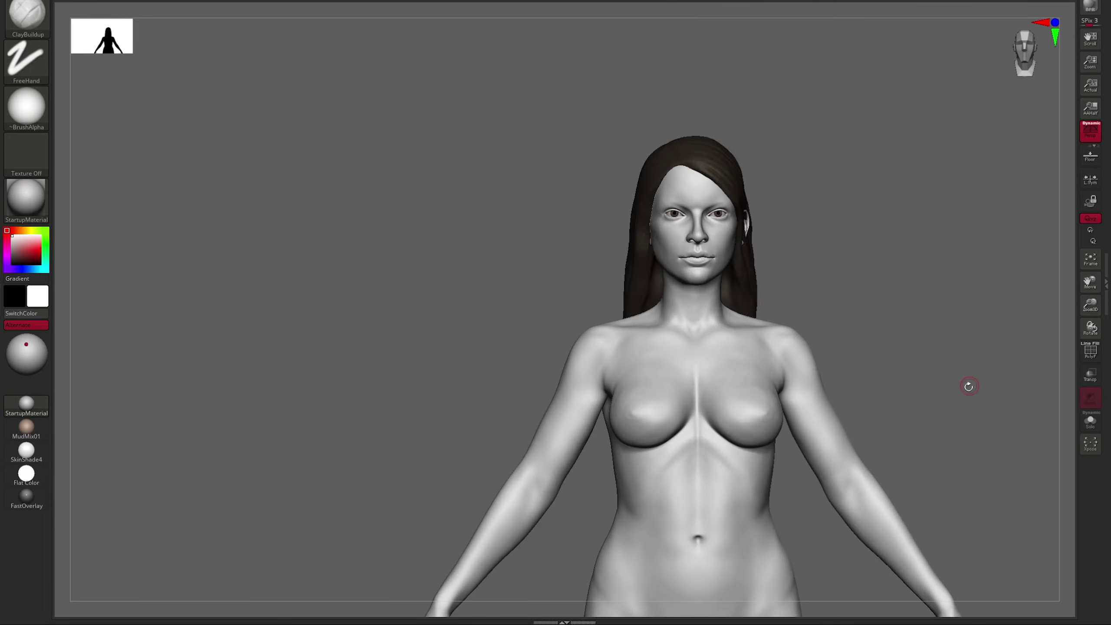
left_click_drag(968, 386, 819, 407, "alt")
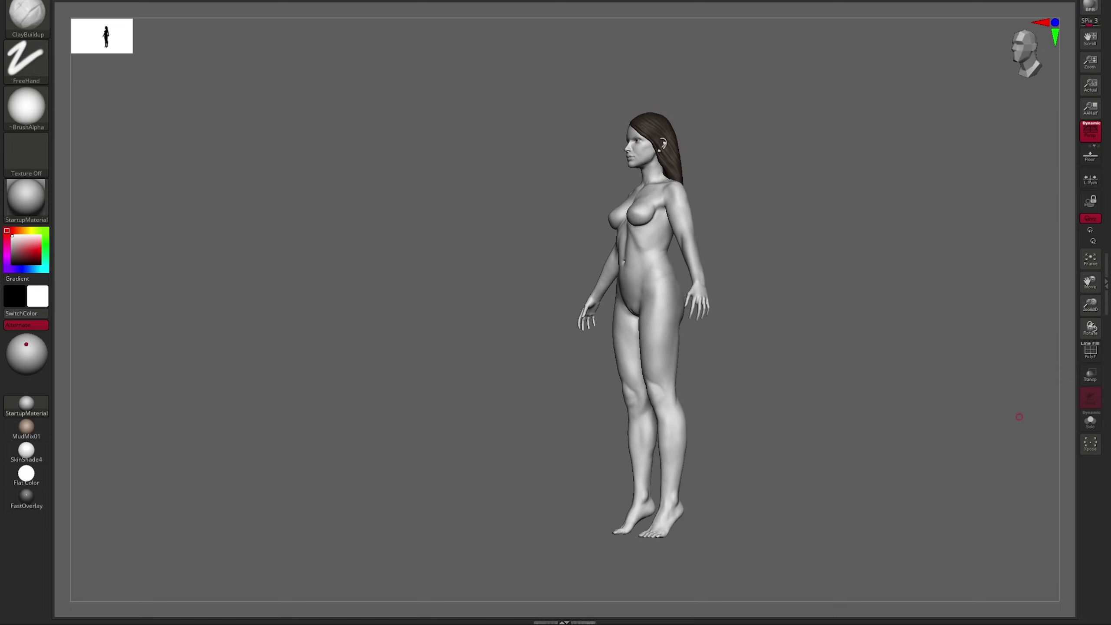
mouse_move(1020, 417)
left_mouse_down("alt")
mouse_move(1007, 294)
mouse_move(826, 266)
left_mouse_up("alt")
key("b")
key("m")
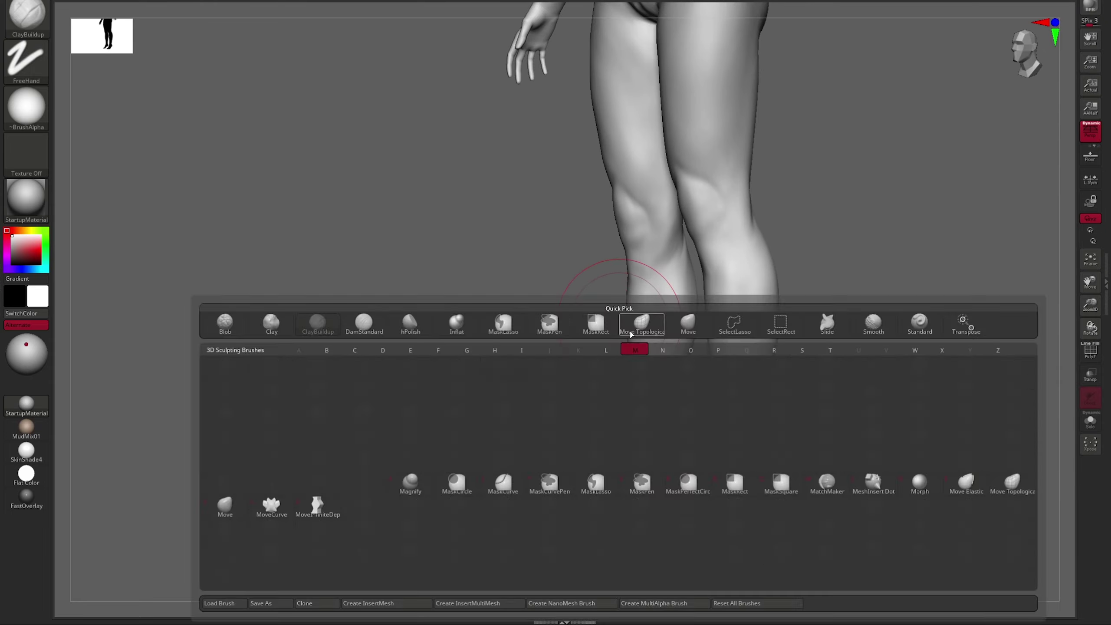
left_click(631, 334)
mouse_move(607, 341)
left_mouse_down()
mouse_move(1015, 137)
mouse_move(769, 273)
mouse_move(774, 355)
mouse_move(841, 344)
mouse_move(629, 421)
mouse_move(565, 379)
mouse_move(547, 416)
mouse_move(516, 434)
mouse_move(547, 366)
left_mouse_up()
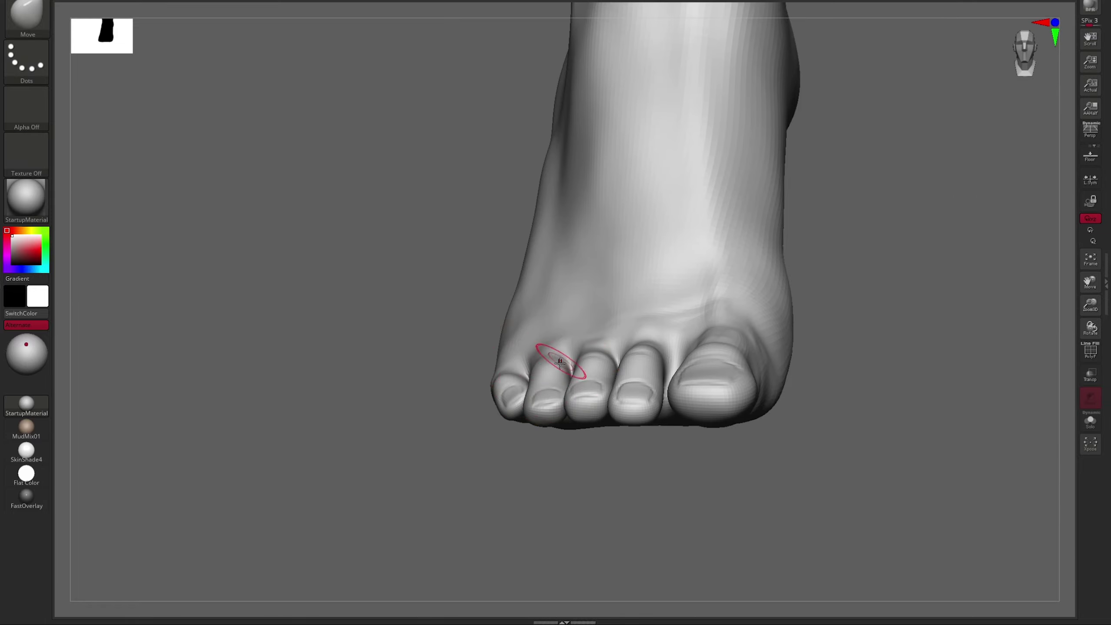
Refine the toes and front of the foot with the Move brush and turn perspective back on.
right_click_drag(649, 359, 794, 345)
mouse_move(616, 244)
right_mouse_down("ctrl")
mouse_move(823, 295)
mouse_move(707, 360)
mouse_move(648, 371)
mouse_move(736, 366)
right_mouse_up("ctrl")
left_click(1089, 134)
right_click_drag(898, 298, 695, 346, "ctrl")
right_click(757, 348)
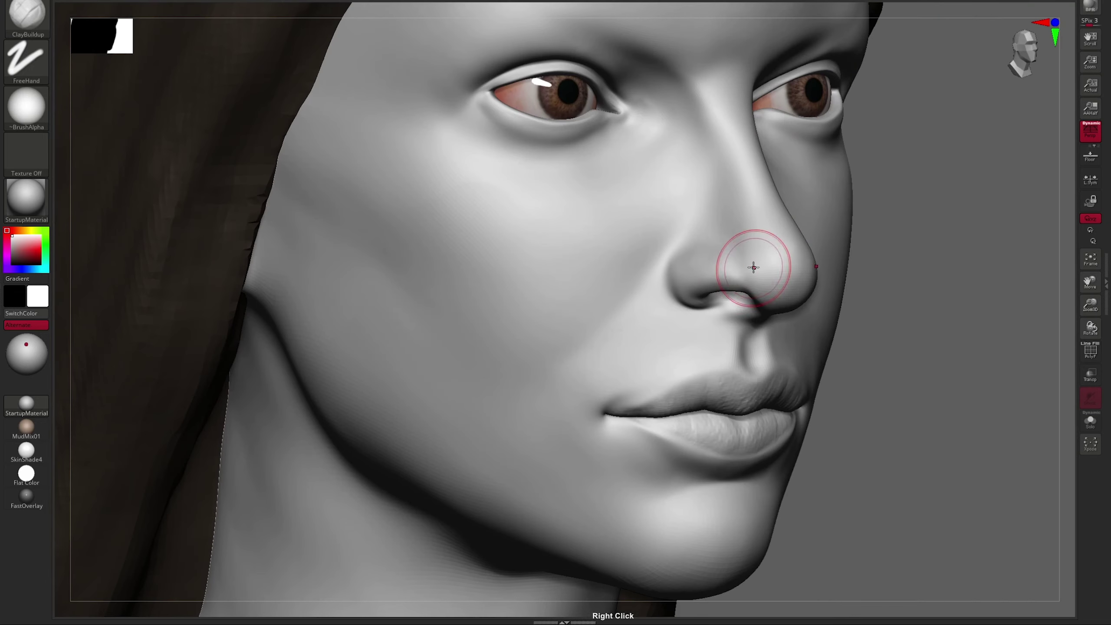
Touch up the nose with ClayBuildup at a lower subdivision level, then isolate the body again.
right_click_drag(753, 267, 857, 224)
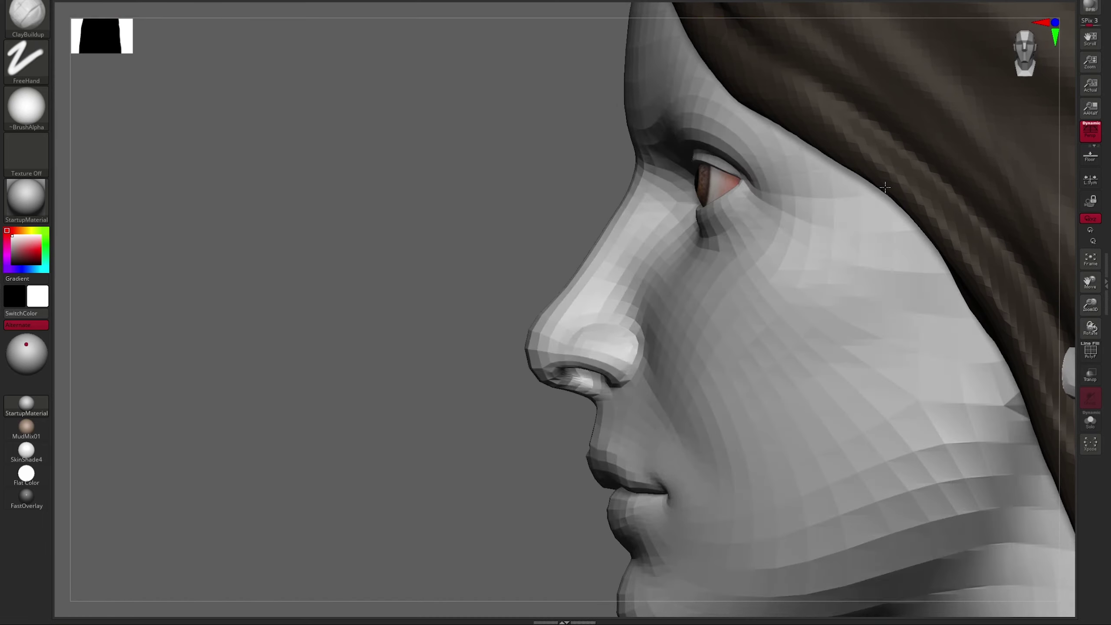
left_click_drag(543, 203, 569, 271)
left_click(1091, 421)
right_click_drag(800, 282, 814, 282)
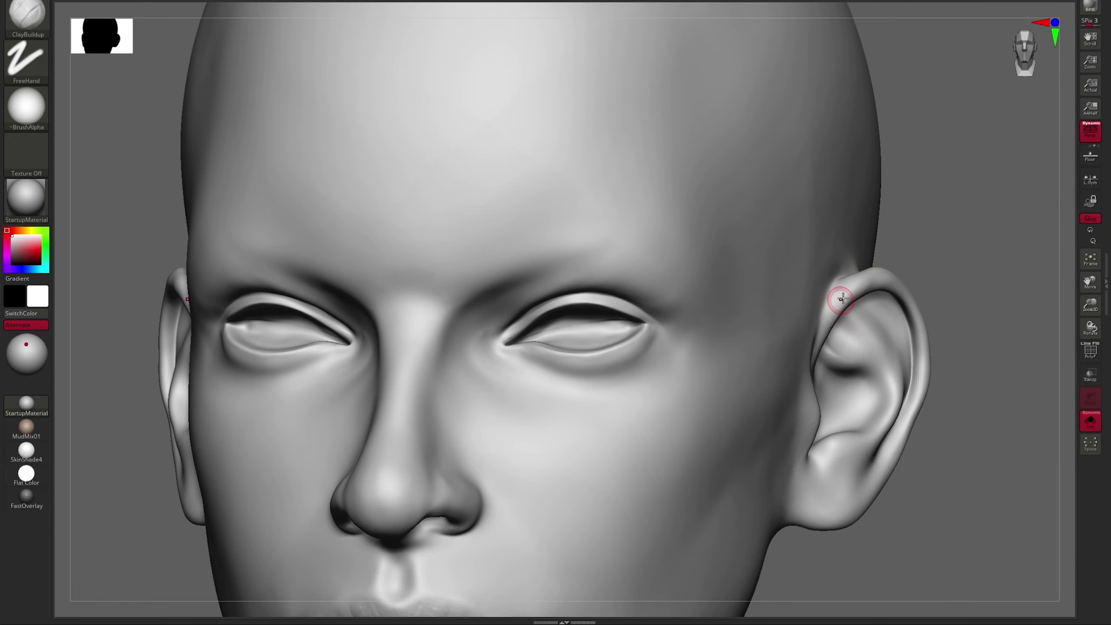
Reshape the ear's outer rim, lobe and upper attachment with the Move brush, adjusting the brush size.
mouse_move(842, 298)
right_mouse_down()
mouse_move(923, 254)
mouse_move(908, 300)
right_mouse_up()
key("b")
key("m")
left_click(870, 285)
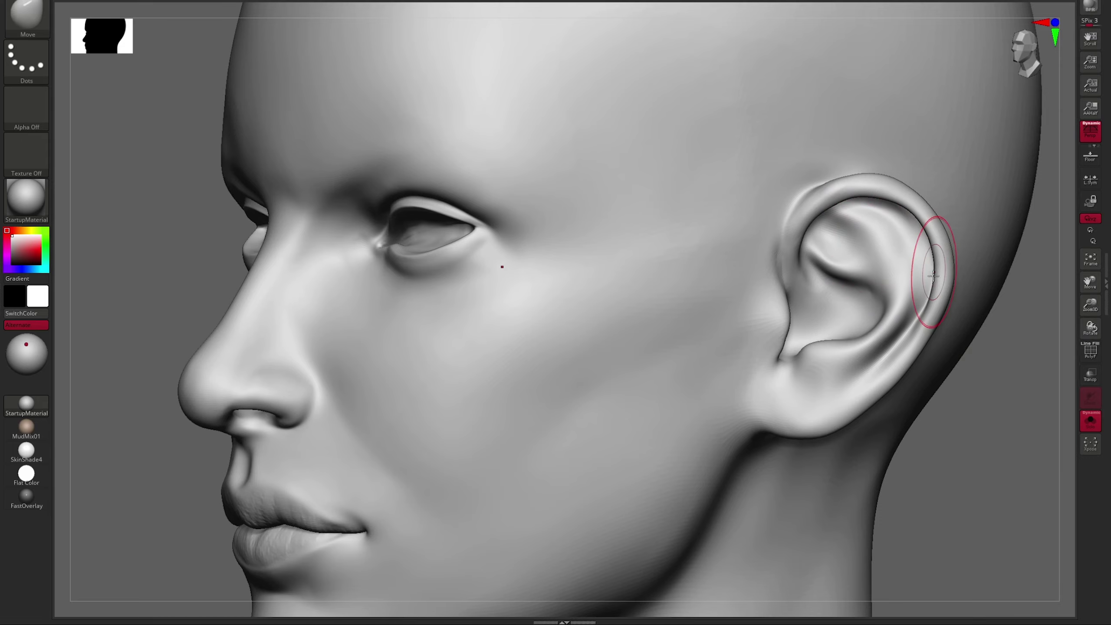
right_click_drag(812, 434, 837, 416)
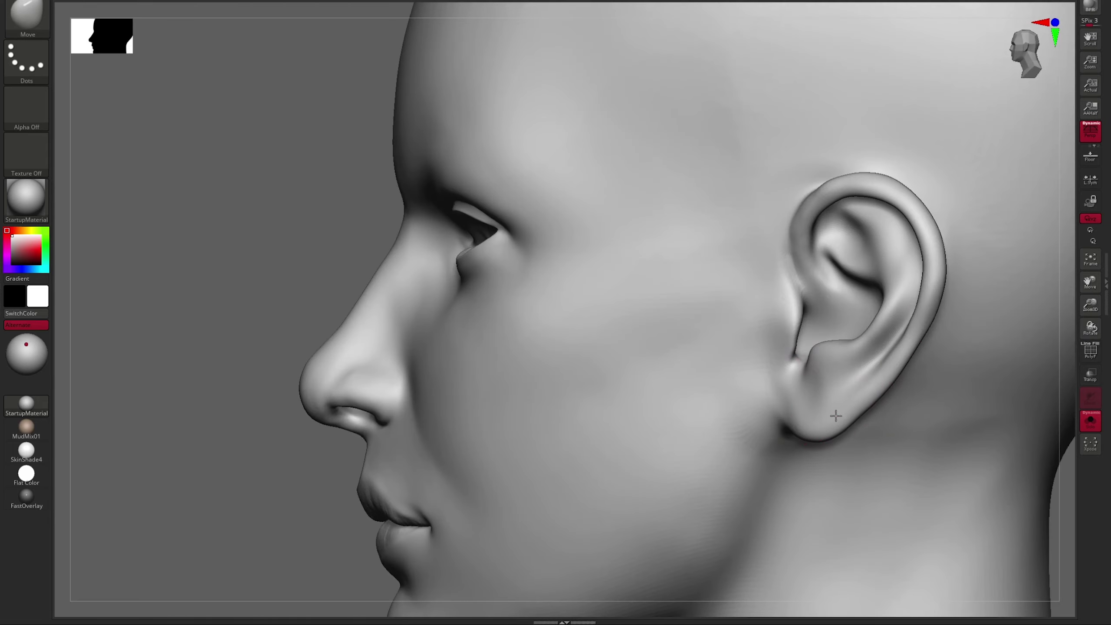
right_click_drag(814, 195, 826, 192, "ctrl")
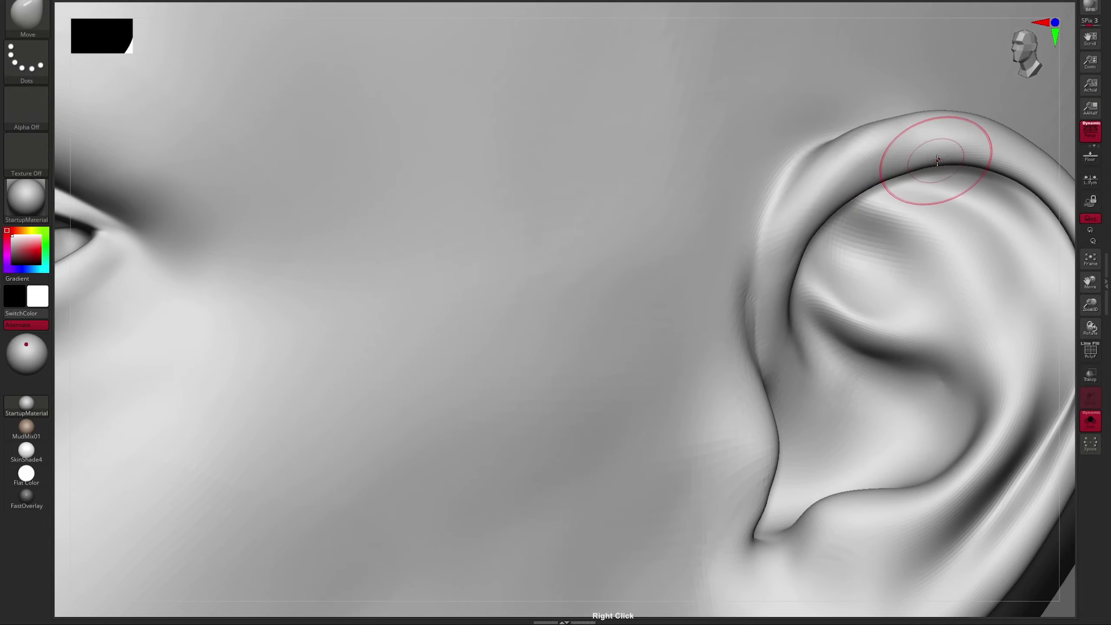
mouse_move(938, 161)
right_mouse_down()
mouse_move(784, 144)
mouse_move(873, 241)
mouse_move(818, 188)
right_mouse_up()
key("s")
mouse_move(757, 274)
right_mouse_down()
mouse_move(628, 350)
mouse_move(657, 353)
mouse_move(583, 348)
mouse_move(896, 368)
mouse_move(932, 291)
mouse_move(799, 266)
mouse_move(851, 218)
mouse_move(896, 251)
mouse_move(802, 326)
right_mouse_up()
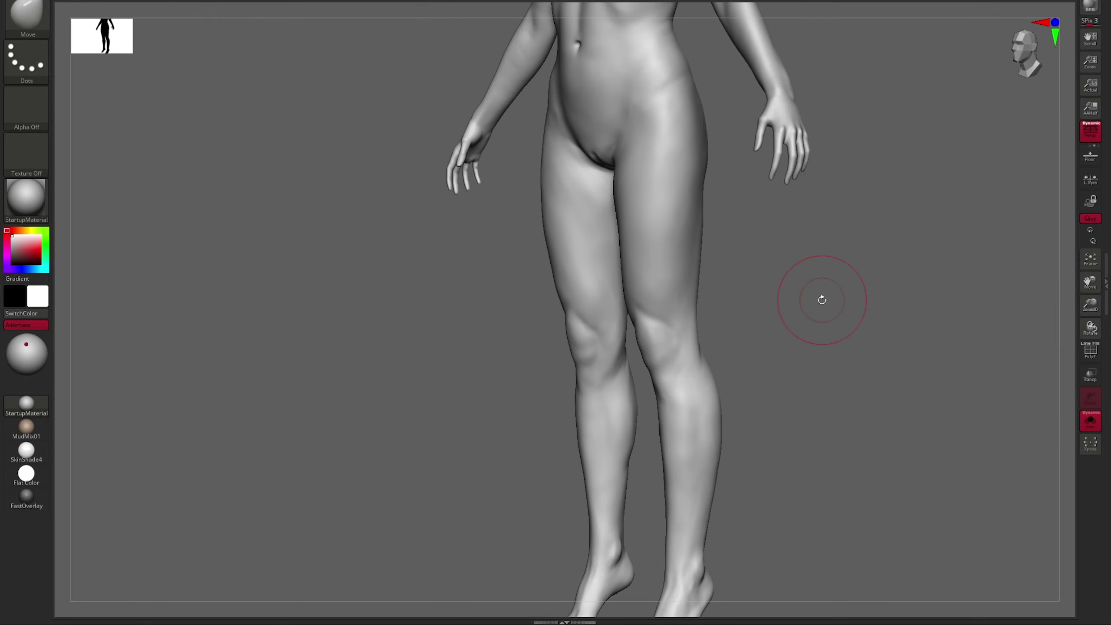
Adjust the hips, buttocks and leg contours with the Move brush from side, front and three-quarter views.
right_click_drag(634, 242, 813, 254, "alt")
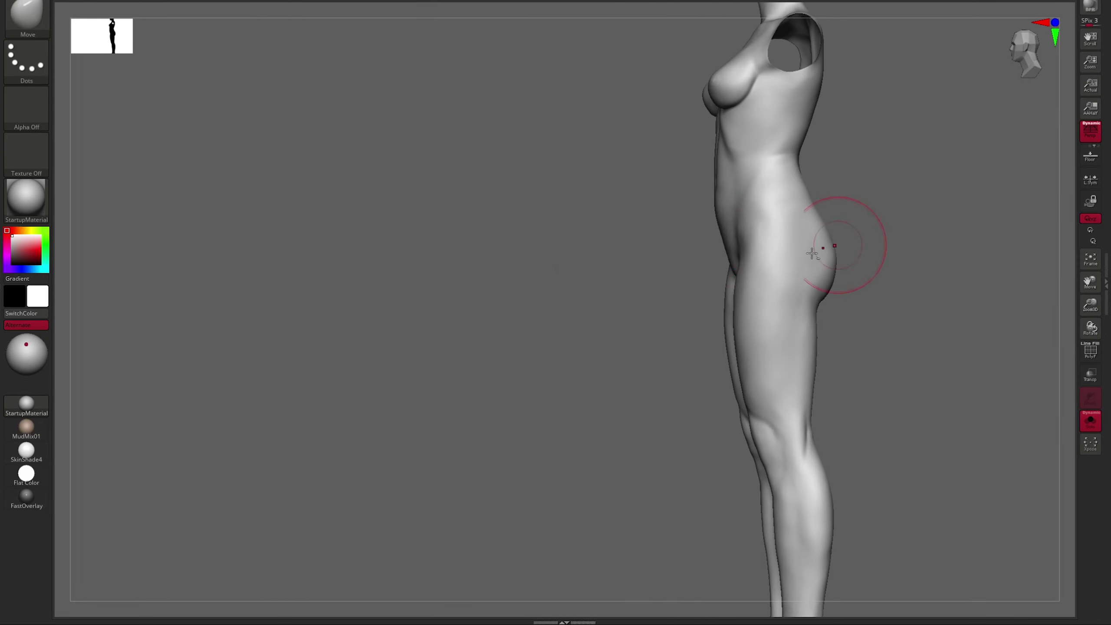
right_click_drag(743, 248, 605, 312, "alt")
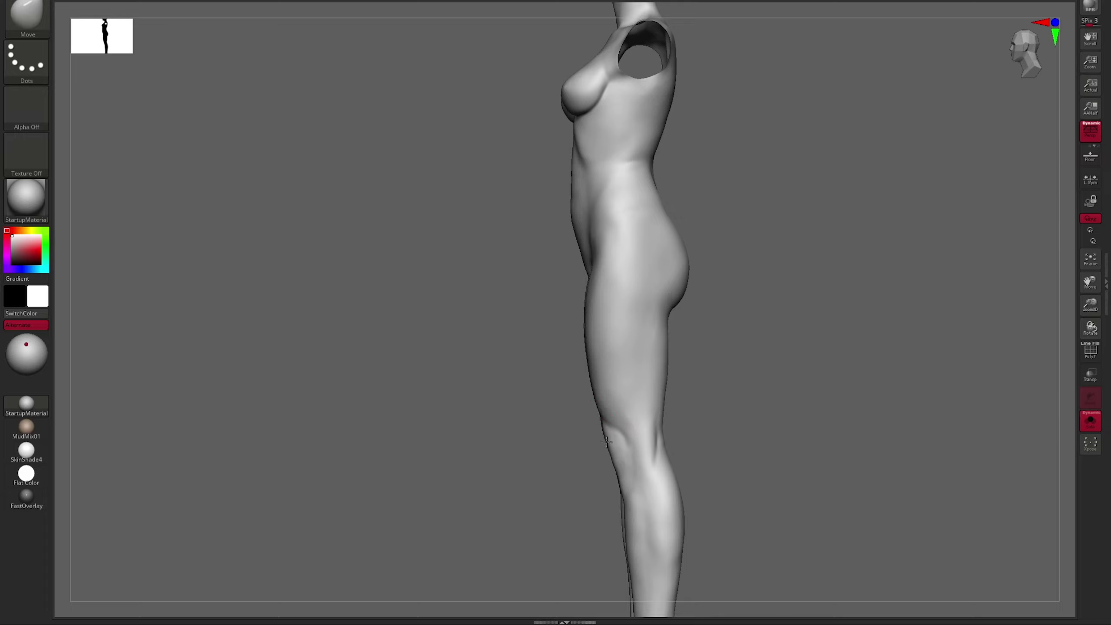
mouse_move(607, 442)
right_mouse_down()
mouse_move(600, 280)
mouse_move(571, 333)
mouse_move(570, 293)
mouse_move(665, 187)
mouse_move(627, 211)
mouse_move(809, 233)
mouse_move(729, 406)
mouse_move(841, 283)
mouse_move(857, 287)
mouse_move(806, 335)
mouse_move(765, 312)
mouse_move(714, 260)
mouse_move(752, 196)
right_mouse_up()
key("w")
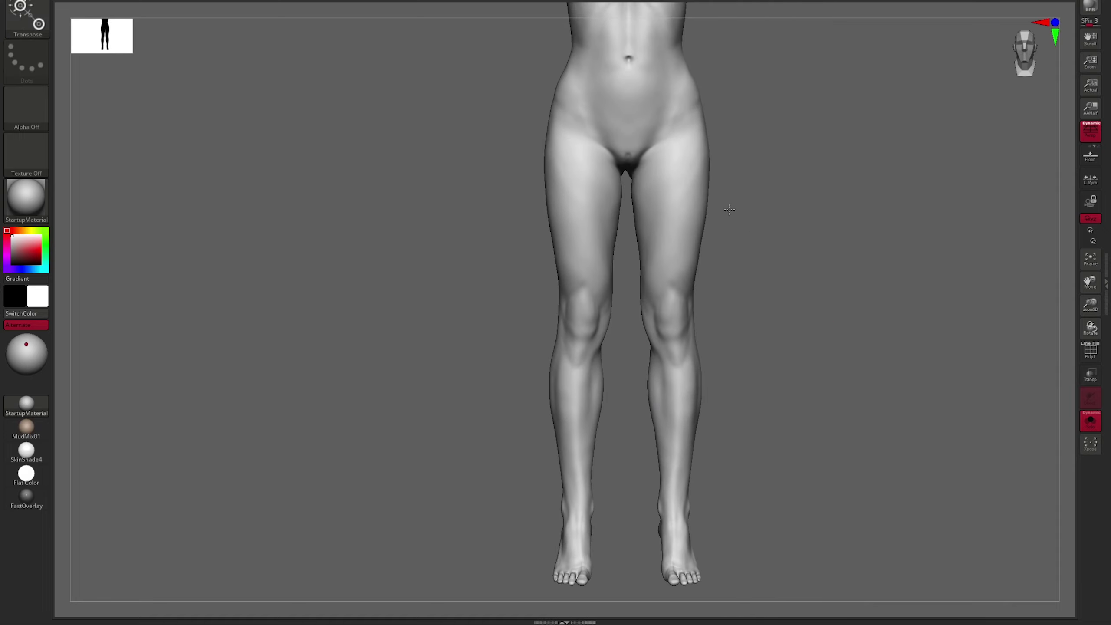
right_click_drag(732, 144, 697, 146)
key("w")
right_click_drag(686, 252, 751, 266)
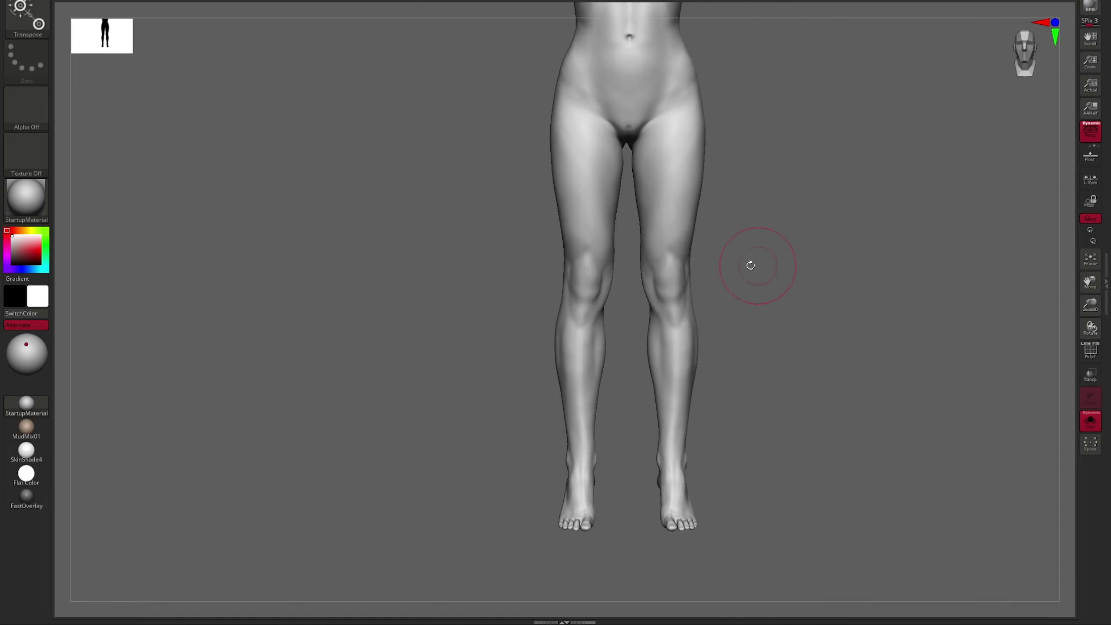
right_click_drag(681, 300, 658, 319)
right_click_drag(758, 180, 659, 302)
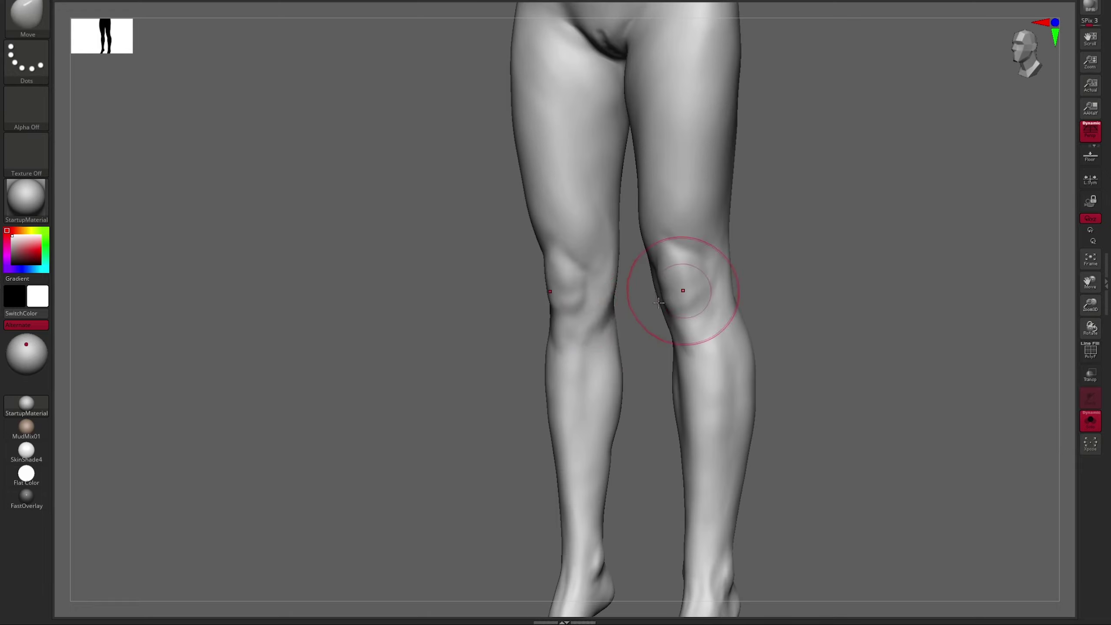
Define the creases around the kneecaps and the backs of the knees with DamStandard.
key("b")
mouse_move(783, 207)
right_mouse_down()
mouse_move(858, 272)
mouse_move(788, 278)
mouse_move(902, 253)
right_mouse_up()
key("d")
key("s")
right_click_drag(807, 197, 833, 196)
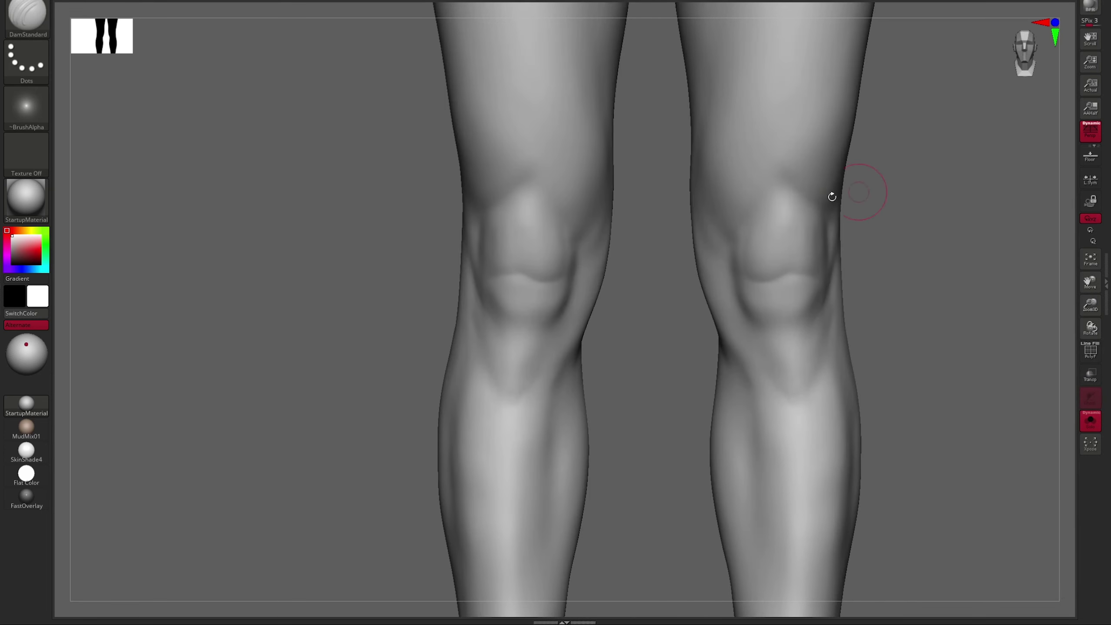
mouse_move(722, 224)
right_mouse_down("alt")
mouse_move(794, 228)
mouse_move(866, 254)
right_mouse_up("alt")
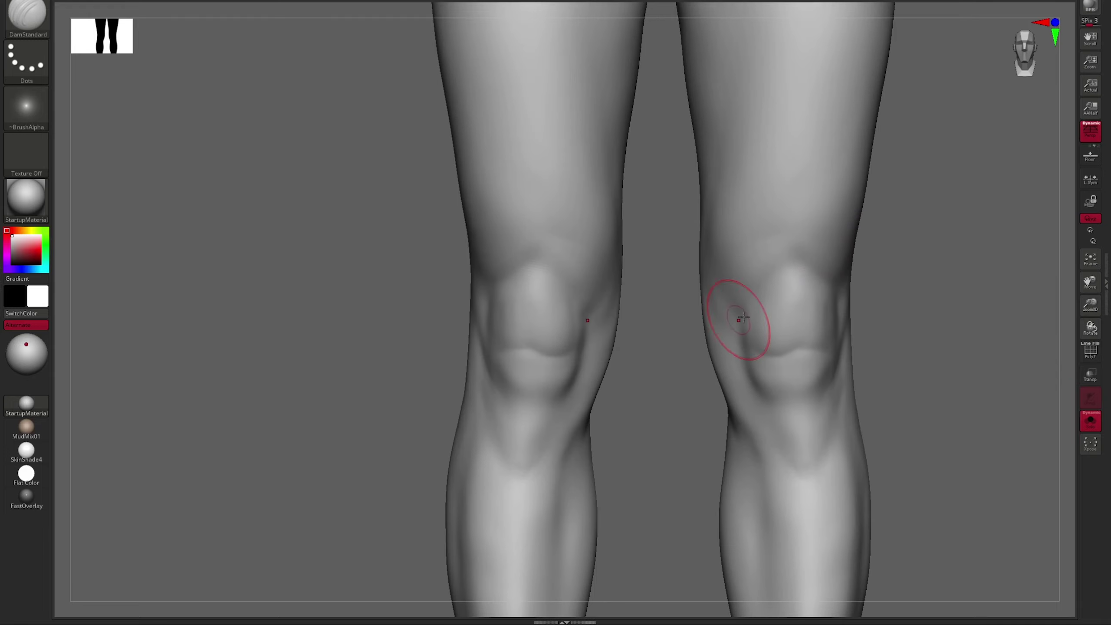
right_click_drag(743, 317, 699, 368)
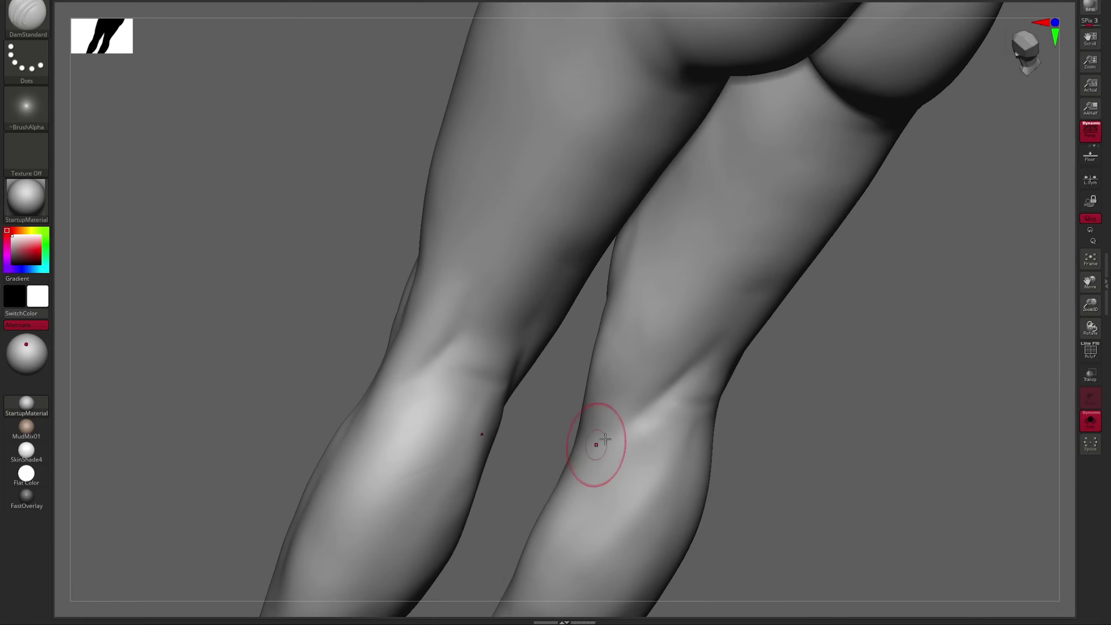
right_click_drag(605, 439, 836, 275)
Build up the inner side of the knees and upper calves with ClayBuildup.
key("b")
key("c")
key("b")
key("s")
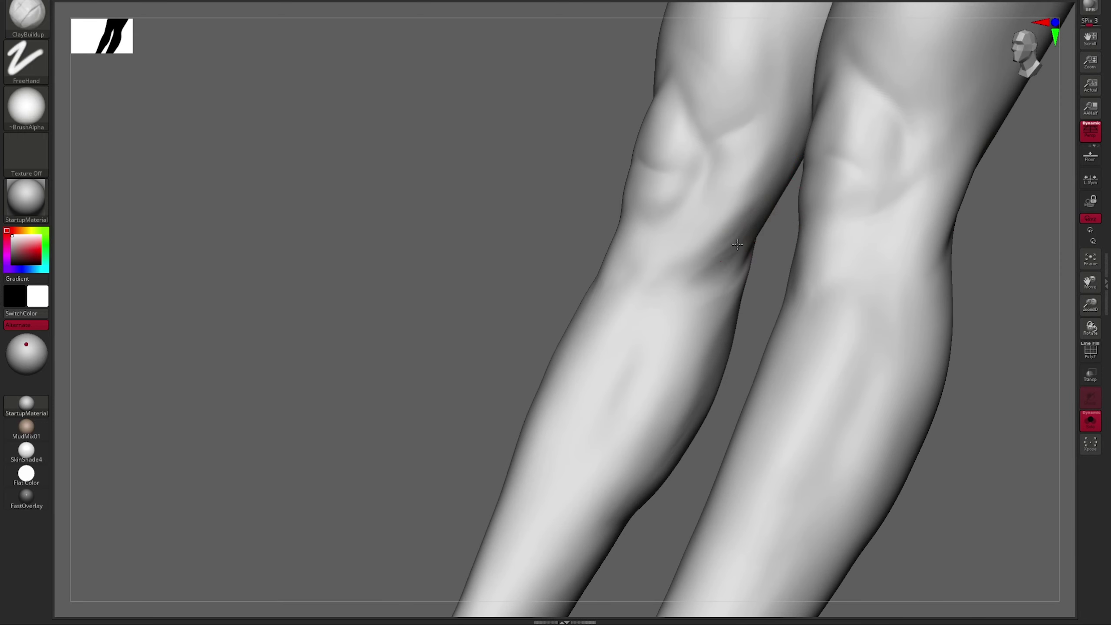
mouse_move(737, 245)
right_mouse_down()
mouse_move(818, 236)
mouse_move(732, 295)
mouse_move(629, 312)
right_mouse_up()
Adjust the inner contour of the knees with a resized Move brush.
key("b")
key("m")
key("v")
key("s")
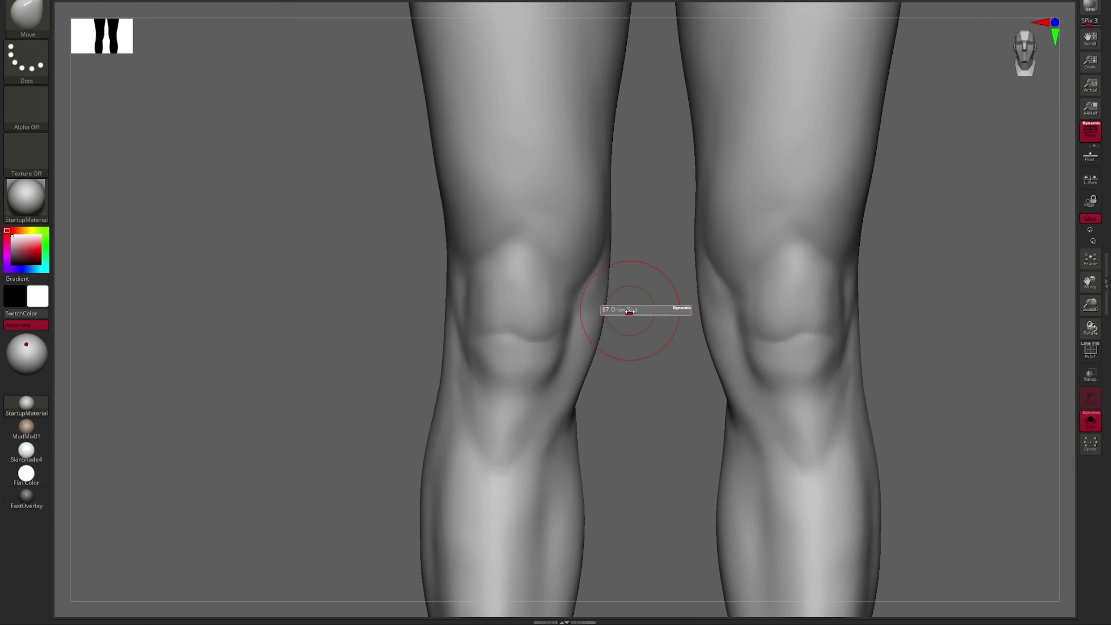
mouse_move(576, 396)
right_mouse_down()
mouse_move(813, 318)
mouse_move(827, 287)
mouse_move(708, 293)
mouse_move(793, 250)
mouse_move(846, 205)
mouse_move(849, 231)
right_mouse_up()
Sharpen the creases around the kneecaps from a three-quarter view with DamStandard.
key("b")
key("c")
key("b")
key("b")
key("Escape")
key("b")
key("d")
key("s")
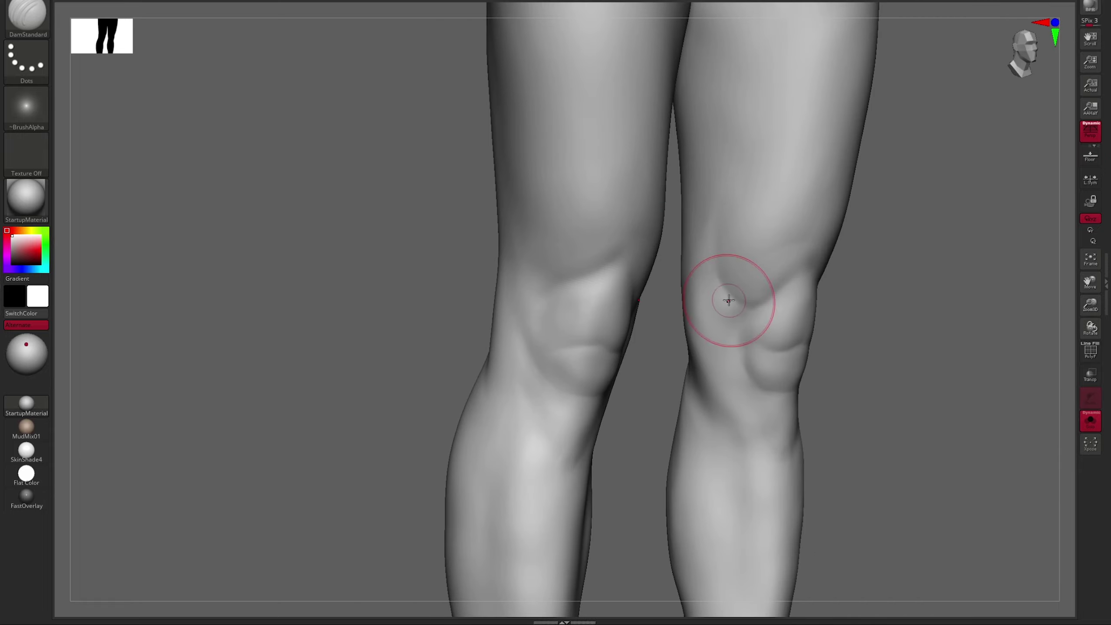
right_click_drag(729, 301, 714, 237, "shift")
mouse_move(743, 297)
right_mouse_down("alt")
mouse_move(855, 260)
mouse_move(767, 244)
mouse_move(496, 310)
mouse_move(819, 241)
mouse_move(651, 268)
mouse_move(803, 268)
mouse_move(777, 236)
mouse_move(699, 246)
mouse_move(684, 280)
mouse_move(827, 241)
mouse_move(755, 309)
right_mouse_up("alt")
Build up the knees and lower legs with ClayBuildup, working from front and side views.
key("b")
key("c")
key("b")
mouse_move(743, 234)
right_mouse_down()
mouse_move(781, 252)
mouse_move(764, 241)
mouse_move(588, 283)
right_mouse_up()
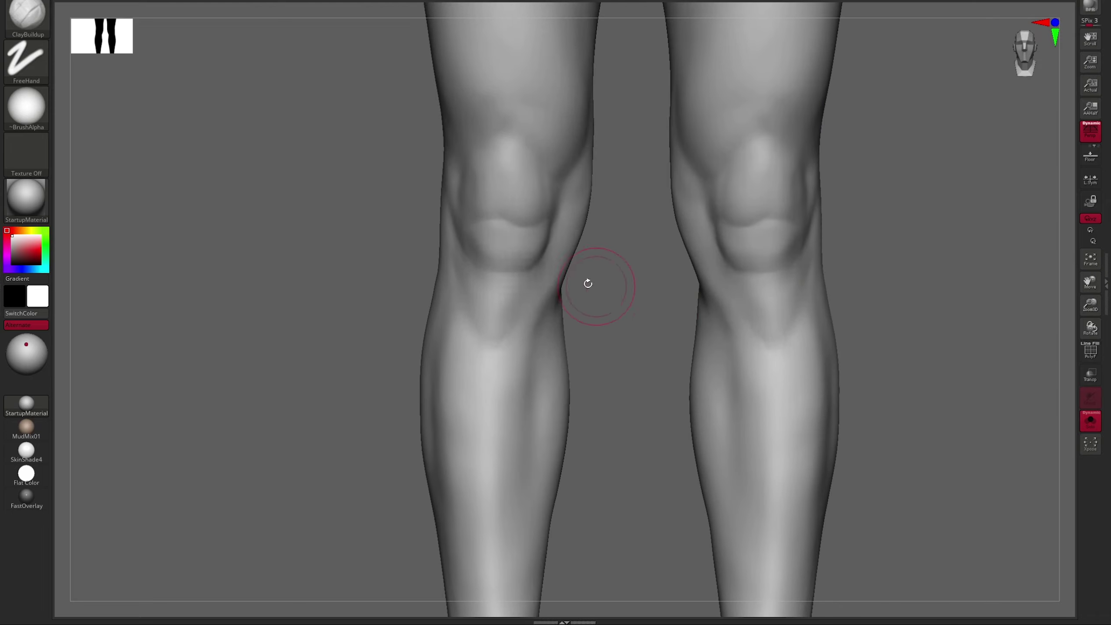
right_click_drag(505, 313, 964, 128)
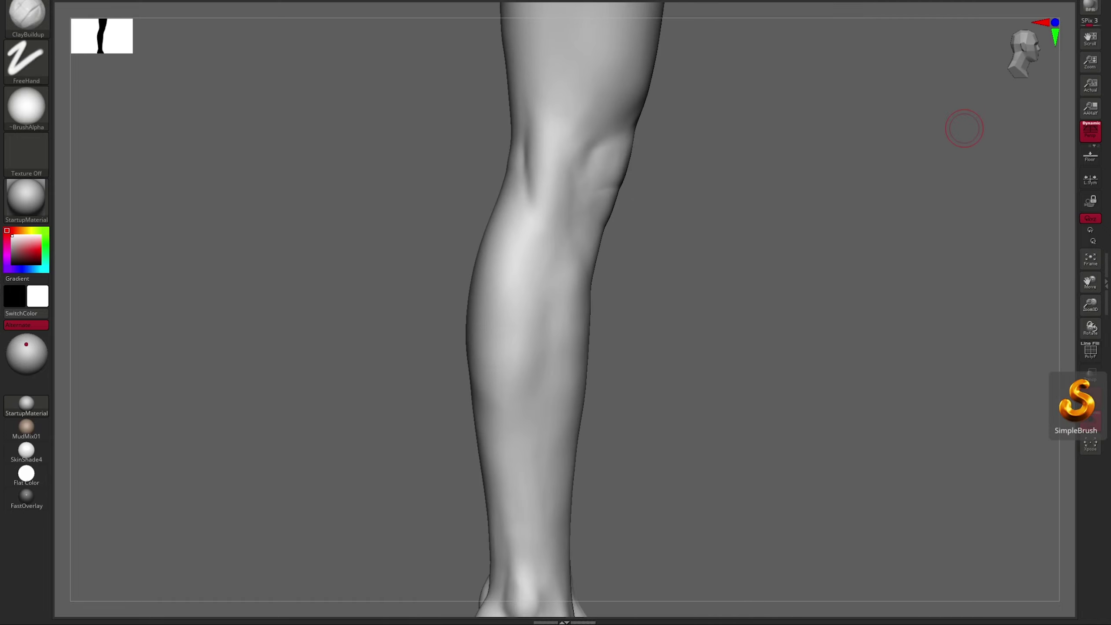
left_click_drag(964, 128, 589, 245)
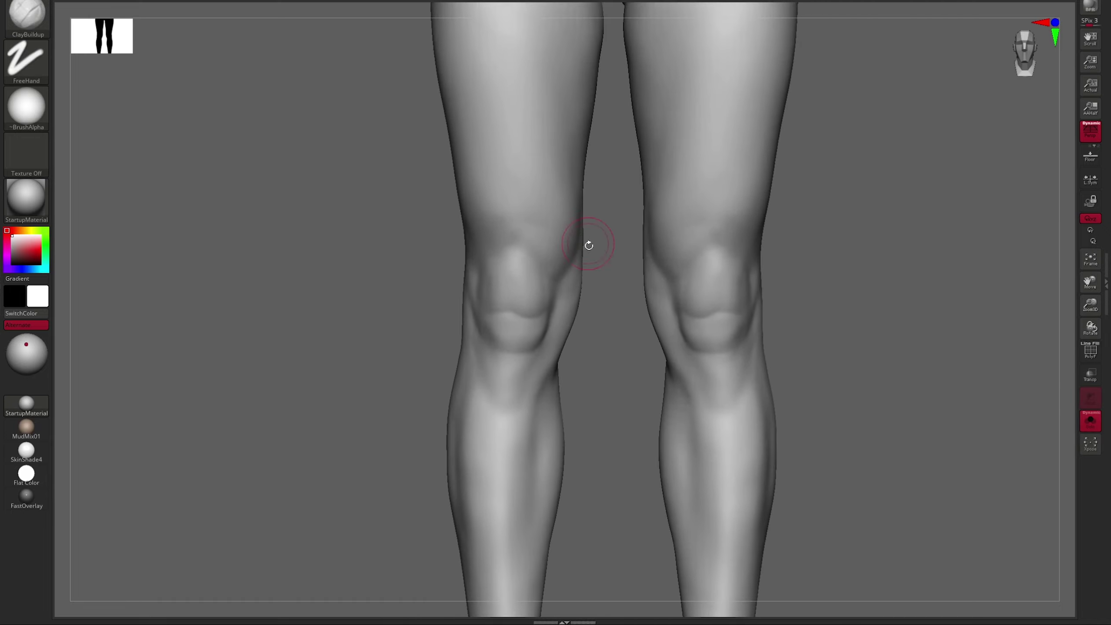
Refine the area below the kneecaps and the upper shins with ClayBuildup and smoothing.
right_click_drag(549, 345, 541, 301)
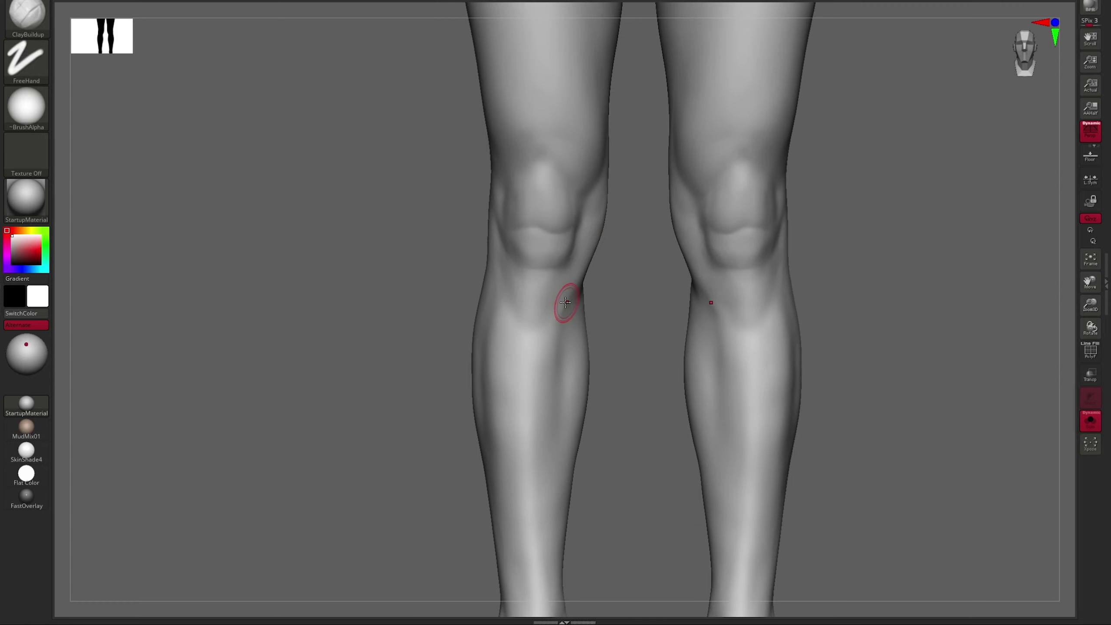
right_click_drag(611, 279, 556, 303)
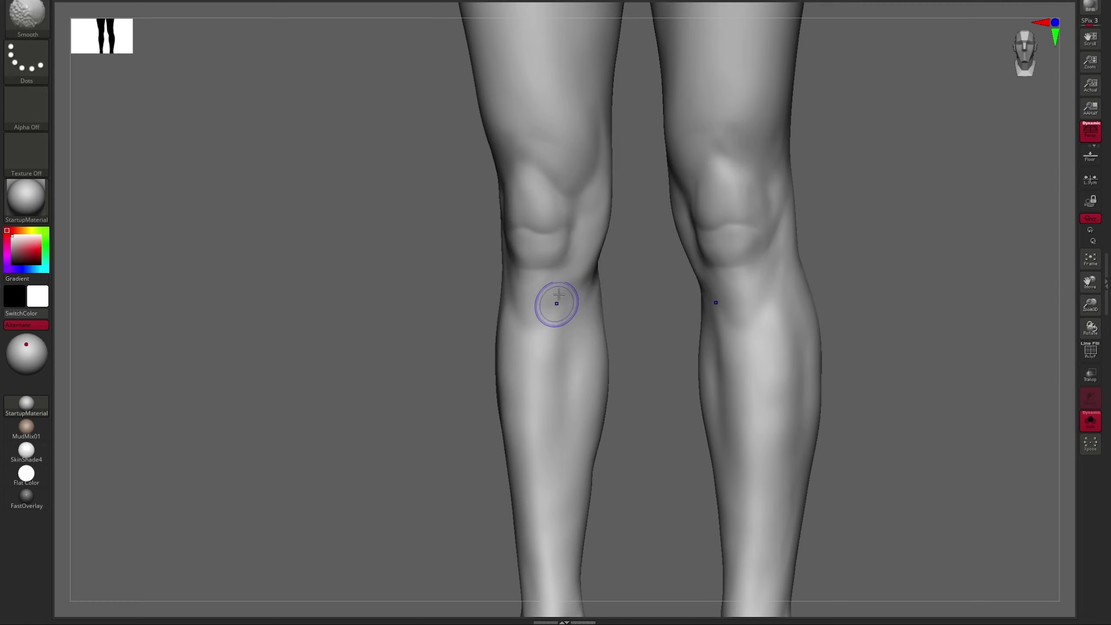
right_click_drag(617, 401, 697, 349)
right_click_drag(778, 312, 665, 323)
mouse_move(808, 299)
right_mouse_down()
mouse_move(833, 318)
mouse_move(739, 313)
mouse_move(739, 327)
mouse_move(808, 439)
mouse_move(795, 310)
right_mouse_up()
Adjust the lower legs and the outer edges of the feet with the Move brush.
key("b")
key("m")
key("v")
right_click_drag(640, 371, 619, 347)
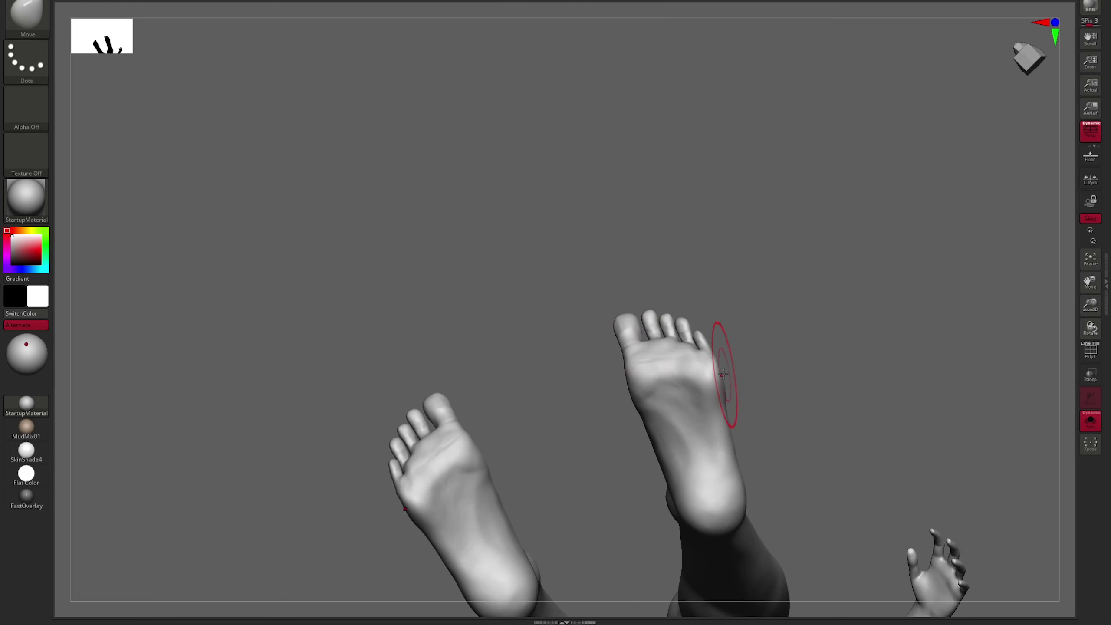
right_click_drag(741, 480, 703, 259)
Carve the elbow details with DamStandard and smooth them, working at lower and higher subdivision levels.
key("f")
key("b")
key("d")
key("s")
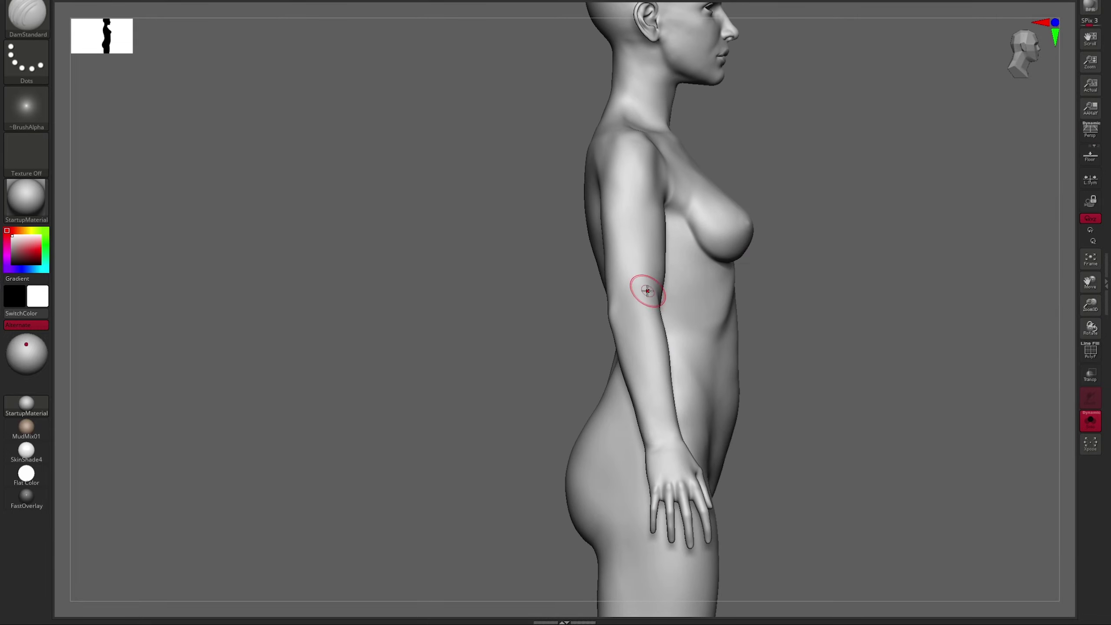
mouse_move(646, 288)
right_mouse_down()
mouse_move(762, 273)
mouse_move(663, 310)
mouse_move(561, 313)
mouse_move(712, 298)
mouse_move(762, 346)
mouse_move(702, 199)
right_mouse_up()
right_click_drag(841, 252, 707, 269)
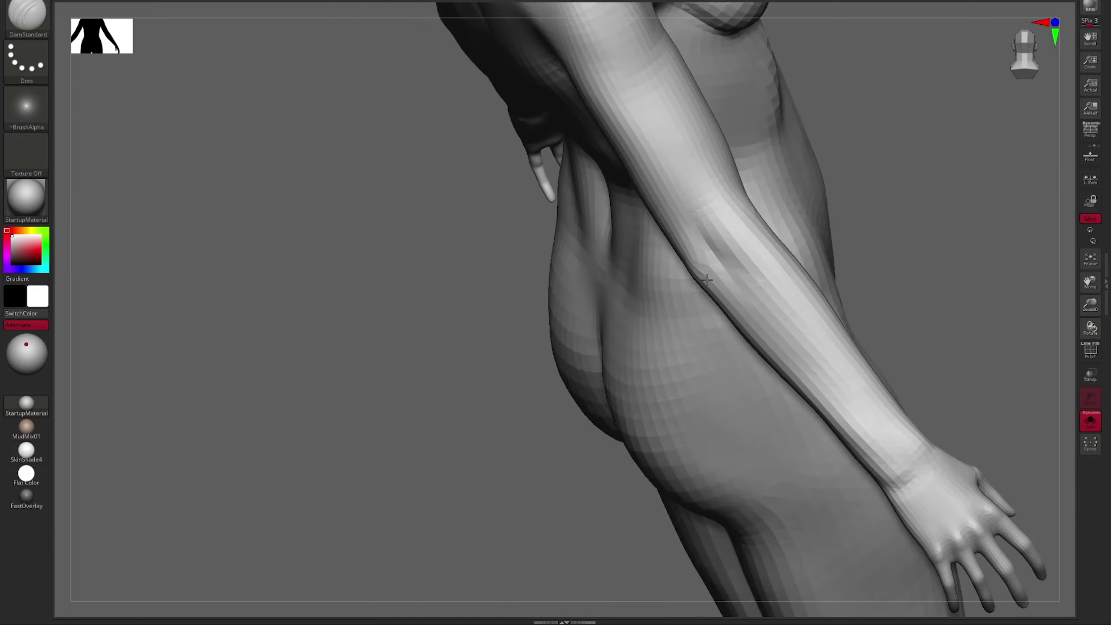
key("shift")
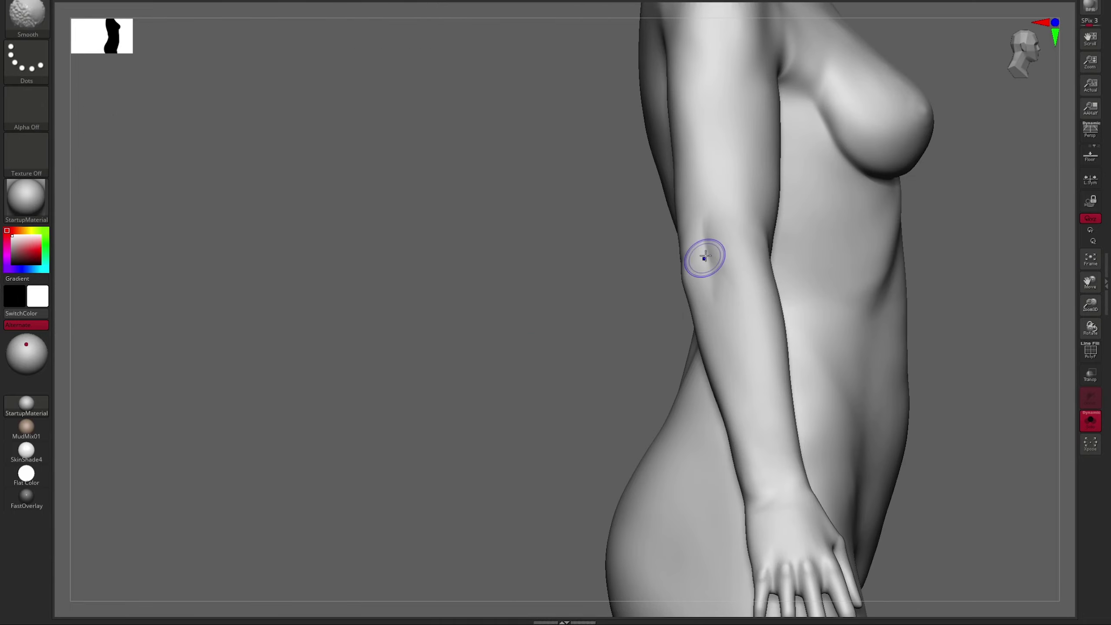
mouse_move(705, 258)
right_mouse_down()
mouse_move(720, 216)
mouse_move(782, 224)
mouse_move(765, 347)
mouse_move(790, 373)
mouse_move(659, 405)
mouse_move(597, 330)
mouse_move(703, 365)
mouse_move(697, 251)
mouse_move(704, 345)
mouse_move(580, 228)
mouse_move(638, 259)
mouse_move(459, 318)
mouse_move(481, 302)
mouse_move(471, 298)
mouse_move(509, 307)
mouse_move(509, 256)
mouse_move(533, 228)
right_mouse_up()
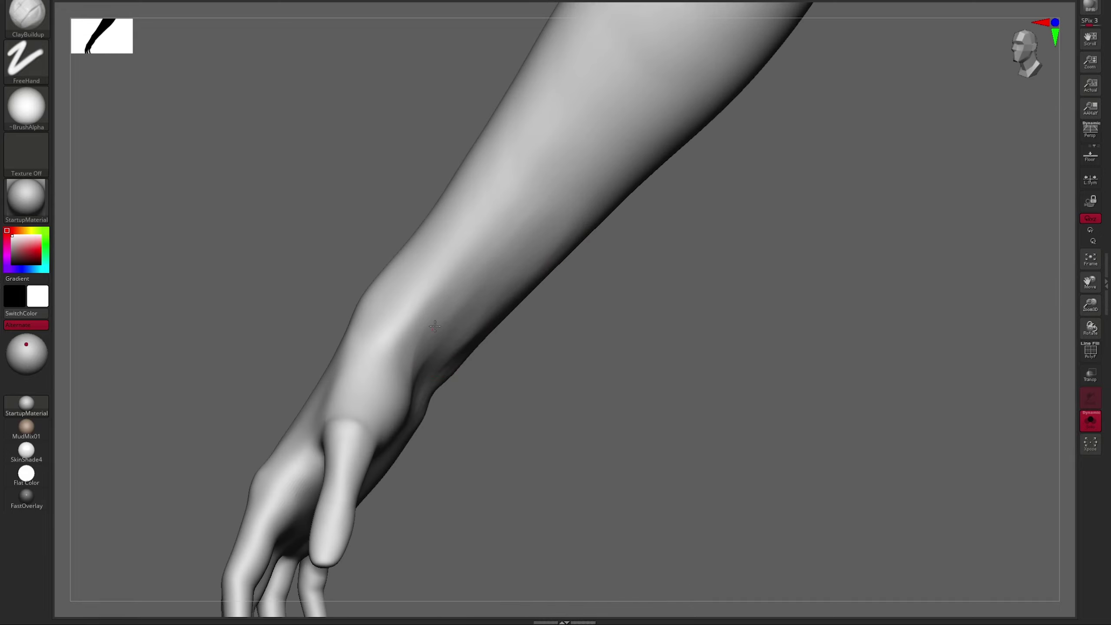
Build up the wrist, palm and back-of-hand tendons with ClayBuildup.
right_click_drag(647, 214, 602, 280)
left_click_drag(573, 381, 570, 443)
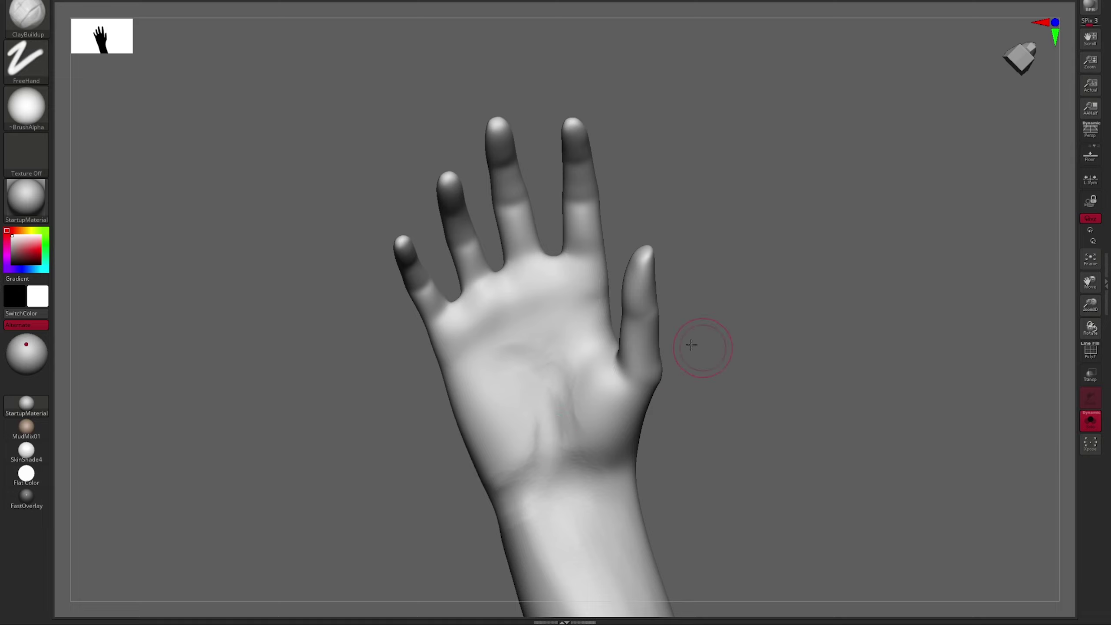
mouse_move(691, 346)
right_mouse_down()
mouse_move(578, 360)
mouse_move(531, 318)
mouse_move(429, 275)
mouse_move(465, 221)
right_mouse_up()
right_click_drag(531, 265, 616, 224)
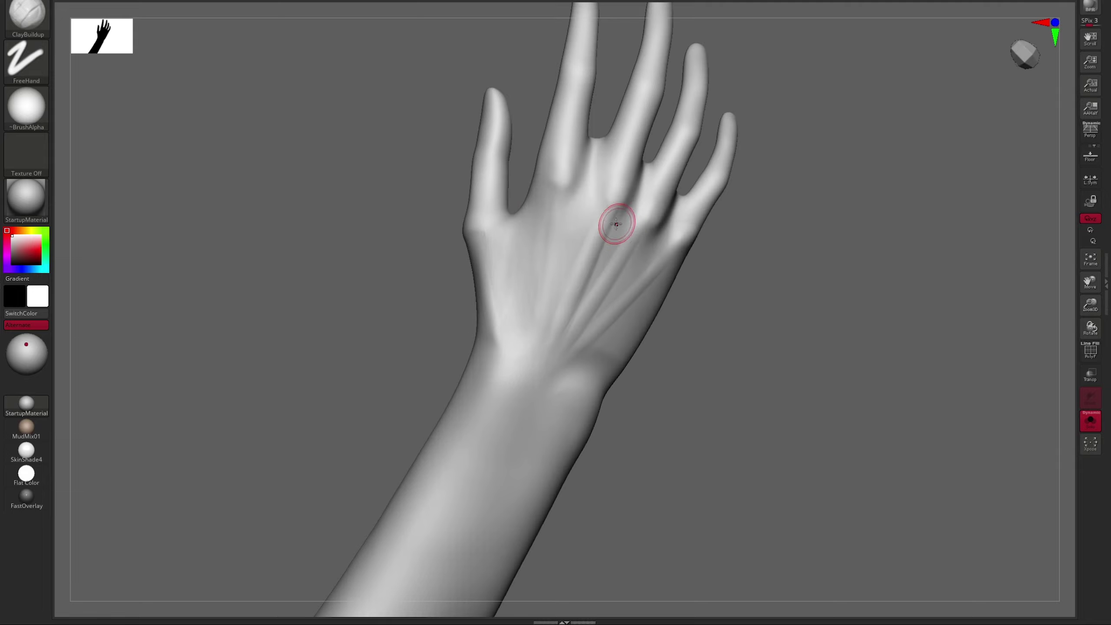
right_click_drag(558, 287, 824, 225)
right_click_drag(732, 278, 647, 229)
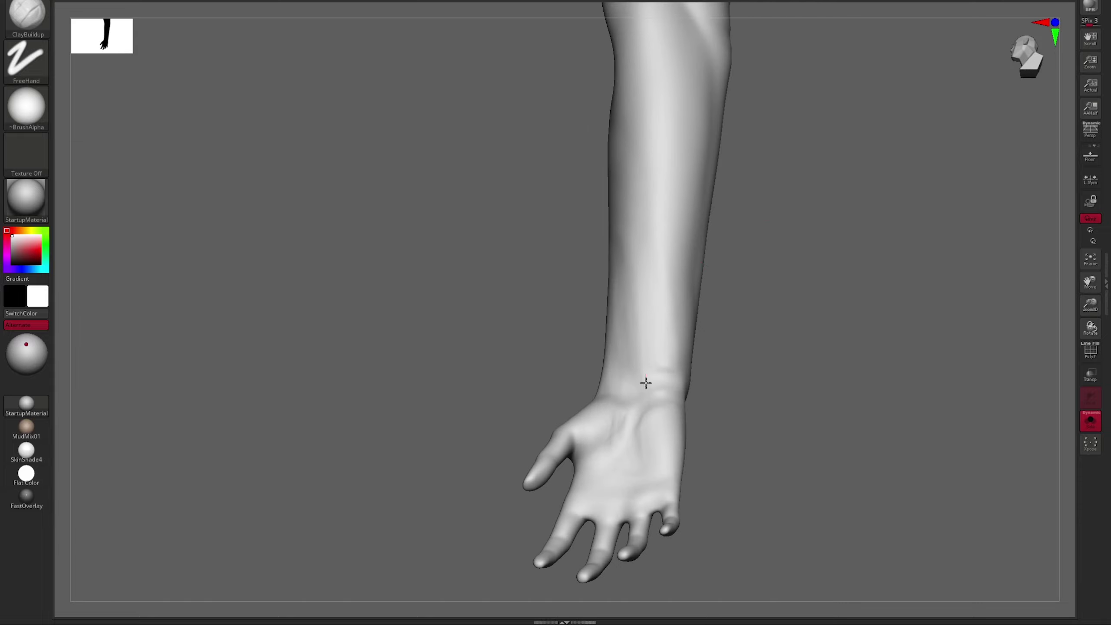
Reshape the contours of the forearms, wrists and upper arms with the Move brush, working from the side, back and front.
right_click_drag(646, 383, 649, 244)
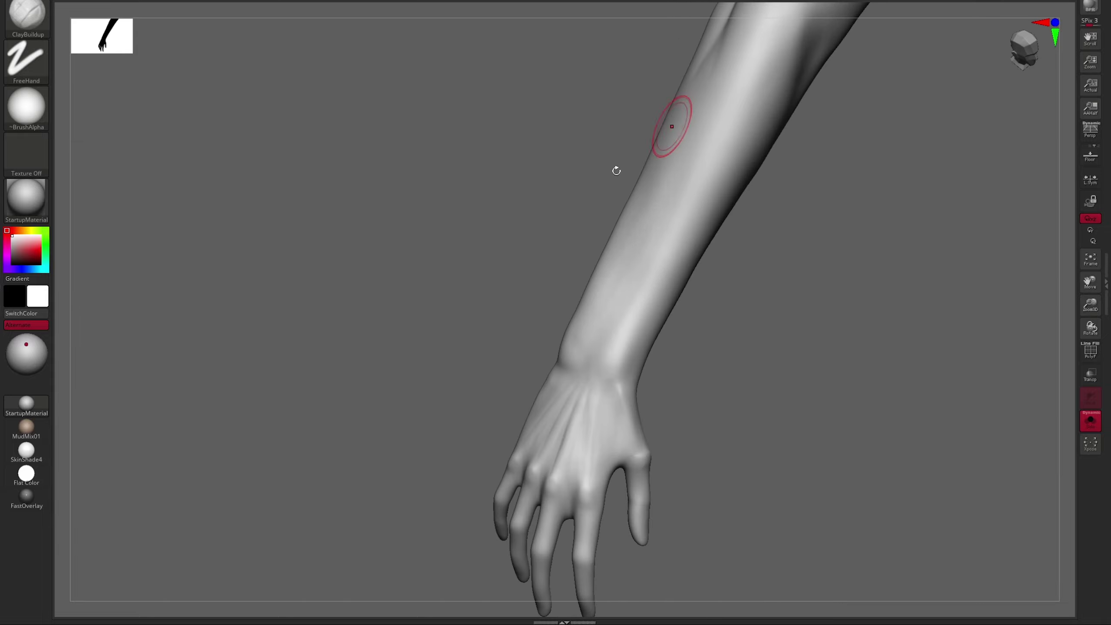
mouse_move(617, 170)
right_mouse_down()
mouse_move(682, 142)
mouse_move(784, 268)
right_mouse_up()
key("b")
key("m")
key("v")
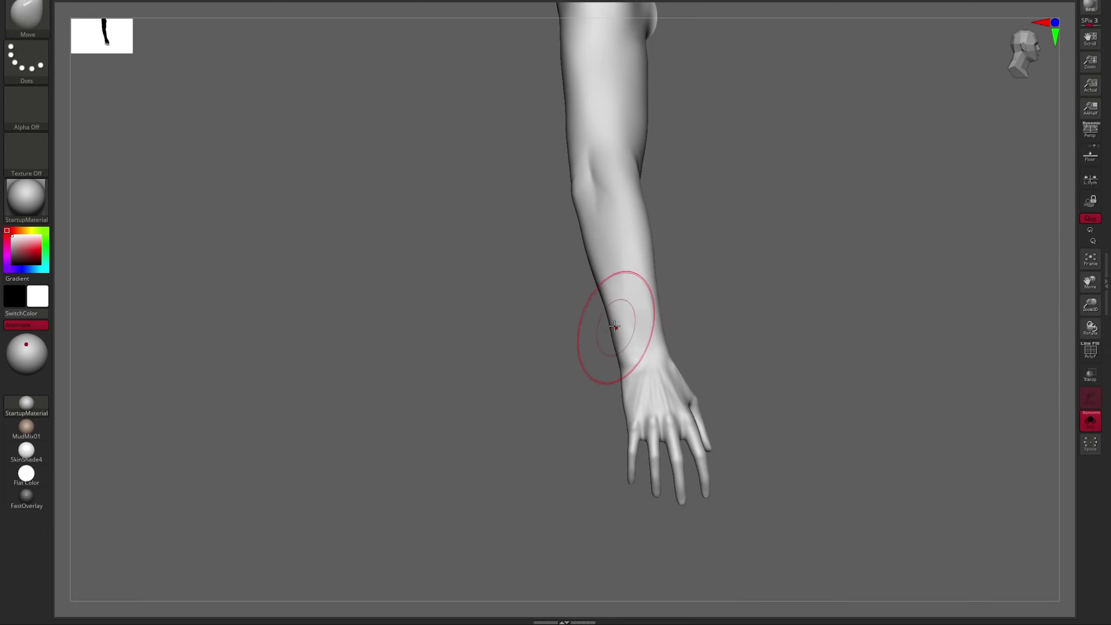
right_click_drag(647, 210, 642, 323)
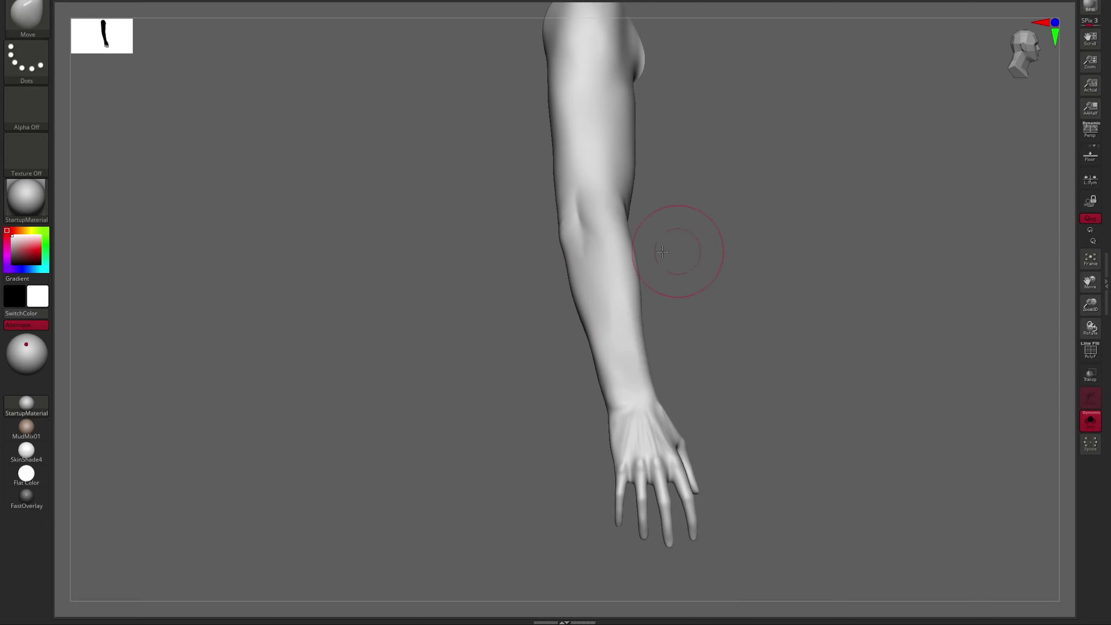
right_click_drag(663, 252, 565, 368)
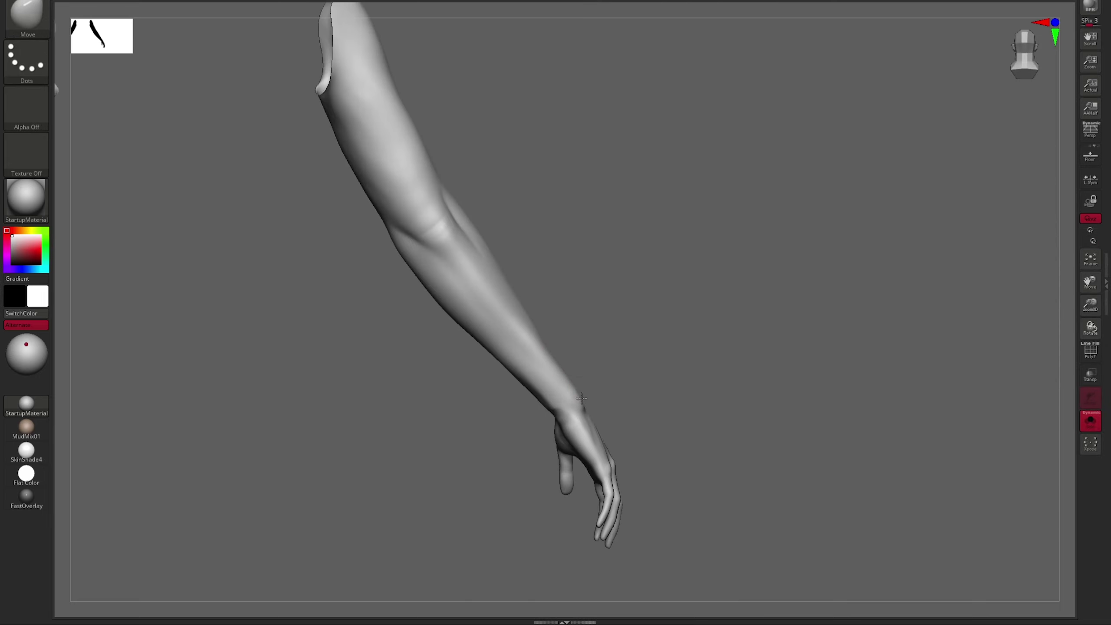
key("f")
mouse_move(630, 293)
right_mouse_down("alt")
mouse_move(665, 289)
mouse_move(583, 290)
right_mouse_up("alt")
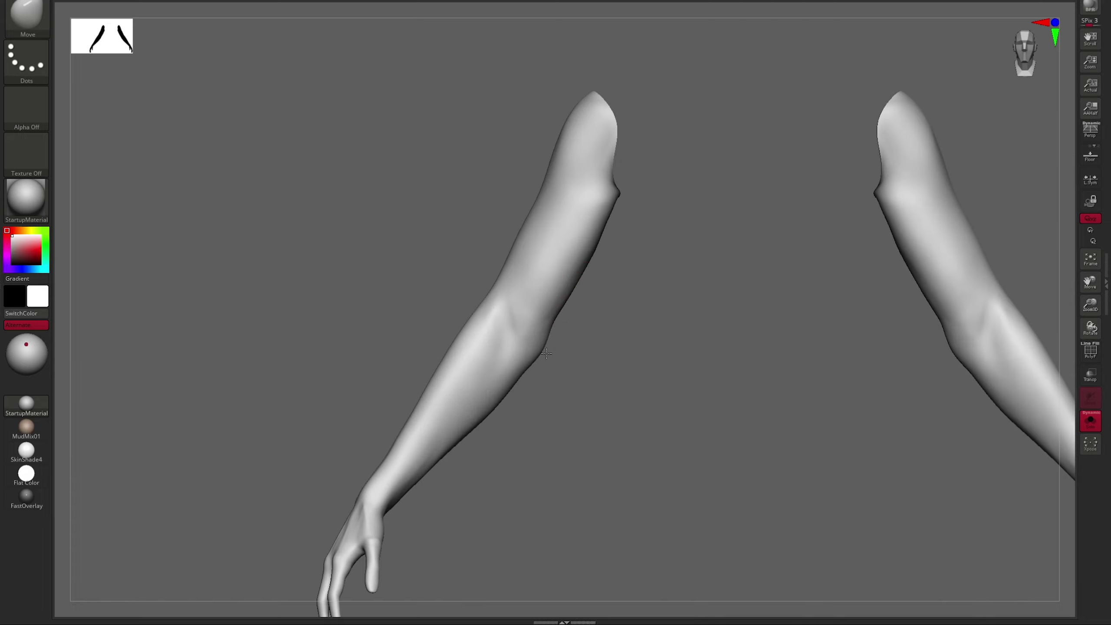
right_click_drag(535, 378, 469, 332, "alt")
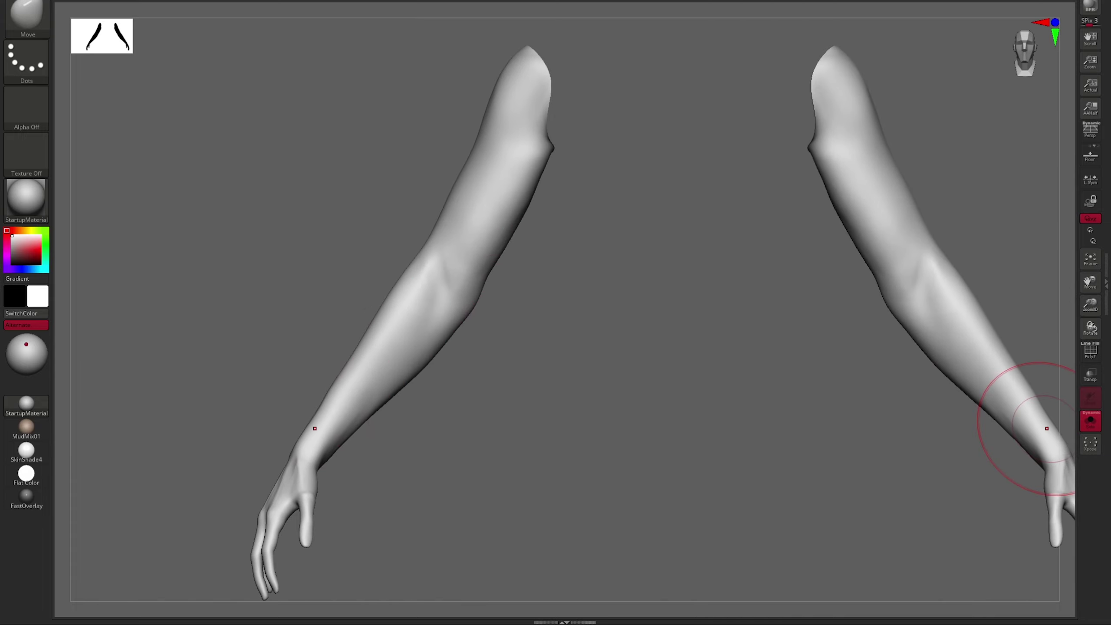
Show the whole body and build up the front of the shoulders with ClayBuildup, working at lower and higher subdivision levels.
right_click_drag(751, 263, 923, 181, "alt")
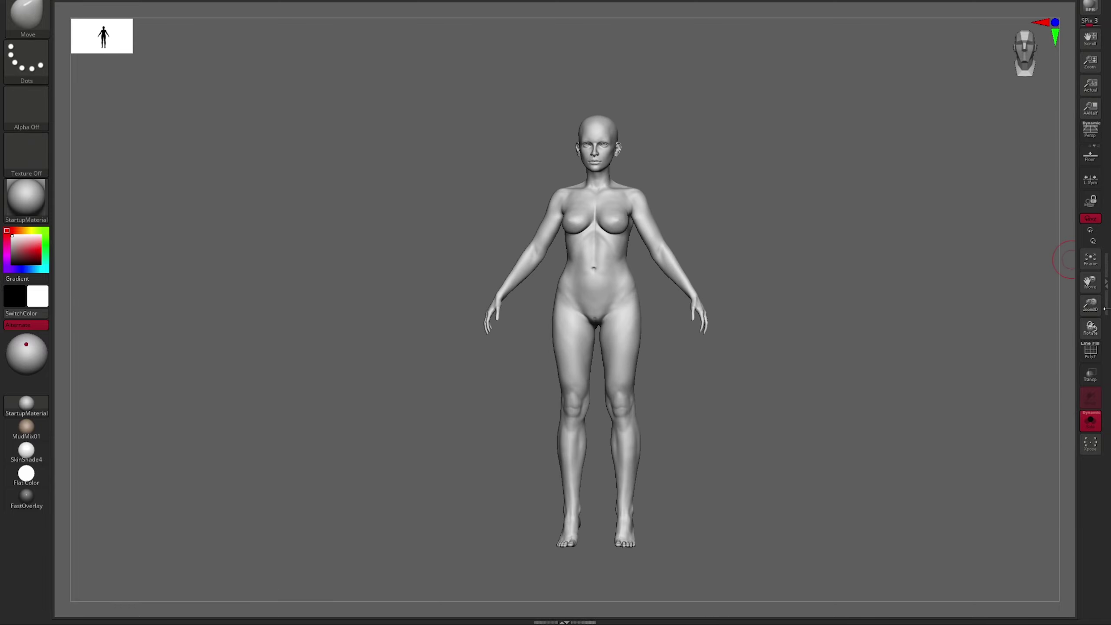
right_click_drag(1019, 272, 878, 198, "alt")
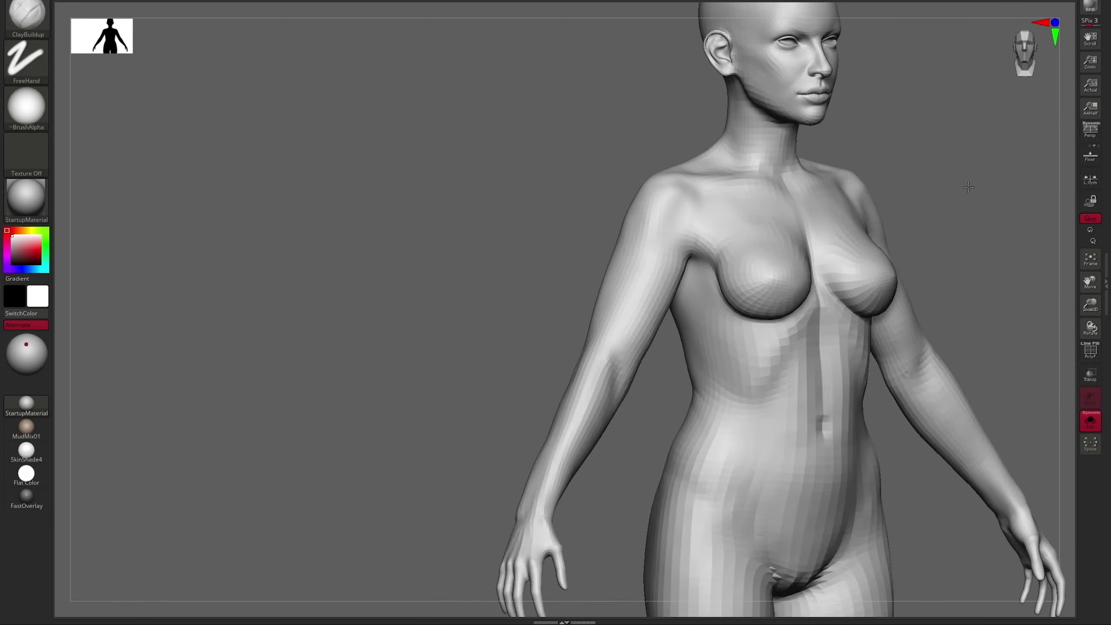
right_click_drag(547, 298, 625, 298)
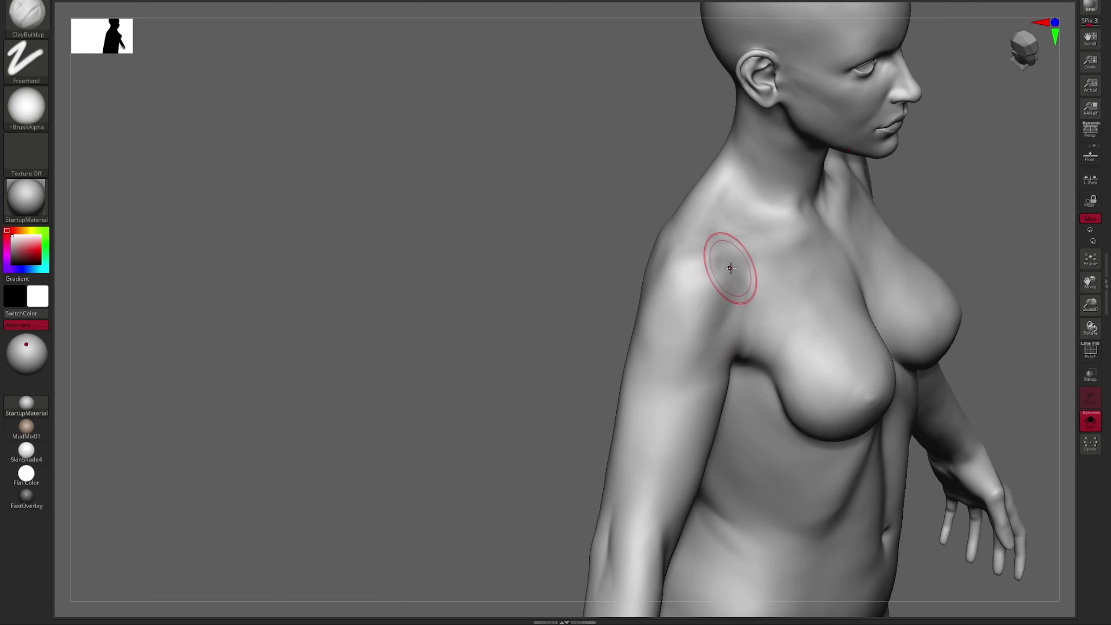
mouse_move(627, 374)
right_mouse_down()
mouse_move(731, 329)
mouse_move(707, 285)
mouse_move(717, 266)
mouse_move(671, 271)
mouse_move(695, 323)
right_mouse_up()
Adjust the silhouette of the shoulders and arms with the Move brush.
key("b")
key("m")
key("v")
key("f")
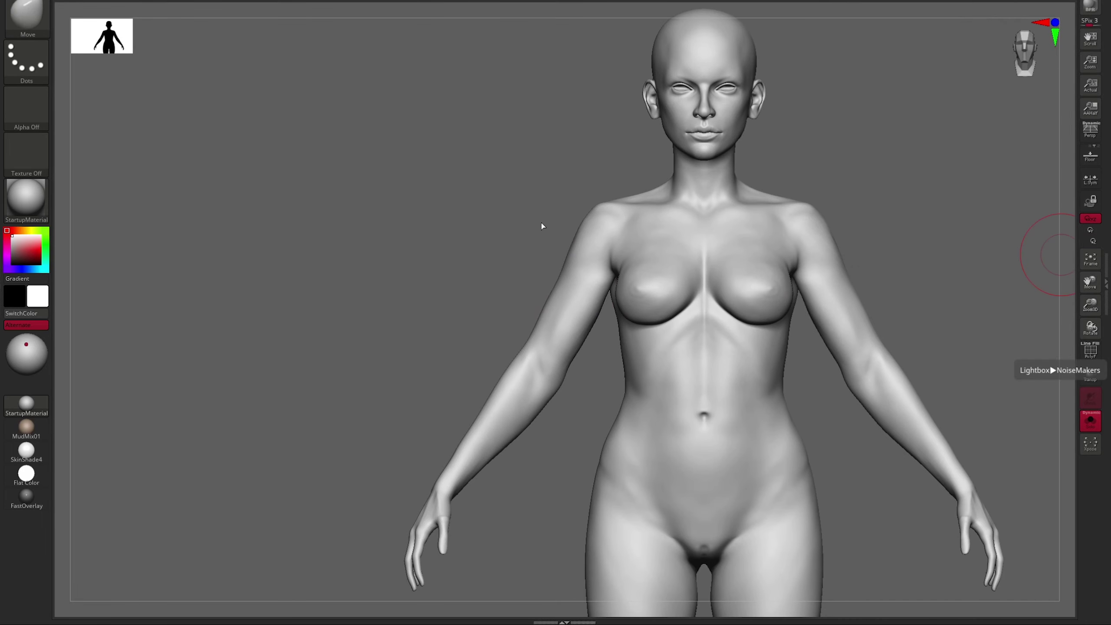
Add muscle volume to the deltoids and upper arms with ClayBuildup.
mouse_move(543, 225)
right_mouse_down()
mouse_move(454, 268)
mouse_move(591, 241)
right_mouse_up()
key("b")
key("c")
key("b")
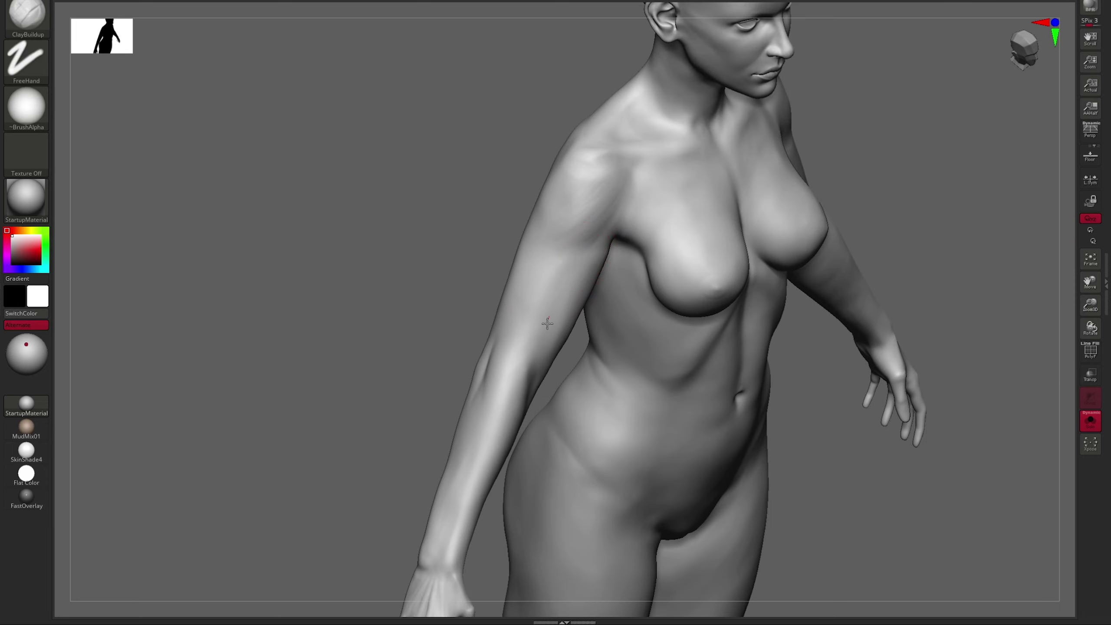
Isolate the arms and reshape the upper arm and elbow contours with the Move brush.
left_click(533, 359, "ctrl+shift")
mouse_move(533, 359)
right_mouse_down()
mouse_move(610, 278)
mouse_move(576, 354)
mouse_move(568, 258)
mouse_move(640, 303)
mouse_move(560, 360)
mouse_move(602, 342)
right_mouse_up()
key("f")
key("b")
key("m")
key("v")
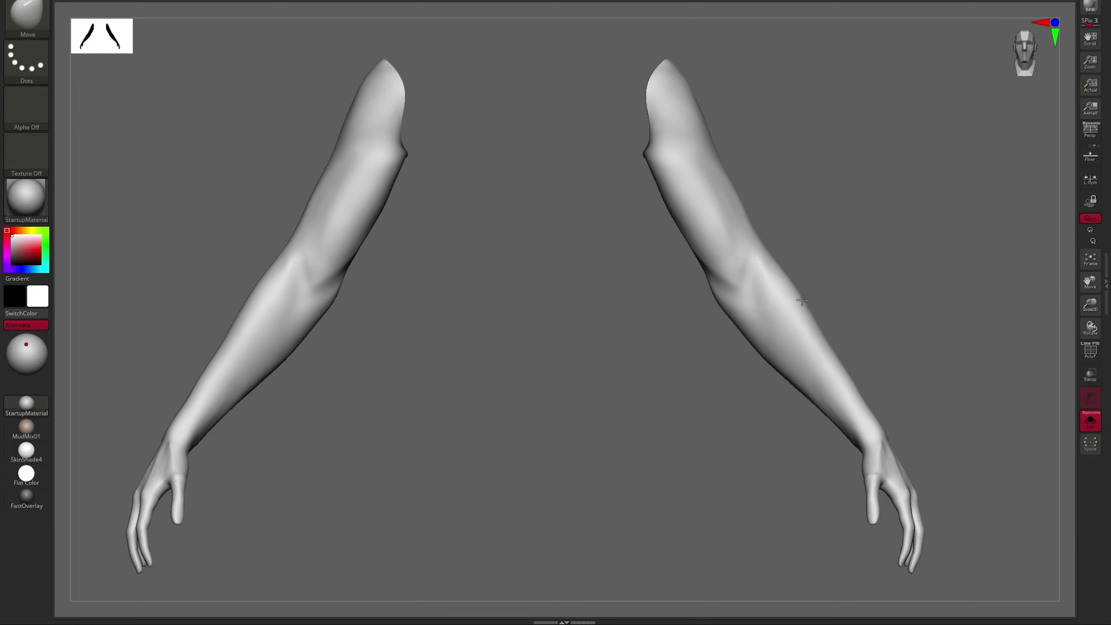
right_click_drag(802, 300, 807, 366, "shift")
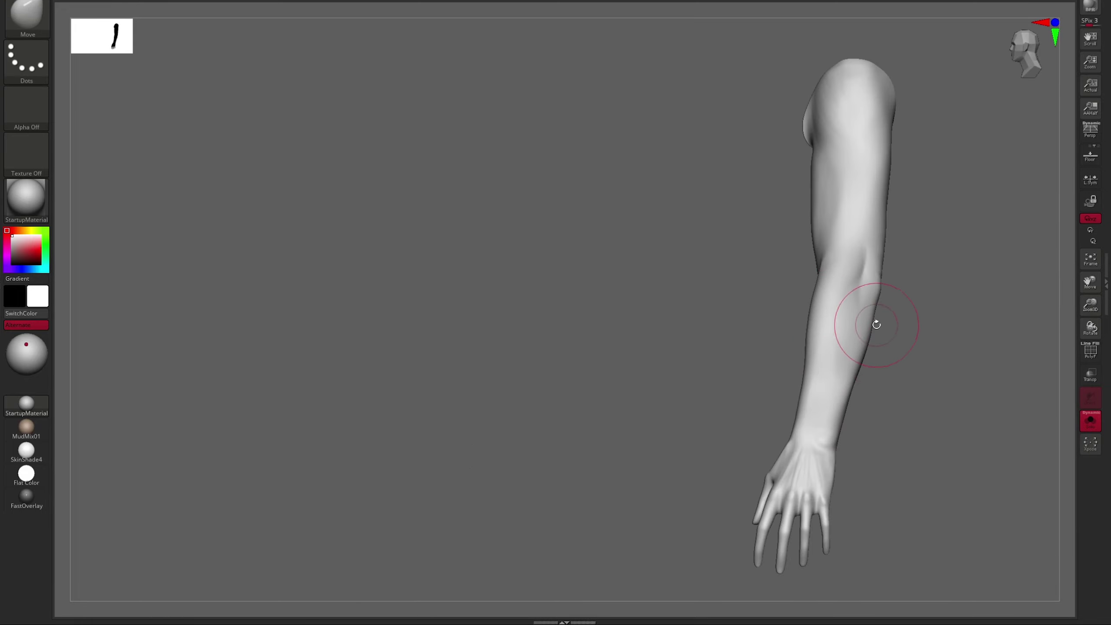
right_click_drag(877, 325, 662, 276)
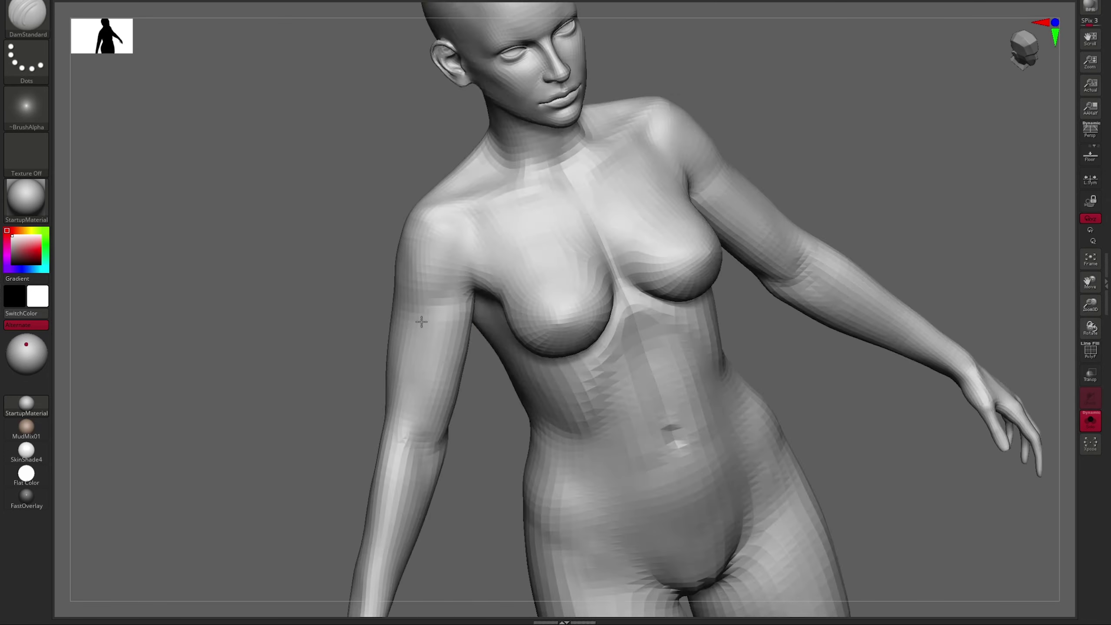
Carve the muscle separations of the shoulders and upper arms with DamStandard and smooth them.
right_click_drag(569, 262, 537, 230)
right_click_drag(485, 269, 513, 244)
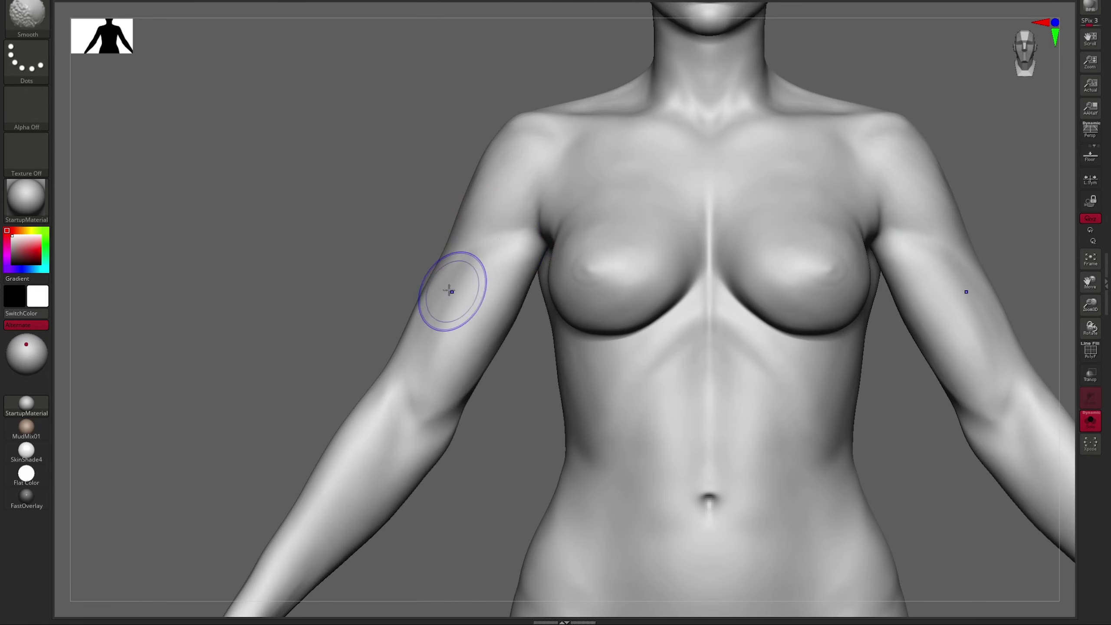
right_click_drag(448, 290, 385, 285)
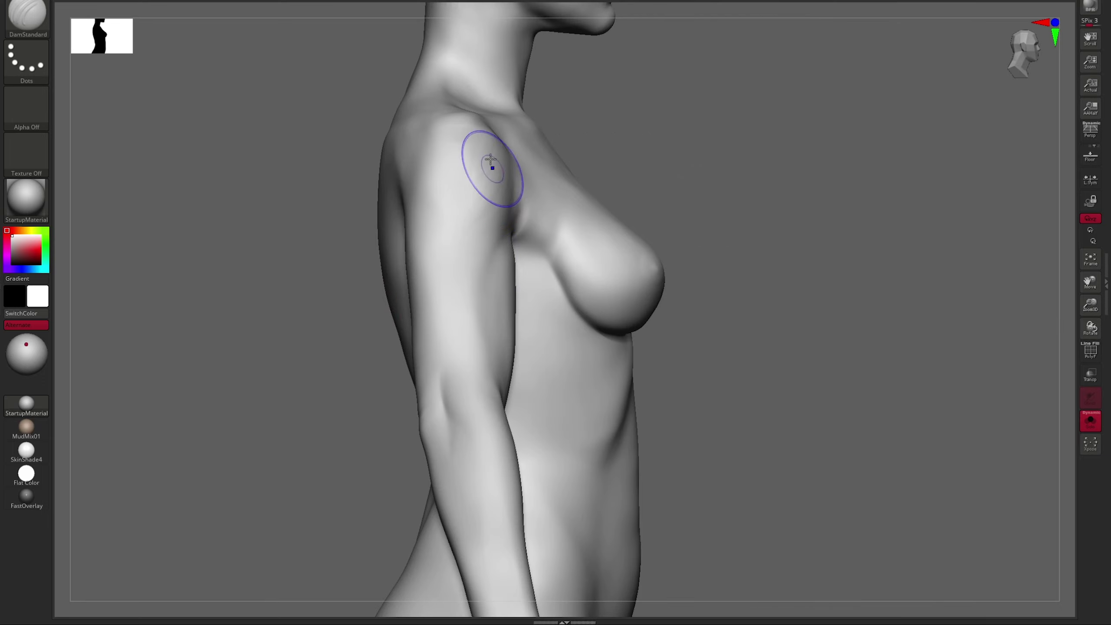
Adjust the side profile of the shoulder and armpit with the Move brush.
key("b")
key("m")
key("v")
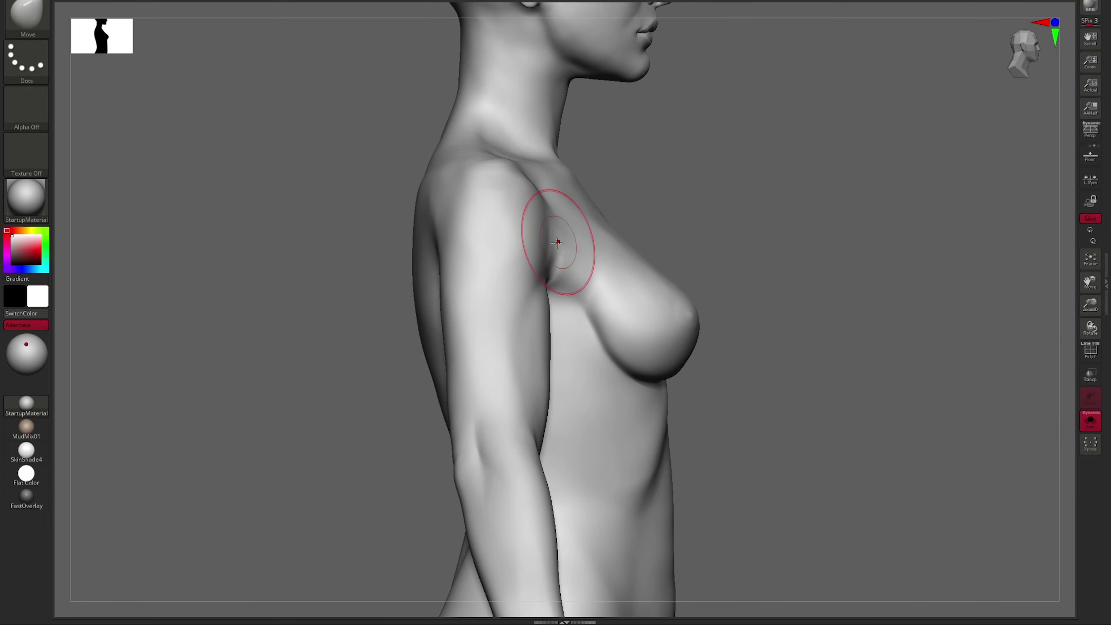
right_click_drag(476, 216, 695, 159)
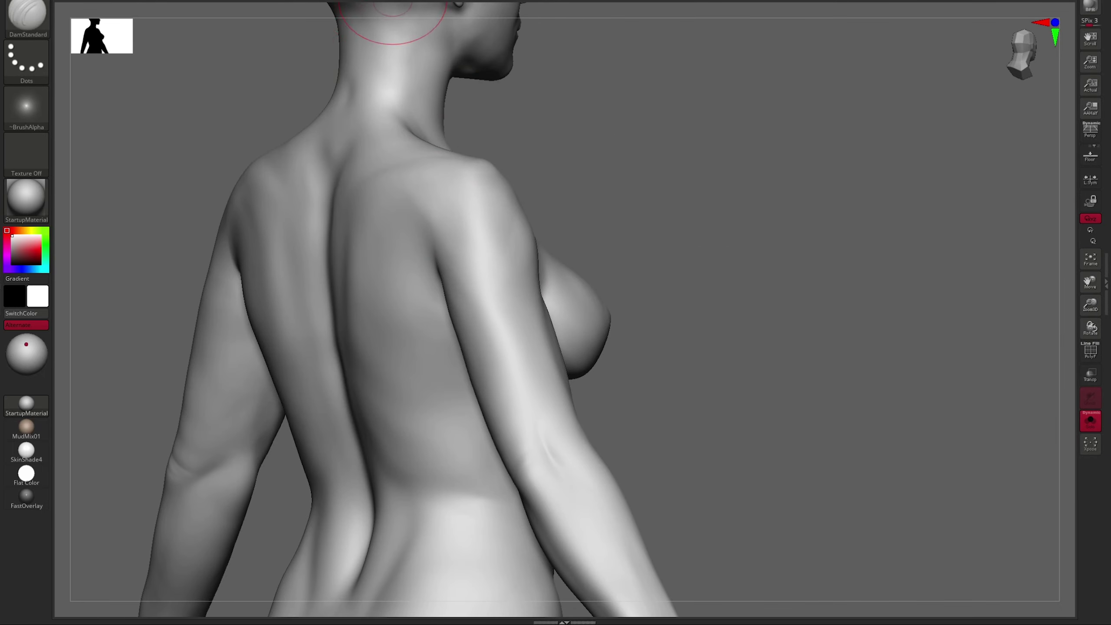
Refine the back of the shoulders with DamStandard and reshape the upper back profile with the Move brush.
right_click_drag(392, 1, 440, 160)
mouse_move(464, 262)
right_mouse_down()
mouse_move(466, 249)
mouse_move(479, 298)
right_mouse_up()
key("b")
key("m")
key("v")
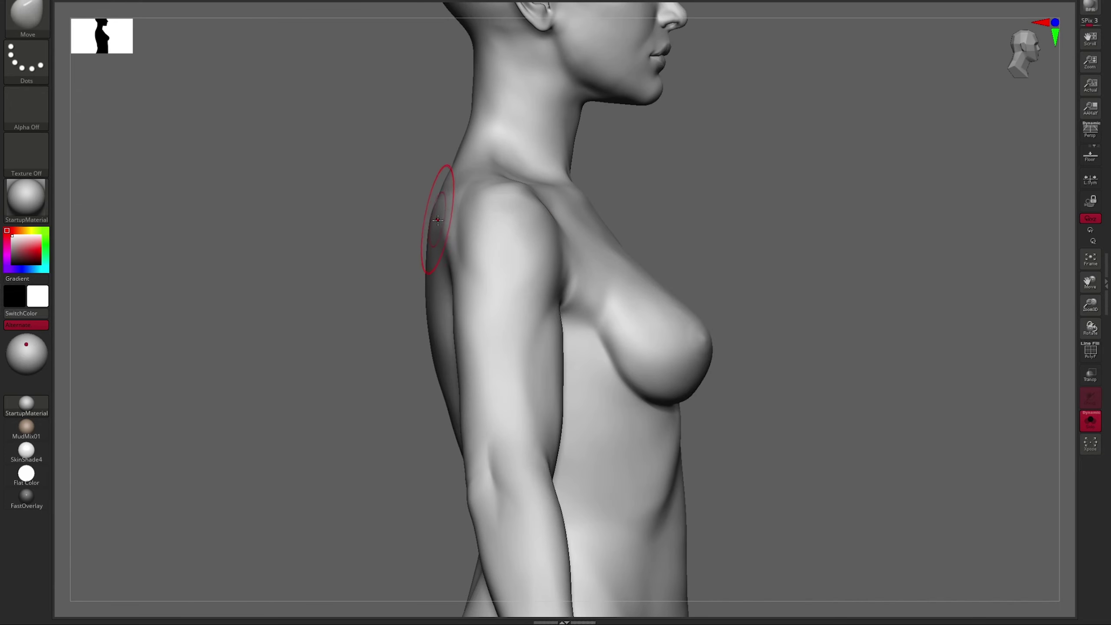
Define the shoulder and upper chest forms with DamStandard and ClayBuildup.
mouse_move(572, 241)
right_mouse_down()
mouse_move(497, 280)
mouse_move(496, 259)
right_mouse_up()
key("b")
key("d")
key("s")
key("b")
key("c")
key("b")
Adjust the chest, shoulders and arms with the Move brush, working at lower and higher subdivision levels.
mouse_move(390, 230)
right_mouse_down()
mouse_move(496, 325)
mouse_move(442, 278)
mouse_move(434, 289)
mouse_move(497, 281)
mouse_move(469, 237)
right_mouse_up()
key("b")
key("m")
key("v")
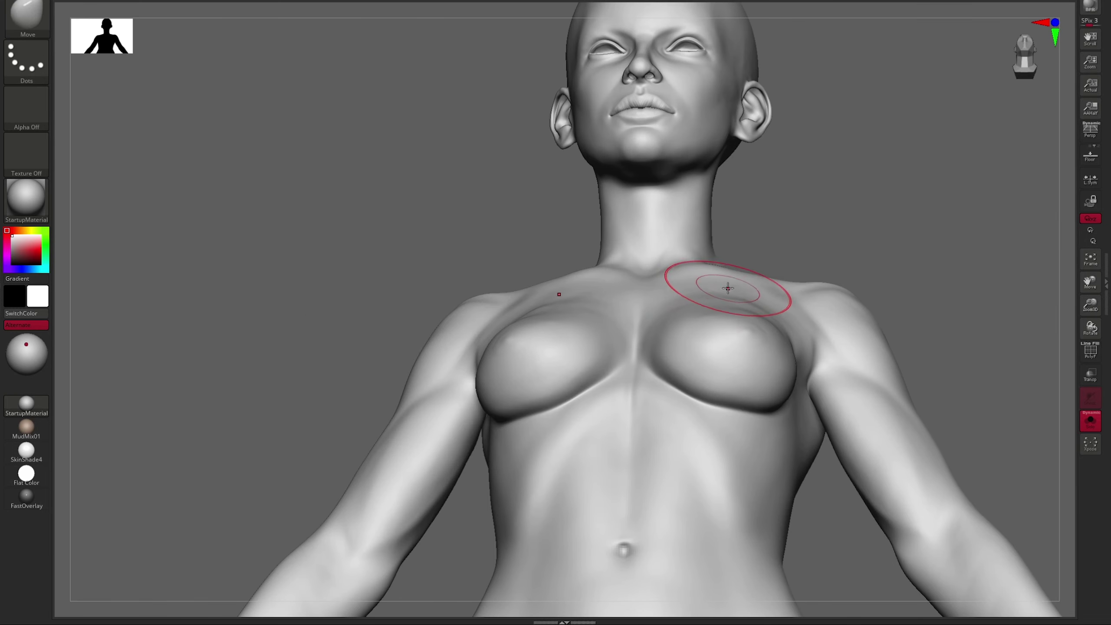
mouse_move(724, 289)
right_mouse_down()
mouse_move(718, 324)
mouse_move(715, 288)
right_mouse_up()
mouse_move(803, 214)
right_mouse_down()
mouse_move(861, 223)
mouse_move(823, 253)
mouse_move(875, 268)
right_mouse_up()
key("f")
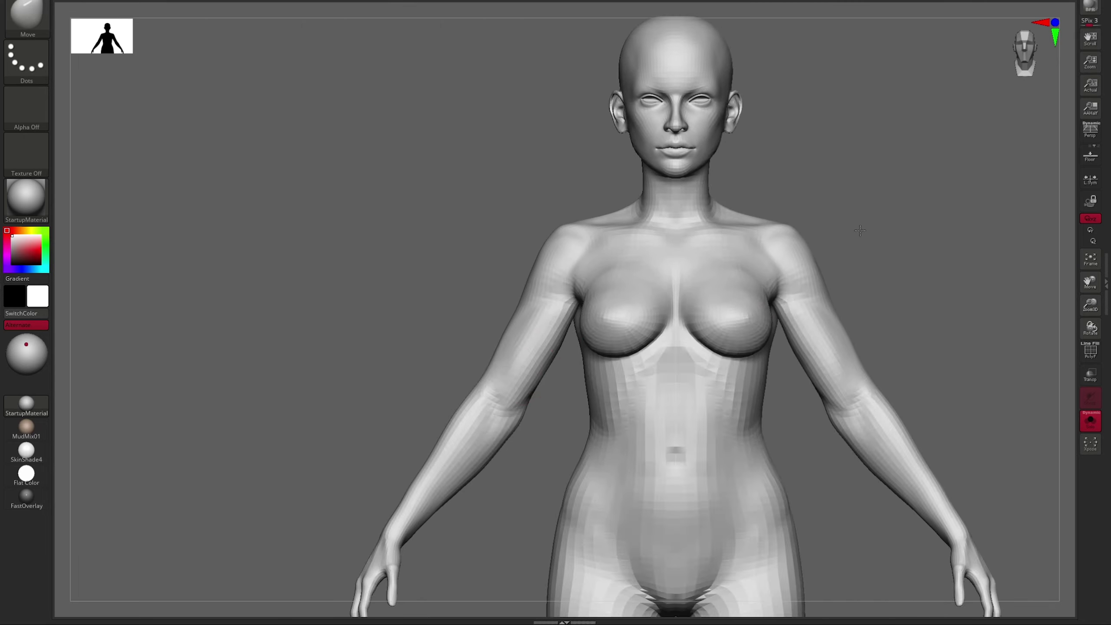
right_click_drag(481, 219, 412, 418, "ctrl")
right_click_drag(465, 446, 878, 218)
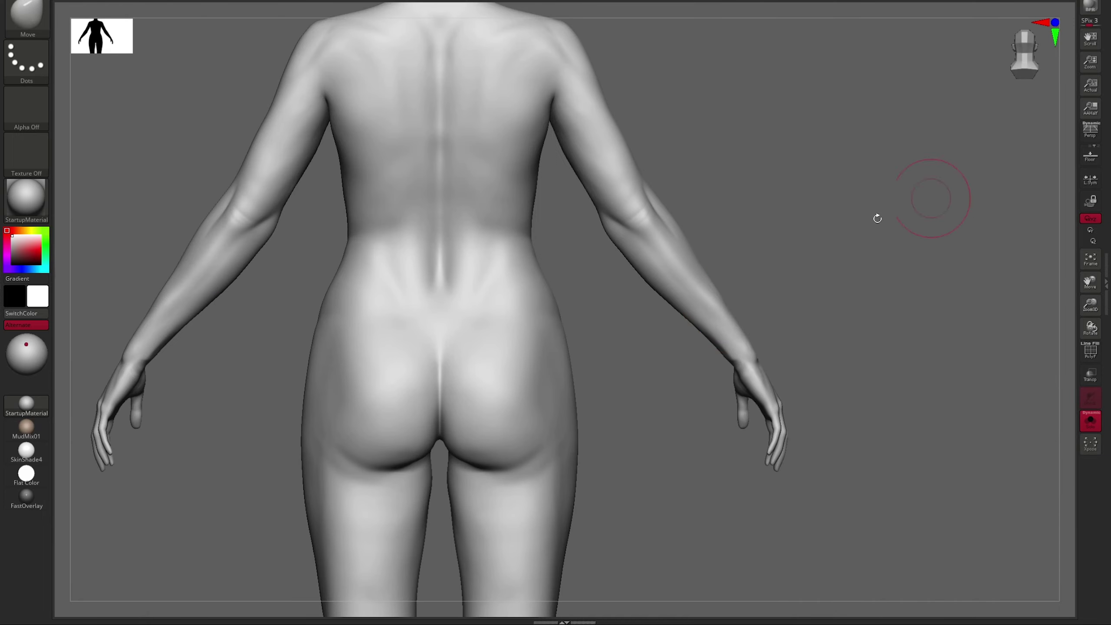
mouse_move(729, 310)
right_mouse_down()
mouse_move(747, 306)
mouse_move(637, 447)
mouse_move(786, 341)
mouse_move(602, 371)
mouse_move(865, 248)
mouse_move(504, 368)
mouse_move(598, 263)
mouse_move(542, 104)
mouse_move(494, 121)
mouse_move(554, 226)
right_mouse_up()
Build up the lower neck tendons around the pit of the neck with ClayBuildup.
key("b")
key("c")
key("b")
mouse_move(466, 167)
right_mouse_down()
mouse_move(650, 230)
mouse_move(684, 287)
right_mouse_up()
right_click_drag(767, 232, 642, 292)
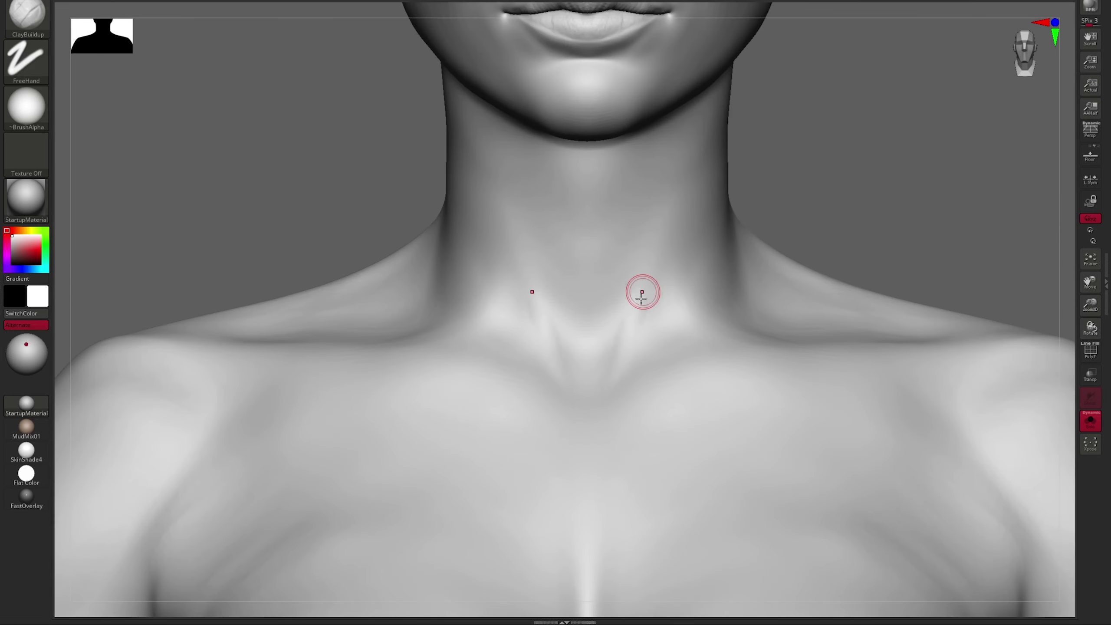
Strengthen the side neck muscles and the inner ends of the collarbones with ClayBuildup and smoothing.
right_click_drag(611, 388, 687, 161)
right_click_drag(666, 296, 697, 169)
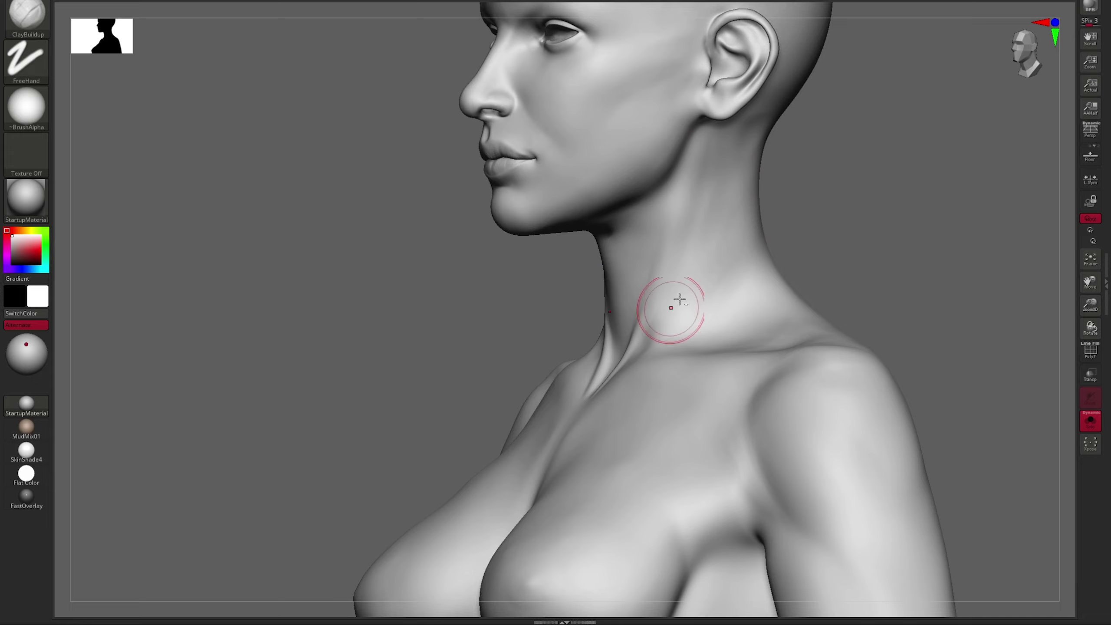
right_click_drag(680, 300, 657, 372, "shift")
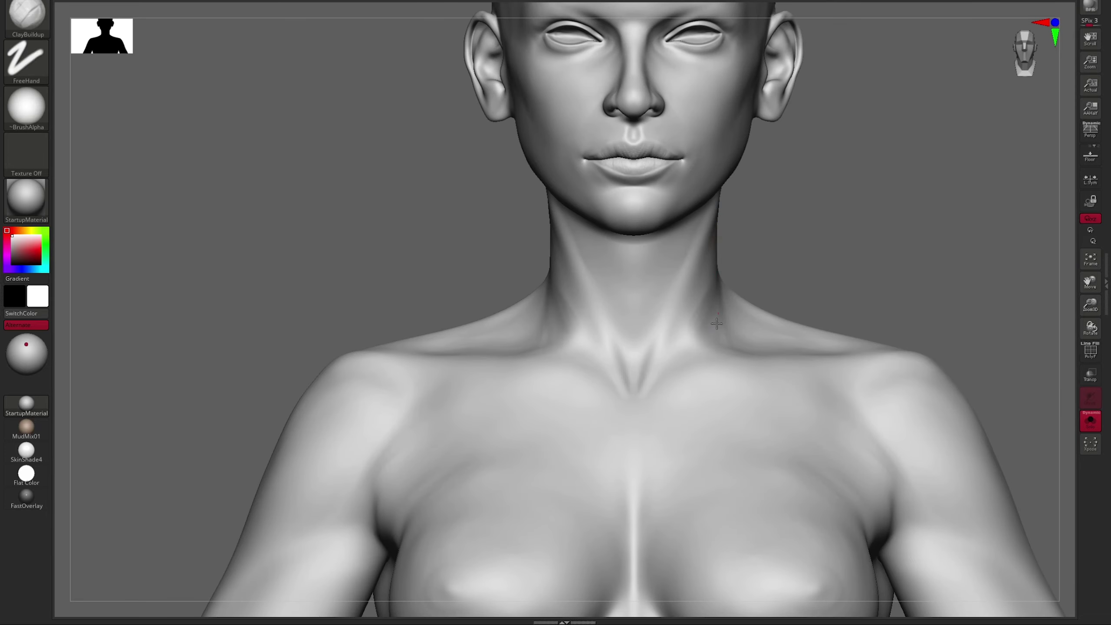
mouse_move(717, 323)
right_mouse_down()
mouse_move(732, 328)
mouse_move(679, 347)
right_mouse_up()
key("s")
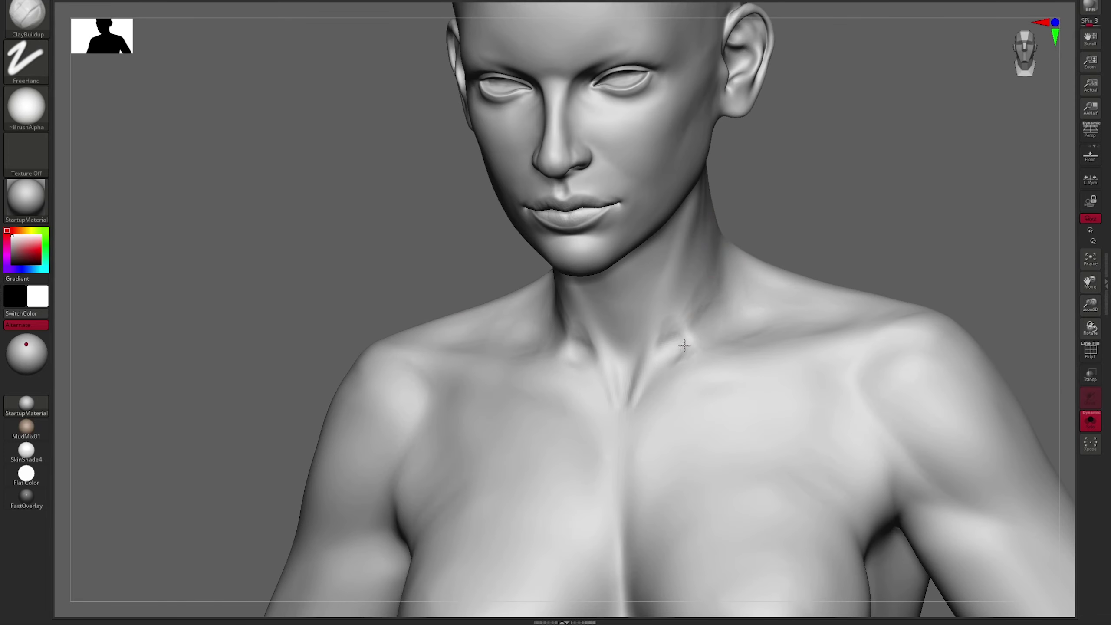
right_click_drag(793, 248, 722, 246, "shift")
Hide the upper head and refine the collarbones and front of the shoulders with ClayBuildup and smoothing.
left_click_drag(453, 82, 627, 285, "ctrl+shift")
mouse_move(626, 285)
right_mouse_down()
mouse_move(679, 263)
mouse_move(715, 80)
mouse_move(777, 244)
mouse_move(661, 310)
mouse_move(650, 348)
mouse_move(617, 338)
mouse_move(722, 332)
right_mouse_up()
key("shift")
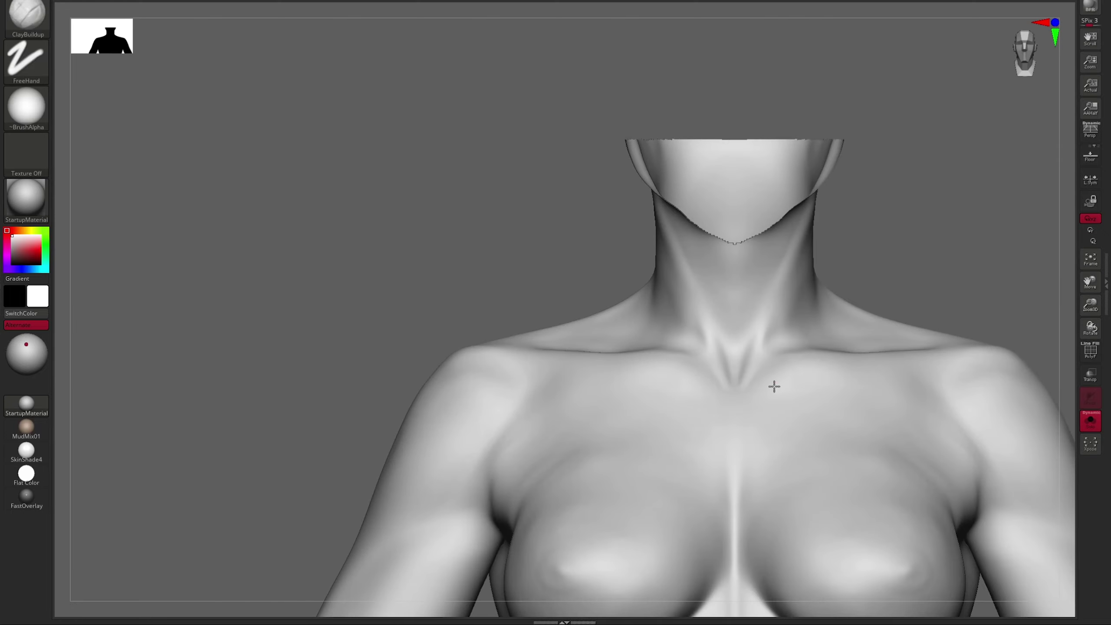
right_click_drag(774, 386, 904, 338)
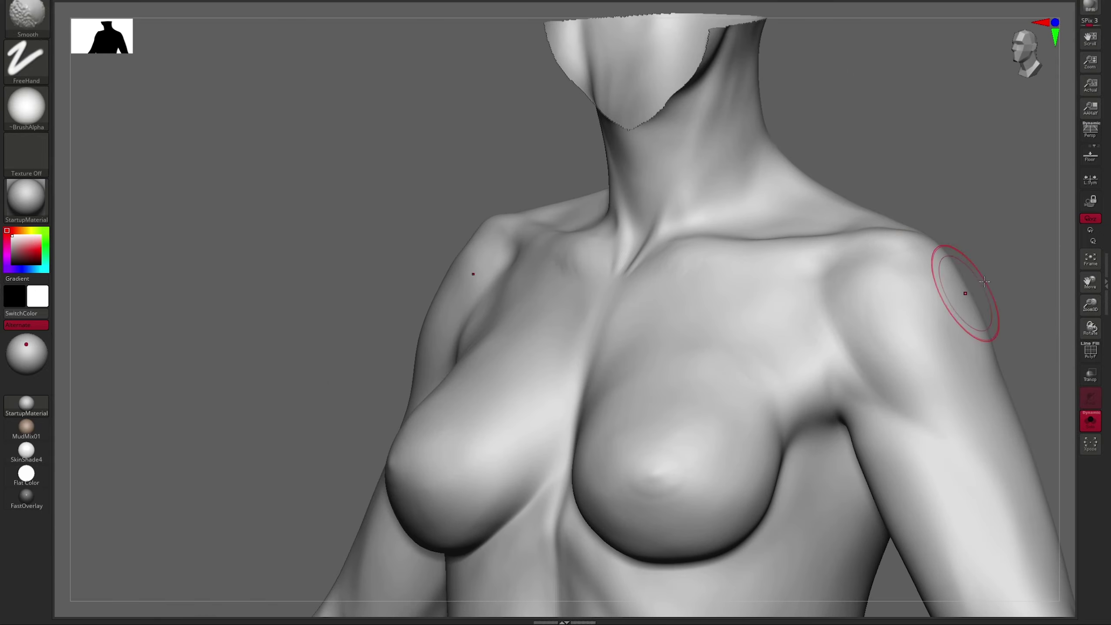
right_click_drag(985, 282, 781, 259, "shift")
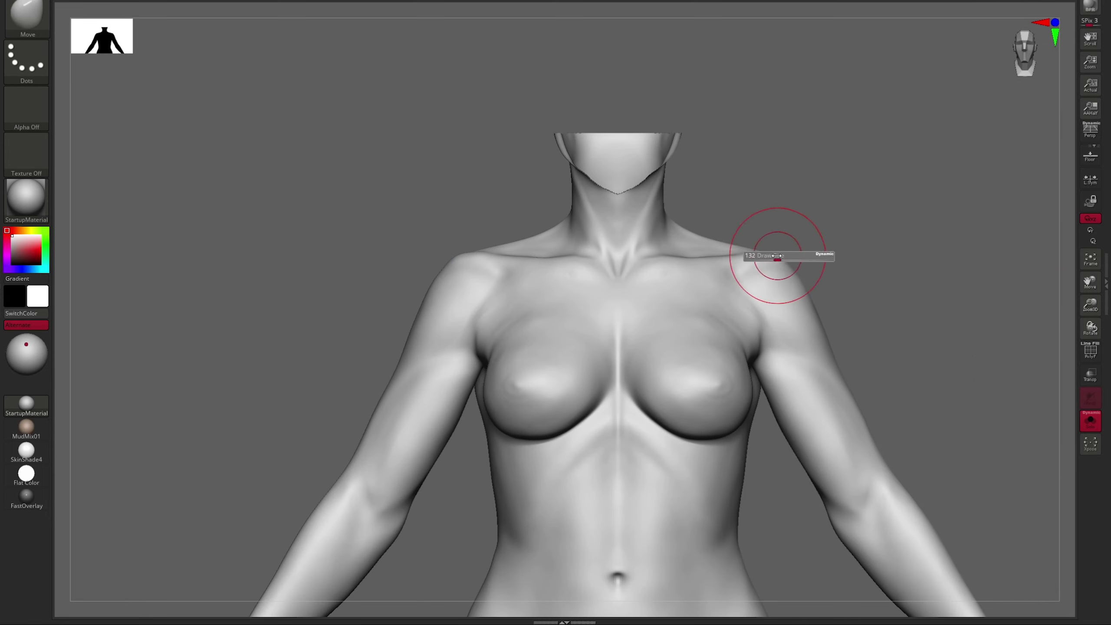
Reshape the shoulder line with the Move brush and add volume to the shoulder tops with ClayBuildup.
right_click_drag(778, 256, 831, 210)
right_click_drag(812, 275, 761, 263)
key("b")
key("c")
key("b")
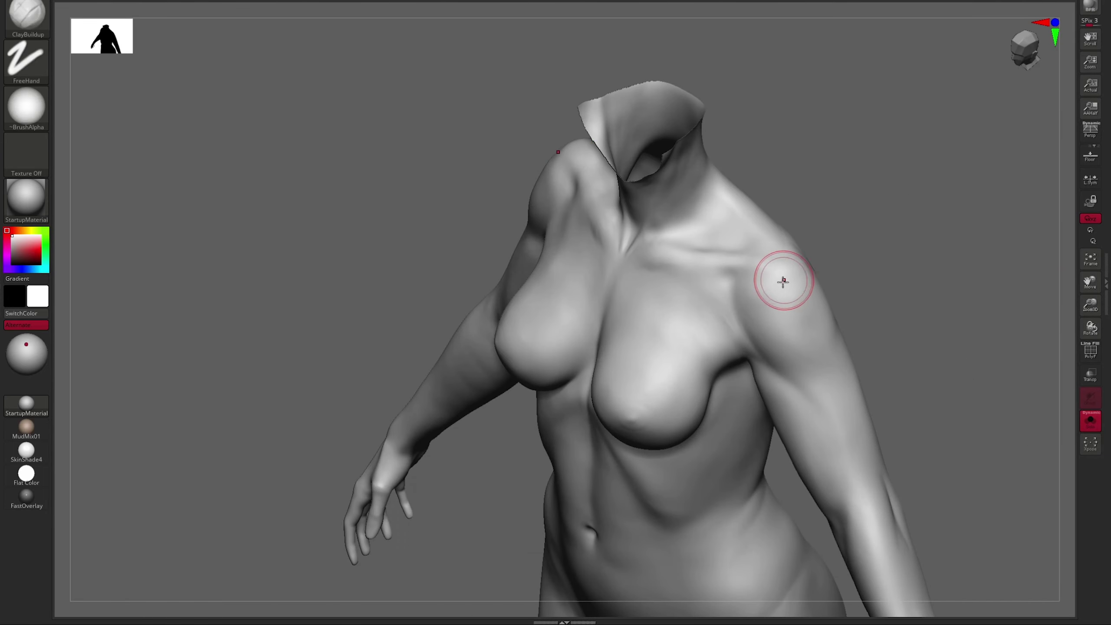
right_click_drag(738, 319, 548, 311, "shift")
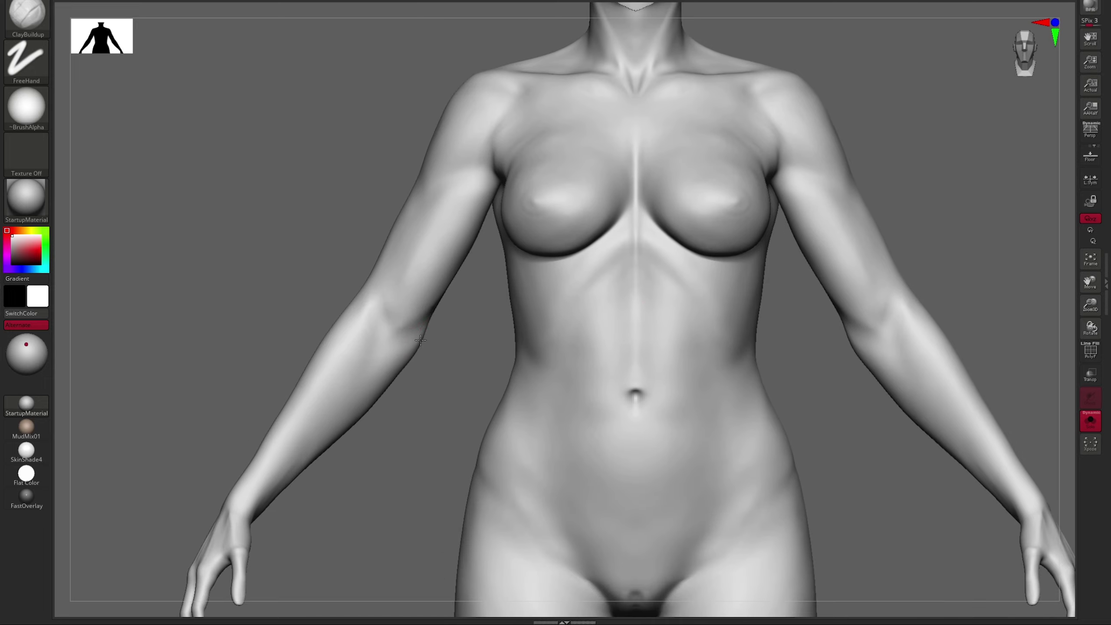
Touch up the inner elbows, unhide the head and adjust the outer shoulders with the Move brush.
right_click_drag(330, 251, 342, 297)
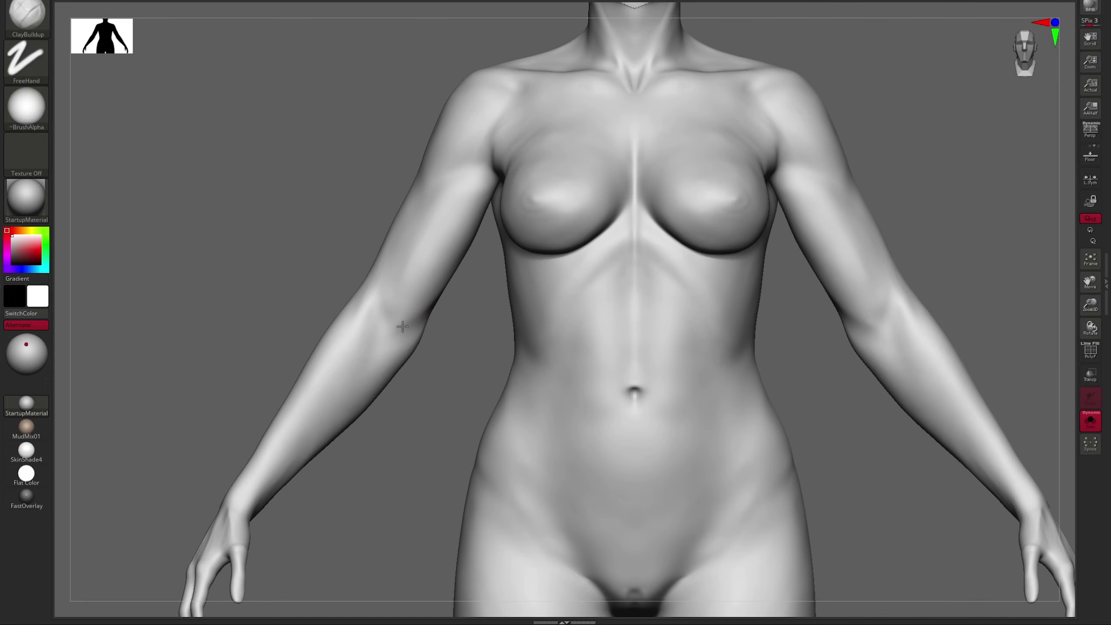
right_click_drag(404, 365, 793, 202)
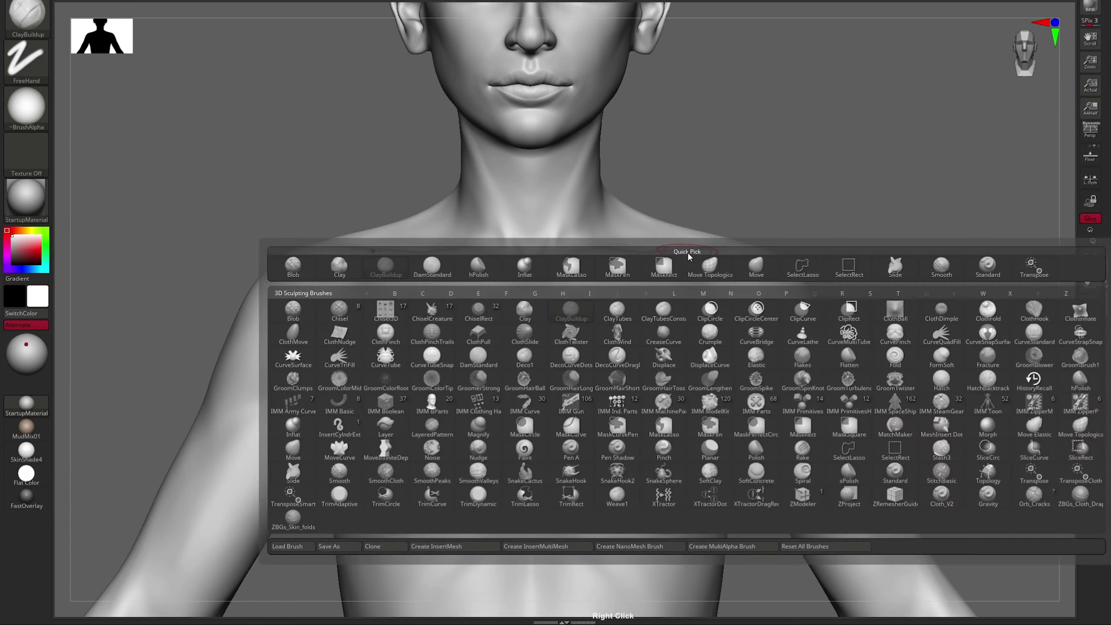
left_click(687, 252)
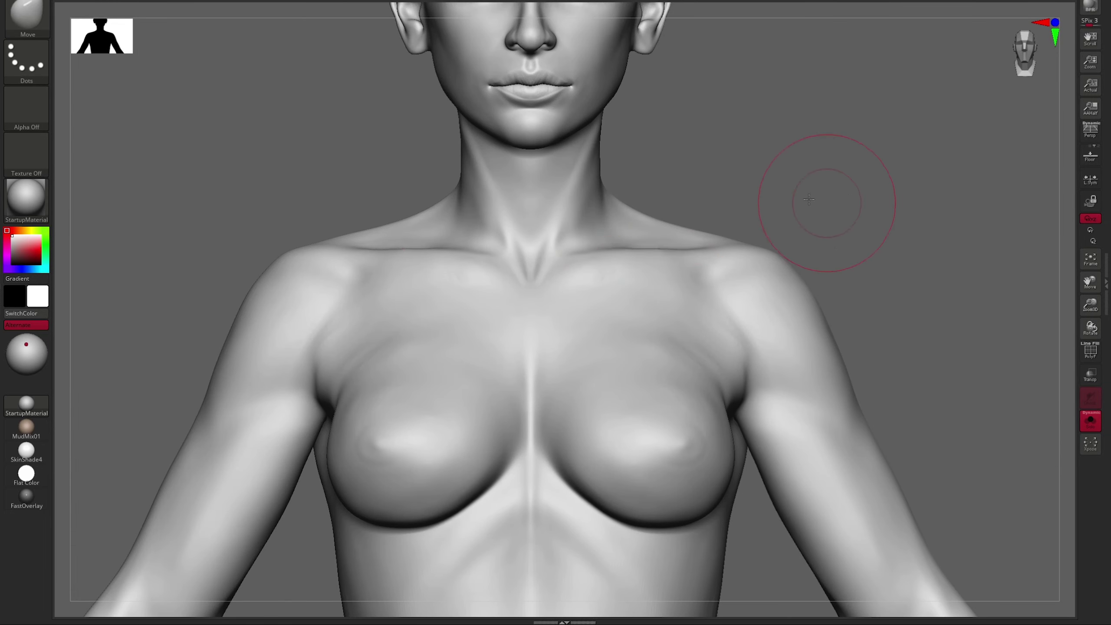
mouse_move(810, 200)
right_mouse_down("shift")
mouse_move(706, 275)
mouse_move(769, 304)
mouse_move(881, 249)
mouse_move(832, 344)
mouse_move(889, 293)
right_mouse_up("shift")
key("s")
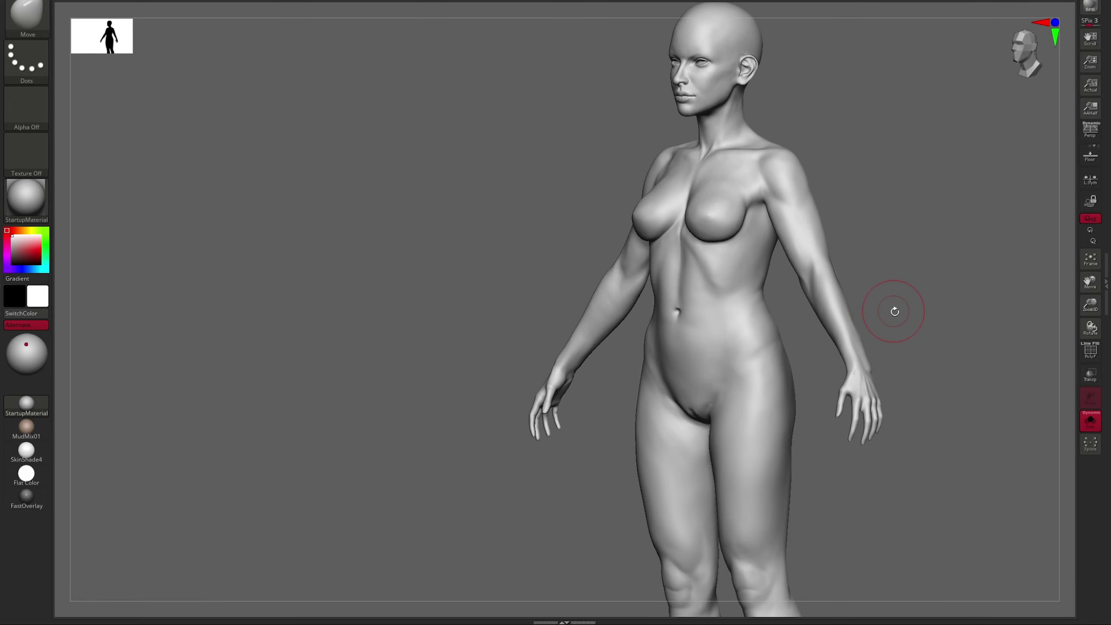
Frame the full figure and turn on perspective to check the body's proportions from the front.
key("b")
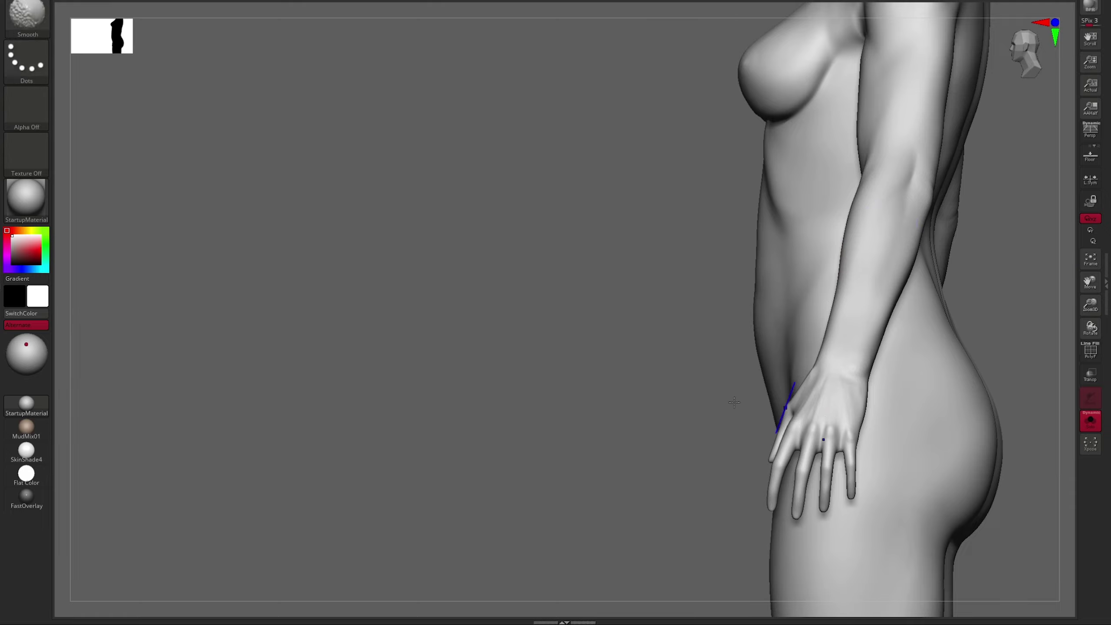
key("f")
left_click_drag(1002, 245, 717, 305)
key("p")
left_click_drag(704, 224, 829, 381)
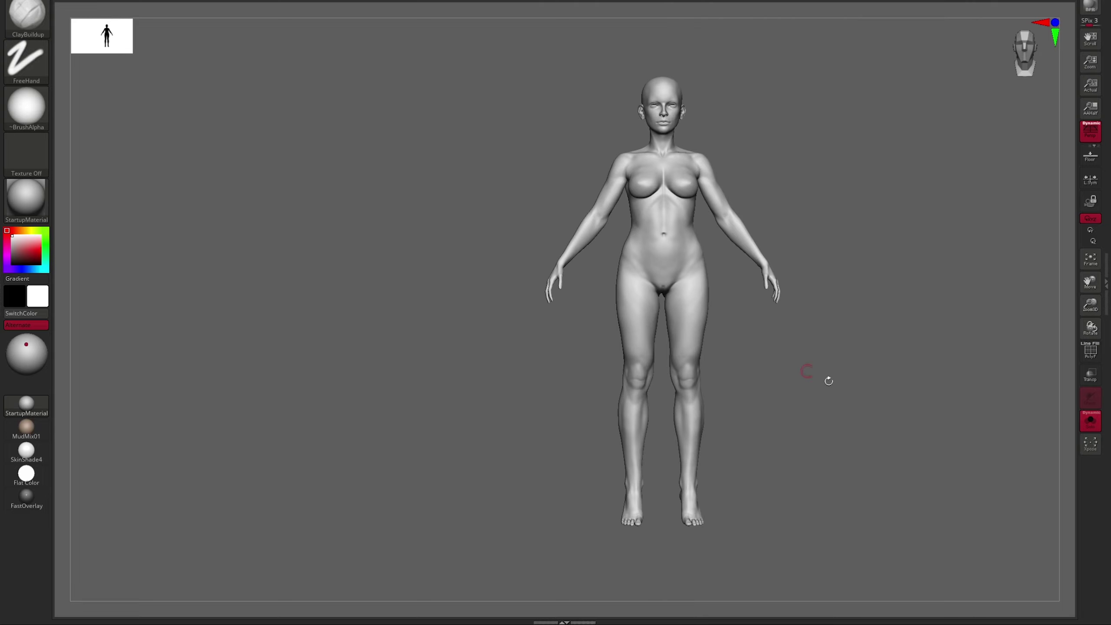
Bring back the hair and eyes, smooth the isolated arms around the inner elbows, and unhide the body.
mouse_move(596, 149)
left_mouse_down("alt")
mouse_move(541, 293)
mouse_move(572, 296)
left_mouse_up("alt")
key("shift")
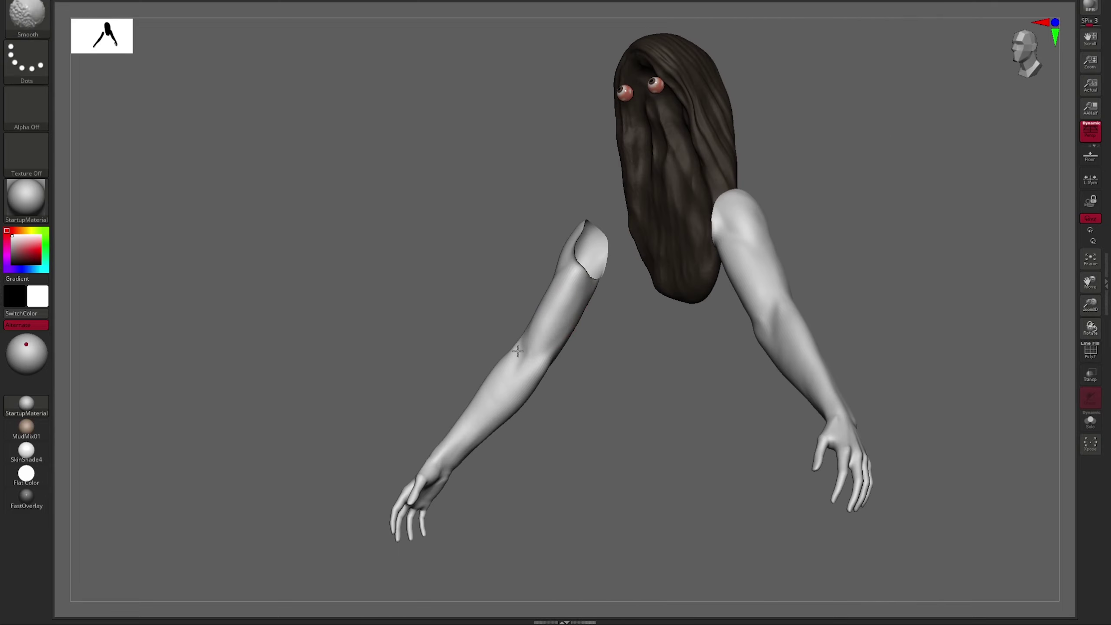
mouse_move(518, 350)
left_mouse_down("shift")
mouse_move(528, 276)
mouse_move(487, 263)
left_mouse_up("shift")
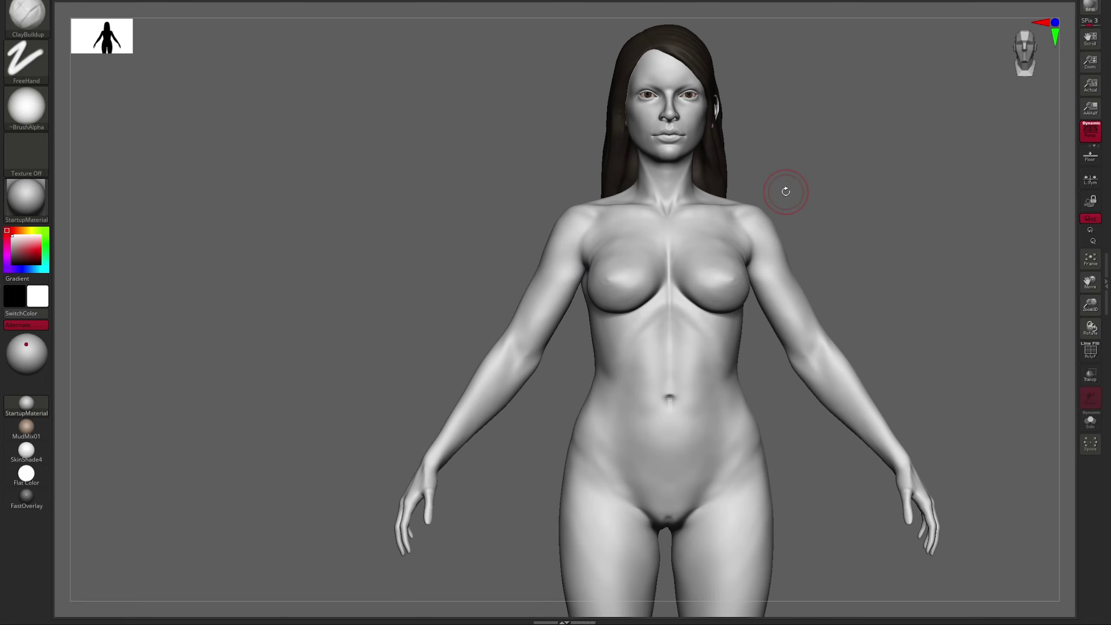
mouse_move(758, 260)
right_mouse_down("shift")
mouse_move(769, 223)
mouse_move(806, 204)
right_mouse_up("shift")
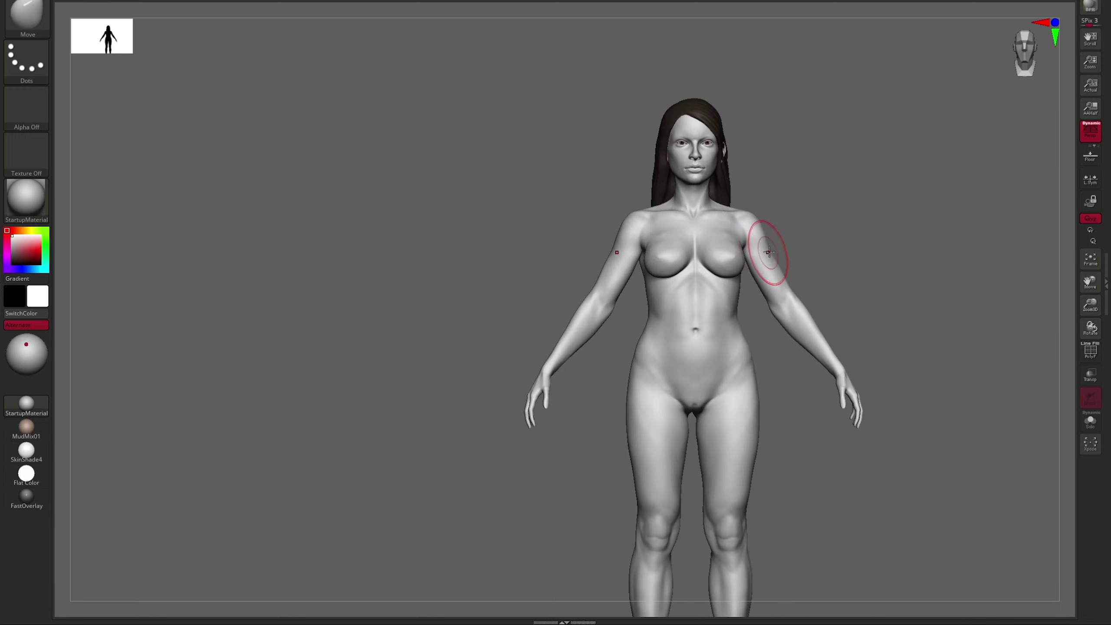
Refine the upper arms, shoulders and upper chest with the Move and ClayBuildup brushes.
right_click_drag(808, 268, 869, 213, "ctrl")
right_click_drag(868, 316, 747, 134)
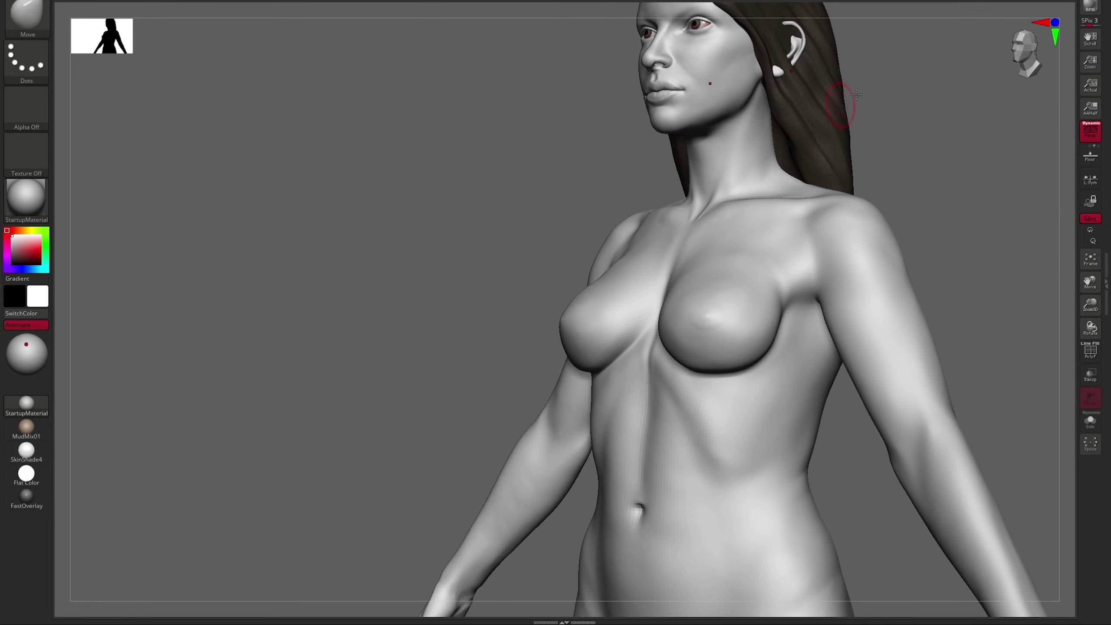
mouse_move(856, 95)
right_mouse_down("shift")
mouse_move(858, 115)
mouse_move(893, 149)
mouse_move(749, 310)
right_mouse_up("shift")
key("b")
key("c")
key("b")
mouse_move(682, 293)
right_mouse_down("shift")
mouse_move(970, 251)
mouse_move(819, 290)
right_mouse_up("shift")
Touch up the shoulder and chest shapes with the Move brush and save the tool as Body_blockout_003.
key("b")
key("m")
key("v")
mouse_move(744, 367)
right_mouse_down()
mouse_move(782, 392)
mouse_move(678, 351)
mouse_move(633, 303)
mouse_move(893, 293)
mouse_move(815, 254)
right_mouse_up()
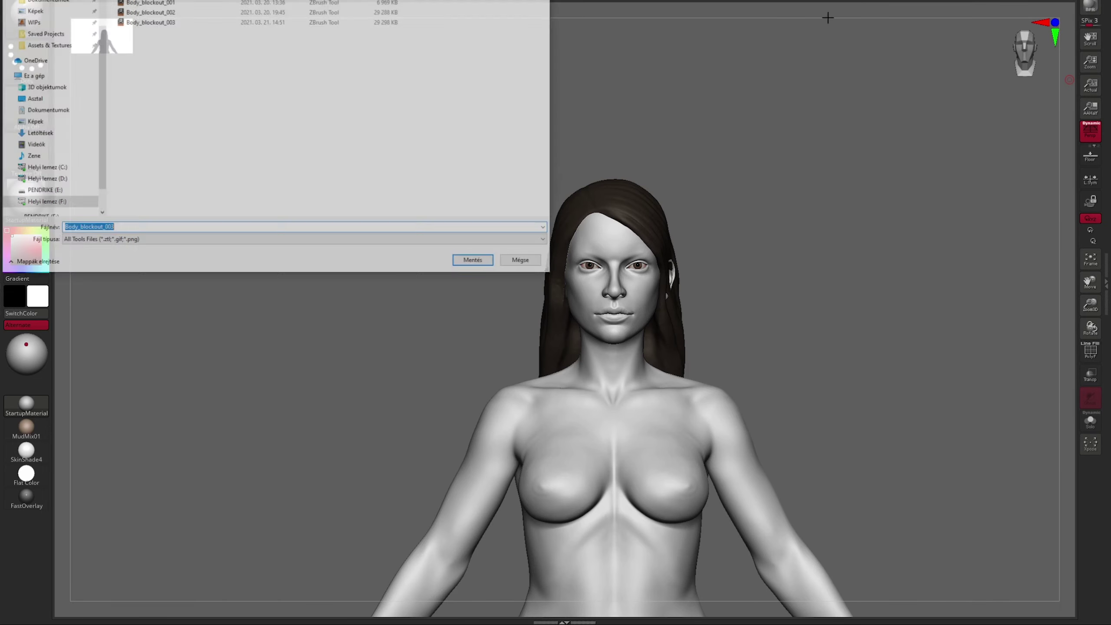
left_click(476, 262)
left_click(636, 274)
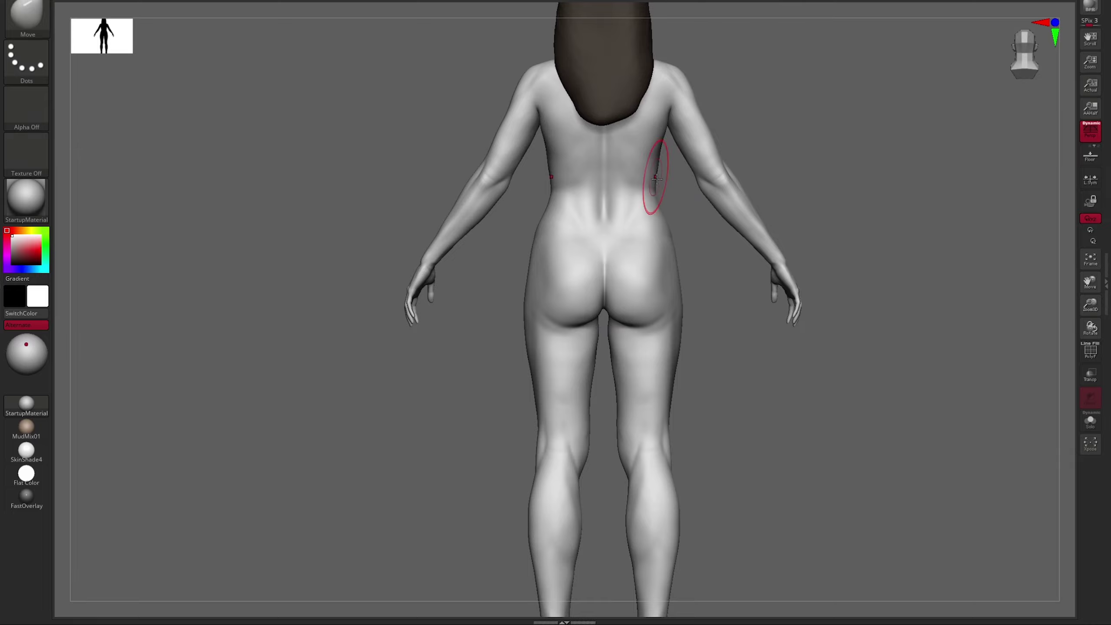
Adjust the waist from the back with the Move brush, then isolate the big toes with an inverted mask and reposition them.
mouse_move(656, 177)
left_mouse_down()
mouse_move(685, 236)
mouse_move(766, 223)
mouse_move(746, 389)
mouse_move(763, 379)
mouse_move(658, 360)
mouse_move(694, 348)
mouse_move(789, 375)
mouse_move(656, 263)
mouse_move(553, 149)
left_mouse_up()
left_click_drag(537, 107, 682, 74, "ctrl+shift")
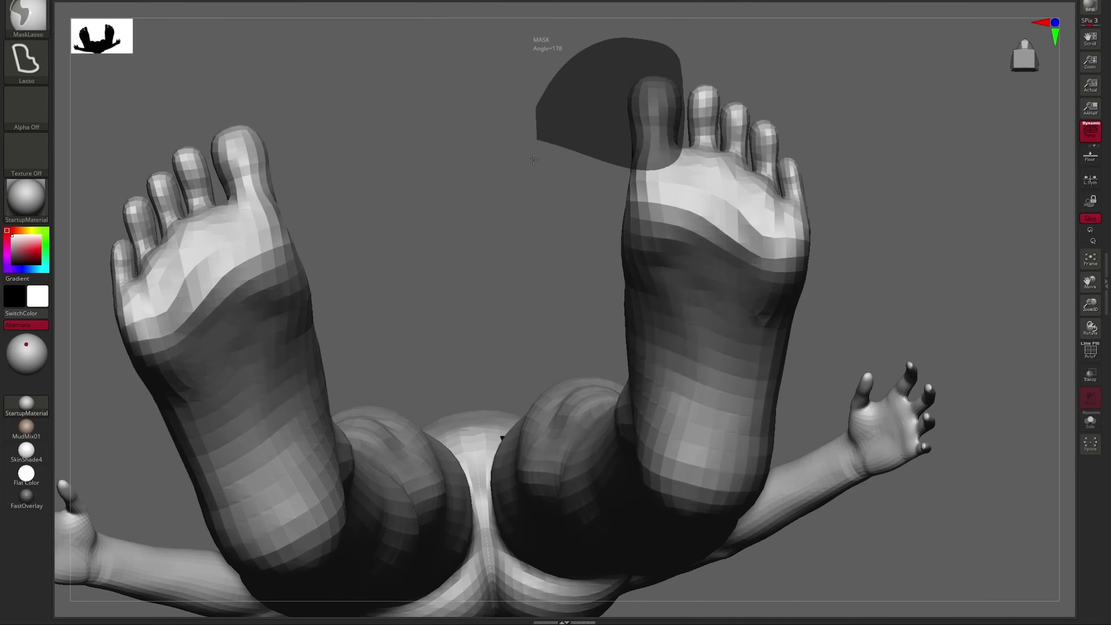
left_click_drag(534, 160, 535, 148, "ctrl")
key("ctrl+i")
key("w")
mouse_move(681, 94)
left_mouse_down()
mouse_move(683, 175)
mouse_move(809, 181)
mouse_move(819, 237)
mouse_move(669, 354)
mouse_move(700, 324)
left_mouse_up()
key("q")
mouse_move(823, 280)
left_mouse_down("ctrl")
mouse_move(831, 268)
mouse_move(789, 248)
mouse_move(839, 341)
mouse_move(827, 332)
left_mouse_up("ctrl")
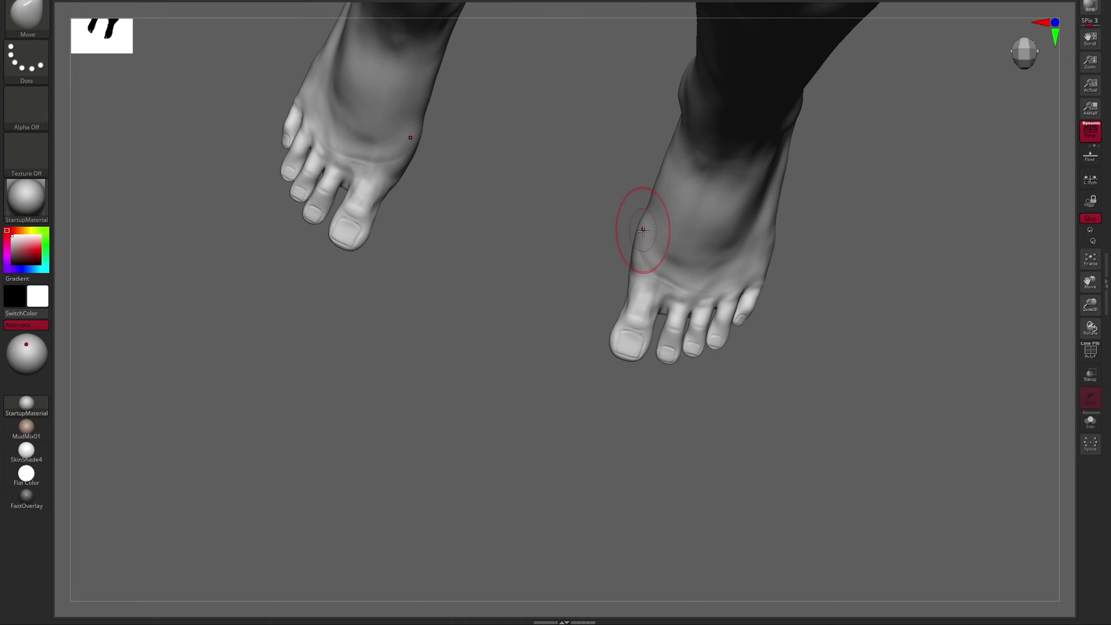
Reshape the big toes and the inner edge of the feet with the Move brush.
mouse_move(626, 287)
left_mouse_down()
mouse_move(596, 236)
mouse_move(635, 394)
left_mouse_up()
key("s")
mouse_move(688, 363)
left_mouse_down()
mouse_move(656, 306)
mouse_move(461, 223)
mouse_move(466, 260)
mouse_move(750, 261)
mouse_move(708, 213)
left_mouse_up()
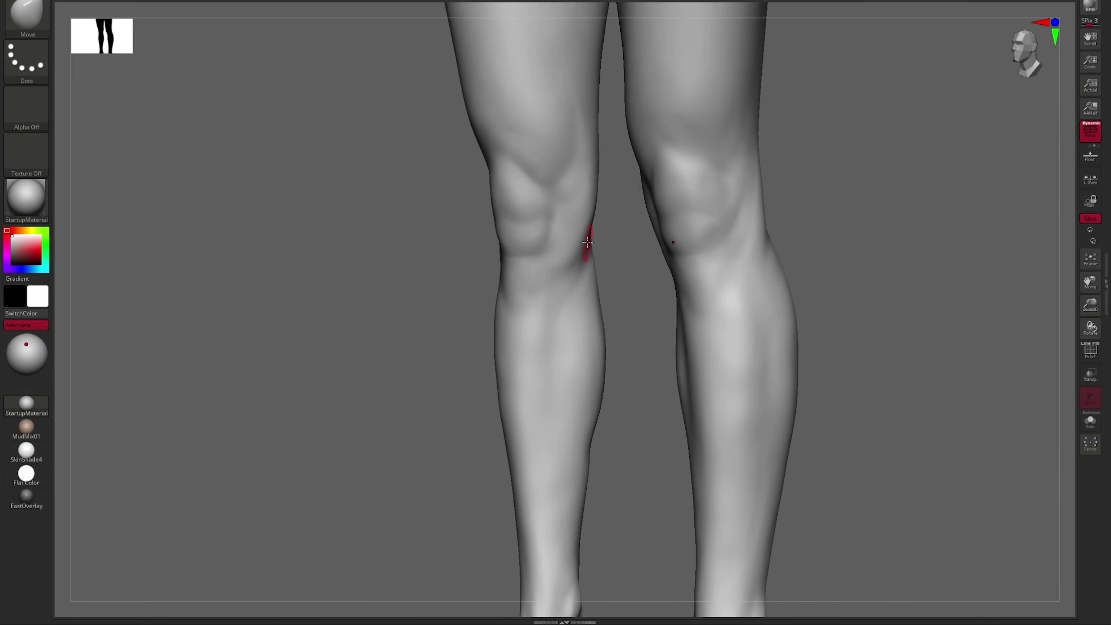
Define the creases around the knees and along the groin with the DamStandard brush.
key("b")
key("d")
key("s")
left_click_drag(587, 242, 660, 231)
left_click_drag(595, 312, 644, 261)
mouse_move(642, 322)
right_mouse_down()
mouse_move(682, 559)
mouse_move(638, 334)
right_mouse_up()
right_click_drag(421, 1, 640, 297)
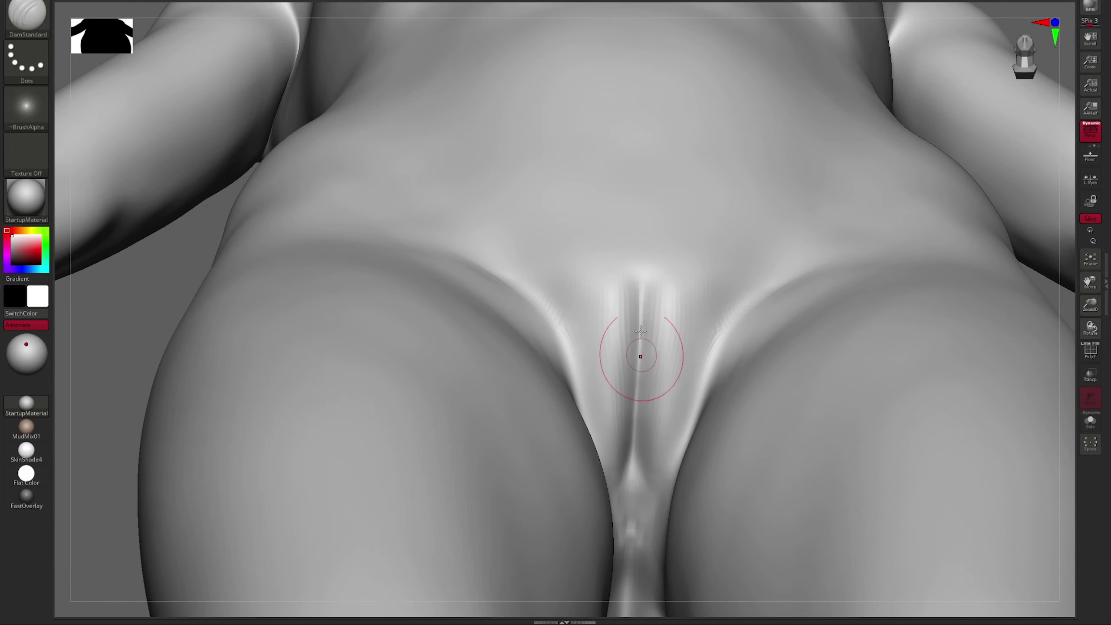
Build up the areola and nipple forms on the chest with ClayBuildup and soften their edges by smoothing.
right_click_drag(626, 554, 744, 382)
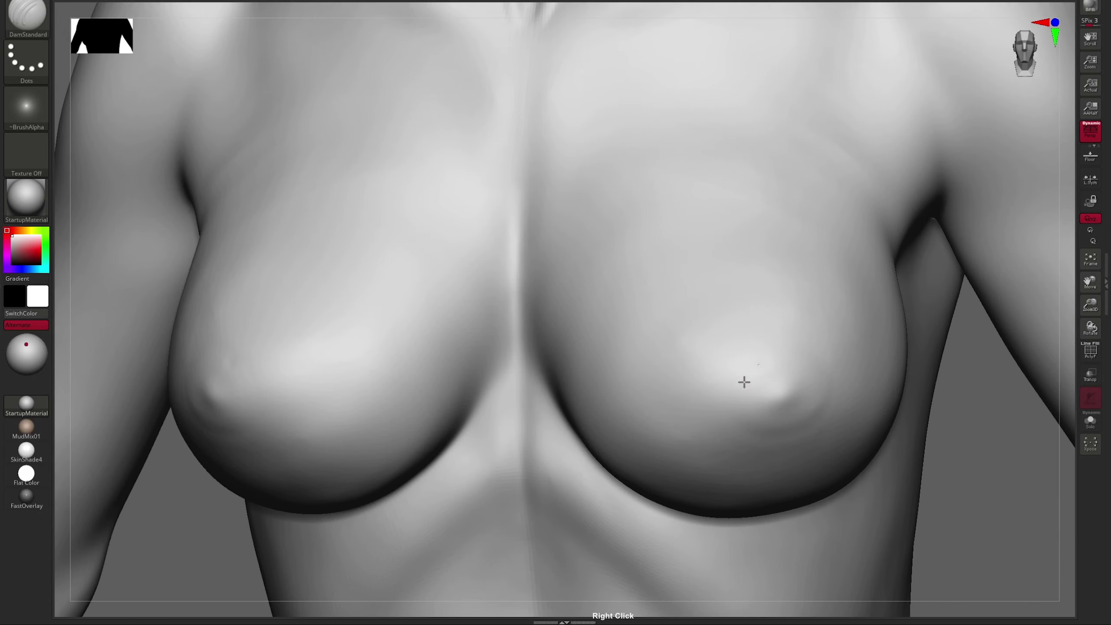
key("b")
key("c")
key("b")
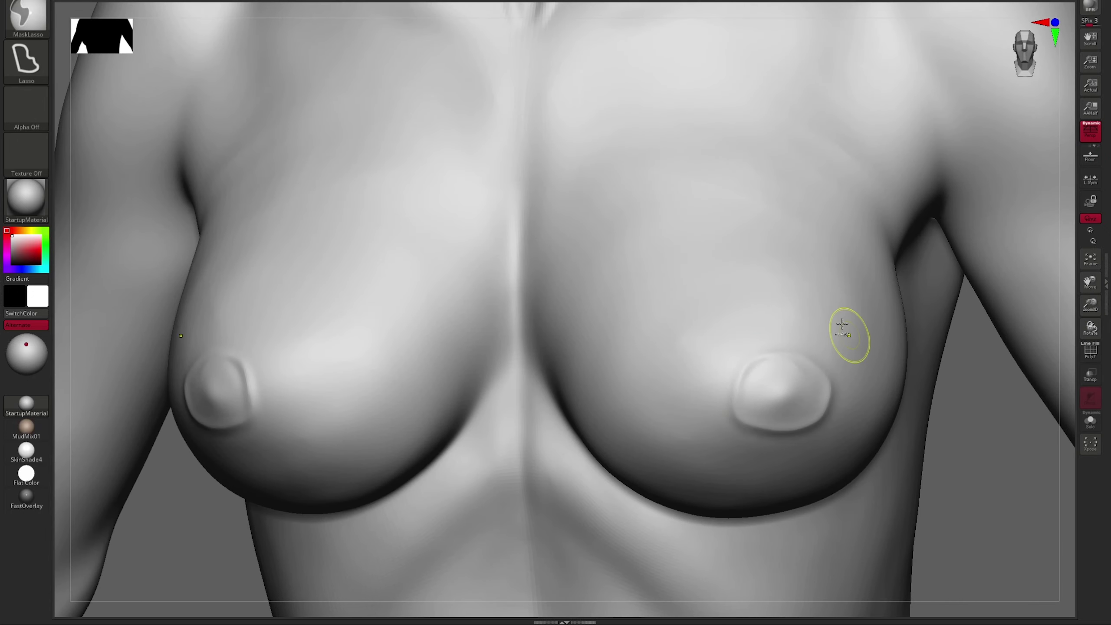
left_click_drag(844, 322, 734, 389, "shift")
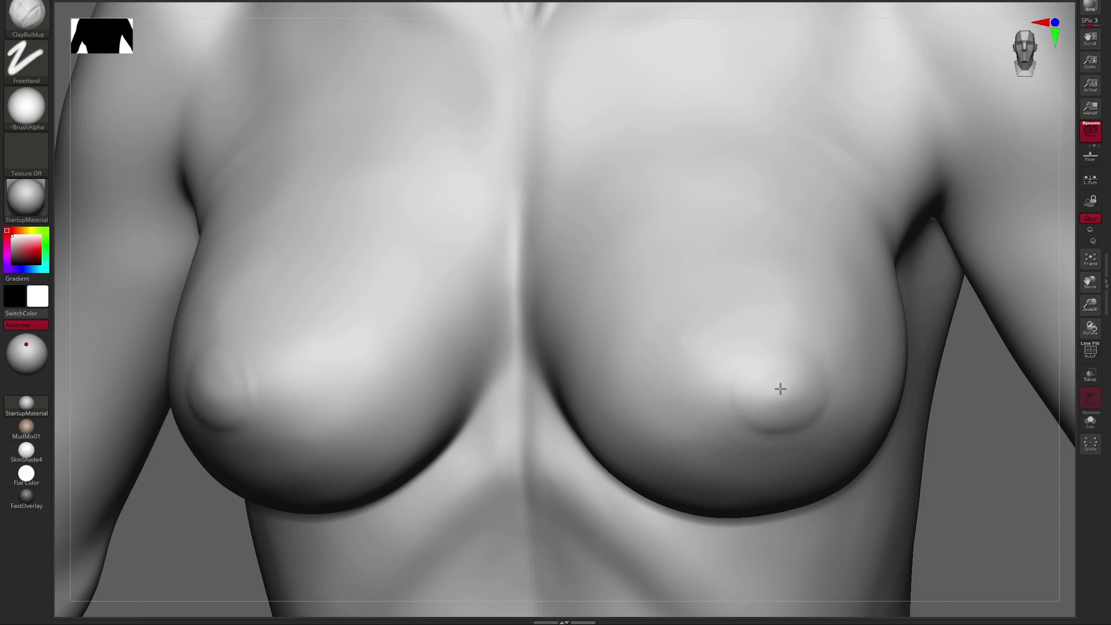
right_click_drag(786, 389, 782, 387)
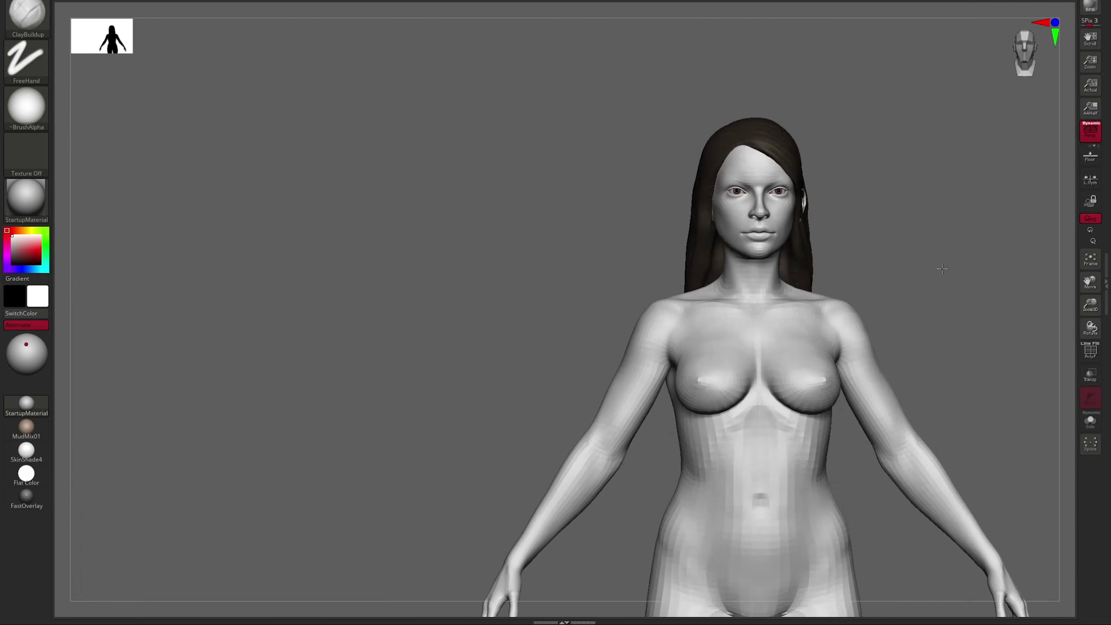
Adjust the breast profile from the side with the Move brush and check the whole figure.
mouse_move(573, 310)
right_mouse_down("shift")
mouse_move(833, 250)
mouse_move(835, 291)
mouse_move(894, 244)
right_mouse_up("shift")
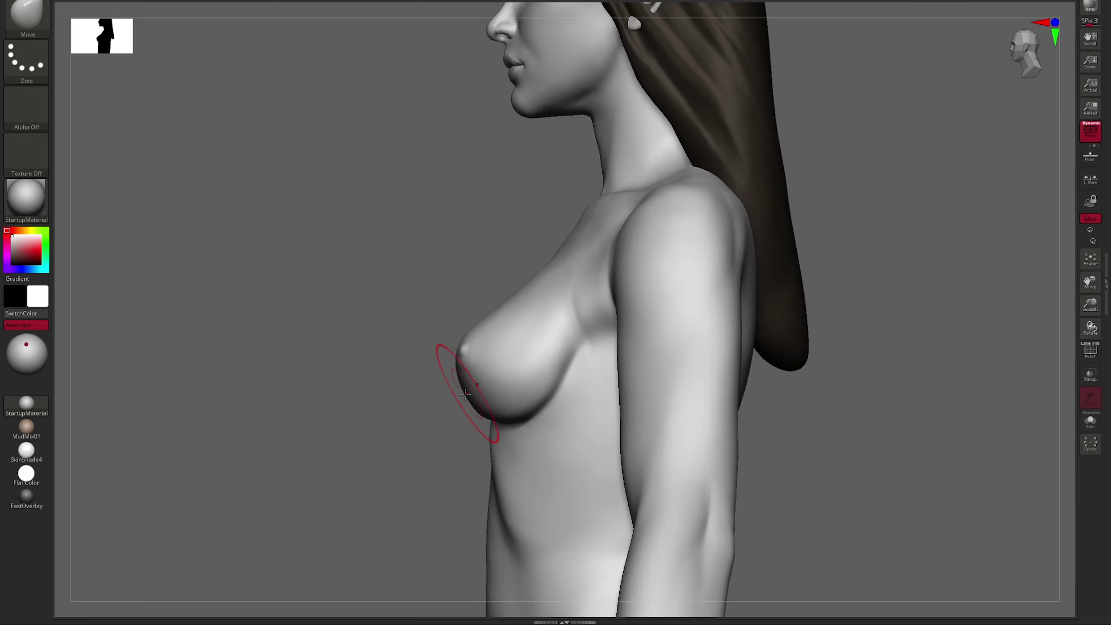
key("s")
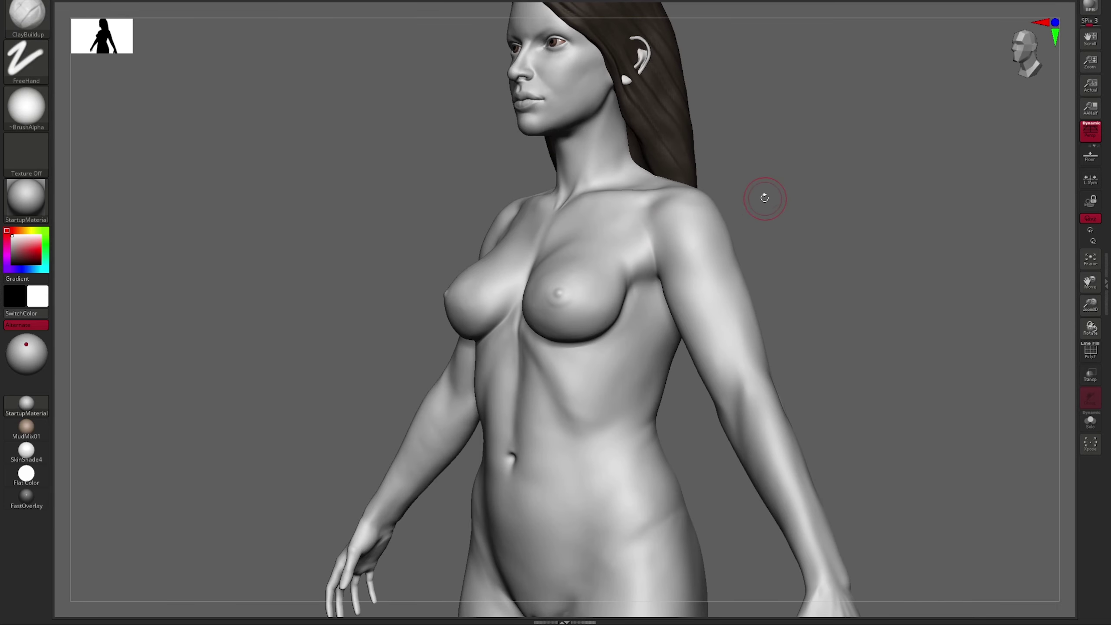
left_click_drag(764, 194, 712, 219)
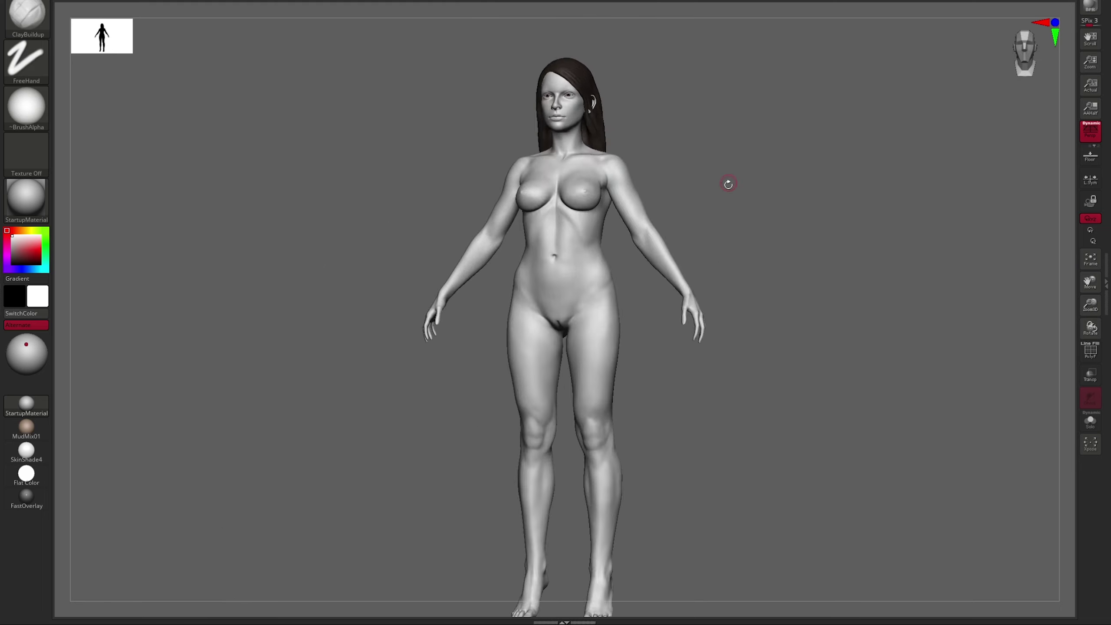